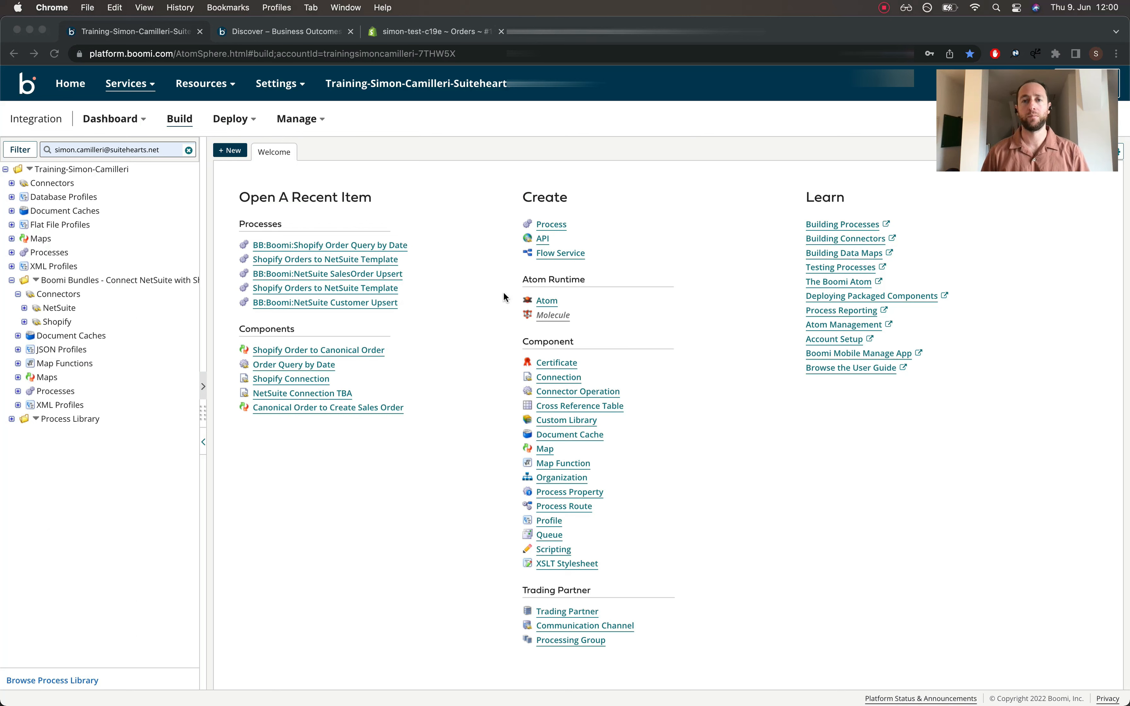
# Open the Shopify Orders to NetSuite Template process from the bundle's Processes folder
pyautogui.click(18, 391)
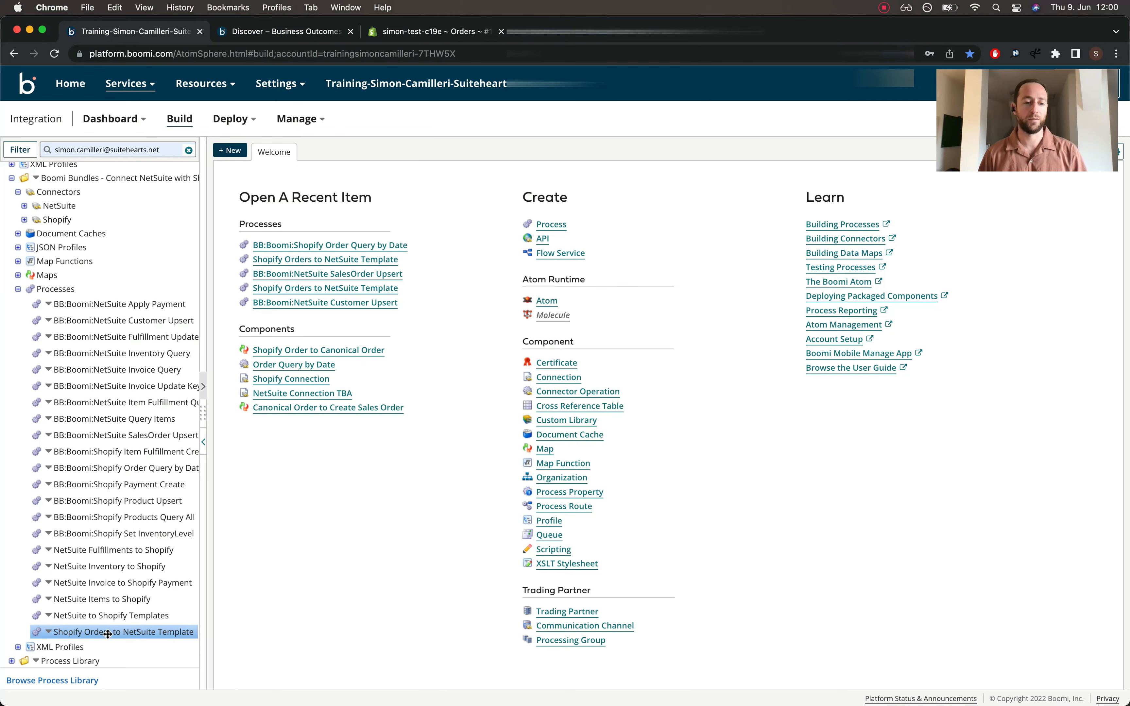
pyautogui.click(82, 632)
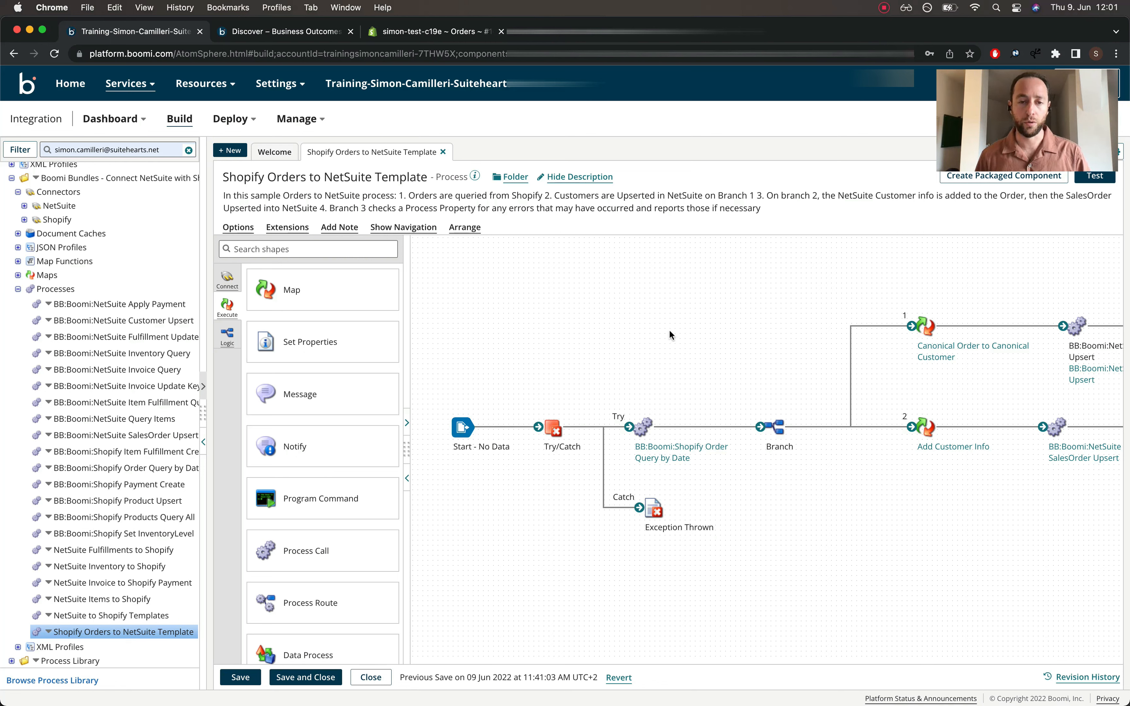
pyautogui.click(982, 139)
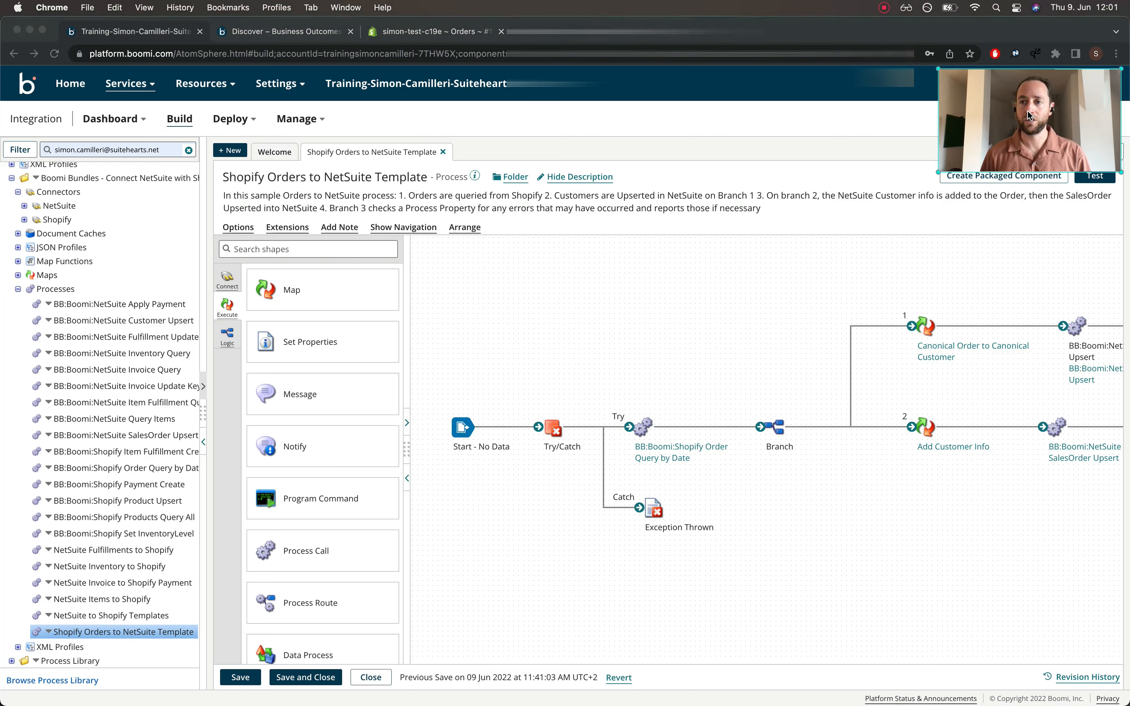
pyautogui.click(618, 318)
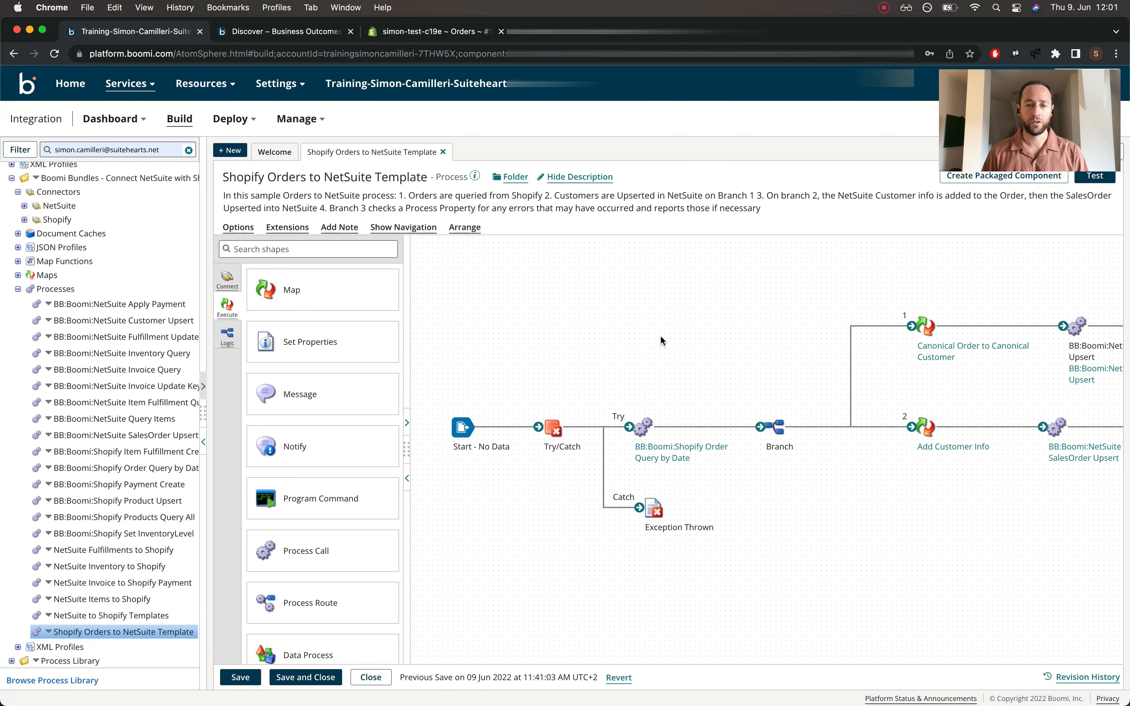
# Examine the process flow from the Shopify order query through the customer branch and the sales order branch
pyautogui.hscroll(5, 874, 531)
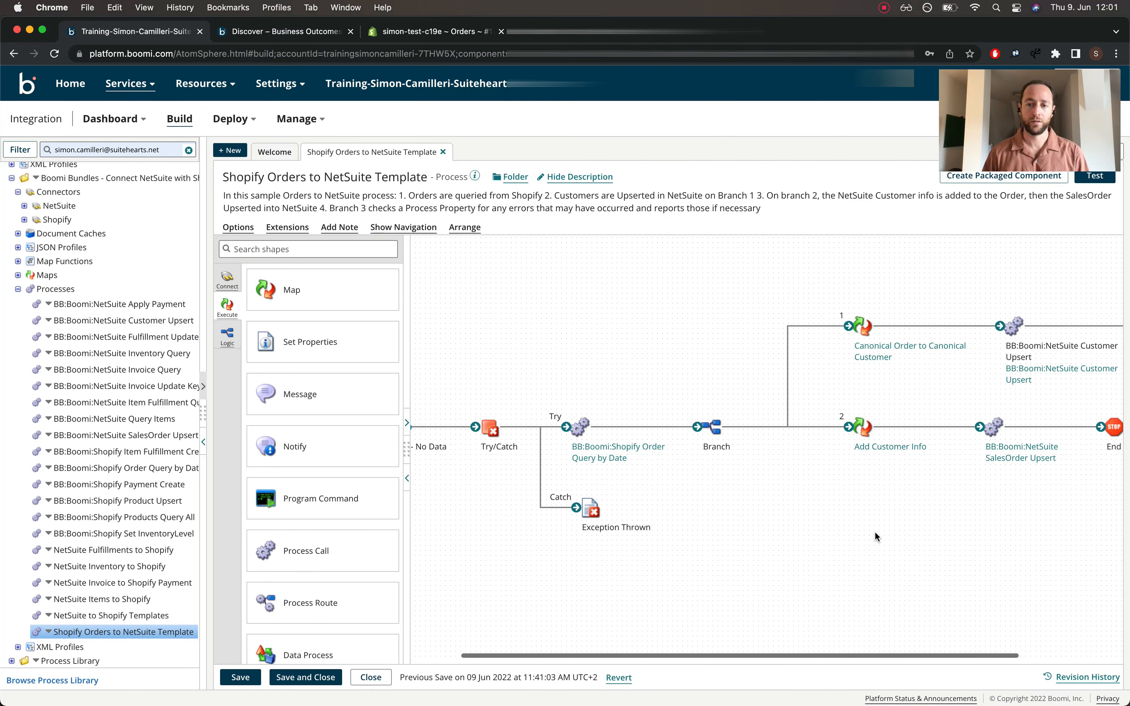
pyautogui.hscroll(-3, 769, 532)
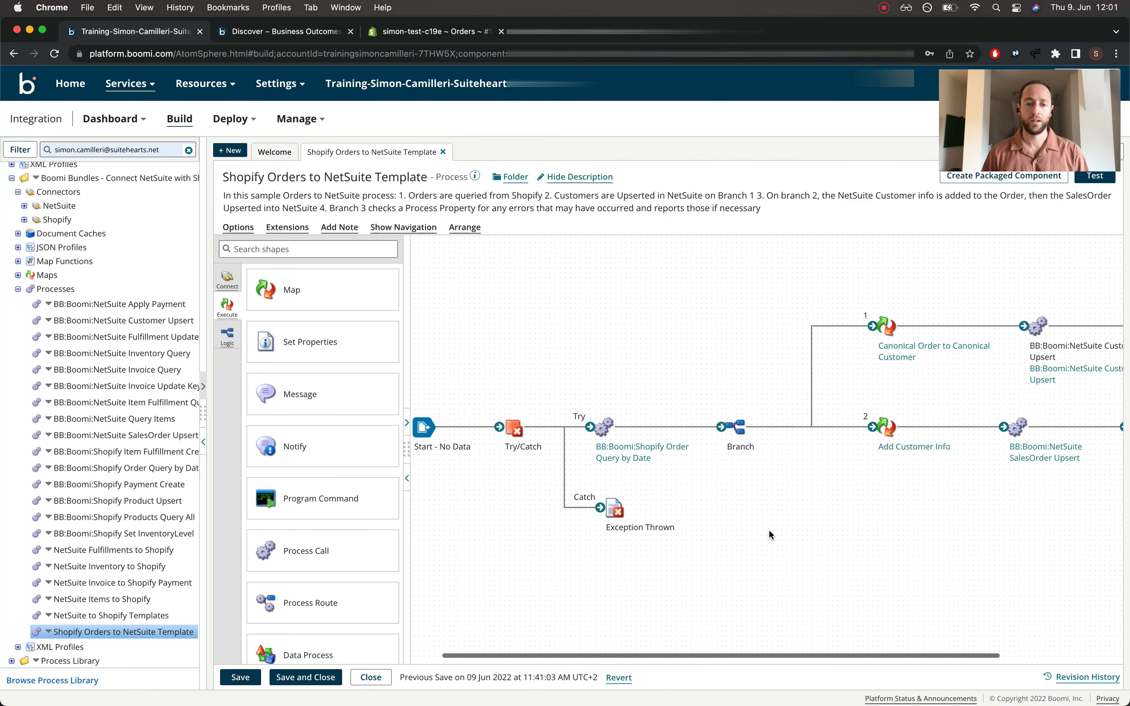
pyautogui.hscroll(2, 768, 529)
pyautogui.hscroll(2, 768, 529)
pyautogui.hscroll(-2, 768, 529)
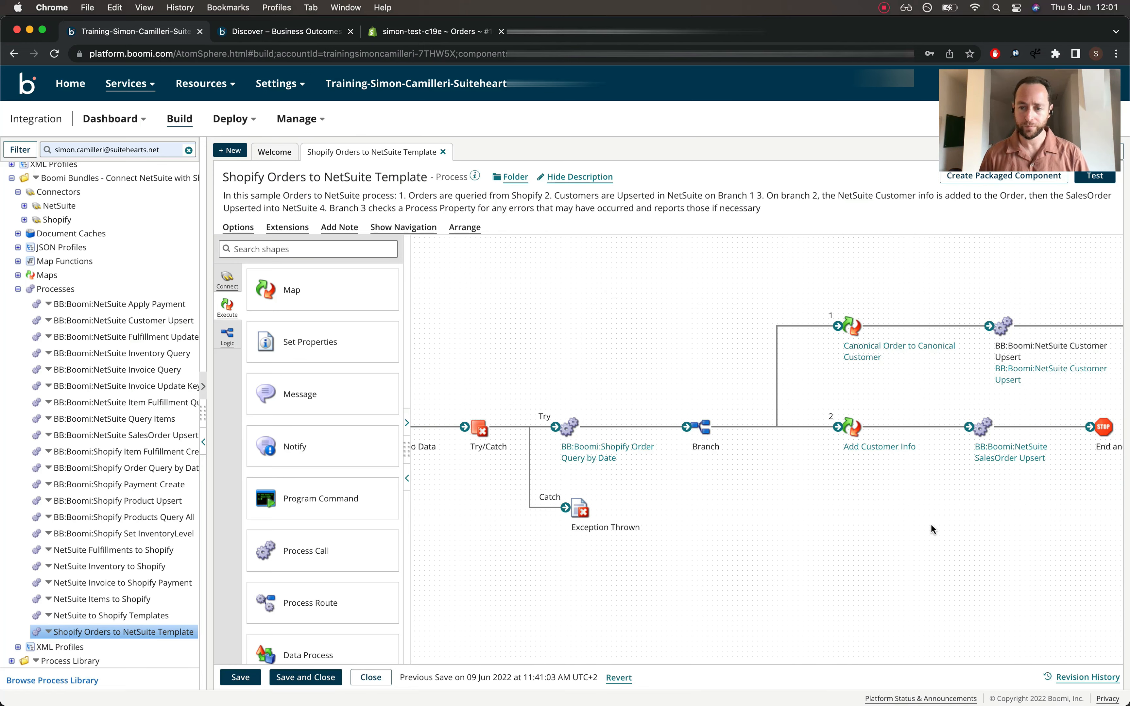
pyautogui.hscroll(5, 931, 523)
pyautogui.hscroll(-2, 795, 533)
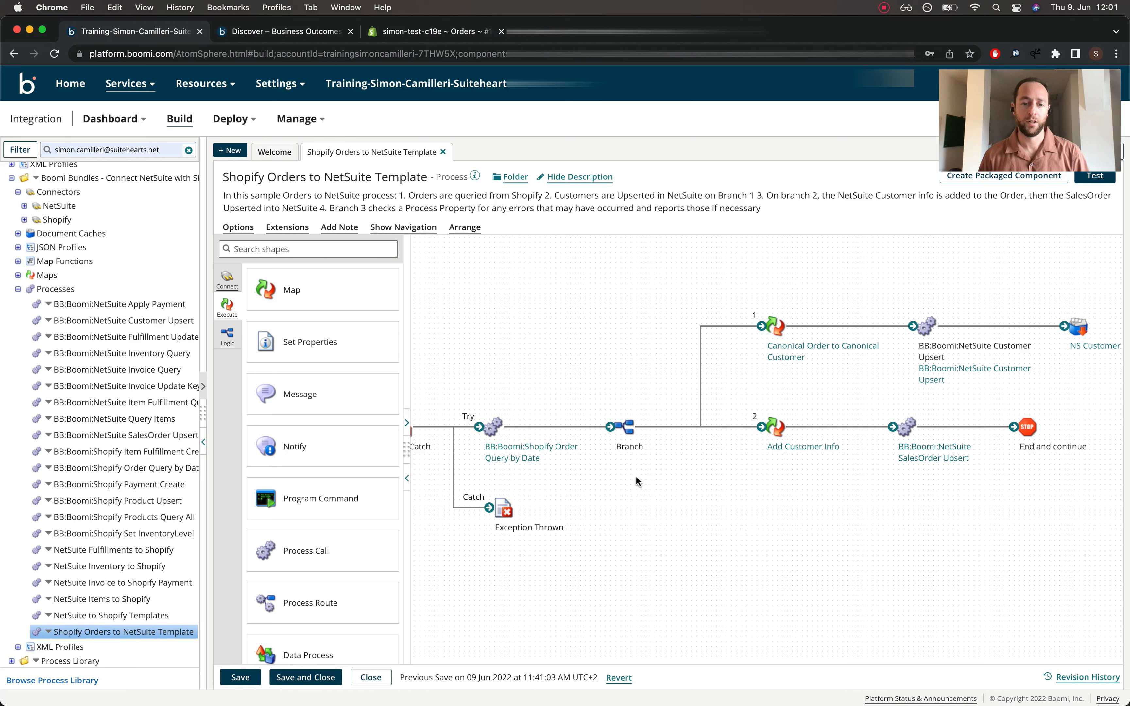
pyautogui.moveTo(489, 432)
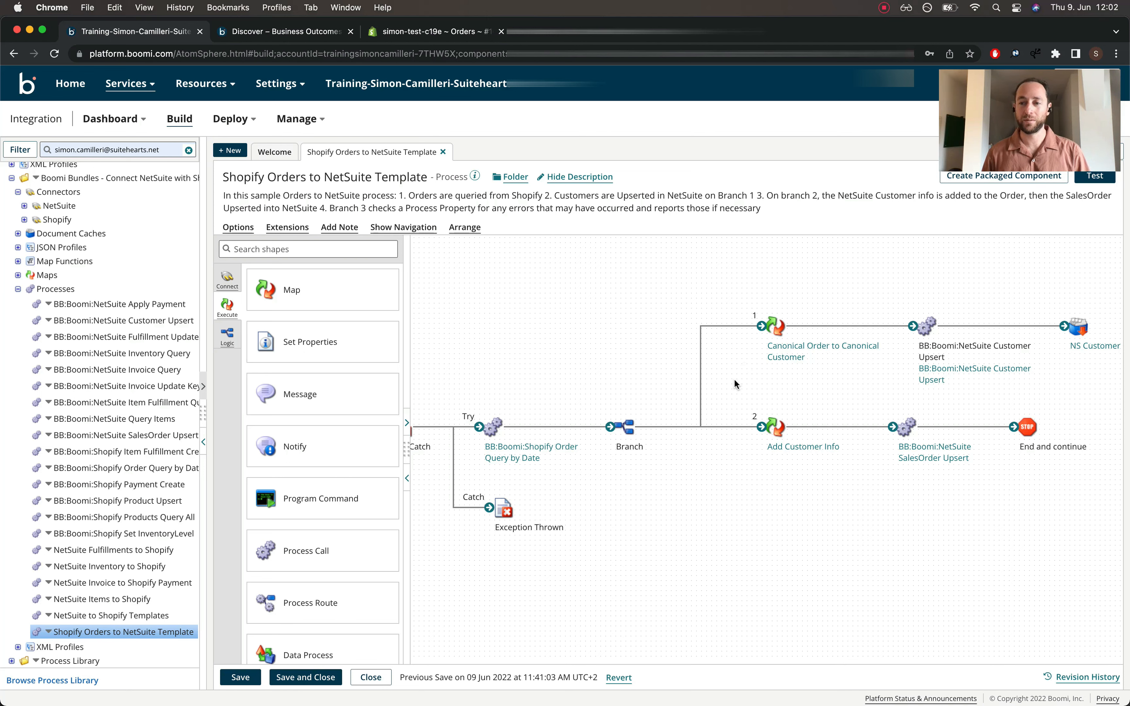
pyautogui.hscroll(3, 734, 379)
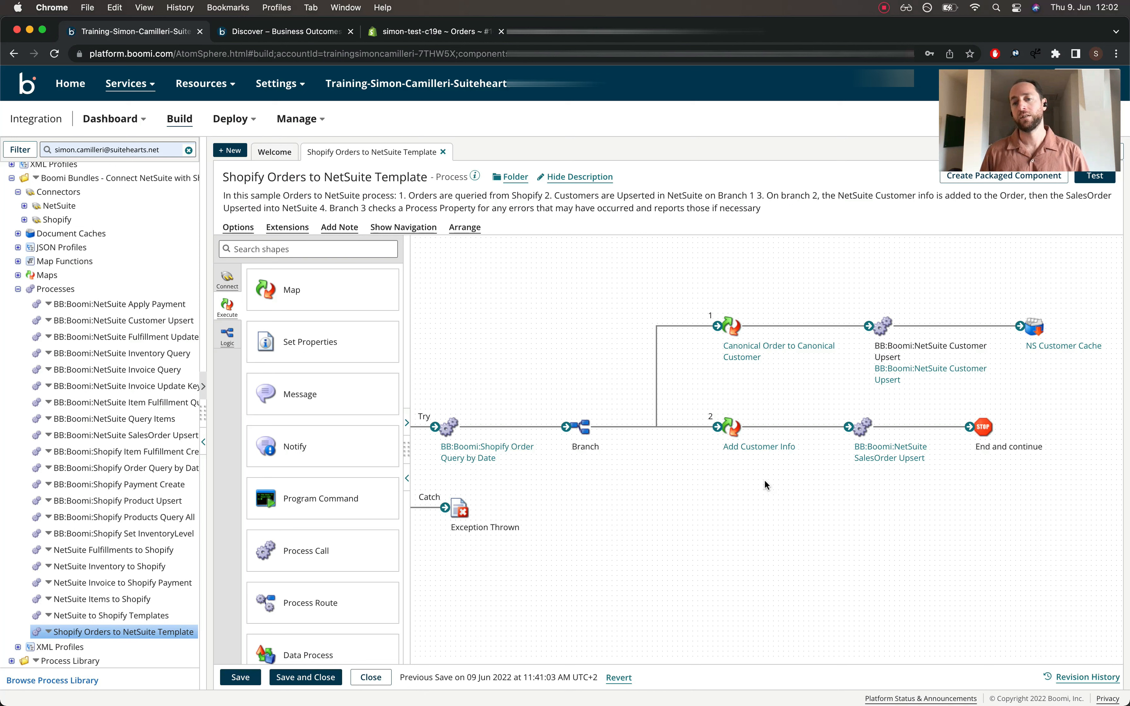
pyautogui.moveTo(733, 429)
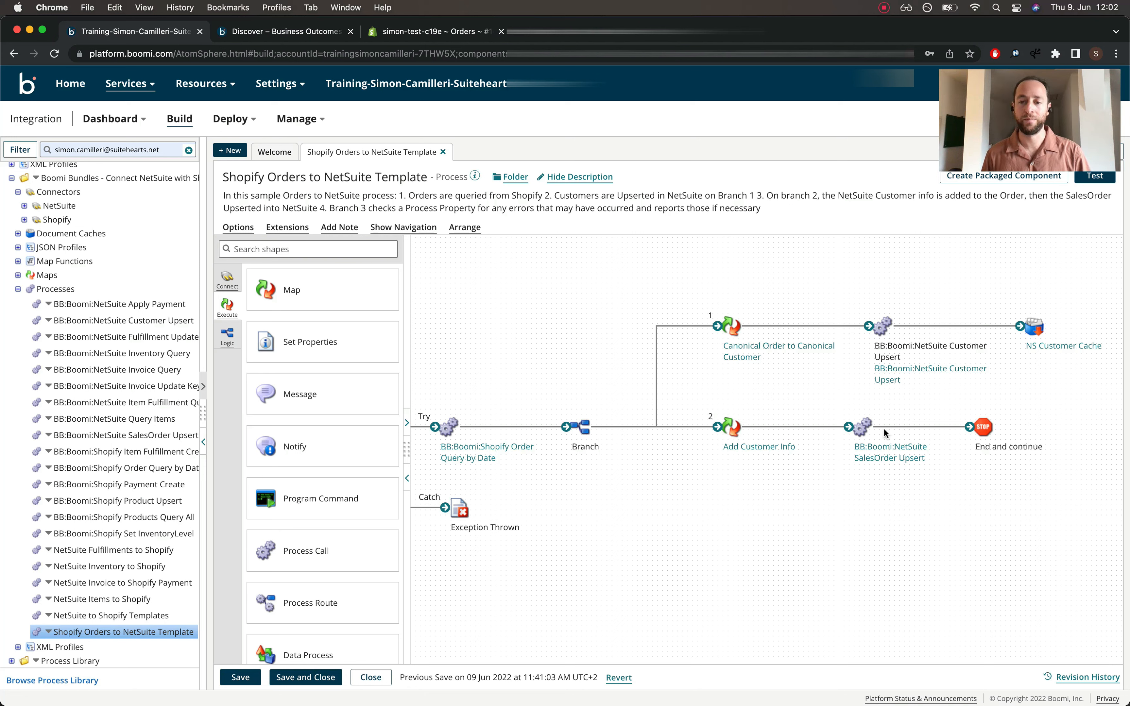
pyautogui.moveTo(862, 427)
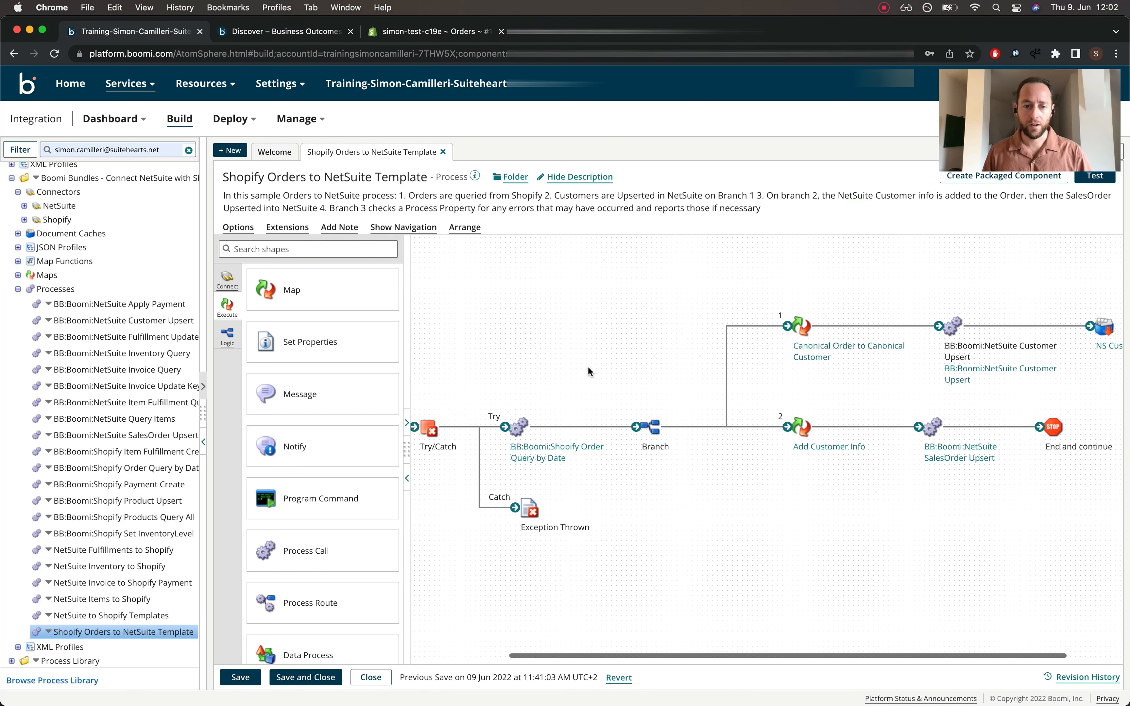
# Open the BB:Boomi:Shopify Order Query by Date subprocess and check the DPP_EXECUTION_CONTEXT property in its Set Execution Context shape
pyautogui.click(543, 446)
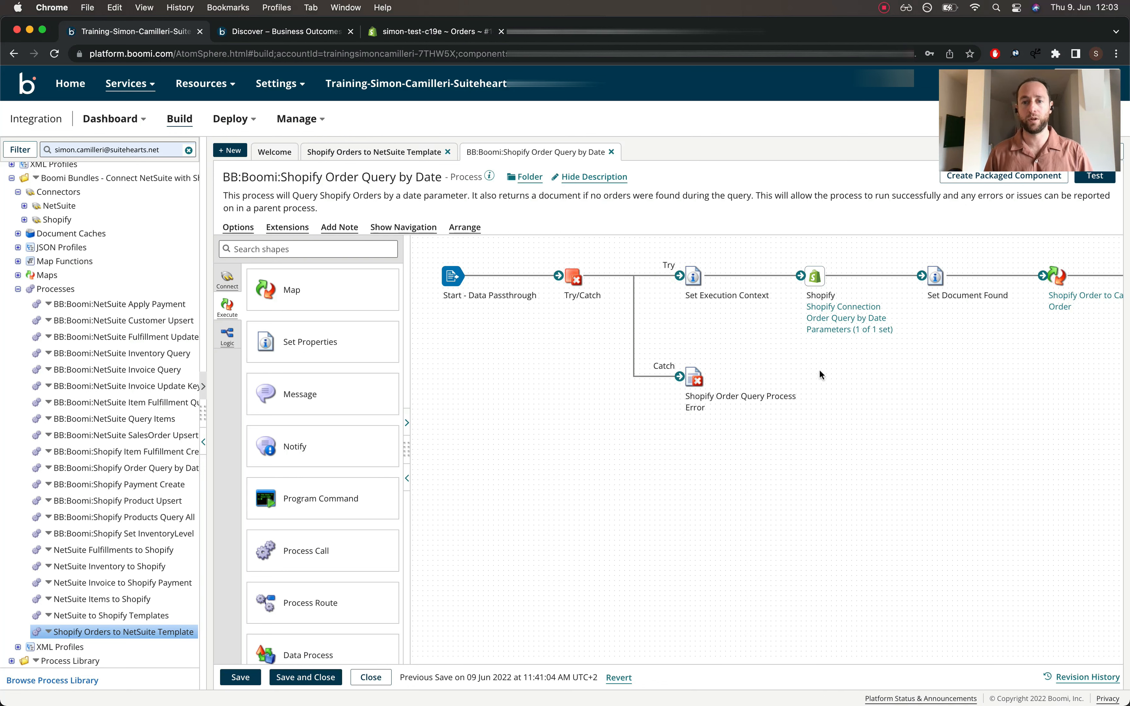
pyautogui.hscroll(1, 914, 389)
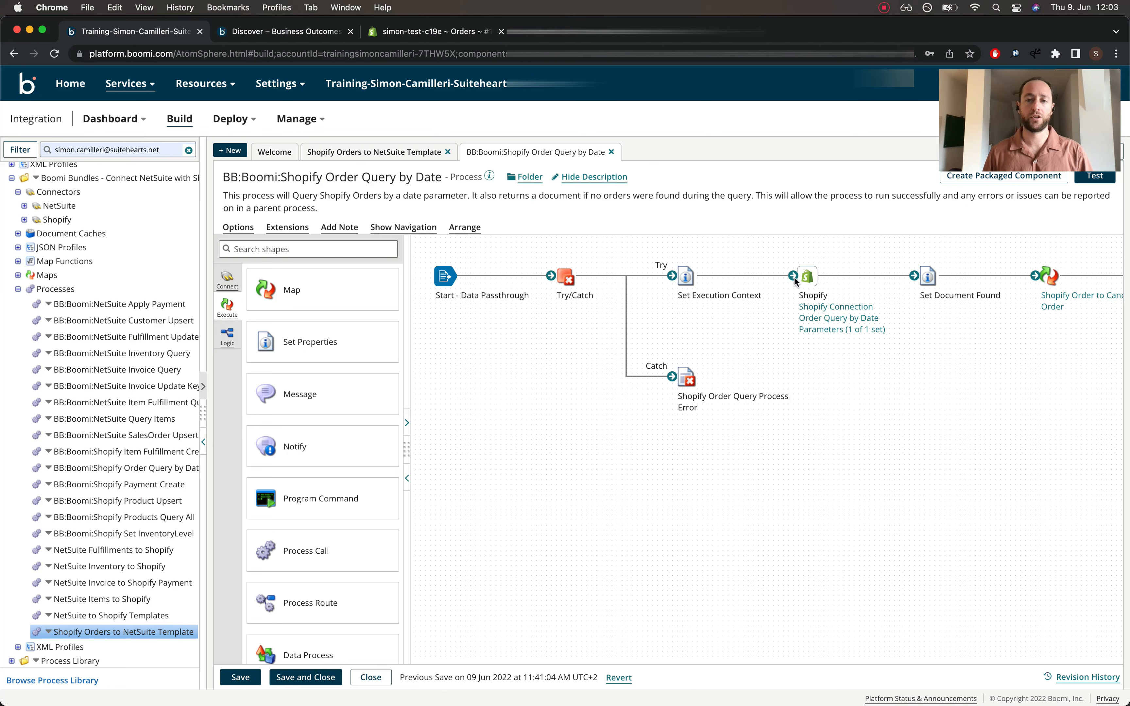
pyautogui.click(685, 275)
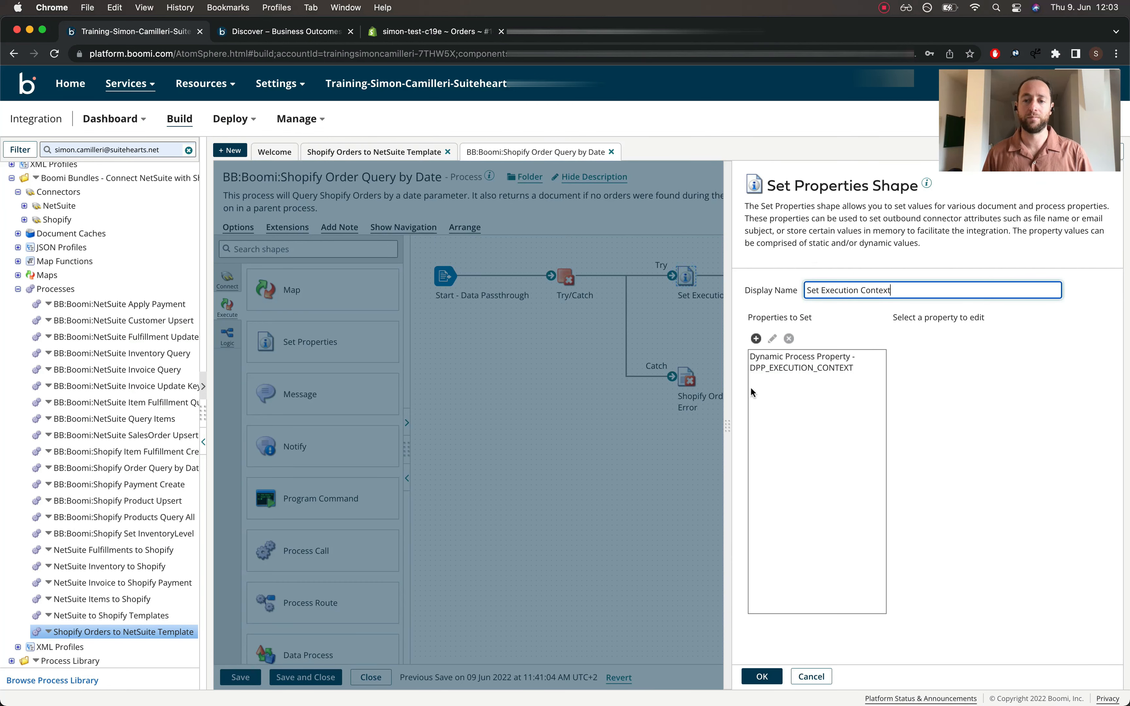
pyautogui.click(799, 364)
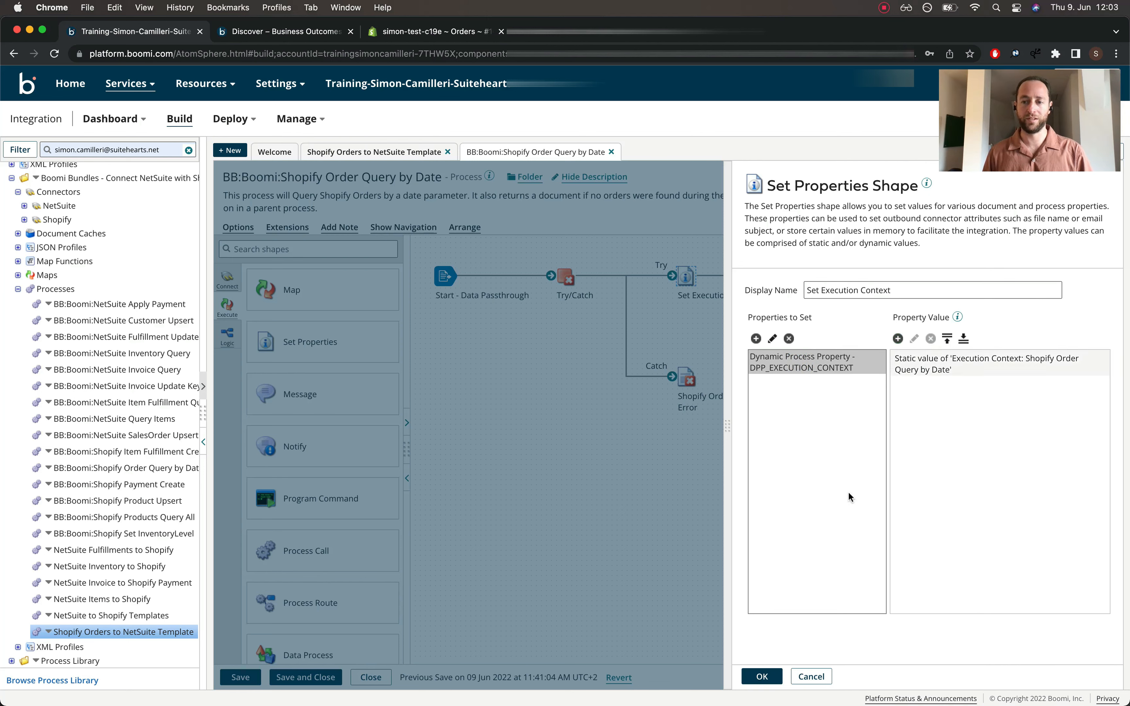
pyautogui.click(763, 676)
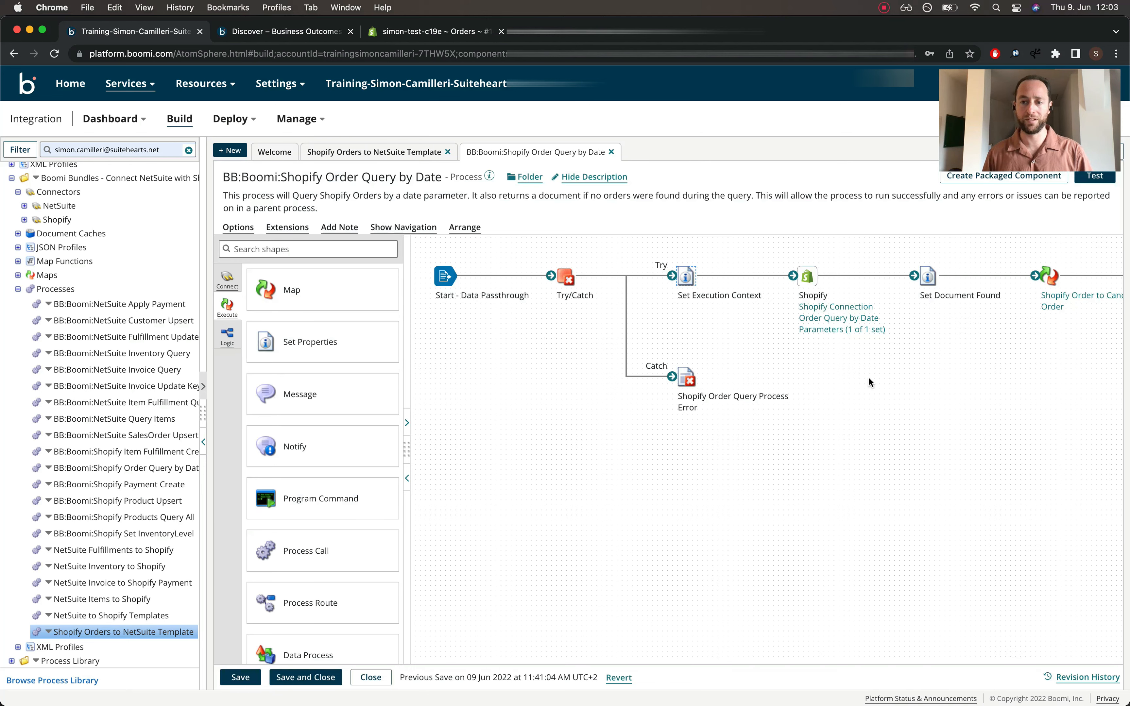
# Review the connector, action, connection and operation settings of the Shopify connector shape
pyautogui.hscroll(3, 867, 376)
pyautogui.hscroll(2, 869, 378)
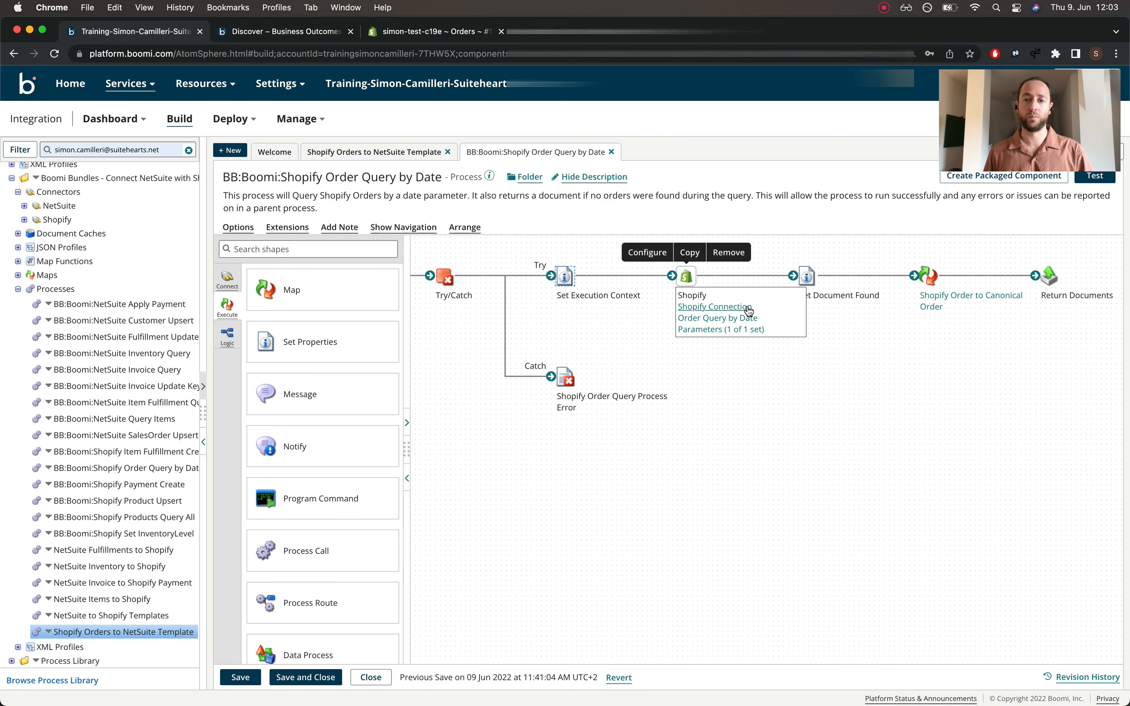
pyautogui.click(687, 278)
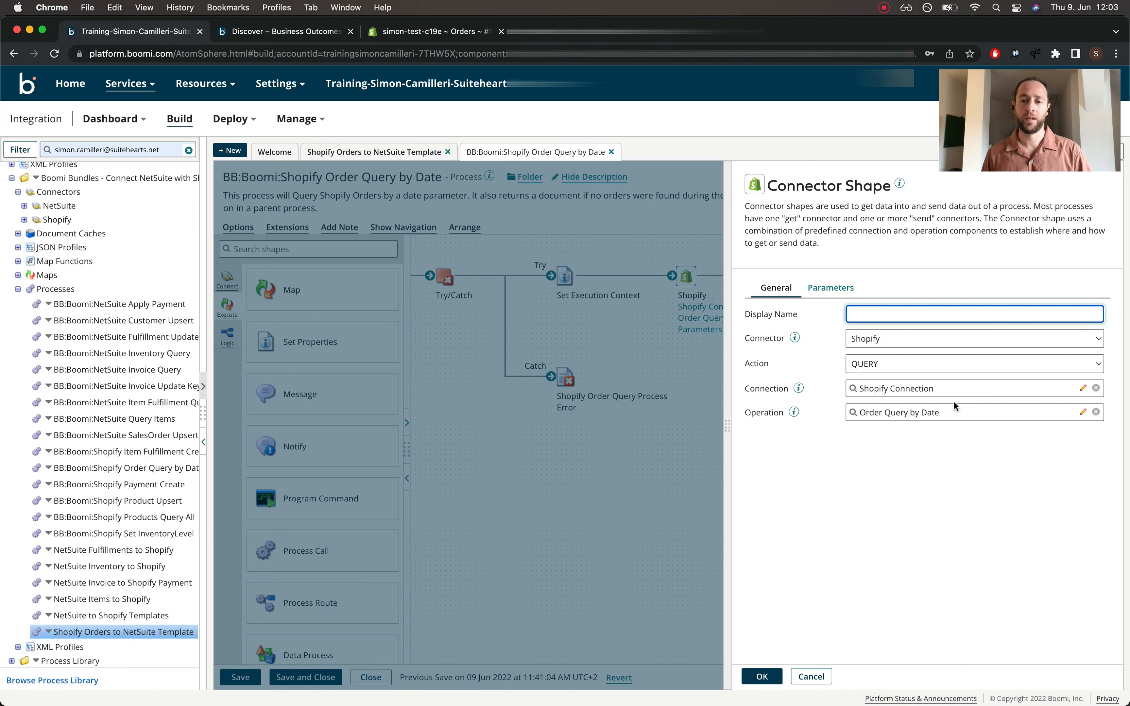
pyautogui.write('2')
pyautogui.press('BackSpace')
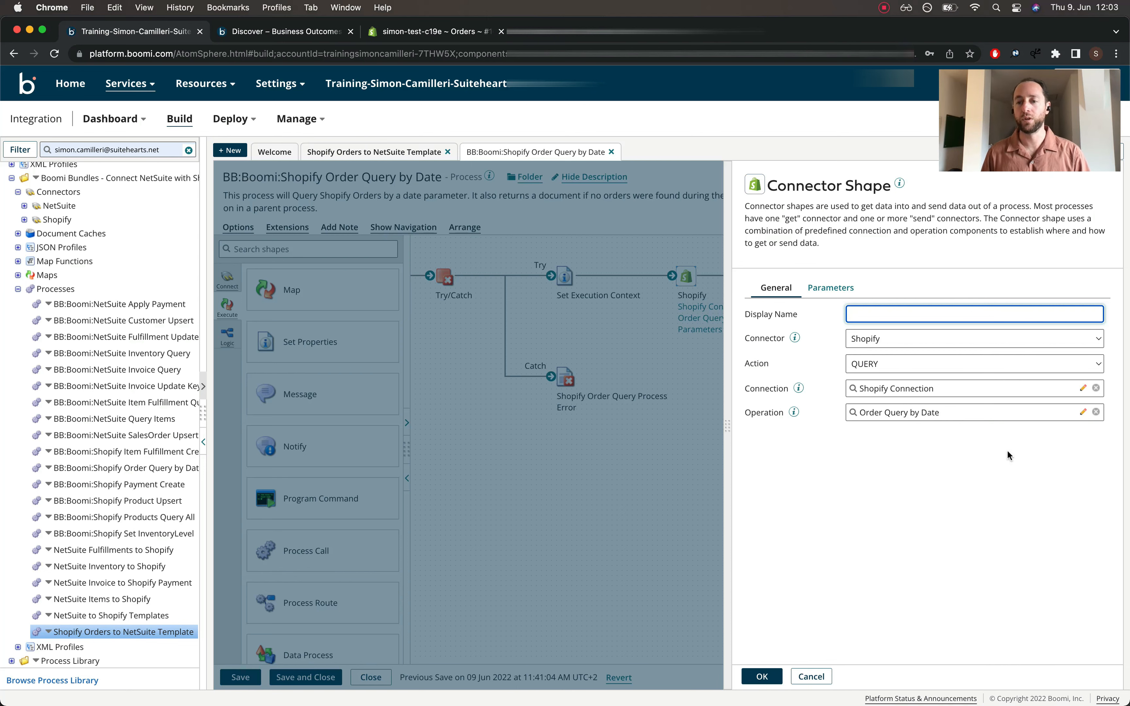
pyautogui.click(762, 677)
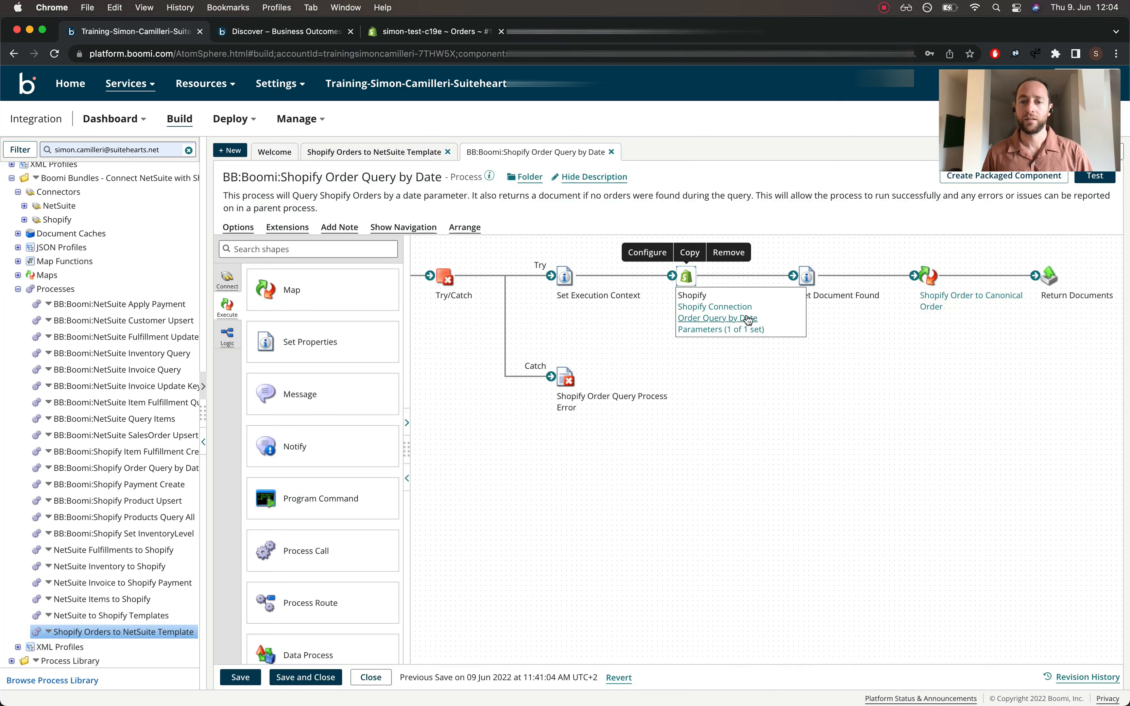
# Open the Order Query by Date operation and inspect the Updated At Min filter under its Logical AND group
pyautogui.click(696, 319)
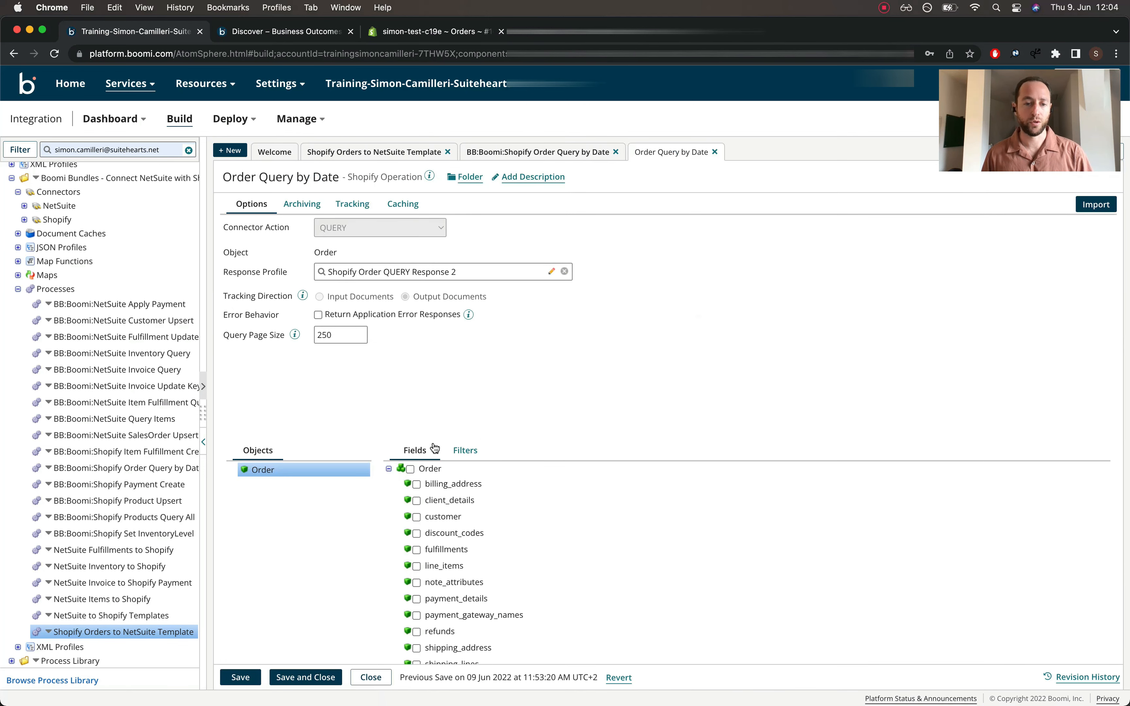
pyautogui.click(460, 451)
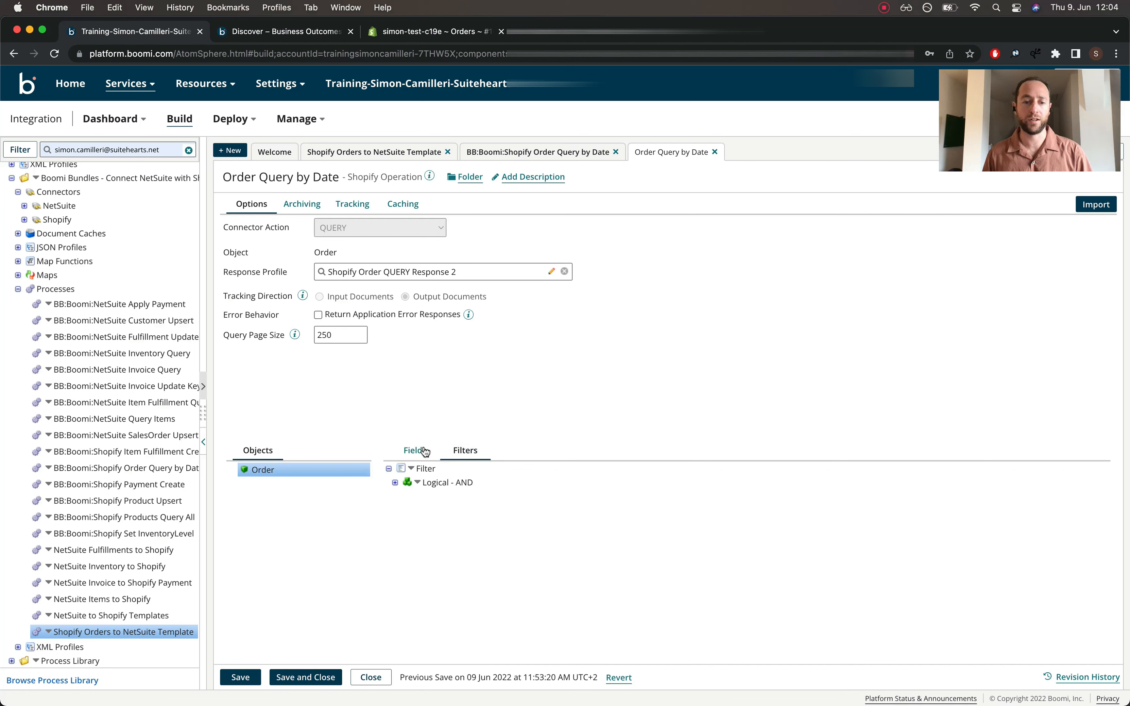
pyautogui.click(395, 482)
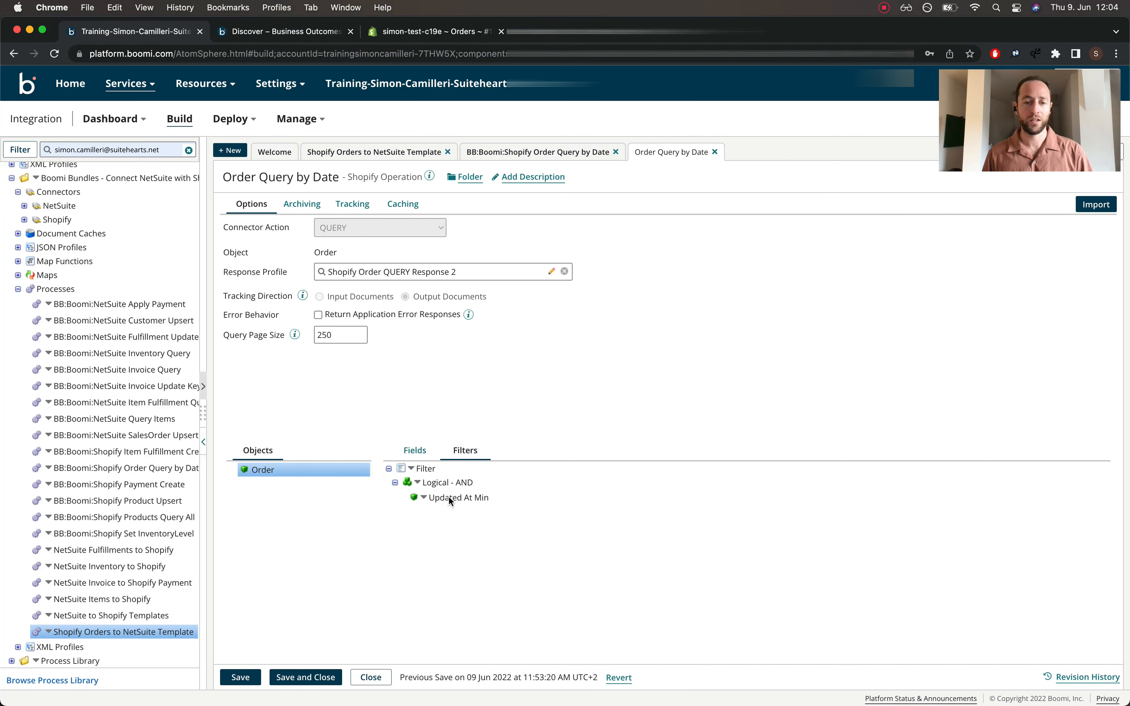
pyautogui.click(449, 497)
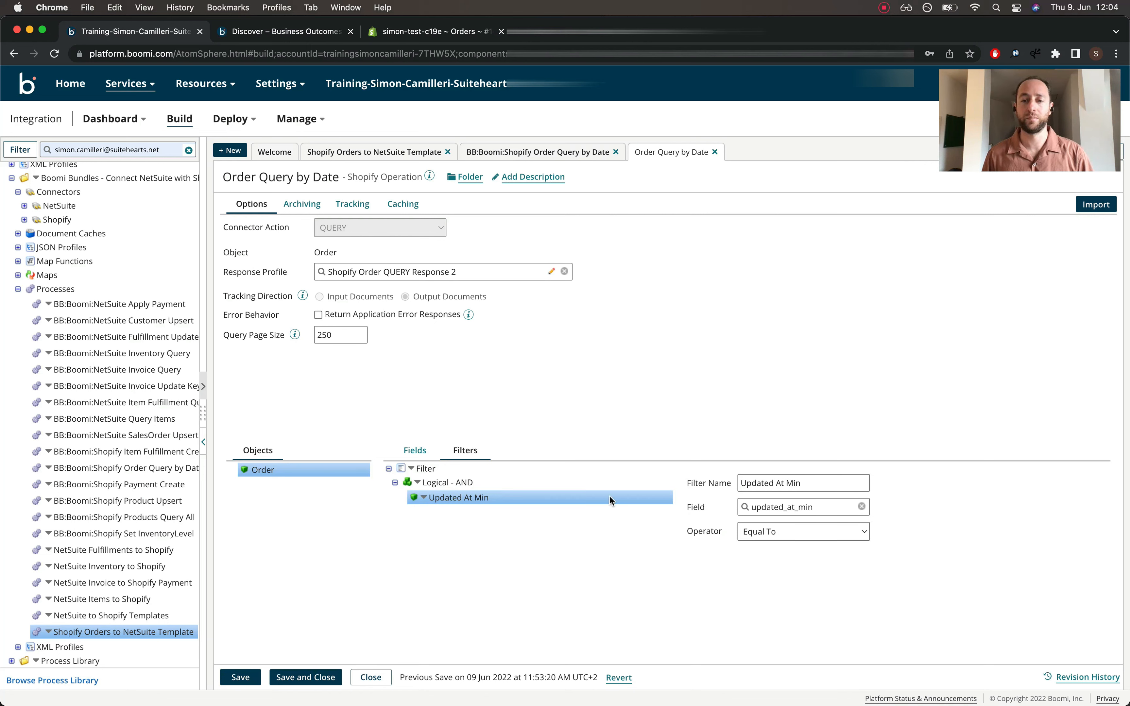
pyautogui.click(819, 482)
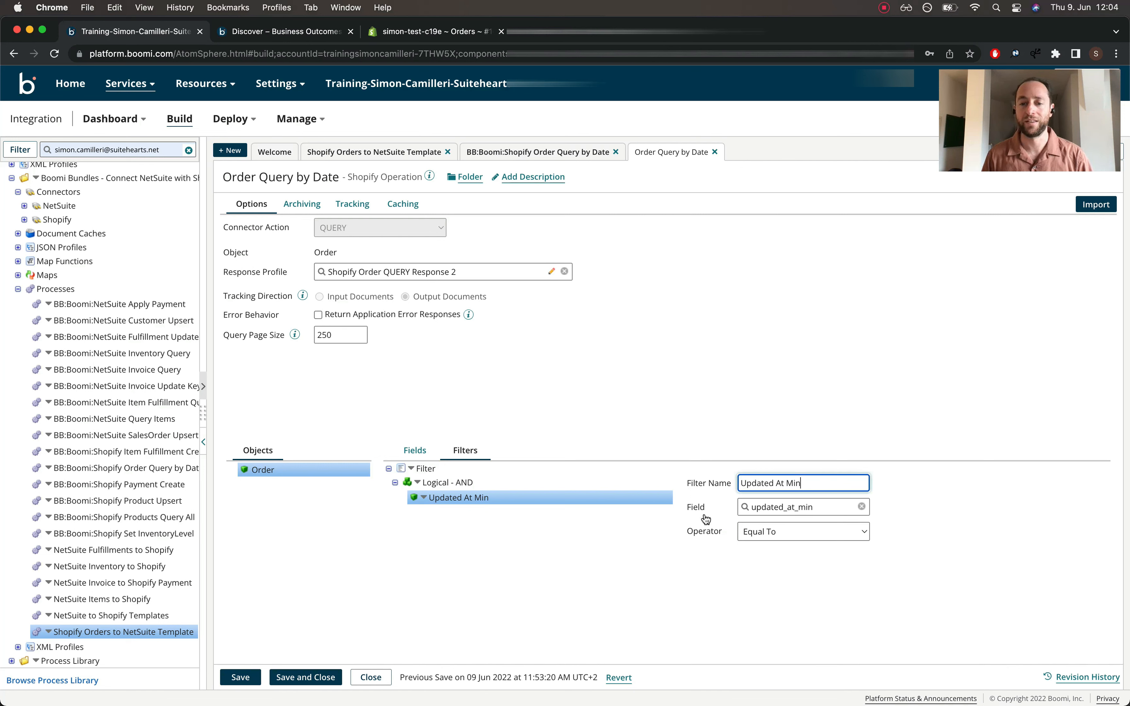
# Choose updated_at_min as the field of the Updated At Min filter, and save and close the operation
pyautogui.click(762, 514)
pyautogui.scroll(-3, 795, 603)
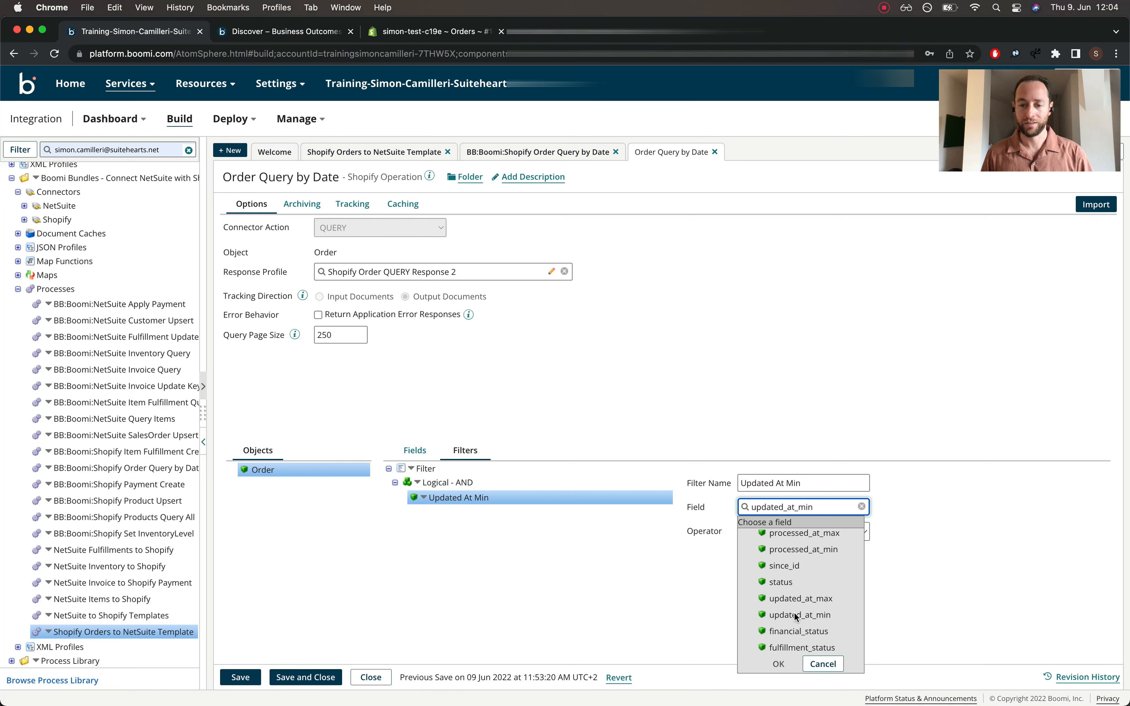
pyautogui.doubleClick(790, 615)
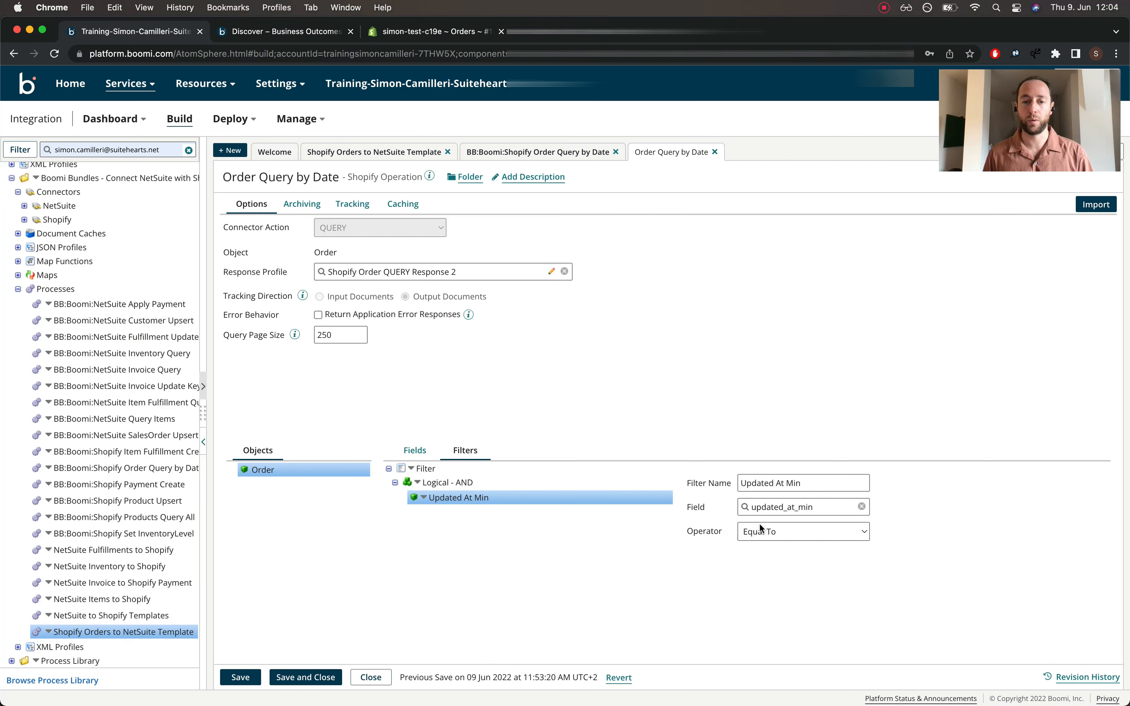
pyautogui.click(332, 675)
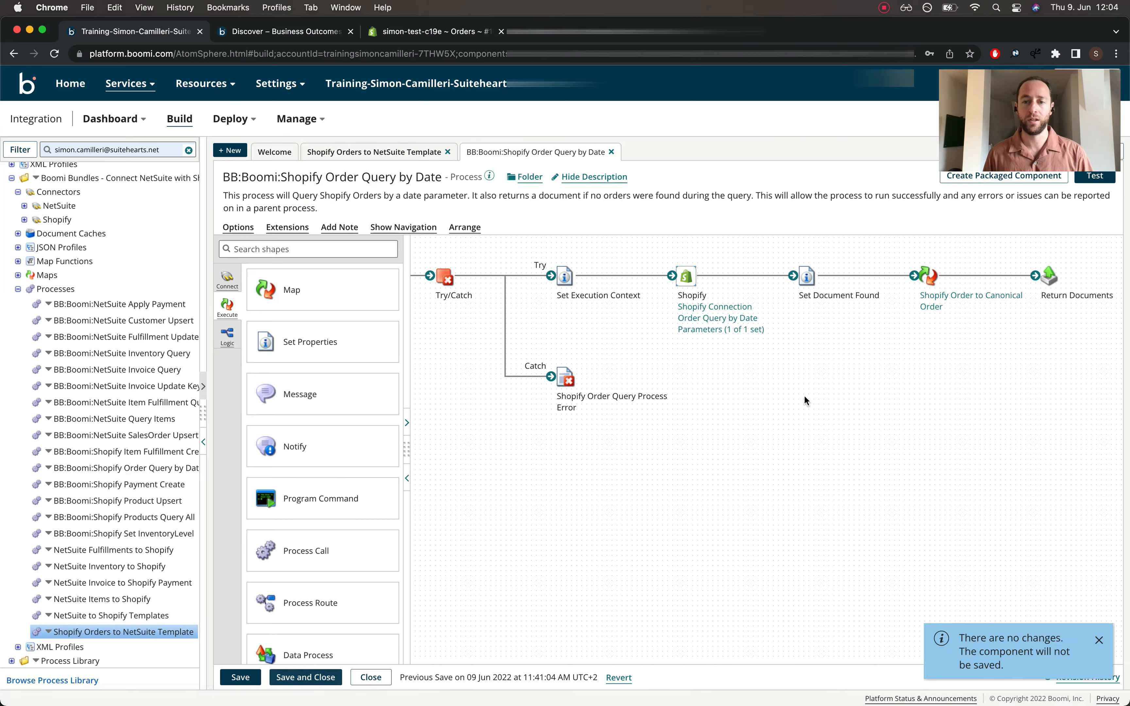
# Set the static value of the Shopify connector's Updated At Min parameter to 2022-06-06
pyautogui.click(715, 329)
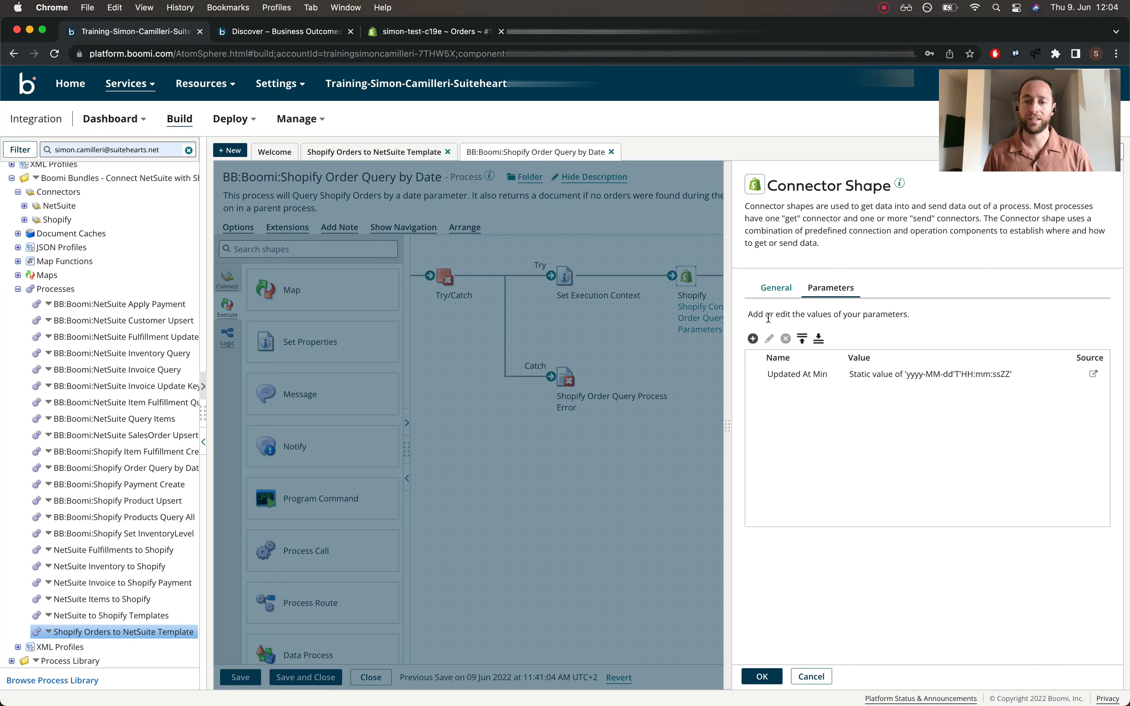
pyautogui.click(815, 382)
pyautogui.click(769, 339)
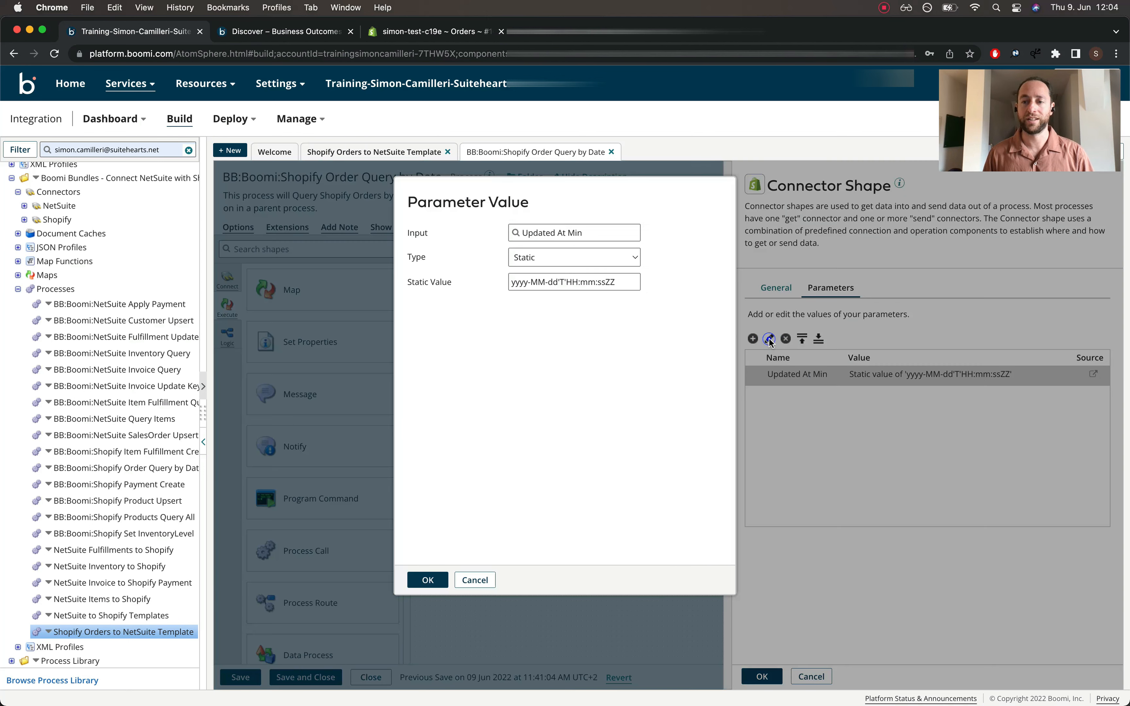
pyautogui.click(561, 285)
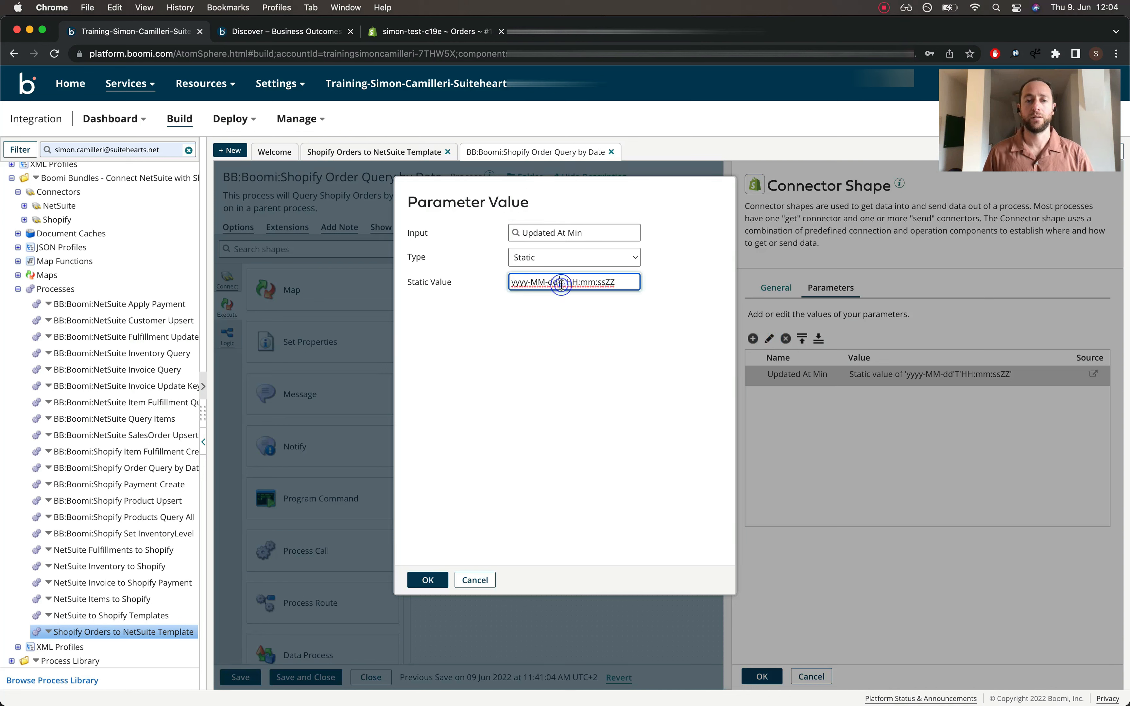
pyautogui.press('super+a')
pyautogui.press('BackSpace')
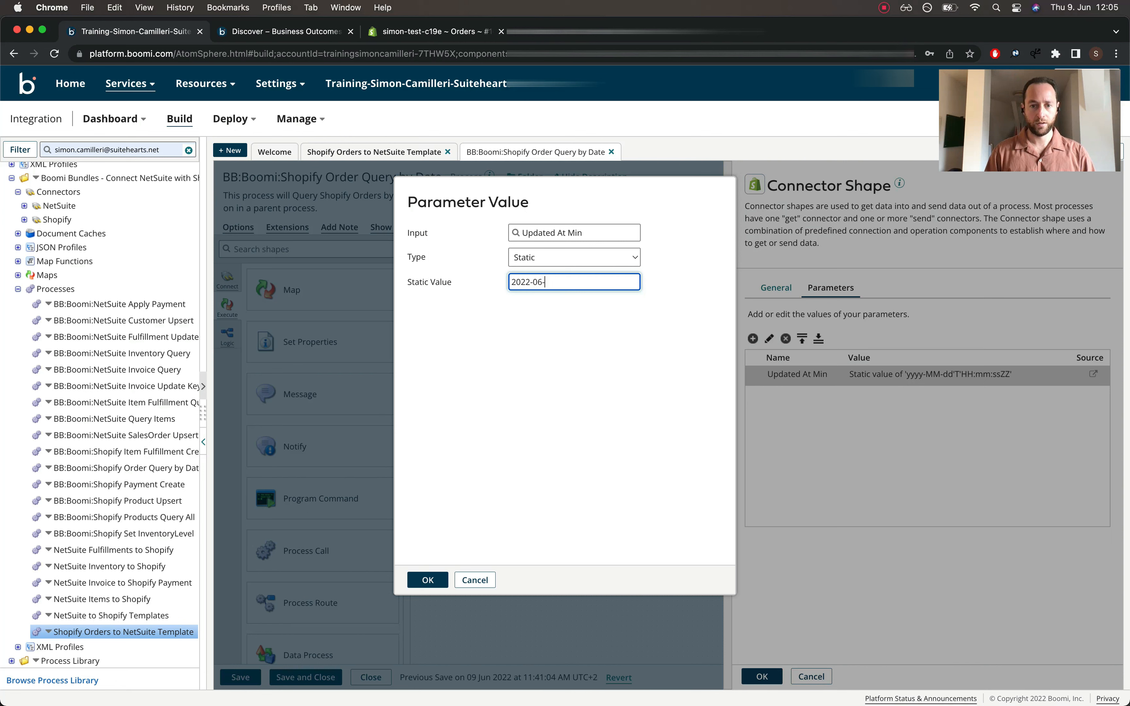
pyautogui.click(548, 398)
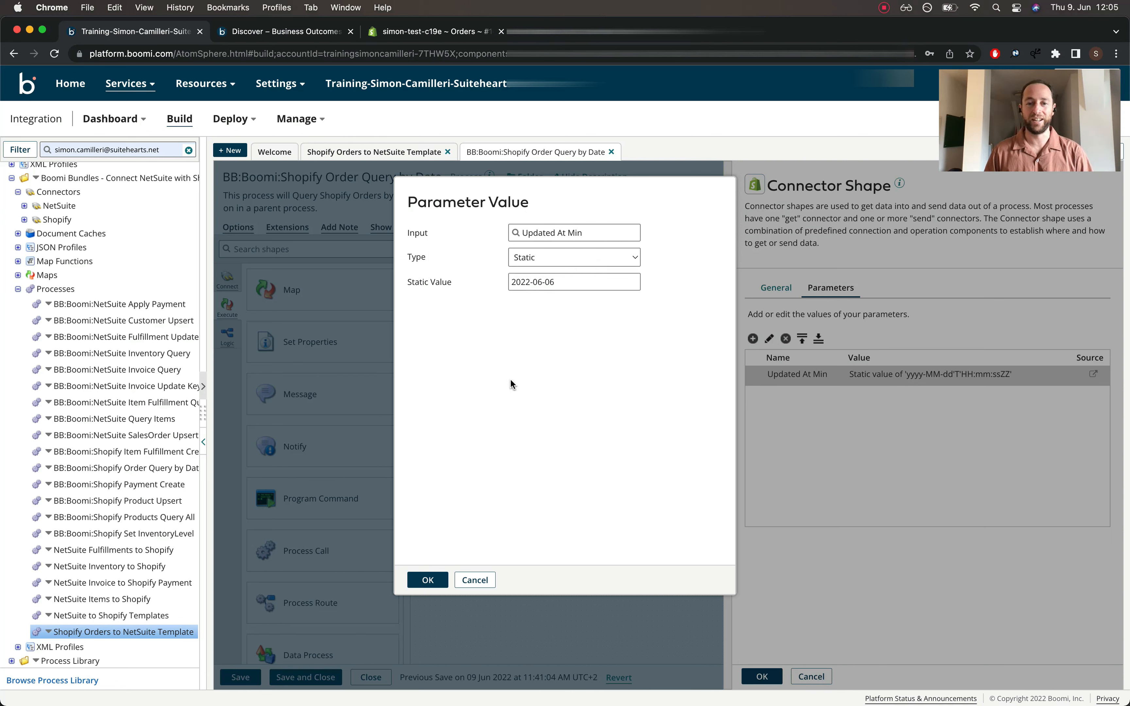
pyautogui.click(426, 580)
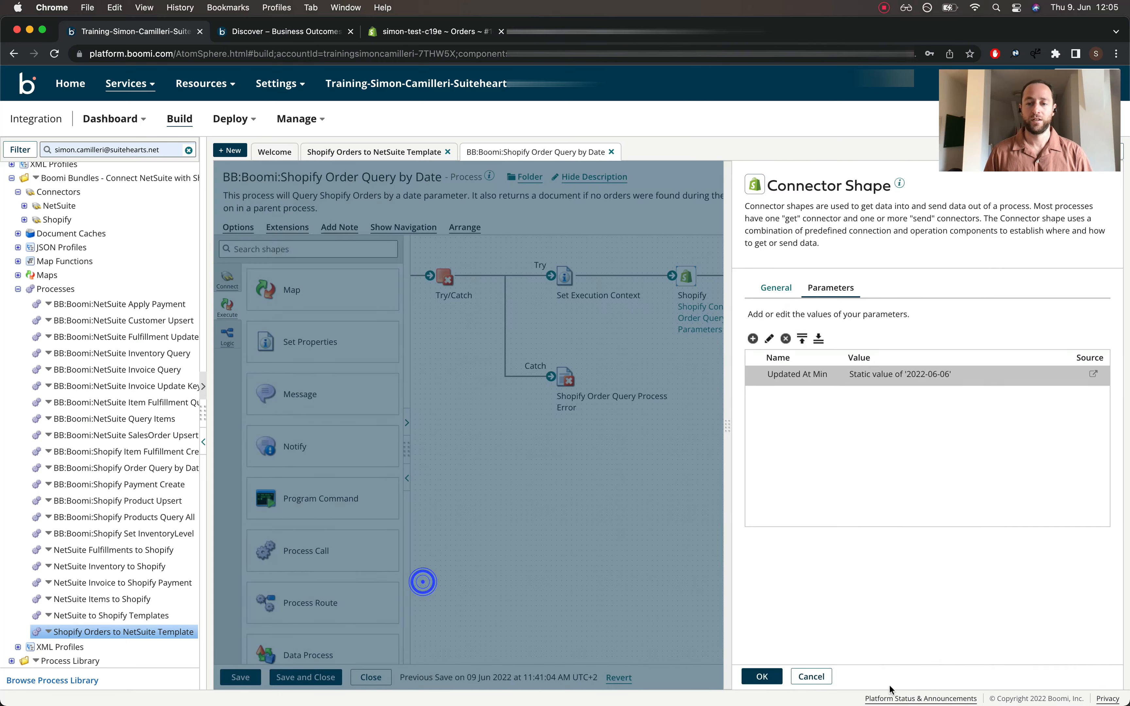
# Apply the edited parameter settings of the Shopify connector shape
pyautogui.click(762, 677)
# Switch to the Shopify admin and review the dates, details and timelines of both existing orders
pyautogui.click(404, 32)
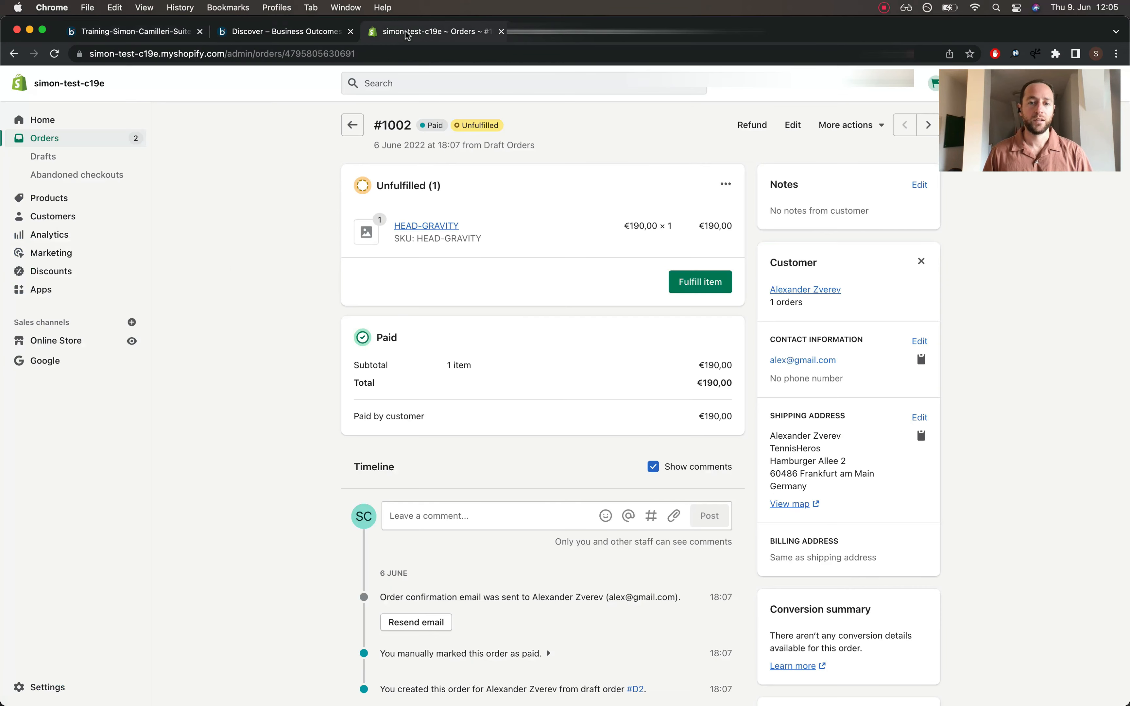
pyautogui.click(354, 123)
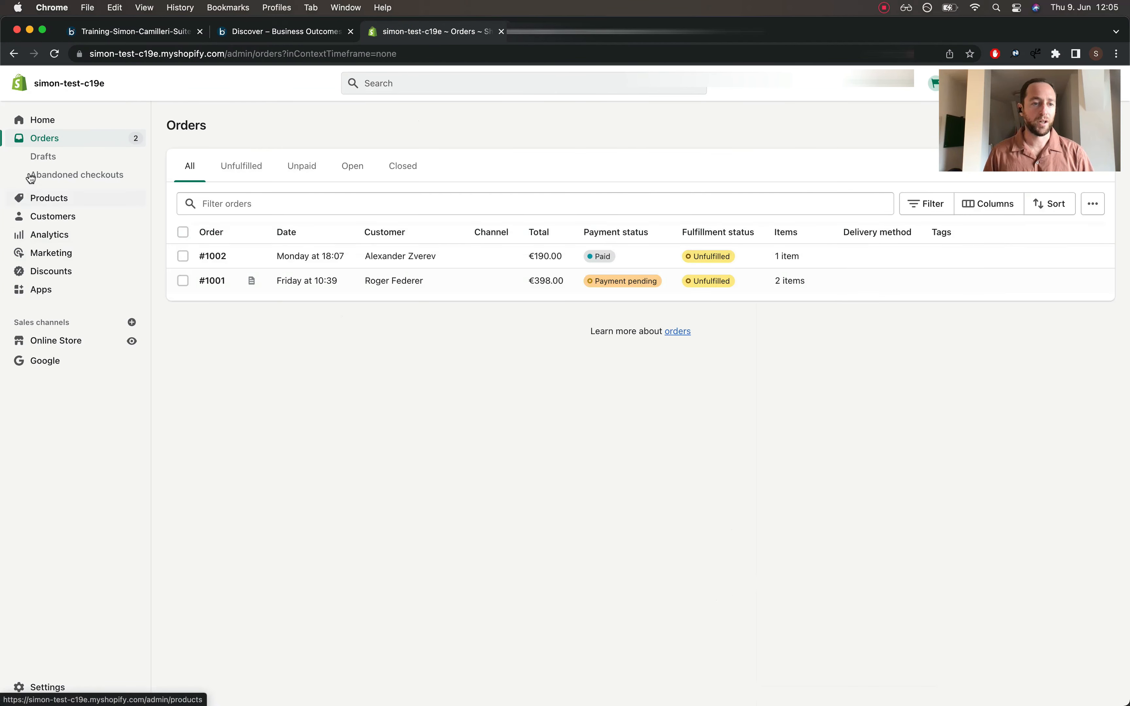
pyautogui.click(299, 310)
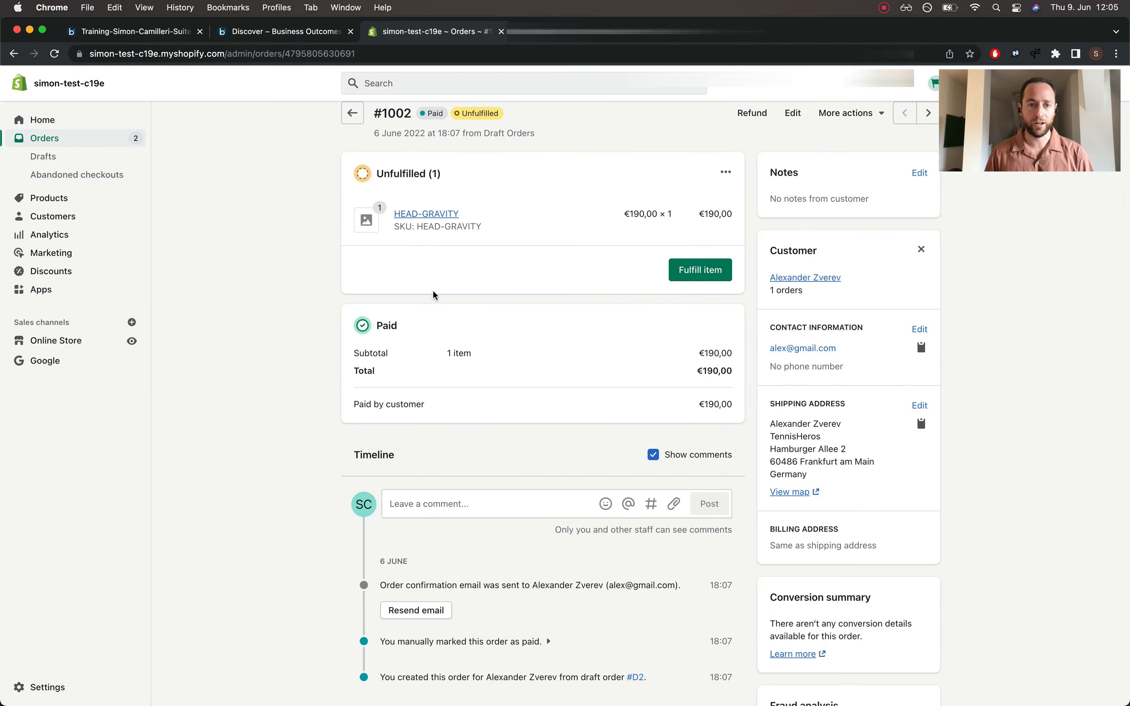
pyautogui.scroll(-5, 434, 296)
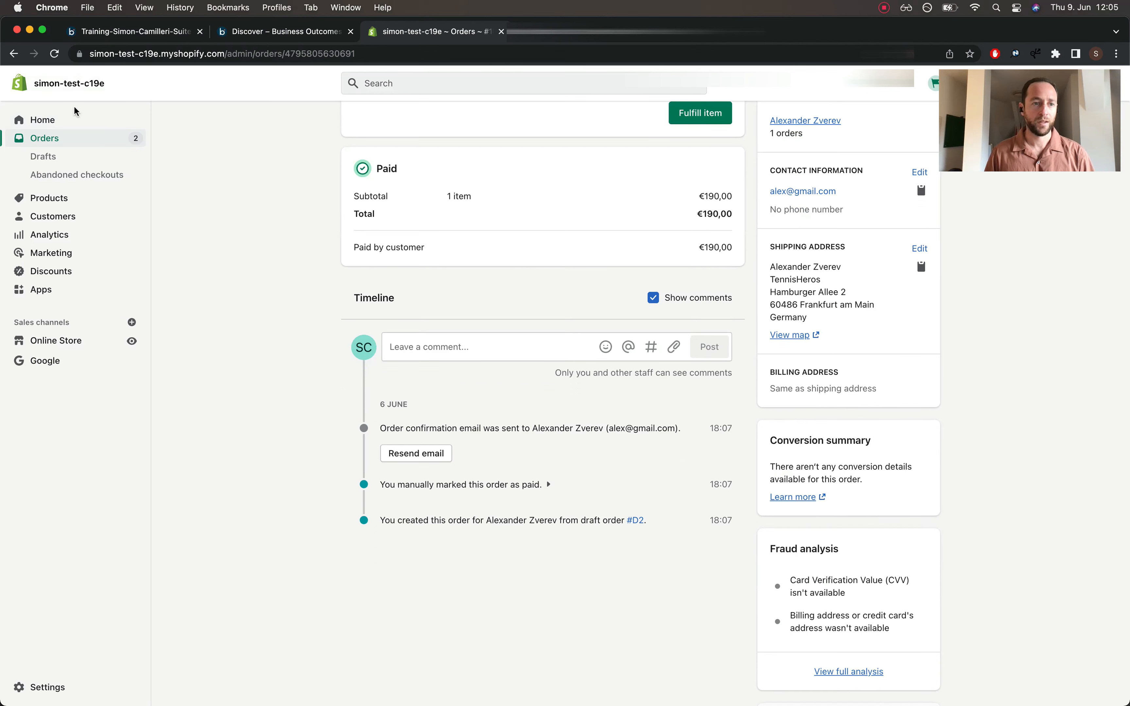
pyautogui.click(46, 137)
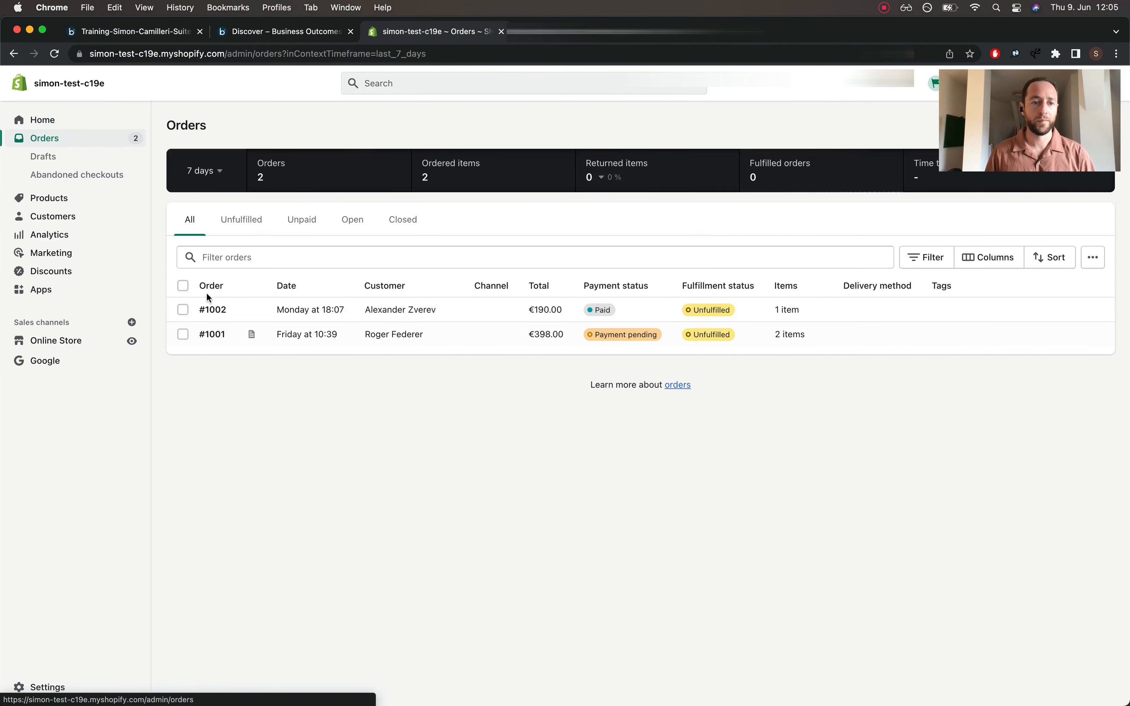
pyautogui.click(215, 334)
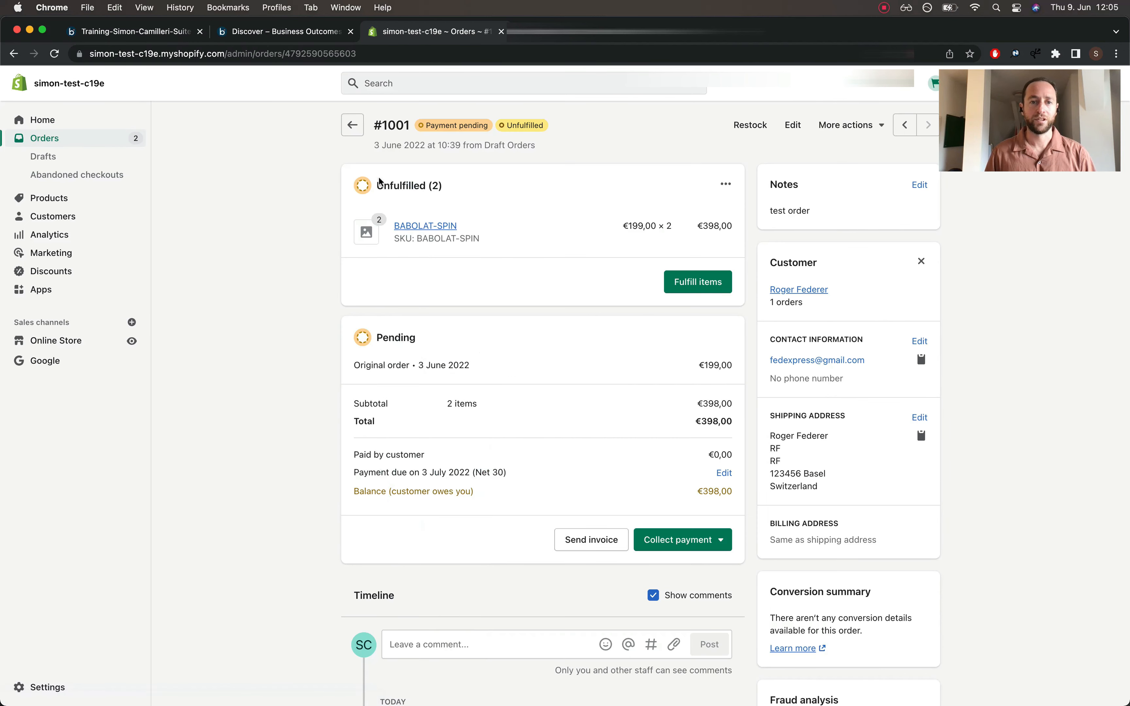
pyautogui.scroll(-10, 426, 343)
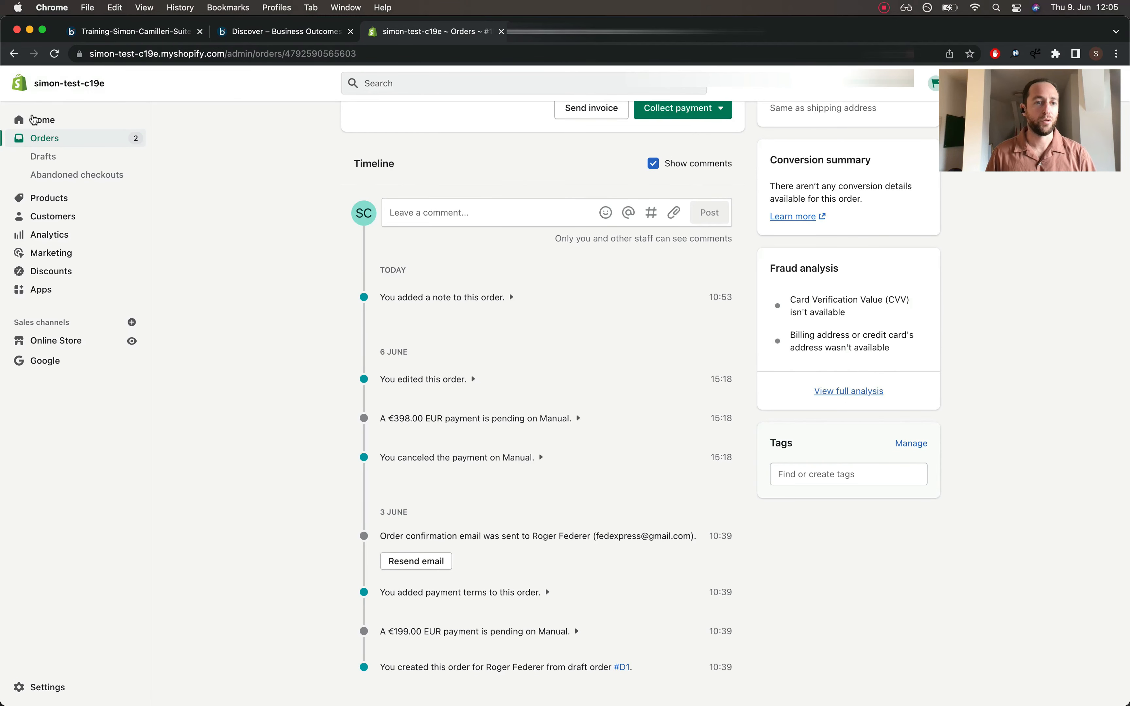
pyautogui.click(64, 118)
# Switch back to Boomi, save the Shopify Order Query by Date process, and run a test of it on an Atom
pyautogui.click(253, 39)
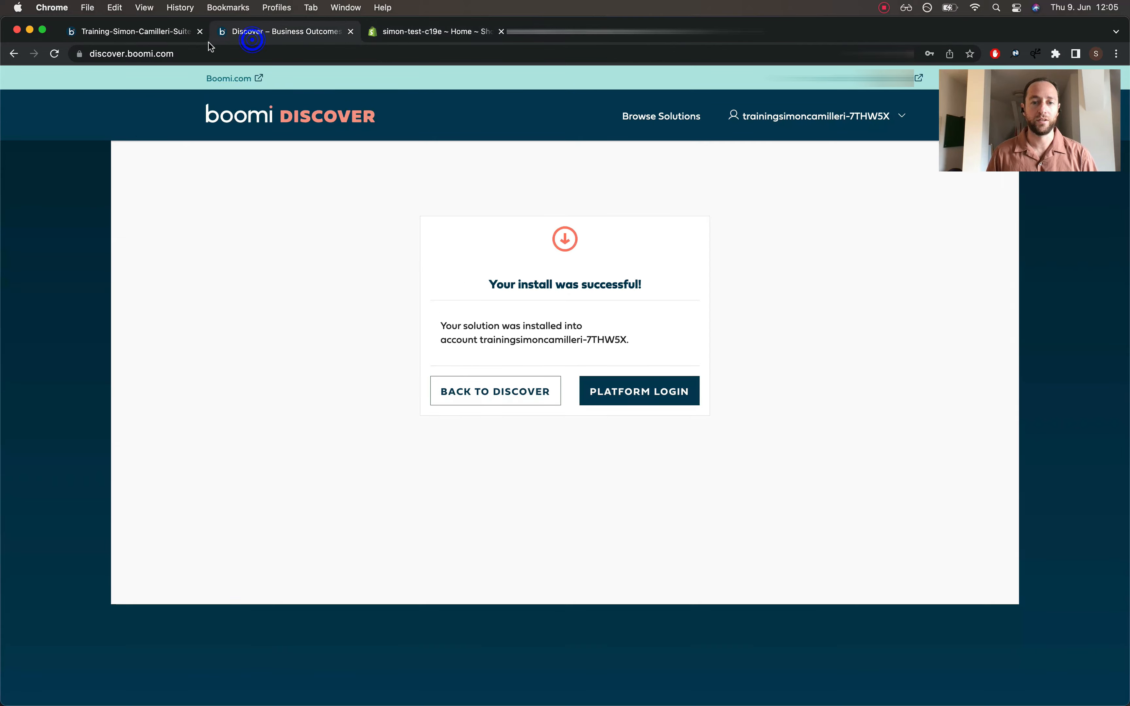
pyautogui.click(125, 36)
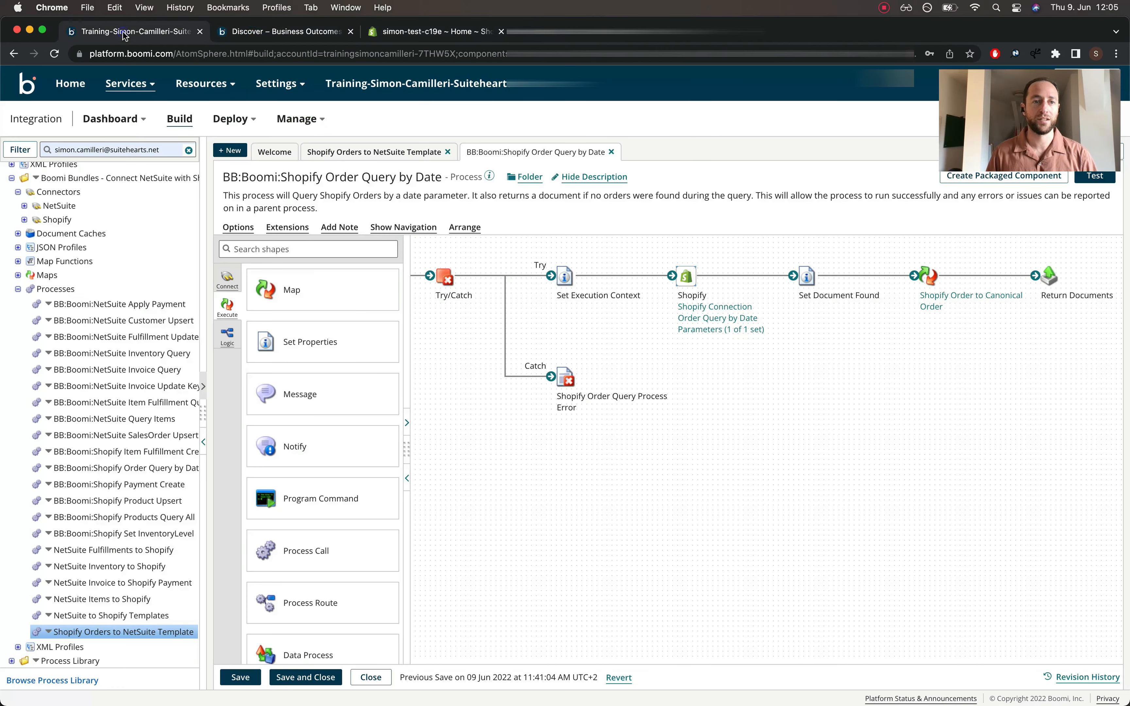
pyautogui.click(1084, 178)
pyautogui.click(477, 427)
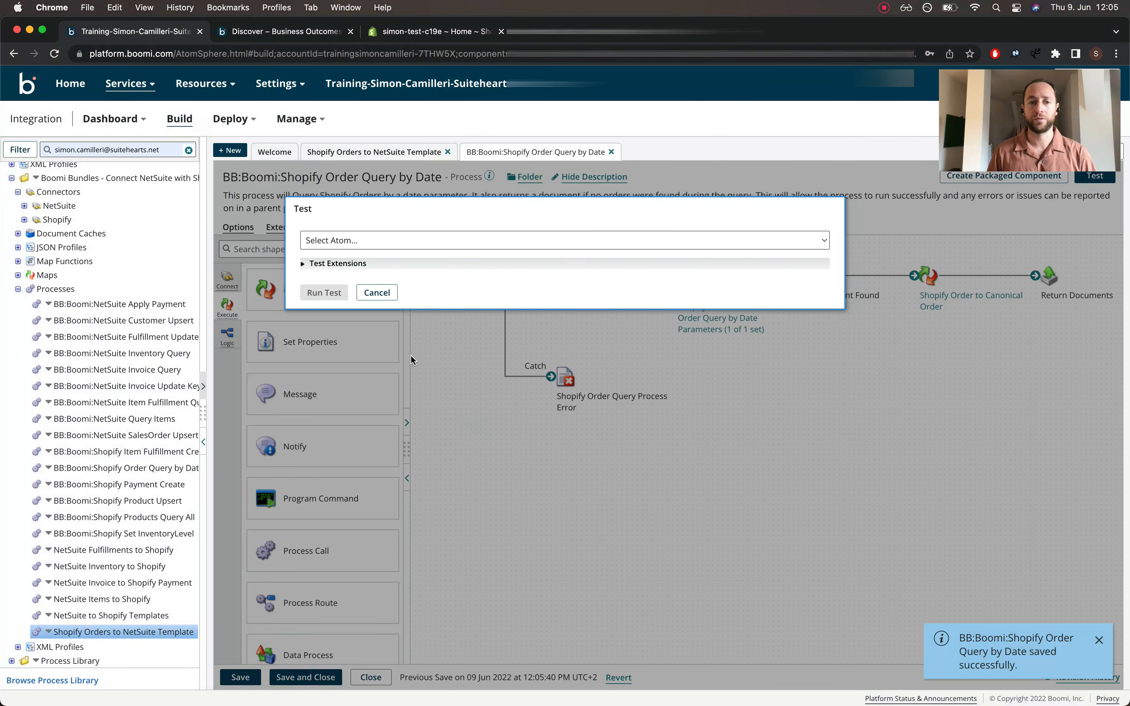
pyautogui.click(354, 242)
pyautogui.click(346, 296)
pyautogui.click(321, 290)
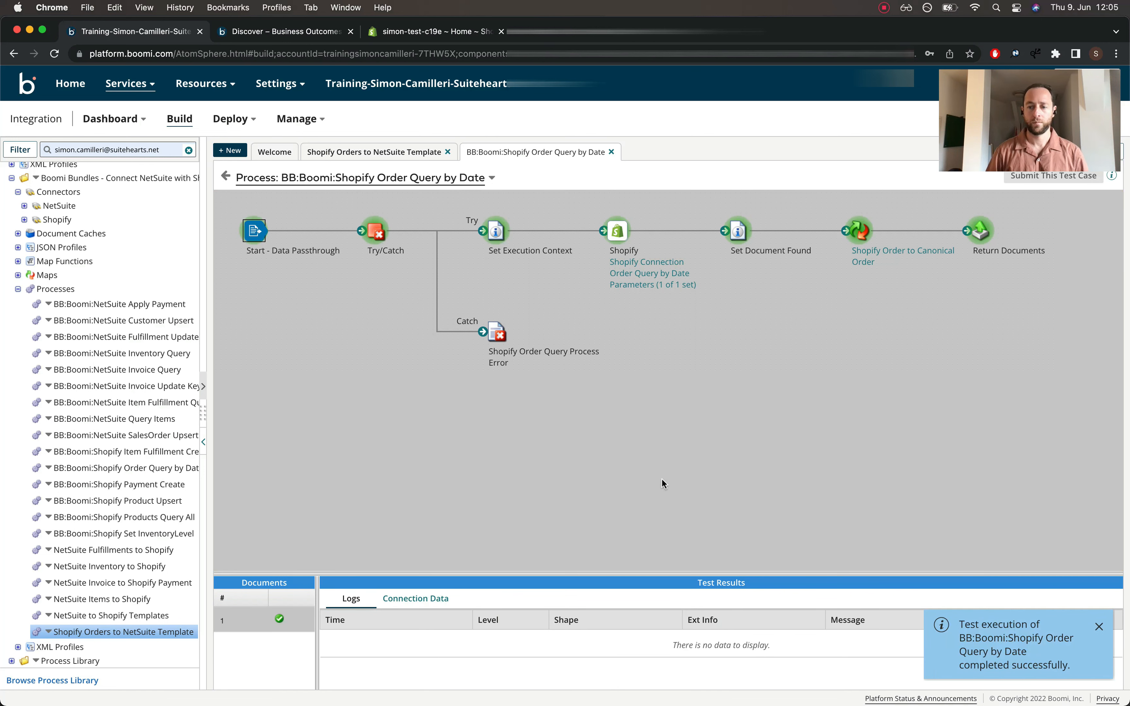
# Inspect both source documents at the Return Documents shape in the test results, and return to the process canvas
pyautogui.click(981, 232)
pyautogui.moveTo(502, 575); pyautogui.dragTo(492, 442)
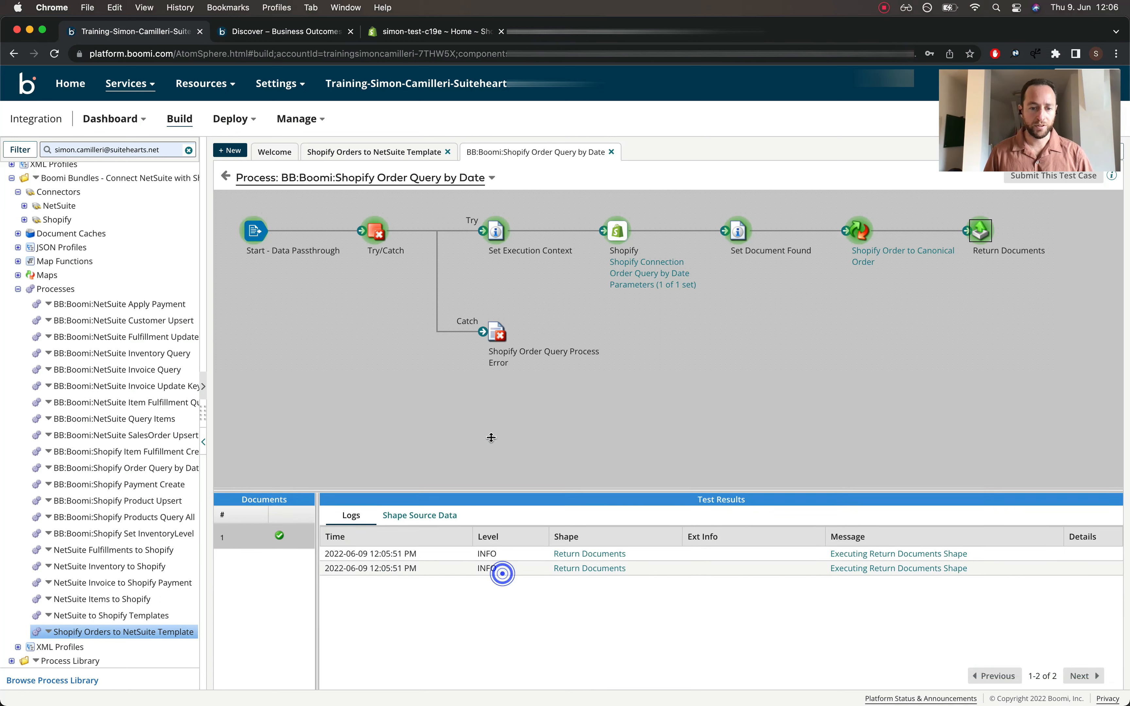
pyautogui.click(402, 463)
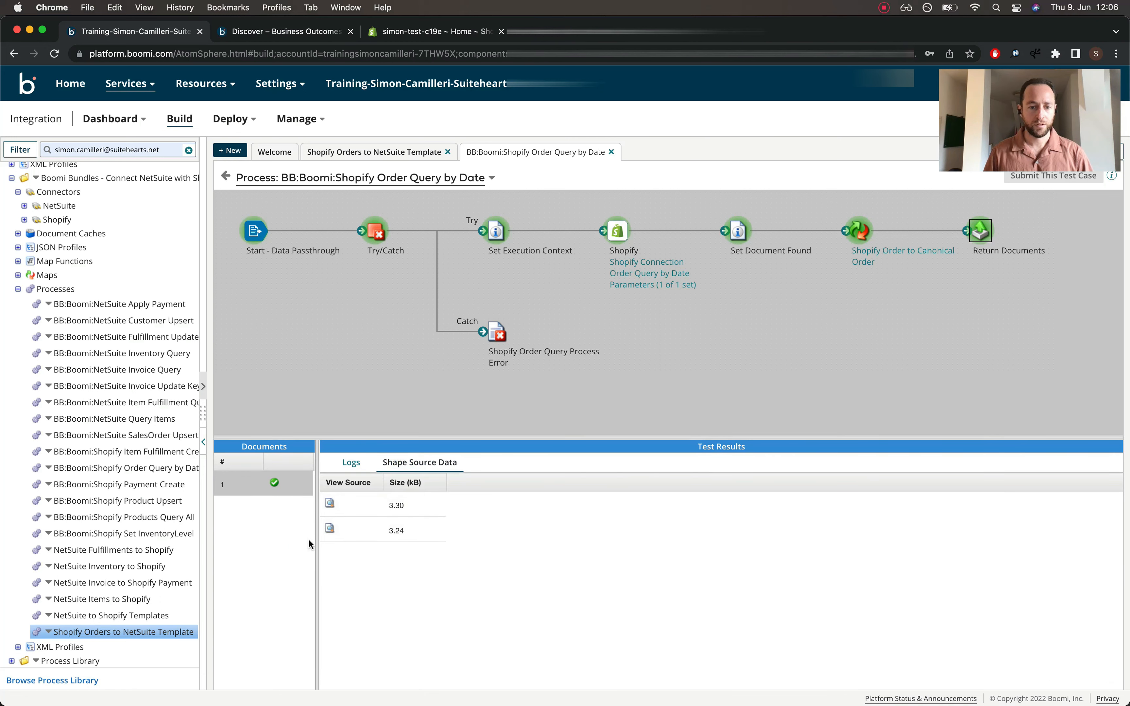
pyautogui.click(330, 505)
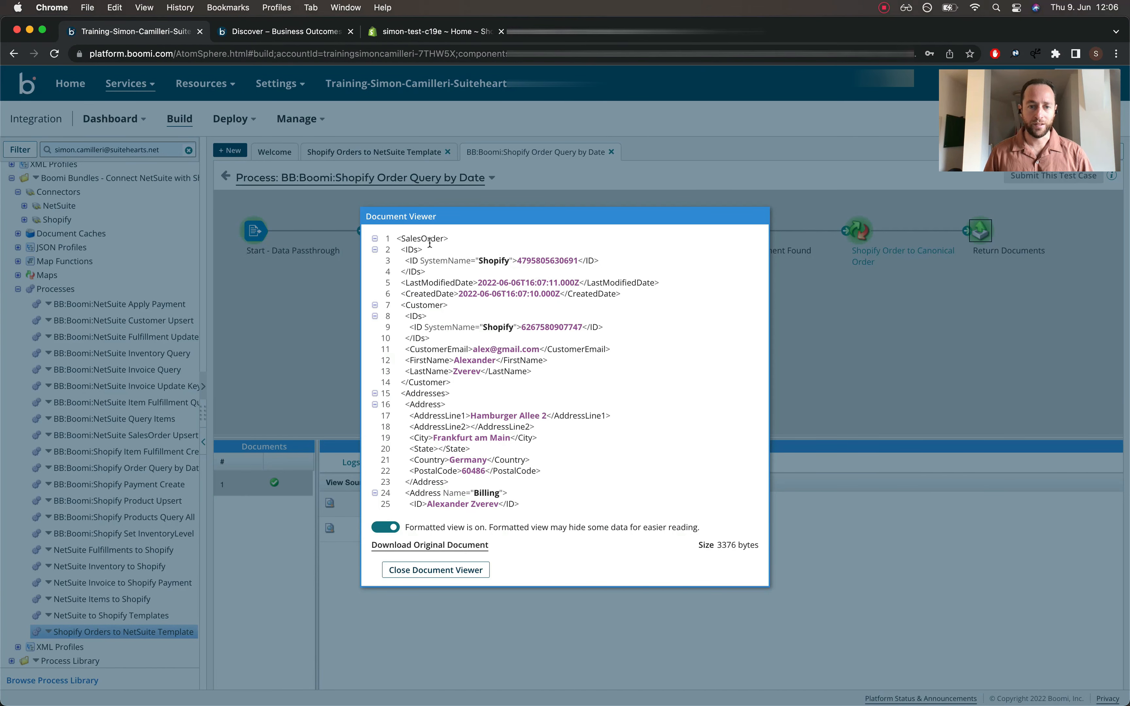
pyautogui.click(438, 570)
pyautogui.click(329, 528)
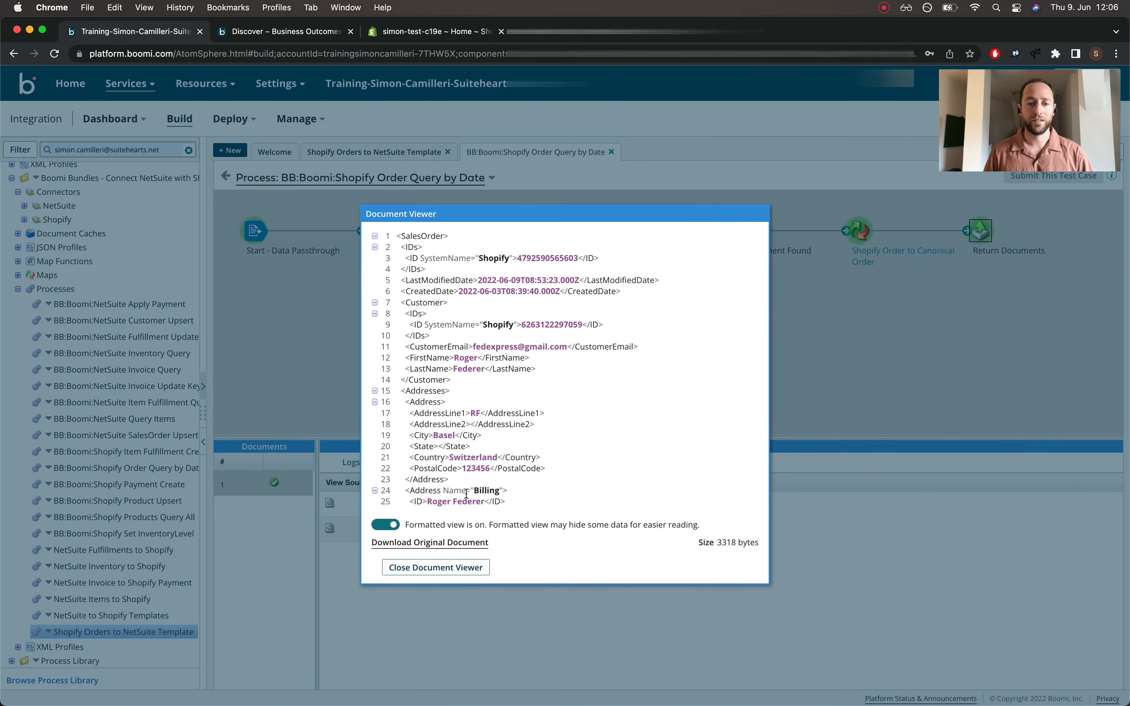
pyautogui.click(436, 568)
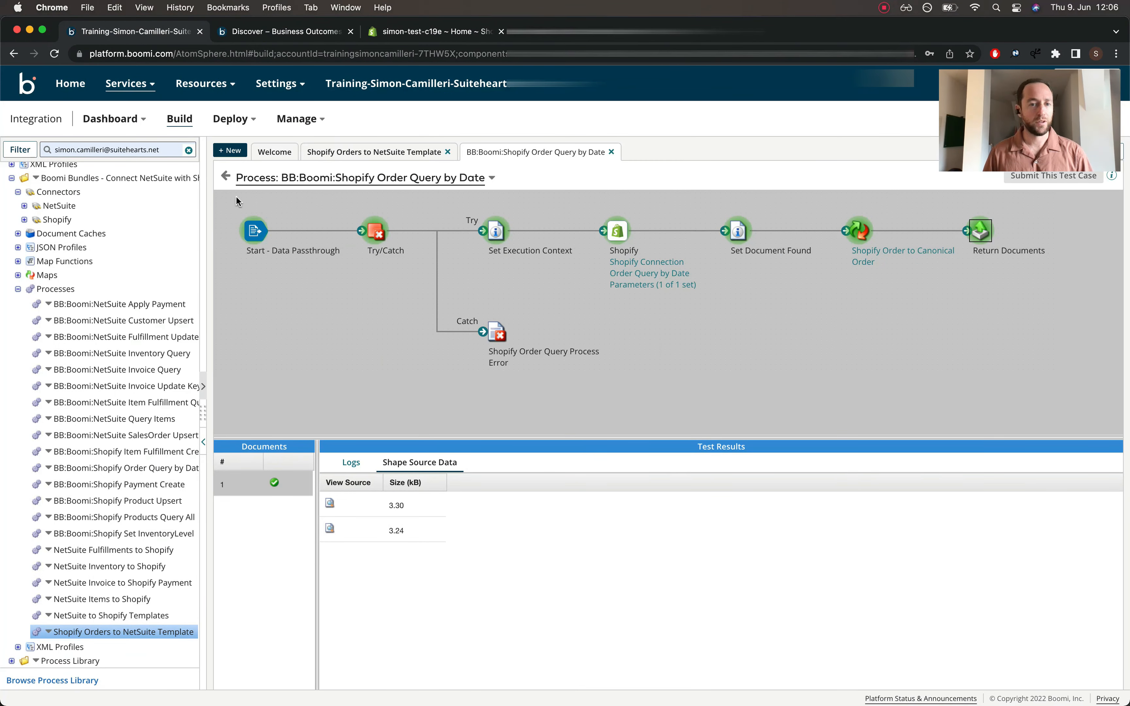
pyautogui.click(226, 175)
# Open the Shopify Order to Canonical Order map and examine how the Shopify order fields map to the canonical sales order
pyautogui.hscroll(3, 894, 486)
pyautogui.moveTo(1086, 286)
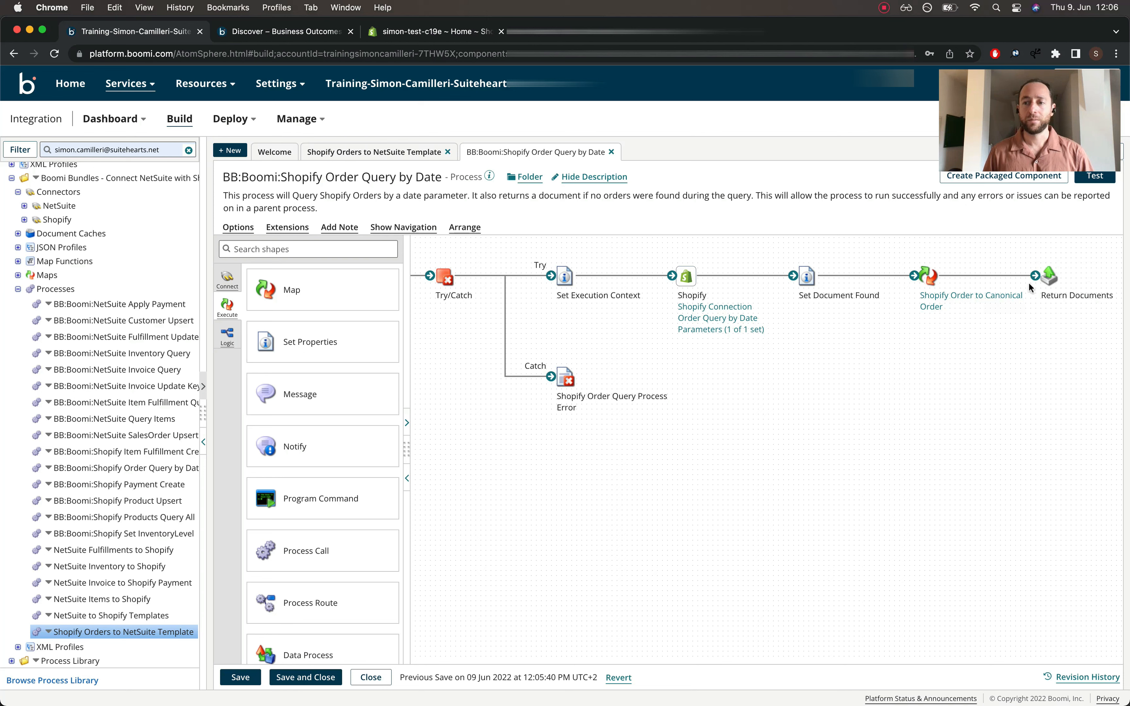
pyautogui.moveTo(1050, 279)
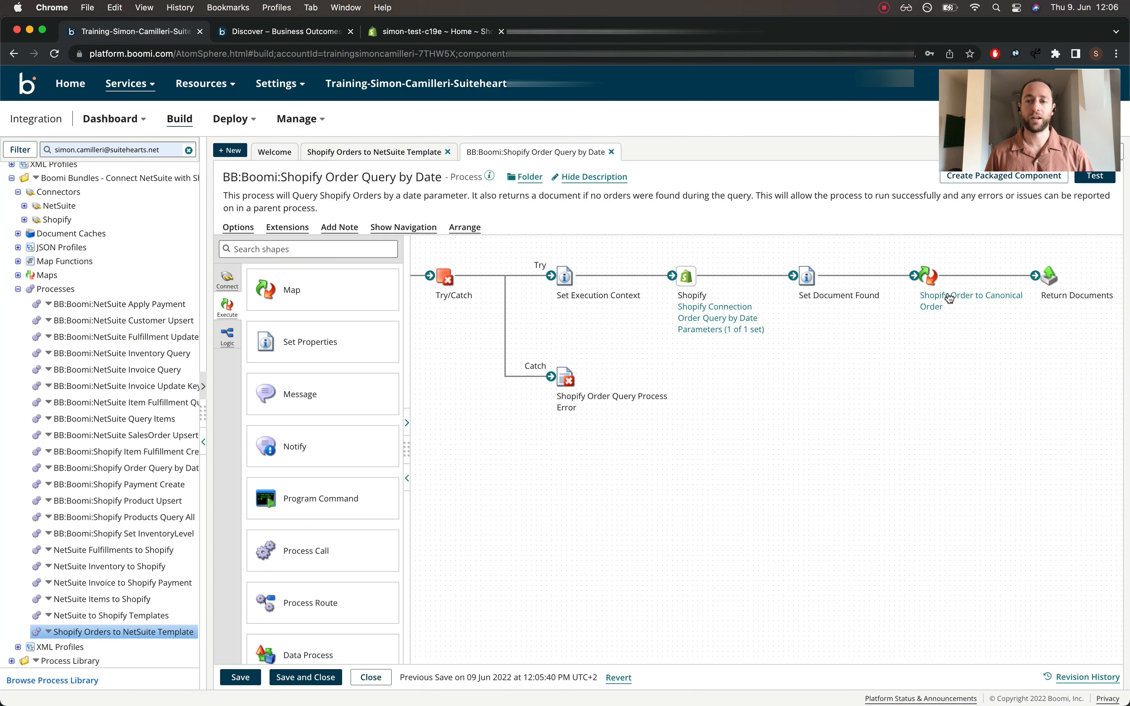
pyautogui.doubleClick(928, 276)
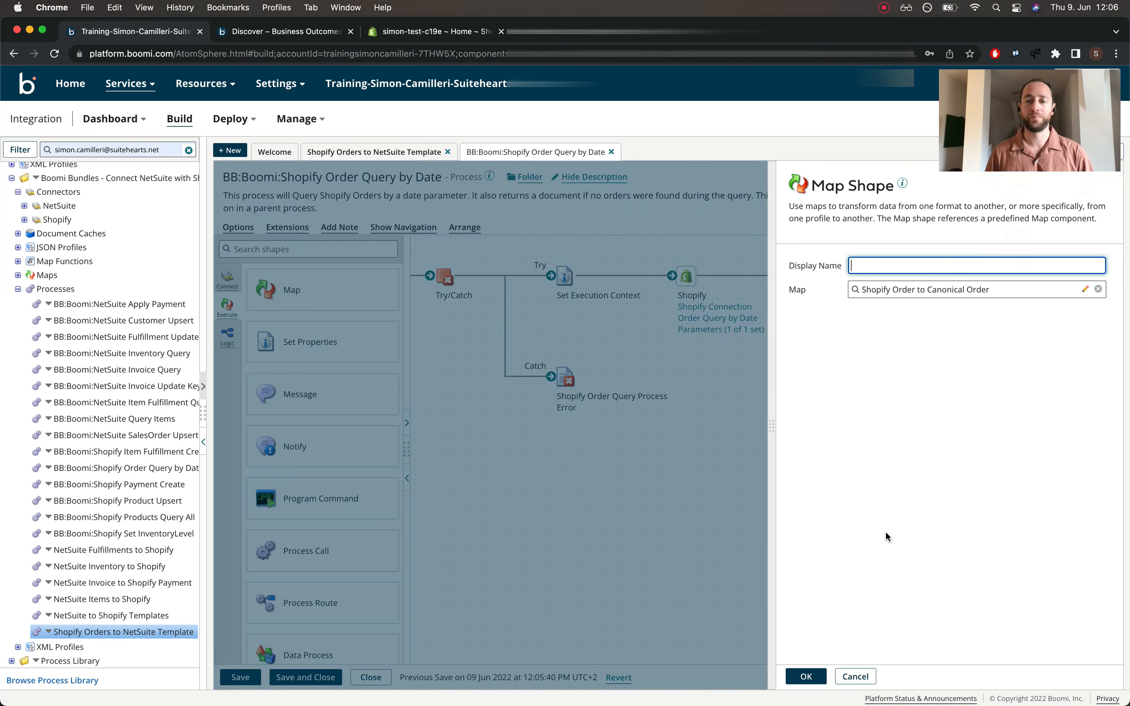
pyautogui.click(869, 678)
pyautogui.click(946, 304)
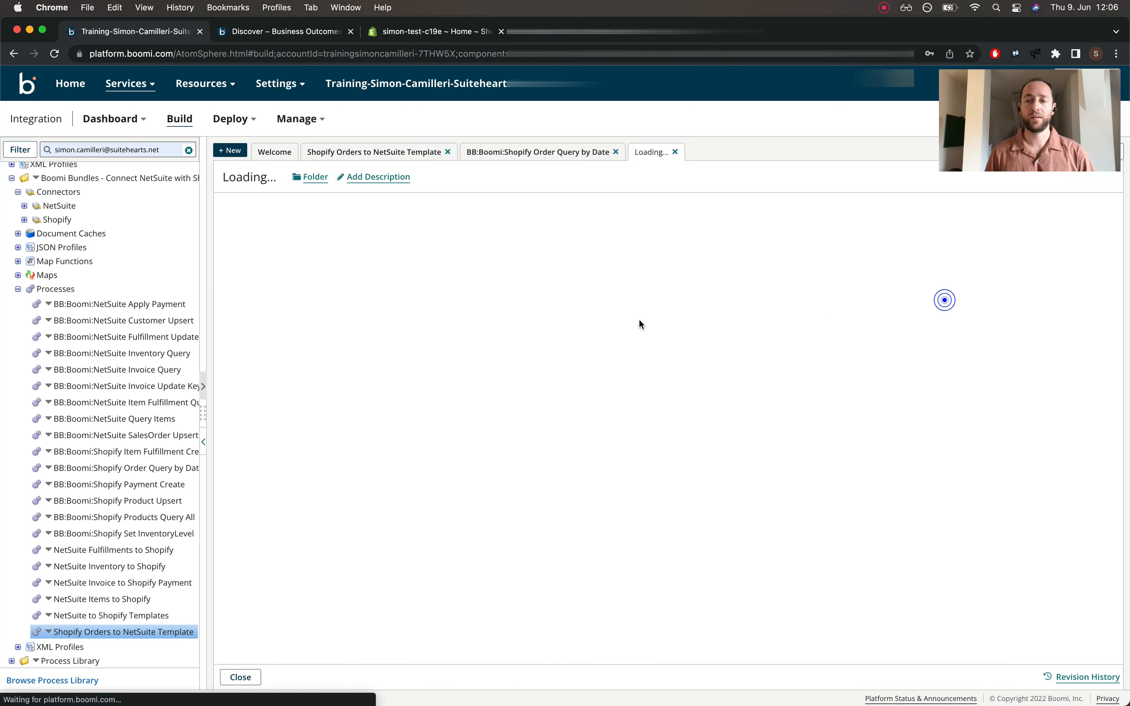
pyautogui.click(231, 263)
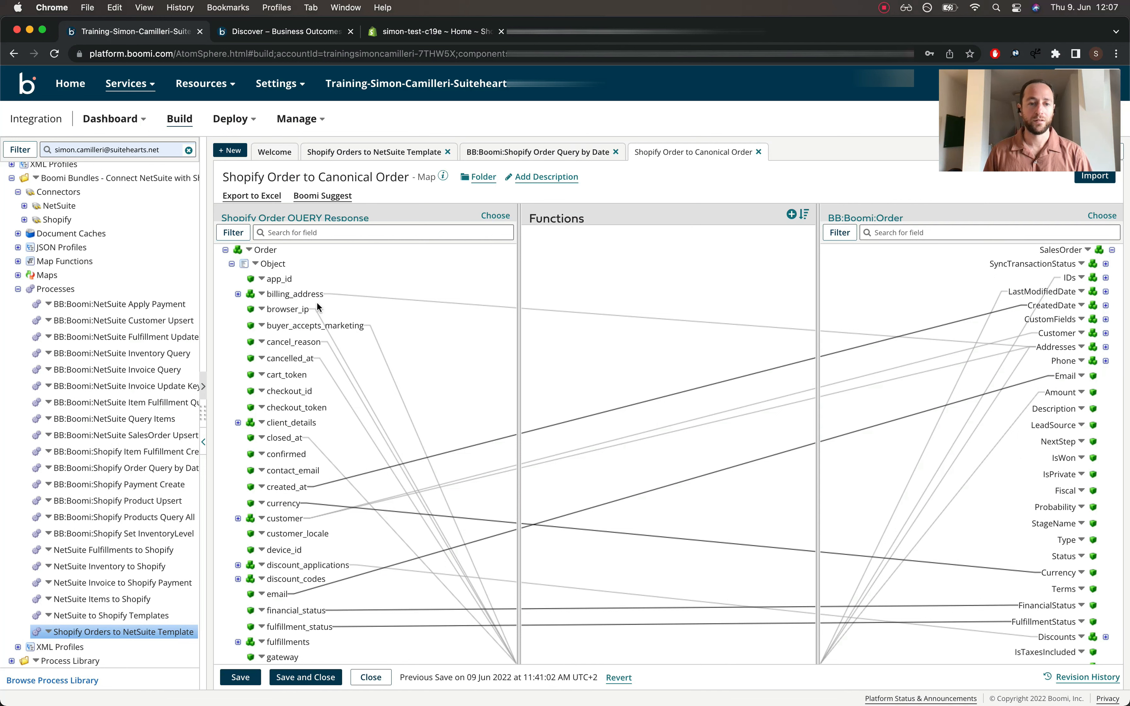
pyautogui.scroll(-1, 405, 432)
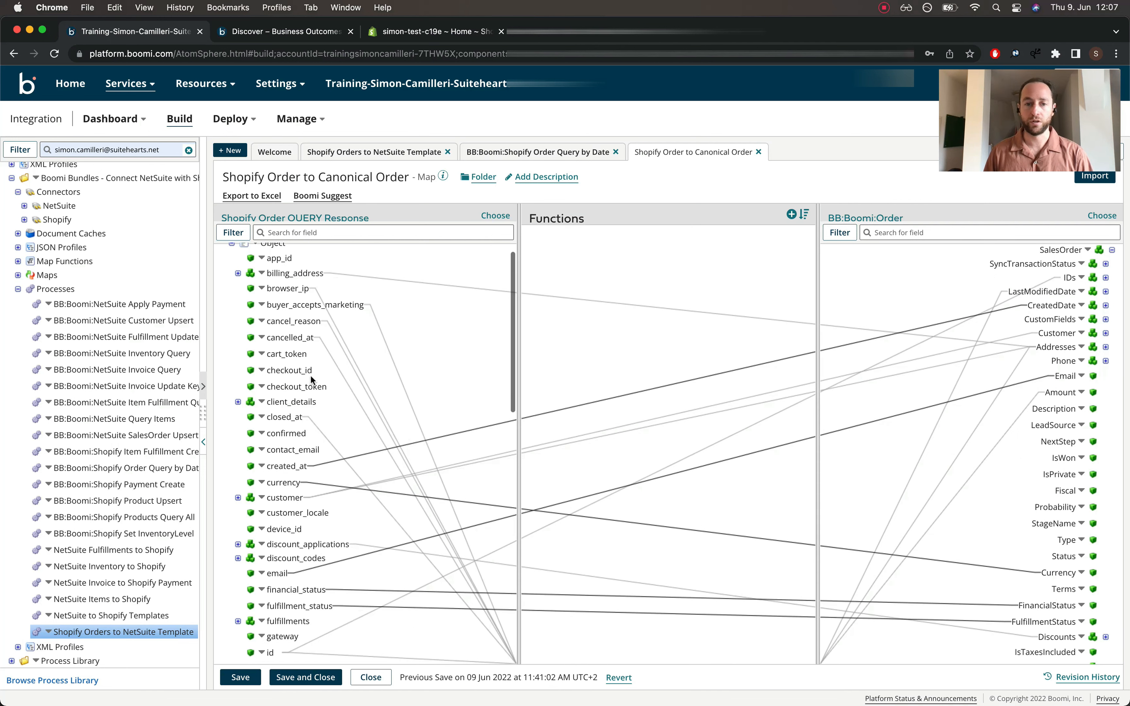
pyautogui.scroll(1, 317, 326)
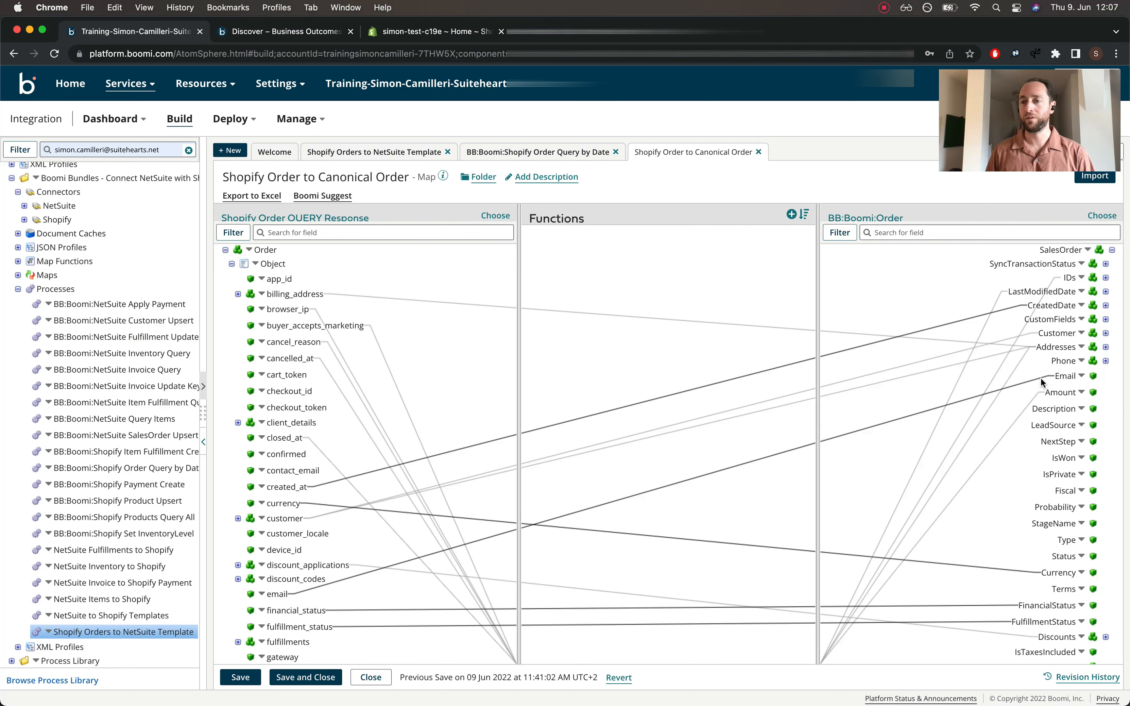
pyautogui.scroll(-5, 1041, 377)
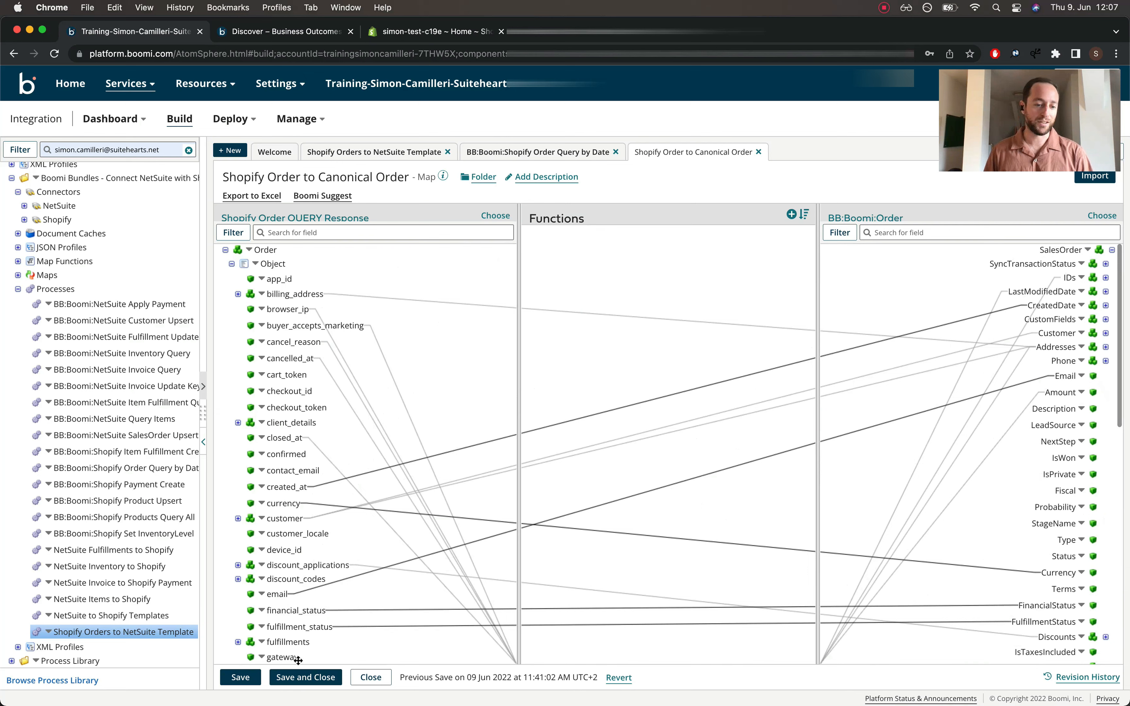
# Save and close the map and the order query process, and review the branches of the Shopify Orders to NetSuite Template
pyautogui.click(303, 678)
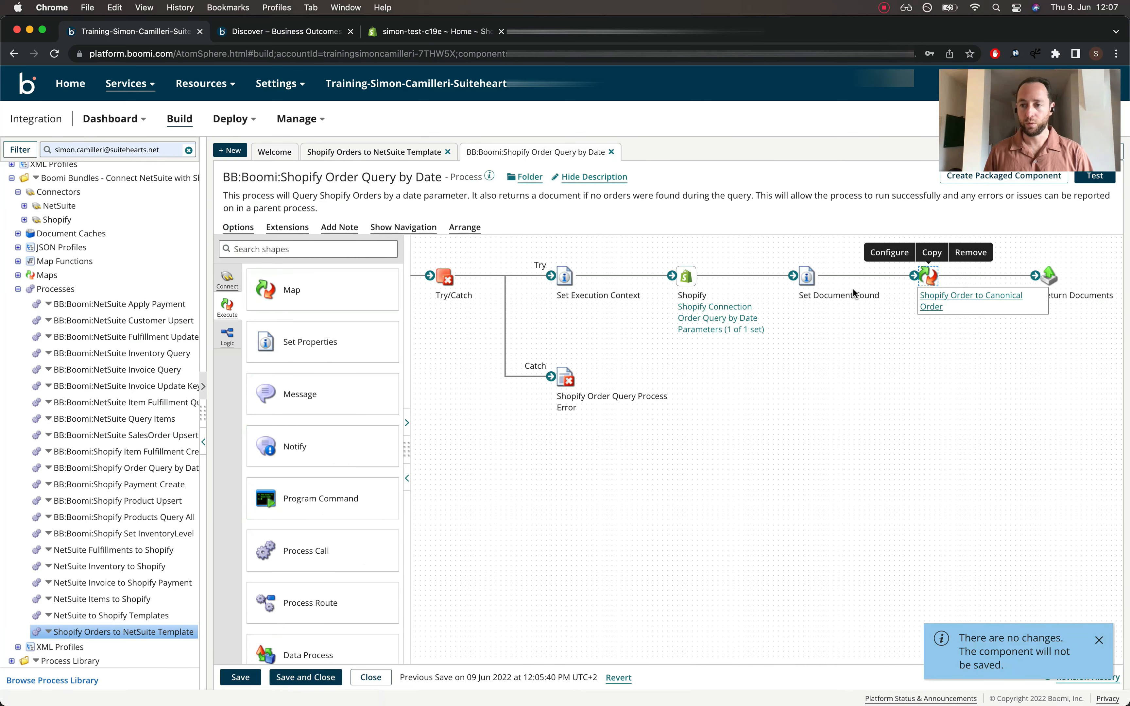
pyautogui.click(290, 681)
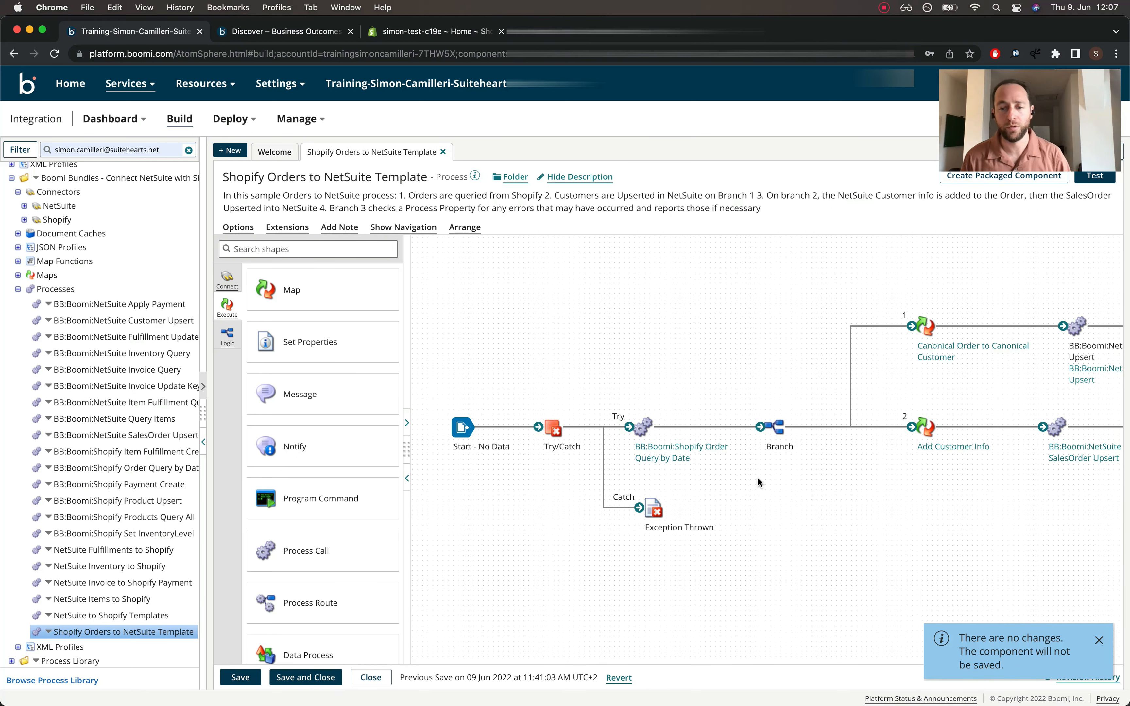
pyautogui.hscroll(5, 765, 504)
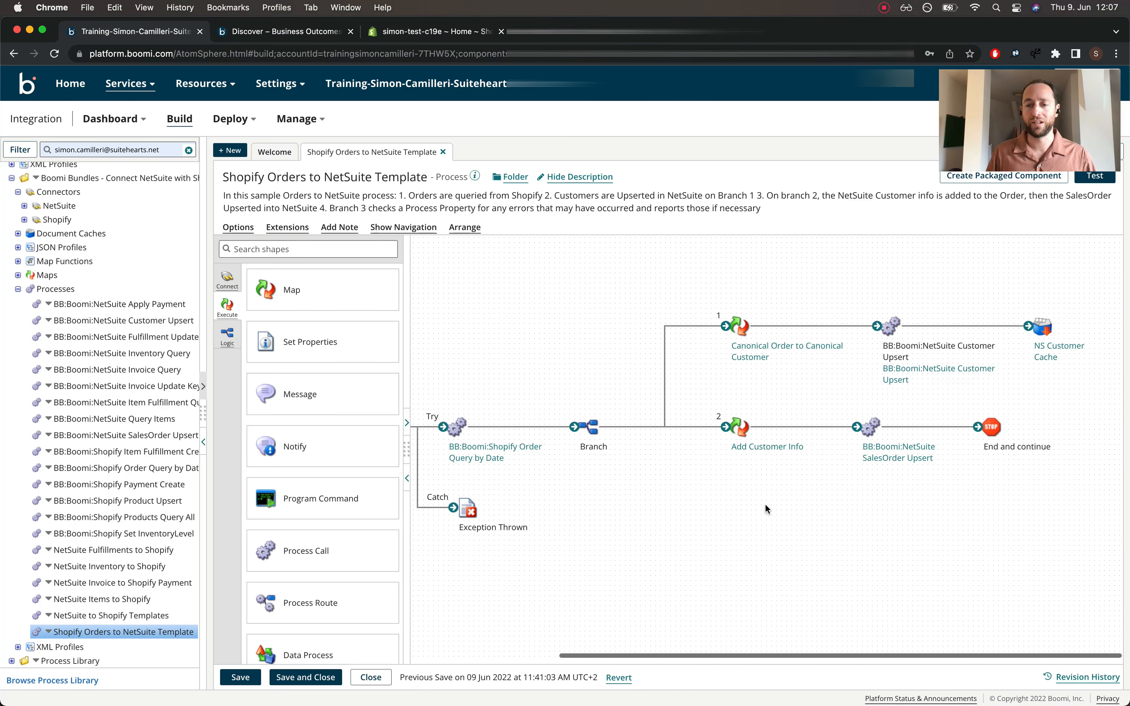
pyautogui.moveTo(592, 426)
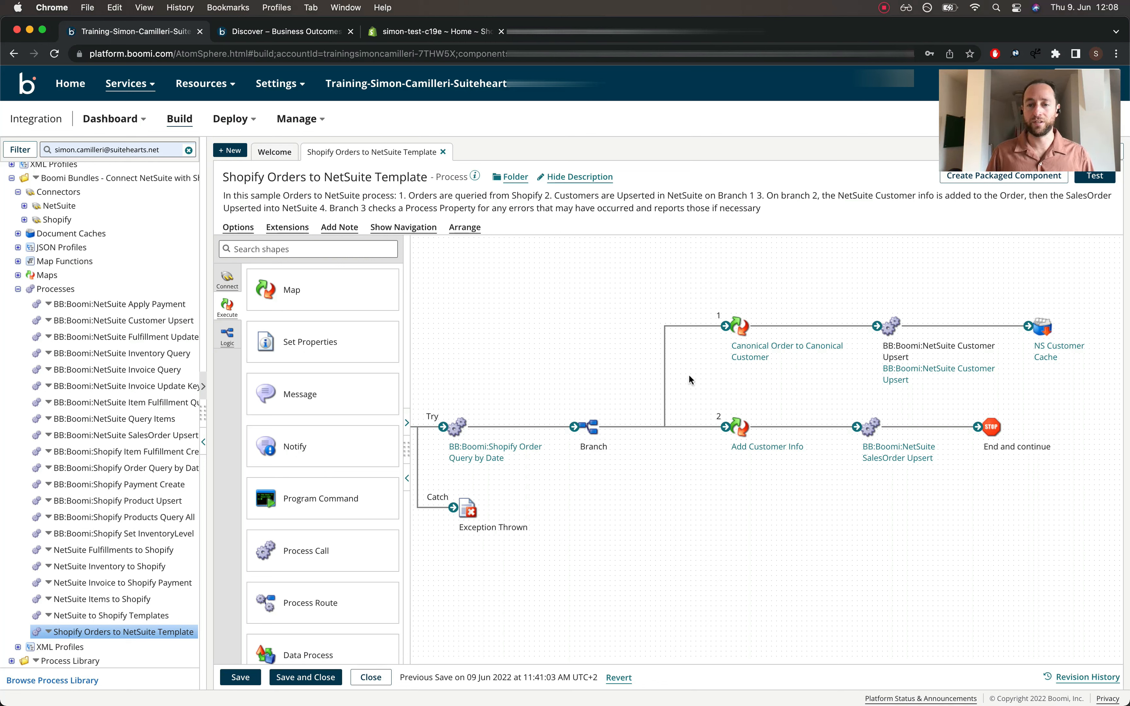
pyautogui.moveTo(740, 328)
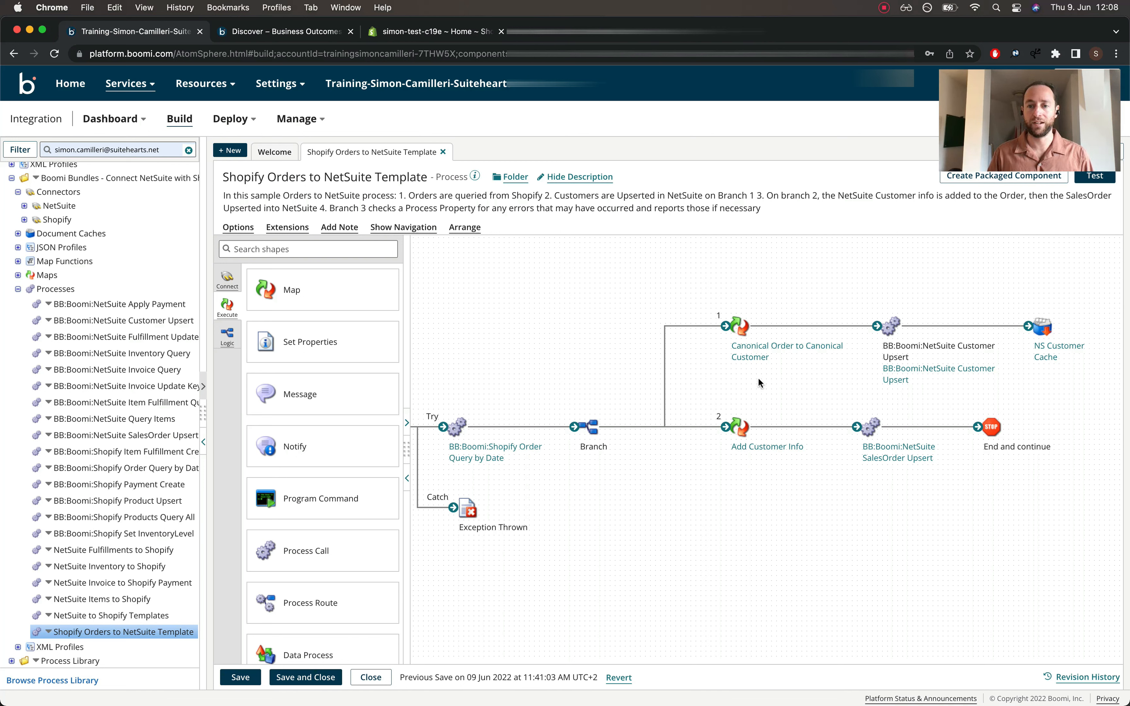
# In the Canonical Order to Canonical Customer map, map the order customer's FirstName and LastName to the customer profile's FirstName and LastName
pyautogui.click(770, 354)
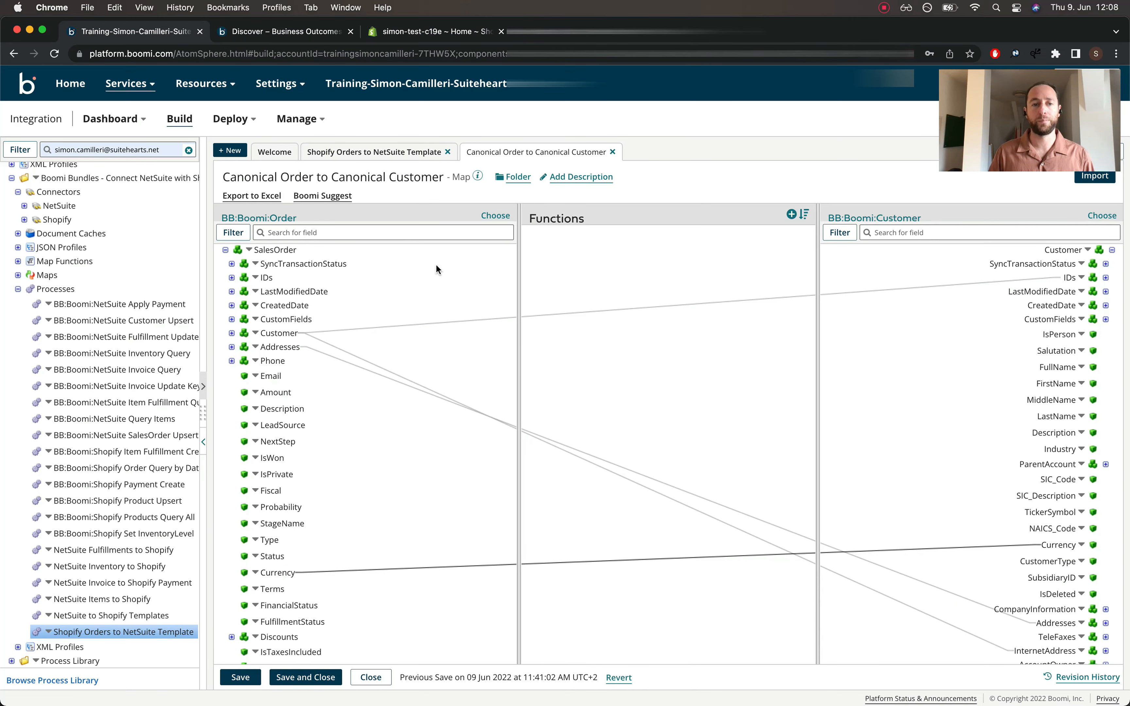
pyautogui.click(338, 195)
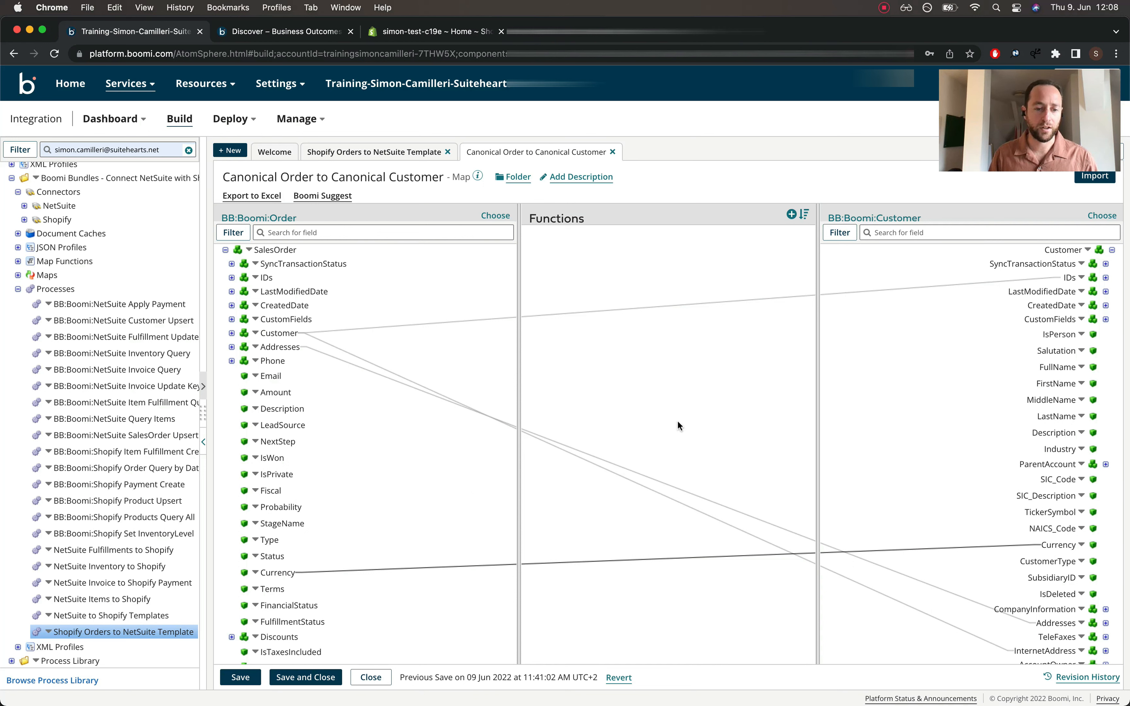
pyautogui.click(232, 334)
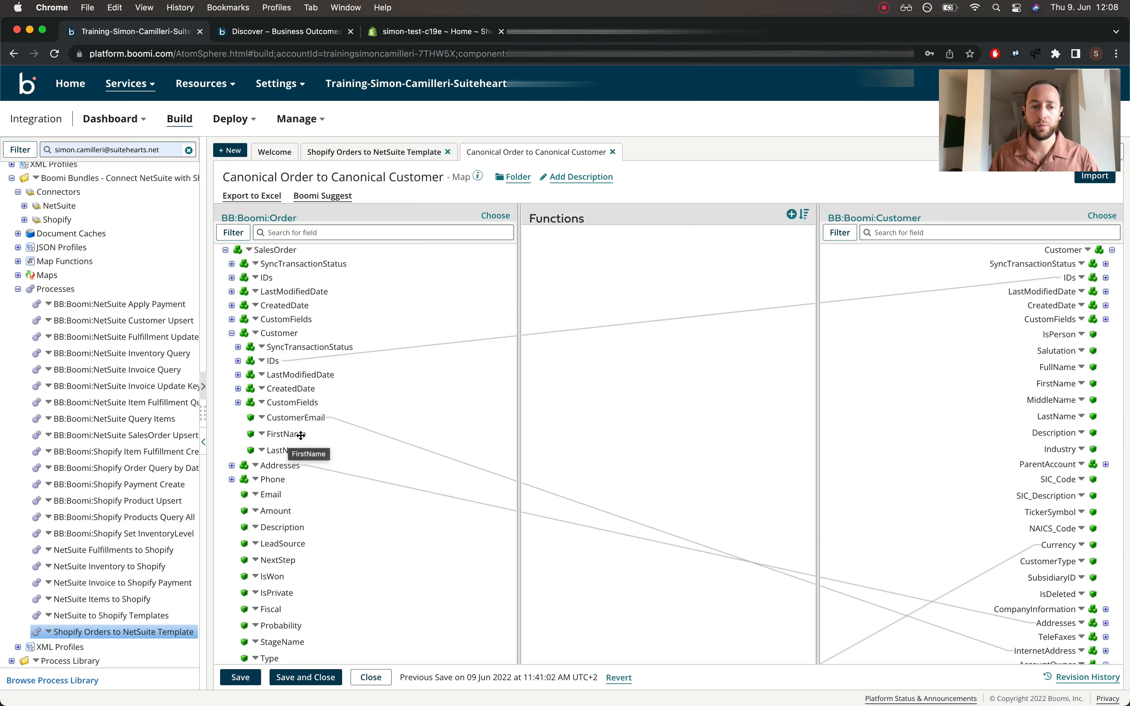
pyautogui.moveTo(276, 435); pyautogui.dragTo(1050, 384)
pyautogui.moveTo(280, 450); pyautogui.dragTo(1056, 416)
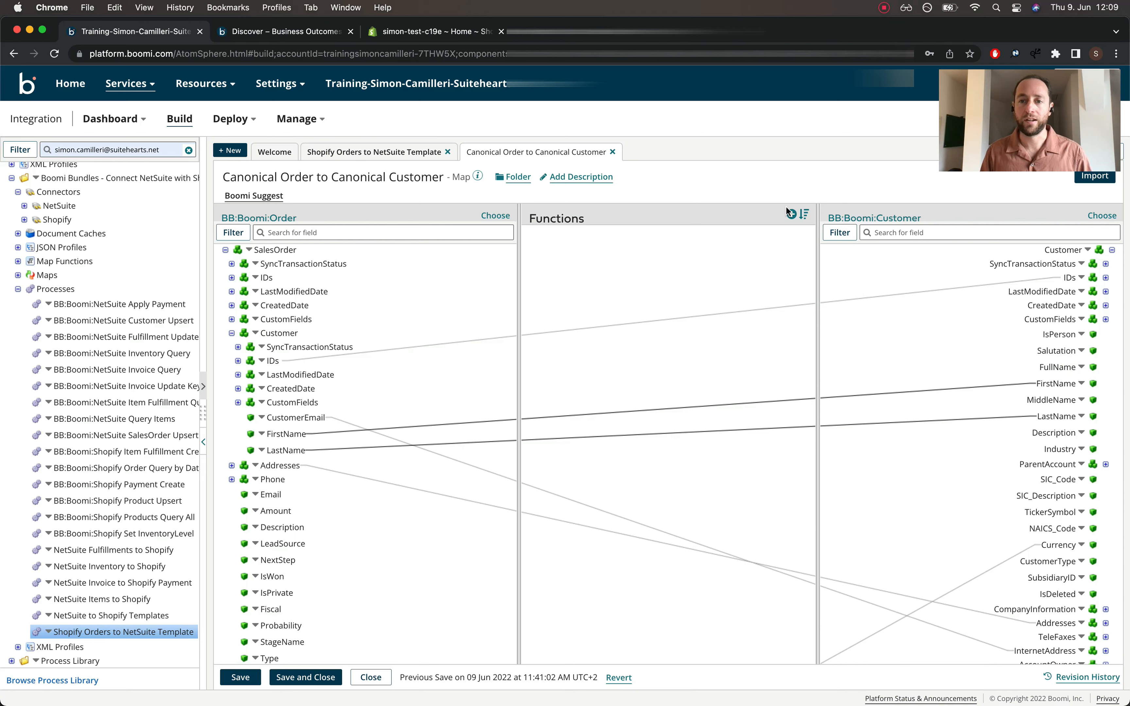
# Add a String Concat function to the Canonical Order to Canonical Customer map
pyautogui.click(791, 213)
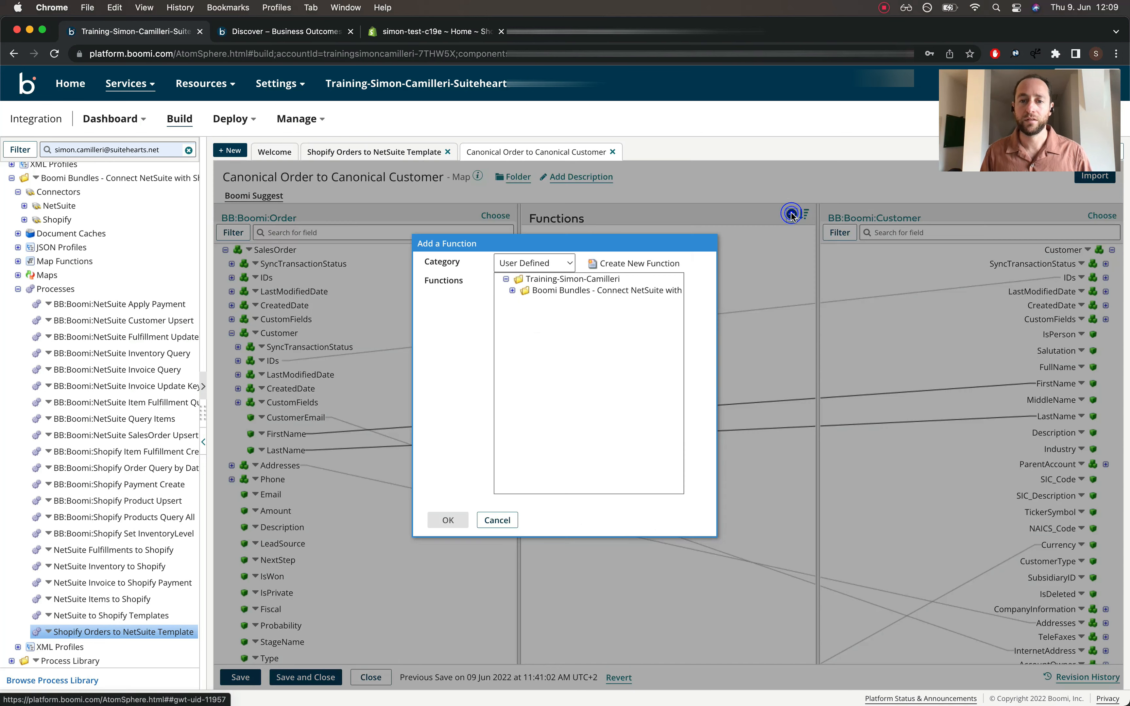
pyautogui.click(506, 263)
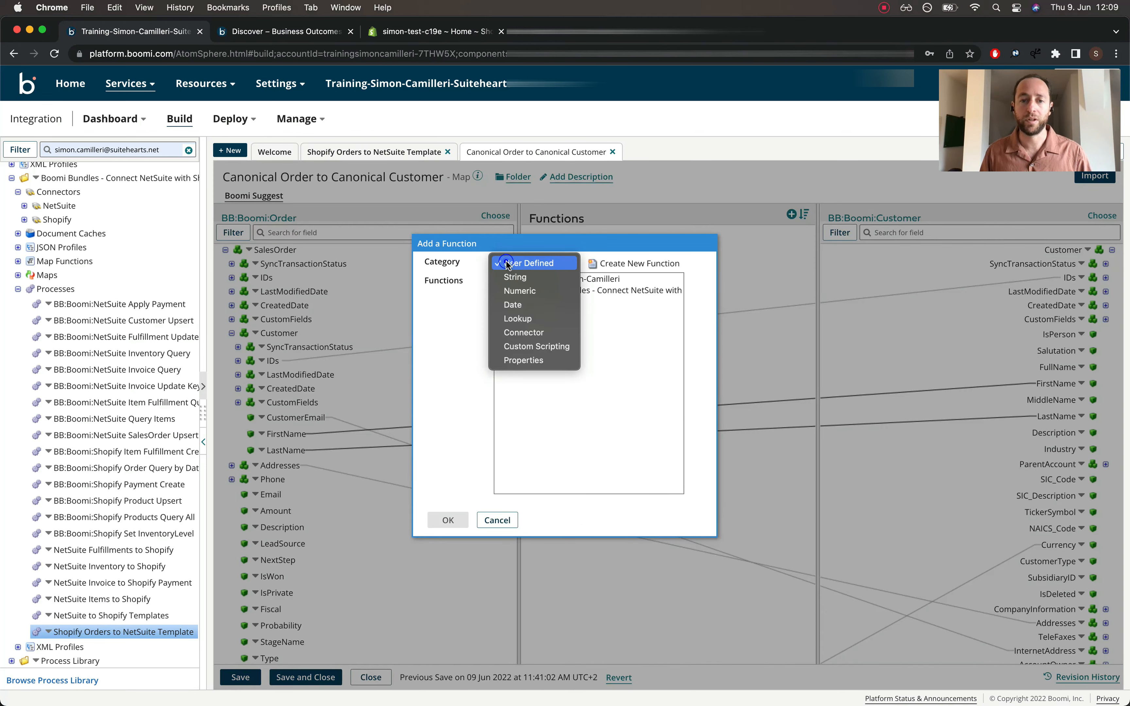
pyautogui.click(518, 278)
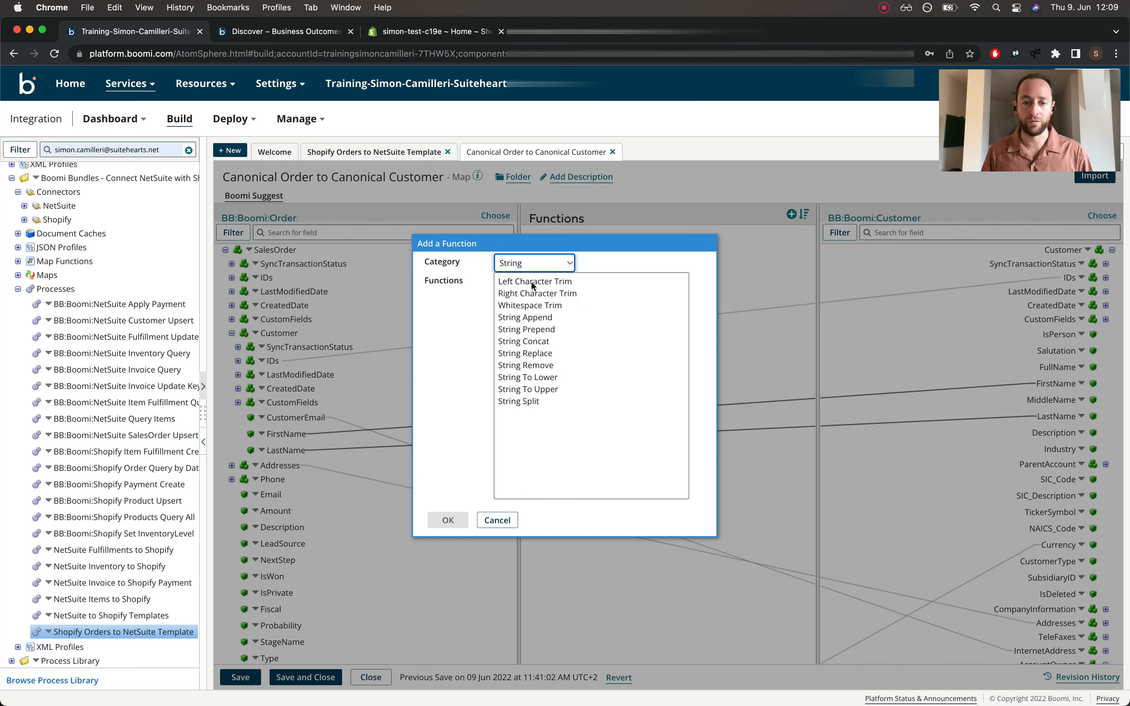
pyautogui.click(516, 343)
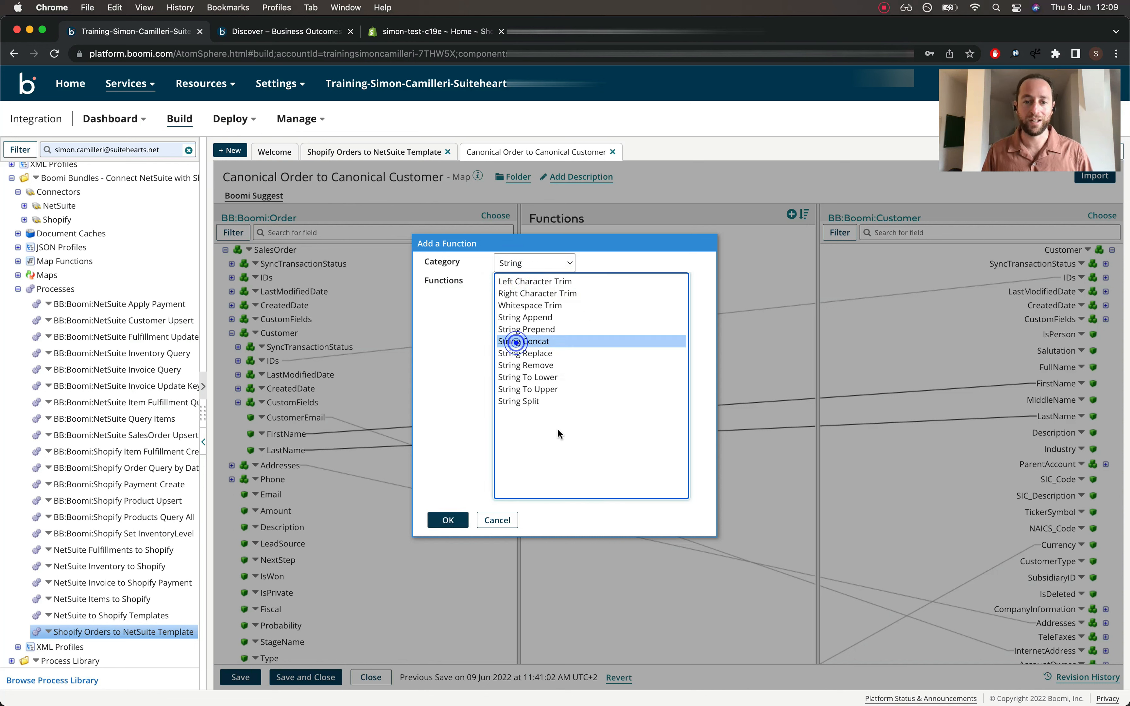
pyautogui.click(447, 520)
# Define FirstName and LastName as the inputs of the String Concat function
pyautogui.click(579, 292)
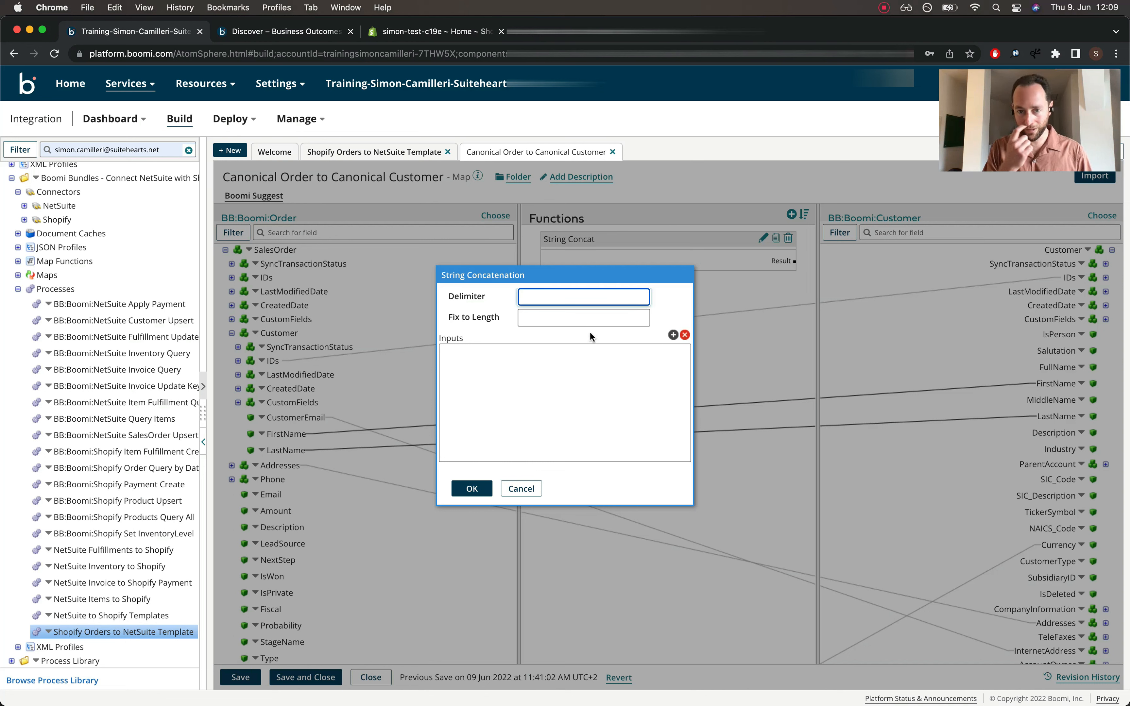
pyautogui.click(672, 335)
pyautogui.write('FirstName')
pyautogui.click(753, 386)
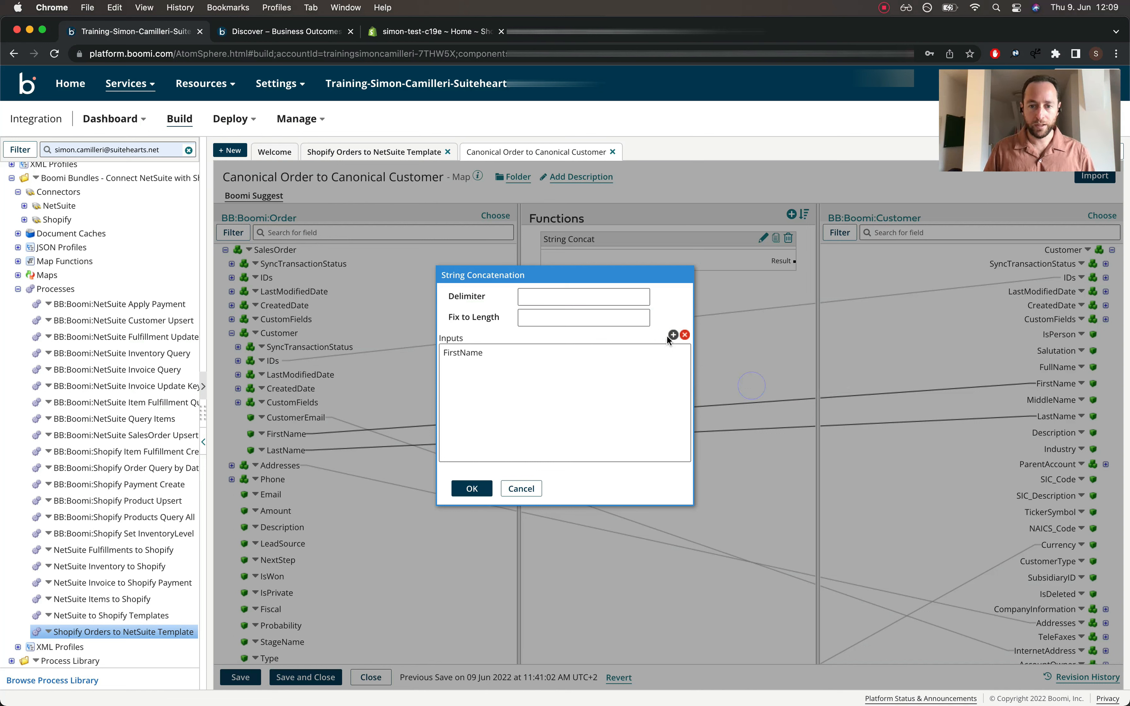
pyautogui.click(672, 335)
pyautogui.write('LastName')
pyautogui.click(753, 385)
pyautogui.click(474, 488)
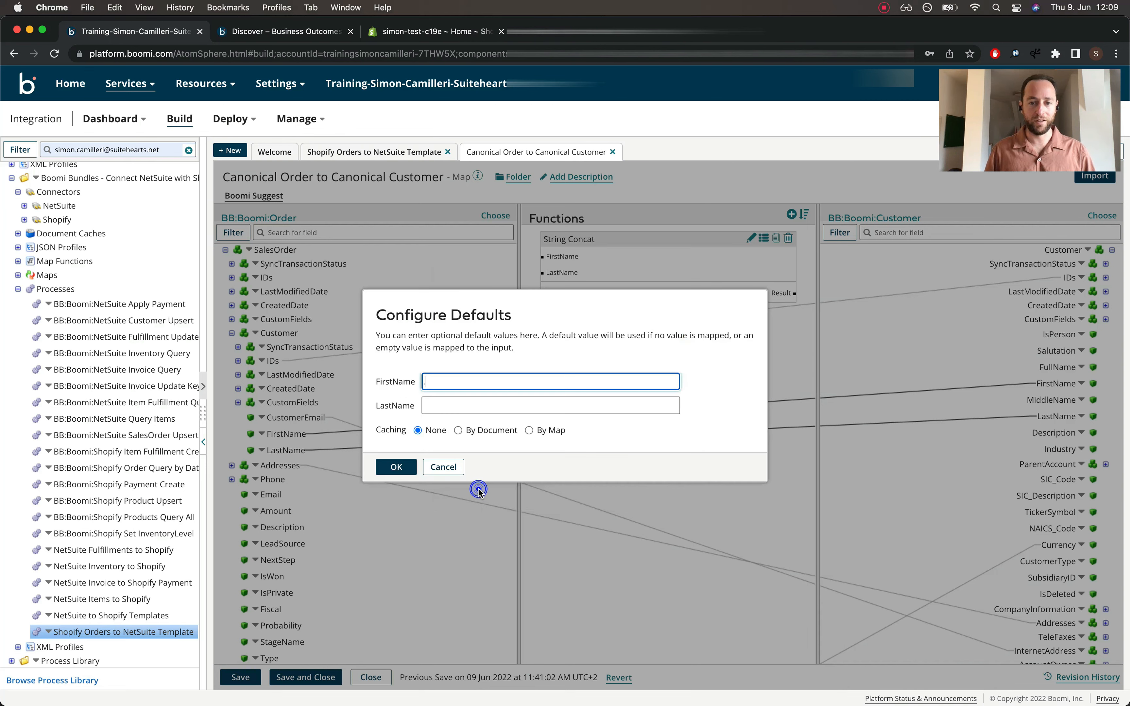
# Set the function's caching to By Map, feed it the order customer's FirstName and LastName, and map its Result to the customer's FullName
pyautogui.click(529, 431)
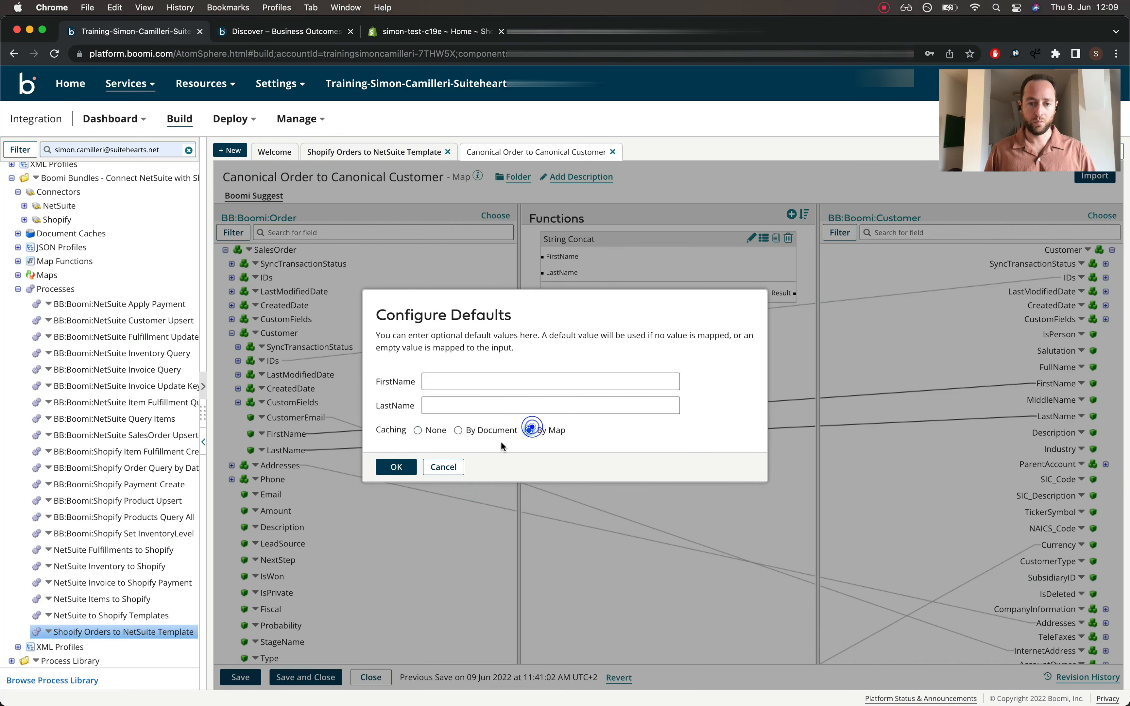
pyautogui.click(383, 472)
pyautogui.moveTo(283, 435); pyautogui.dragTo(544, 273)
pyautogui.moveTo(776, 293); pyautogui.dragTo(1057, 367)
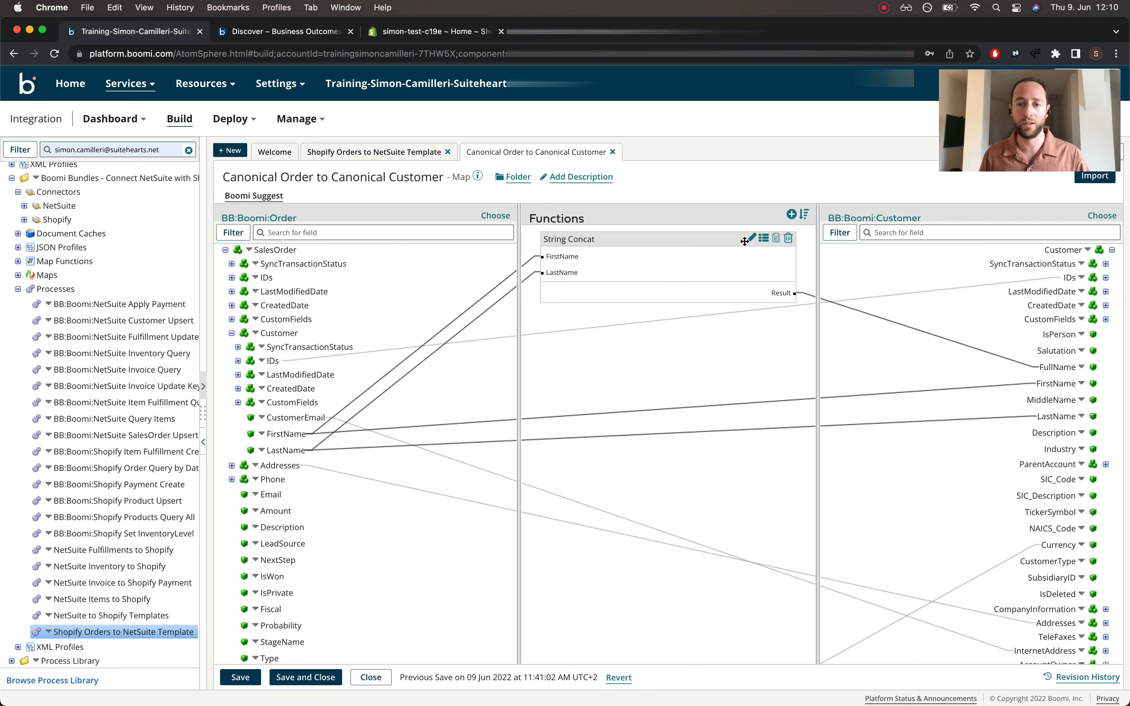
# Review the available map functions in the Numeric, Date, Lookup, Connector and Custom Scripting categories without adding one
pyautogui.click(792, 215)
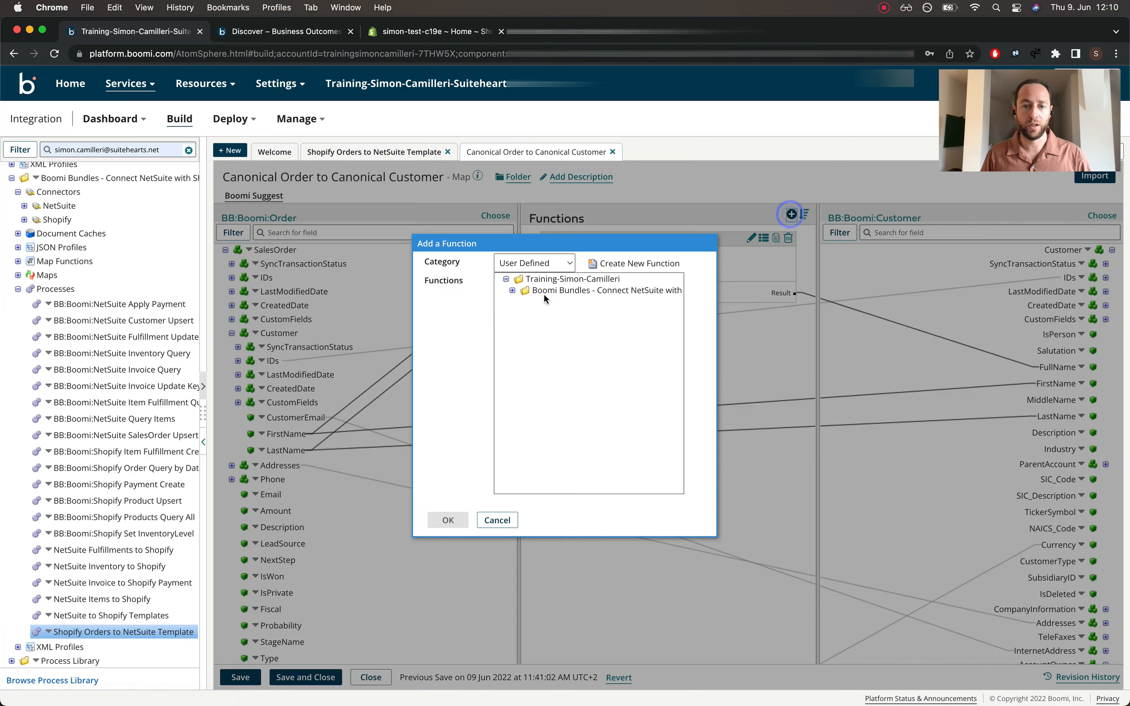
pyautogui.click(537, 261)
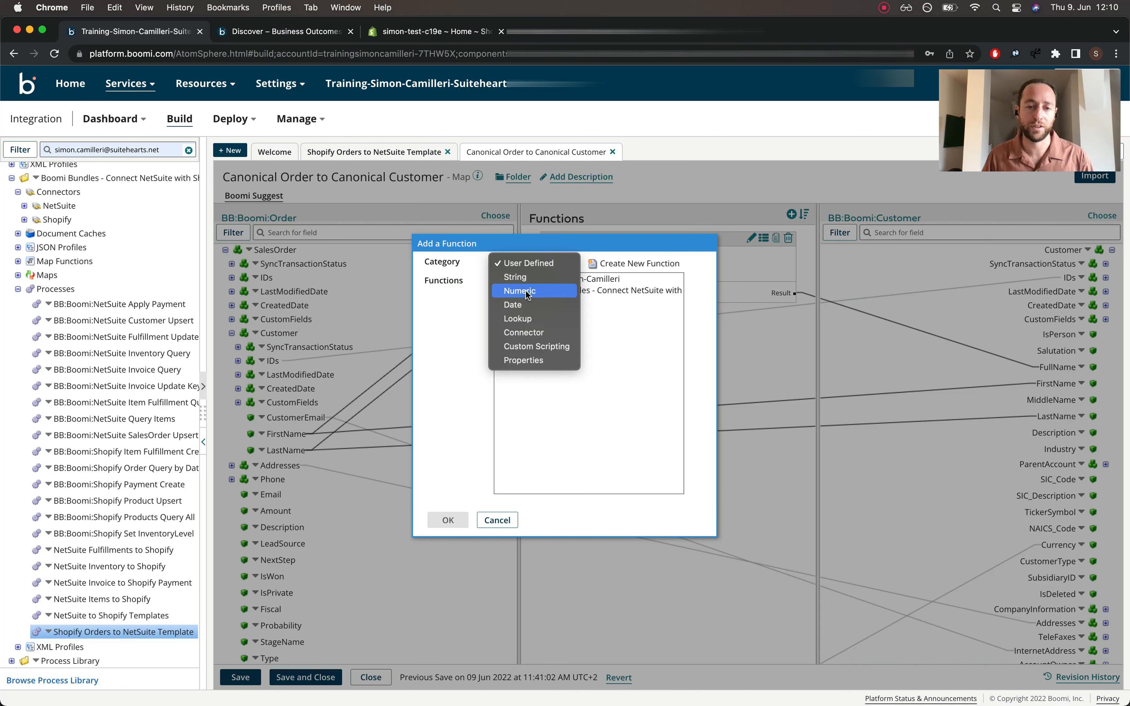
pyautogui.click(525, 290)
pyautogui.click(523, 258)
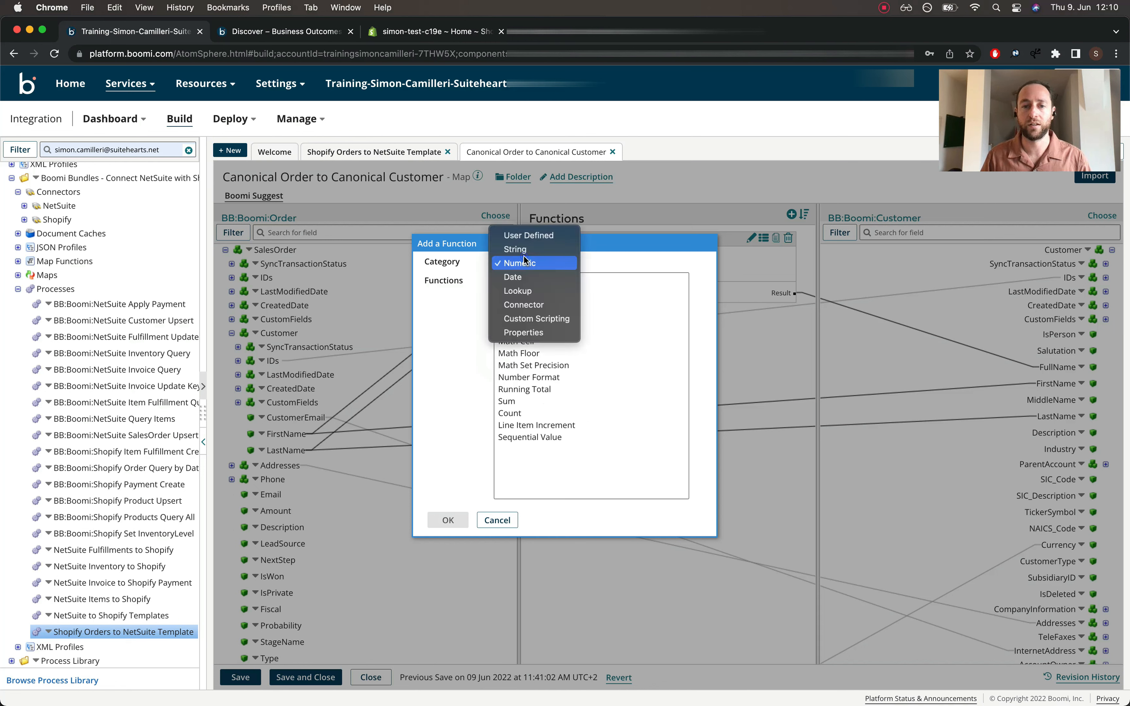
pyautogui.click(529, 279)
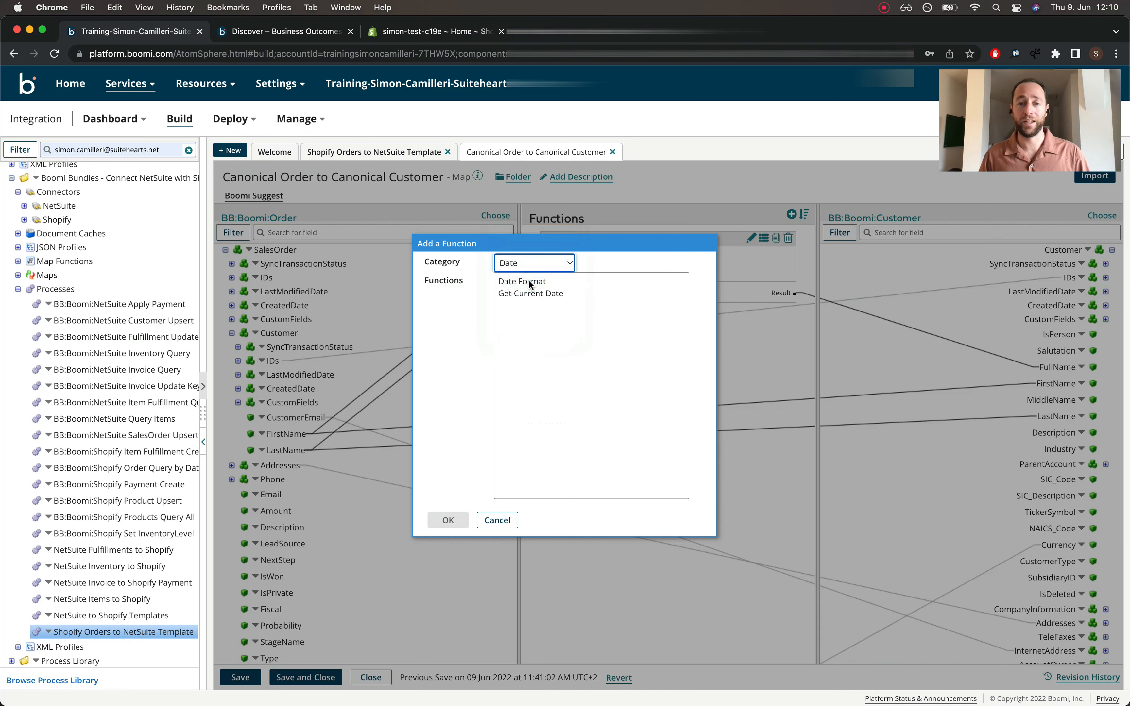
pyautogui.click(533, 265)
pyautogui.click(513, 277)
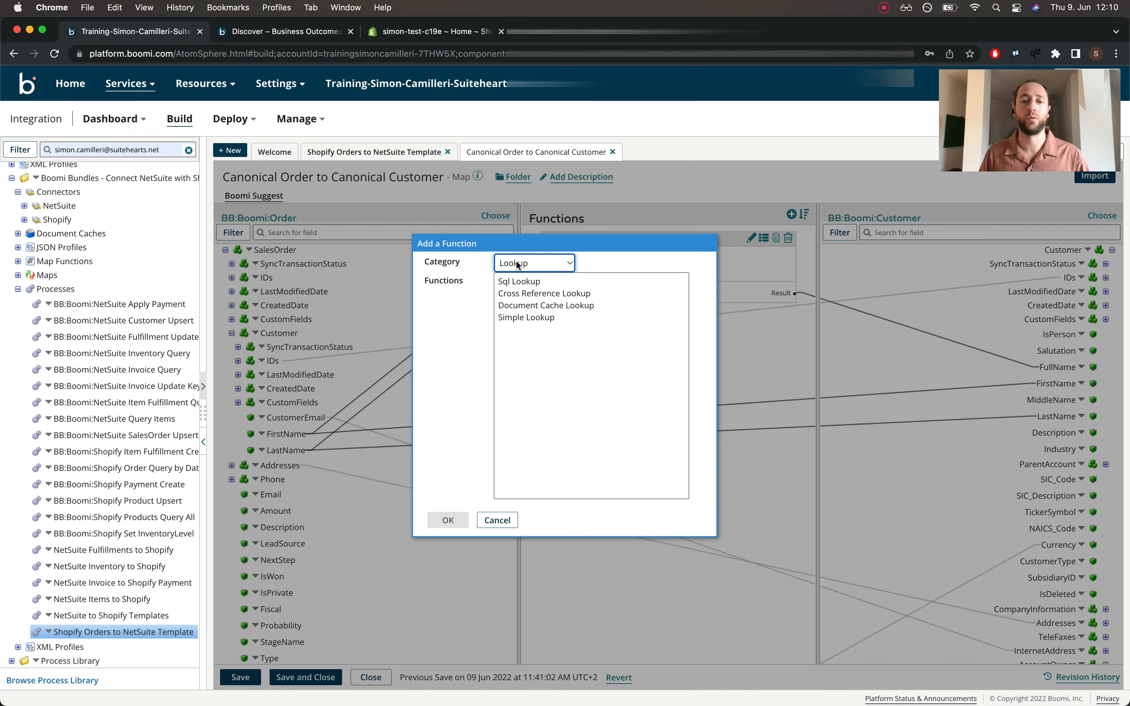
pyautogui.click(528, 262)
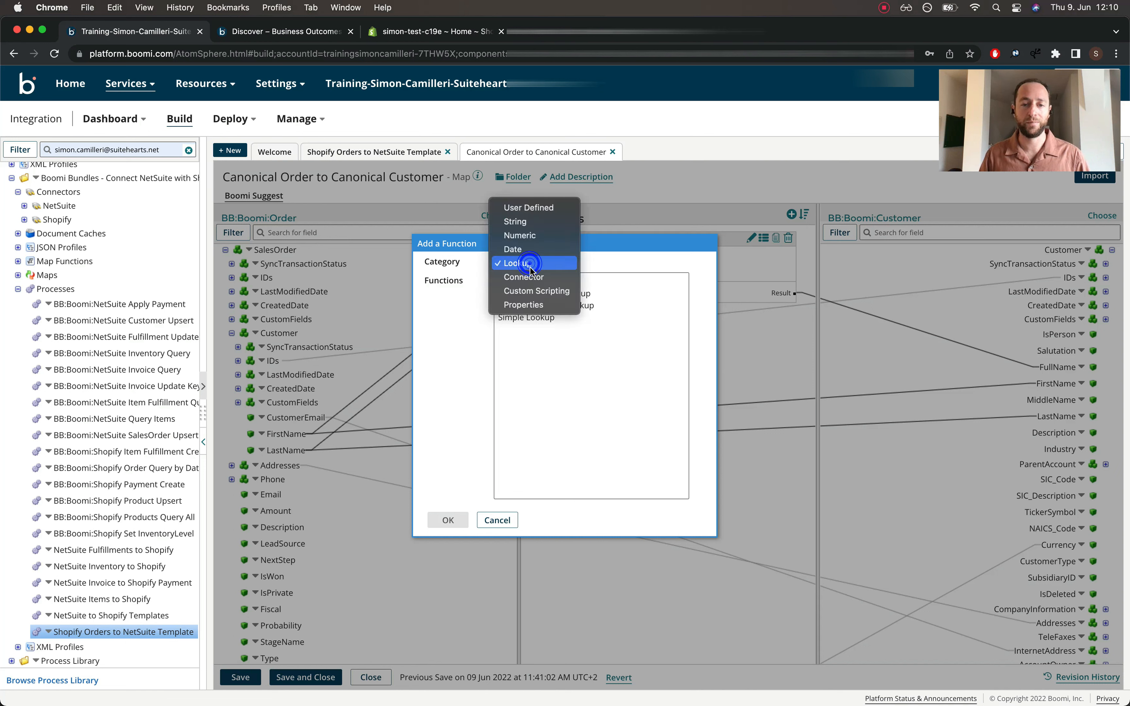
pyautogui.click(530, 275)
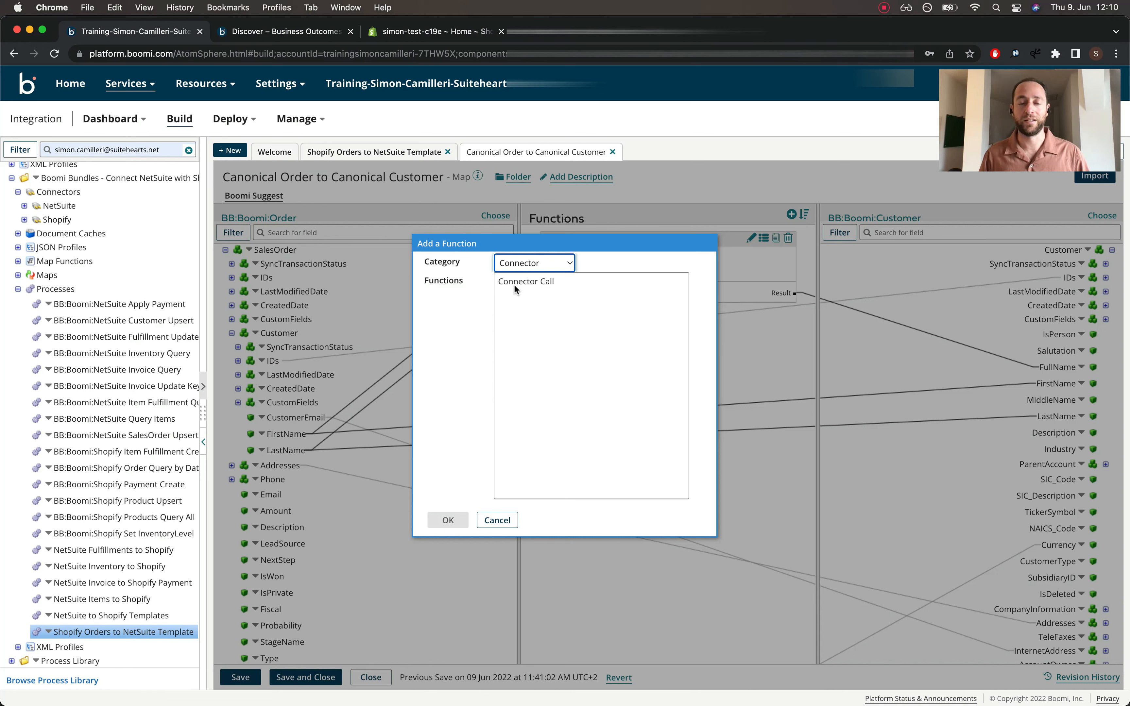
pyautogui.click(531, 265)
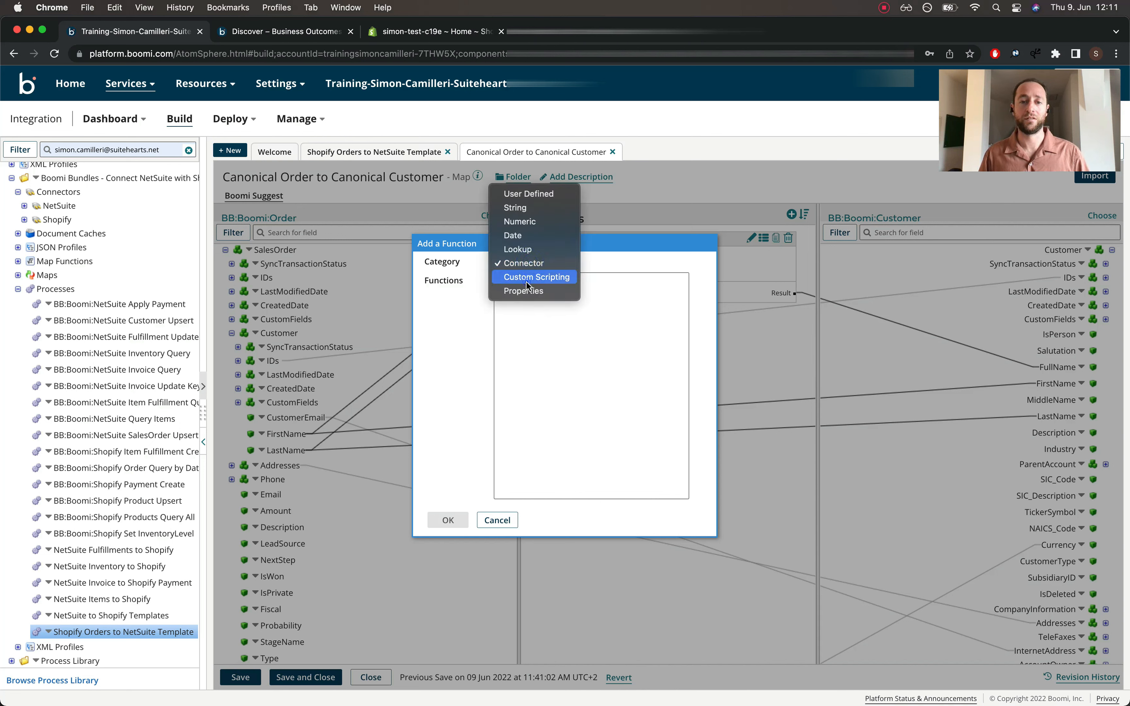
pyautogui.click(526, 279)
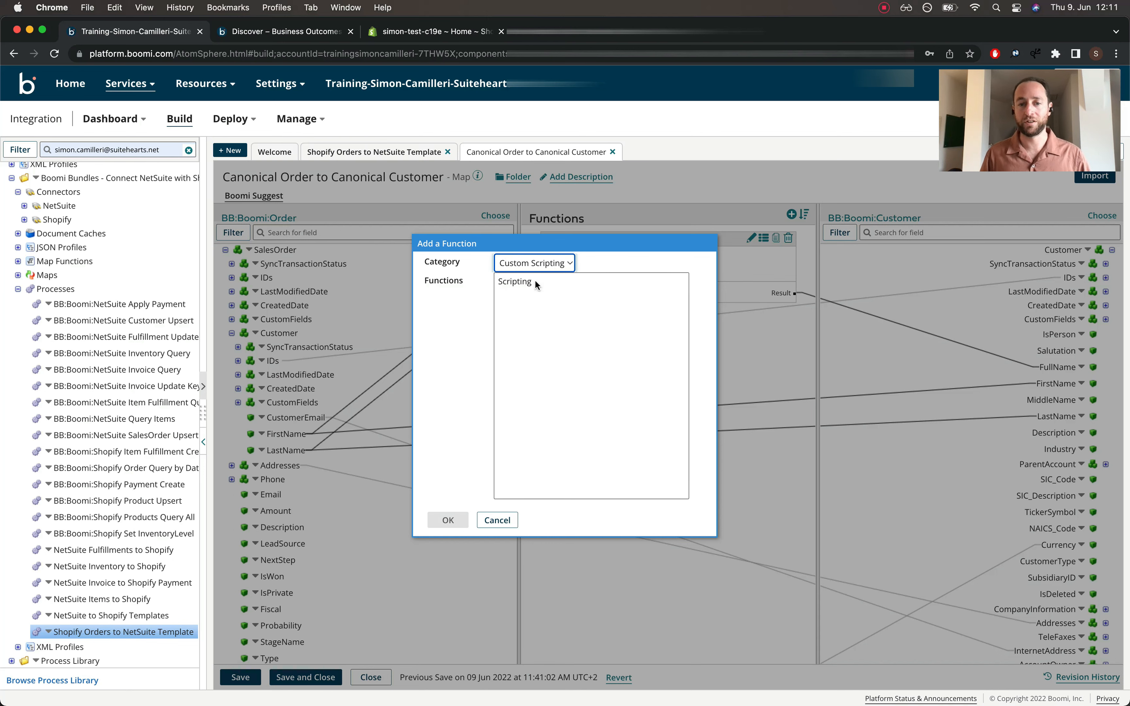
pyautogui.click(498, 525)
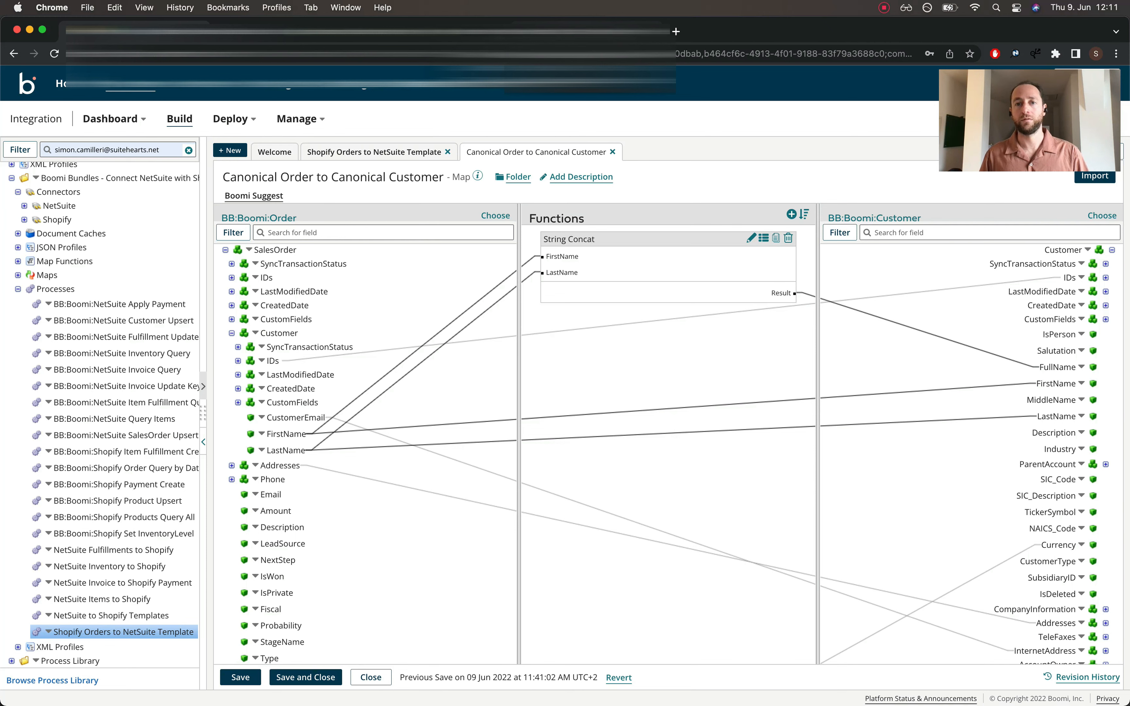
# Set the default value of the customer profile's CustomerType element to B2C
pyautogui.click(587, 32)
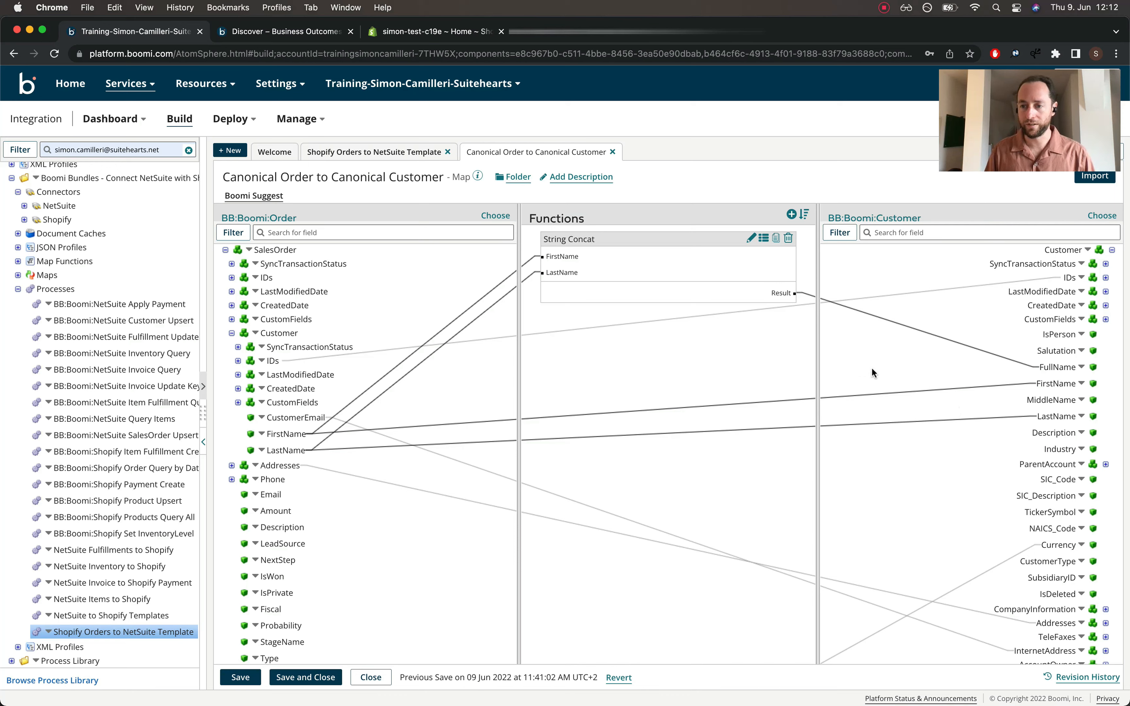
pyautogui.scroll(-5, 894, 388)
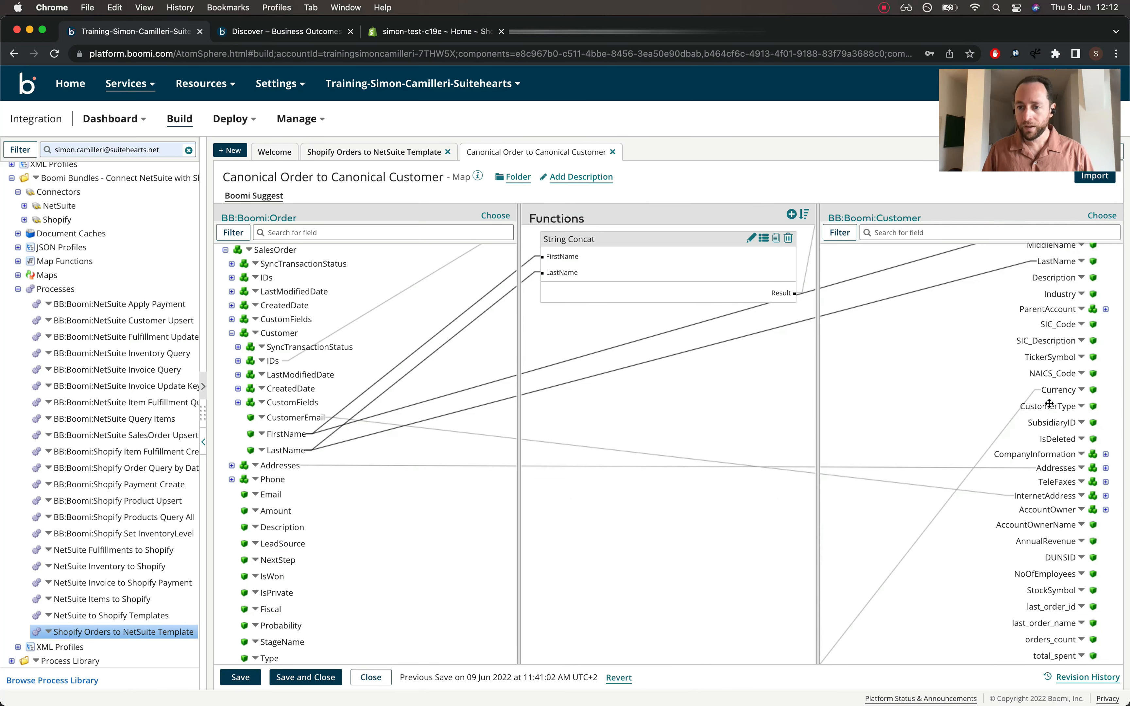
pyautogui.click(1079, 407)
pyautogui.click(1018, 417)
pyautogui.write('B2C')
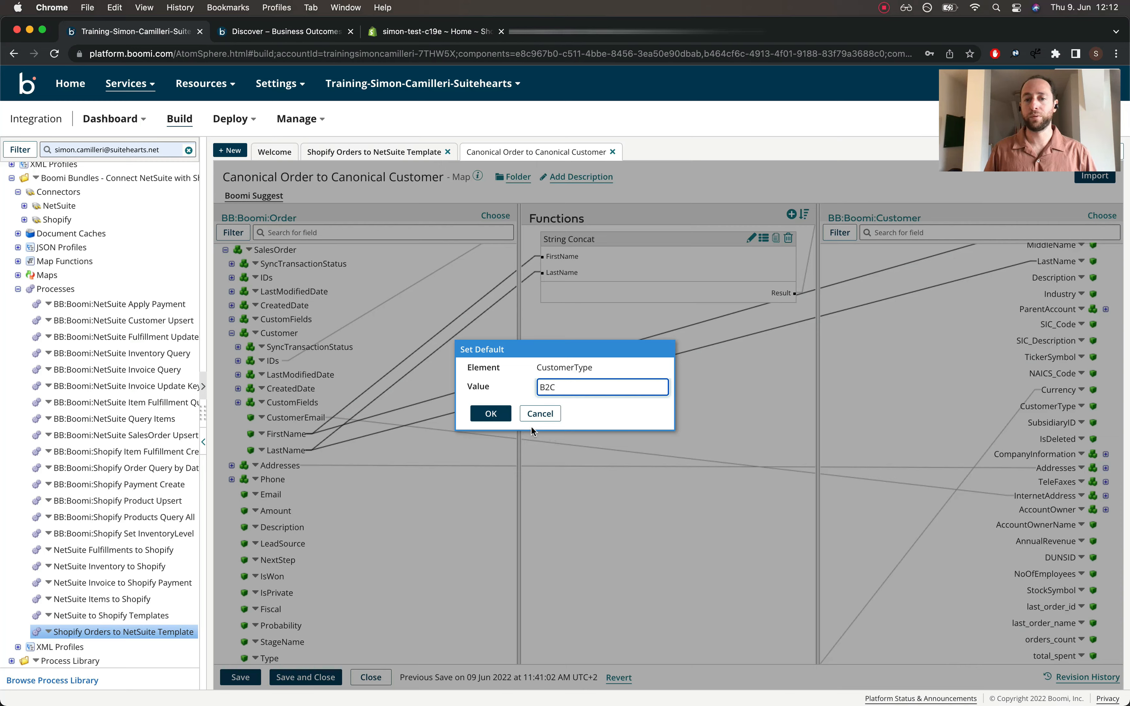
pyautogui.press('Return')
# Set the default value of the customer profile's SubsidiaryID element to 110
pyautogui.scroll(-1, 1060, 397)
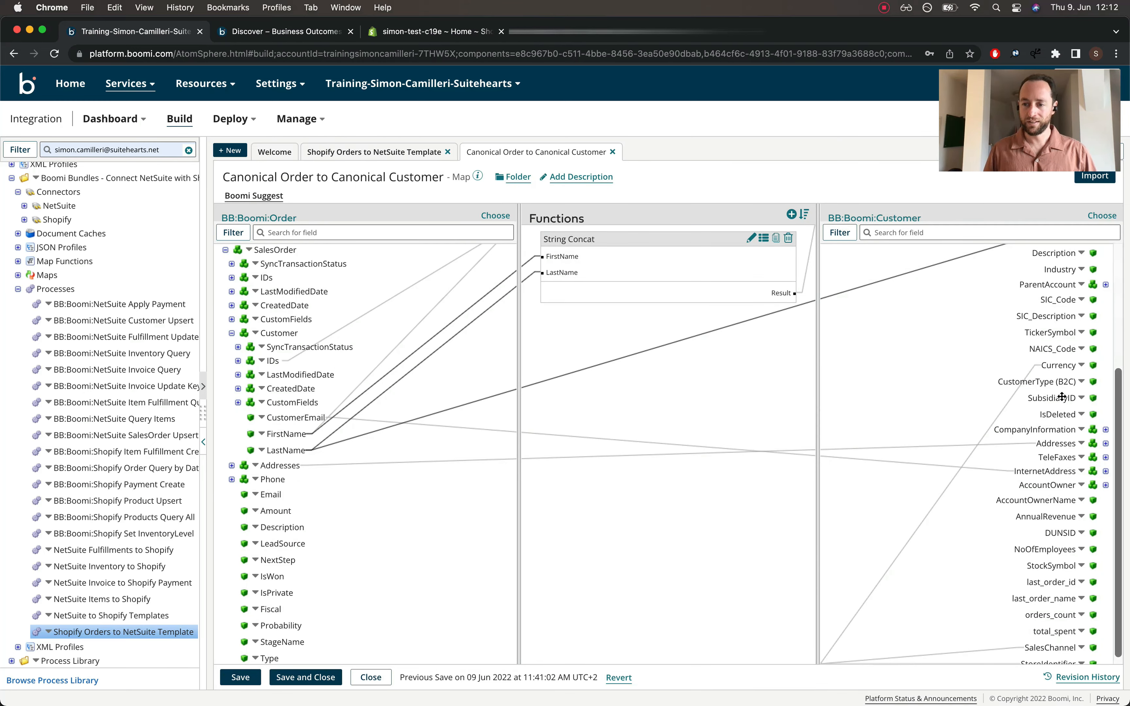
pyautogui.click(1082, 398)
pyautogui.click(1042, 410)
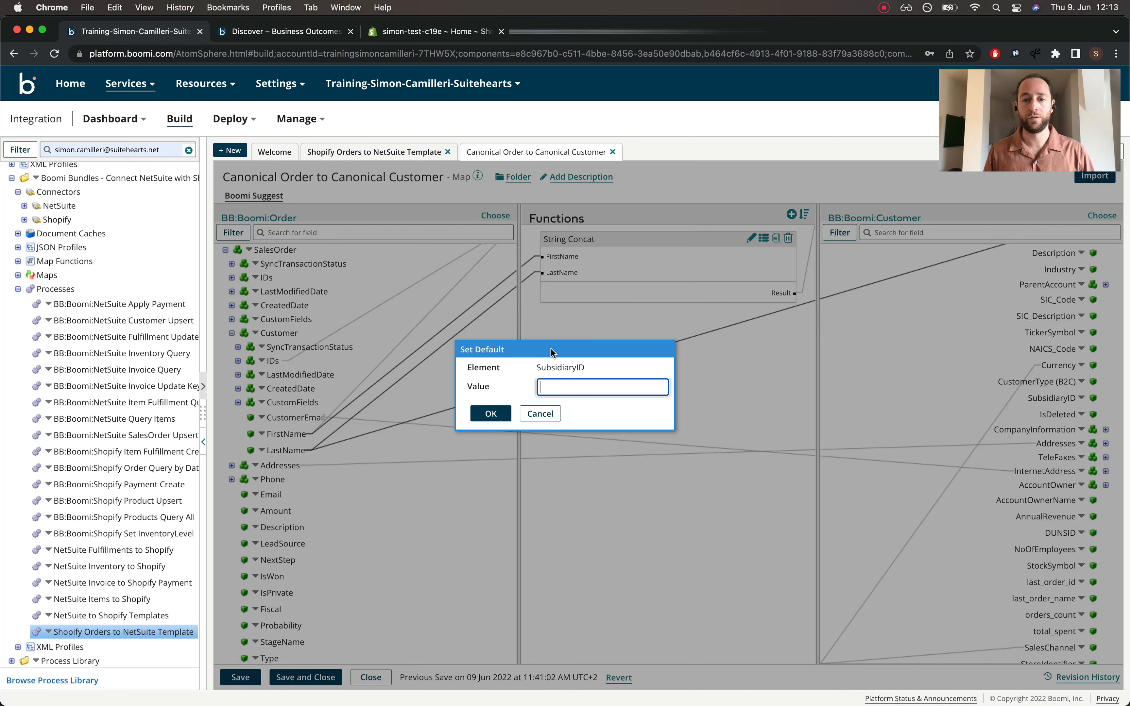
pyautogui.write('110')
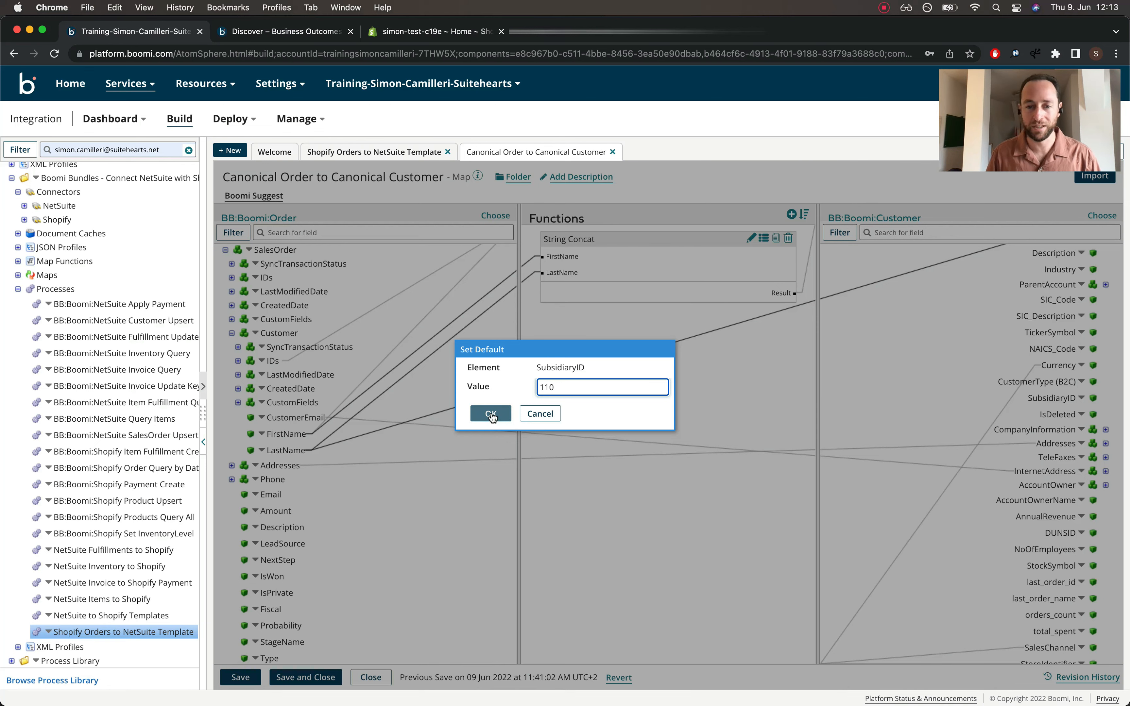
pyautogui.click(492, 414)
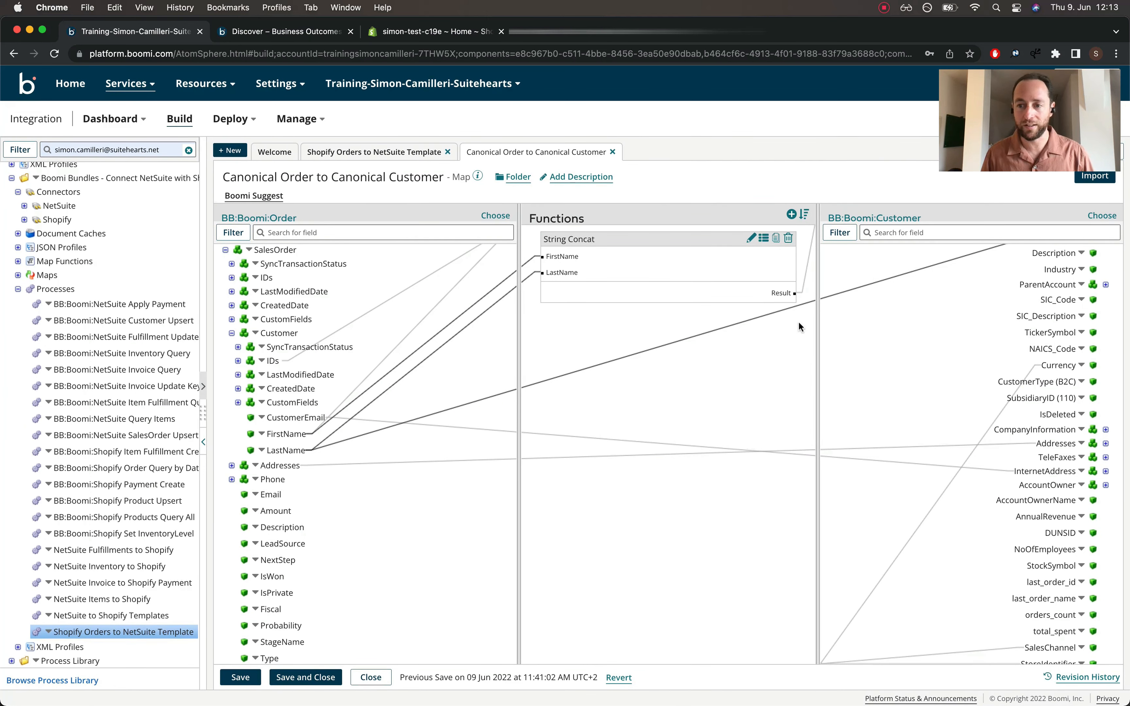
# Expand the customer profile's IDs and examine the IDs and SyncTransactionStatus elements under the order's Customer
pyautogui.scroll(5, 942, 399)
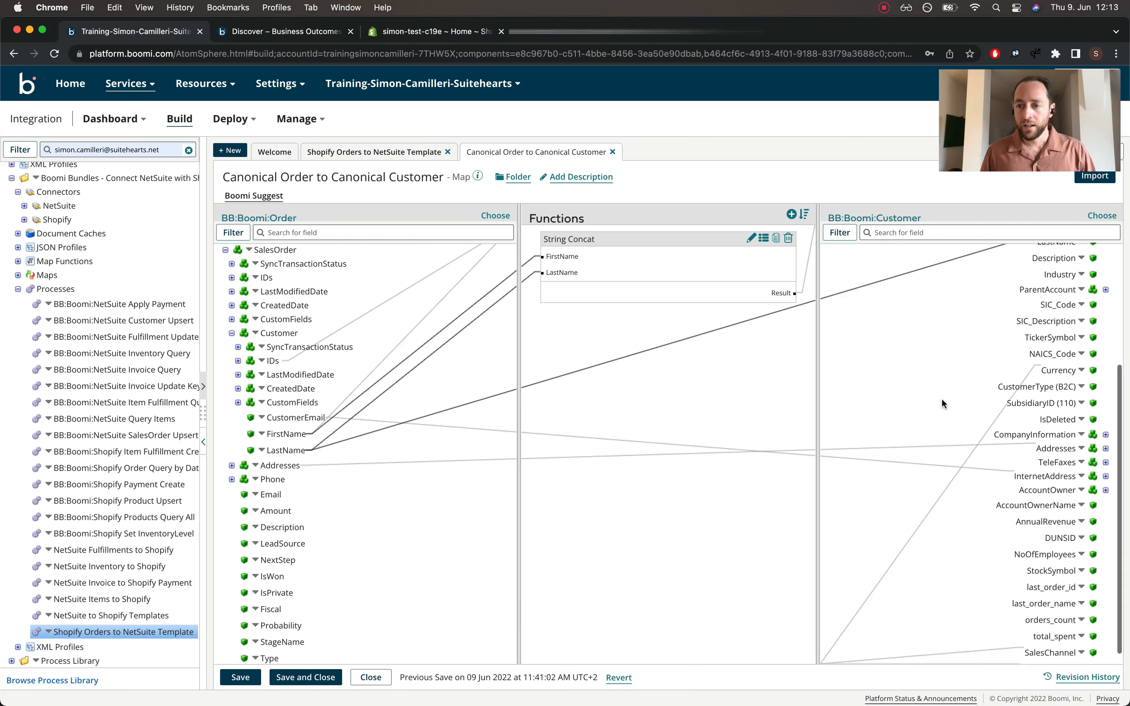
pyautogui.click(1106, 278)
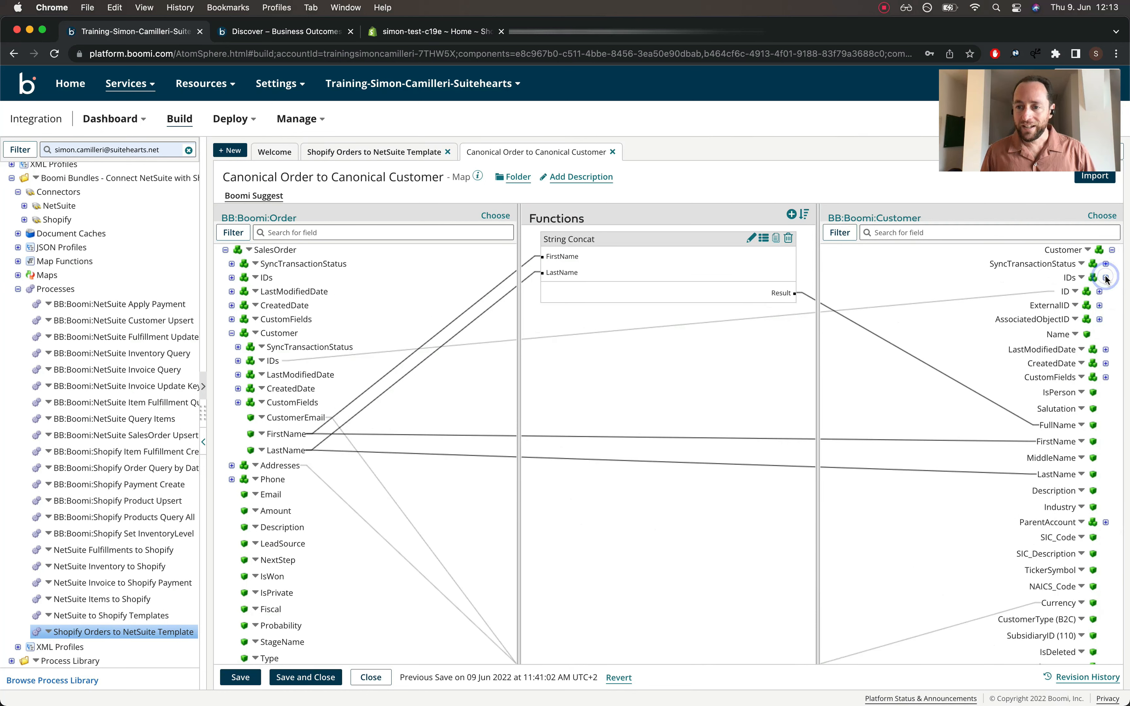
pyautogui.click(1100, 291)
pyautogui.click(1100, 291)
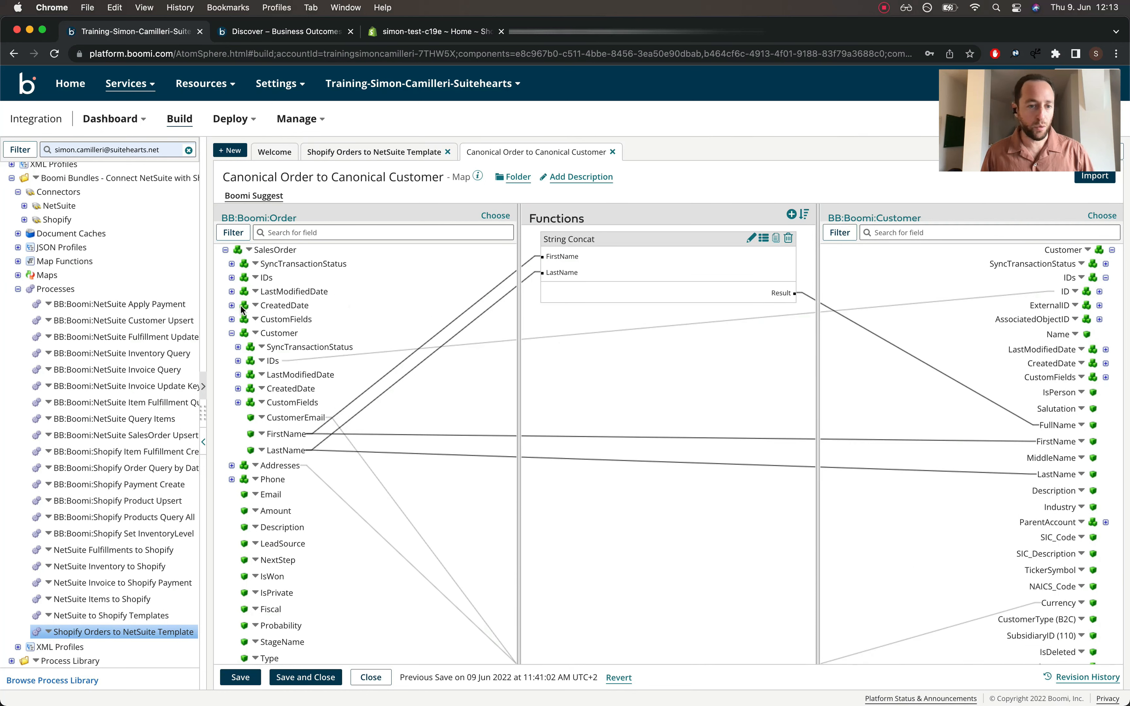
pyautogui.click(237, 361)
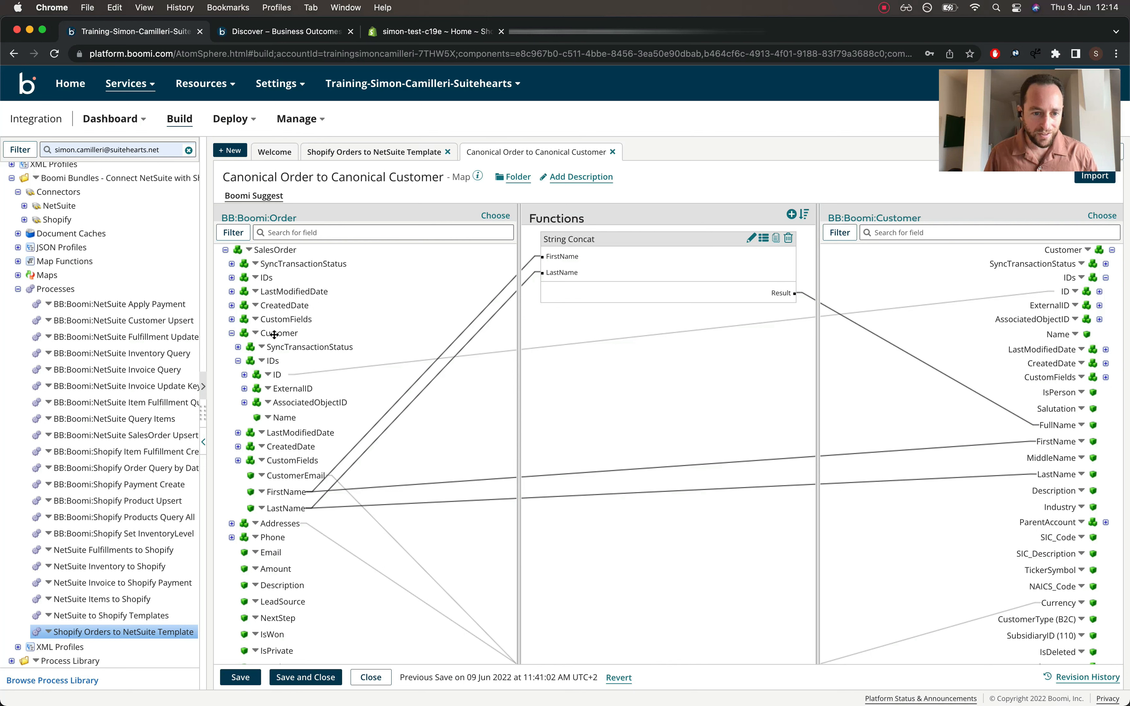
pyautogui.click(238, 361)
pyautogui.click(239, 347)
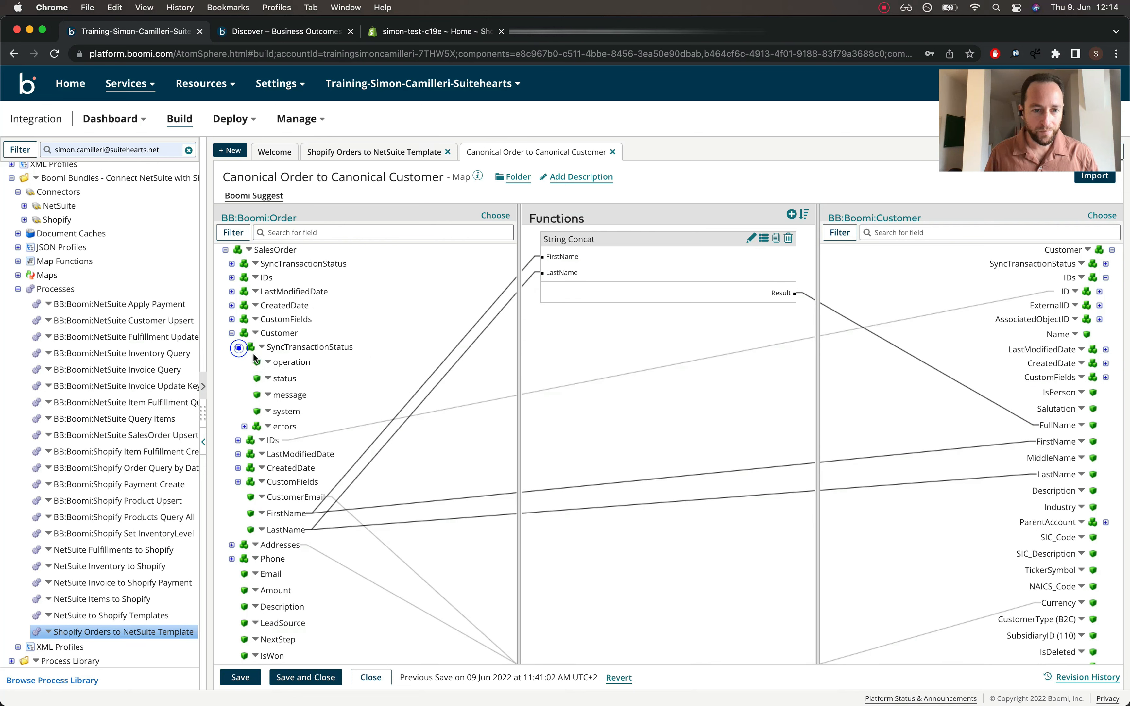
pyautogui.click(231, 333)
pyautogui.click(232, 333)
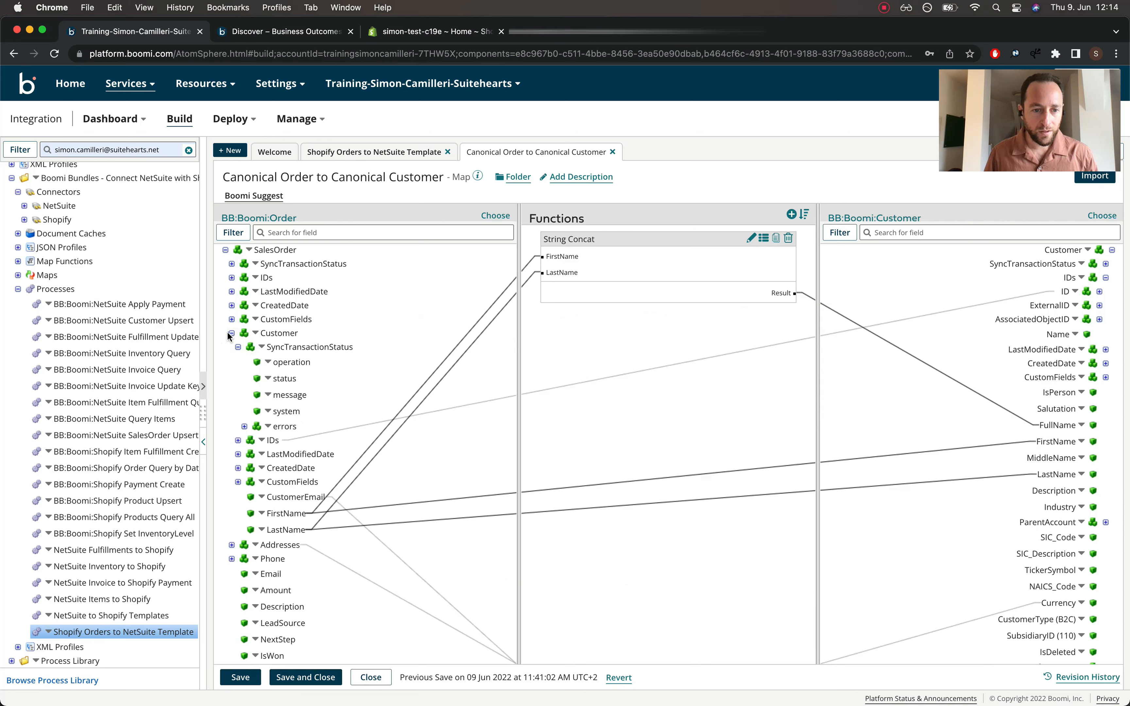
# Map the ID under the order Customer's IDs to the customer profile's ExternalID, and save and close the map
pyautogui.click(238, 347)
pyautogui.click(238, 361)
pyautogui.click(245, 375)
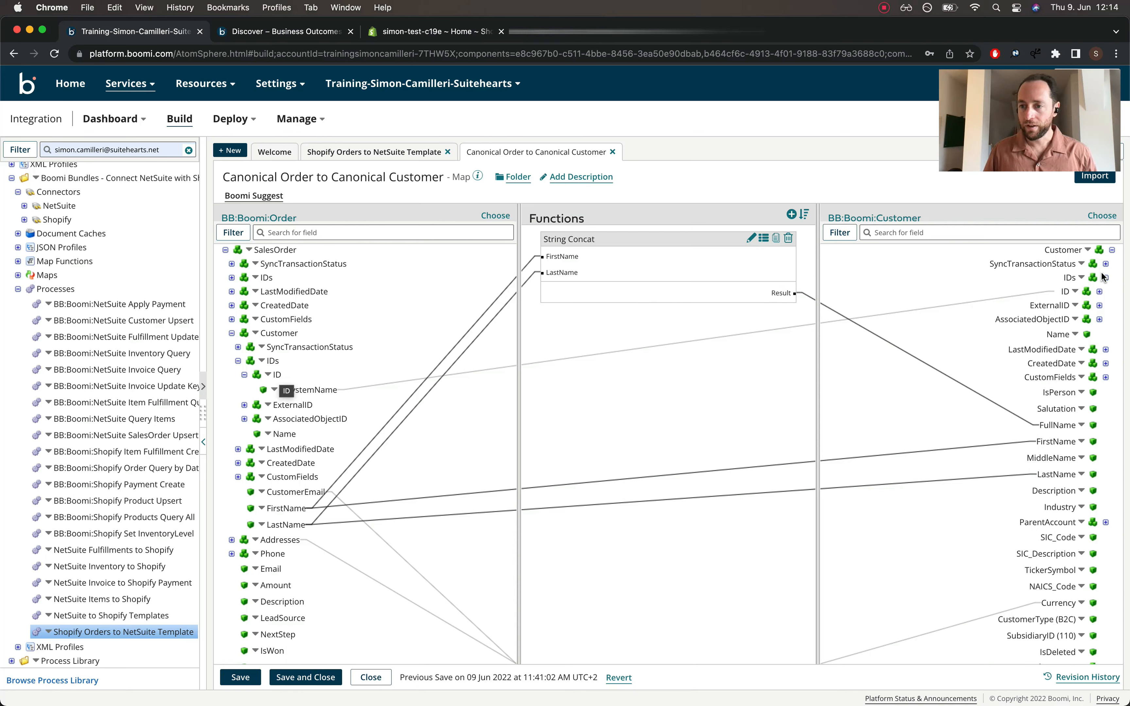
pyautogui.moveTo(652, 375); pyautogui.dragTo(1049, 308)
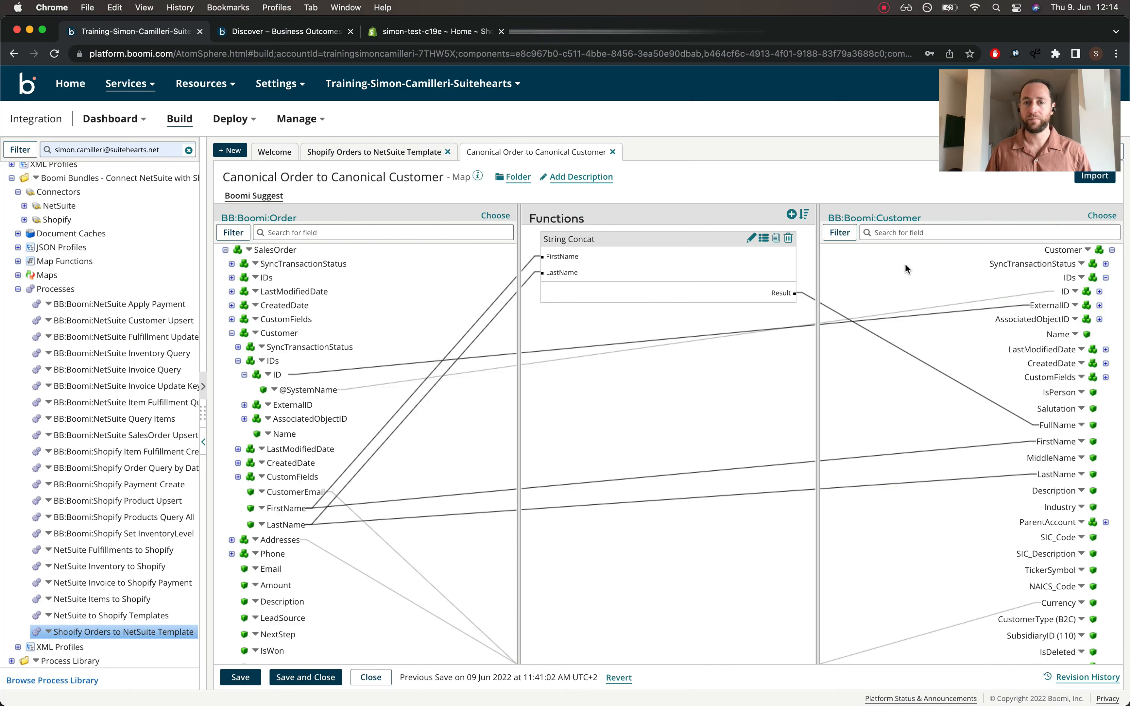
pyautogui.click(312, 678)
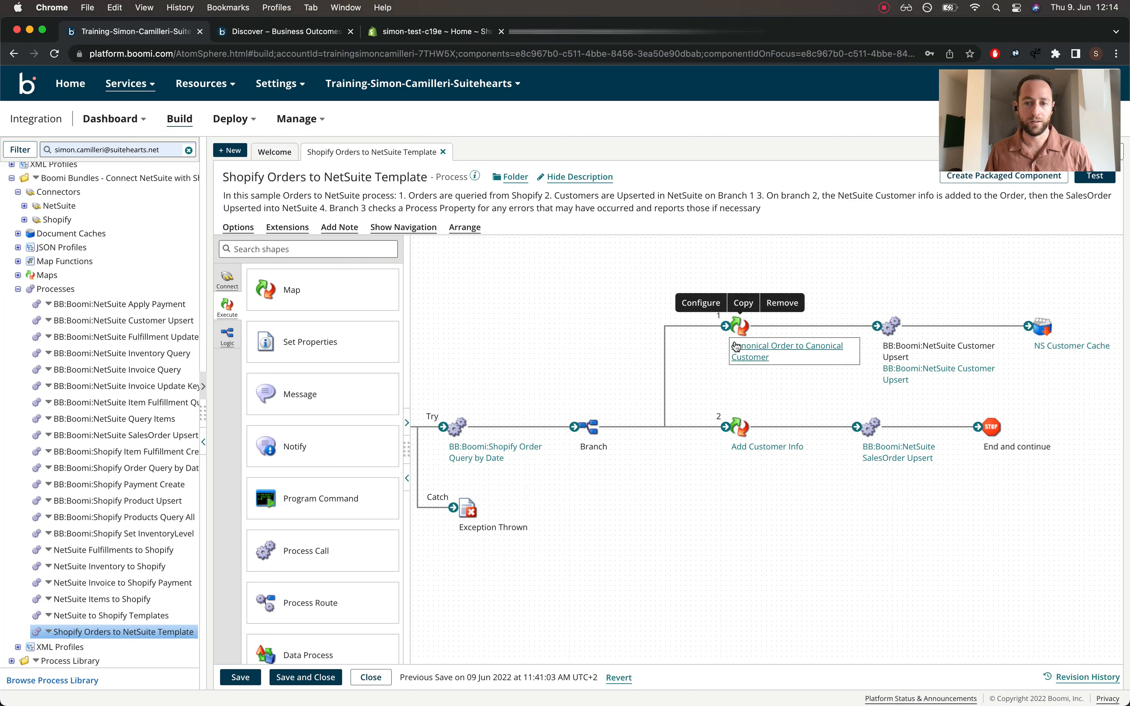
# Open the BB:Boomi:NetSuite Customer Upsert subprocess called on branch 1 of the order process
pyautogui.moveTo(872, 369)
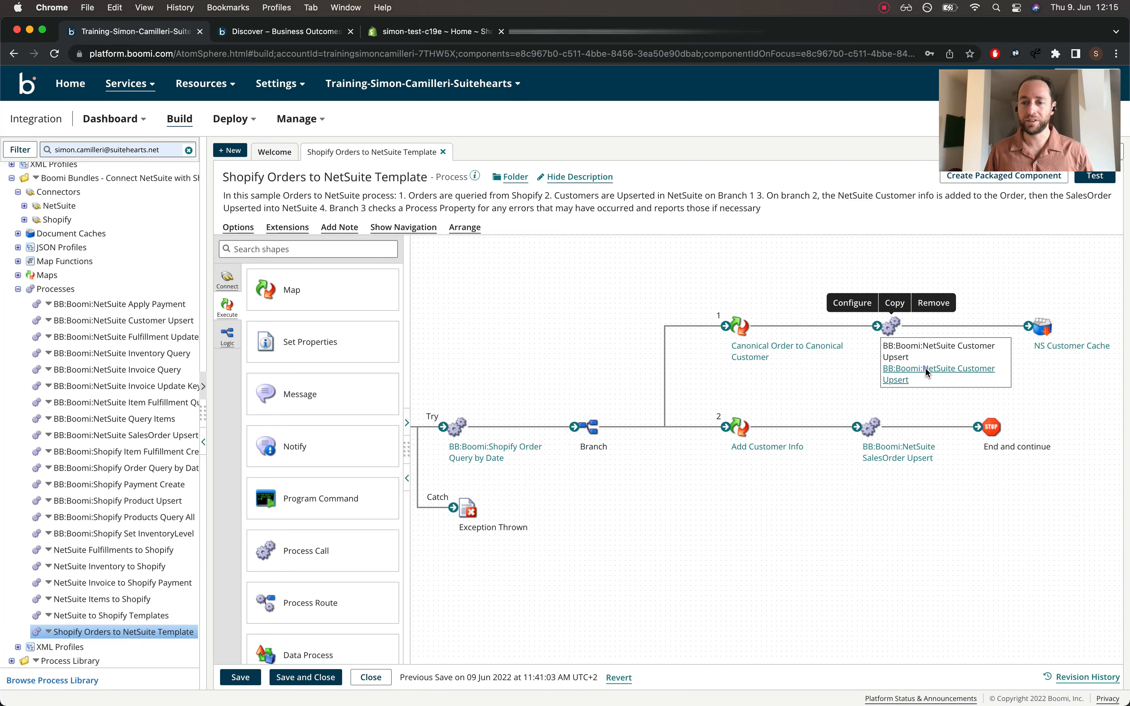
pyautogui.click(913, 372)
pyautogui.scroll(-1, 601, 376)
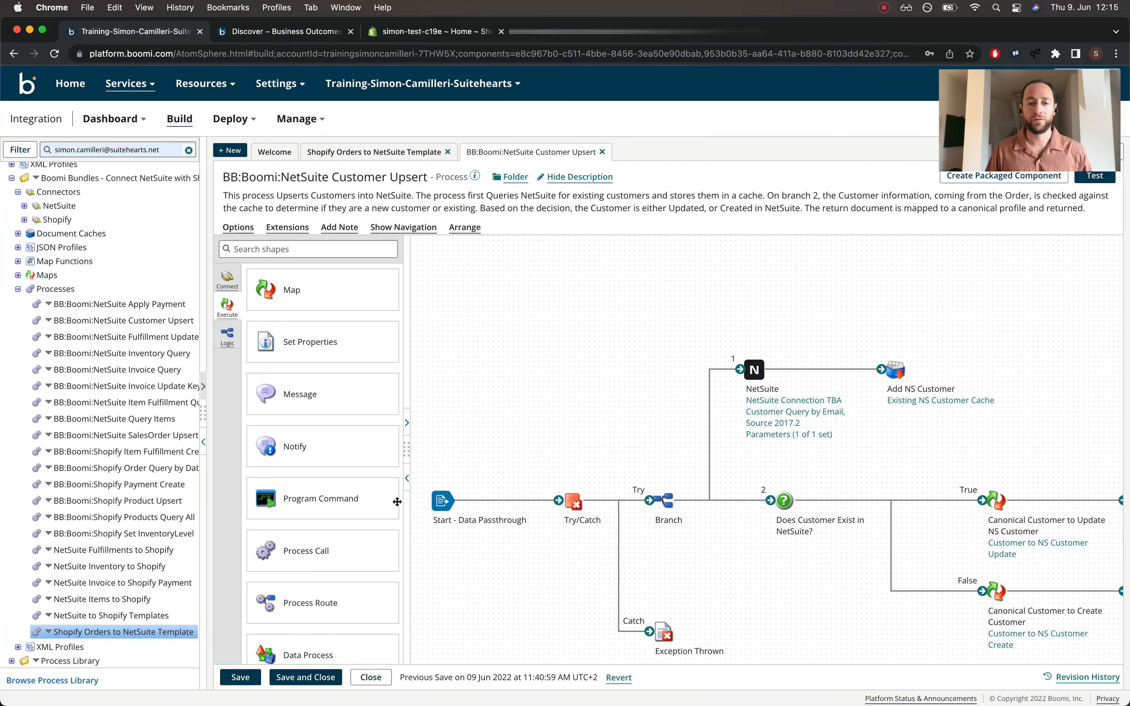
# Examine the NetSuite customer query connector's settings and the update and create paths of the customer upsert process
pyautogui.moveTo(662, 514)
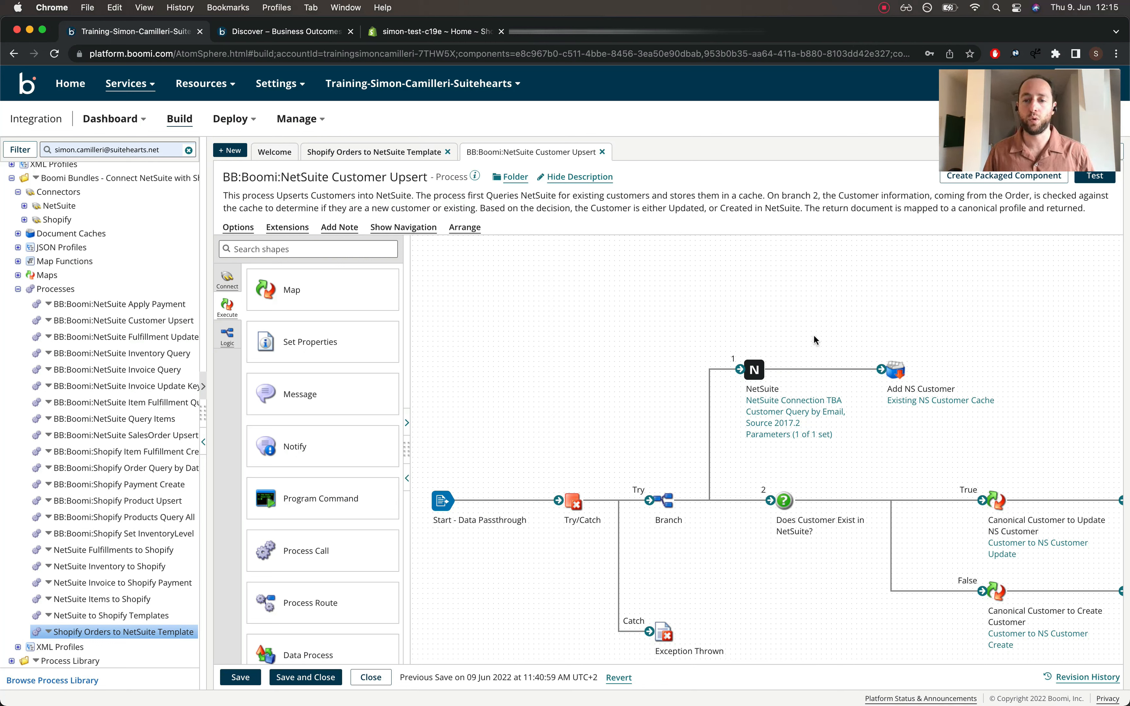
pyautogui.click(756, 370)
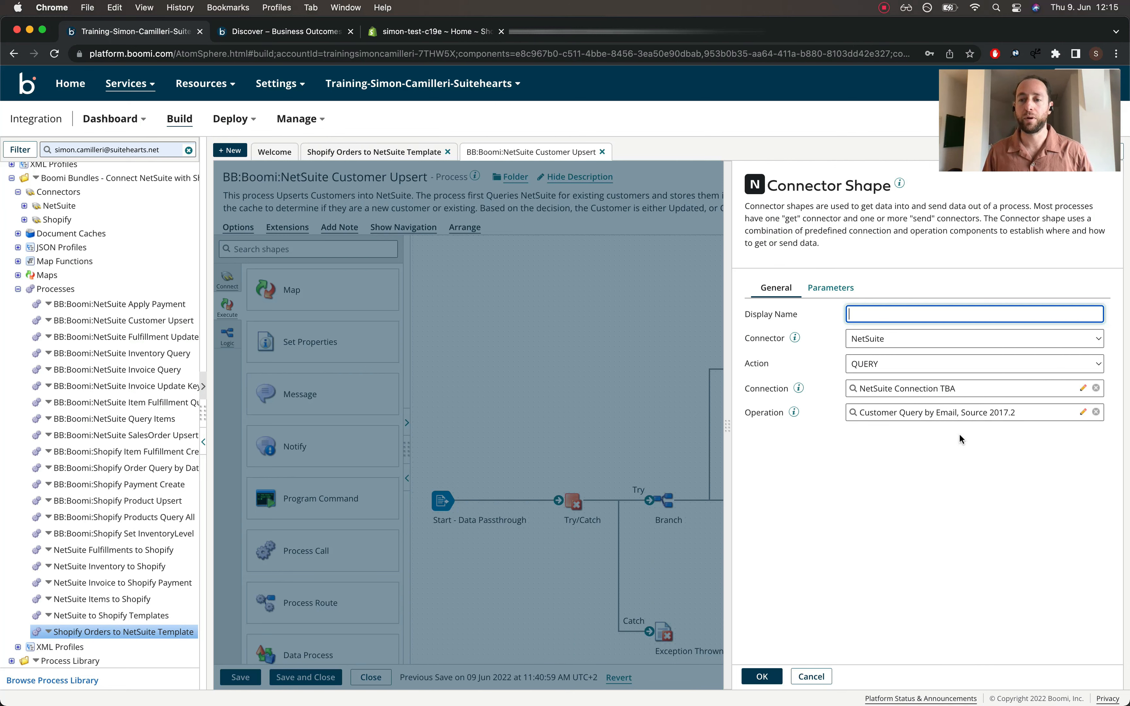
pyautogui.click(762, 677)
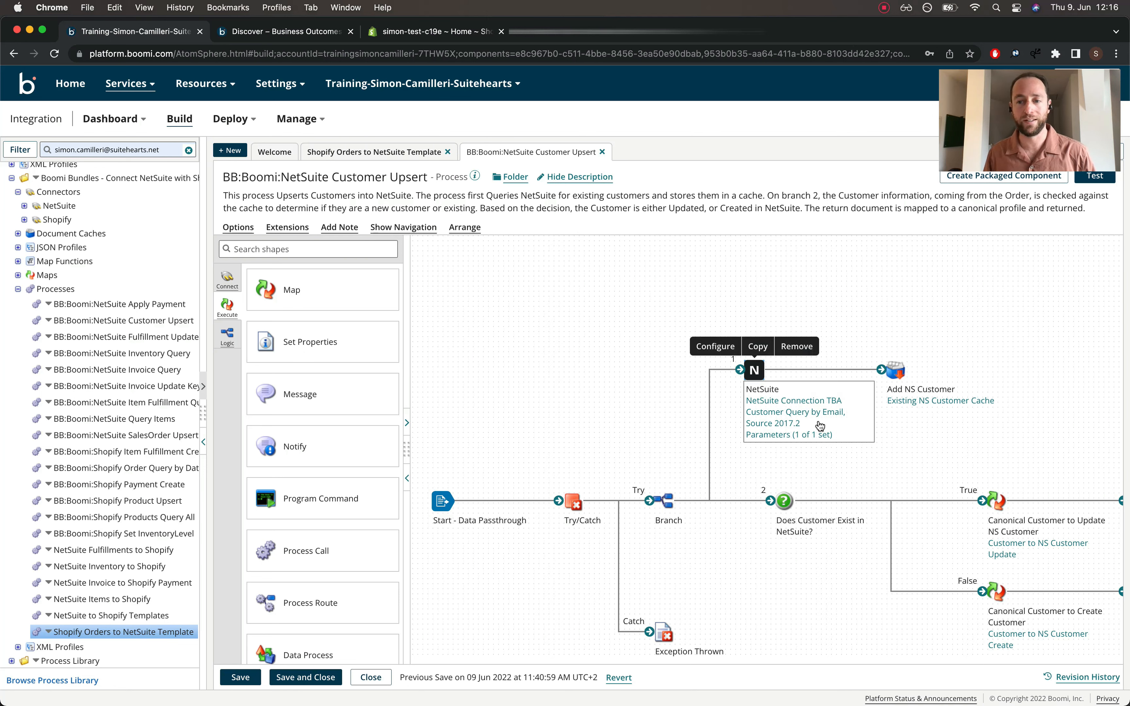
pyautogui.moveTo(939, 369)
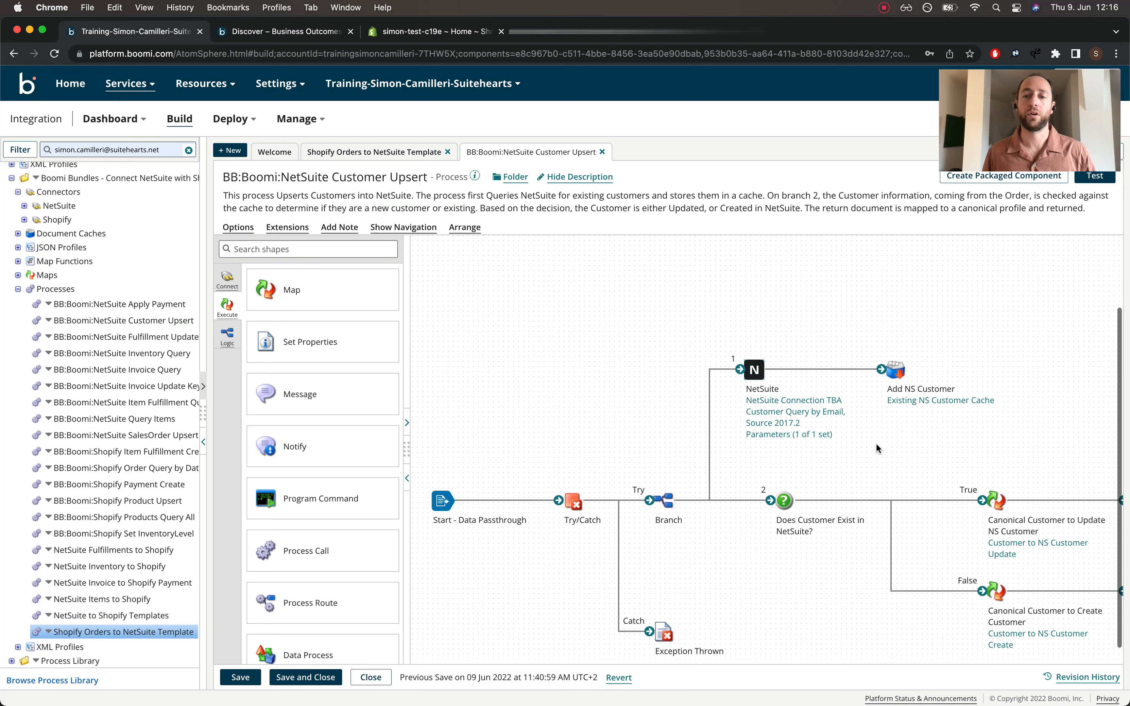
pyautogui.hscroll(5, 847, 547)
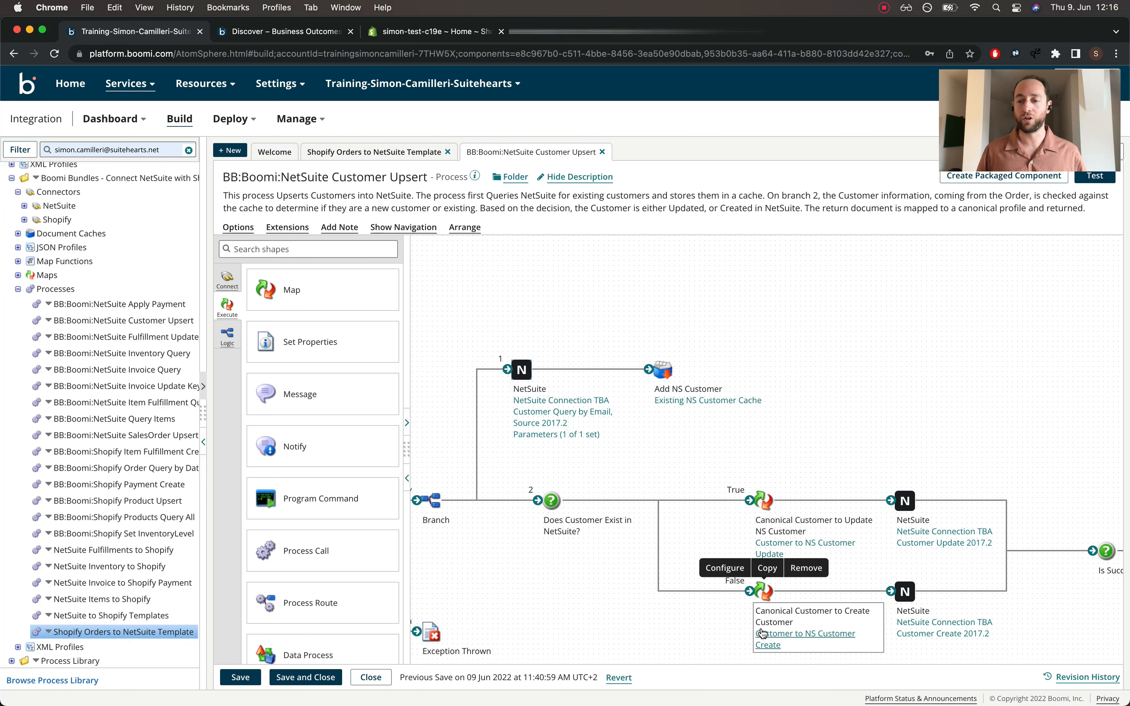
pyautogui.hscroll(-5, 747, 505)
pyautogui.moveTo(727, 382)
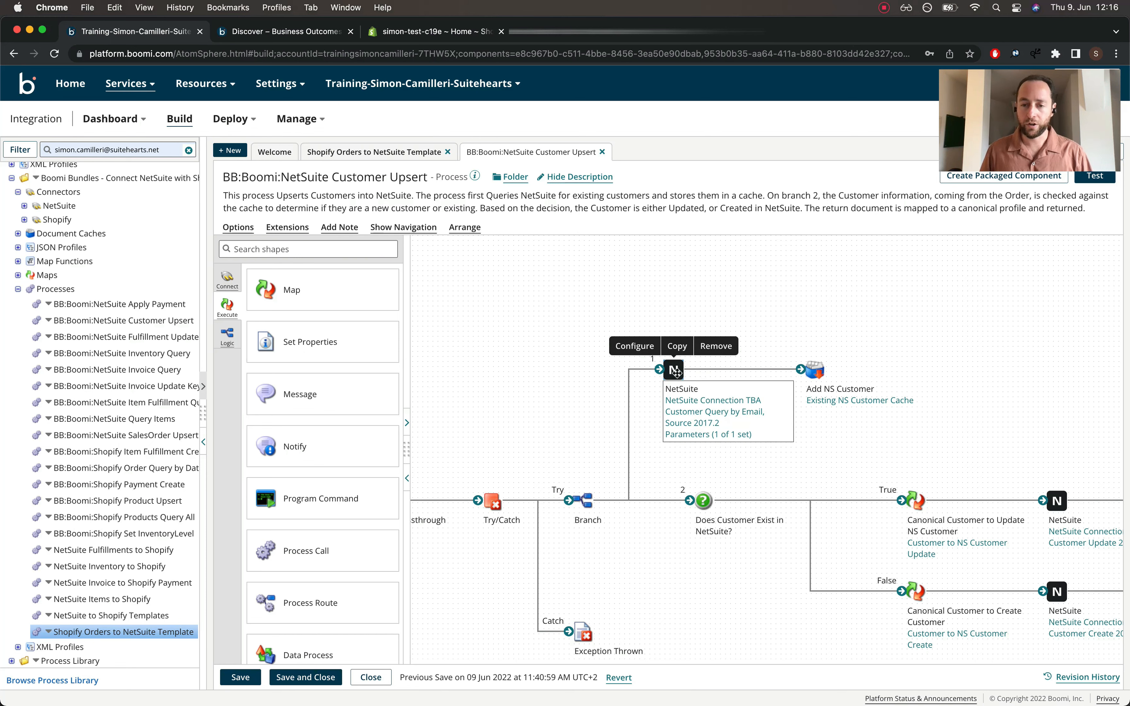
# In the Customer Query by Email, Source 2017.2 operation, deselect all Customer fields and include only externalId and internalId
pyautogui.click(688, 417)
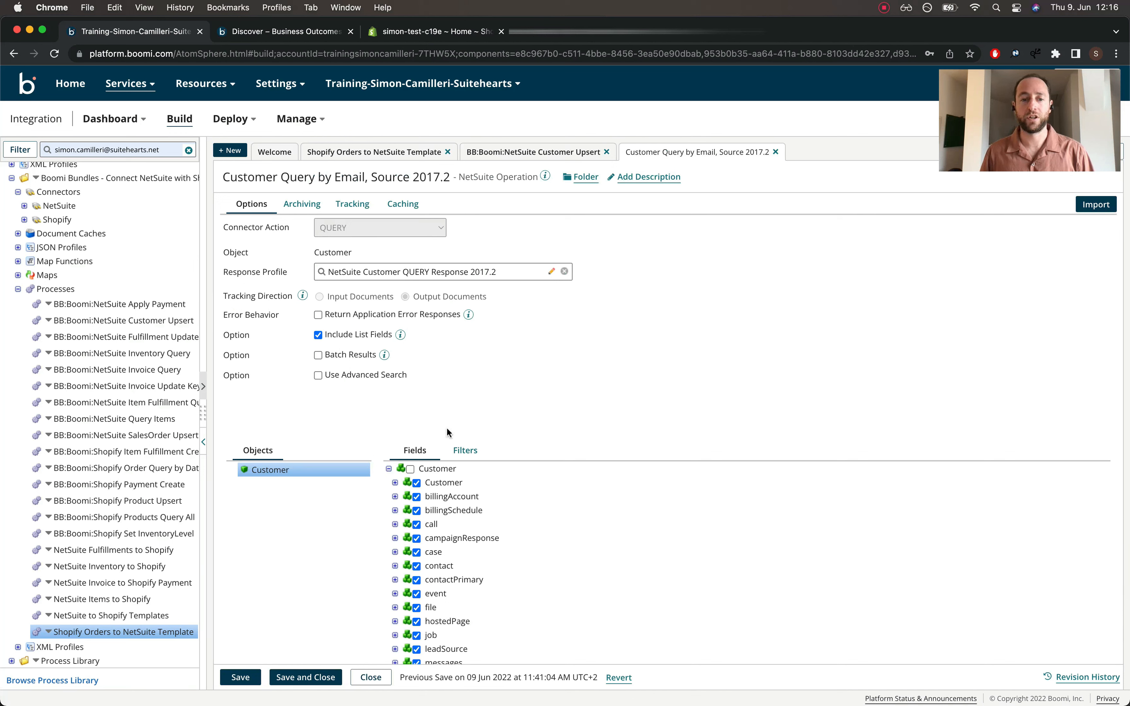
pyautogui.click(410, 469)
pyautogui.click(394, 483)
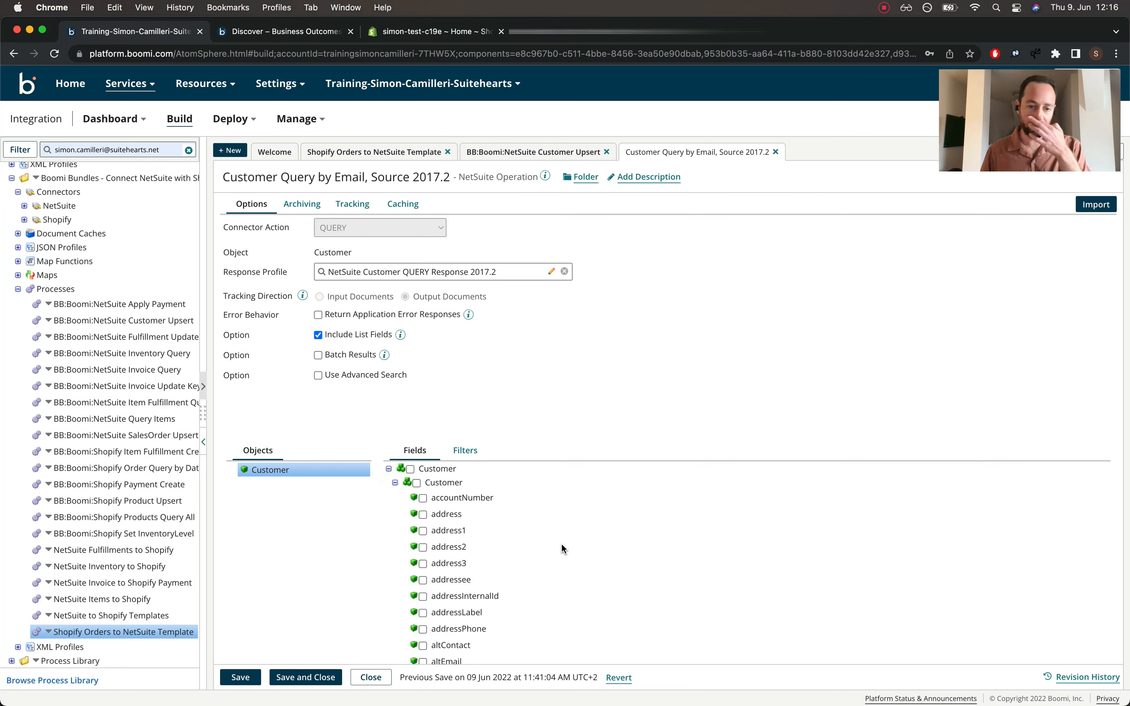
pyautogui.press('super+f')
pyautogui.write('ext')
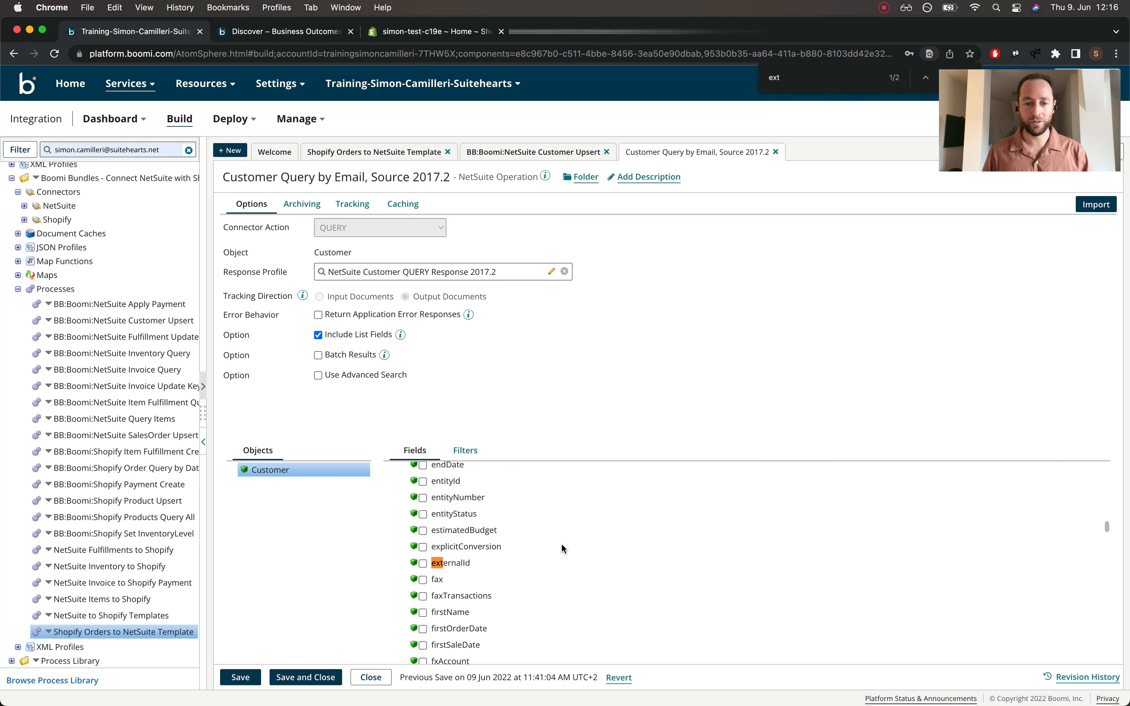
pyautogui.click(423, 562)
pyautogui.press('super+f')
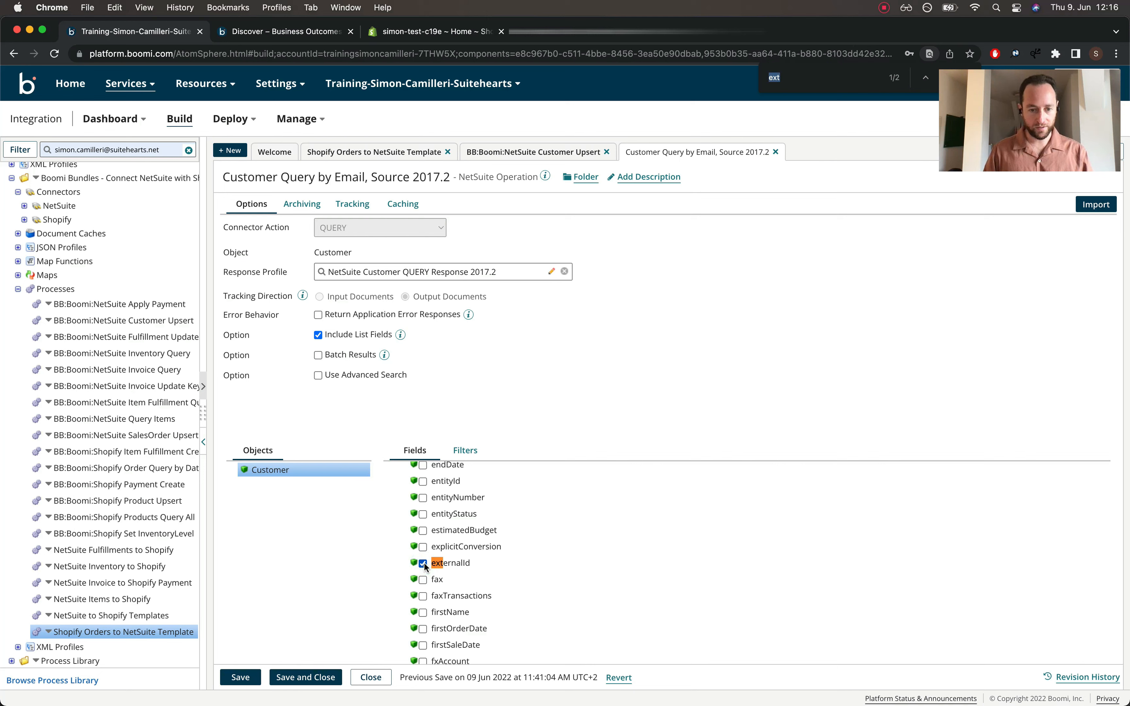
pyautogui.write('interna')
pyautogui.click(423, 563)
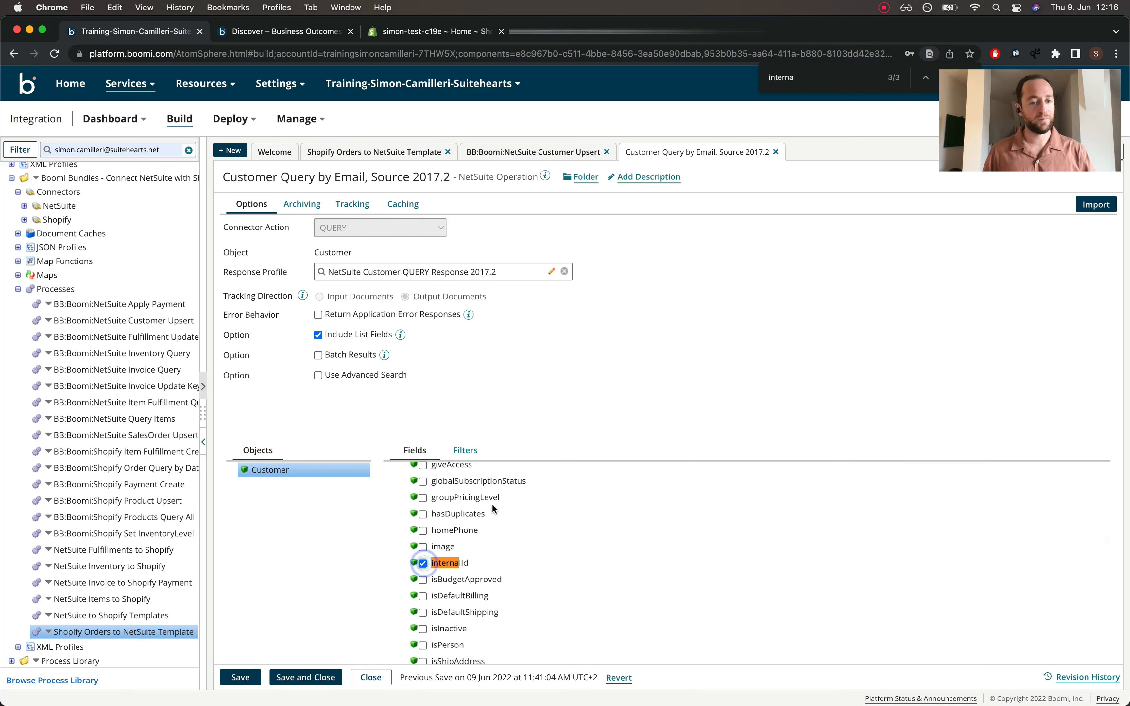
# Check the Email filter of the customer query operation, and save and close the operation
pyautogui.click(473, 454)
pyautogui.click(395, 482)
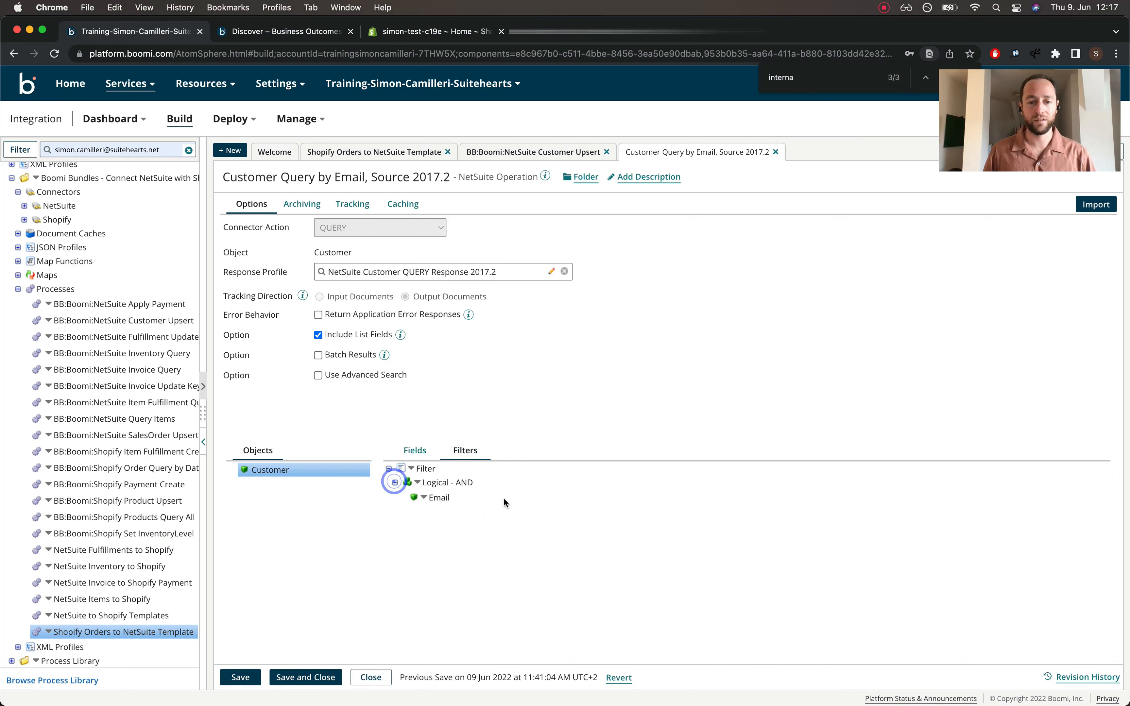
pyautogui.click(436, 498)
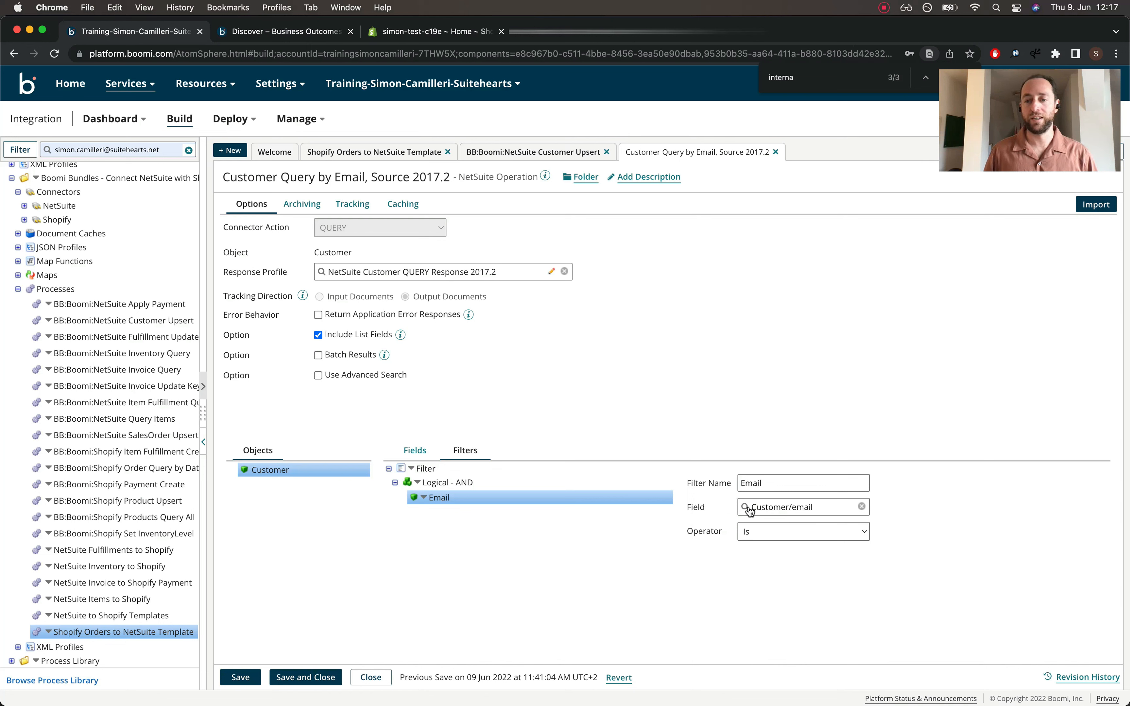
pyautogui.click(322, 676)
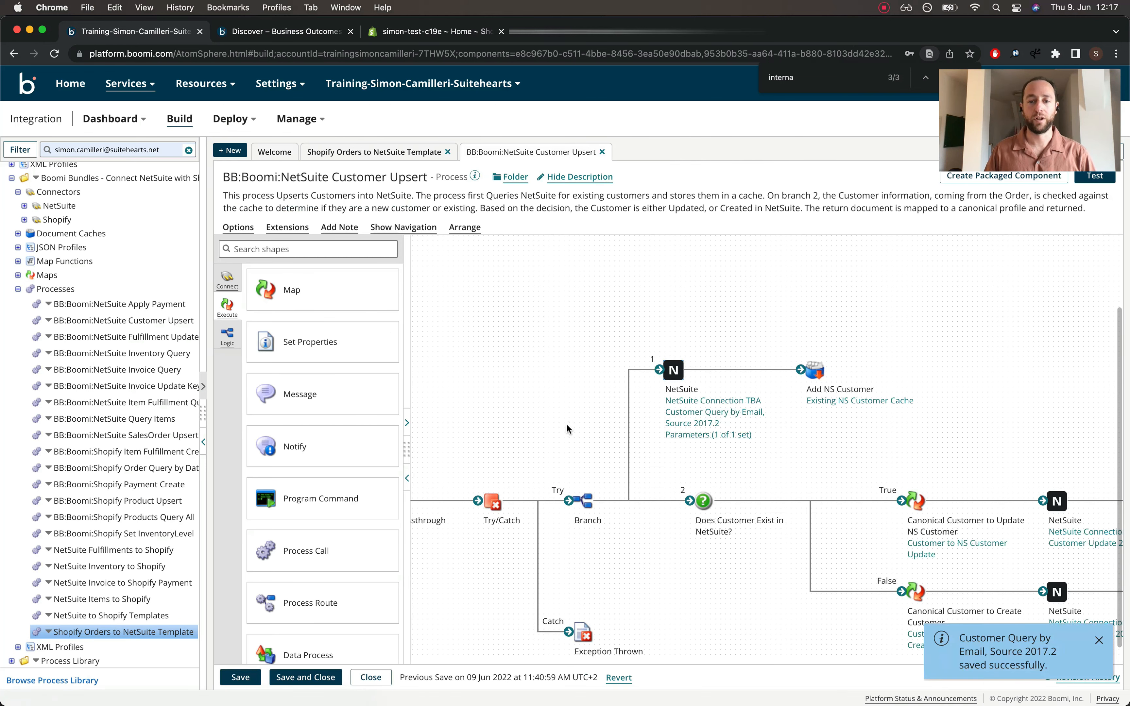
# Examine the customer query's Email parameter and the email elements under InternetAddress in the BB:Boomi:Customer profile
pyautogui.click(697, 439)
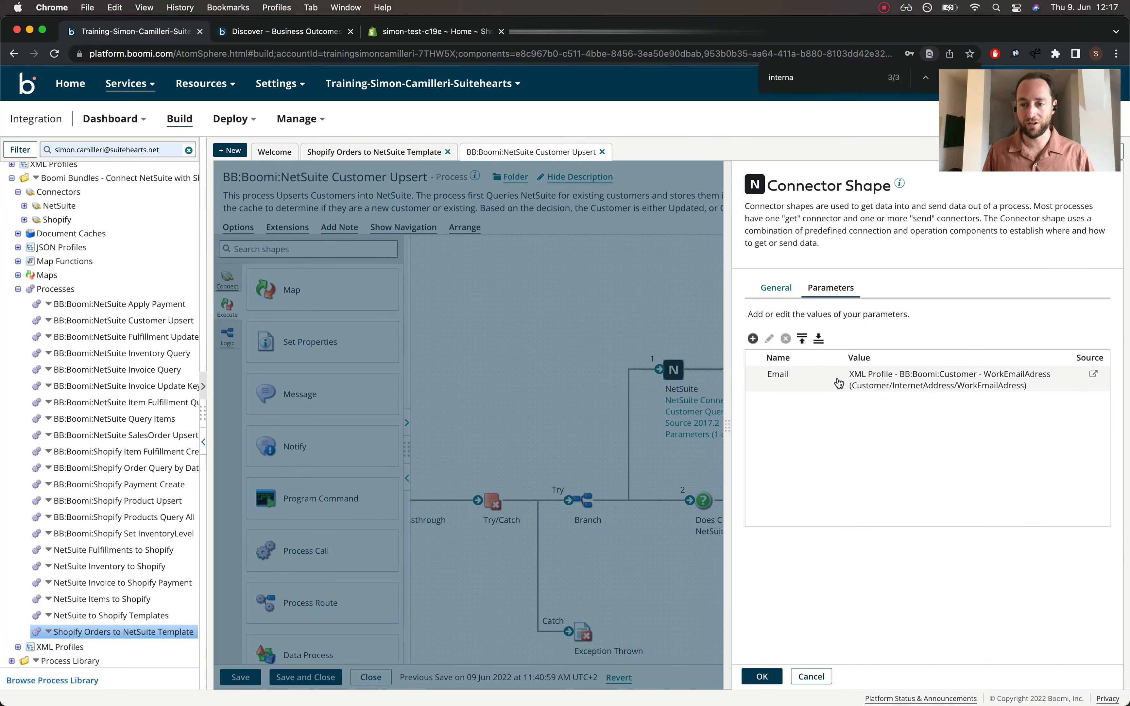
pyautogui.click(906, 381)
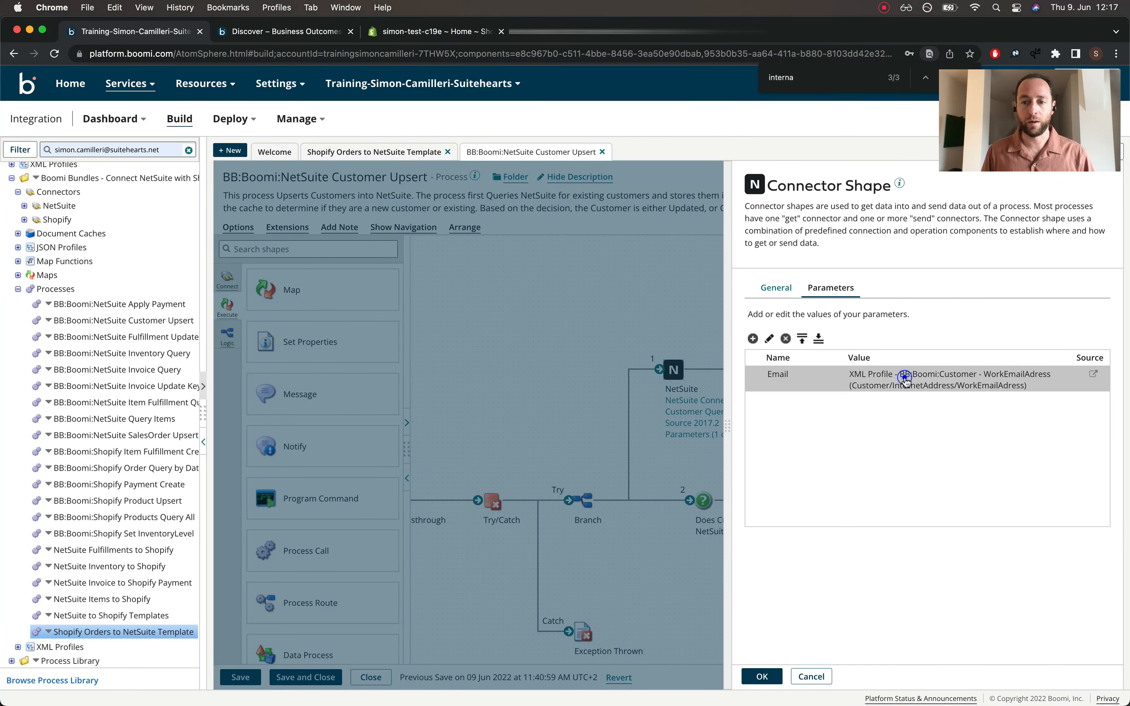
pyautogui.click(769, 338)
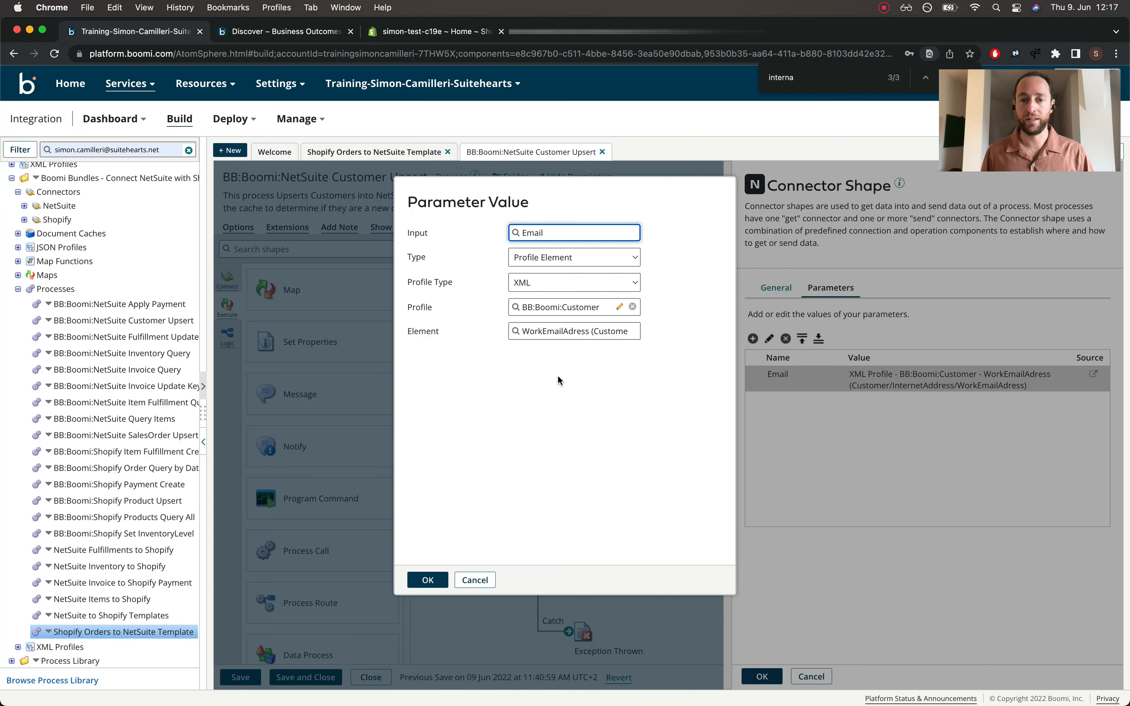
pyautogui.click(558, 333)
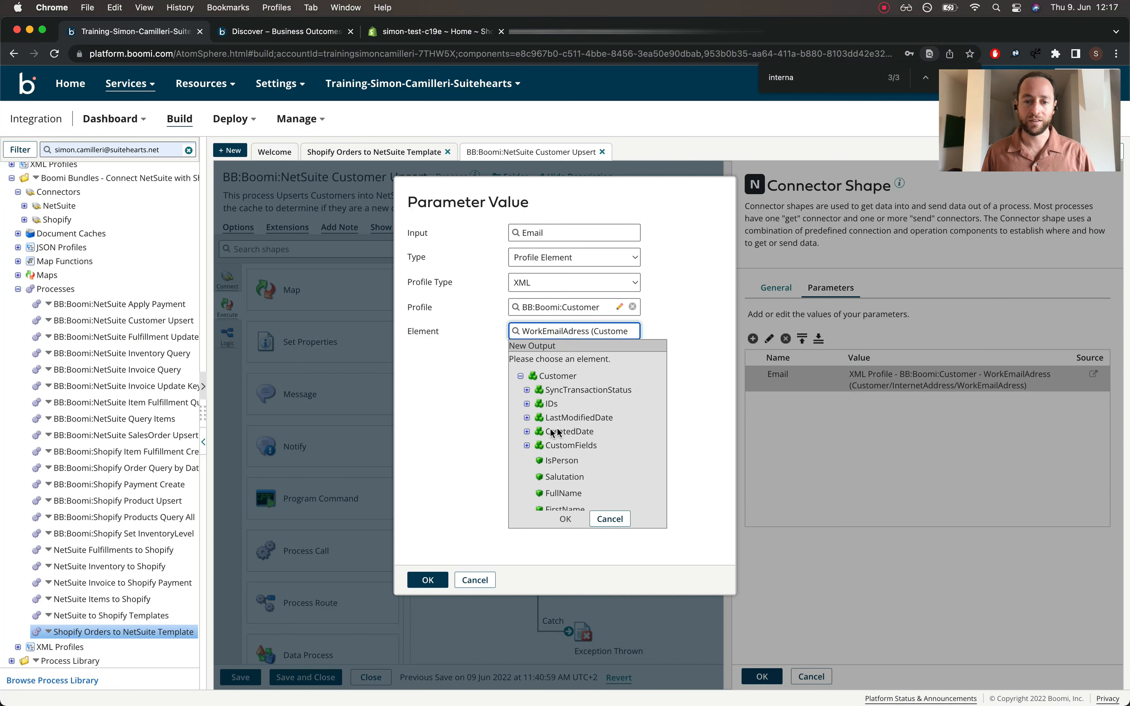
pyautogui.scroll(-5, 521, 420)
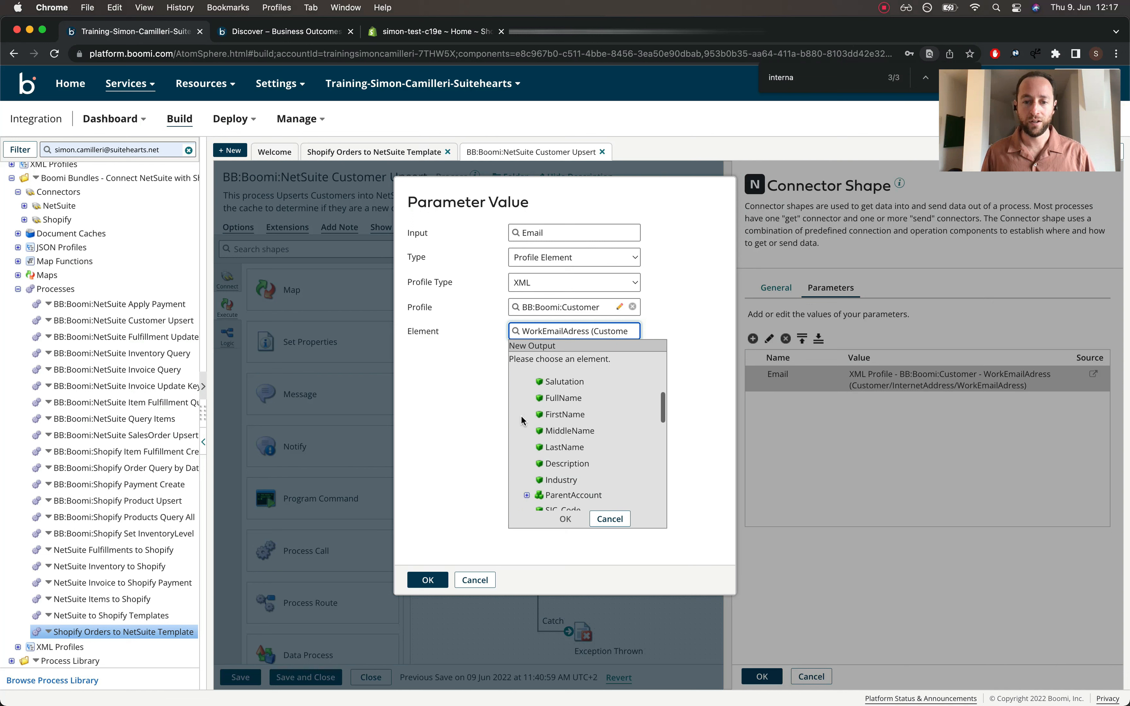
pyautogui.scroll(-3, 521, 420)
pyautogui.click(527, 437)
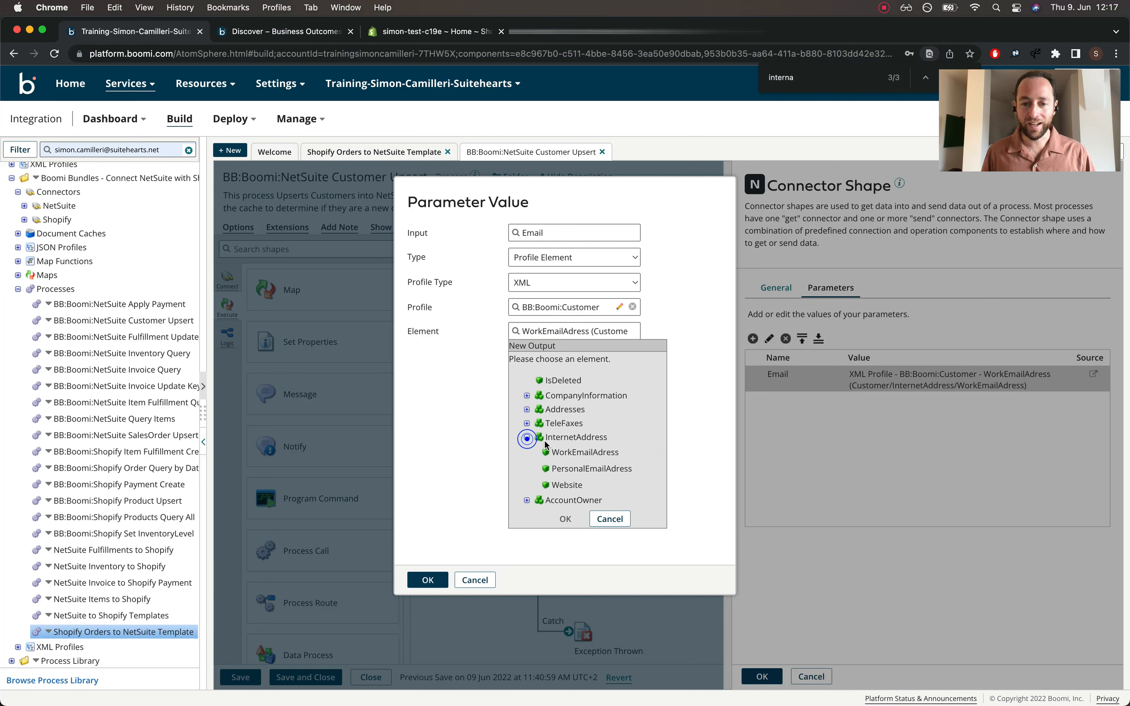
pyautogui.click(615, 519)
pyautogui.click(427, 579)
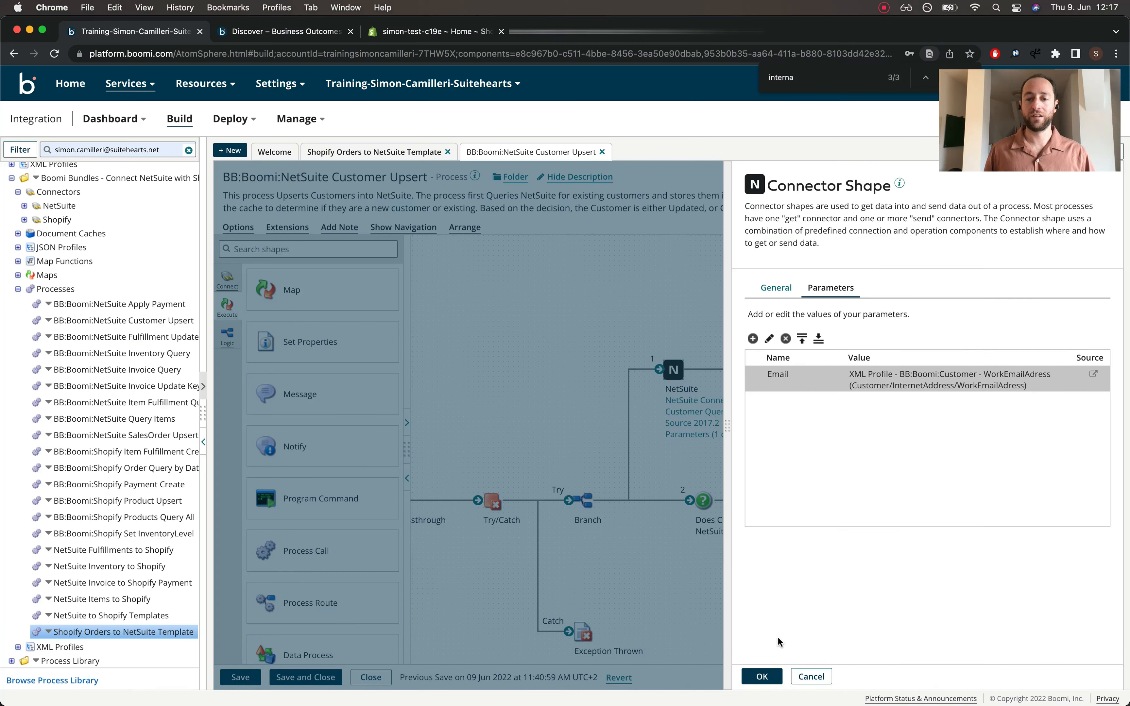
pyautogui.click(762, 678)
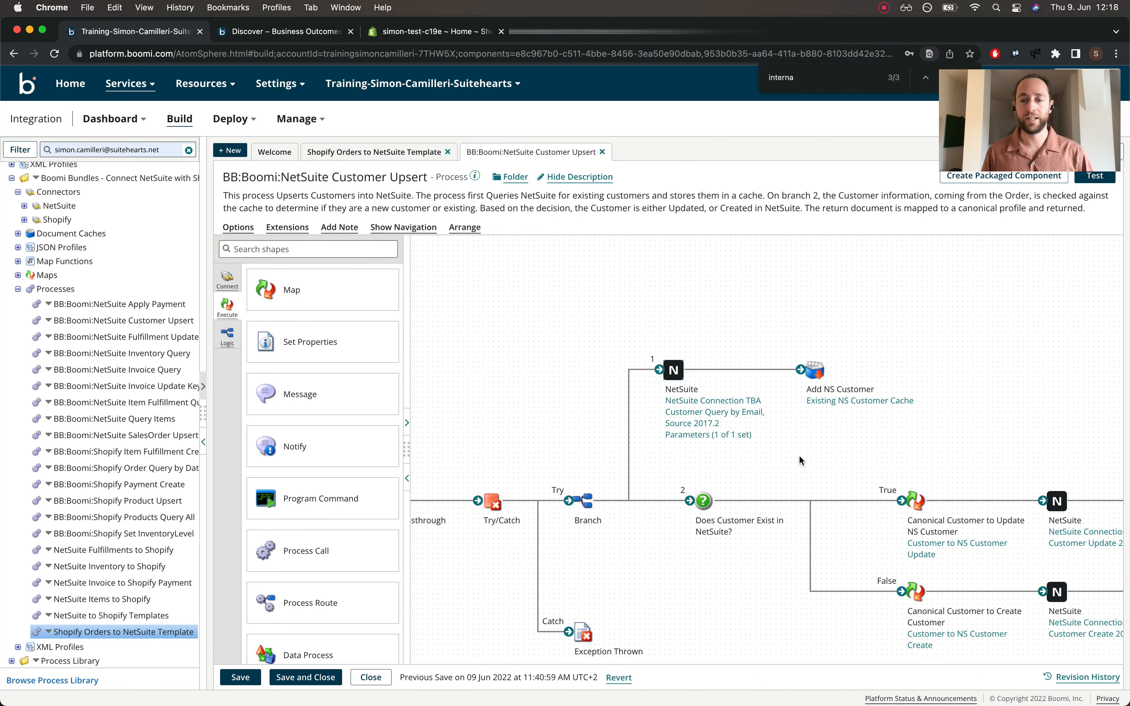
pyautogui.click(659, 394)
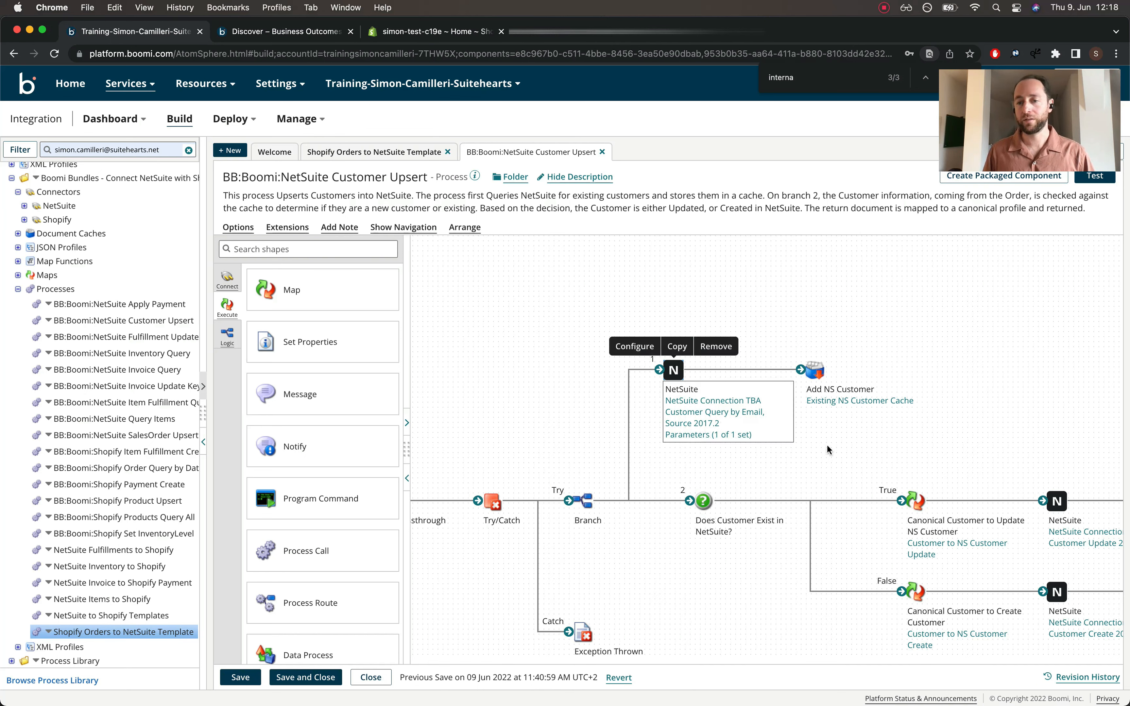
pyautogui.doubleClick(813, 373)
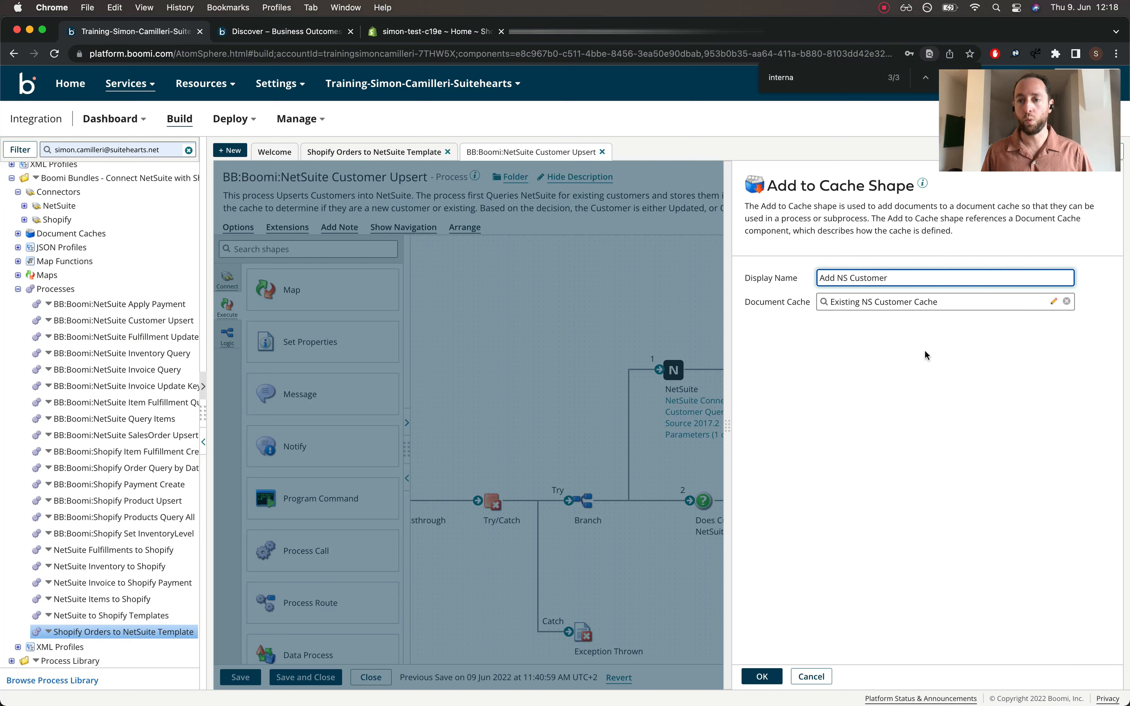
pyautogui.click(1051, 304)
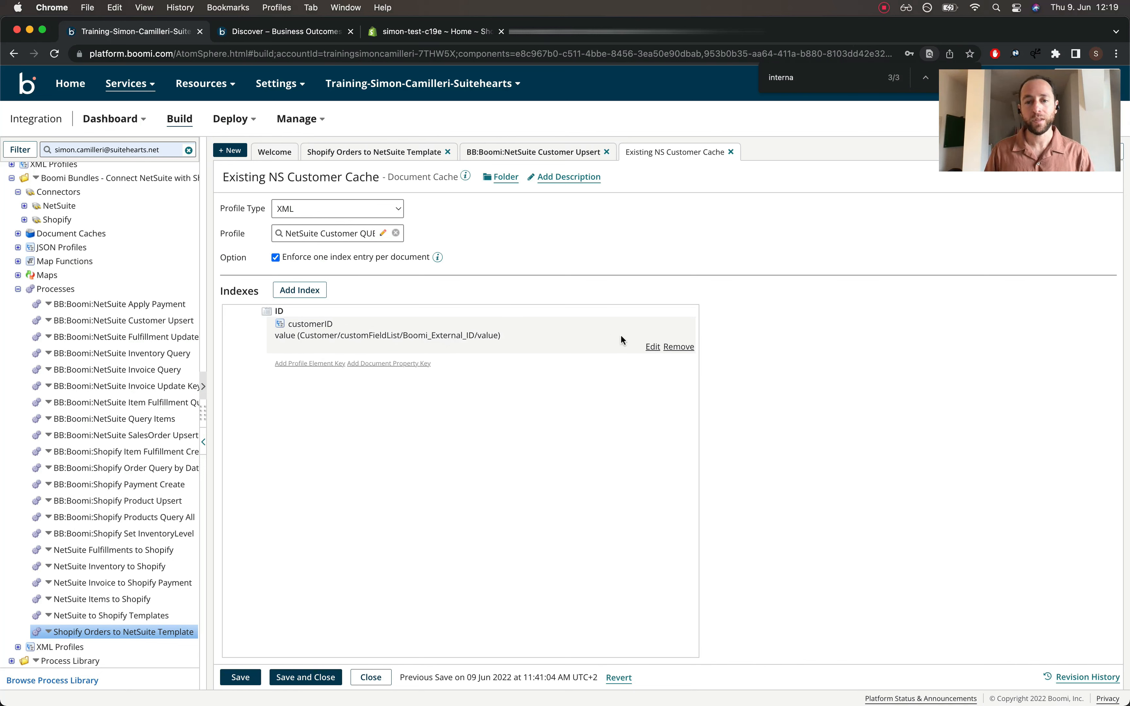
pyautogui.click(652, 348)
pyautogui.click(561, 327)
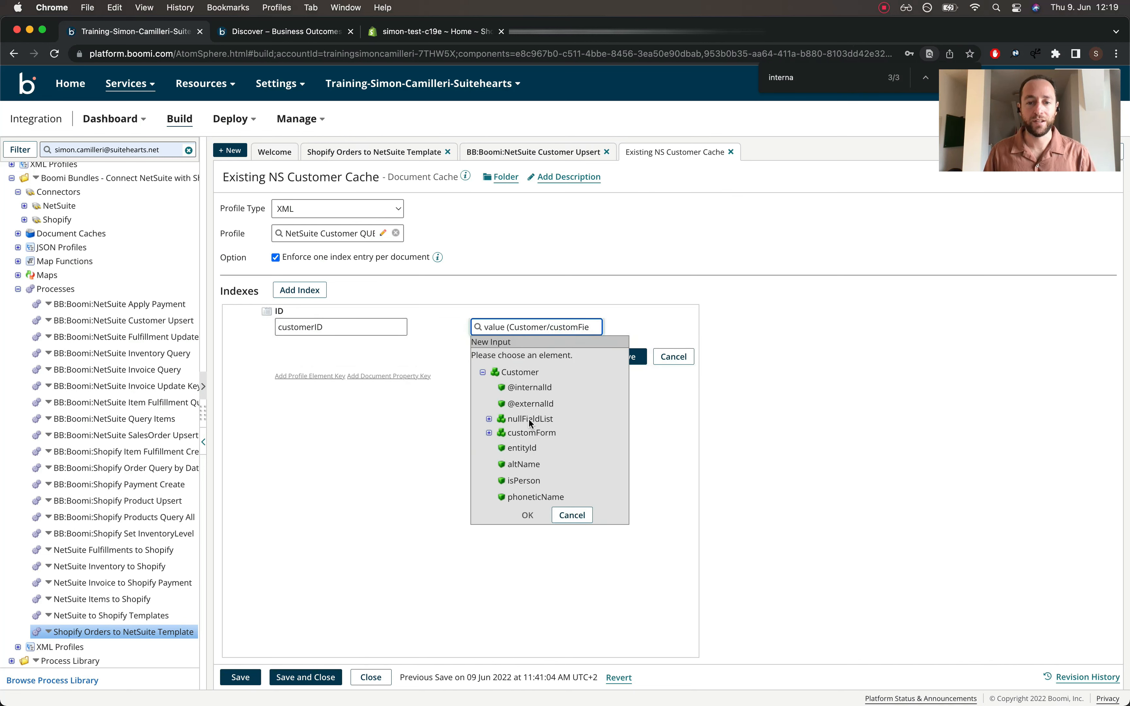
pyautogui.click(520, 405)
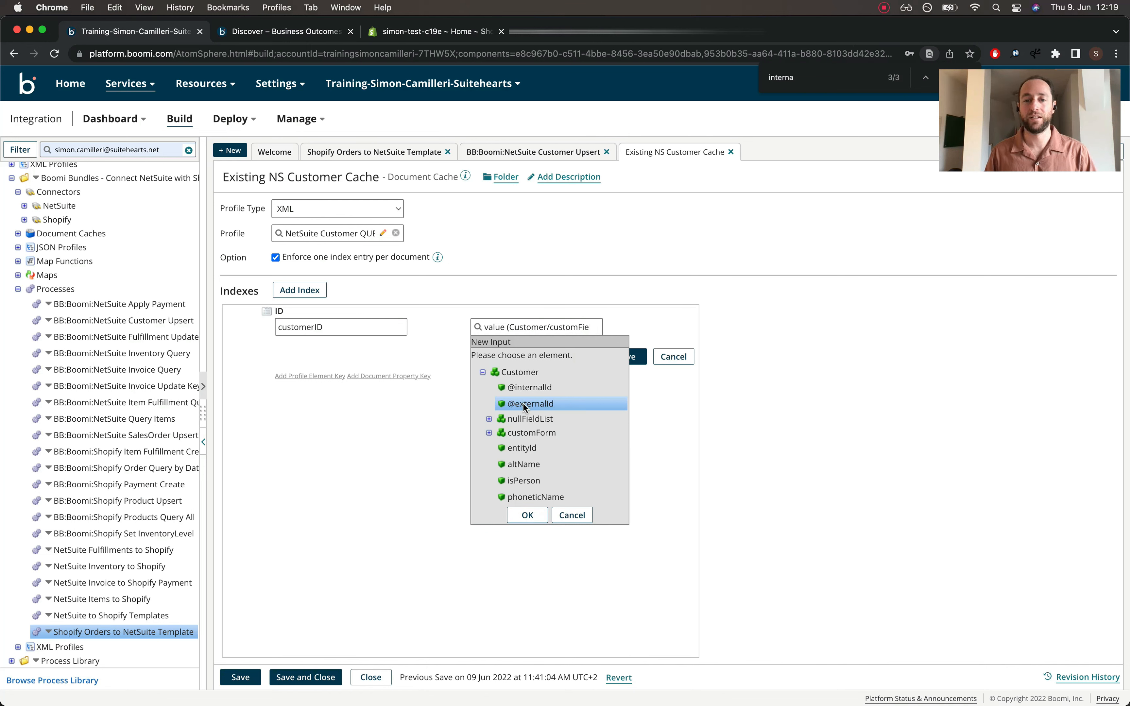
pyautogui.click(527, 514)
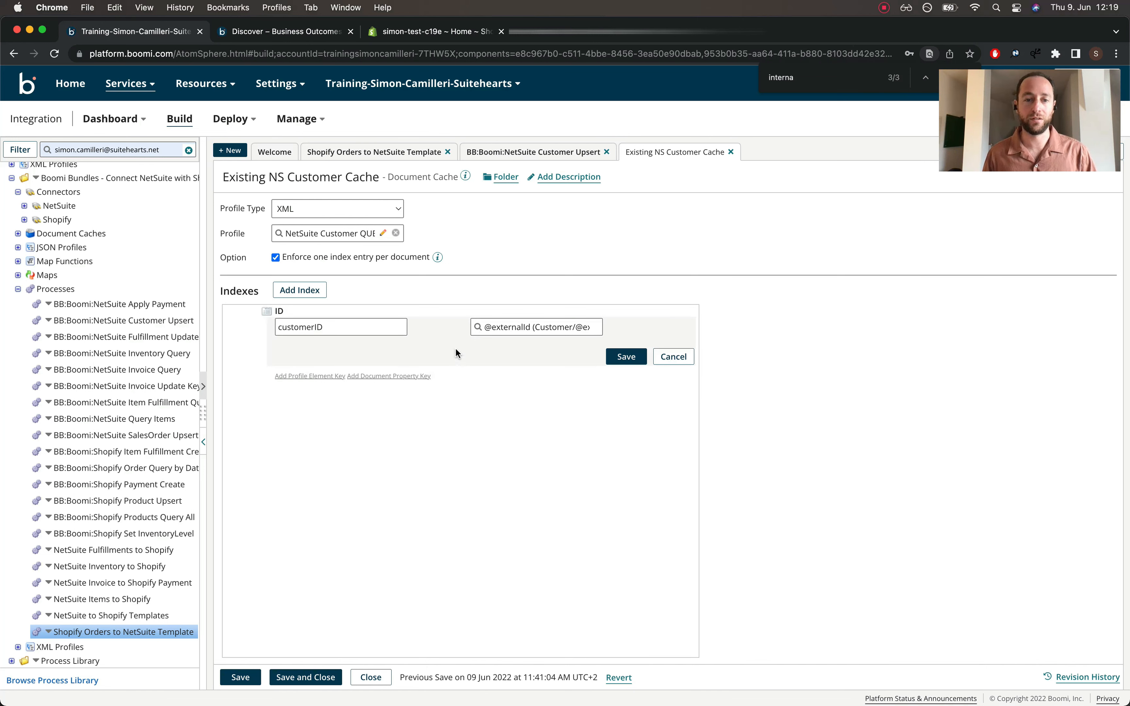
pyautogui.click(627, 356)
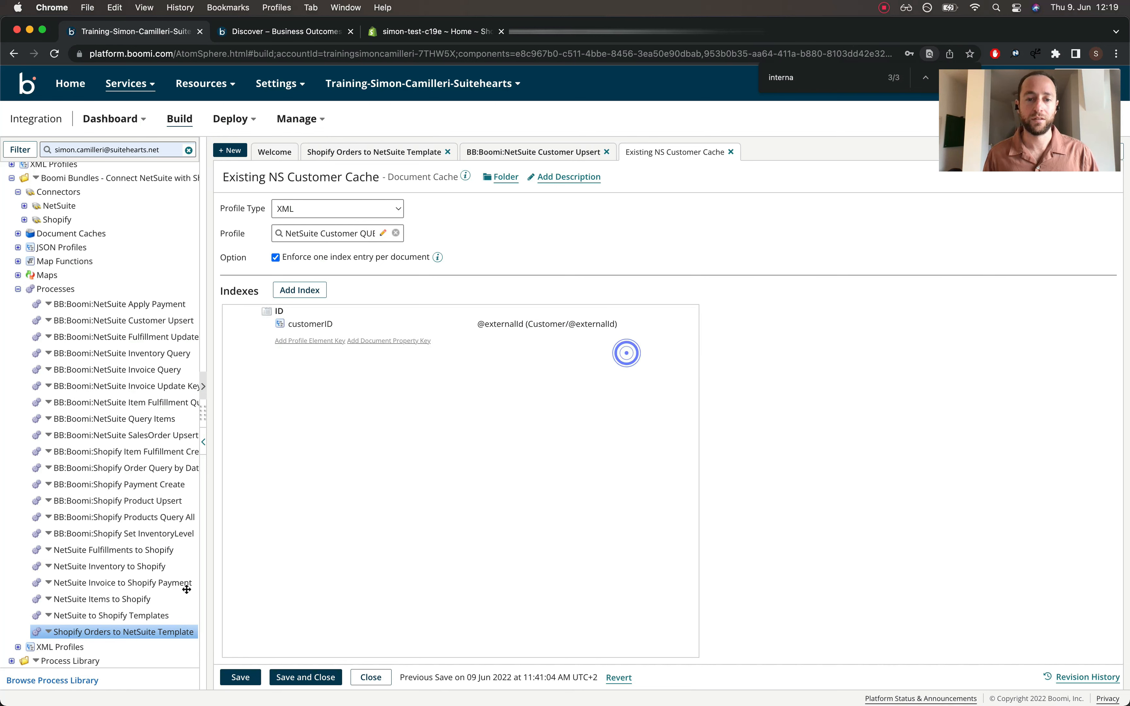
pyautogui.click(305, 677)
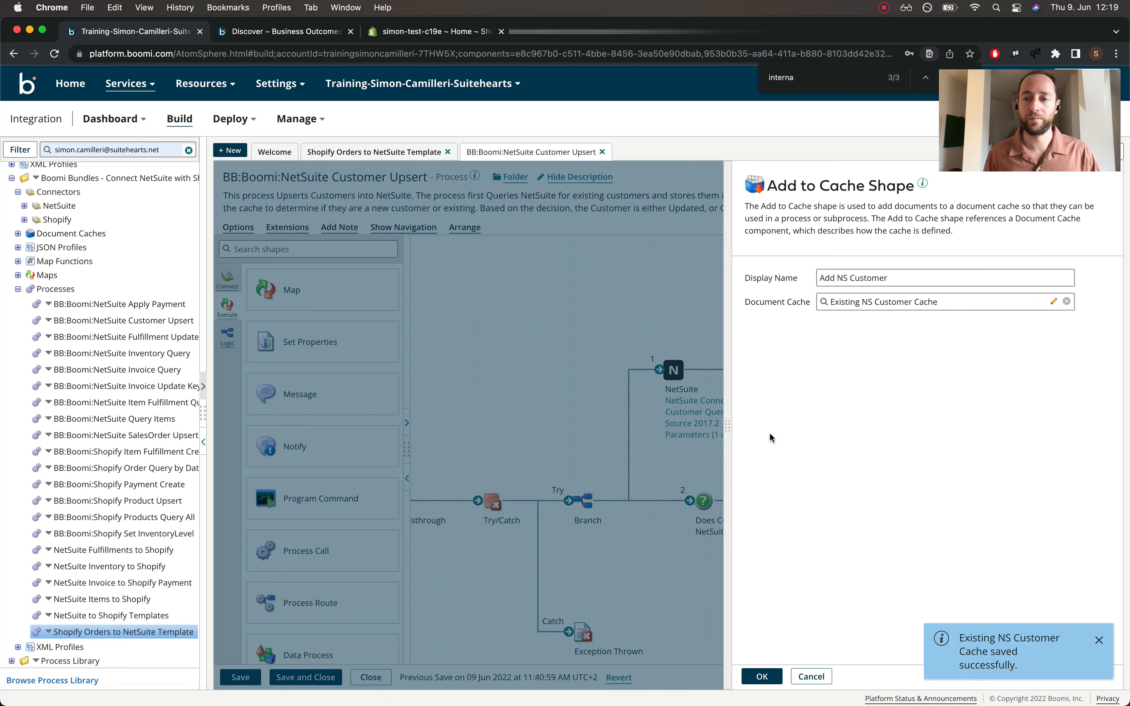
pyautogui.click(762, 676)
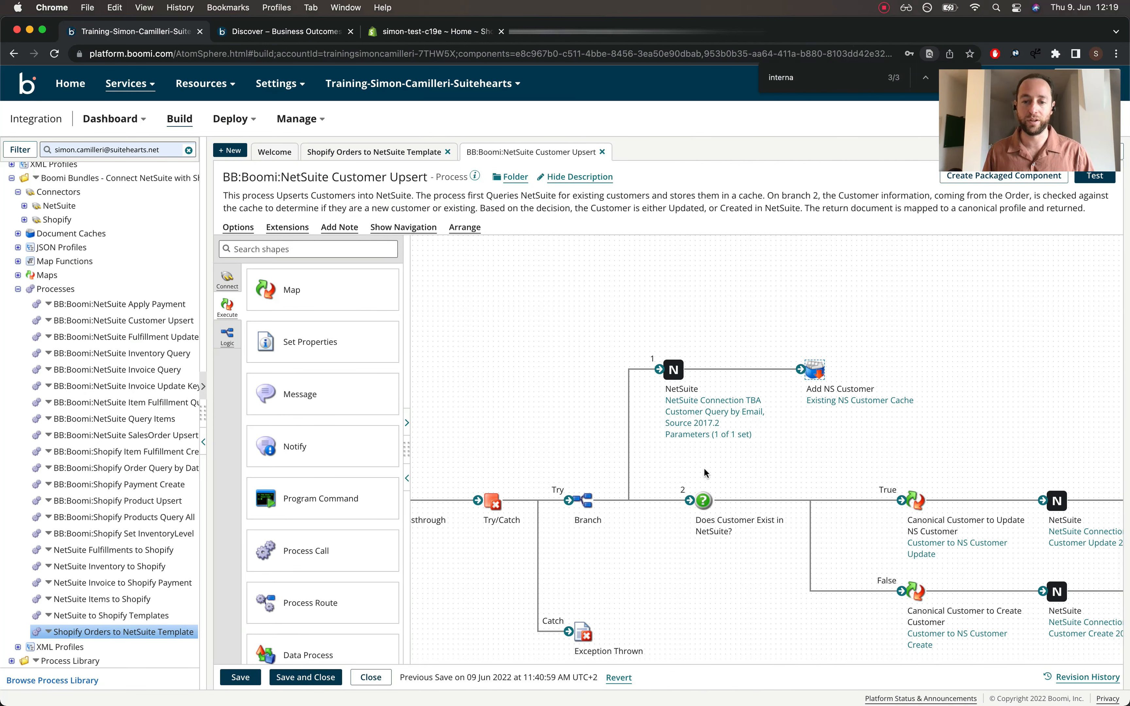
pyautogui.click(704, 501)
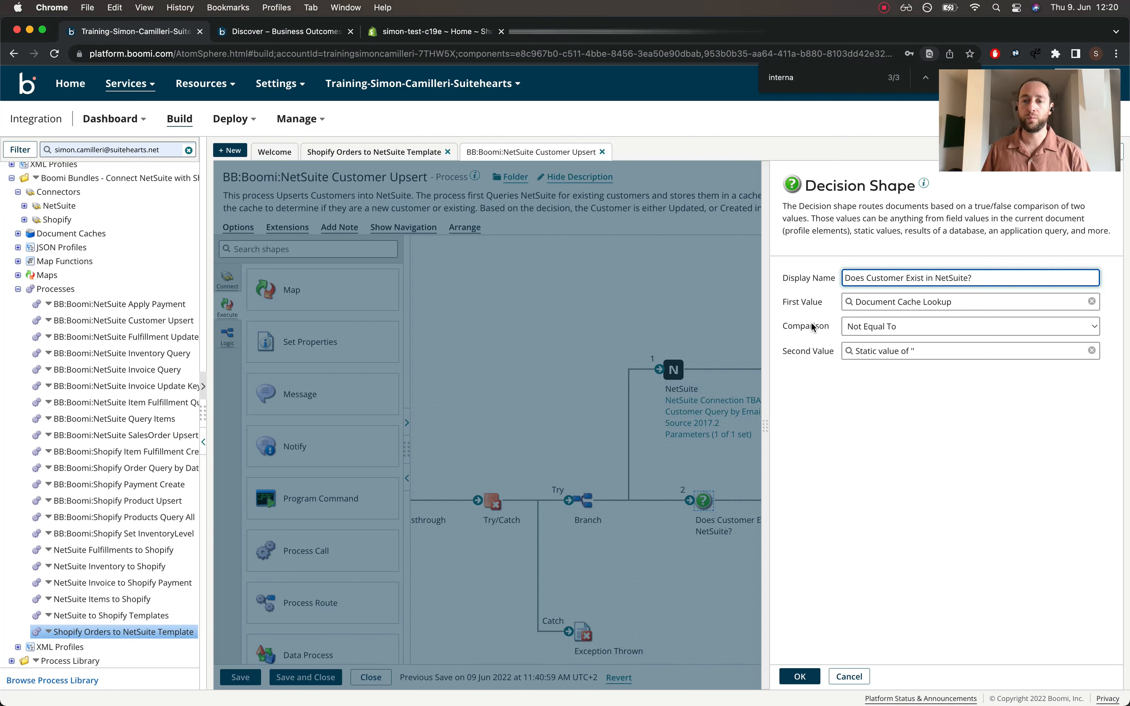
pyautogui.click(917, 304)
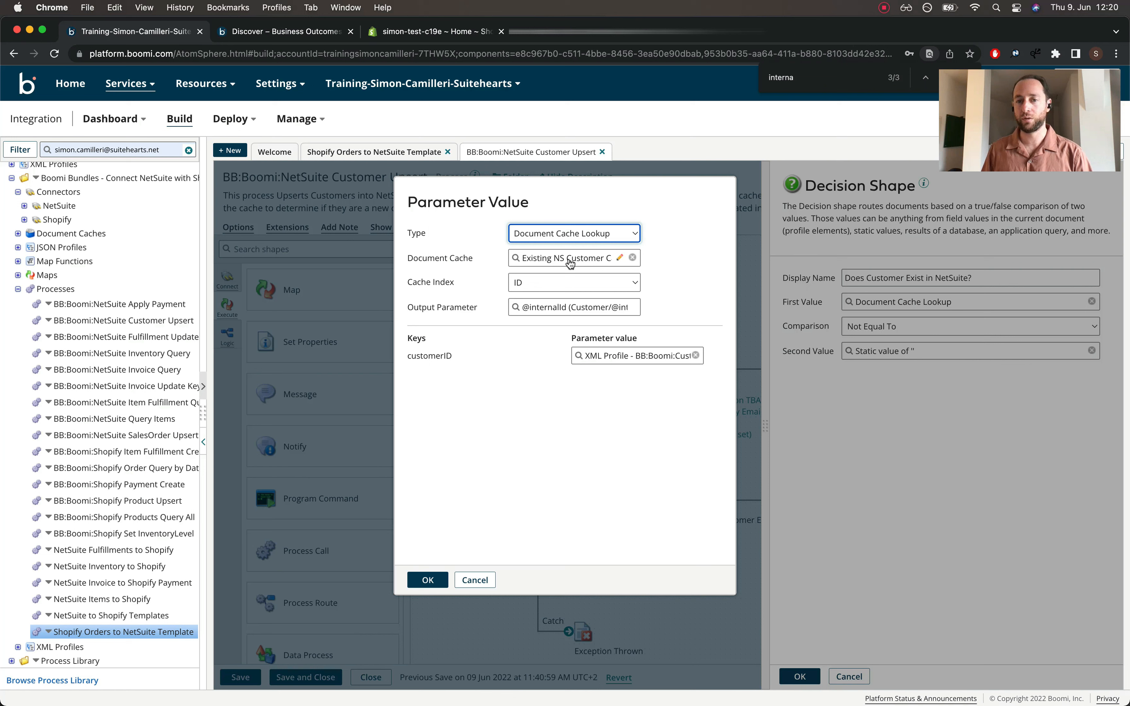
pyautogui.click(531, 287)
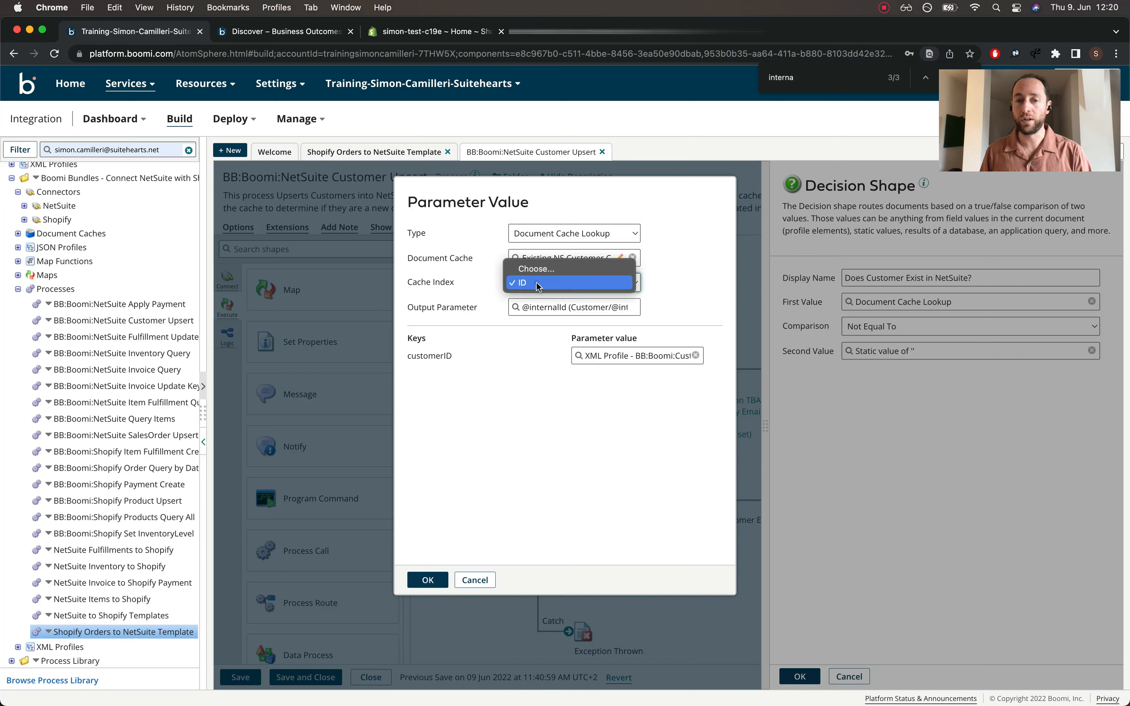
pyautogui.click(536, 285)
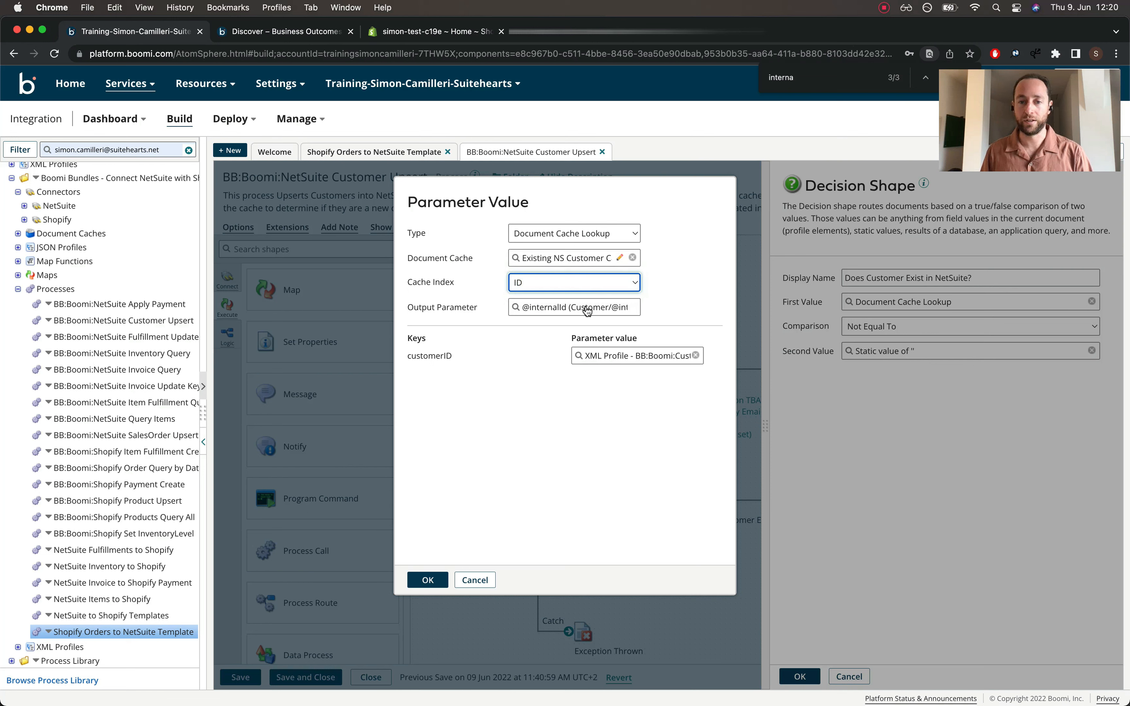
pyautogui.click(561, 312)
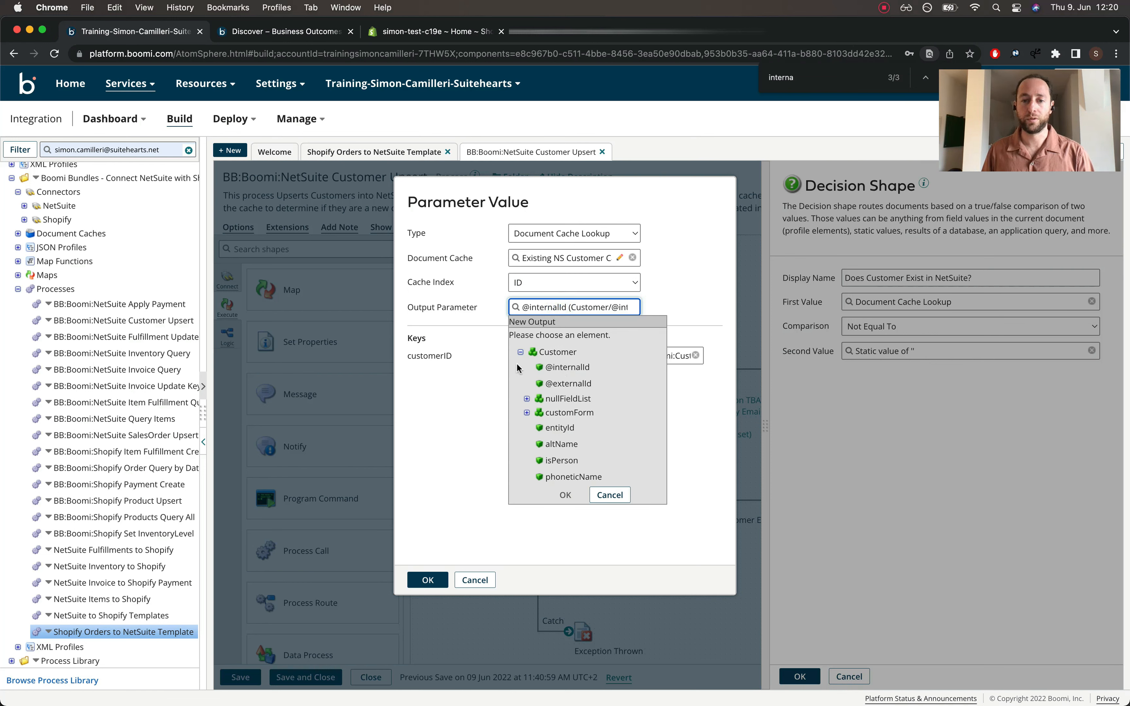
pyautogui.click(568, 383)
pyautogui.click(565, 494)
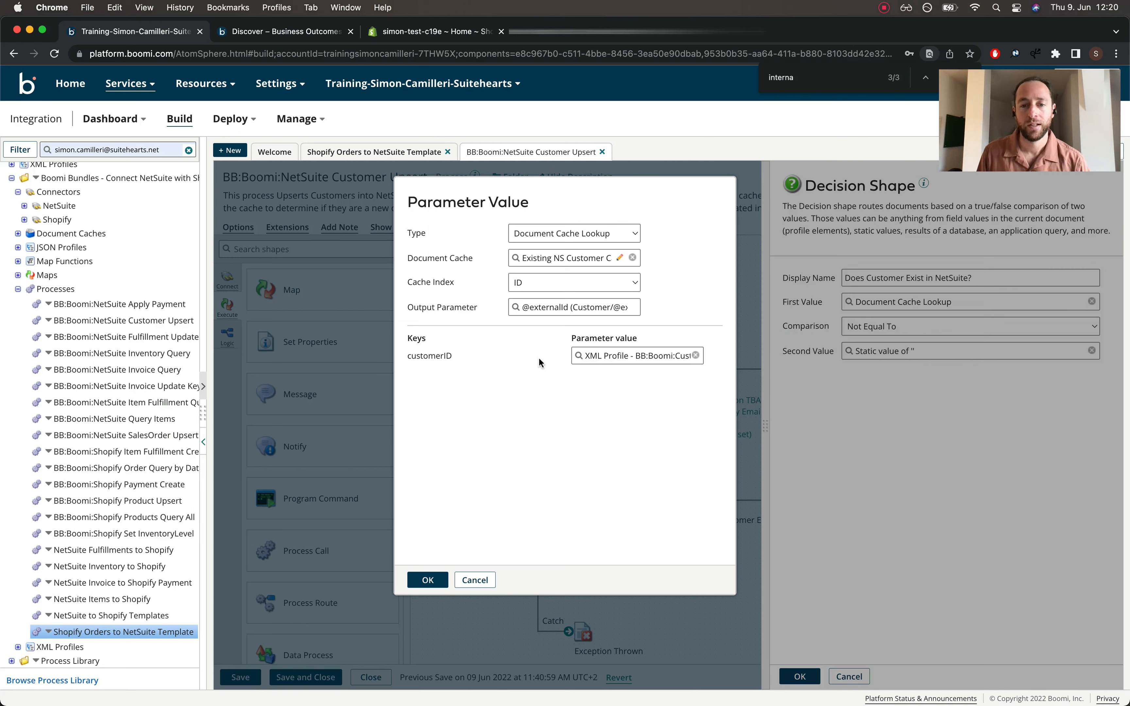
# Set the lookup's customerID key to the ExternalID element under IDs in the BB:Boomi:Customer profile, and confirm the decision shape
pyautogui.click(622, 360)
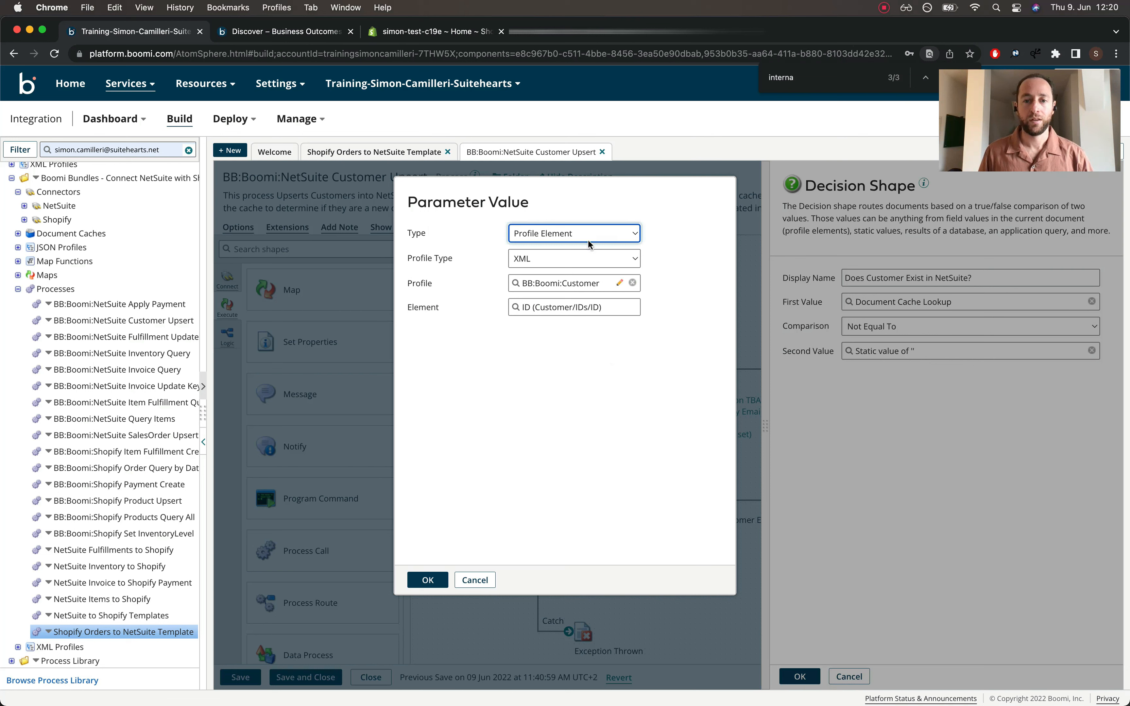
pyautogui.click(562, 310)
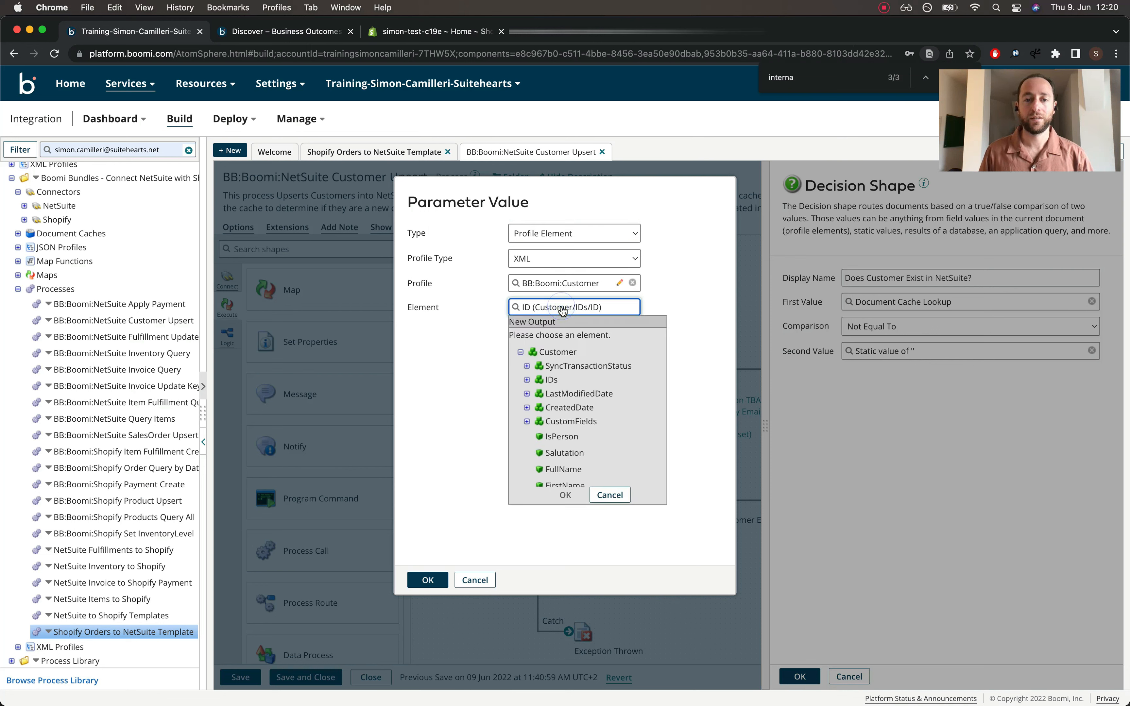
pyautogui.click(526, 380)
pyautogui.click(570, 409)
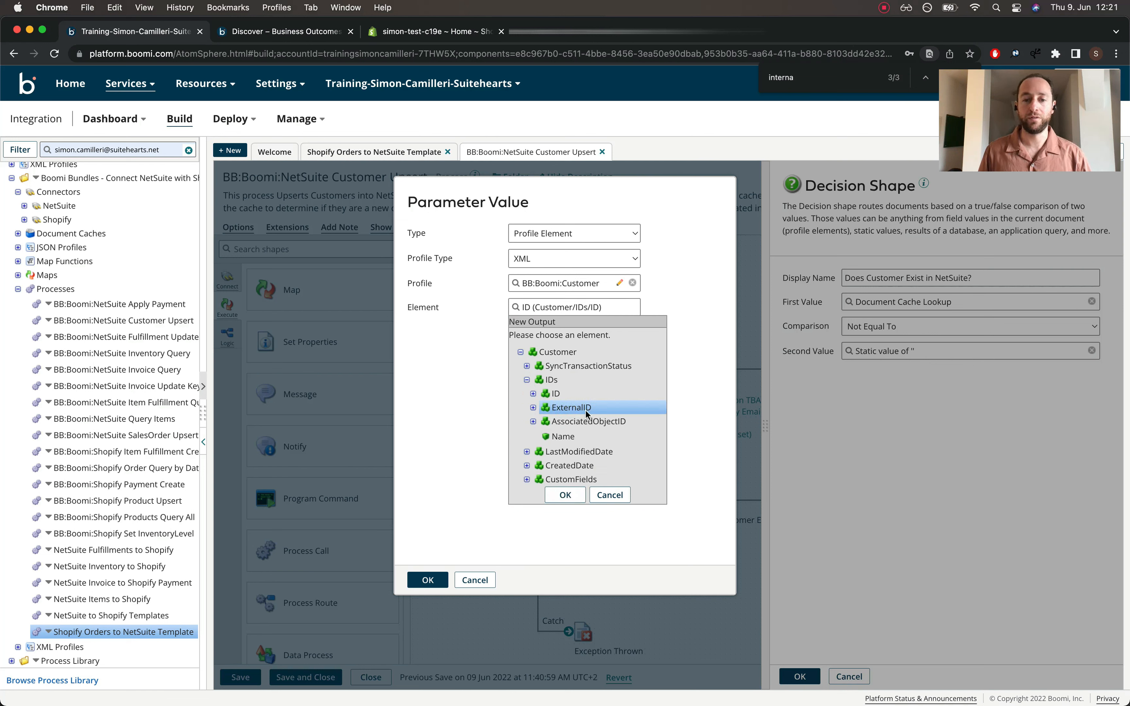
pyautogui.click(564, 495)
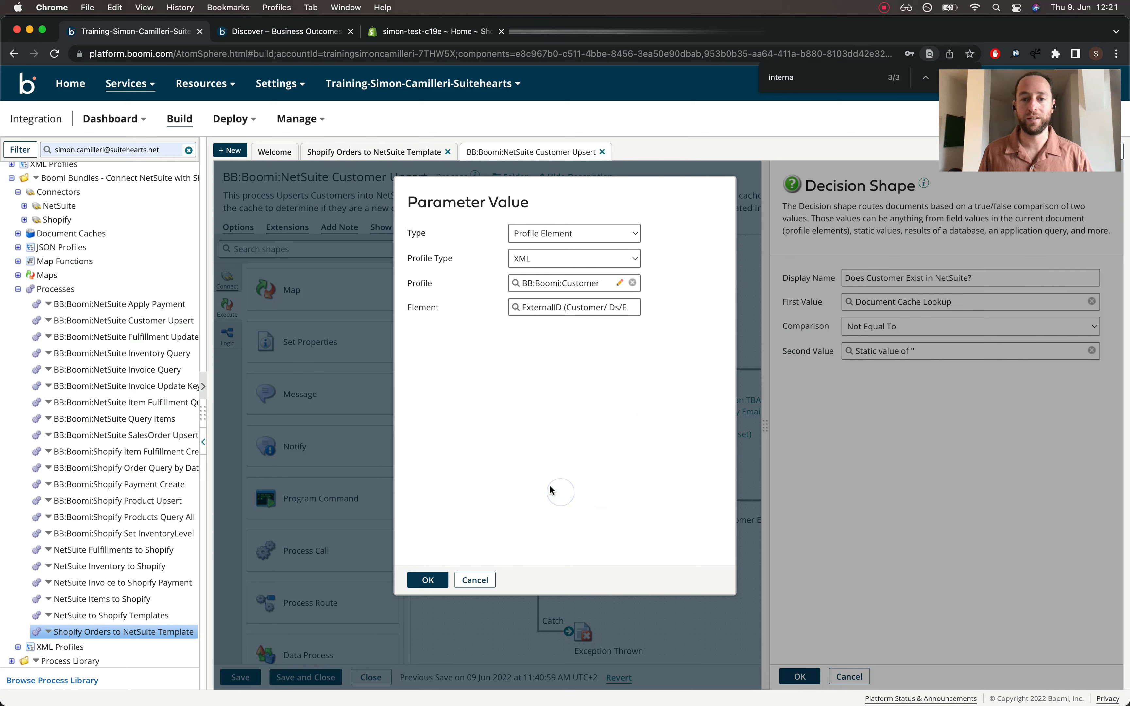
pyautogui.click(424, 580)
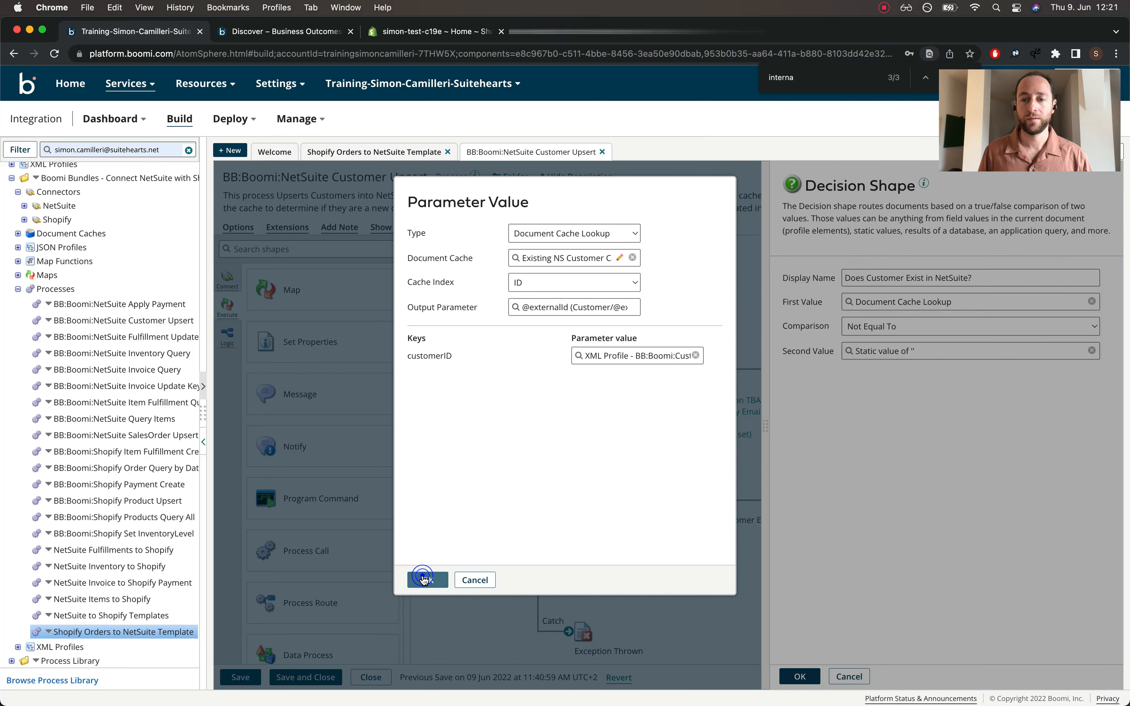
pyautogui.click(424, 580)
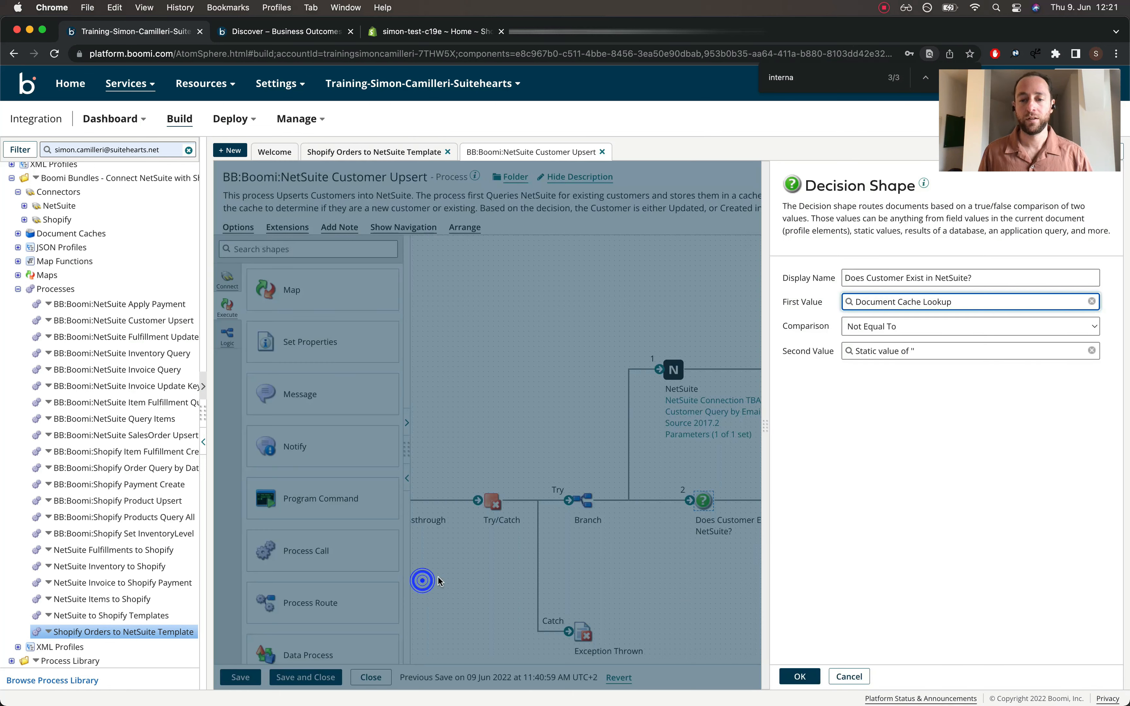
pyautogui.click(800, 676)
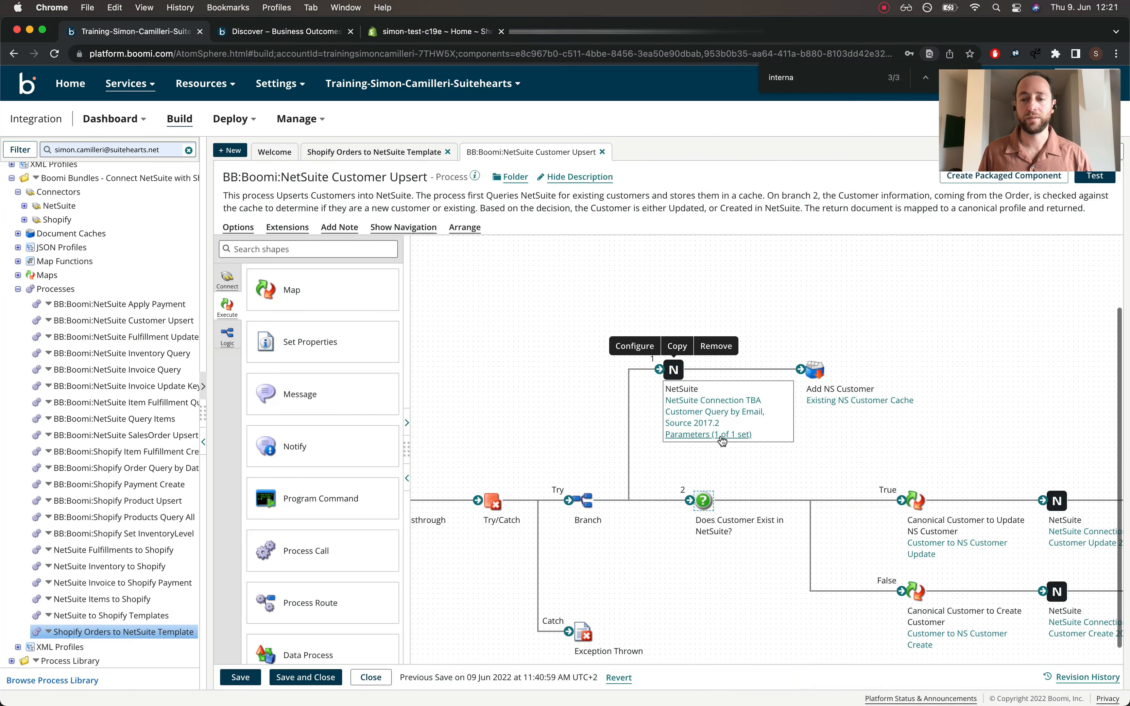
# Open the Customer to NS Customer Update map and add a Document Cache Lookup function
pyautogui.hscroll(5, 753, 462)
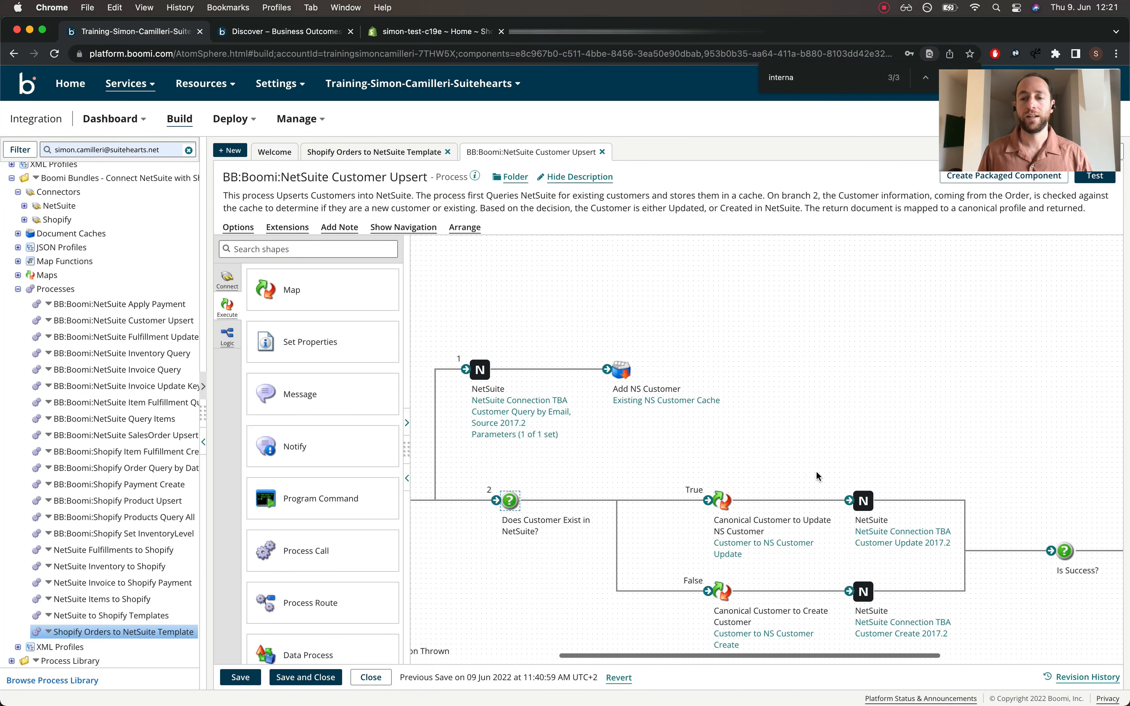
pyautogui.moveTo(525, 533)
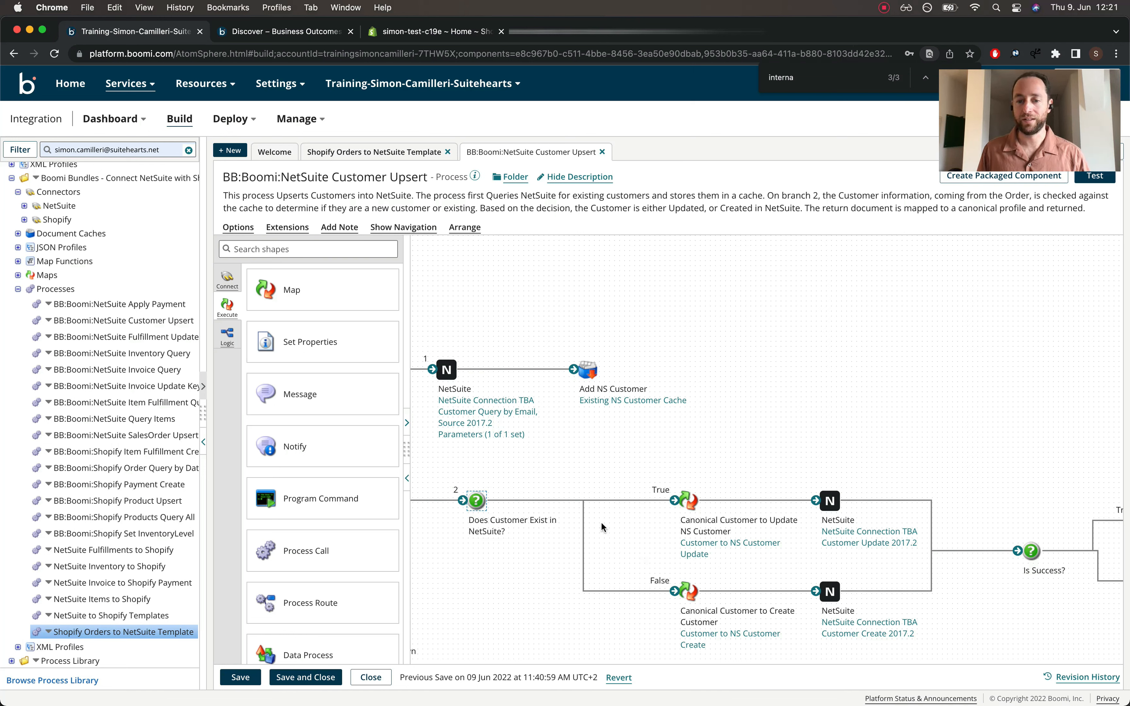
pyautogui.click(728, 543)
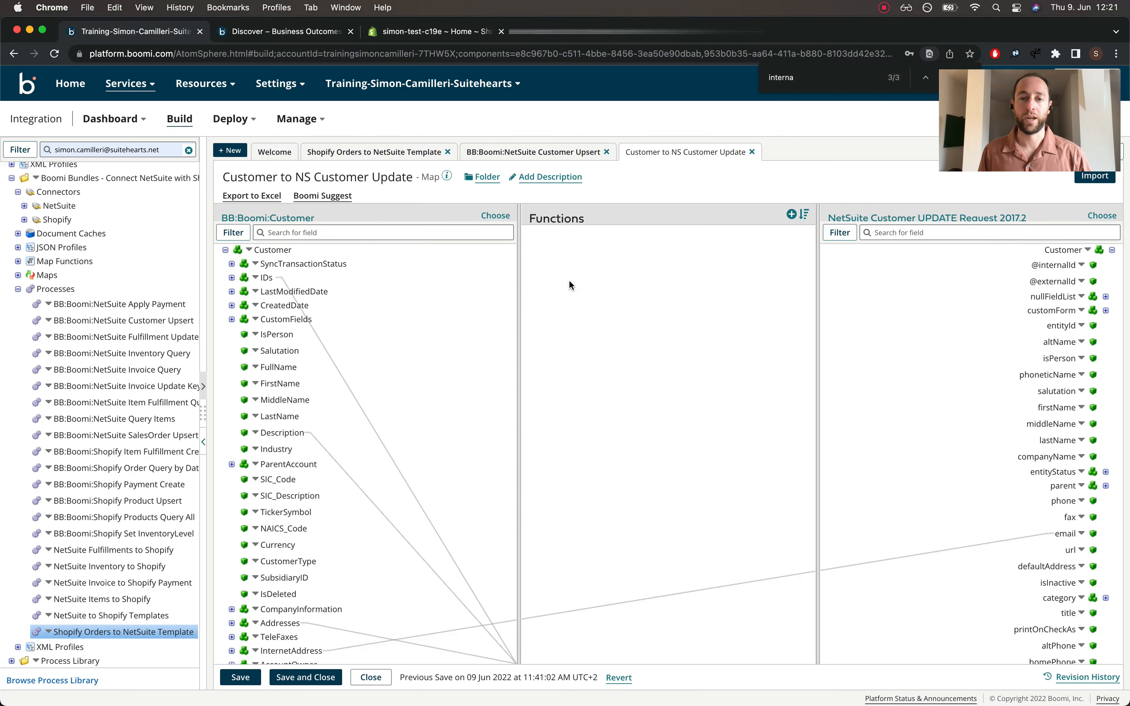
pyautogui.click(790, 214)
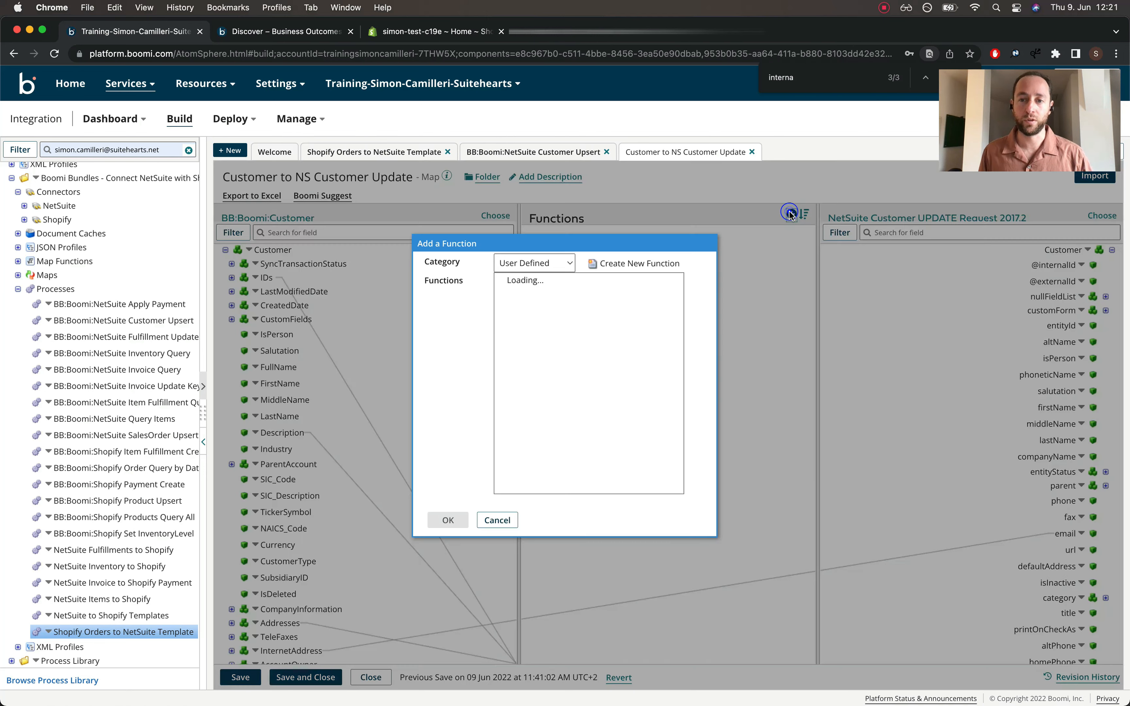
pyautogui.click(552, 264)
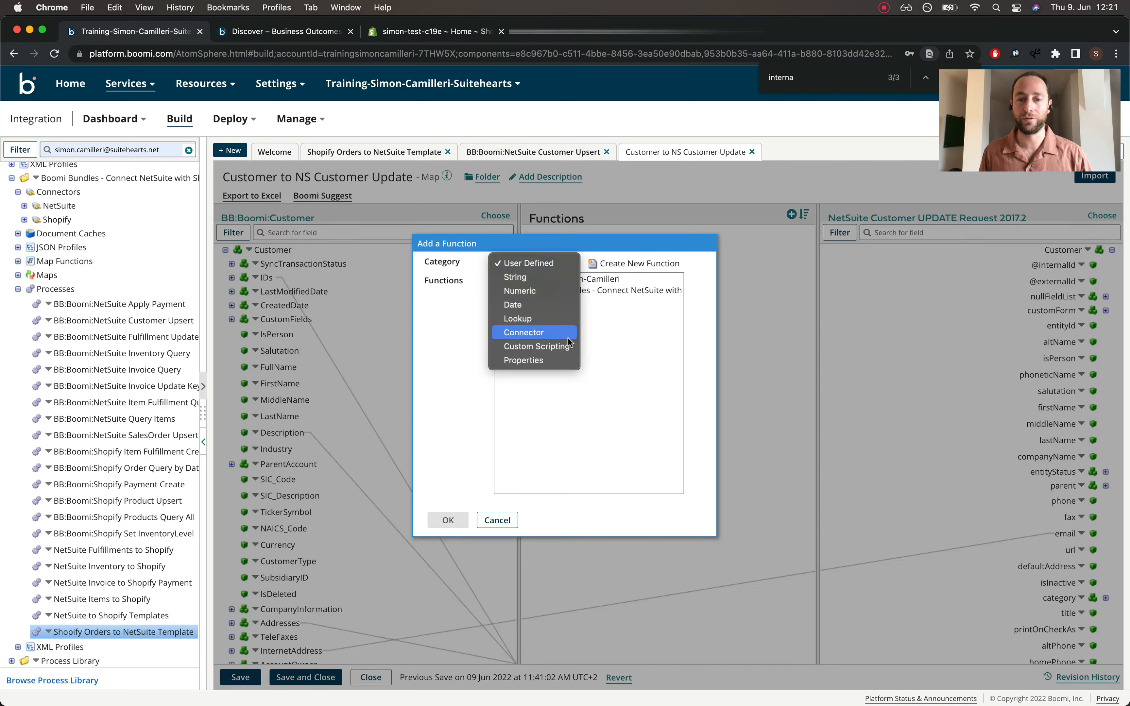
pyautogui.click(521, 317)
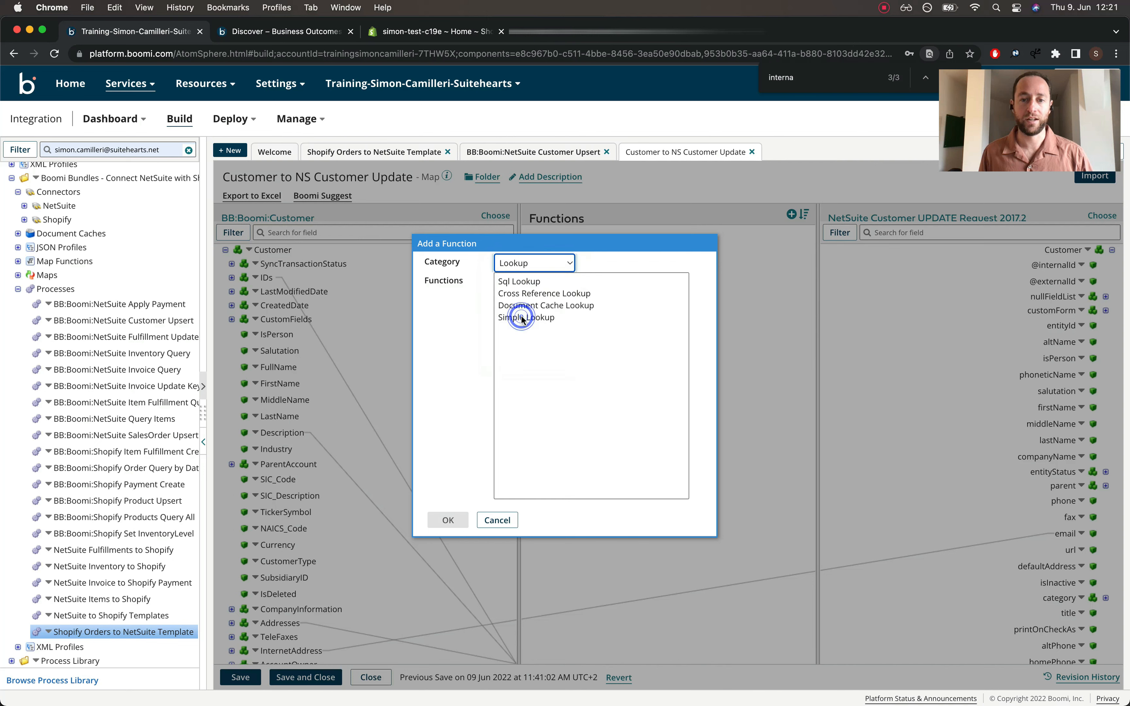
pyautogui.click(556, 305)
pyautogui.click(448, 519)
pyautogui.click(552, 297)
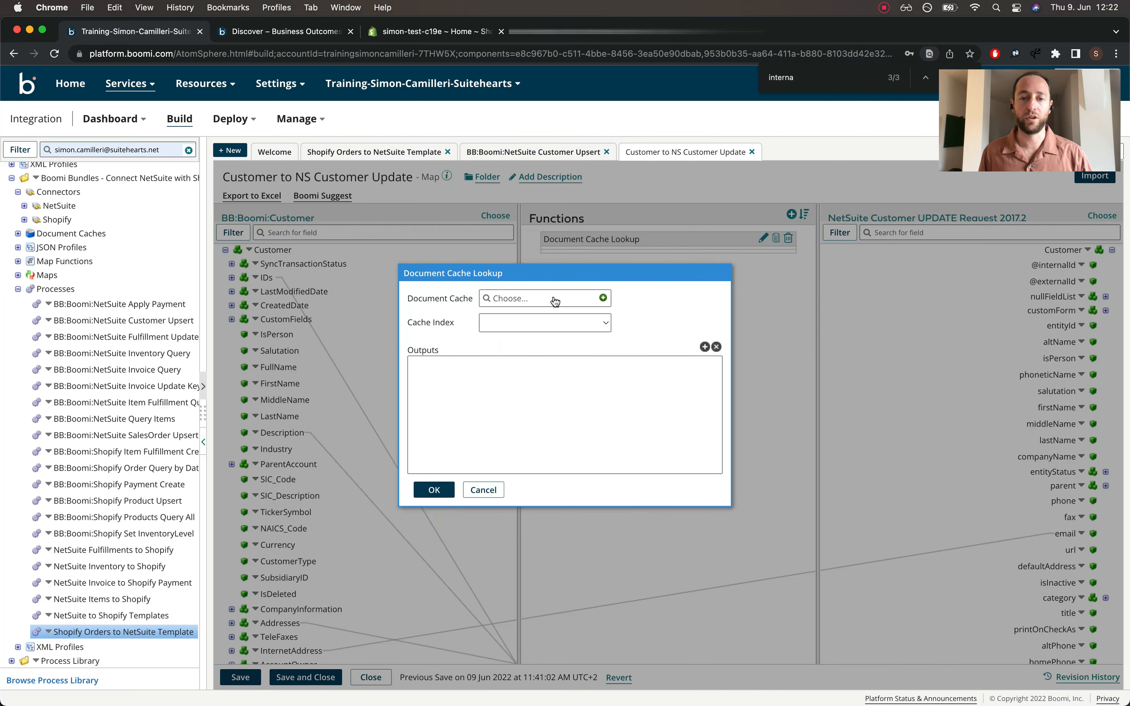
pyautogui.click(555, 355)
pyautogui.click(525, 323)
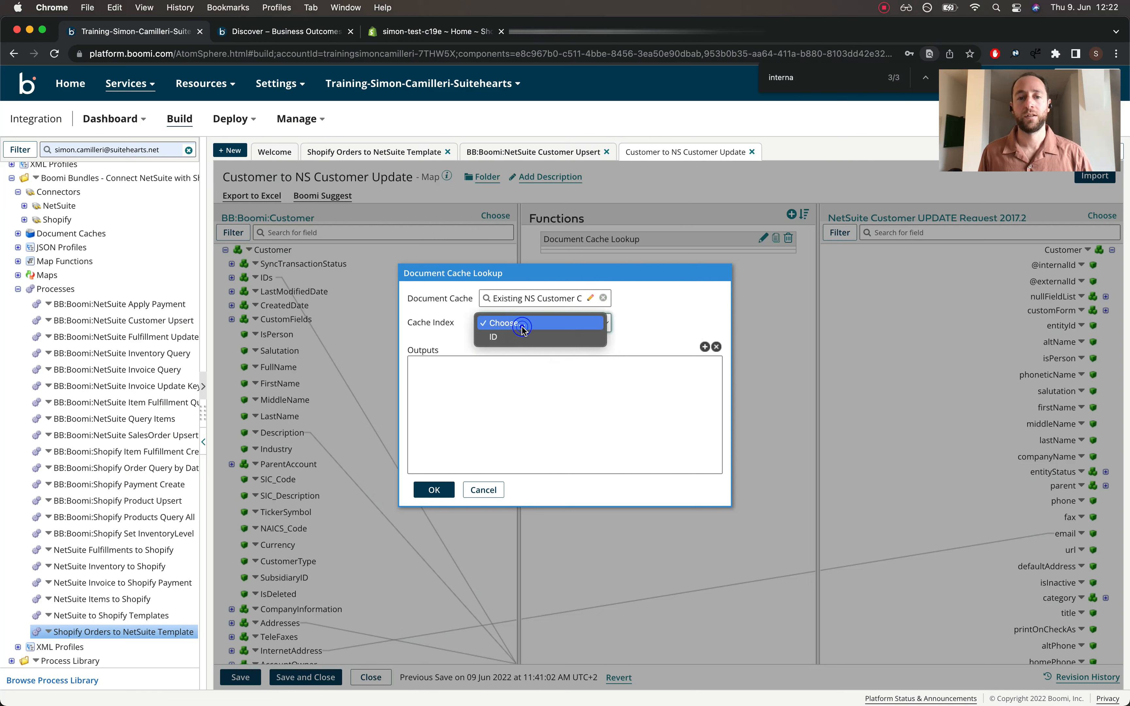
pyautogui.click(536, 337)
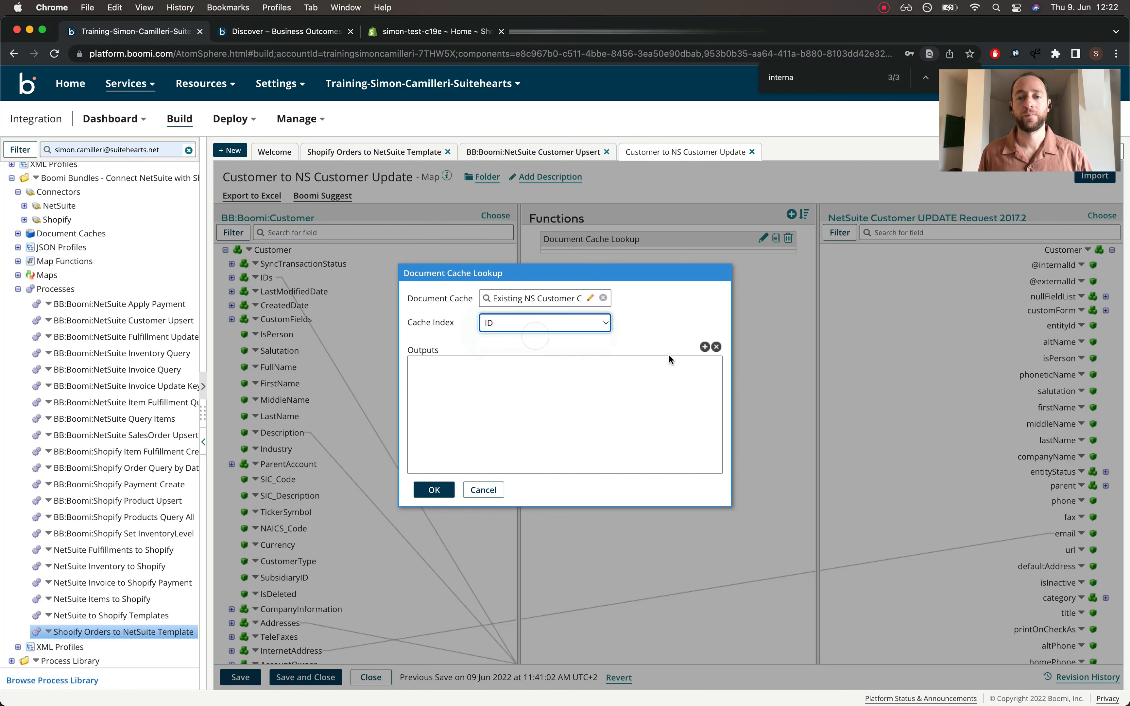
pyautogui.click(704, 348)
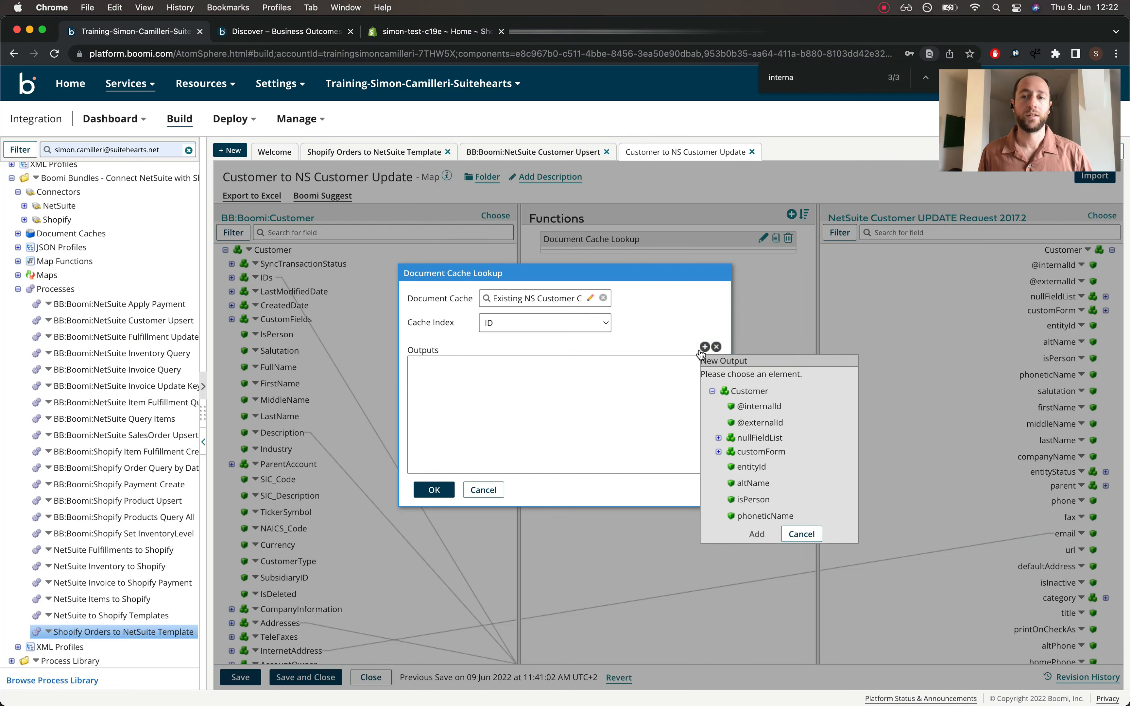
pyautogui.click(759, 407)
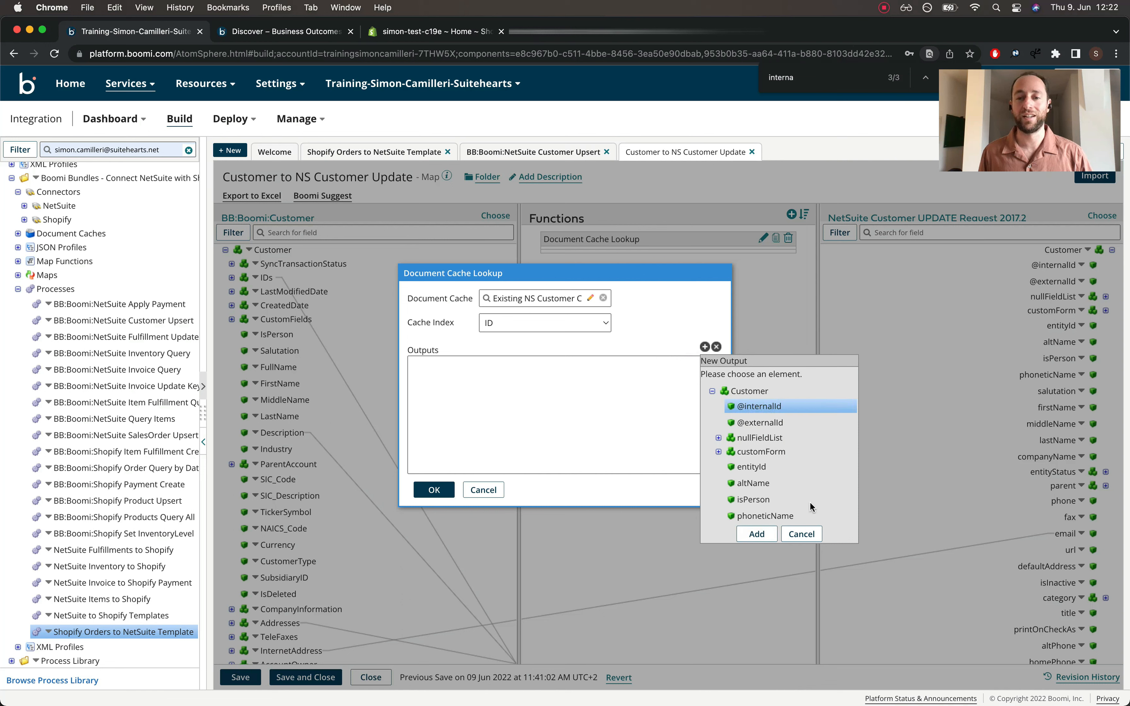
pyautogui.click(758, 537)
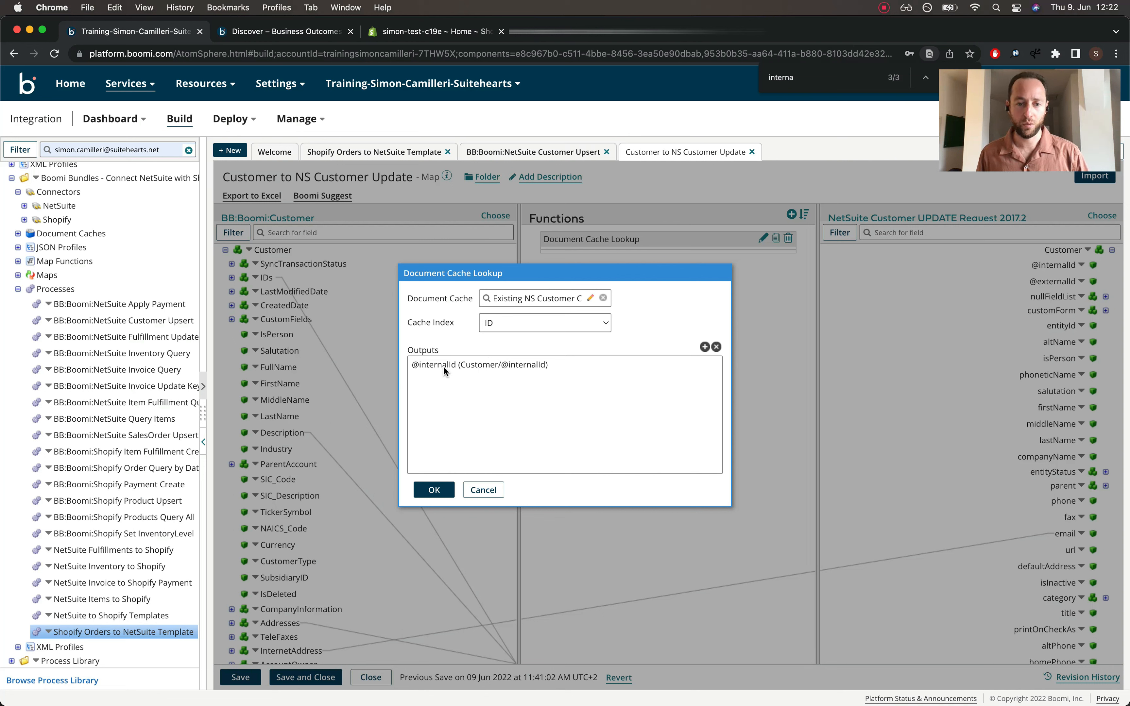
pyautogui.click(435, 492)
# Set the lookup function's caching to By Map, and map ExternalID under IDs to its customerID input
pyautogui.click(531, 419)
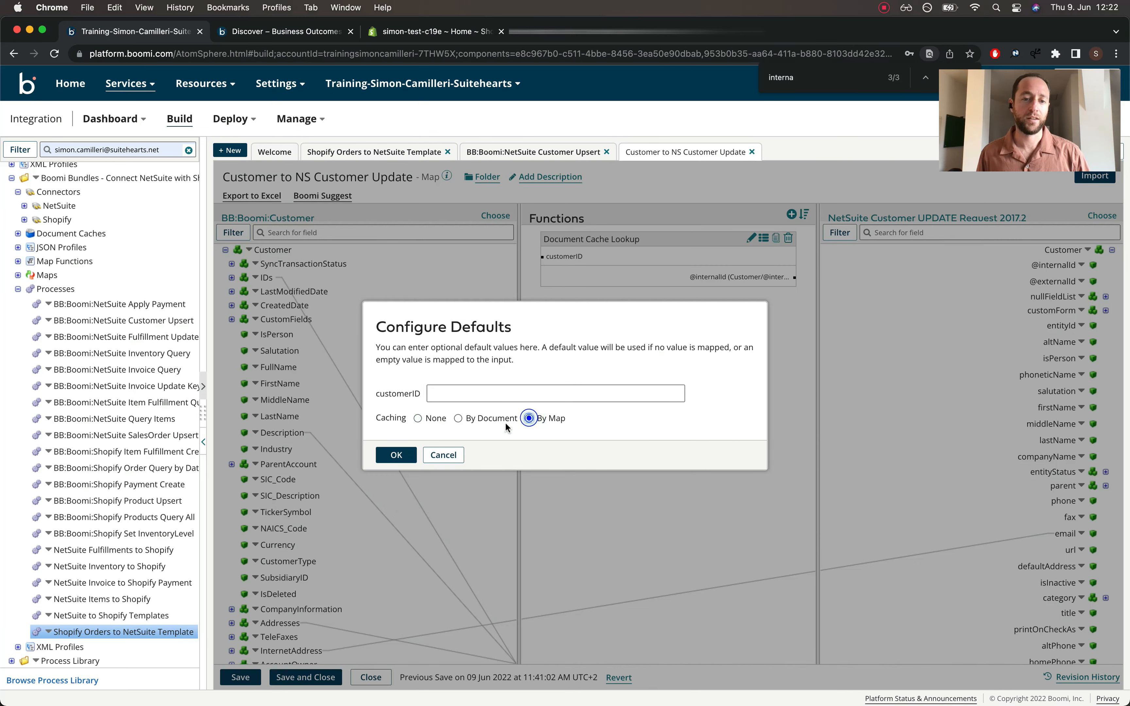
pyautogui.click(396, 456)
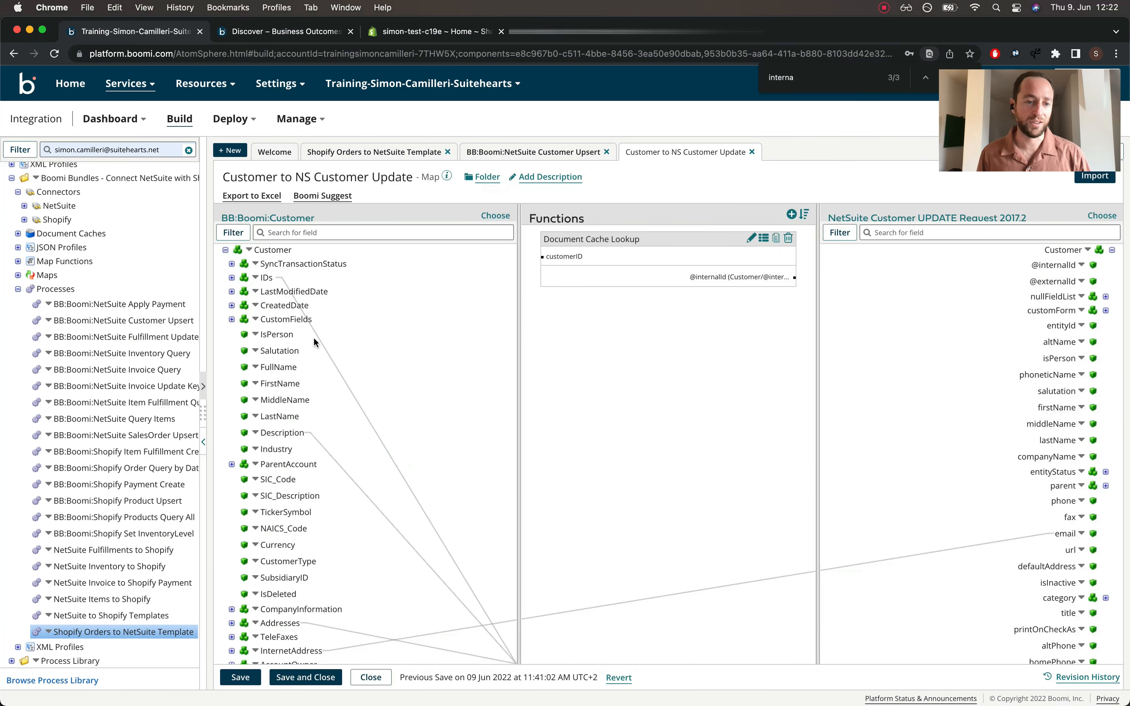
pyautogui.click(231, 278)
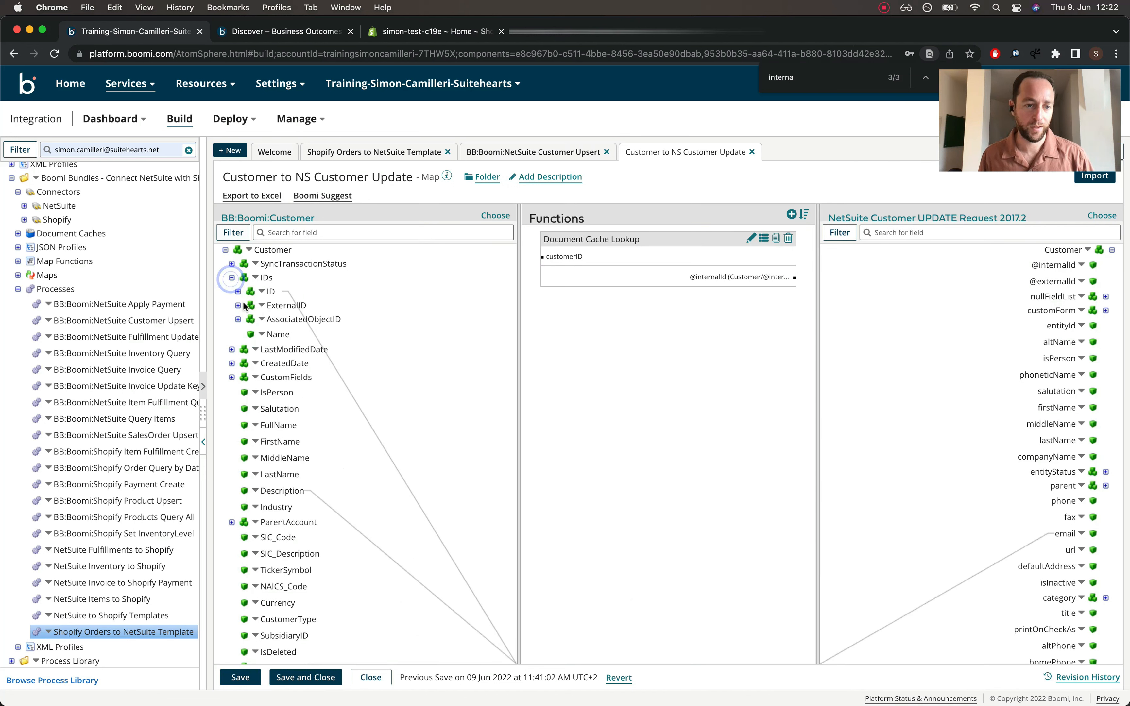
pyautogui.moveTo(279, 309); pyautogui.dragTo(558, 259)
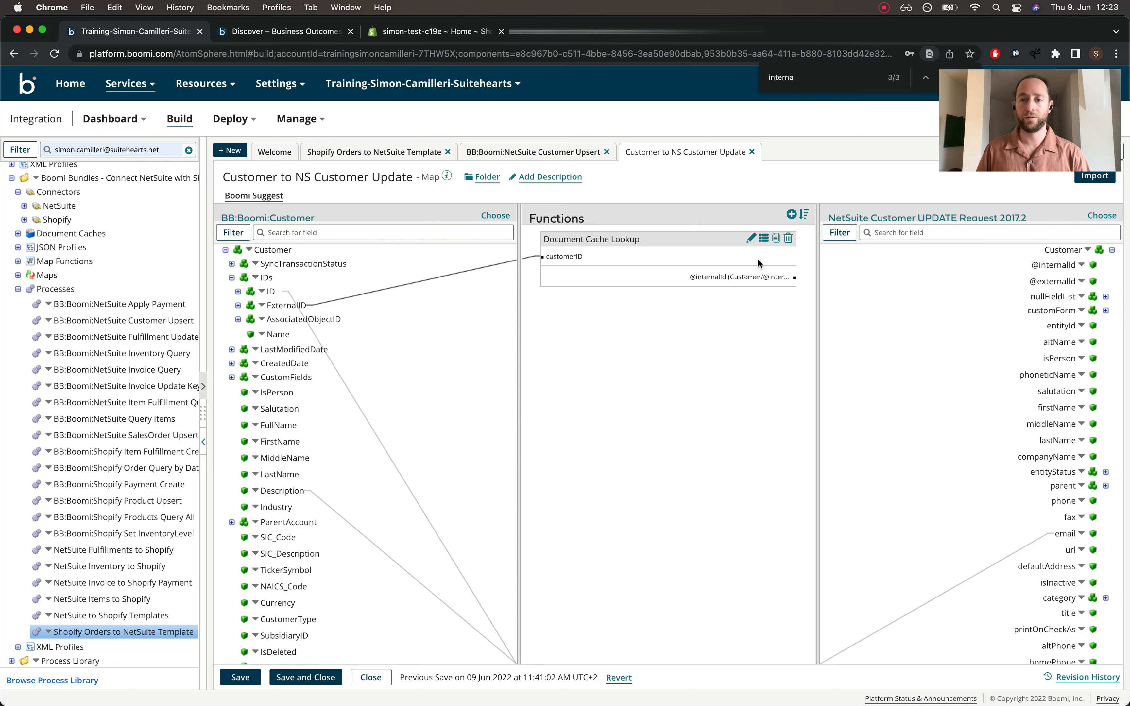
pyautogui.click(751, 239)
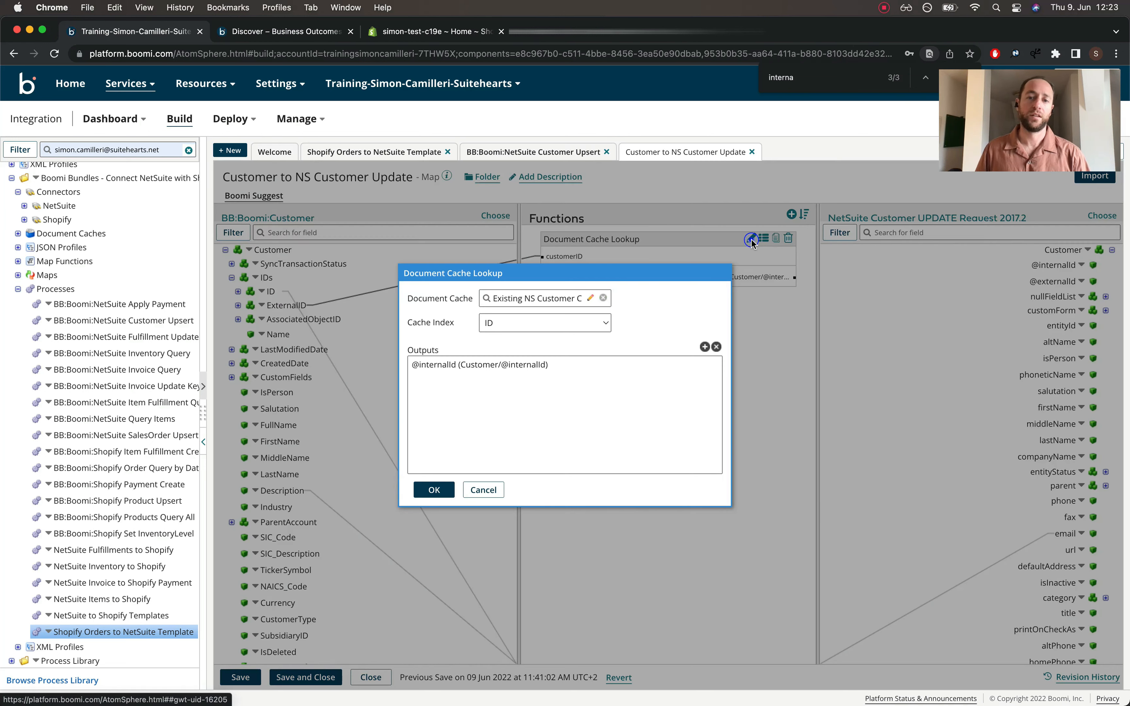
pyautogui.click(626, 363)
pyautogui.click(716, 346)
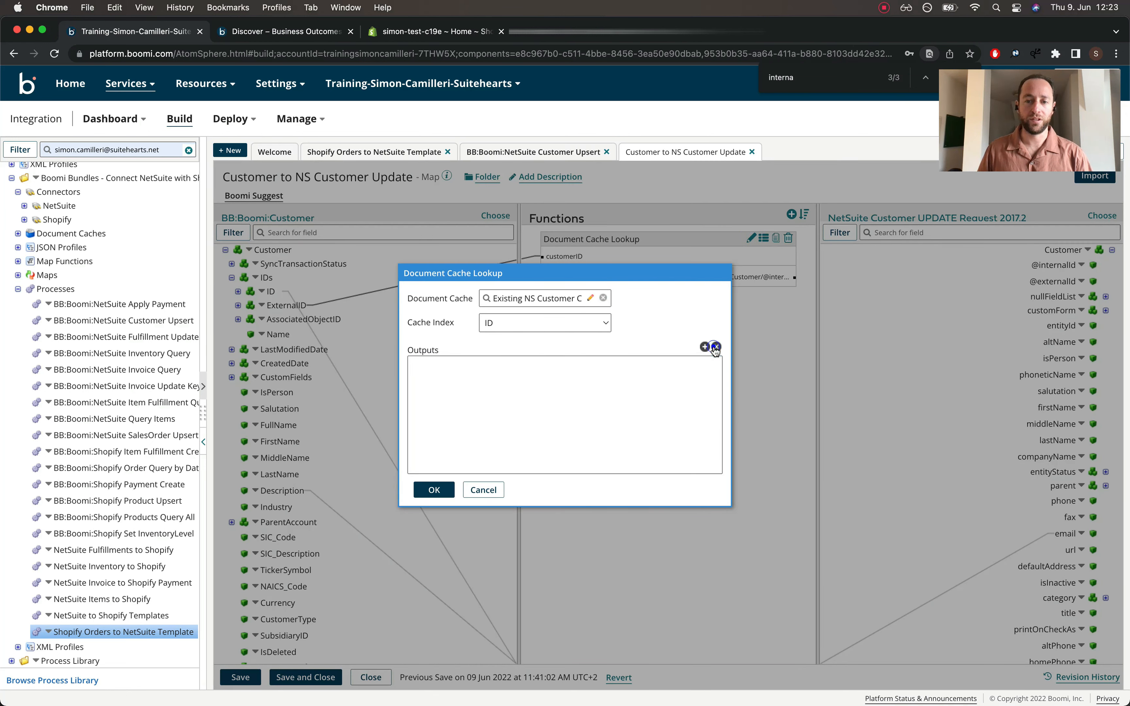
pyautogui.click(705, 347)
pyautogui.click(759, 423)
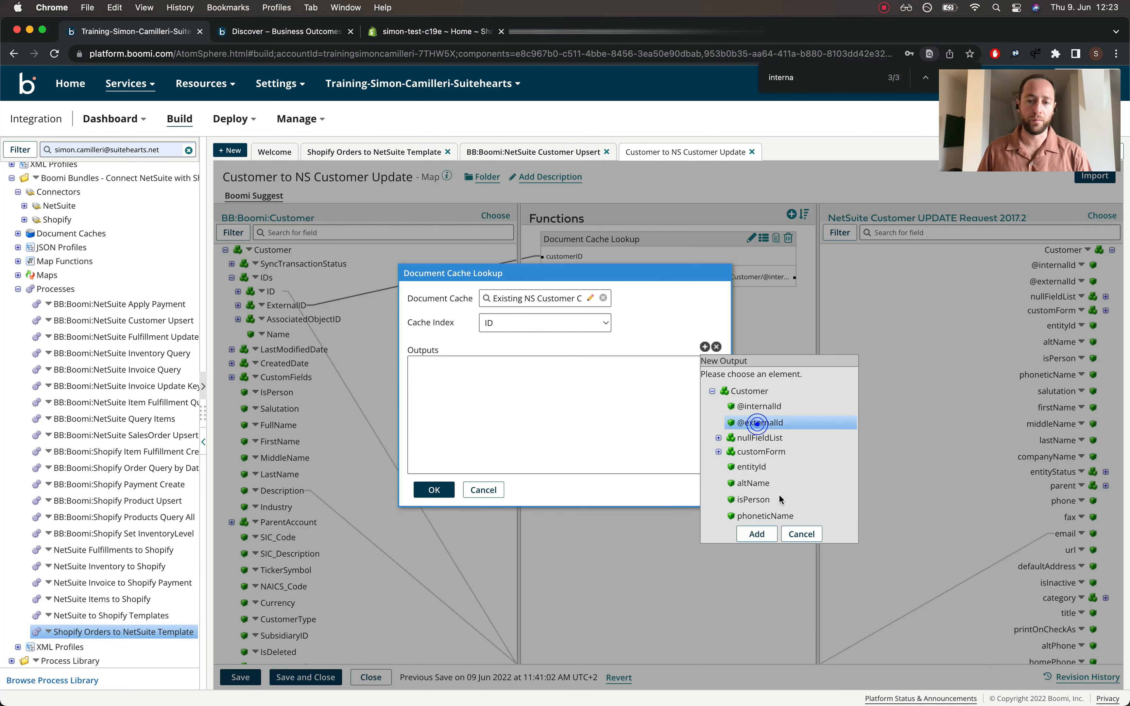
pyautogui.click(757, 534)
pyautogui.click(434, 490)
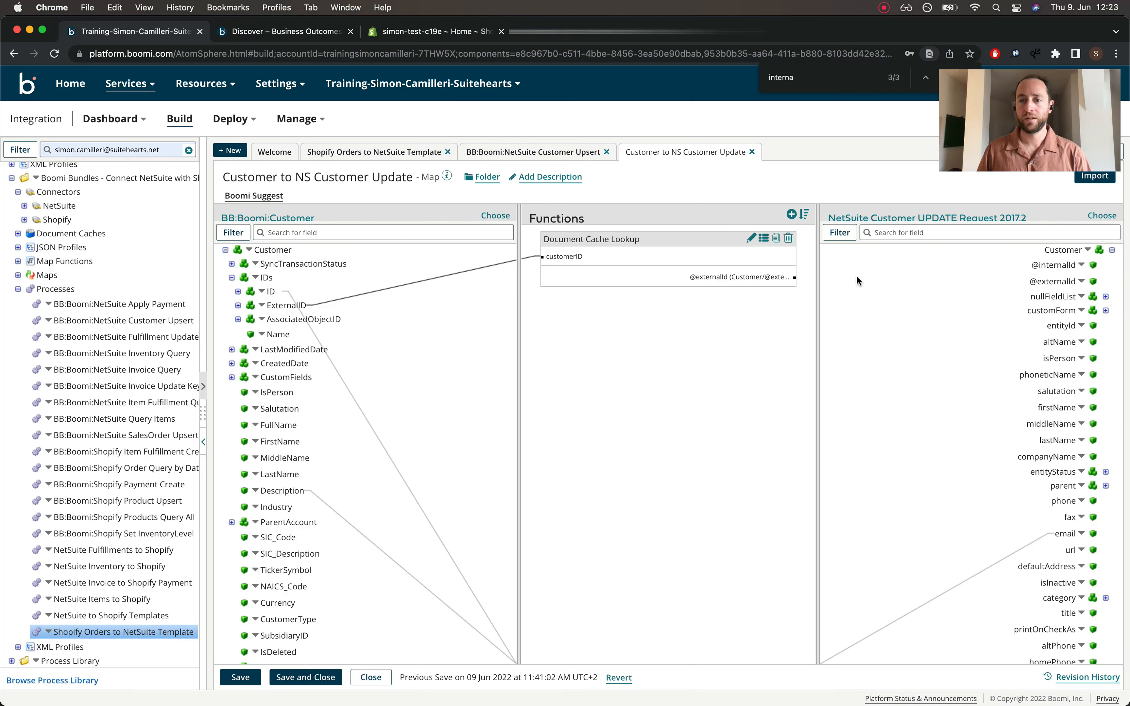
pyautogui.moveTo(794, 278); pyautogui.dragTo(1053, 281)
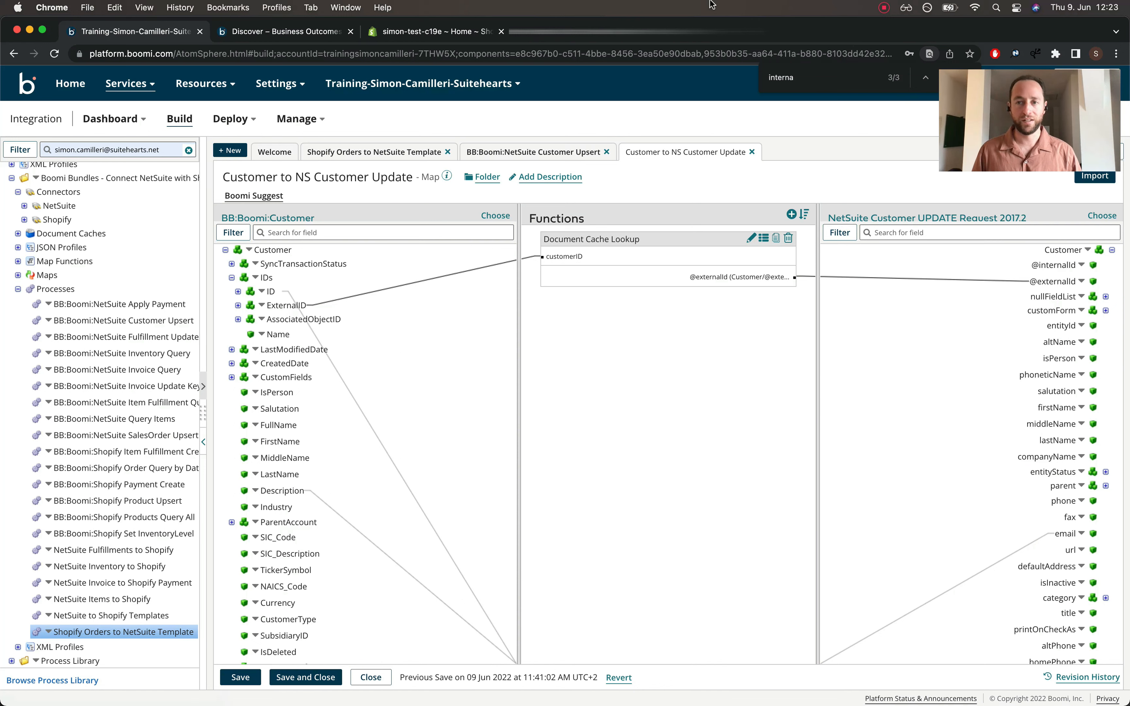
pyautogui.click(885, 10)
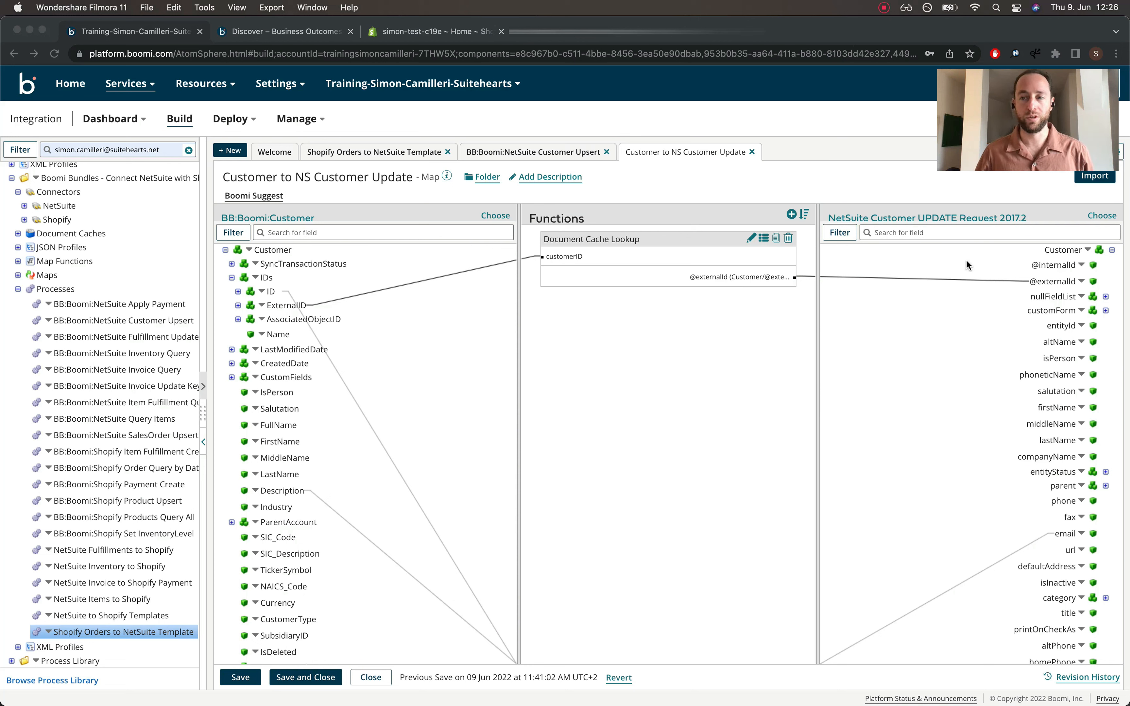
# Save and close the Customer to NS Customer Update map, and open the Customer to NS Customer Create map
pyautogui.click(317, 678)
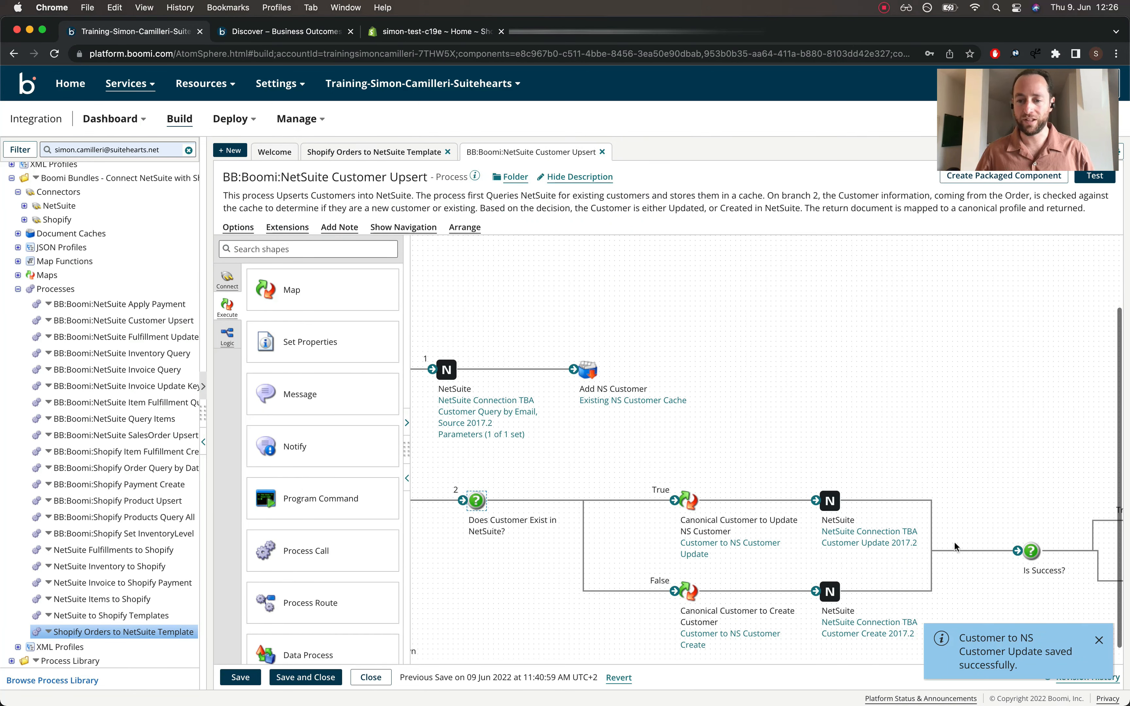
pyautogui.moveTo(851, 635)
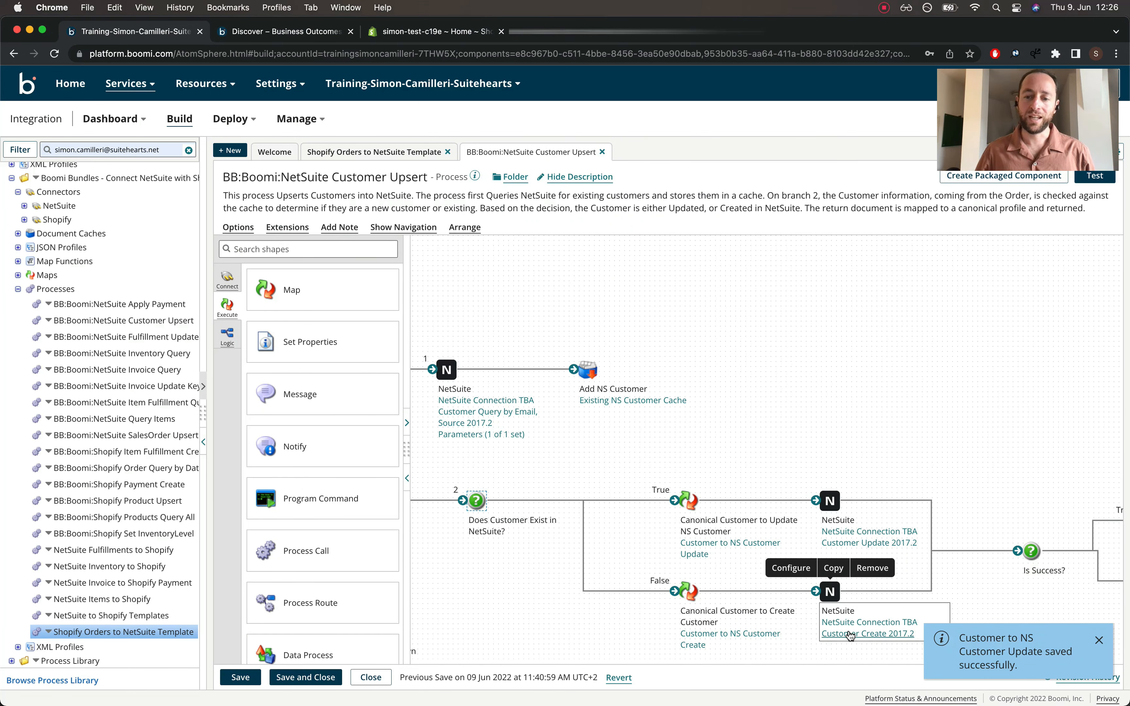
pyautogui.moveTo(703, 613)
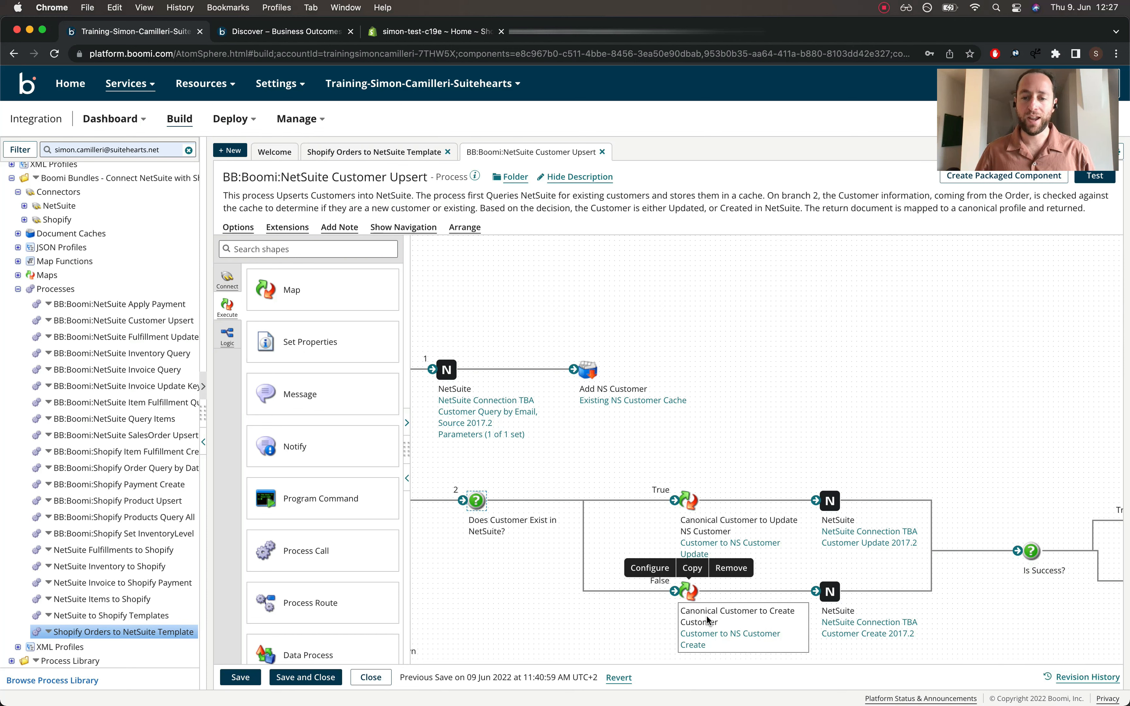
pyautogui.click(737, 640)
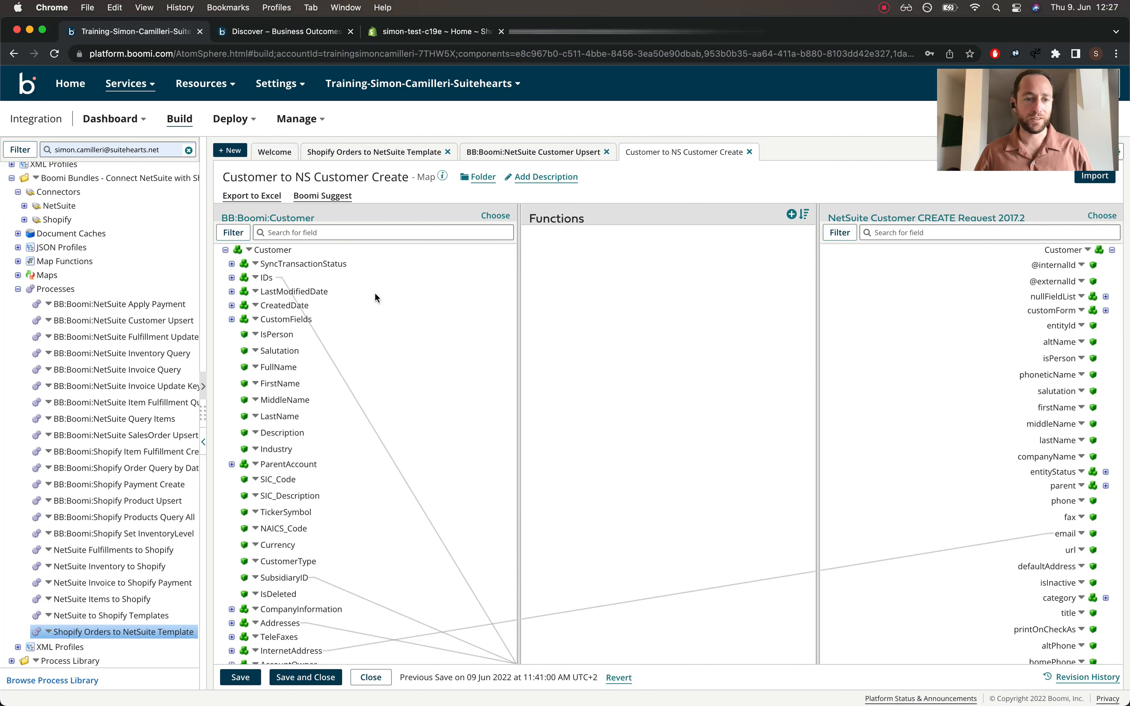
pyautogui.click(232, 278)
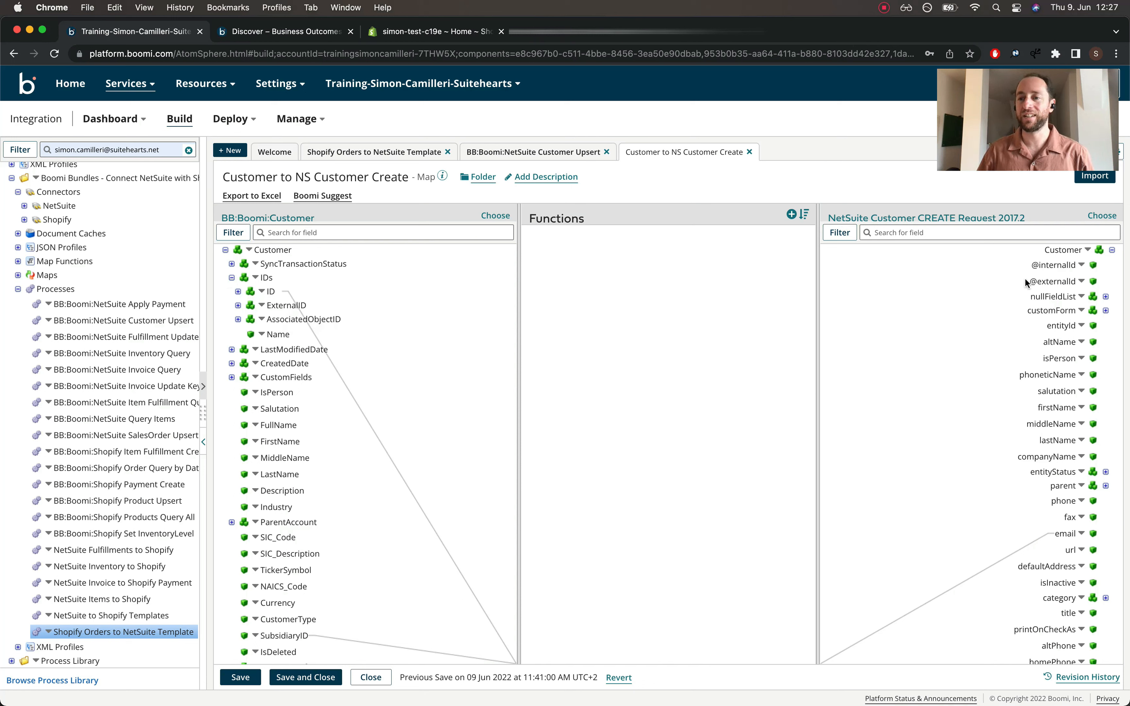
pyautogui.moveTo(280, 307); pyautogui.dragTo(1046, 282)
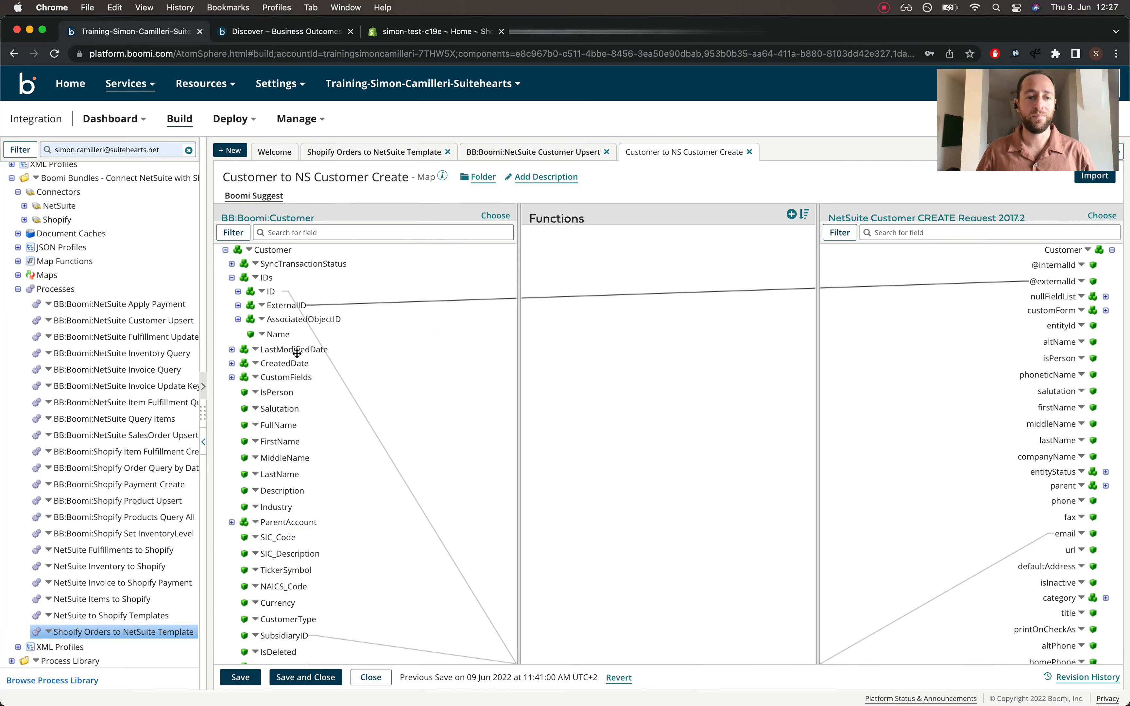
pyautogui.scroll(-5, 283, 327)
pyautogui.scroll(3, 283, 328)
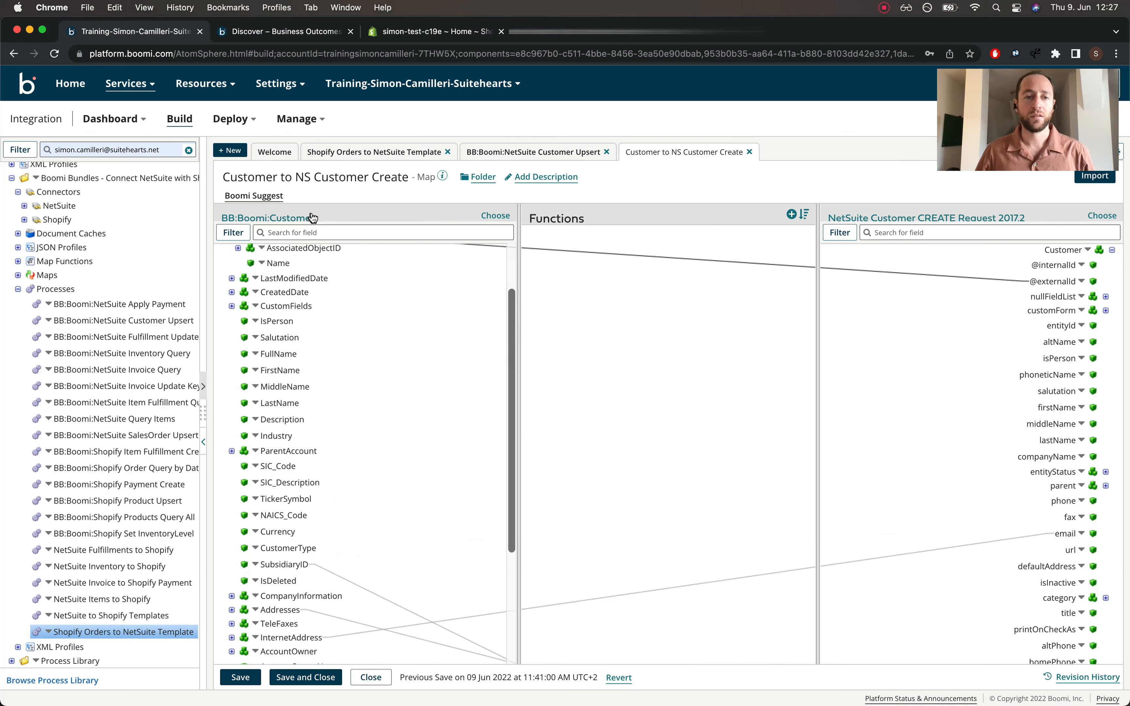
pyautogui.moveTo(281, 370); pyautogui.dragTo(1056, 408)
pyautogui.moveTo(279, 403); pyautogui.dragTo(279, 406)
pyautogui.moveTo(983, 493); pyautogui.dragTo(1058, 440)
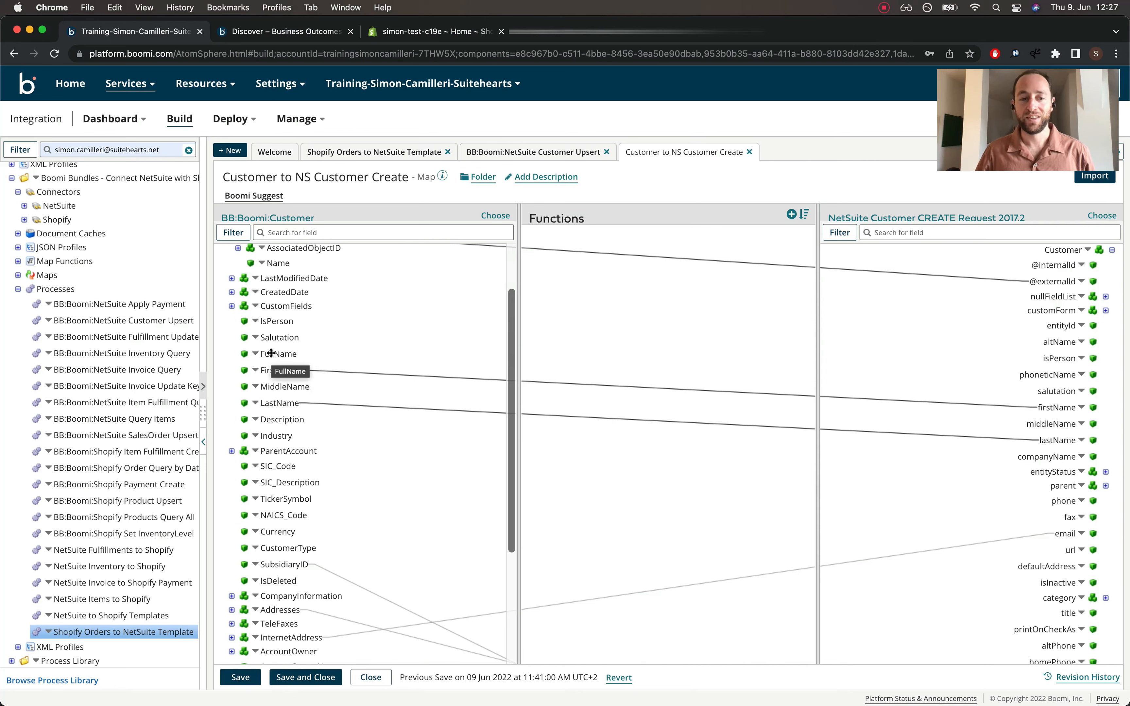
pyautogui.moveTo(271, 354); pyautogui.dragTo(1034, 453)
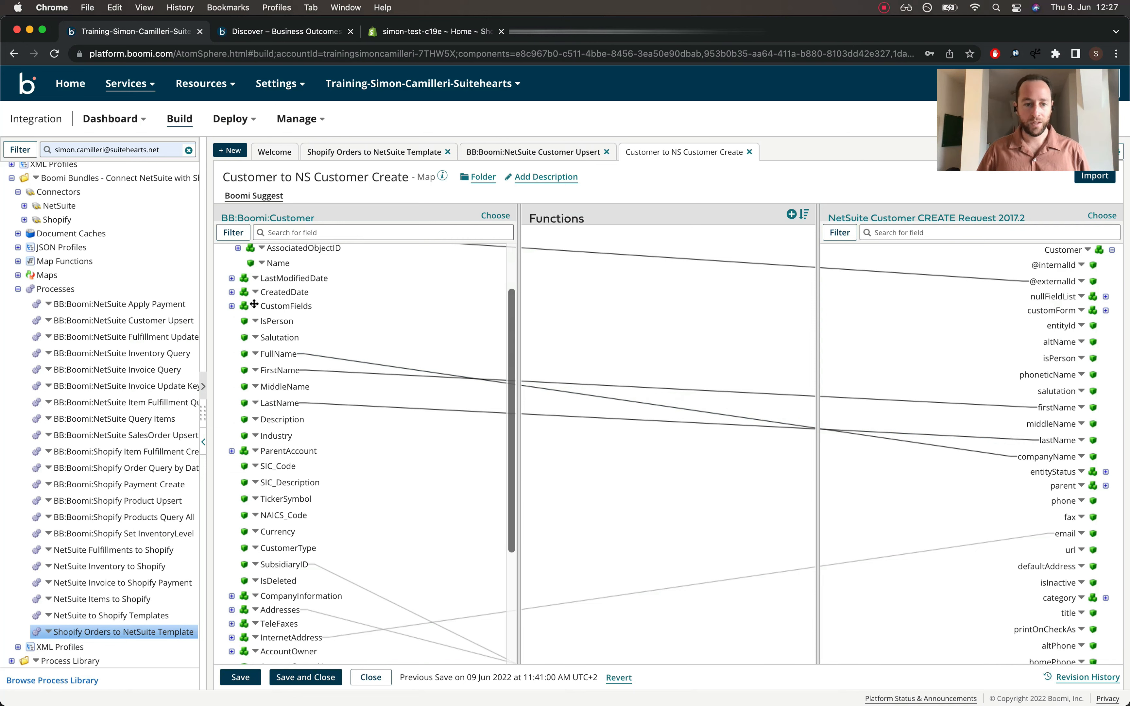
# Map CustomerType to category in the NetSuite Customer CREATE Request 2017.2 profile, and save and close the map
pyautogui.scroll(-6, 317, 352)
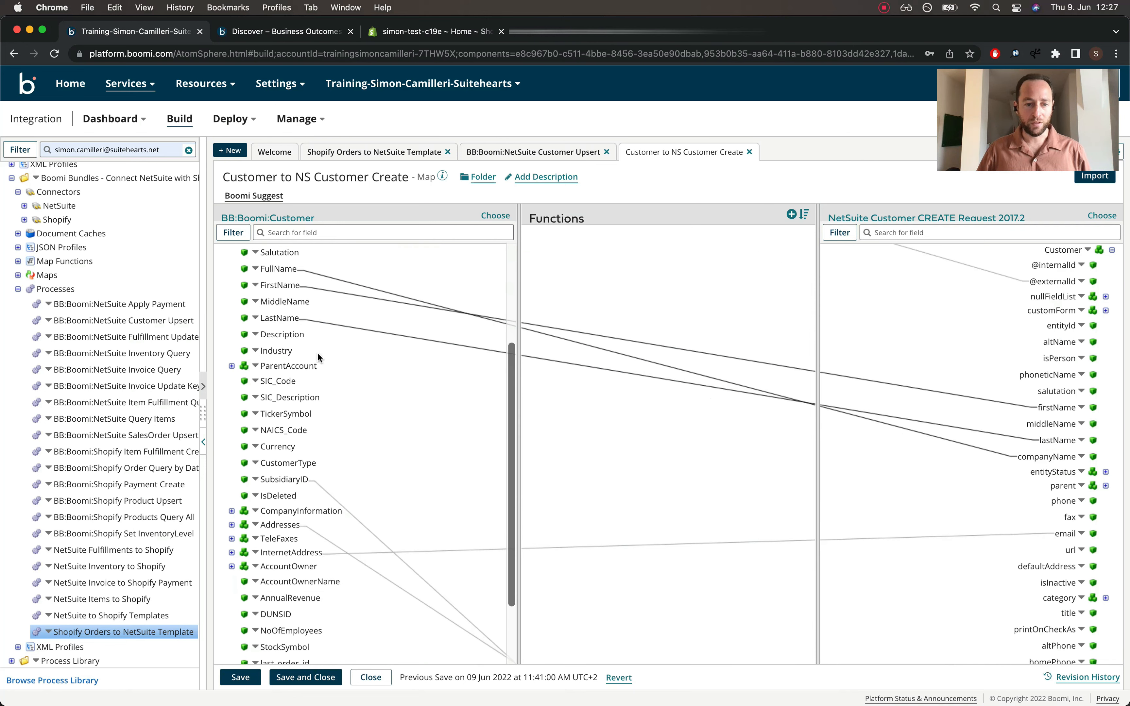
pyautogui.scroll(-12, 971, 596)
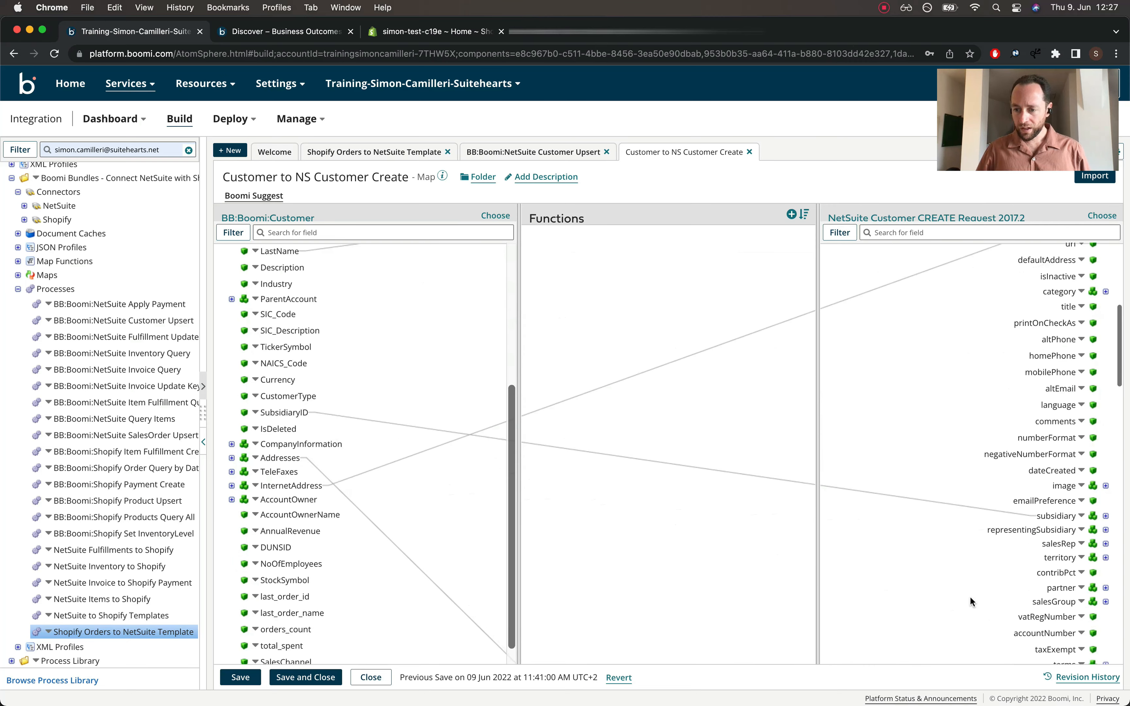
pyautogui.click(1105, 517)
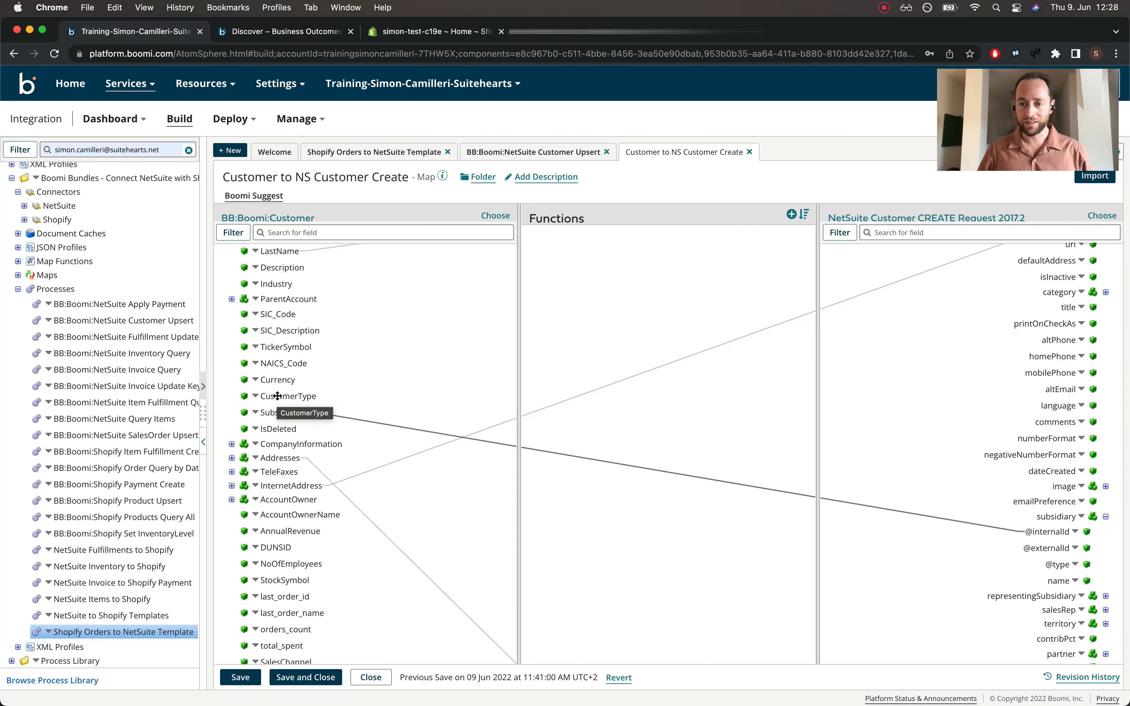
pyautogui.scroll(3, 951, 411)
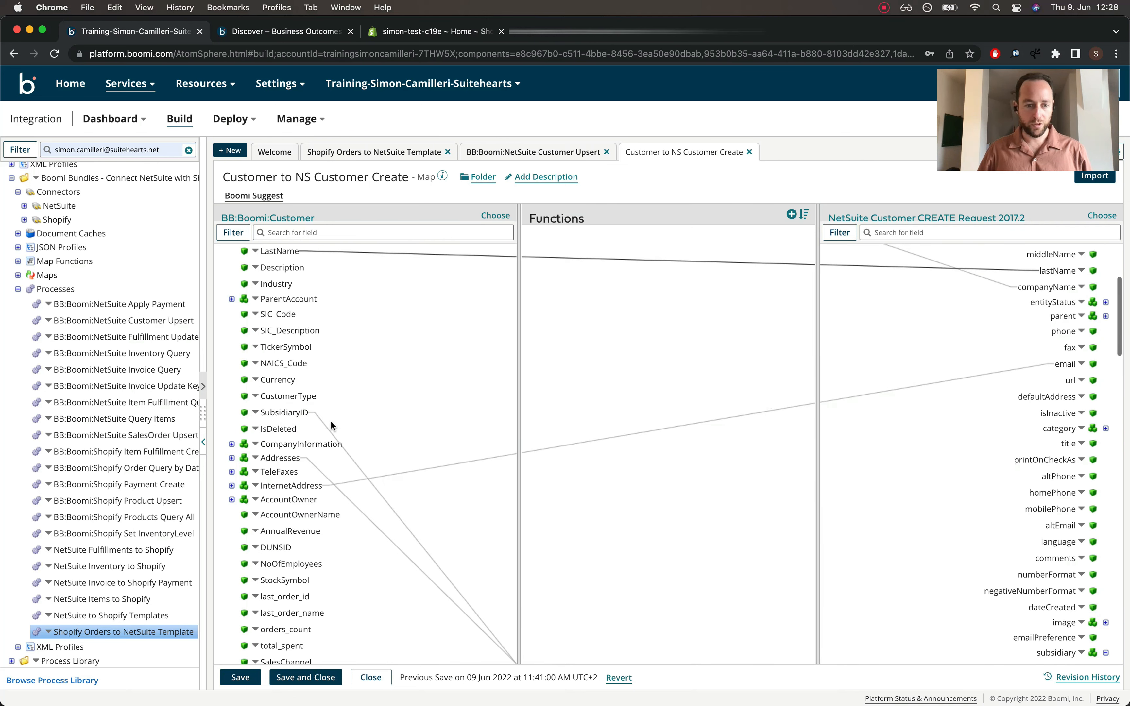
pyautogui.moveTo(277, 396); pyautogui.dragTo(1059, 429)
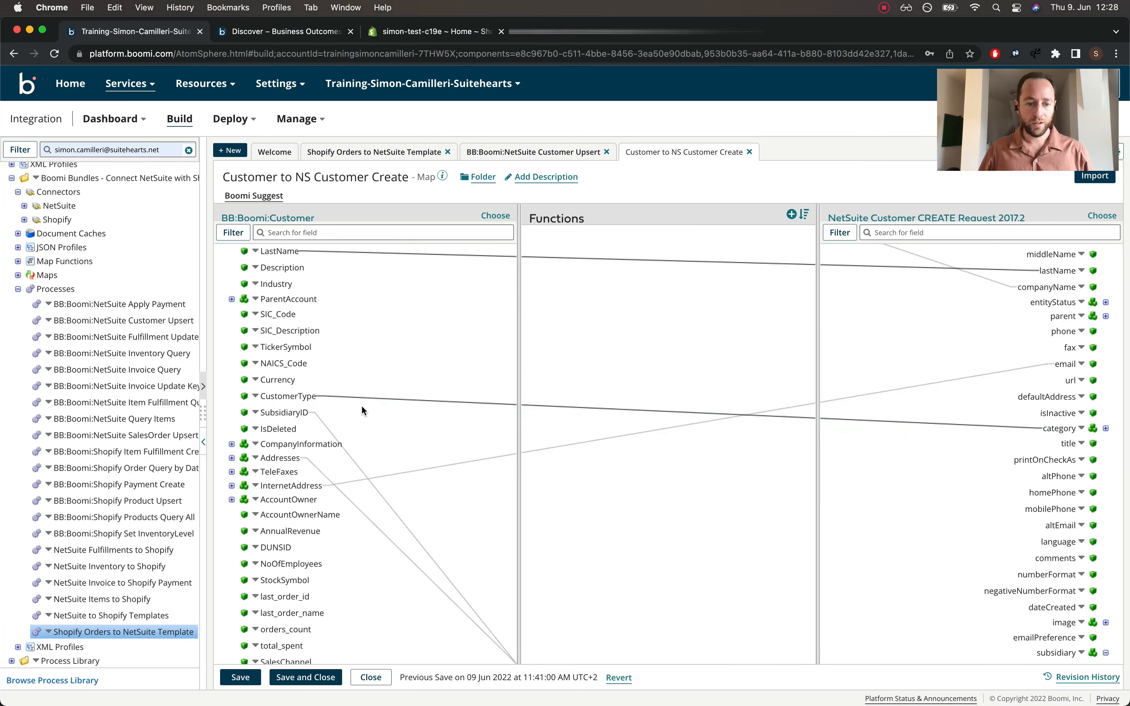
pyautogui.scroll(5, 362, 410)
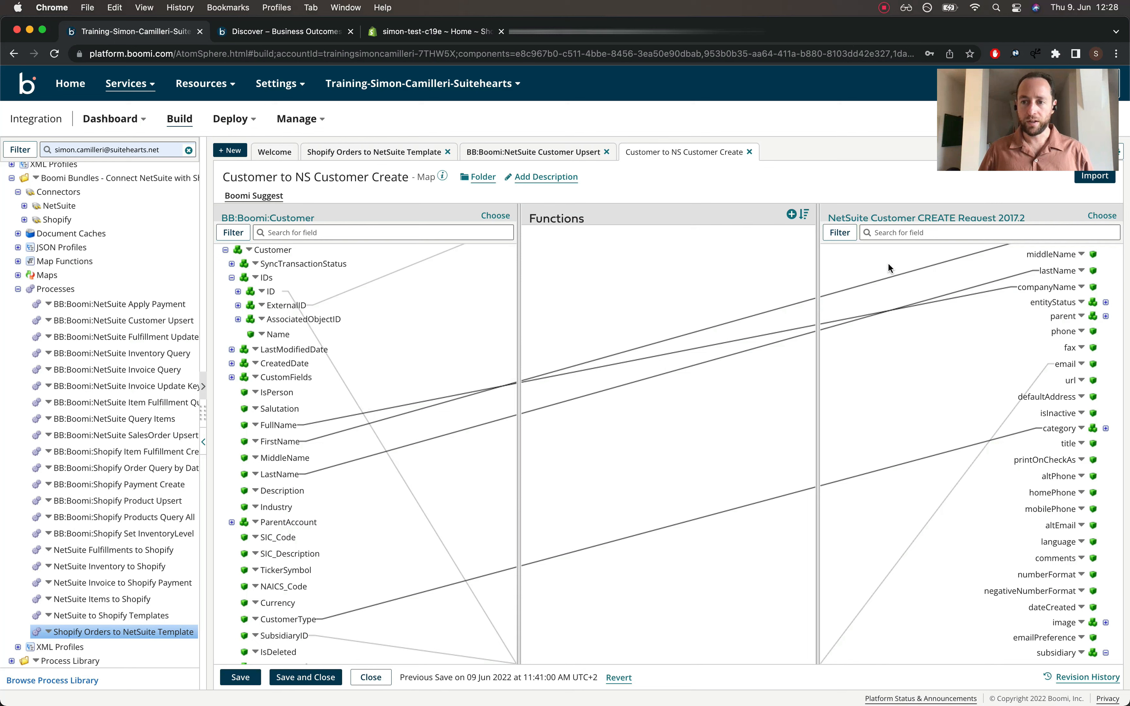
pyautogui.scroll(4, 978, 343)
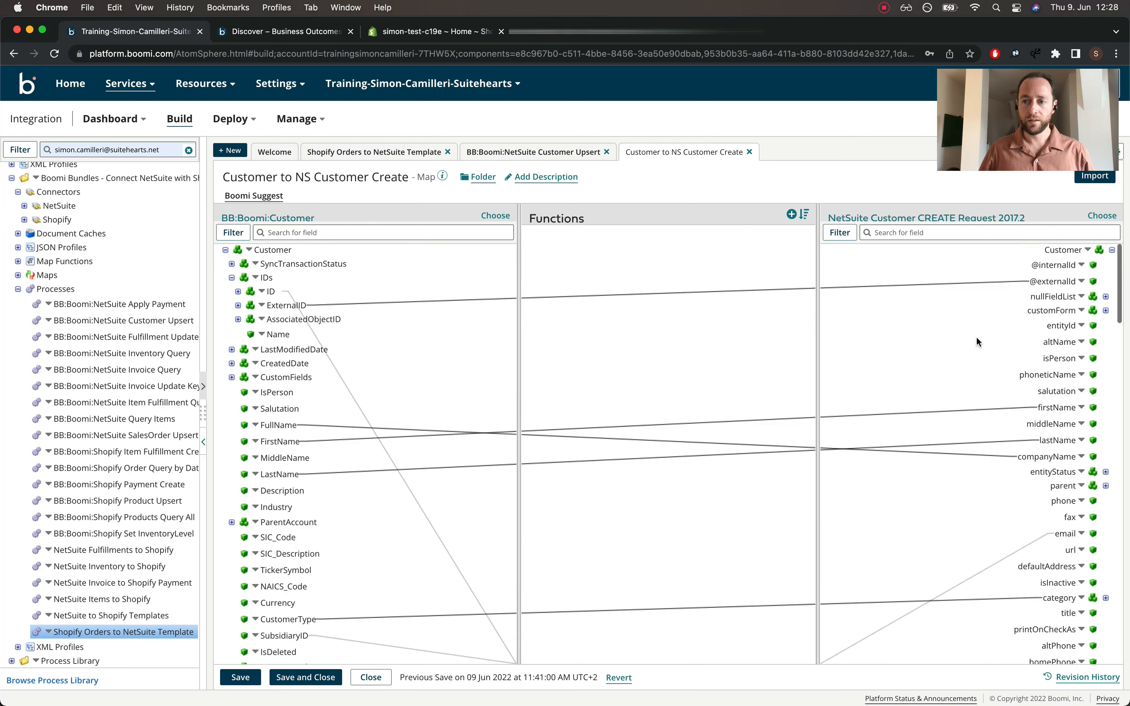
pyautogui.click(291, 678)
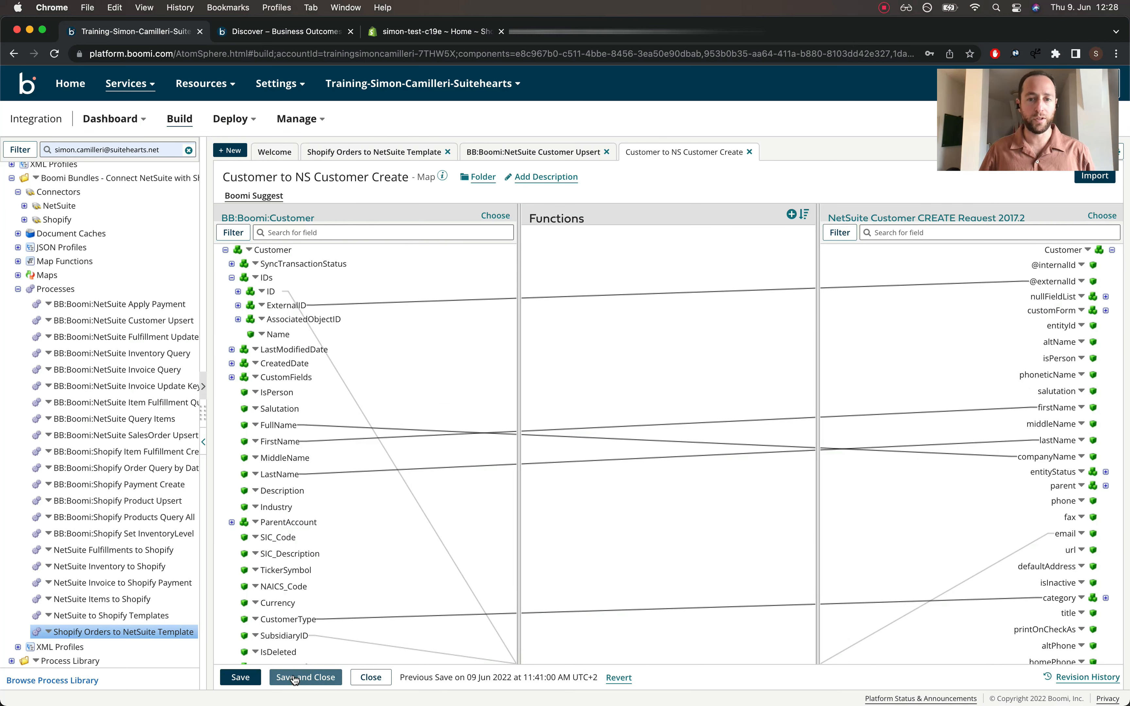
# Review the settings of the Is Success? decision shape in the customer upsert process
pyautogui.moveTo(677, 405)
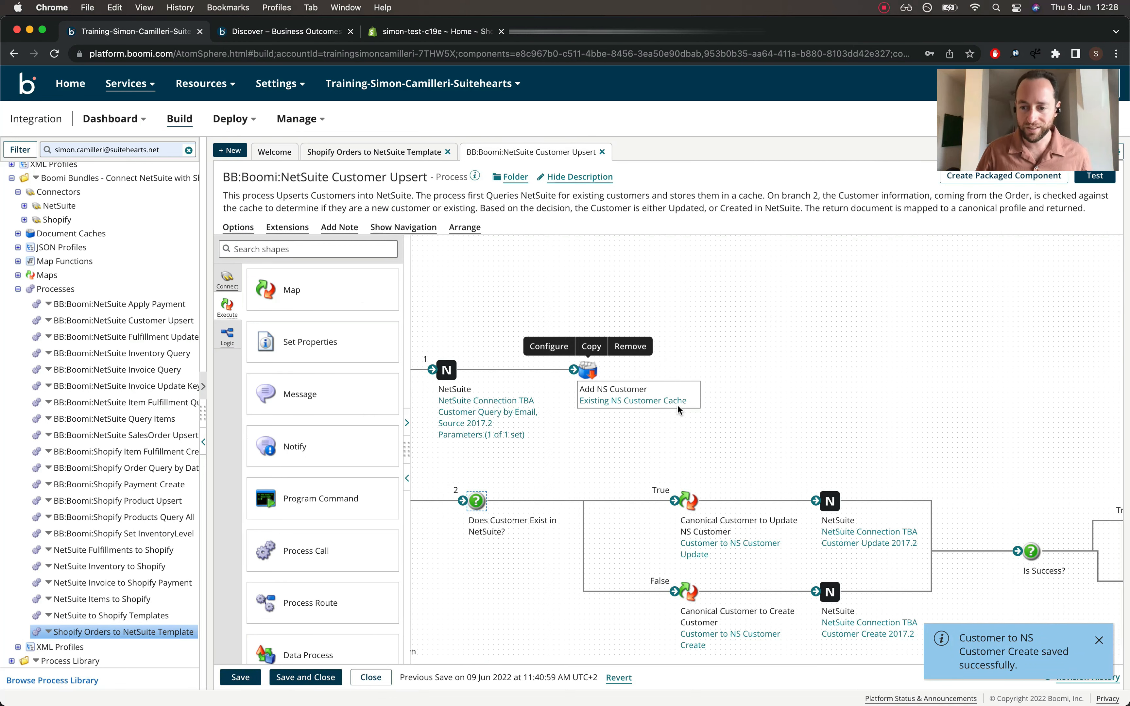
pyautogui.hscroll(5, 677, 405)
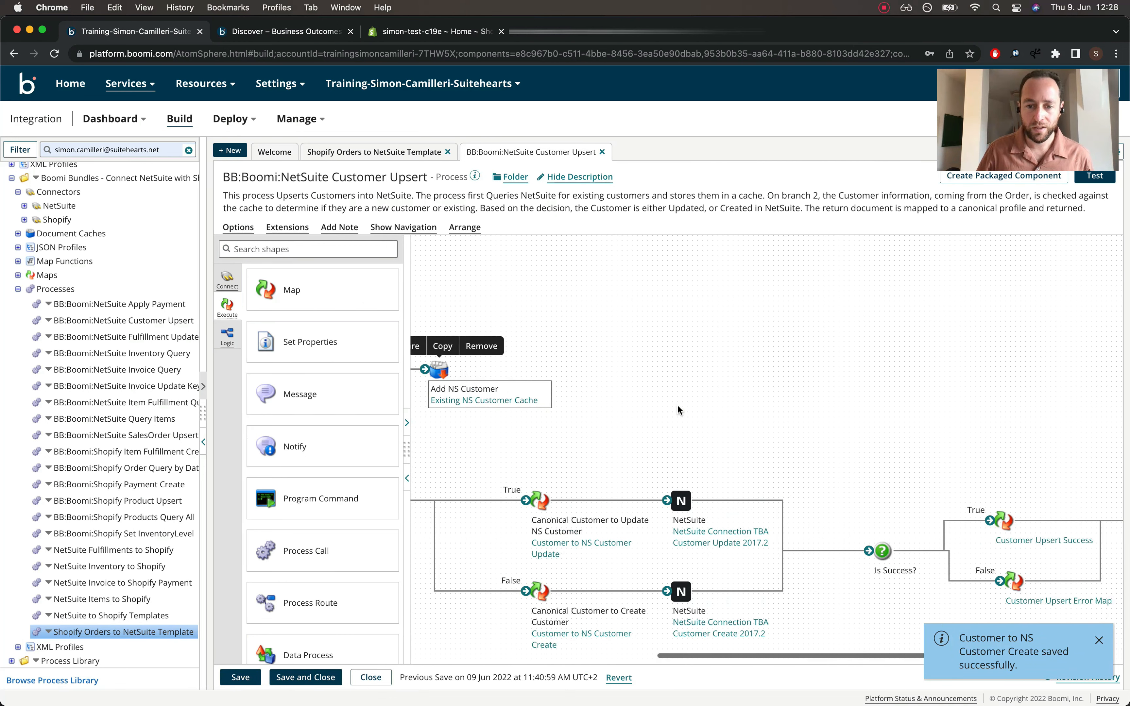
pyautogui.hscroll(2, 678, 405)
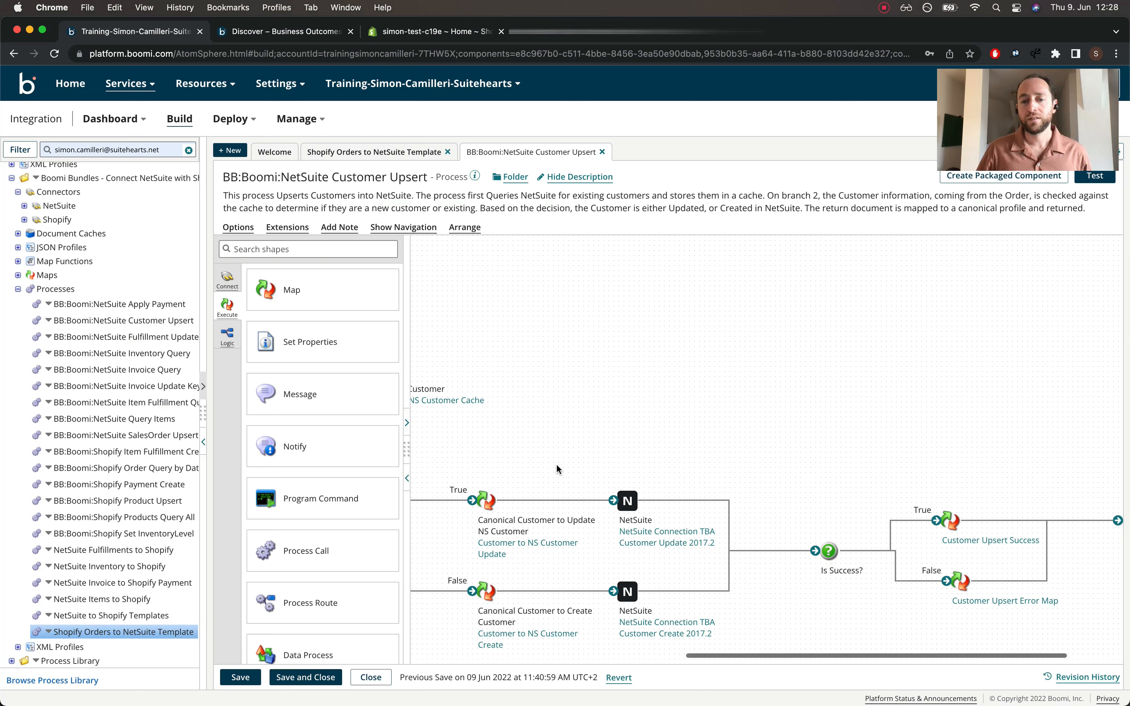
pyautogui.hscroll(-2, 556, 464)
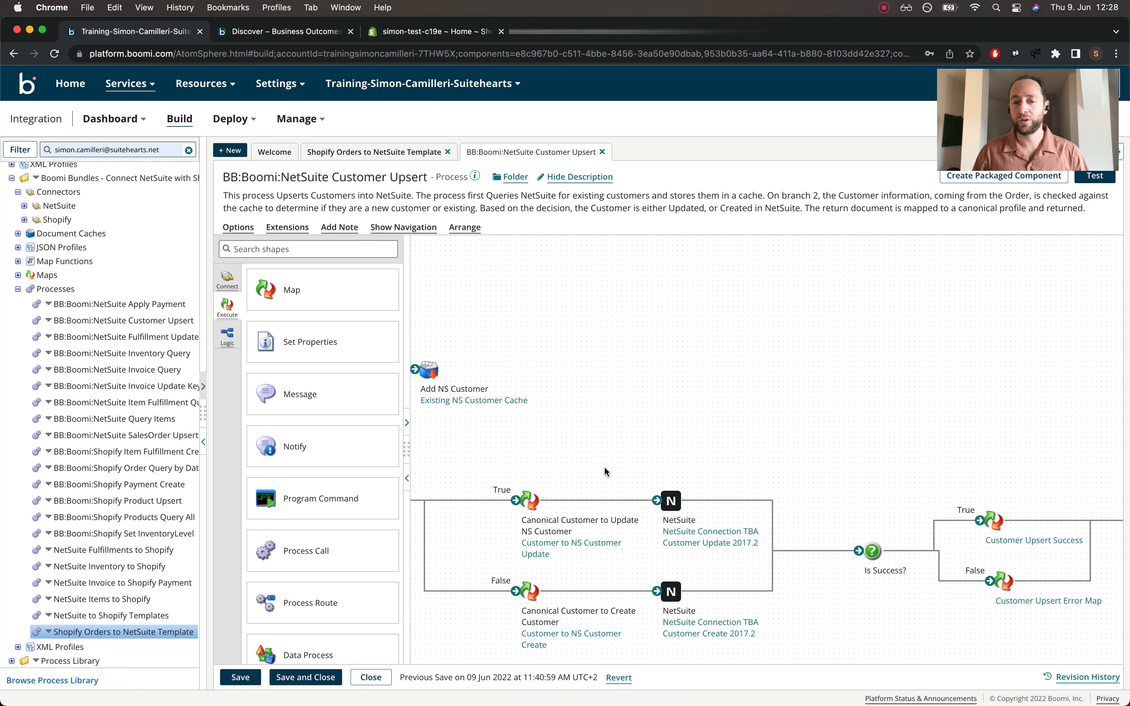
pyautogui.doubleClick(873, 550)
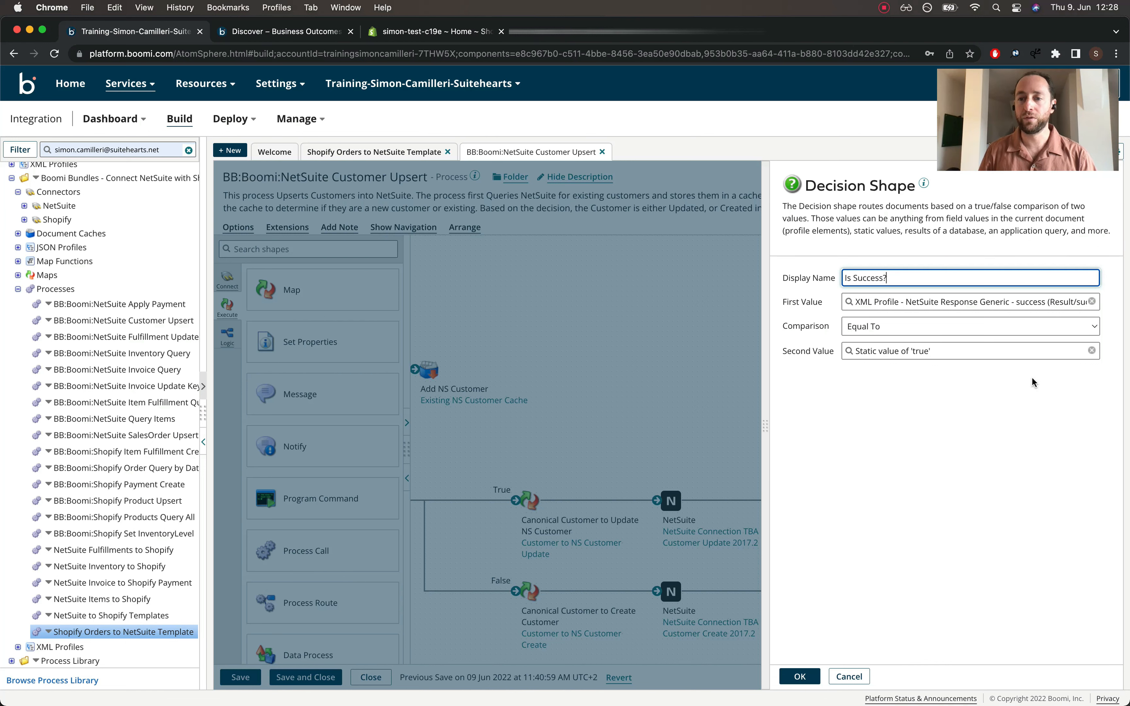
pyautogui.click(799, 676)
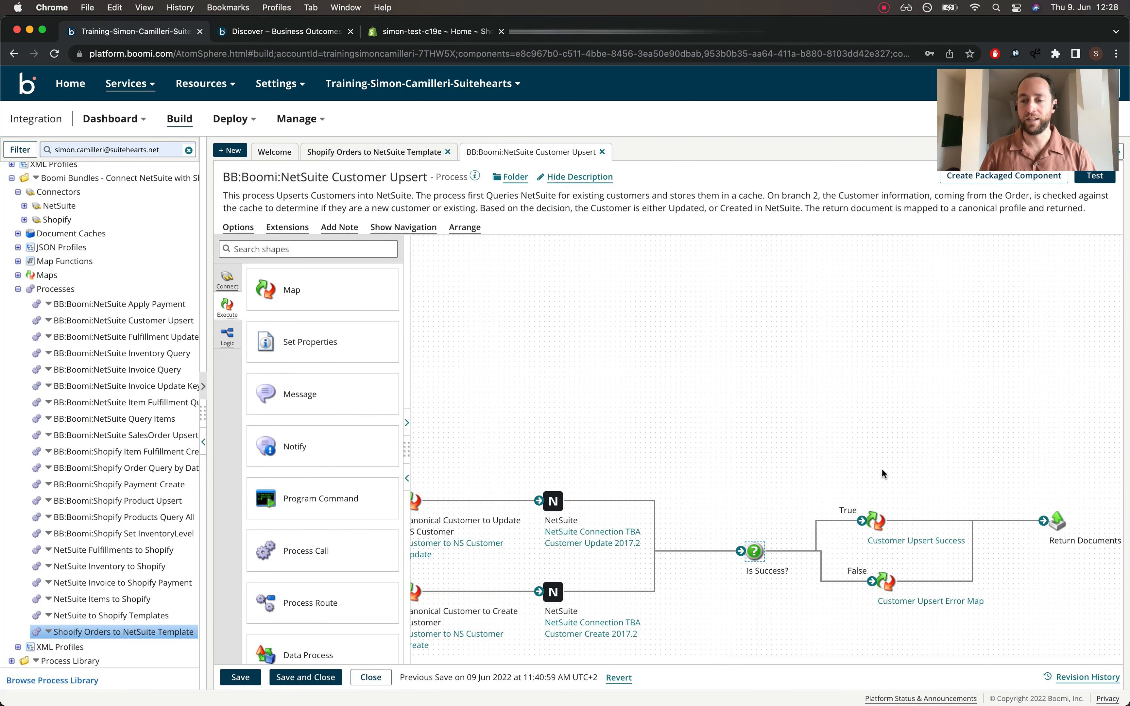
# Open the Customer Upsert Success map and map the response's id to AssociatedObjectID under IDs
pyautogui.click(900, 541)
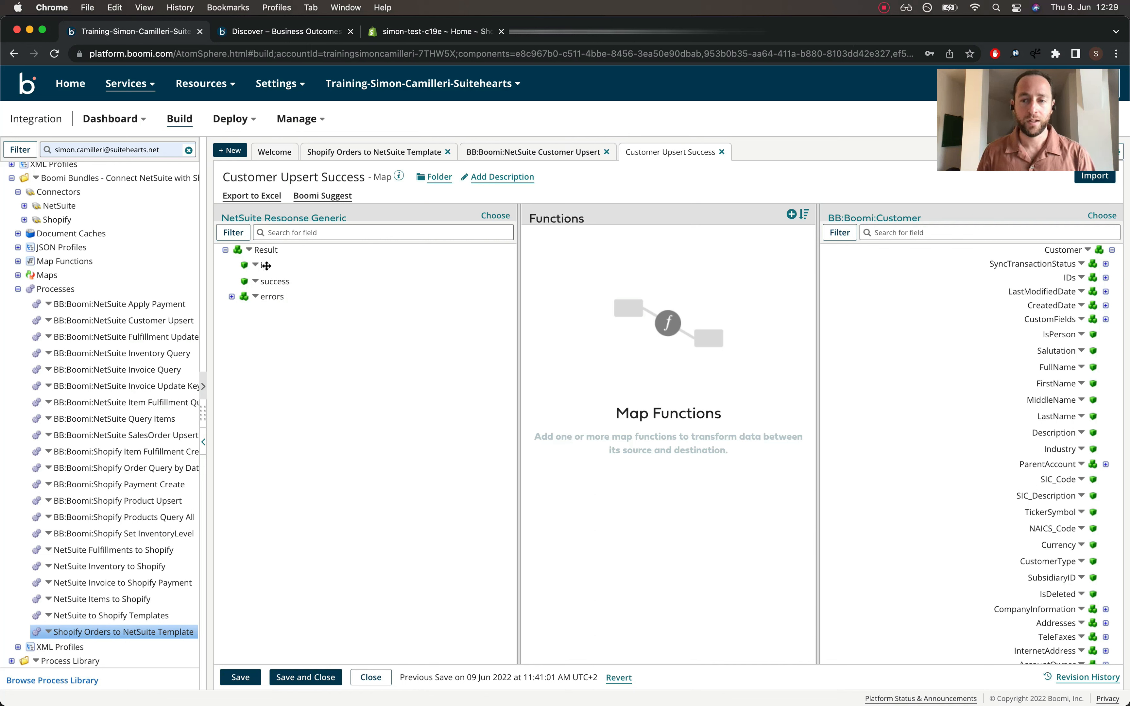
pyautogui.click(1106, 277)
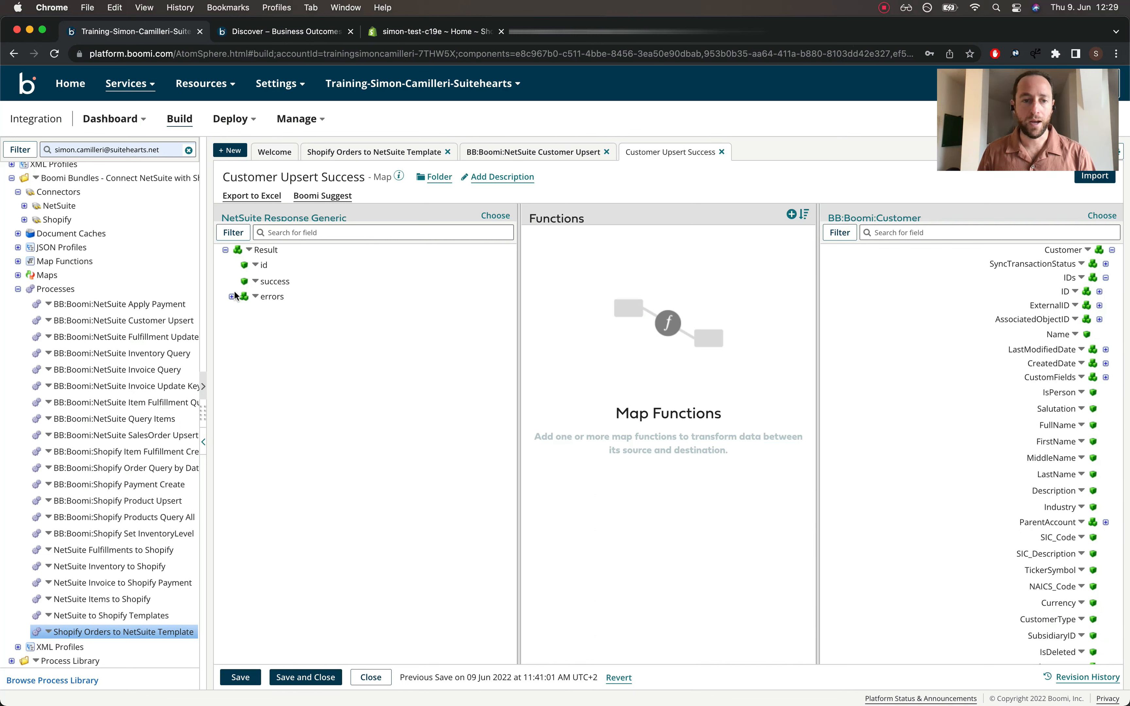
pyautogui.moveTo(265, 266); pyautogui.dragTo(1036, 324)
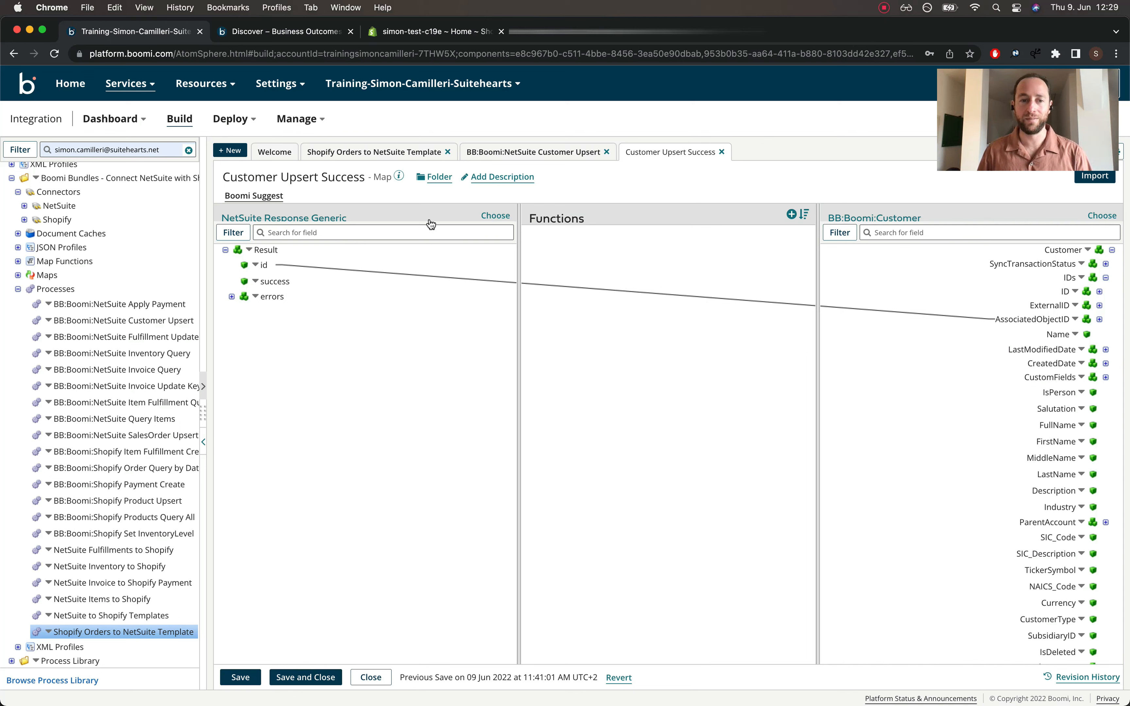
# Start adding a map function and choose Connector Call from the Connector category
pyautogui.click(792, 216)
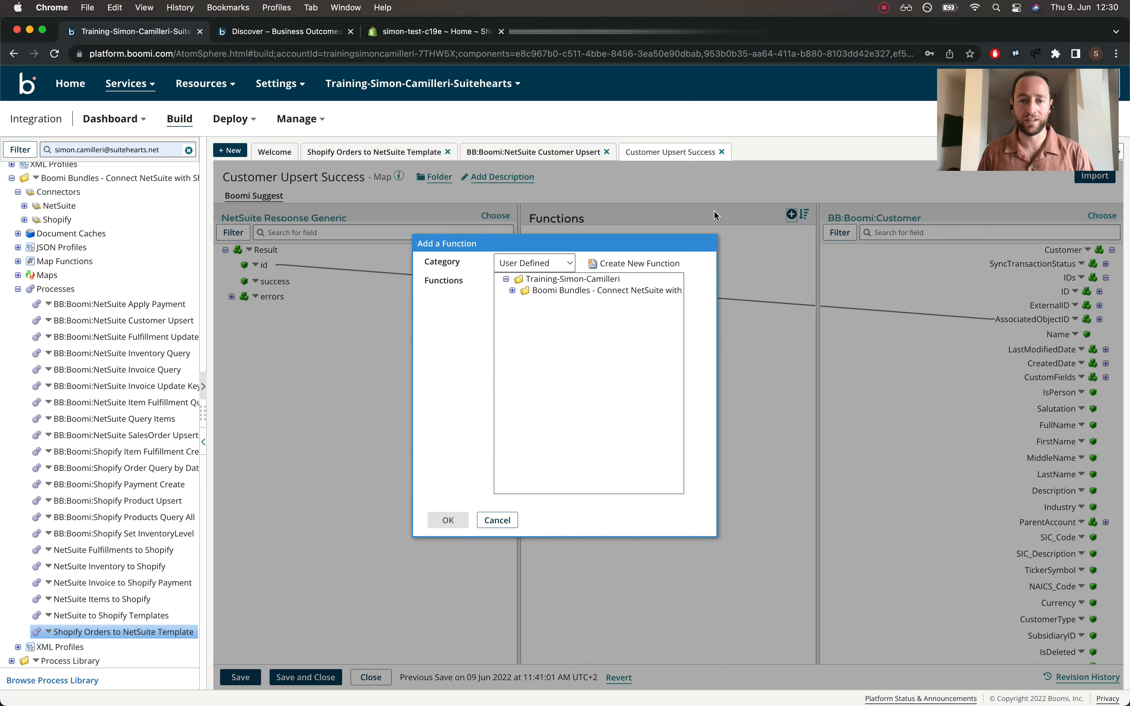
pyautogui.click(538, 263)
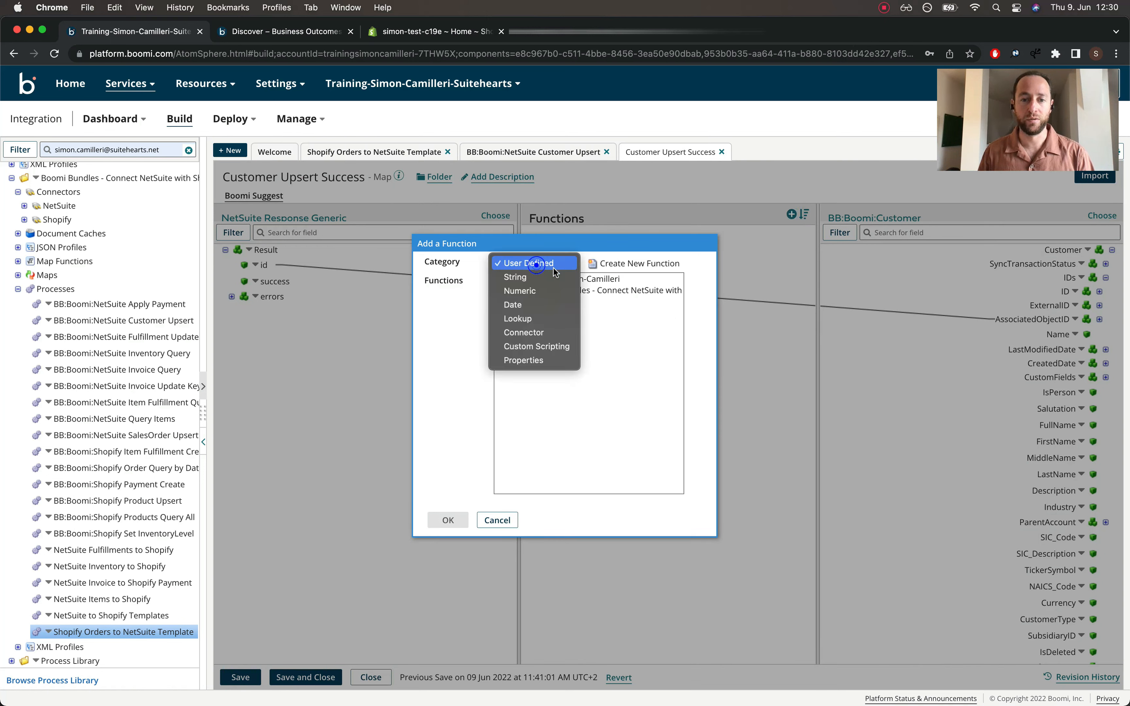
pyautogui.click(524, 333)
pyautogui.click(532, 280)
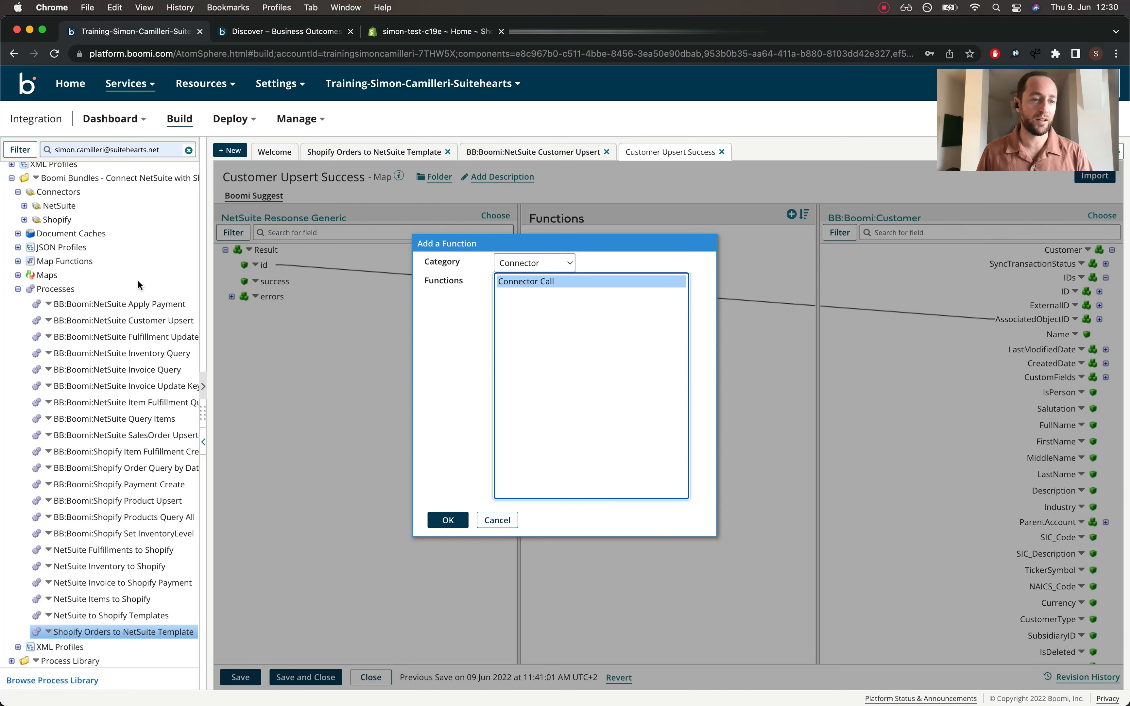
# Widen the component explorer and list the NetSuite connector operations of the Connect NetSuite with Shopify bundle
pyautogui.moveTo(203, 311); pyautogui.dragTo(273, 313)
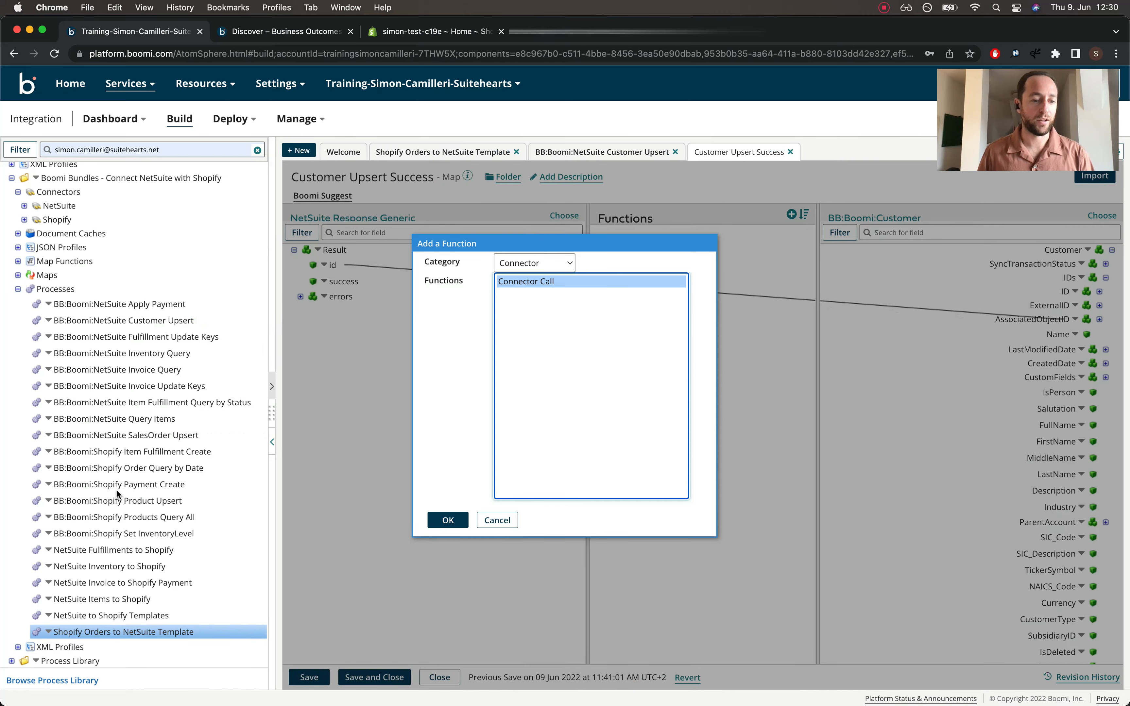
pyautogui.click(18, 290)
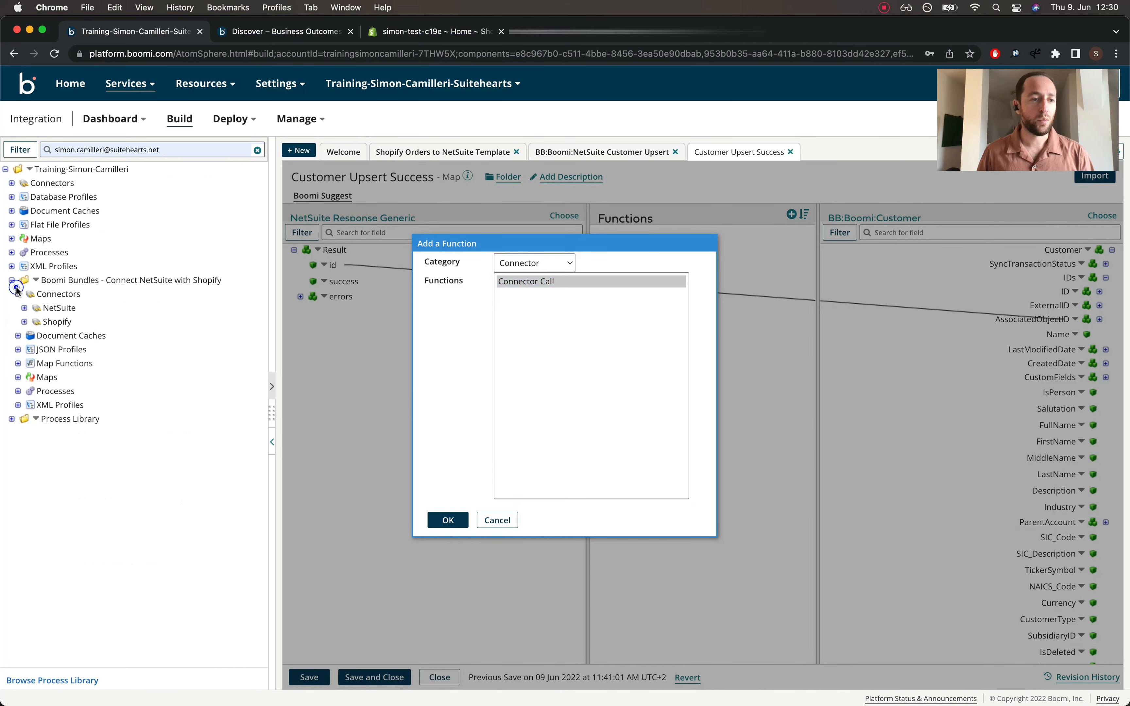
pyautogui.click(24, 308)
pyautogui.click(30, 352)
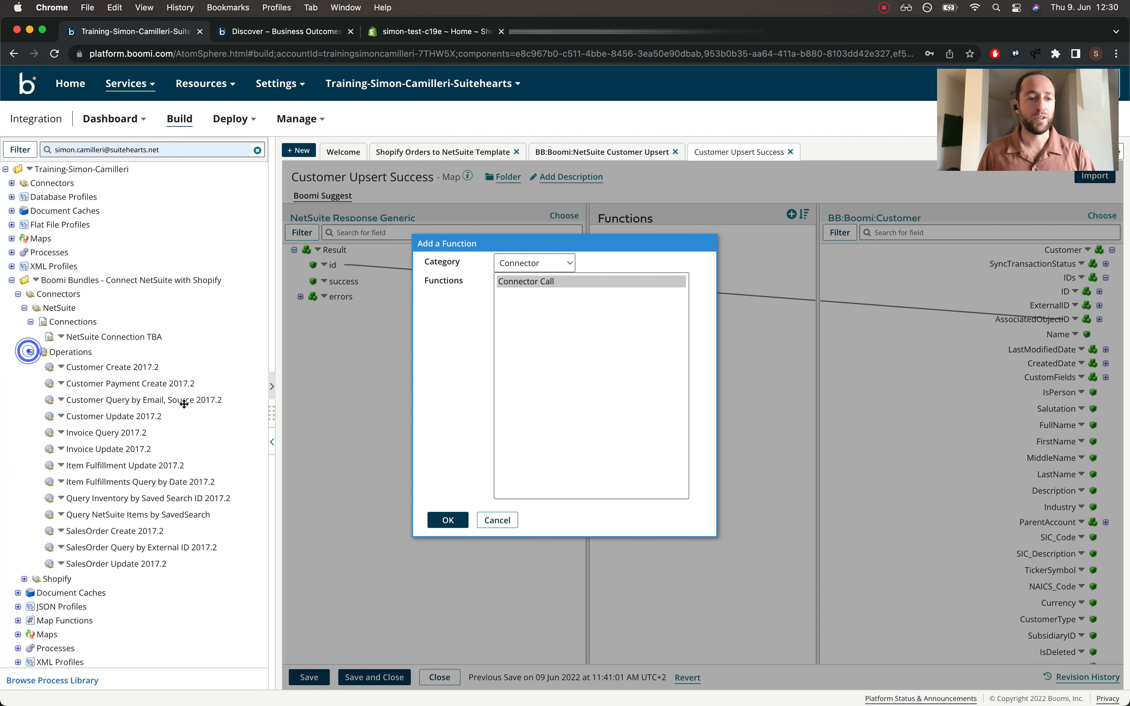
# Copy the Customer Query by Email, Source 2017.2 operation within the bundle under the name Customer Query by Id, Source 2017.2
pyautogui.click(135, 401)
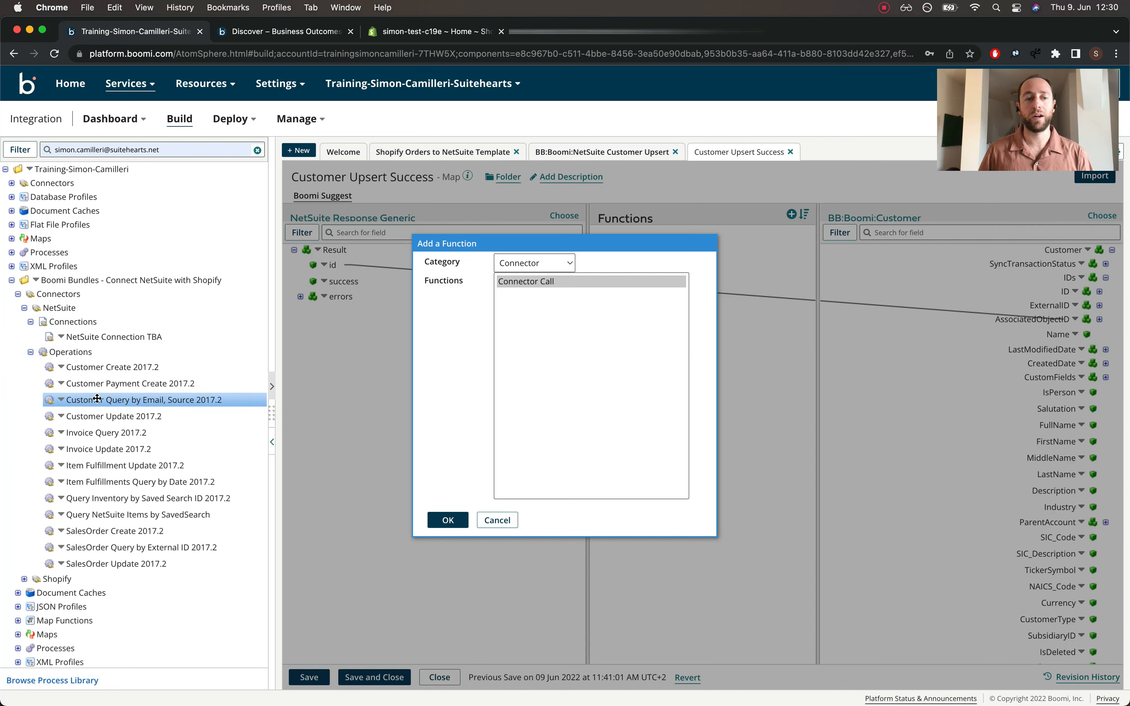
pyautogui.click(63, 401)
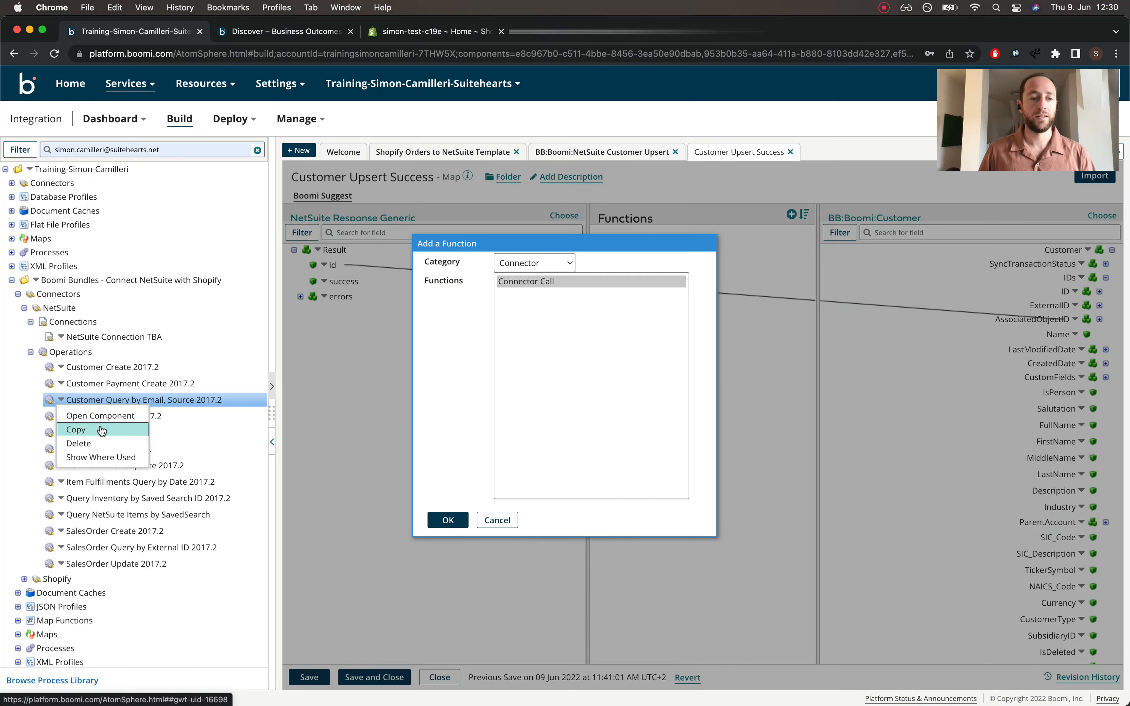
pyautogui.click(100, 427)
pyautogui.tripleClick(606, 329)
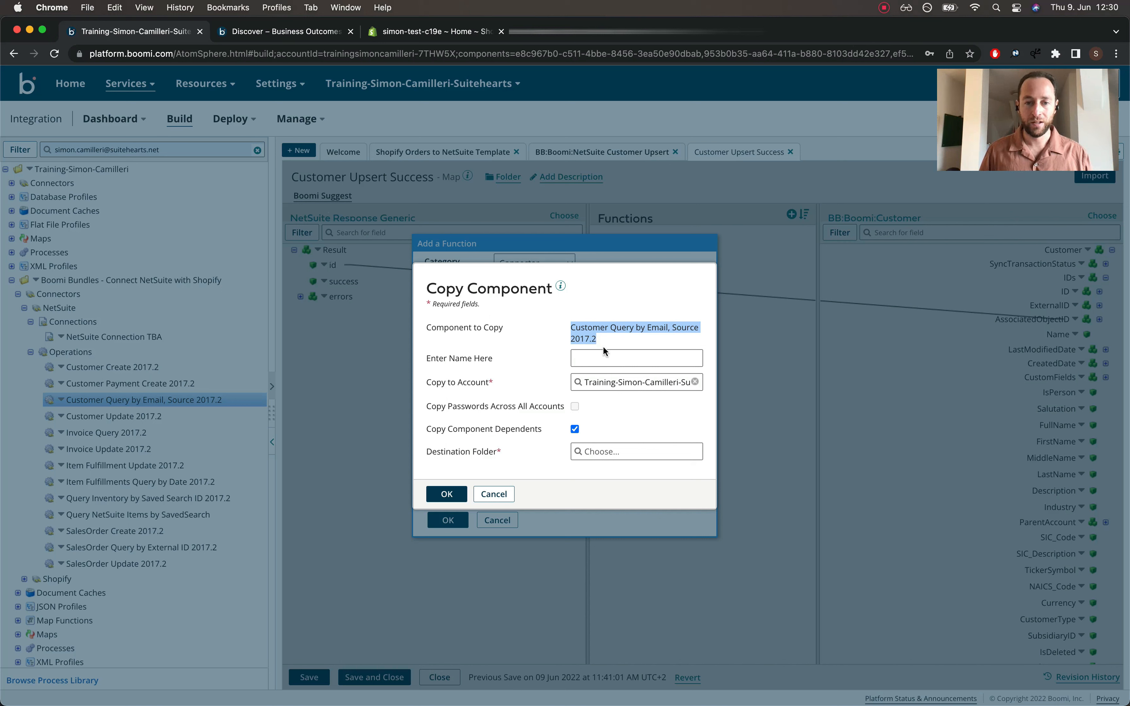
pyautogui.click(603, 358)
pyautogui.press('super+v')
pyautogui.doubleClick(636, 358)
pyautogui.press('BackSpace')
pyautogui.write('Id')
pyautogui.click(596, 452)
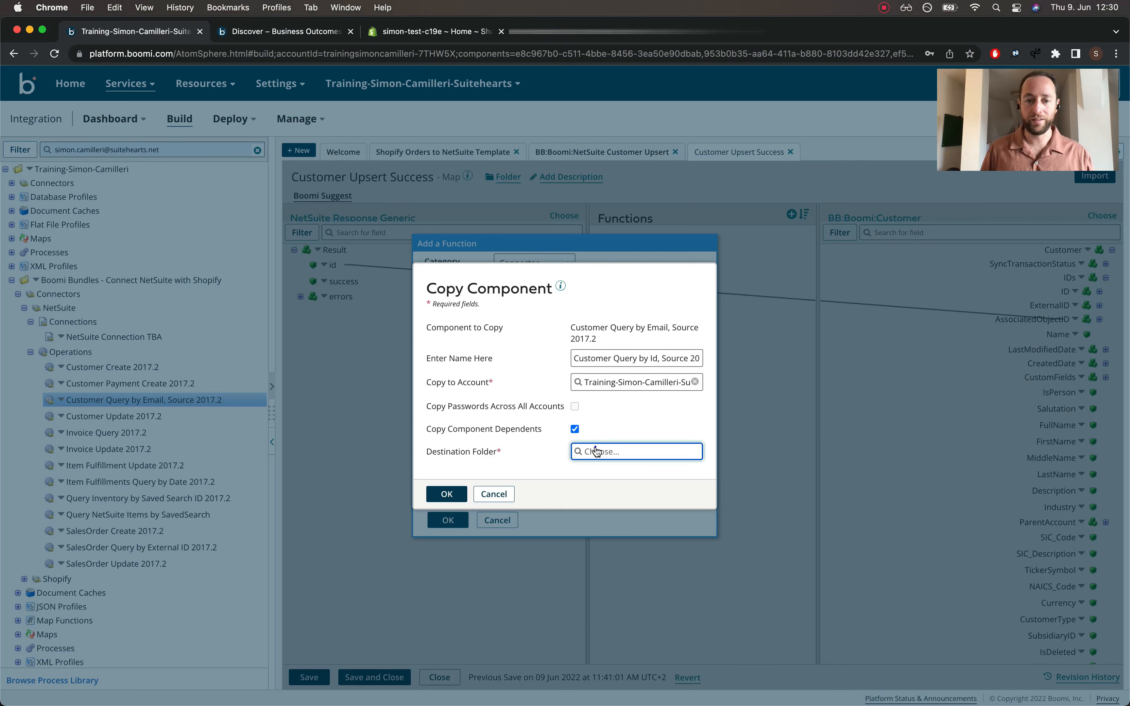
pyautogui.click(622, 501)
pyautogui.click(446, 494)
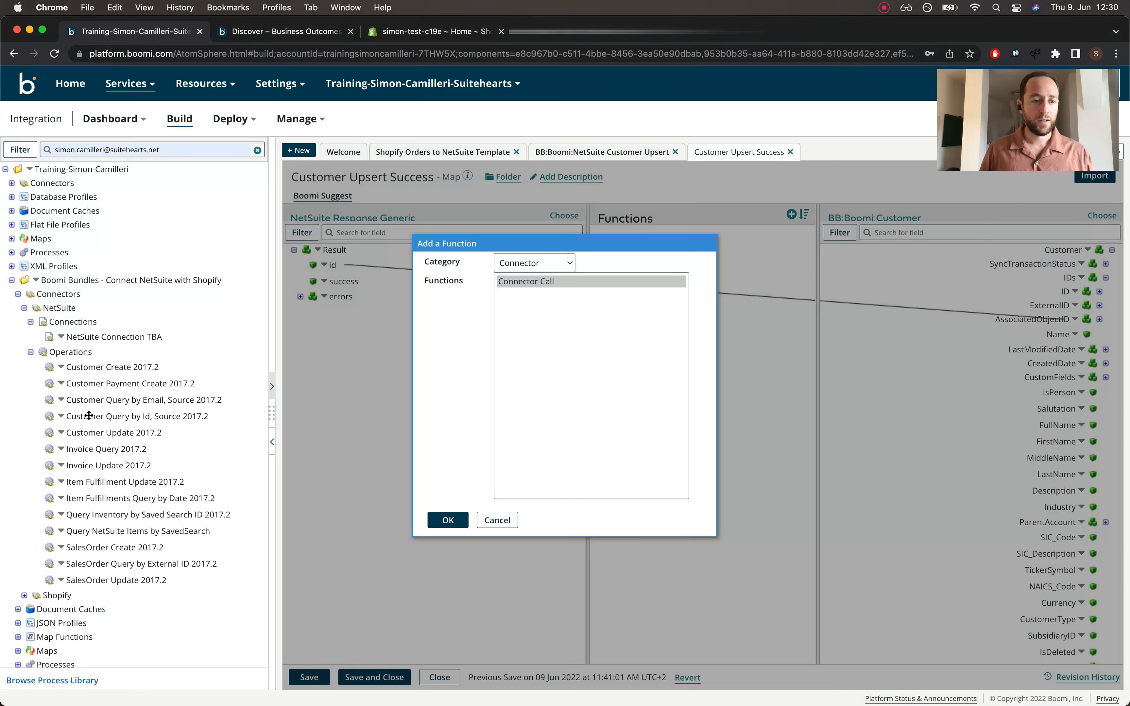
# Open the Customer Query by Id, Source 2017.2 operation and make sure externalId is included in its Customer fields
pyautogui.click(89, 416)
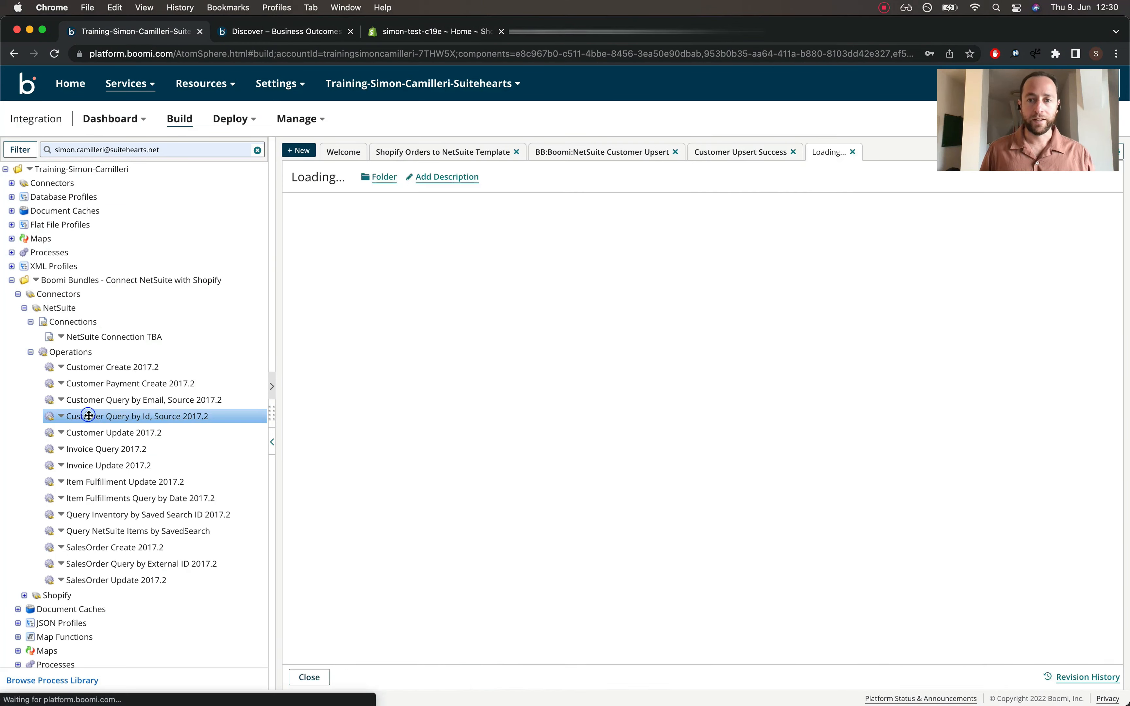
pyautogui.click(463, 483)
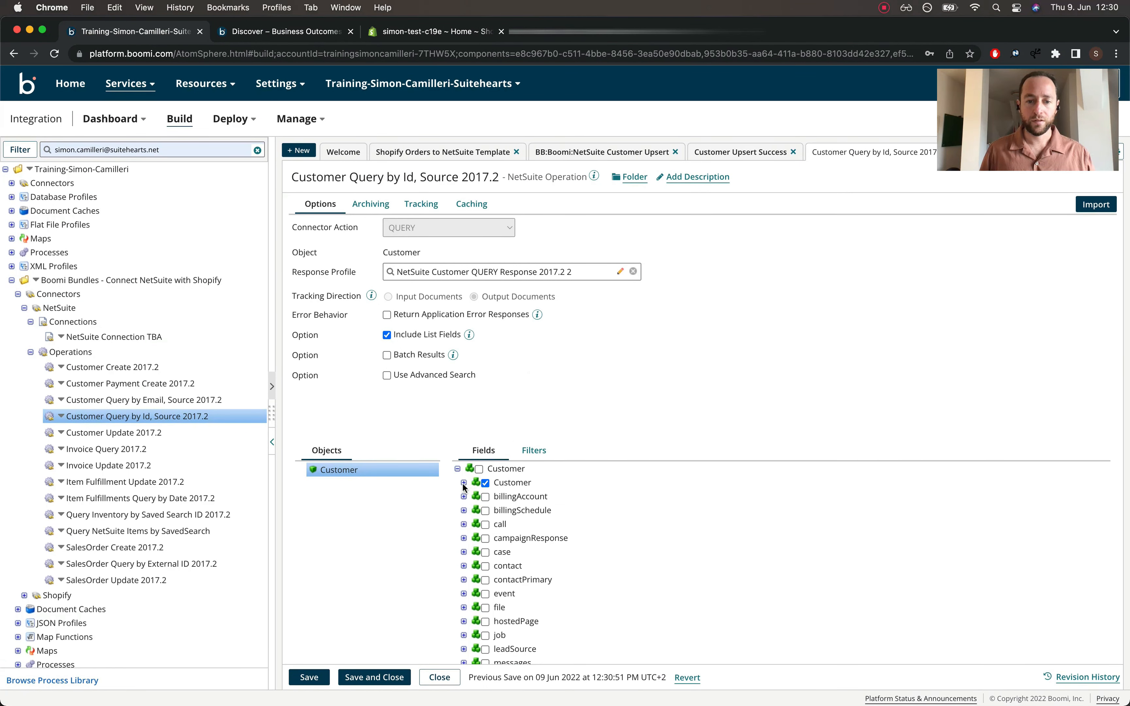
pyautogui.press('cmd+f')
pyautogui.write('internal')
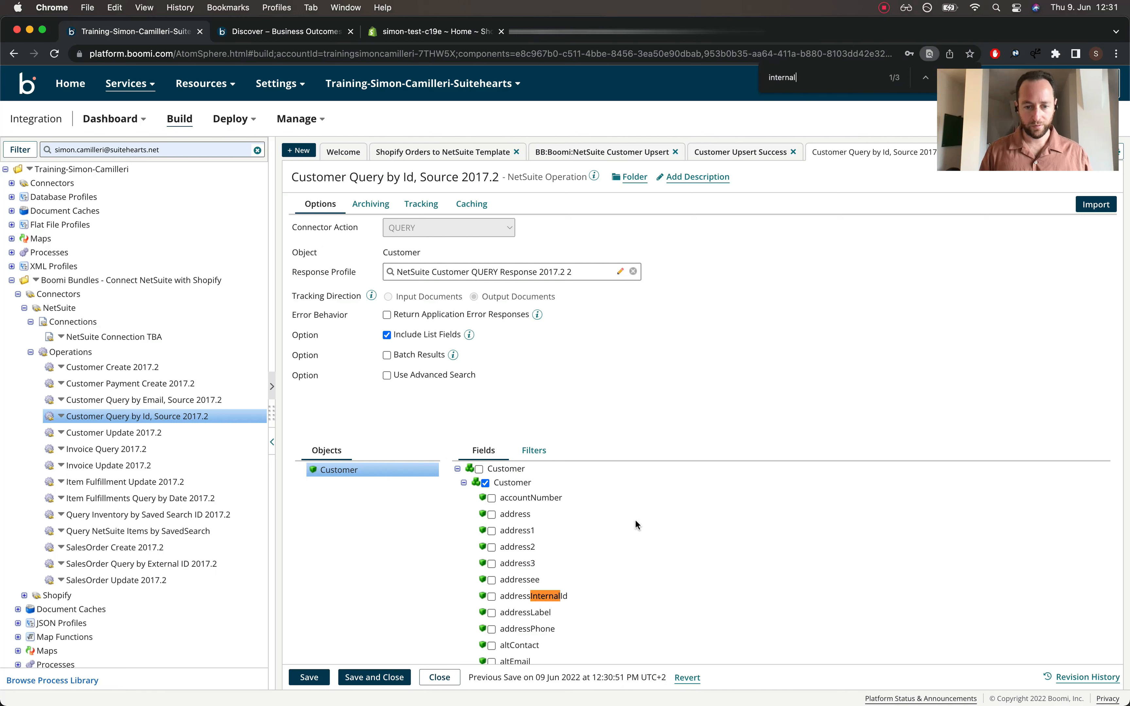
pyautogui.press('Return')
pyautogui.press('cmd+a')
pyautogui.write('ec')
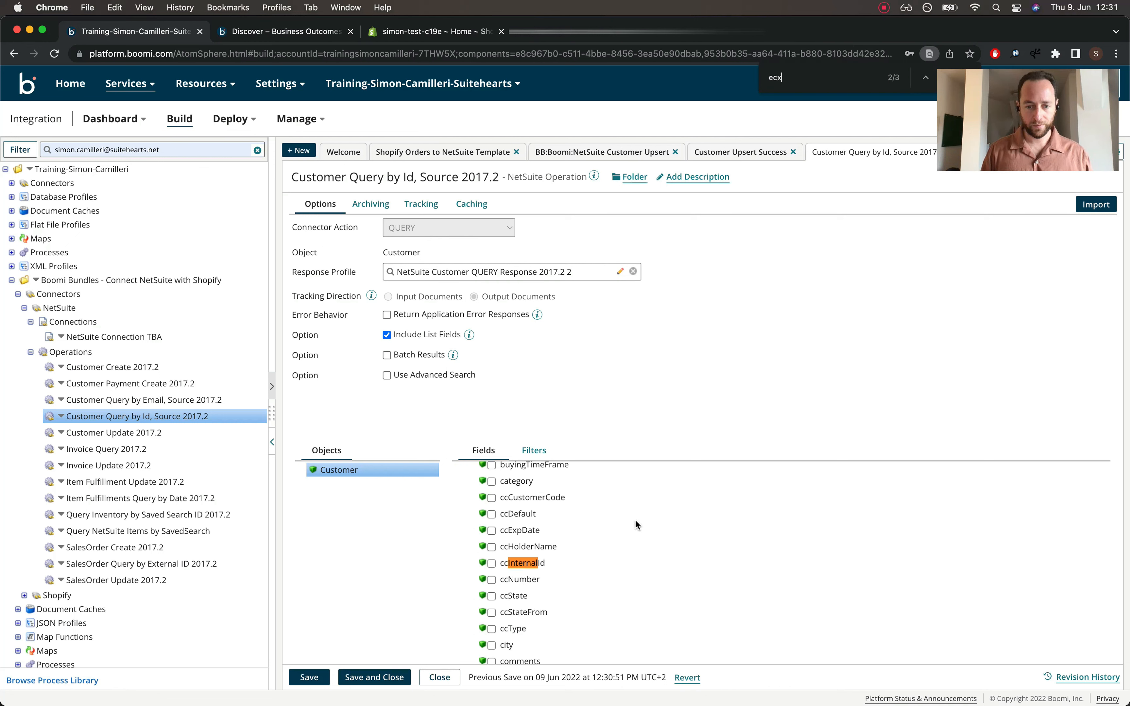
pyautogui.write('xternalid')
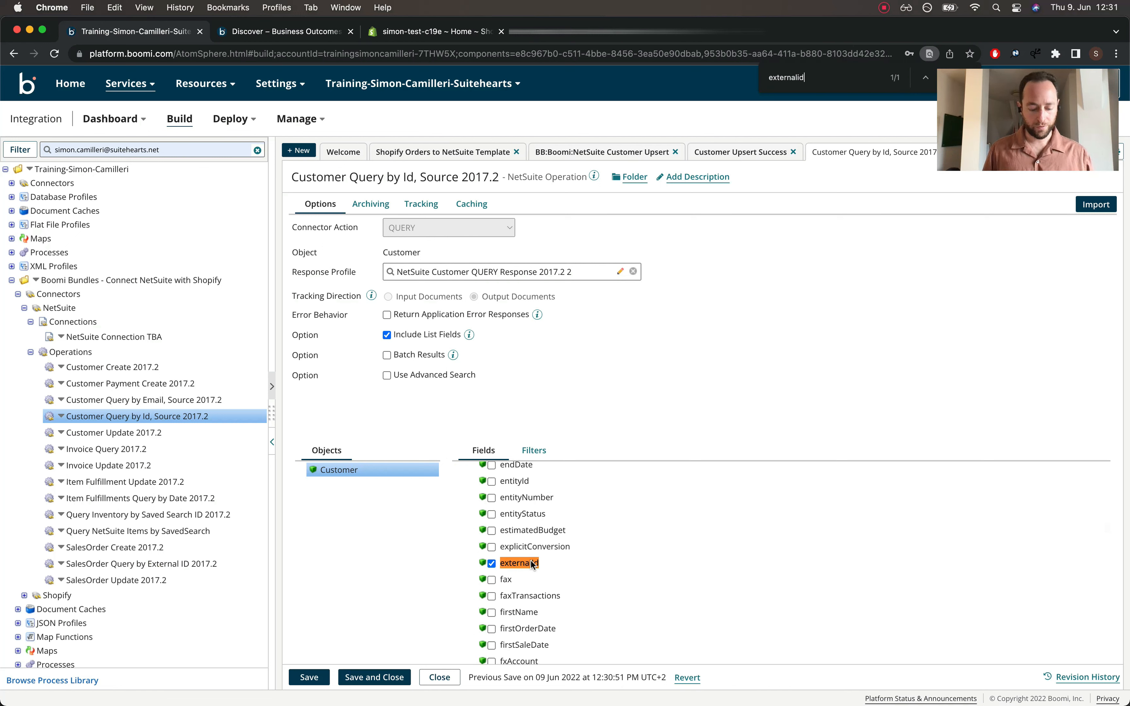
# Find the email field of the Customer object and include it in the query's fields
pyautogui.press('cmd+a')
pyautogui.write('email')
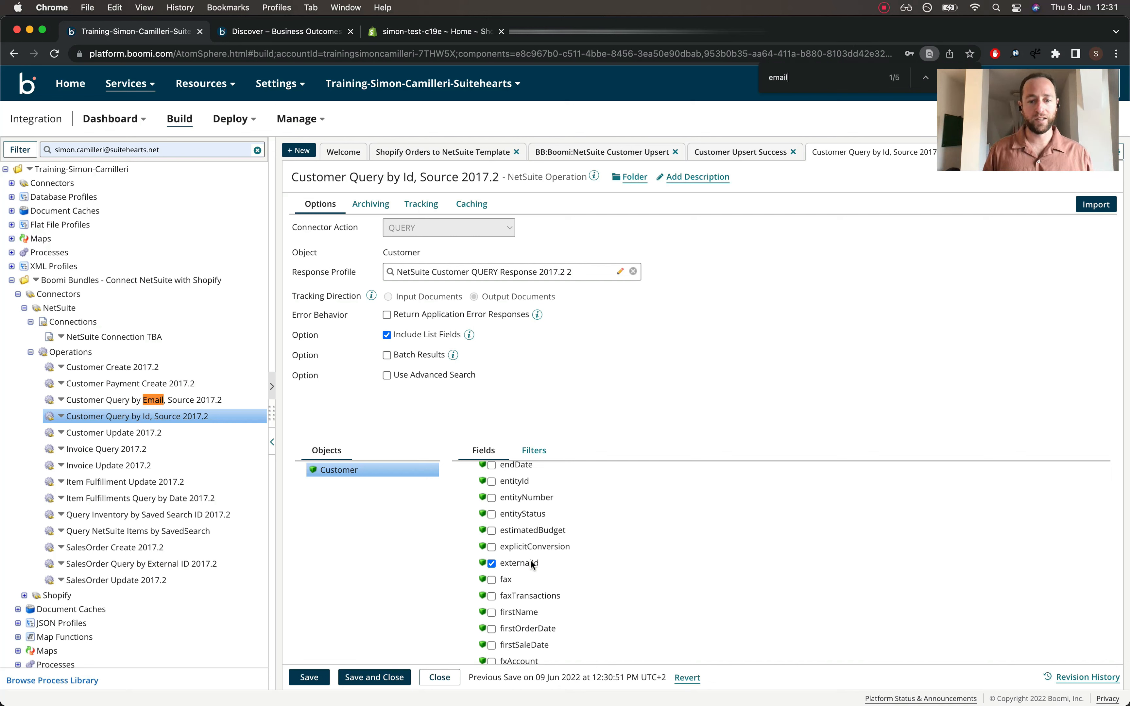
pyautogui.scroll(-15, 531, 565)
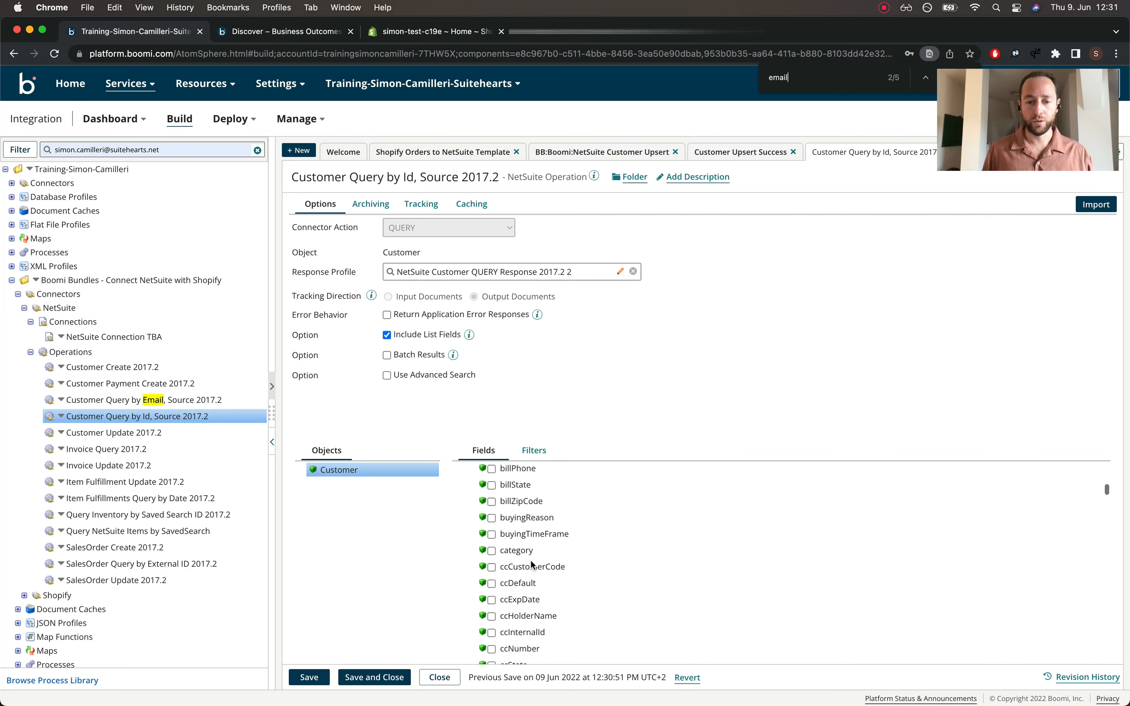
pyautogui.scroll(-5, 532, 565)
pyautogui.click(491, 493)
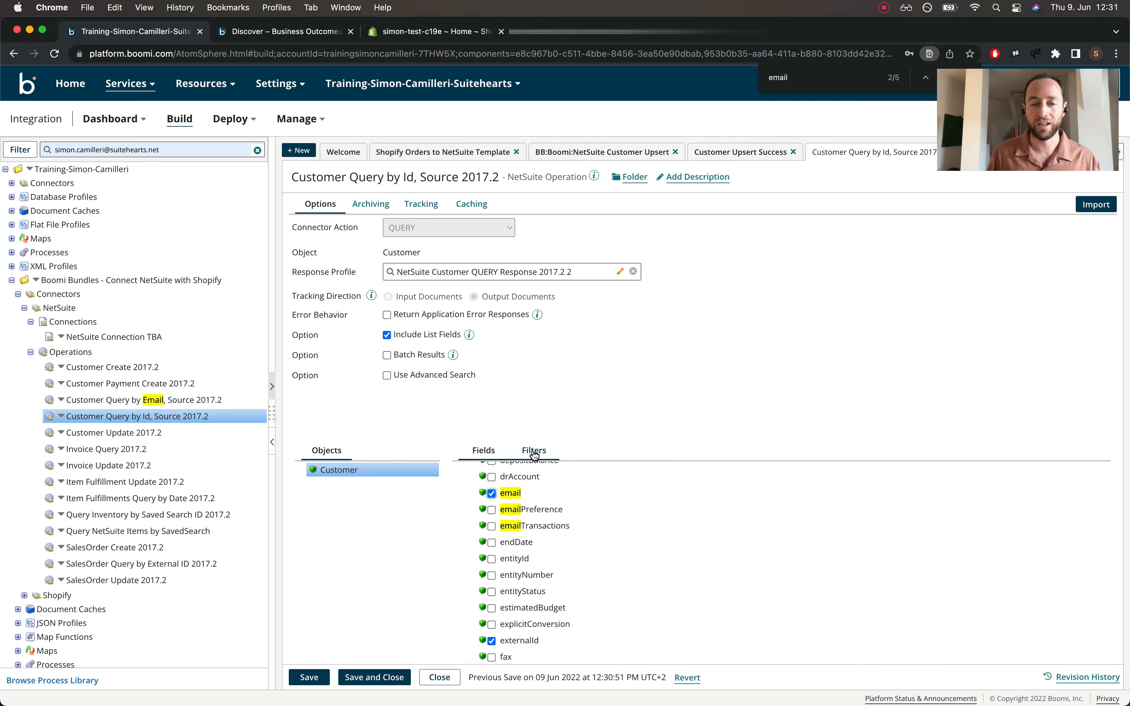
# Rename the operation's Email filter under Logical - AND to Internal Id
pyautogui.click(535, 453)
pyautogui.click(463, 484)
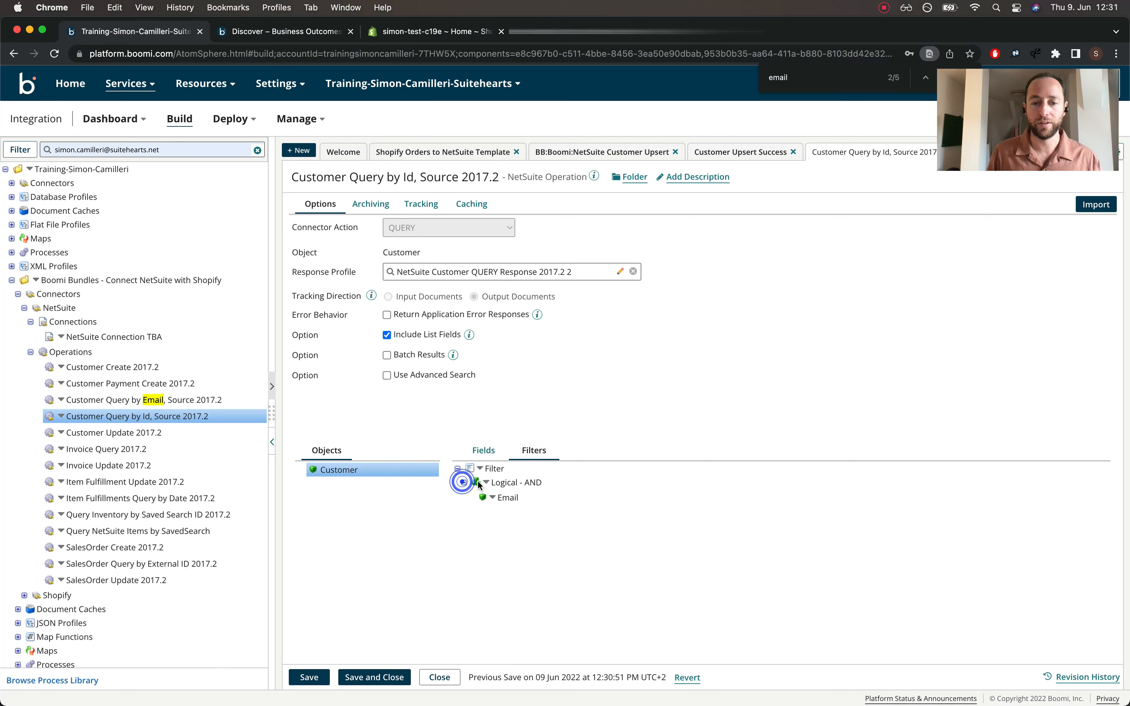
pyautogui.click(501, 497)
pyautogui.doubleClick(793, 477)
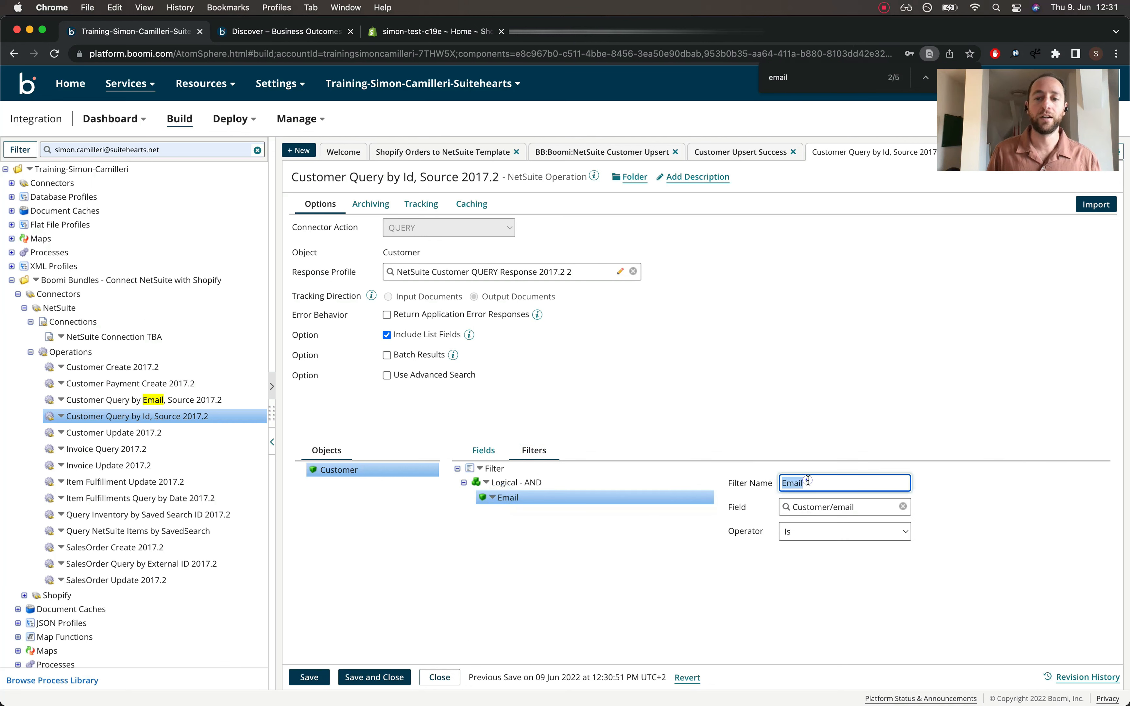
pyautogui.write('Id')
pyautogui.press('BackSpace')
pyautogui.press('BackSpace')
pyautogui.write('Inte')
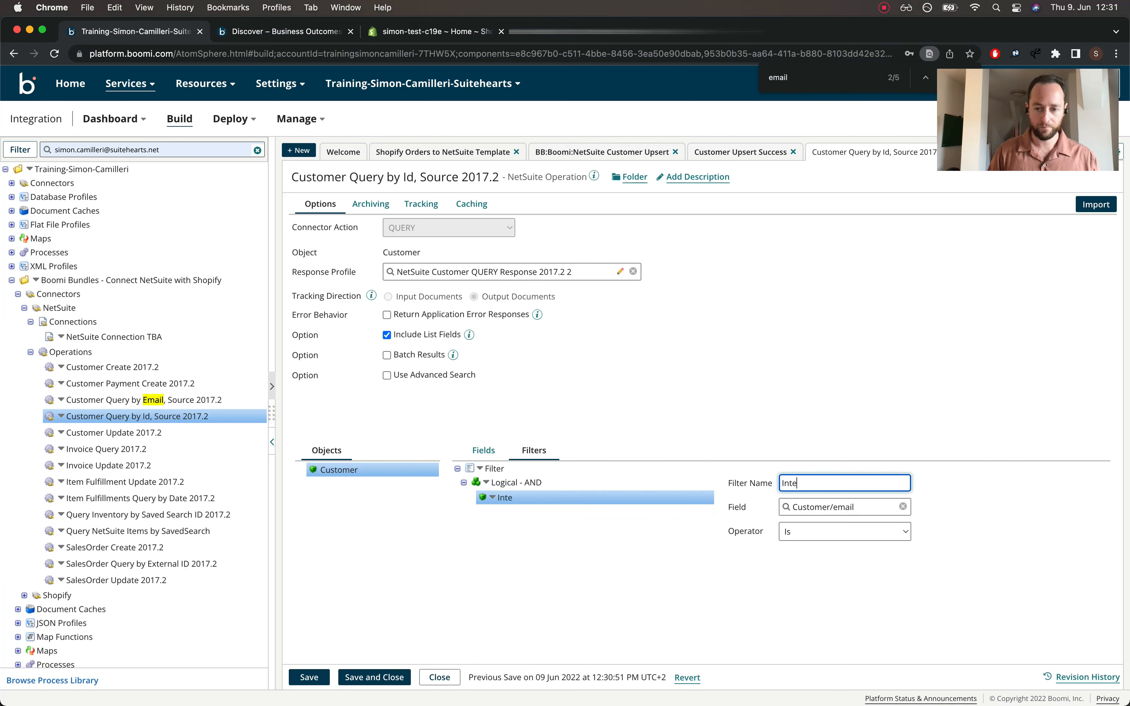
pyautogui.write('rnal Id')
# Set the Internal Id filter's field to Customer/internalId
pyautogui.click(854, 507)
pyautogui.scroll(-5, 836, 579)
pyautogui.scroll(-10, 821, 581)
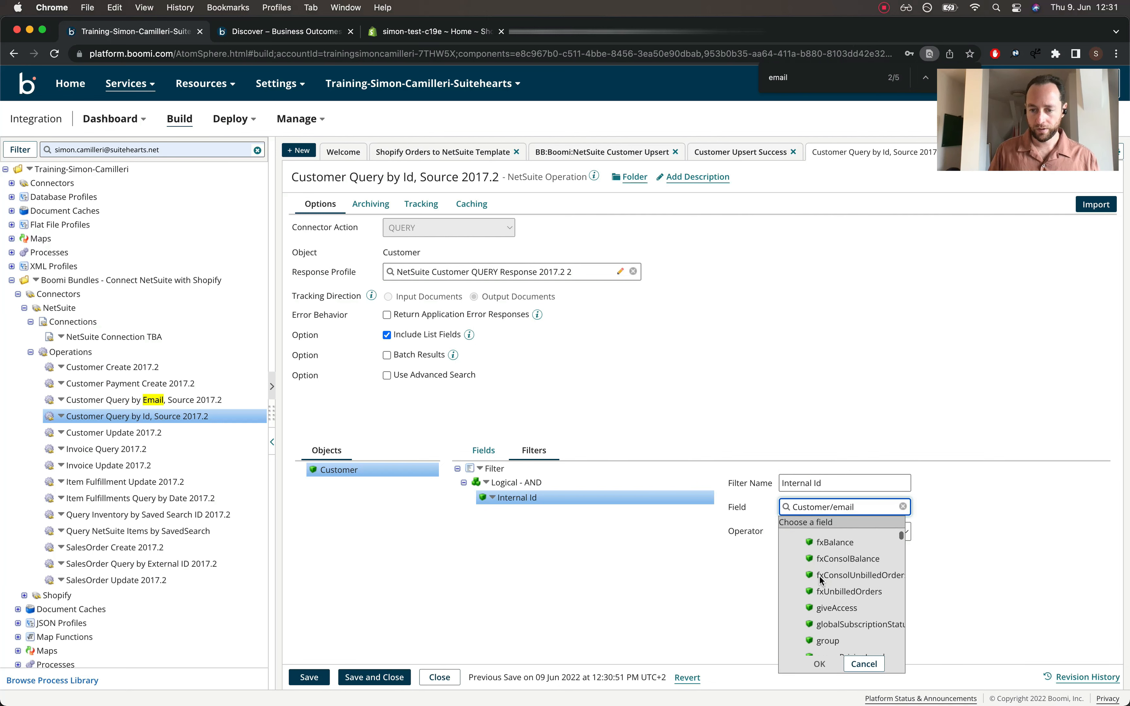
pyautogui.scroll(5, 821, 581)
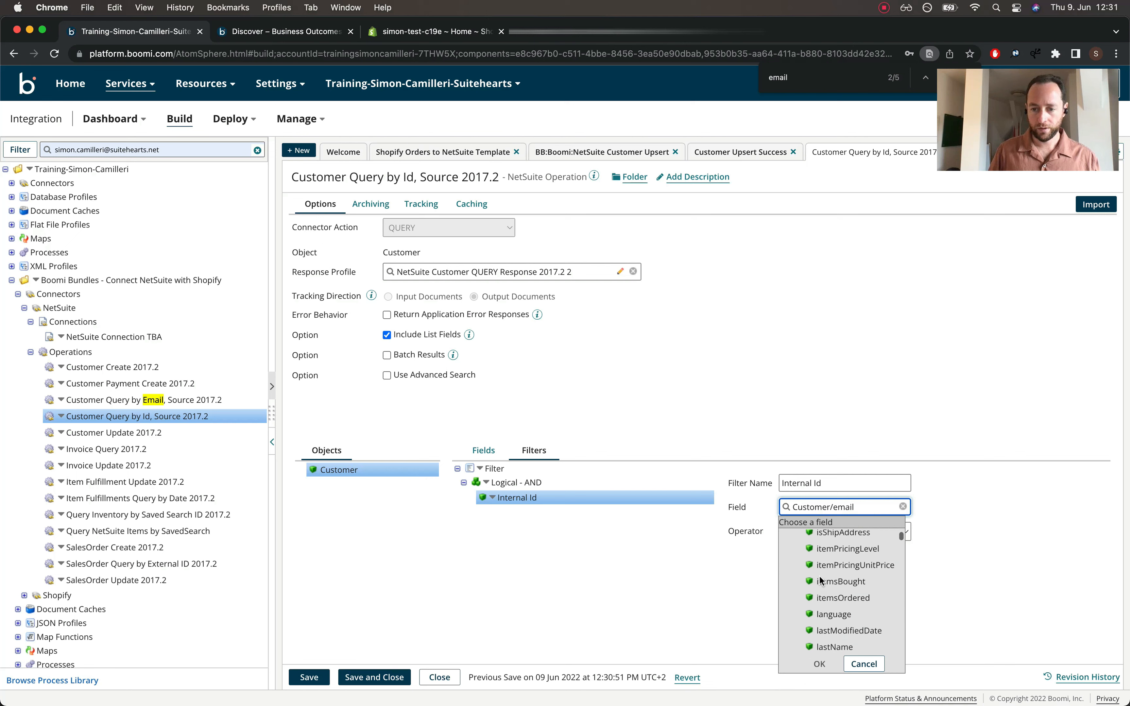
pyautogui.scroll(-5, 821, 581)
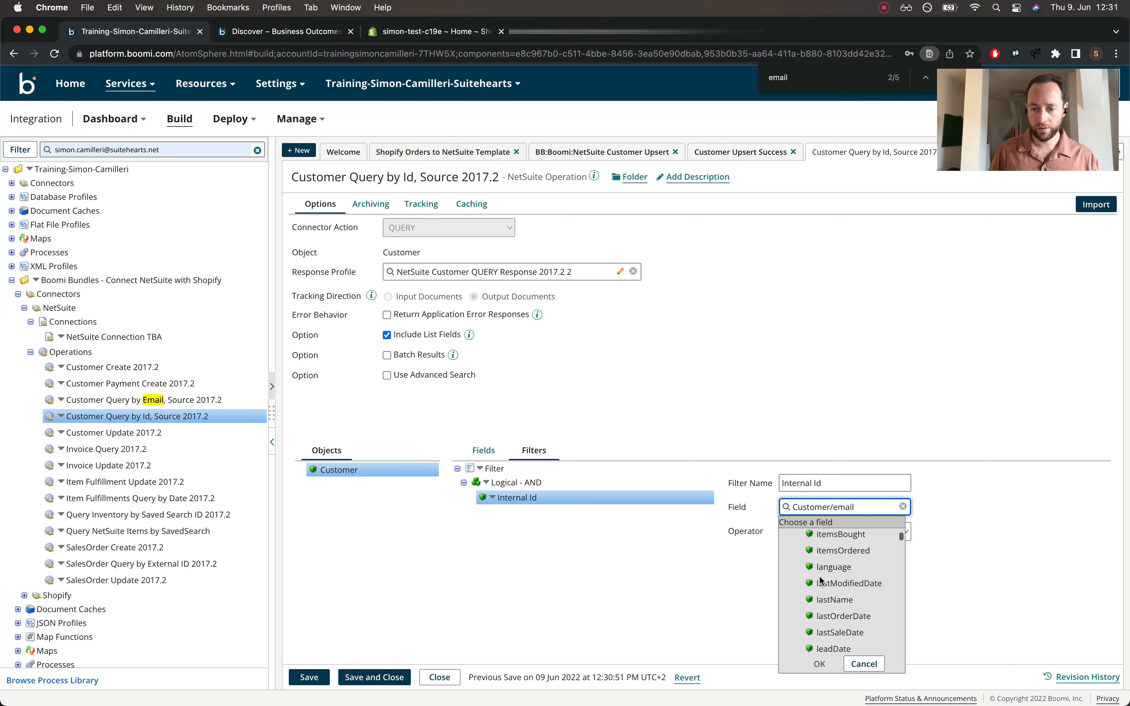
pyautogui.scroll(10, 822, 580)
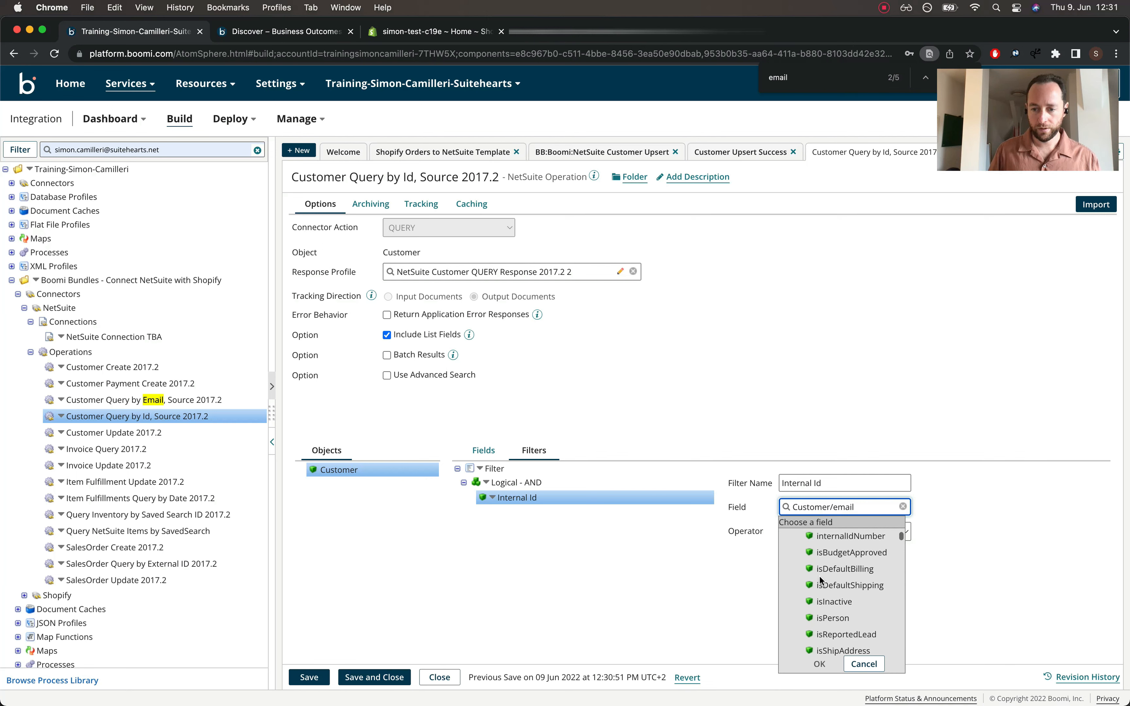
pyautogui.click(826, 581)
pyautogui.click(820, 664)
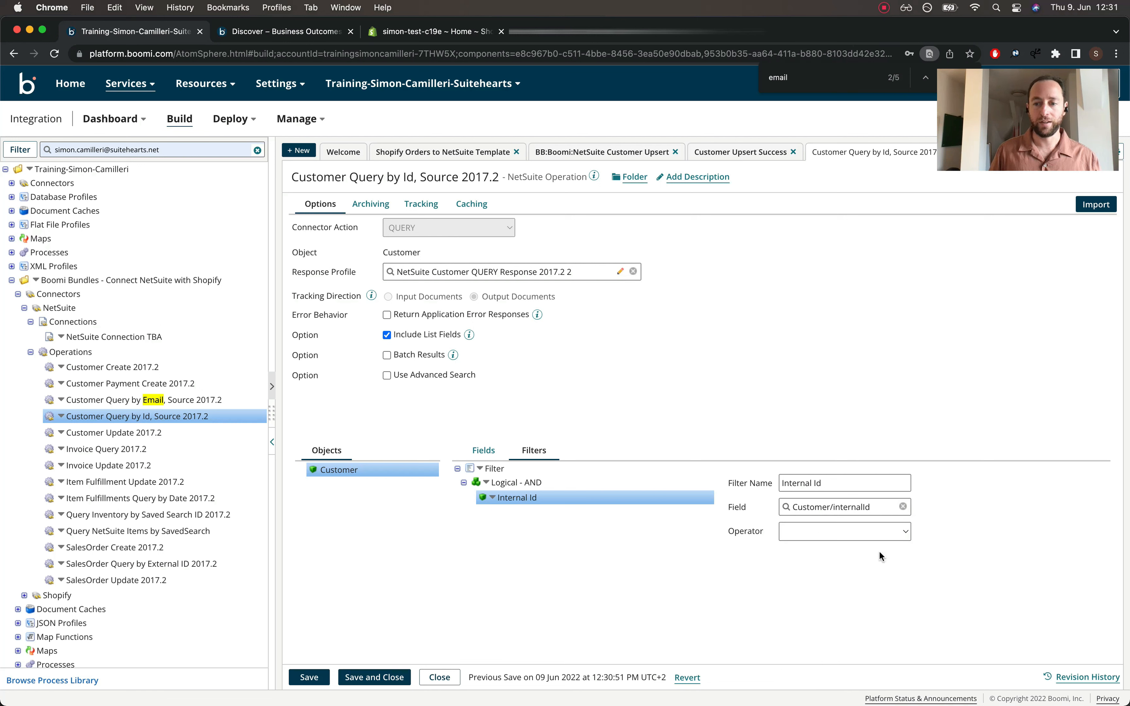
# Set the Internal Id filter's operator to Any Of [VALUE], and save and close the operation
pyautogui.click(822, 532)
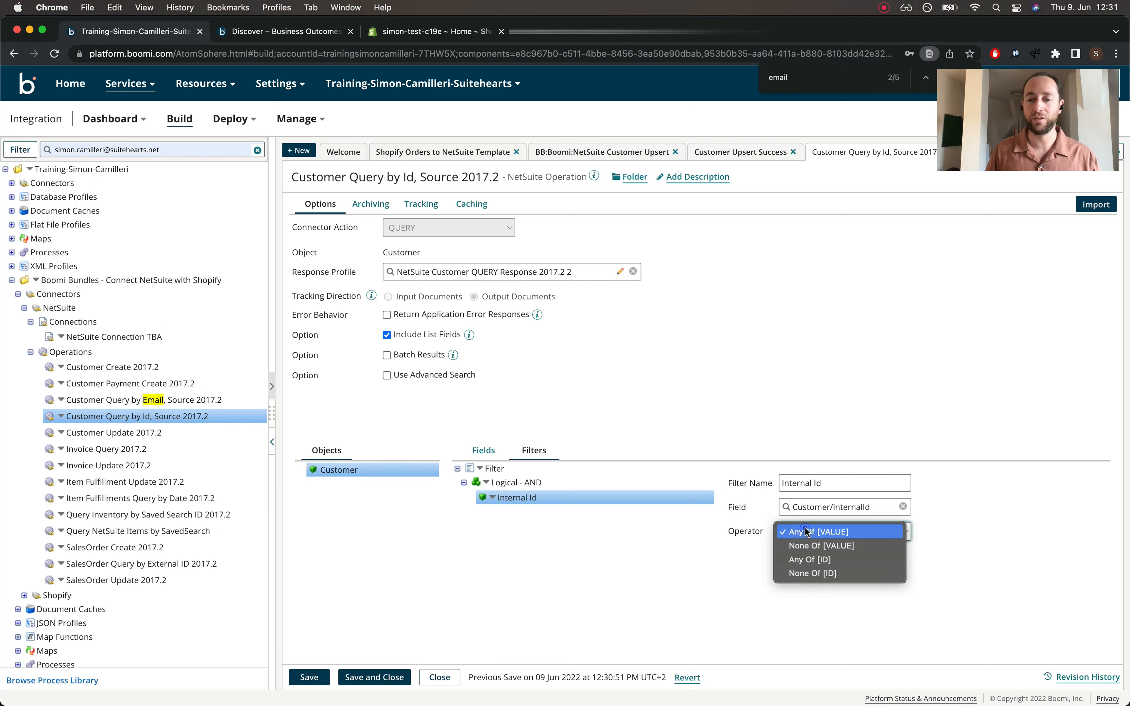
pyautogui.click(806, 537)
pyautogui.click(374, 678)
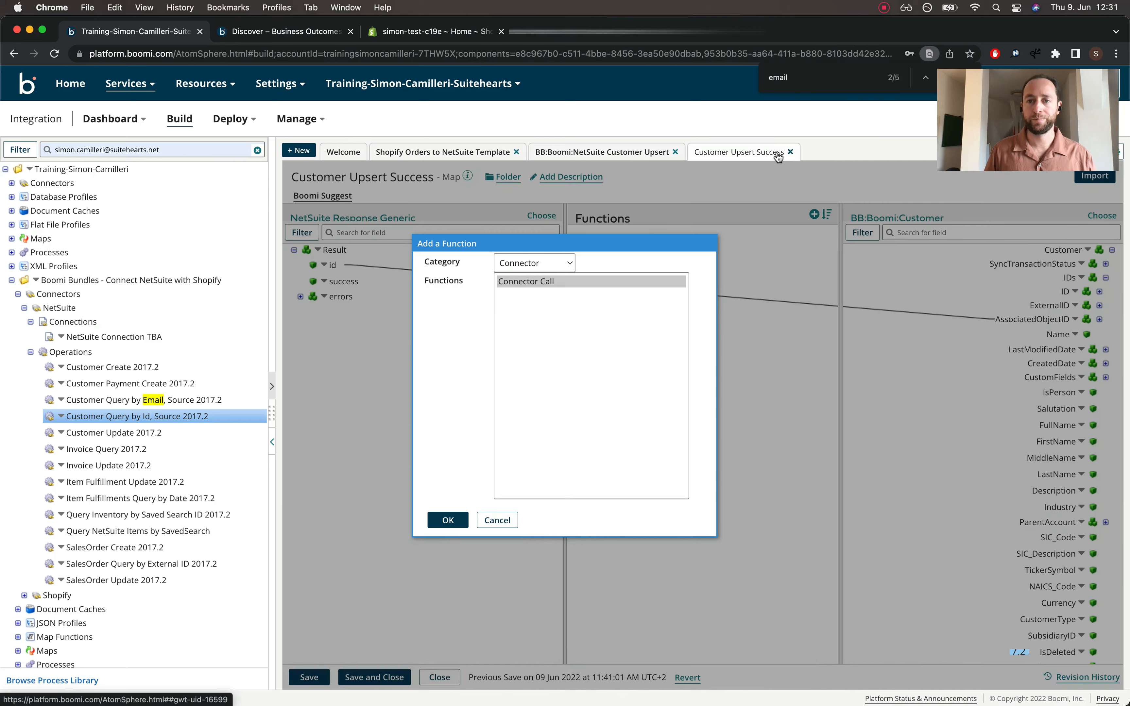
# Add the Connector Call function with the NetSuite connector, QUERY action, NetSuite Connection TBA and operation Customer Query by Id, Source 2017.2
pyautogui.click(446, 521)
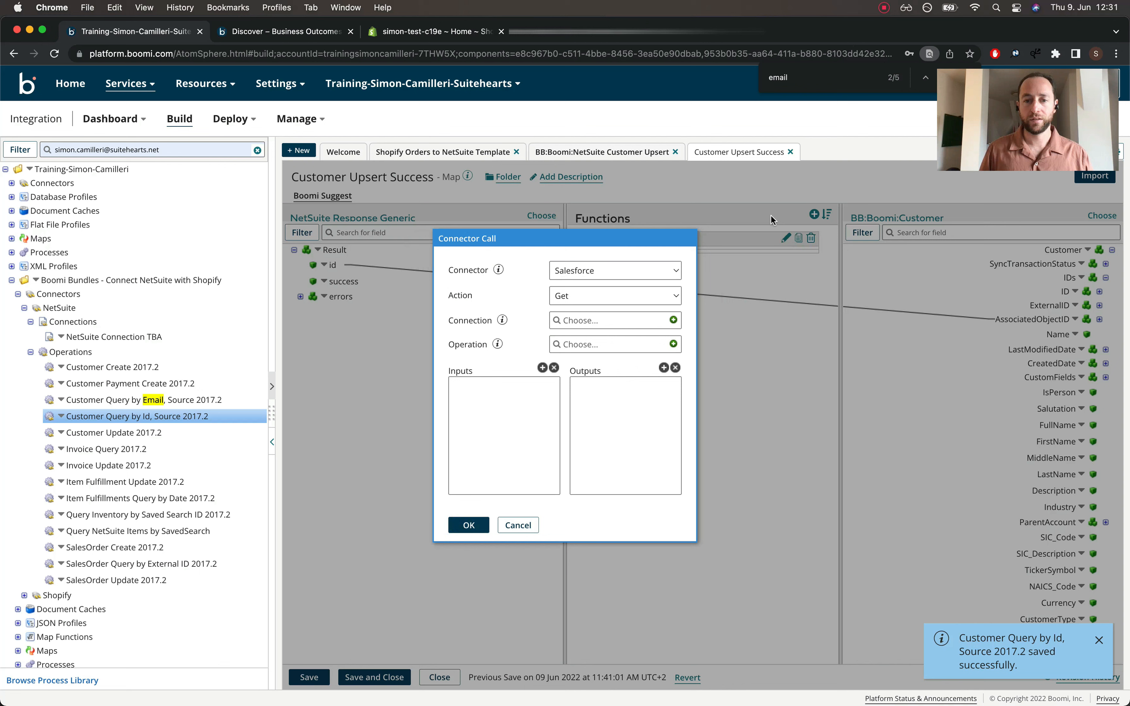
pyautogui.click(614, 272)
pyautogui.write('net')
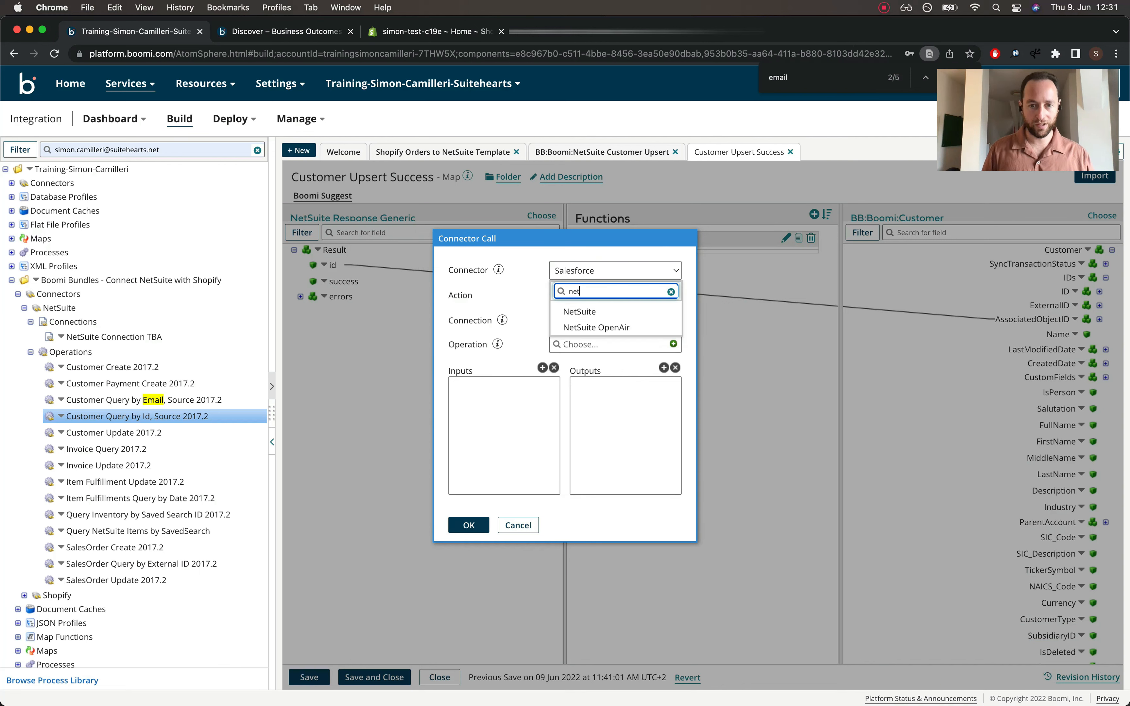
pyautogui.click(579, 312)
pyautogui.click(593, 324)
pyautogui.click(643, 372)
pyautogui.click(571, 344)
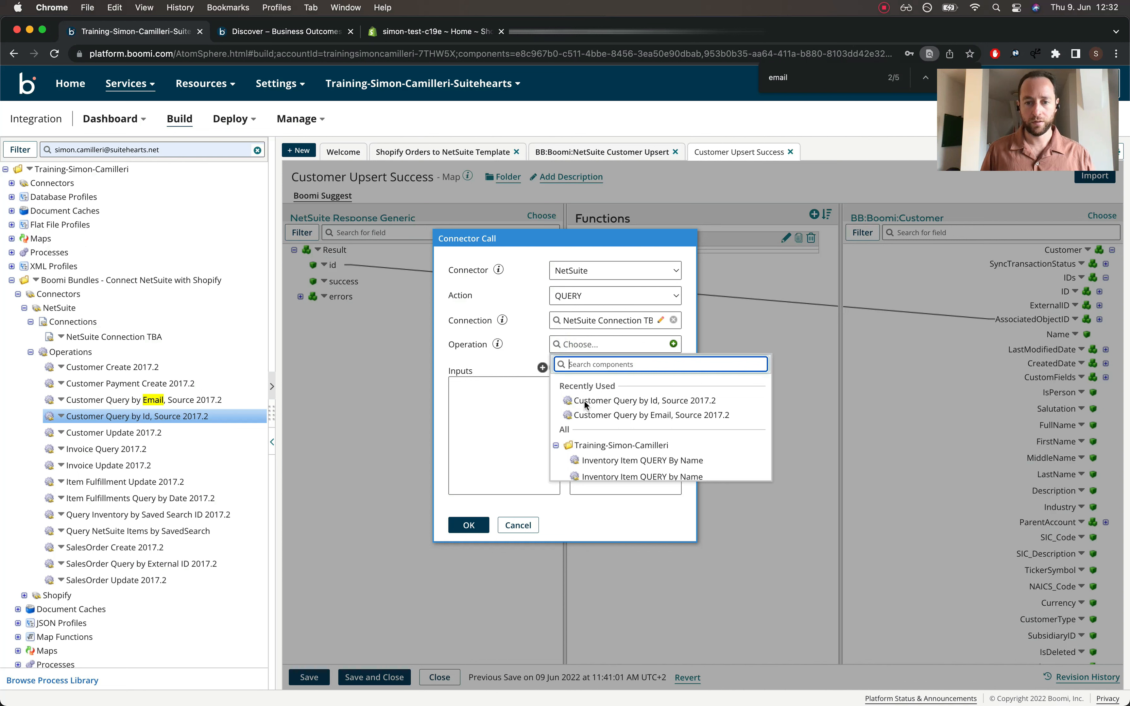
pyautogui.click(597, 401)
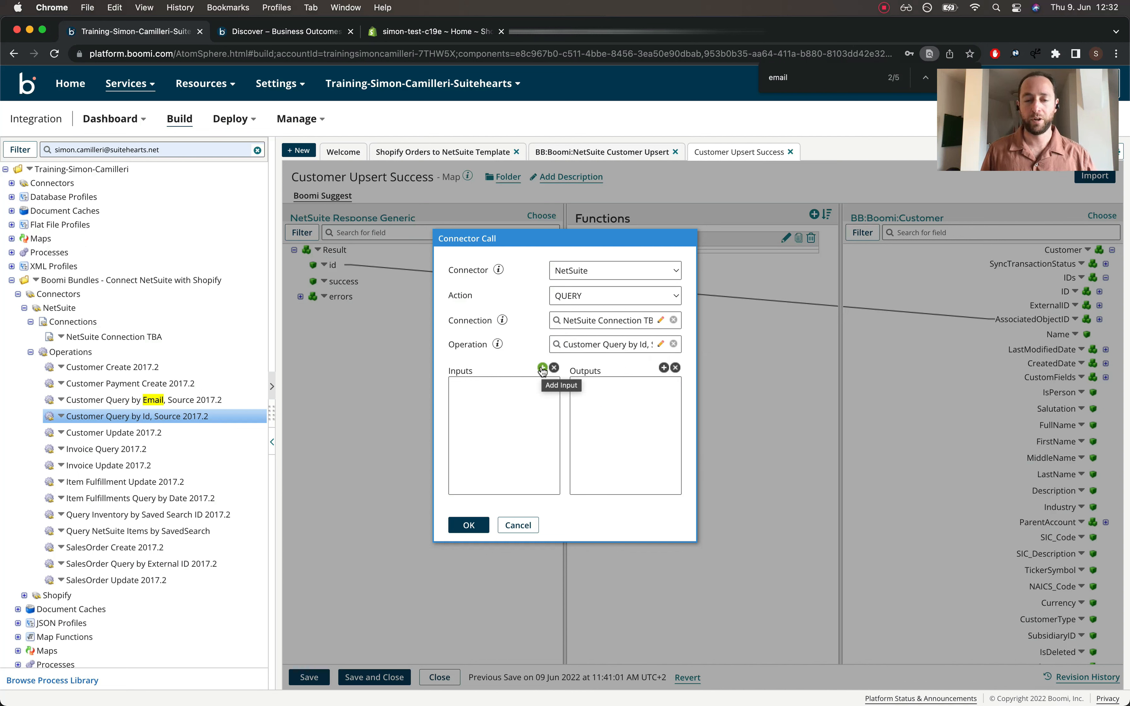
# Add Internal Id as an input of the connector call
pyautogui.click(542, 369)
pyautogui.click(565, 412)
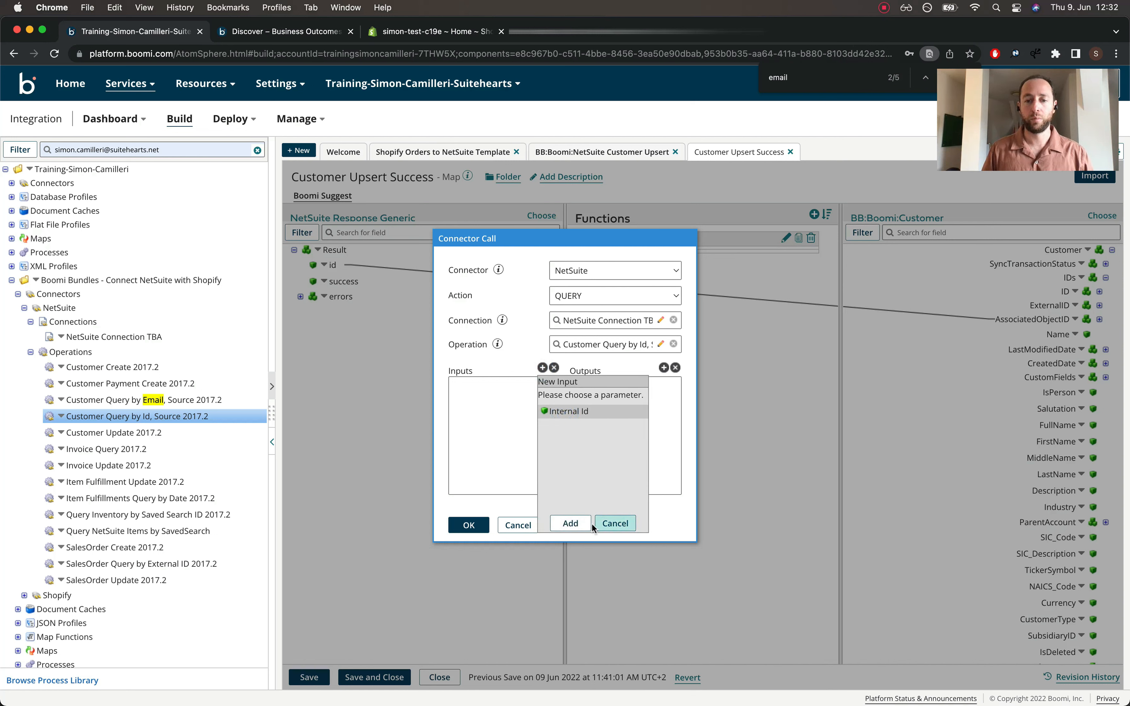
pyautogui.click(570, 523)
pyautogui.click(664, 369)
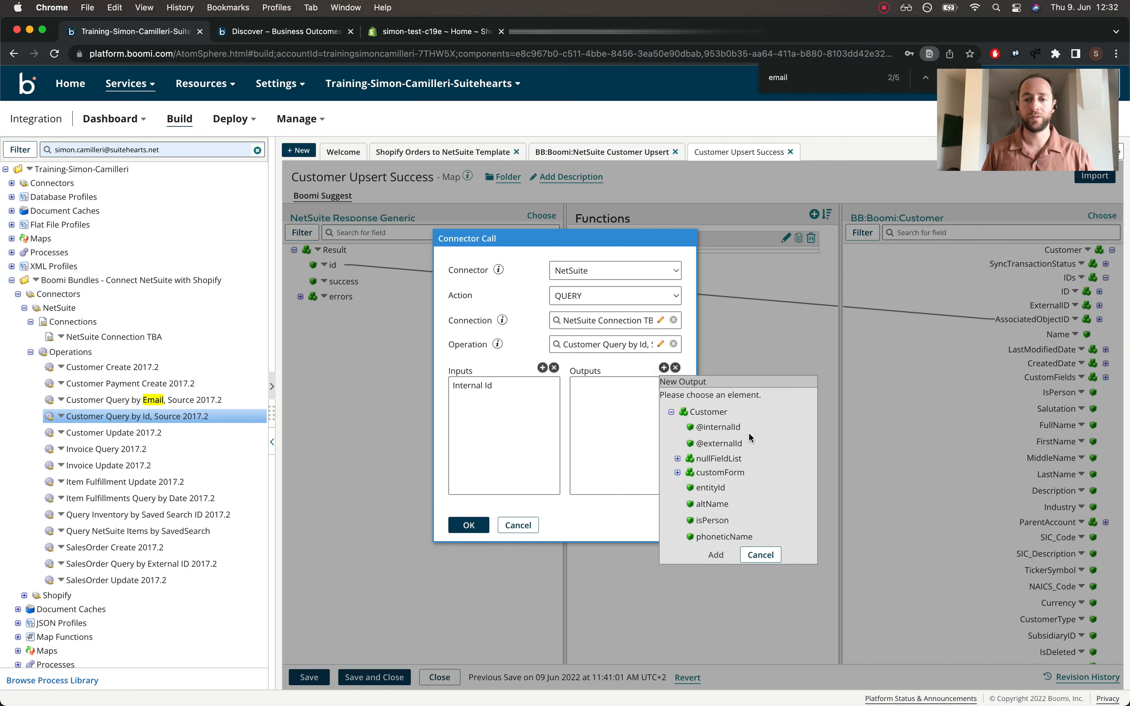
pyautogui.click(717, 445)
pyautogui.scroll(-2, 721, 490)
pyautogui.scroll(-6, 719, 488)
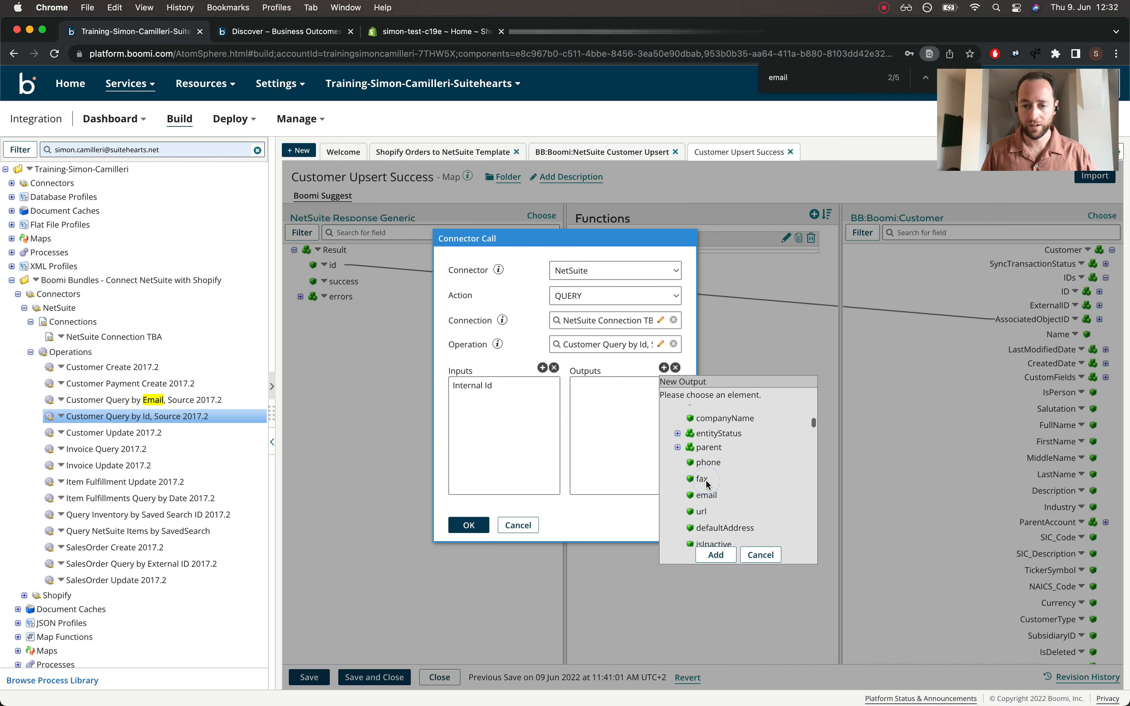
pyautogui.click(716, 555)
pyautogui.click(663, 367)
pyautogui.scroll(-6, 721, 497)
pyautogui.click(714, 499)
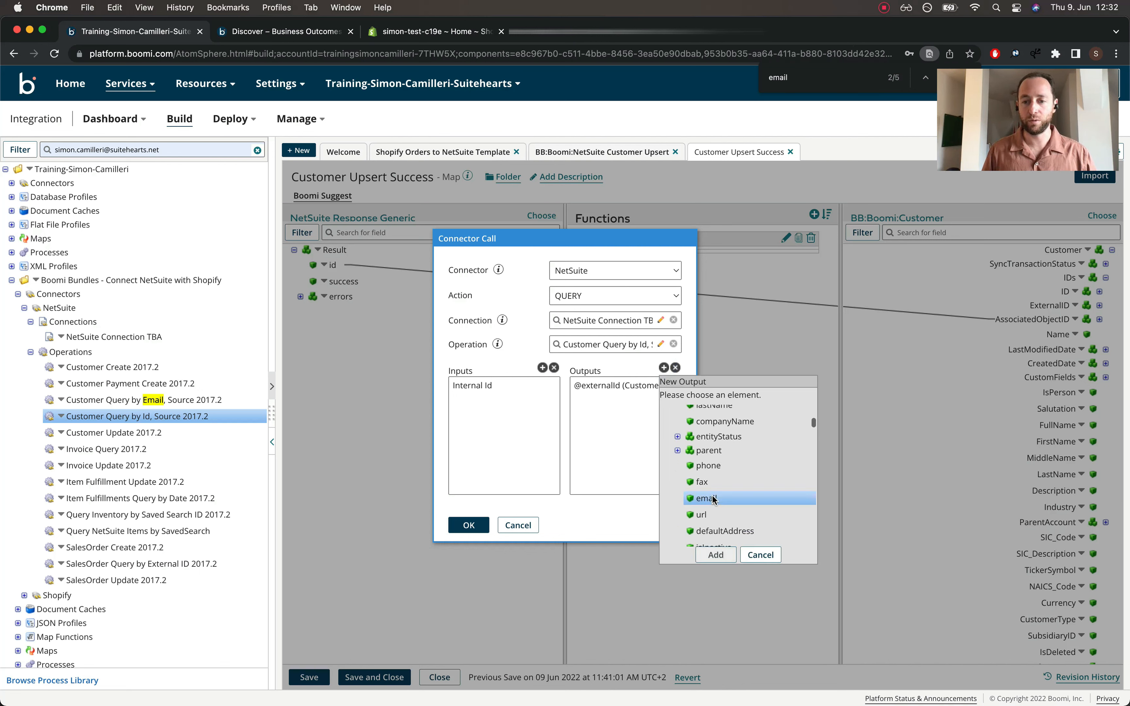
pyautogui.click(716, 555)
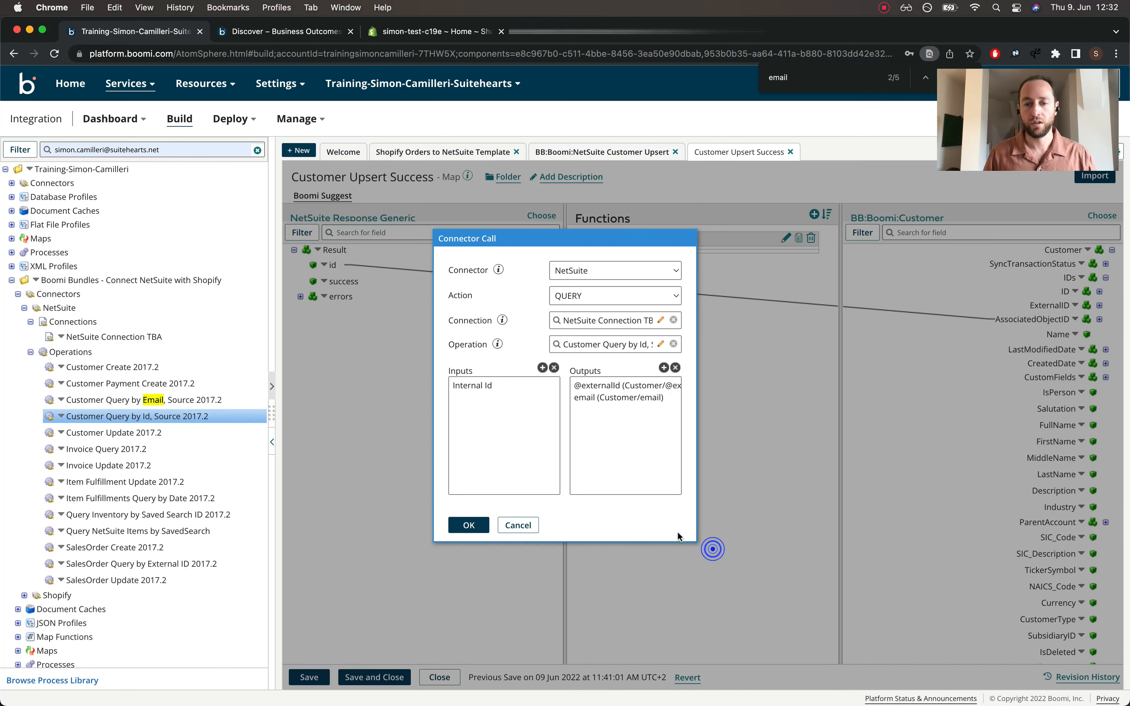
pyautogui.click(468, 526)
pyautogui.click(529, 418)
pyautogui.click(396, 455)
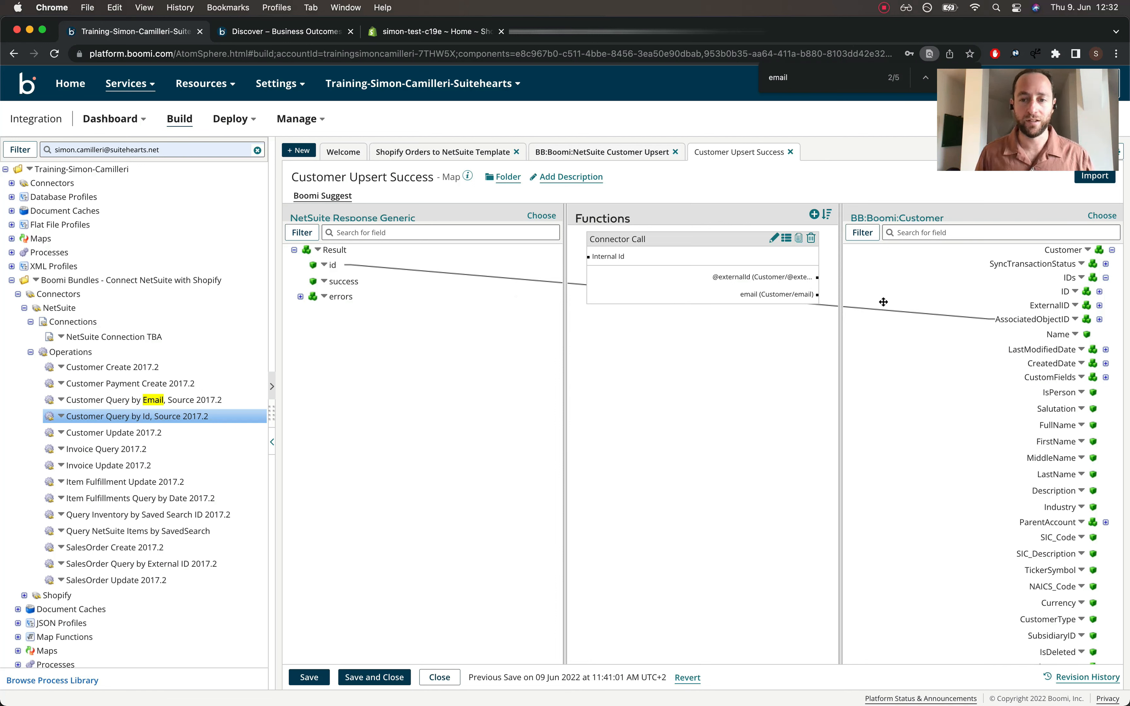
pyautogui.moveTo(335, 265); pyautogui.dragTo(611, 258)
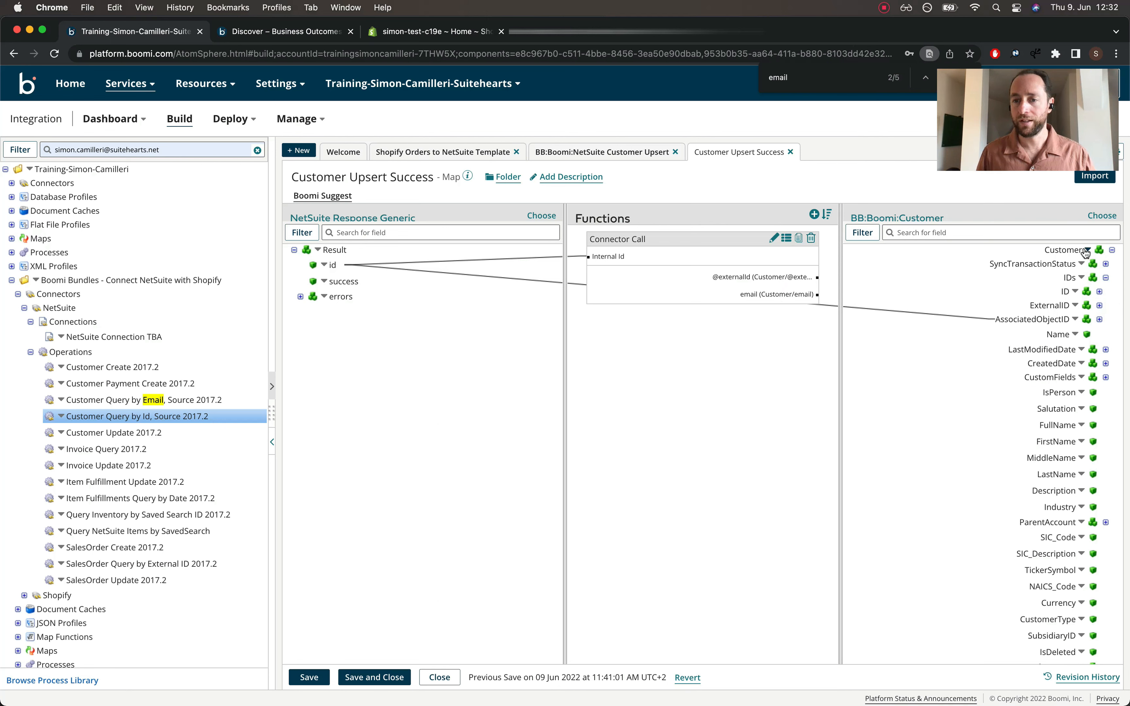
pyautogui.moveTo(757, 277); pyautogui.dragTo(1053, 305)
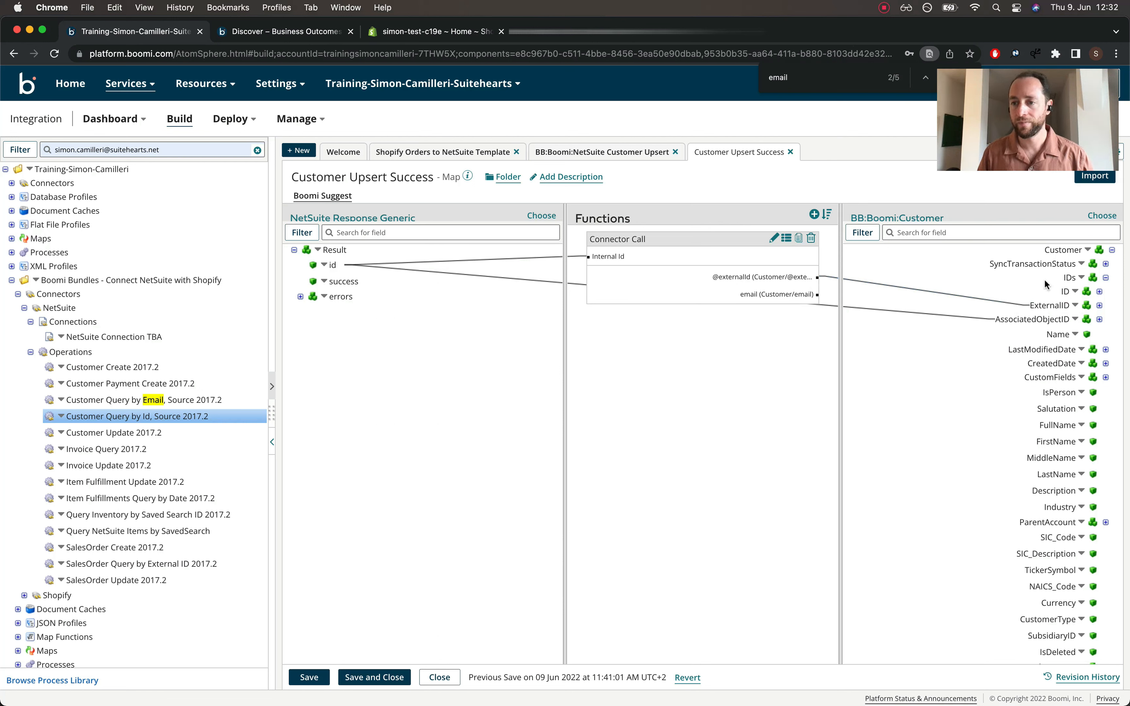
# Save and close the Customer Upsert Success map and the BB:Boomi:NetSuite Customer Upsert process
pyautogui.click(368, 677)
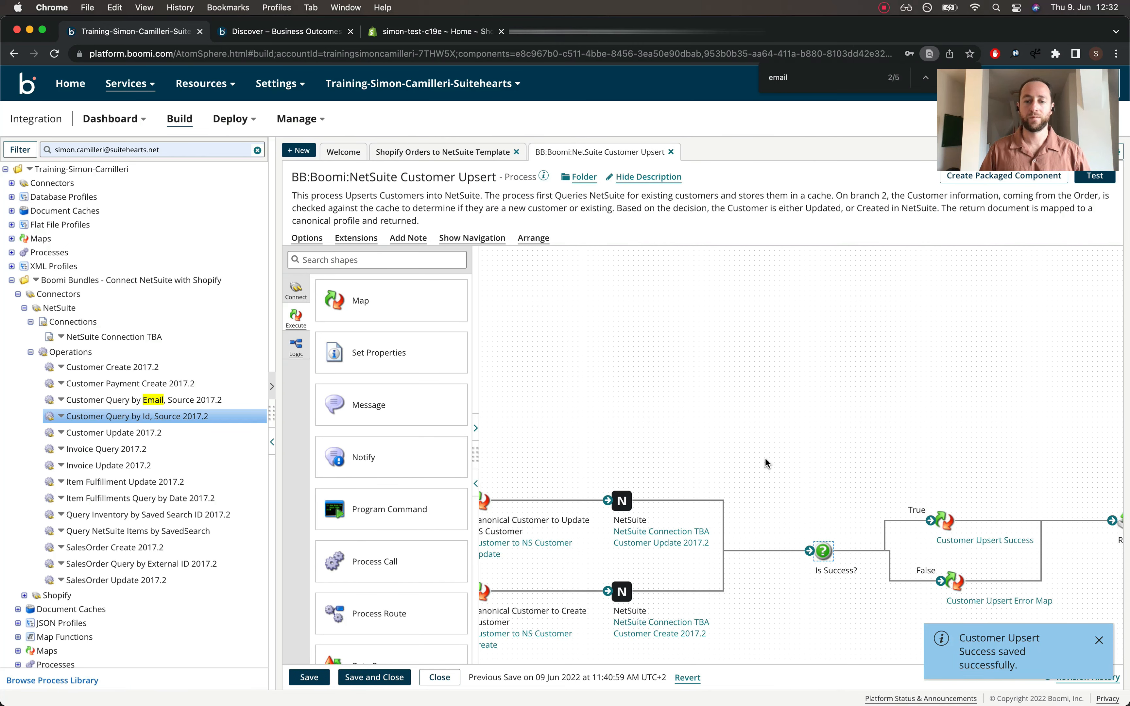
pyautogui.hscroll(3, 764, 458)
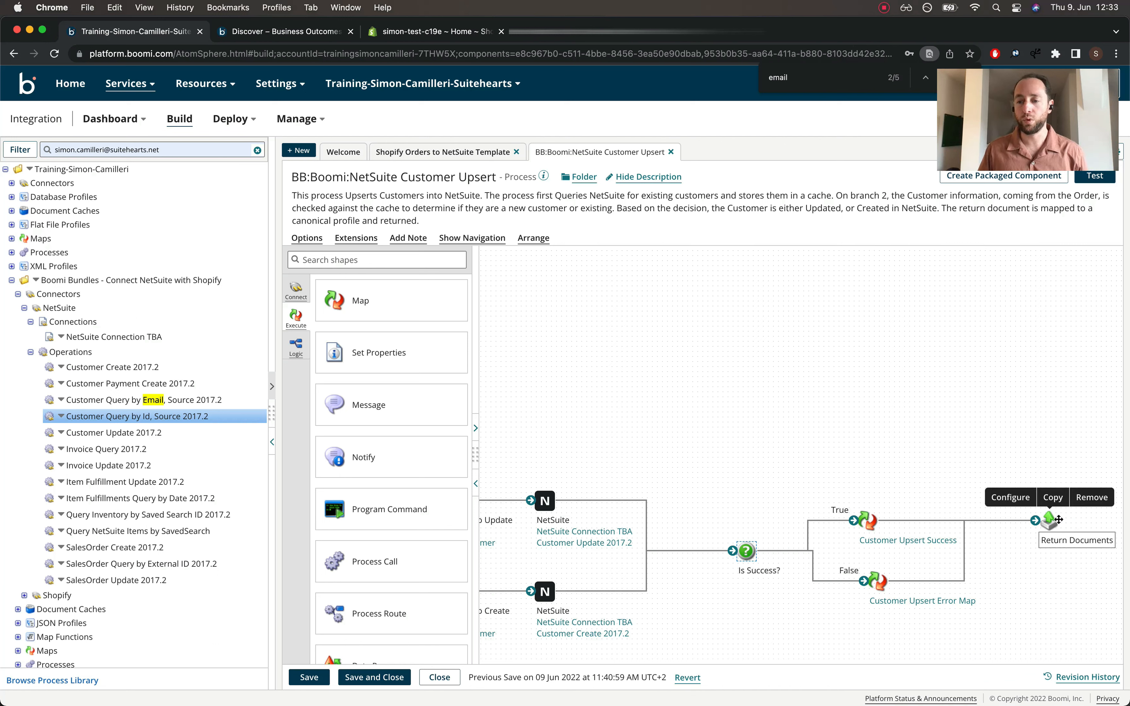
pyautogui.moveTo(1046, 519)
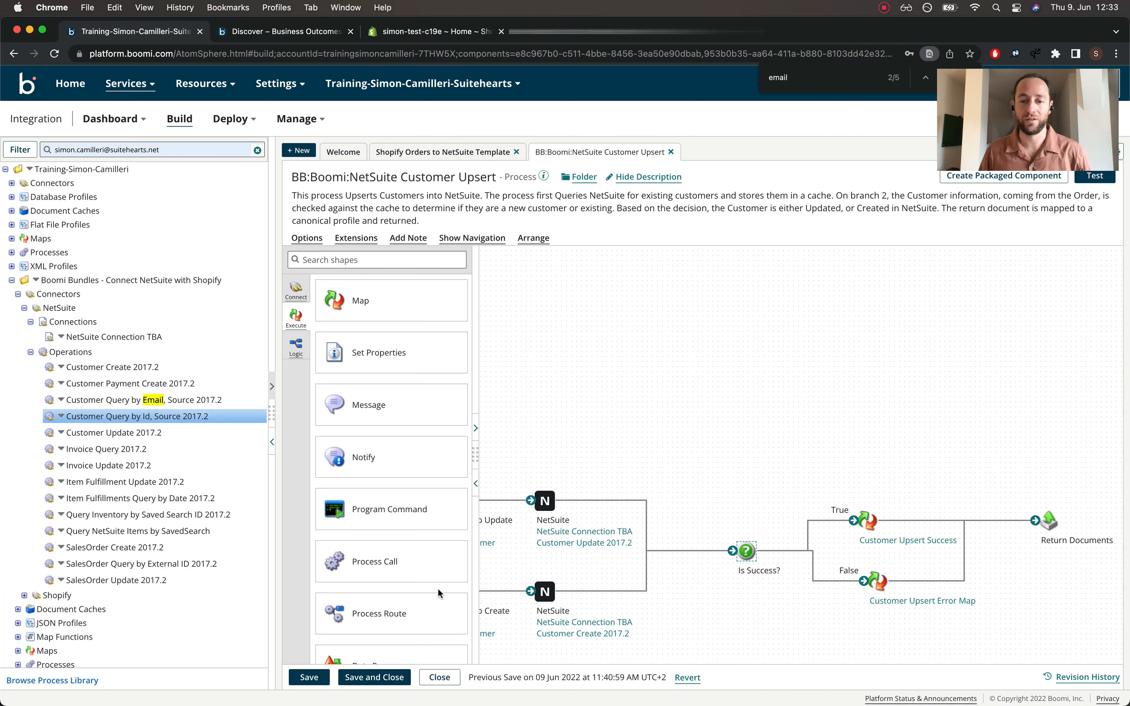
pyautogui.click(375, 677)
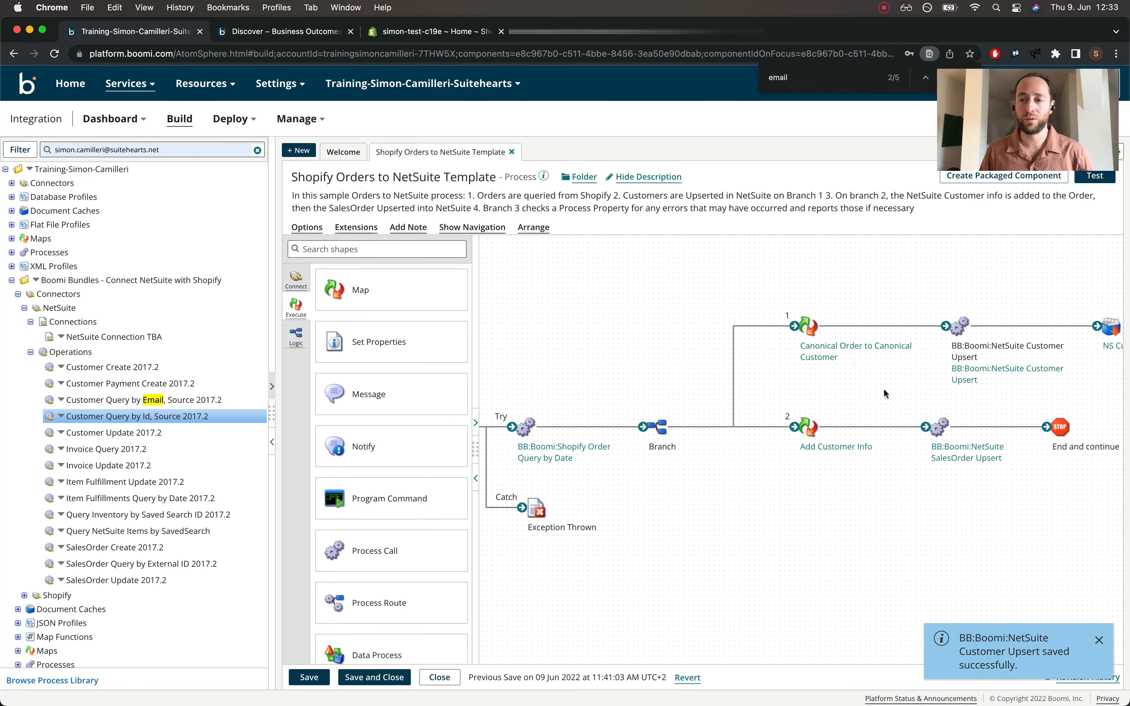
# Examine the index and profile of the NS Customer Cache used by the Add to Cache shape on branch 1
pyautogui.moveTo(960, 387)
pyautogui.hscroll(2, 980, 360)
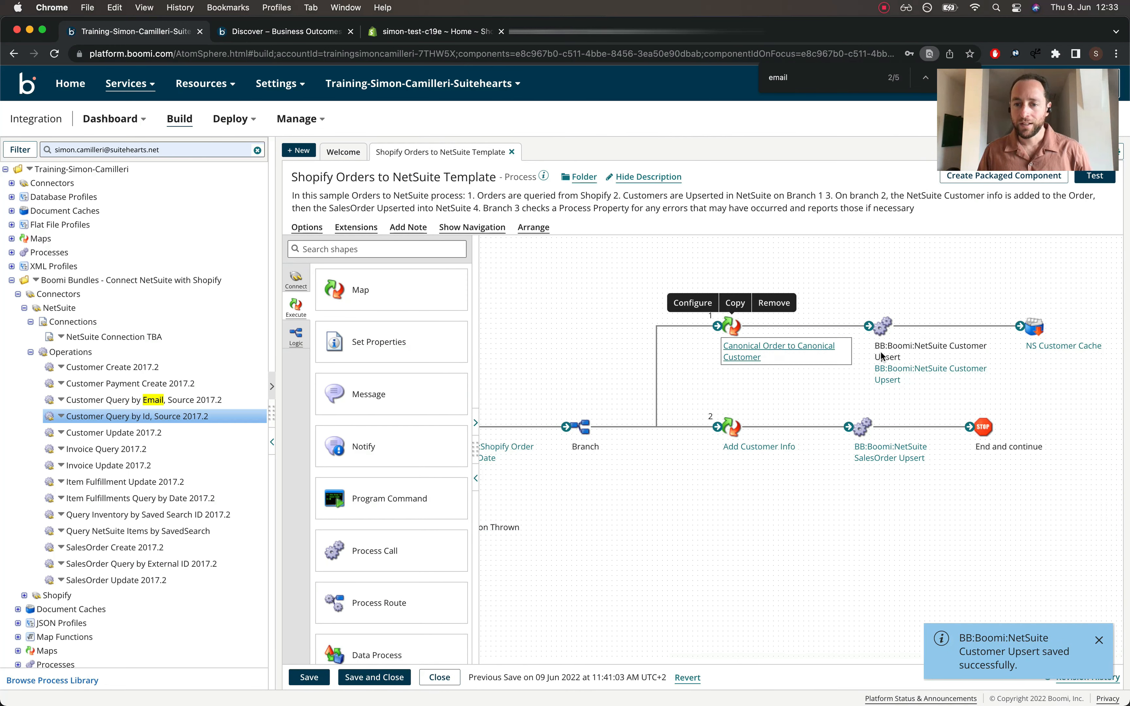
pyautogui.moveTo(727, 322)
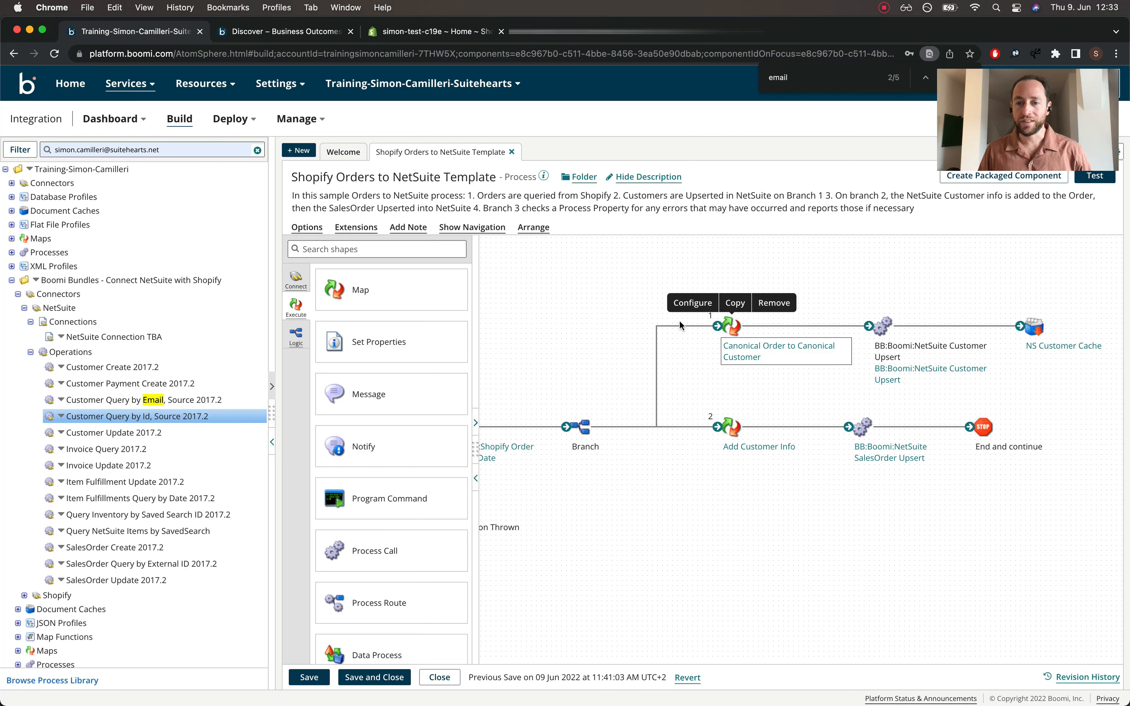
pyautogui.moveTo(1035, 327)
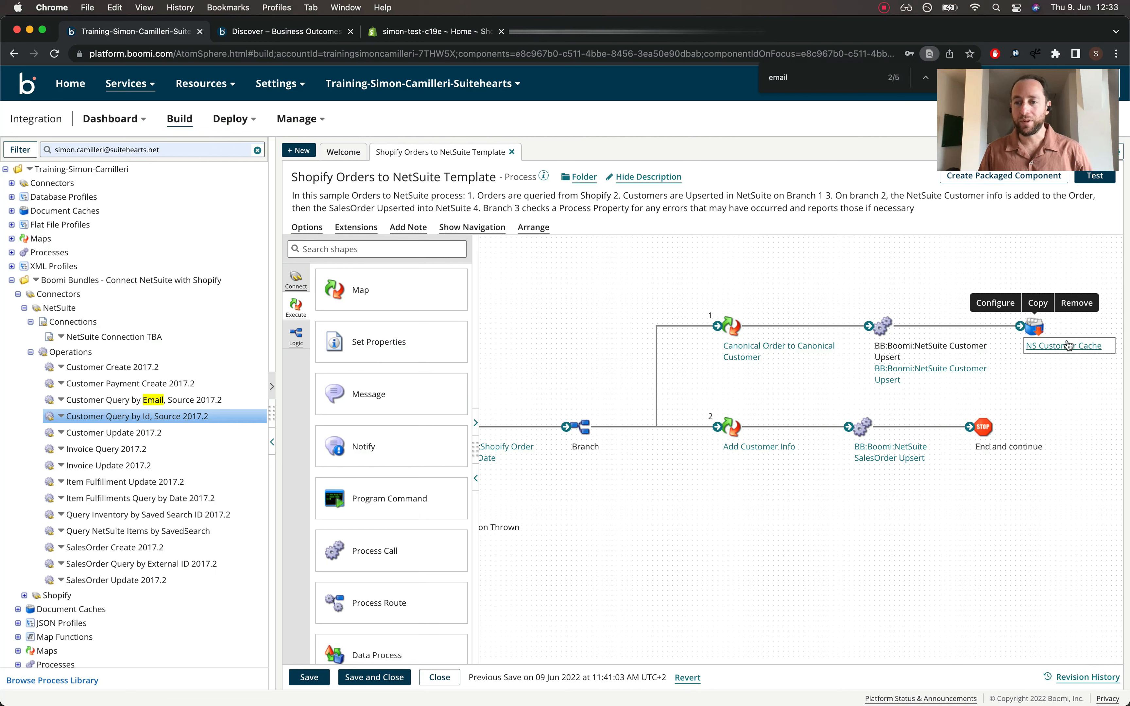
pyautogui.click(1034, 327)
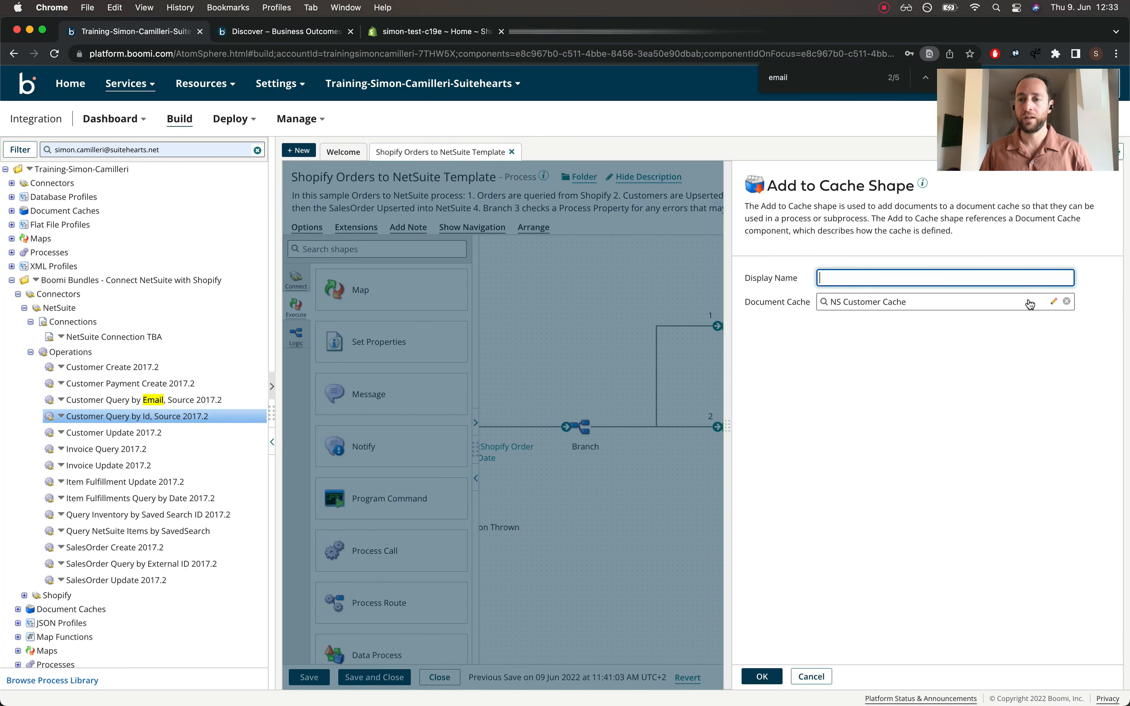
pyautogui.click(1054, 302)
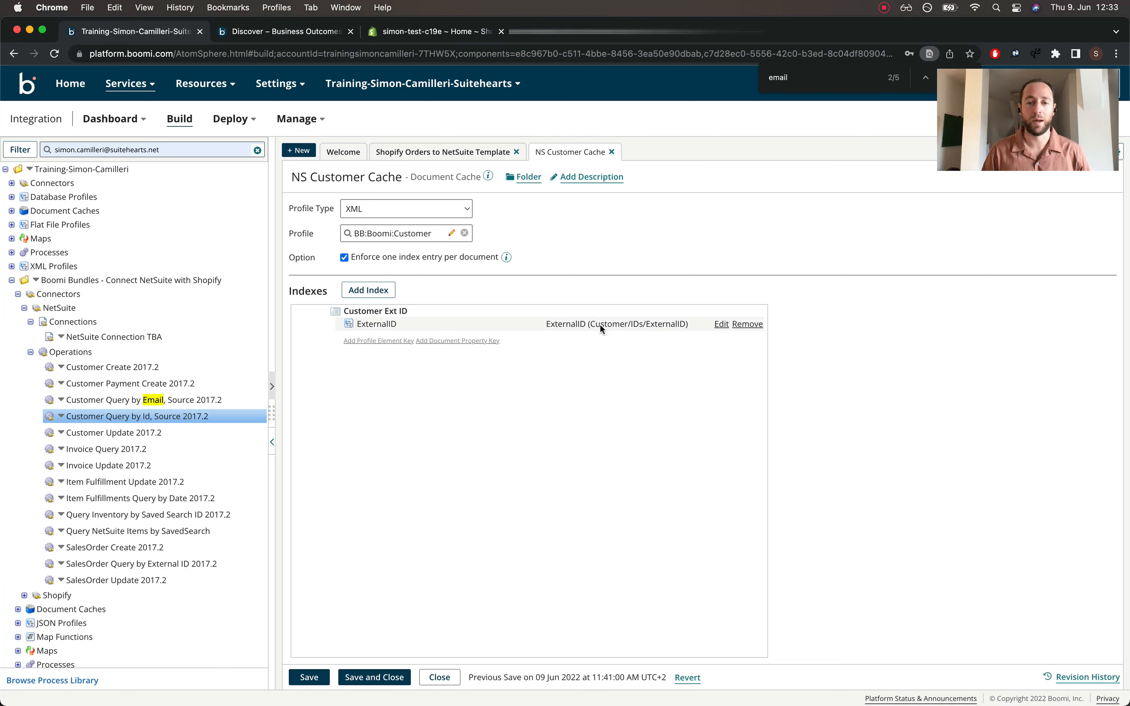
pyautogui.click(373, 677)
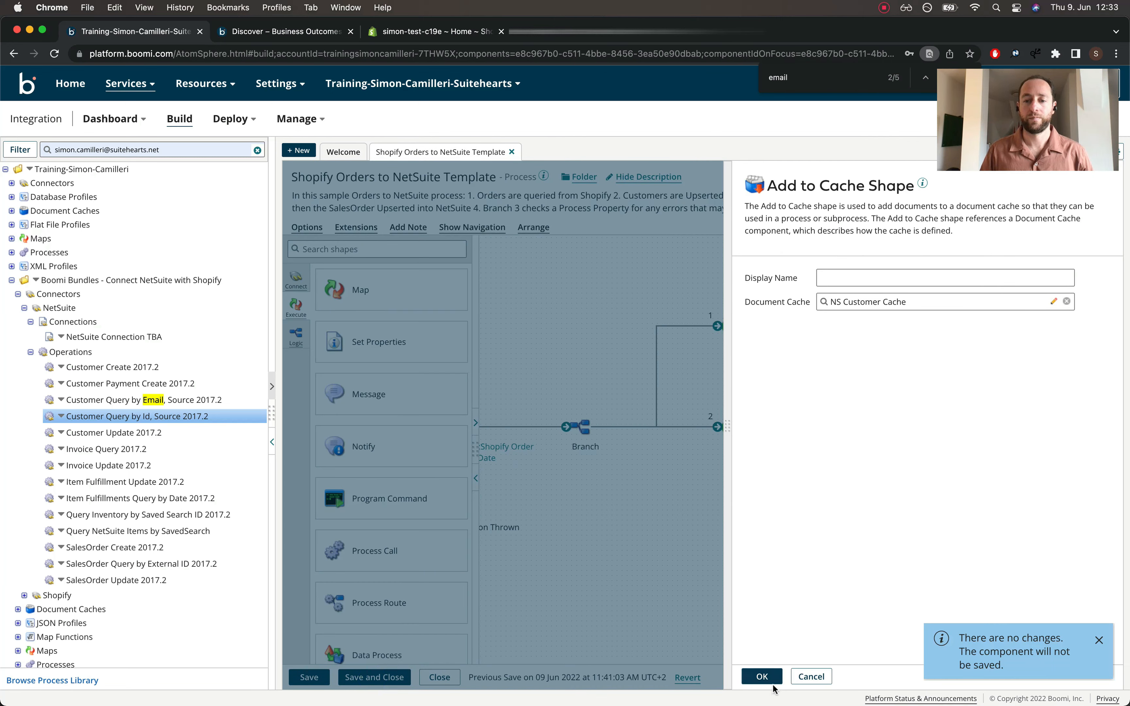
pyautogui.click(766, 679)
# Open the Add Customer Info map on branch 2 and remove its Get Customer function
pyautogui.hscroll(-5, 709, 405)
pyautogui.hscroll(5, 708, 406)
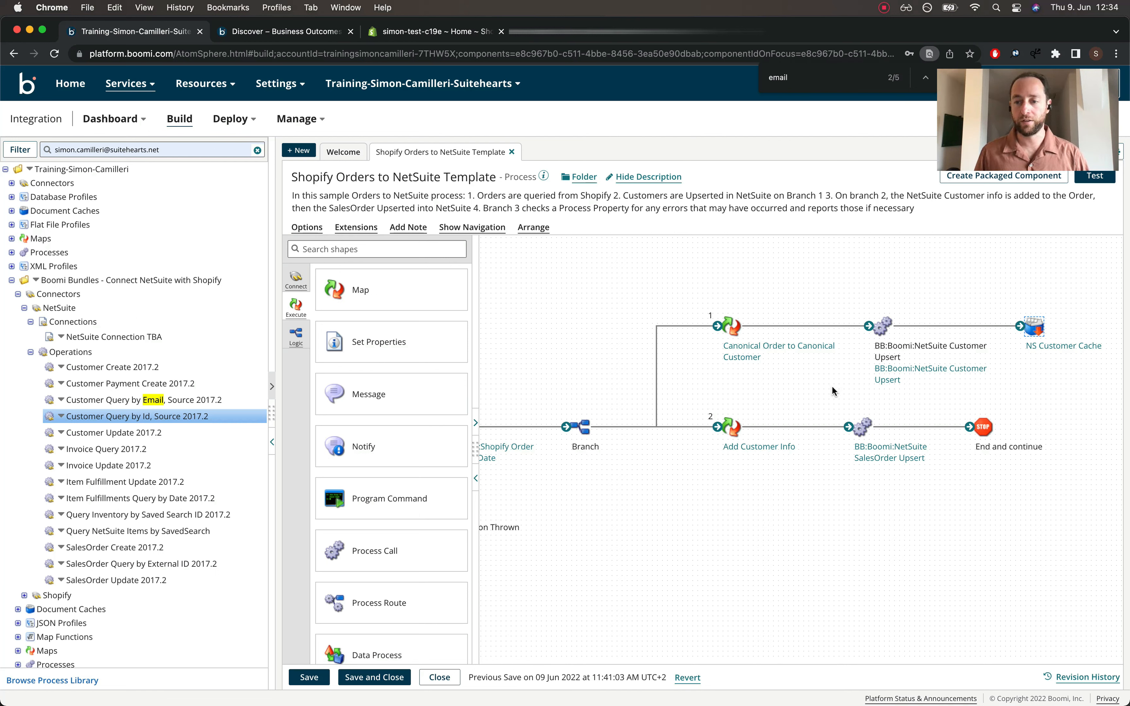
pyautogui.moveTo(753, 450)
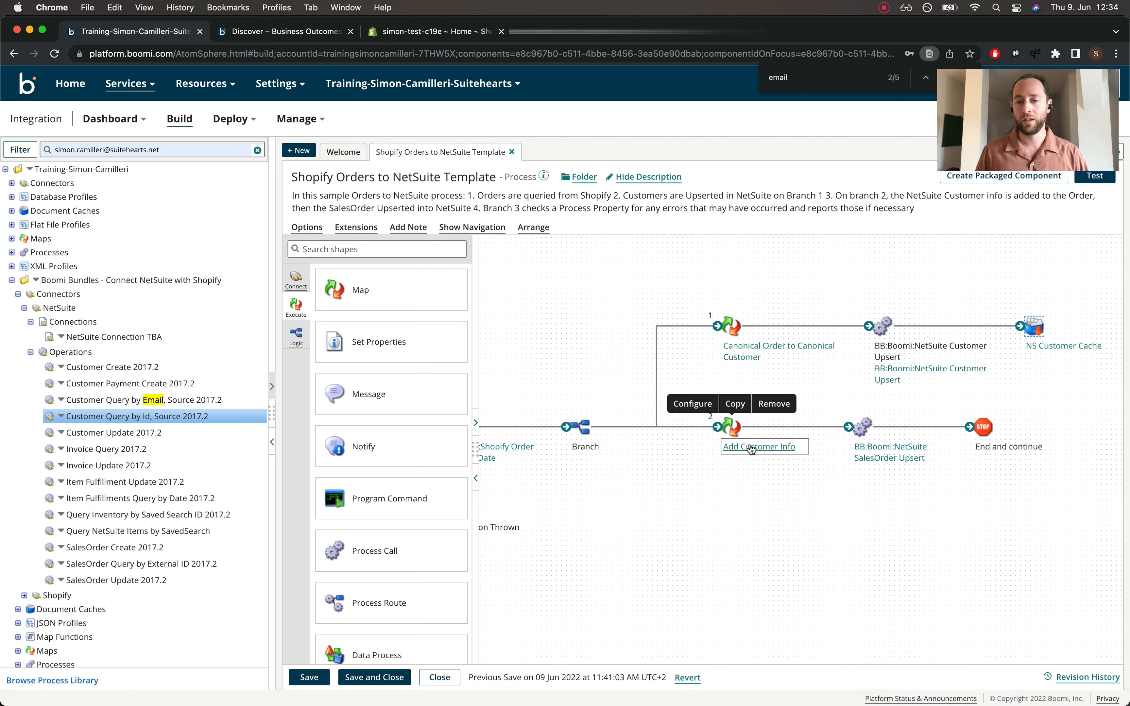
pyautogui.click(765, 449)
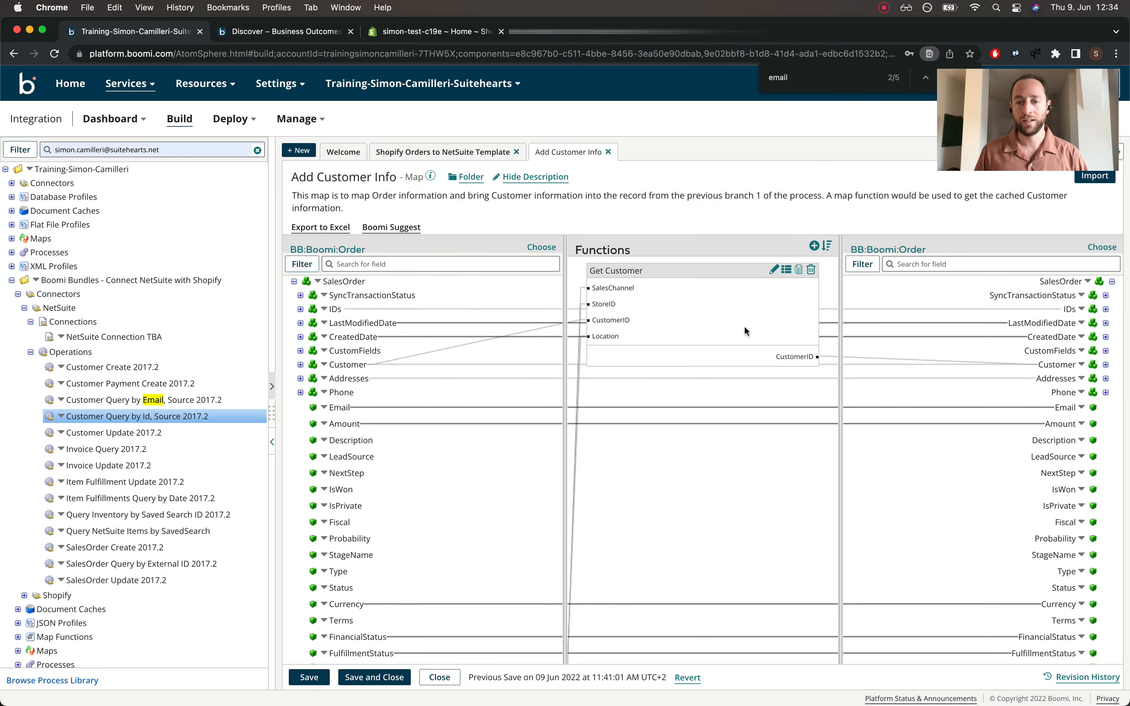
pyautogui.click(774, 271)
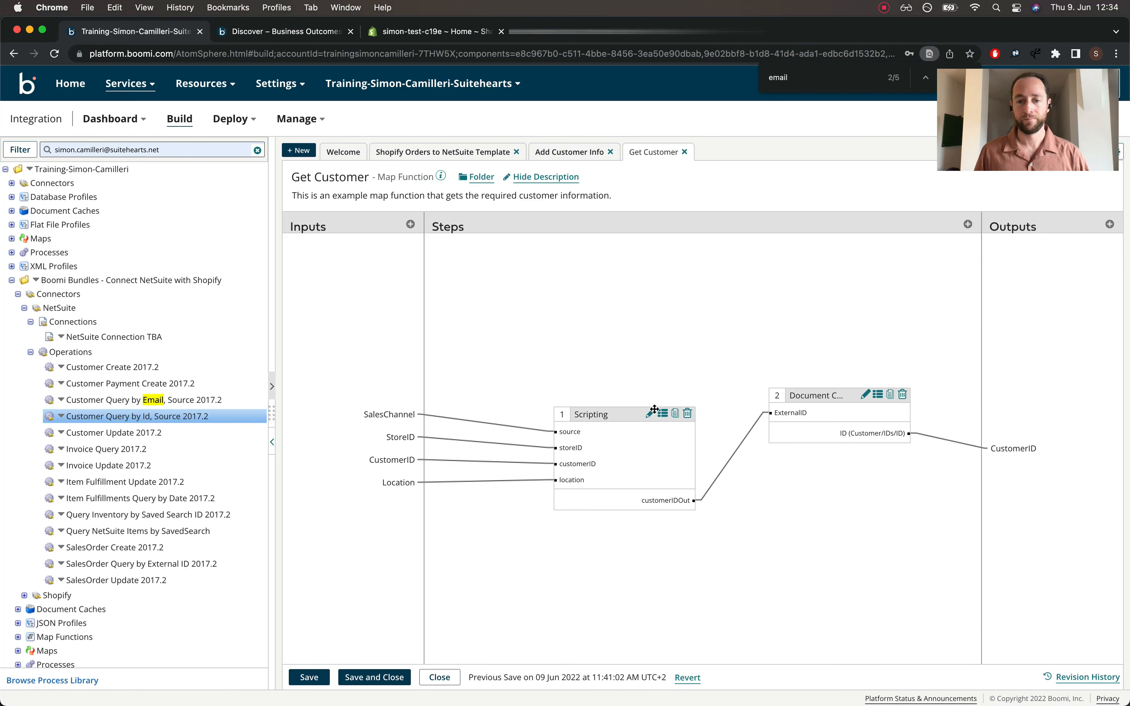
pyautogui.click(684, 153)
pyautogui.click(811, 269)
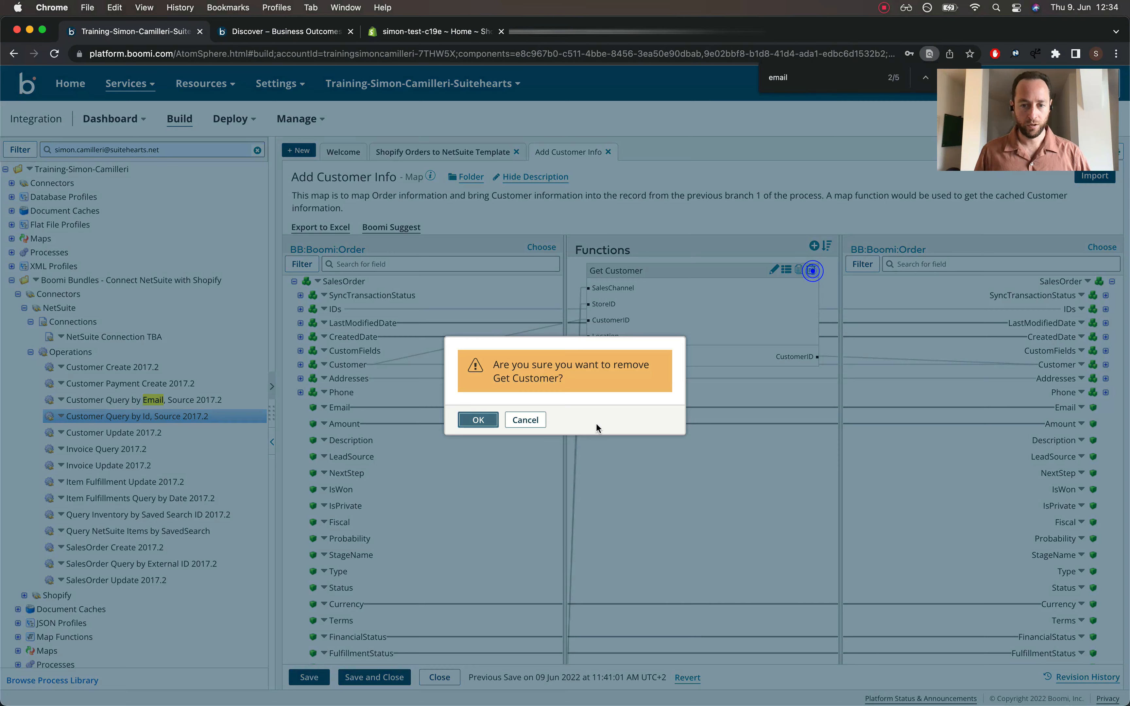
pyautogui.click(474, 421)
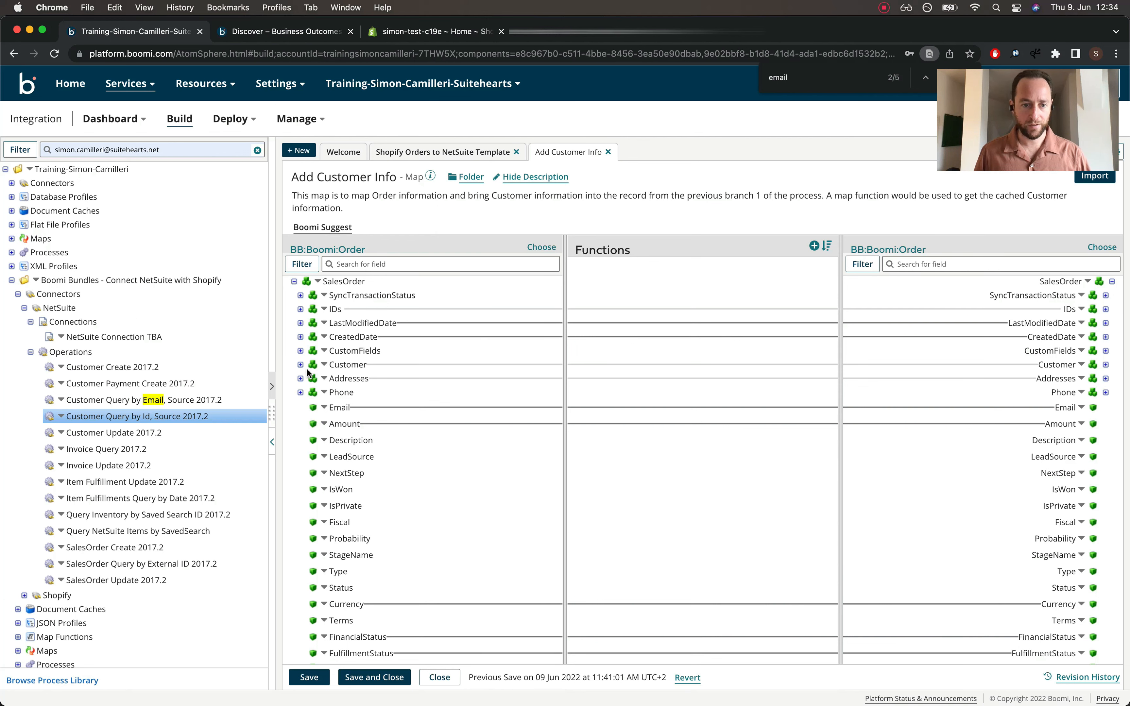
# Begin adding a function from the Lookup category to the Add Customer Info map
pyautogui.click(814, 247)
pyautogui.click(542, 271)
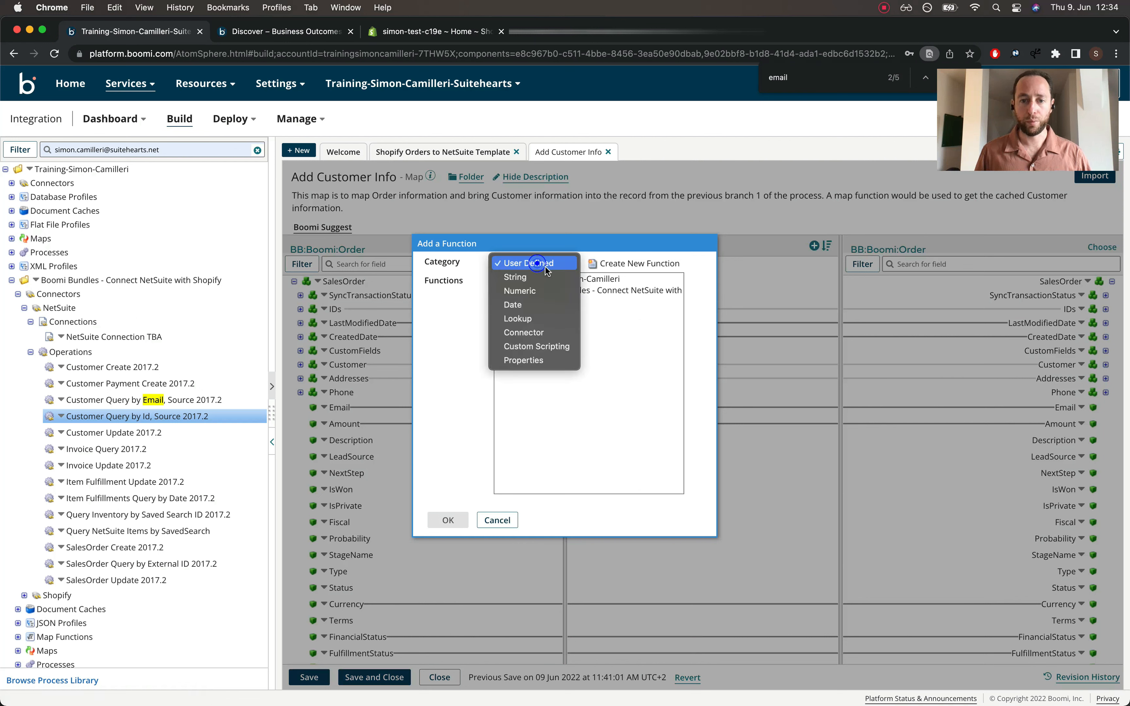
pyautogui.click(520, 316)
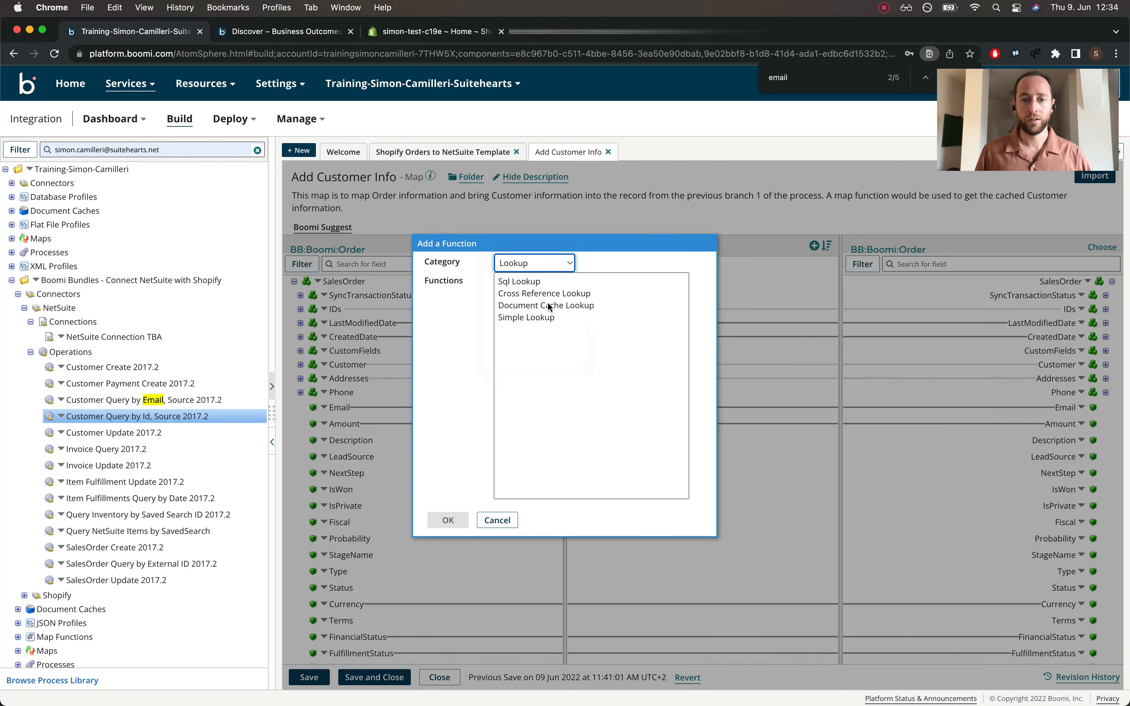
# Add a Document Cache Lookup function that uses the NS Customer Cache with the Customer Ext ID index
pyautogui.click(545, 305)
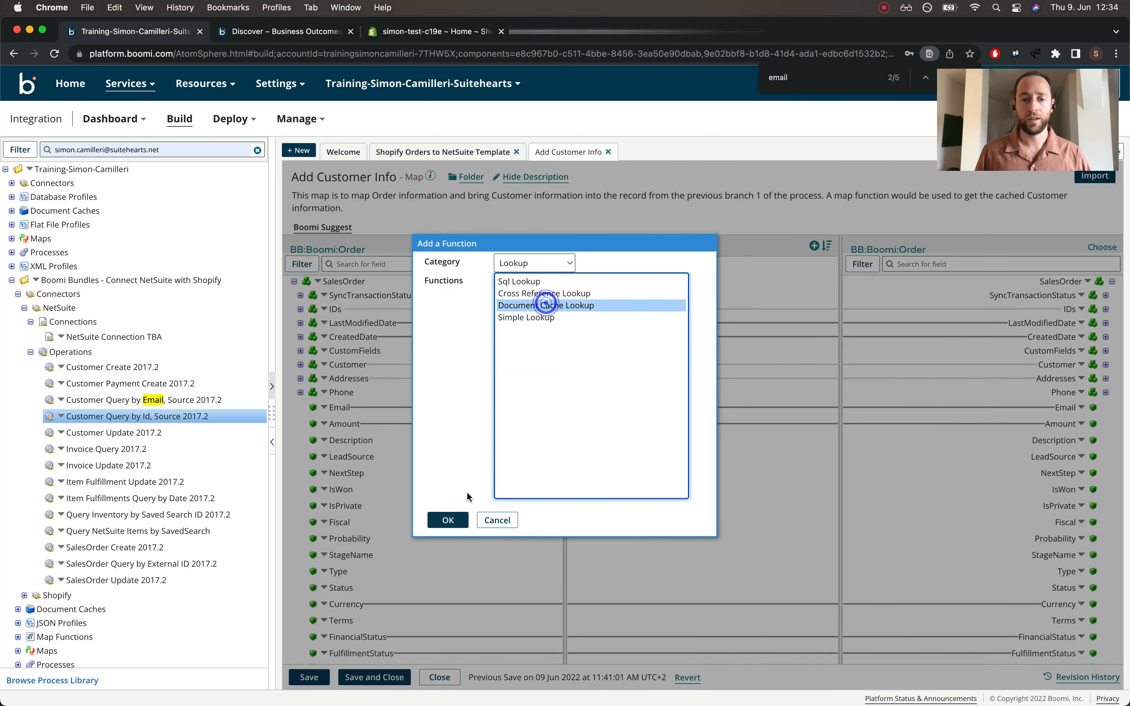
pyautogui.click(455, 521)
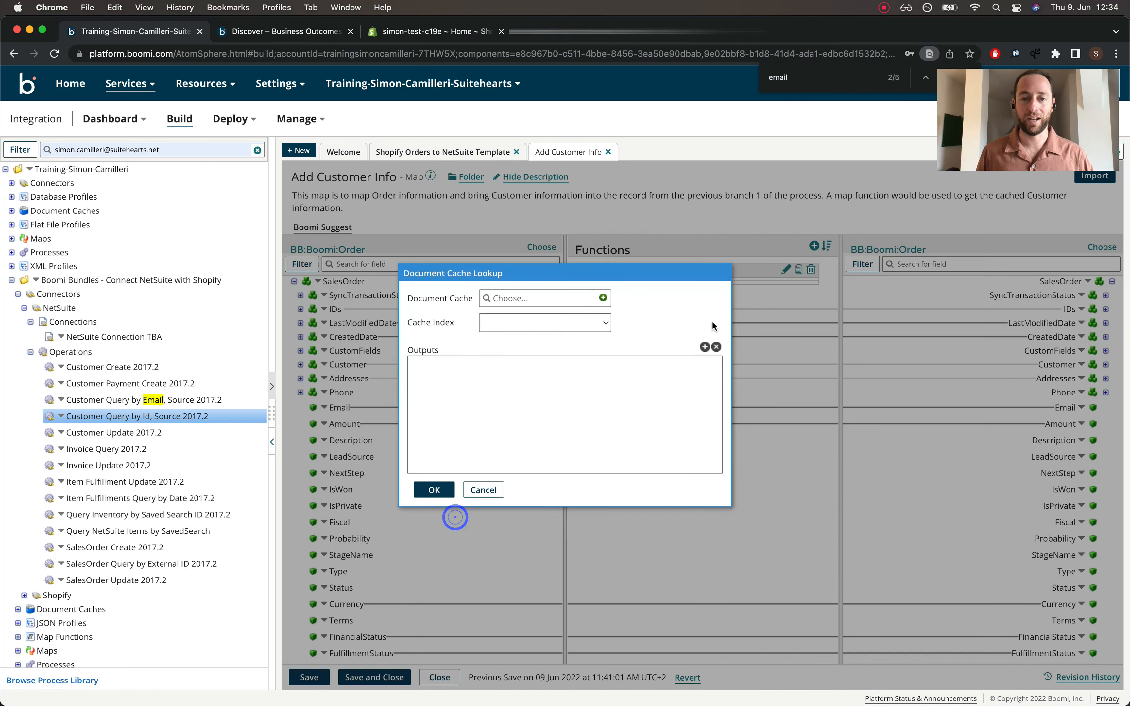
pyautogui.click(542, 297)
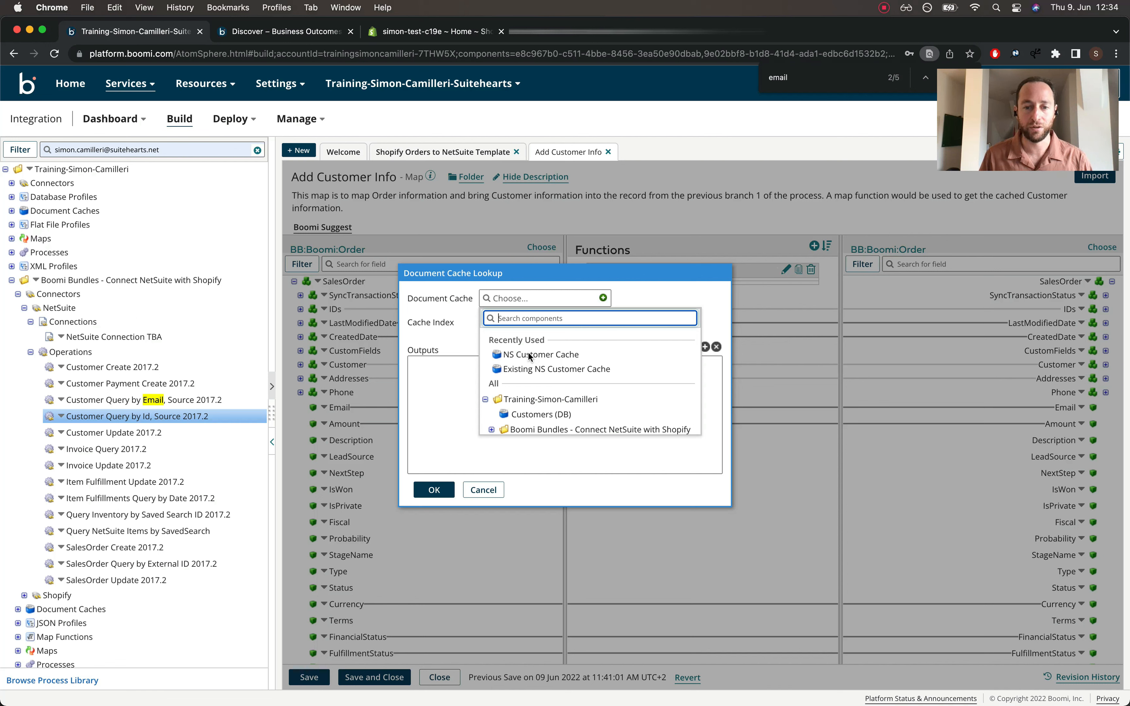
pyautogui.click(540, 357)
pyautogui.click(527, 323)
pyautogui.click(505, 341)
# Add AssociatedObjectID from Customer/IDs as the lookup's output and set the function's caching to By Map
pyautogui.click(704, 346)
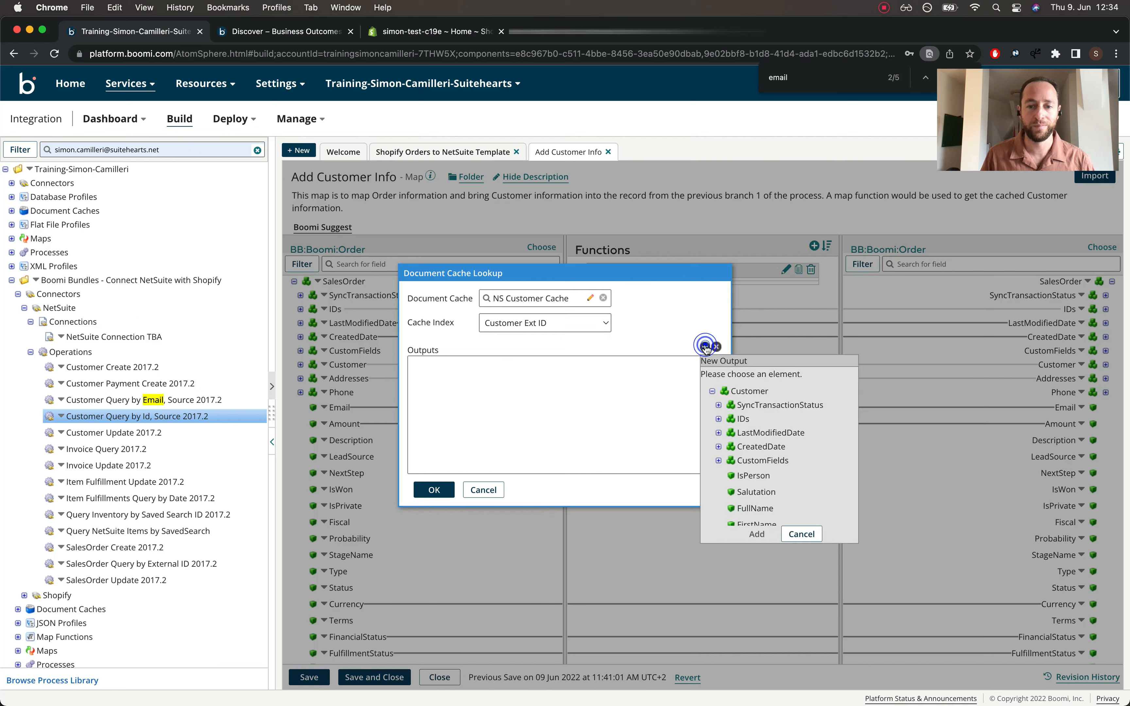
pyautogui.click(719, 419)
pyautogui.click(773, 461)
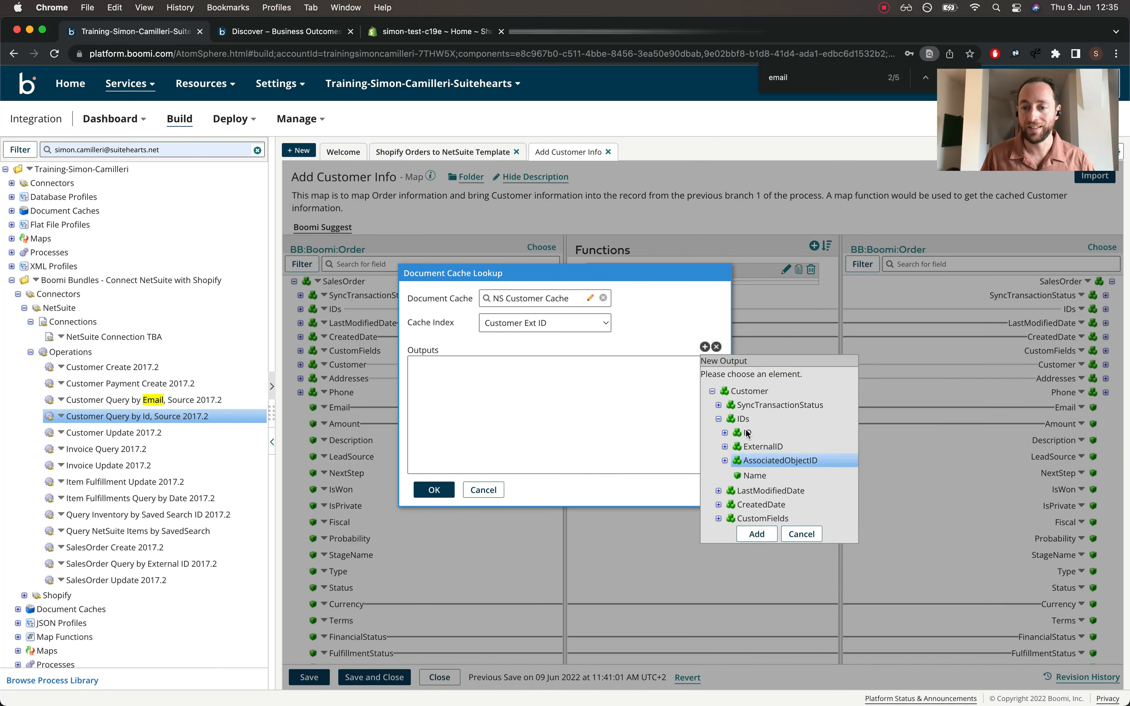
pyautogui.click(757, 534)
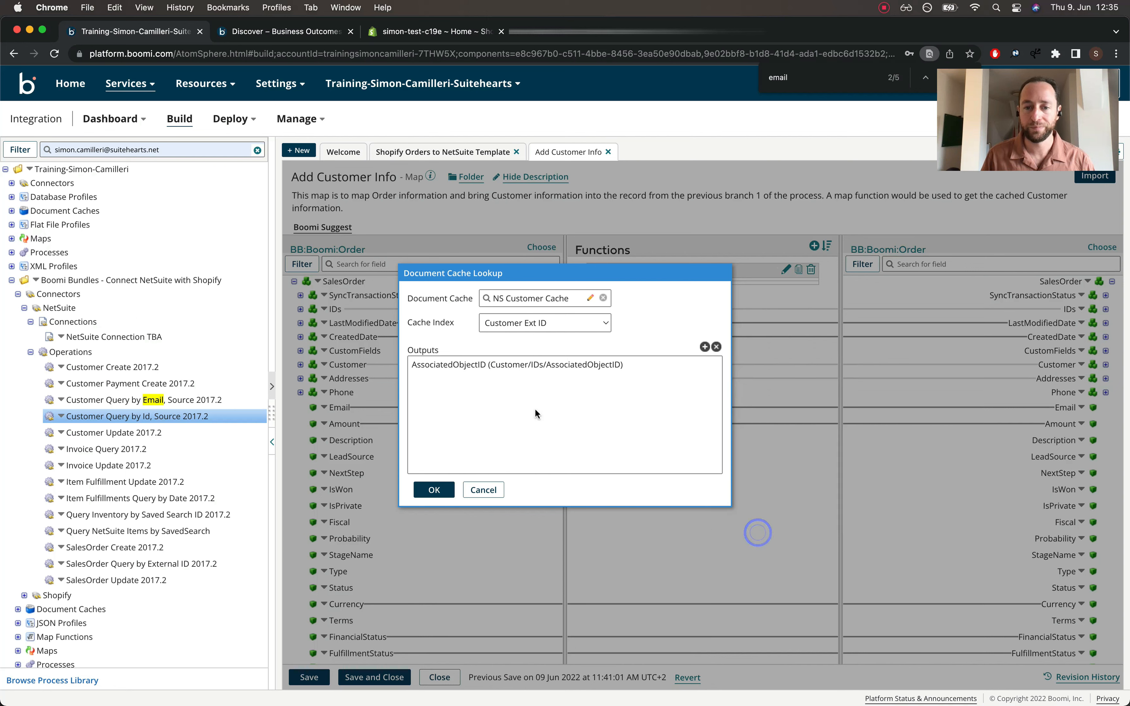
pyautogui.click(426, 491)
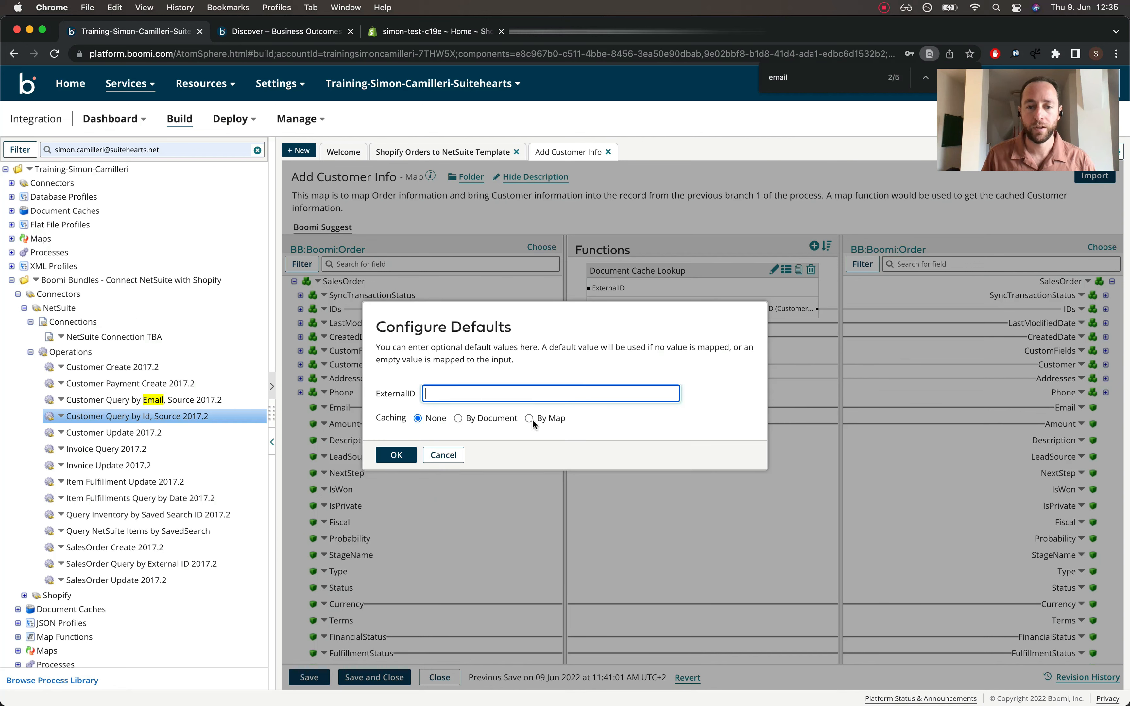
pyautogui.click(528, 419)
pyautogui.click(396, 455)
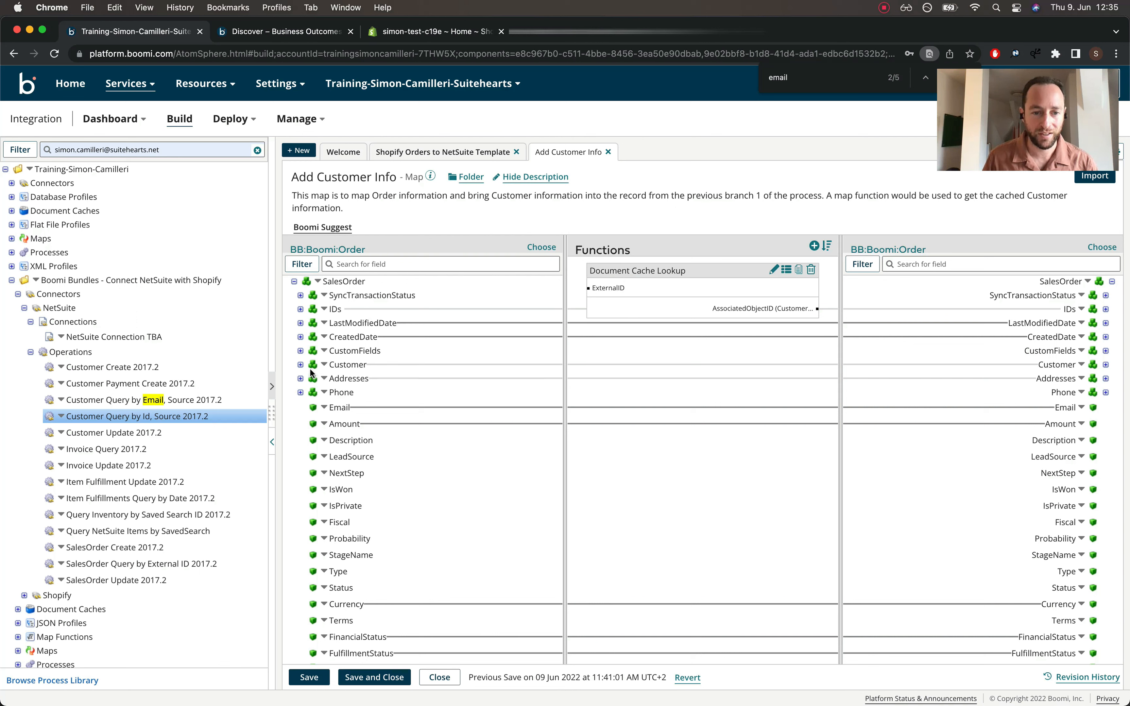
# Map the source Customer ID through the lookup's ExternalID input to the destination Customer AssociatedObjectID, saving and closing the map
pyautogui.click(300, 365)
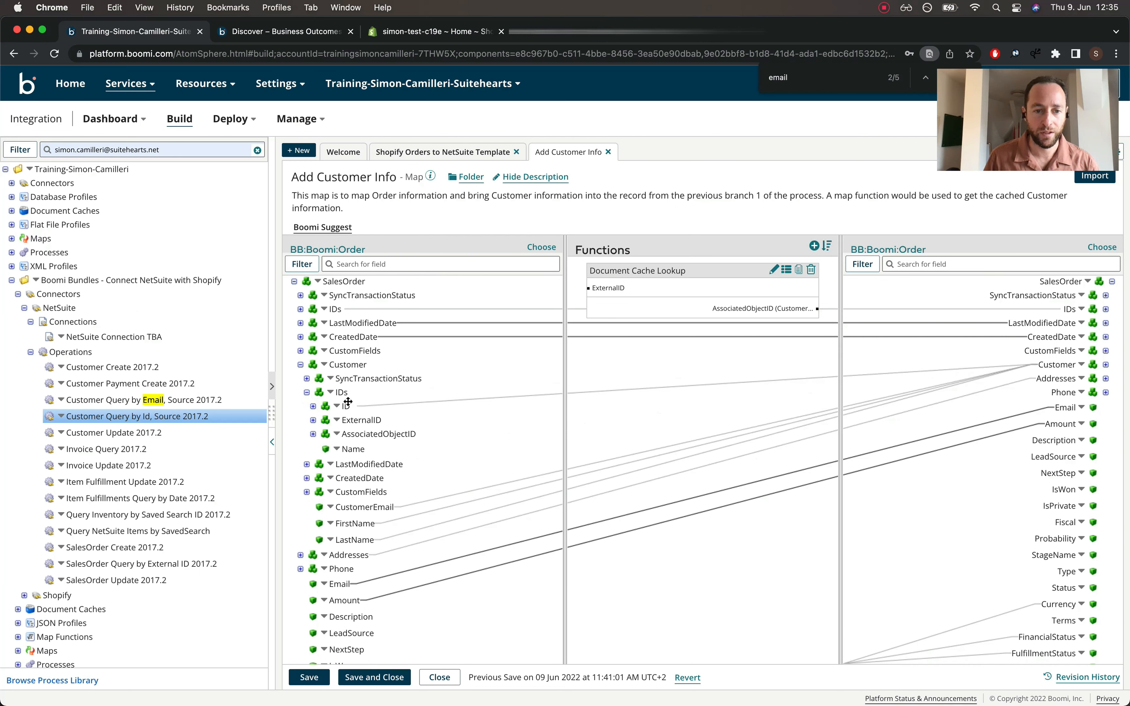
pyautogui.moveTo(346, 406); pyautogui.dragTo(612, 289)
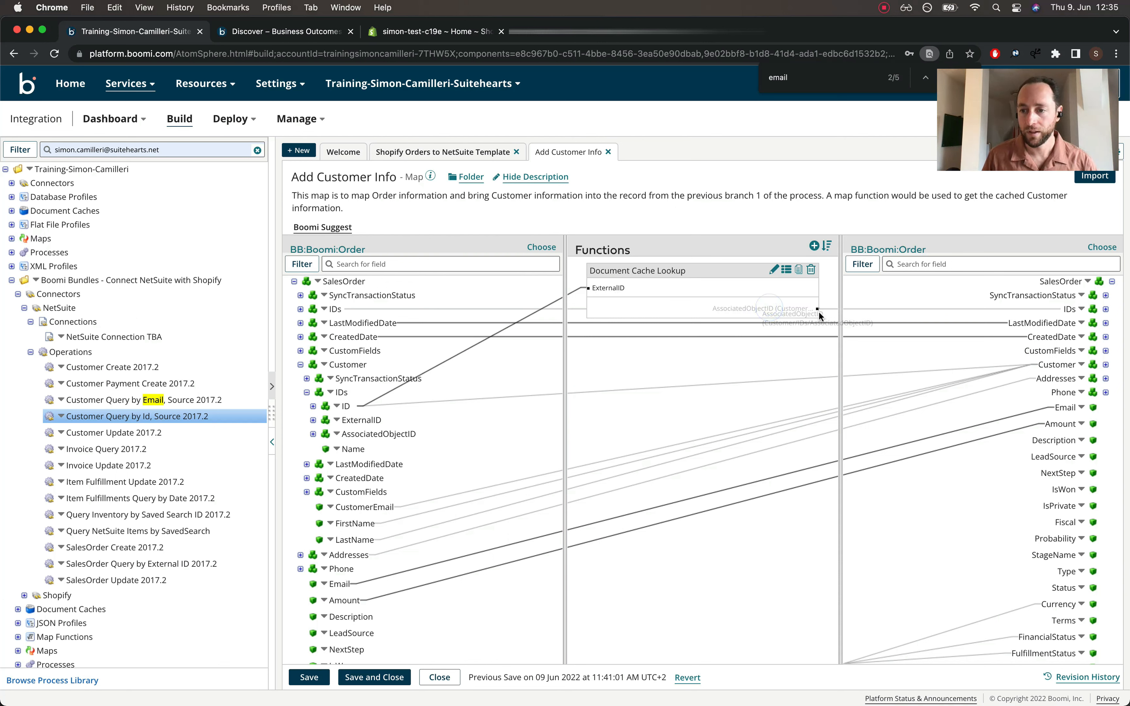
pyautogui.click(1106, 366)
pyautogui.click(1100, 392)
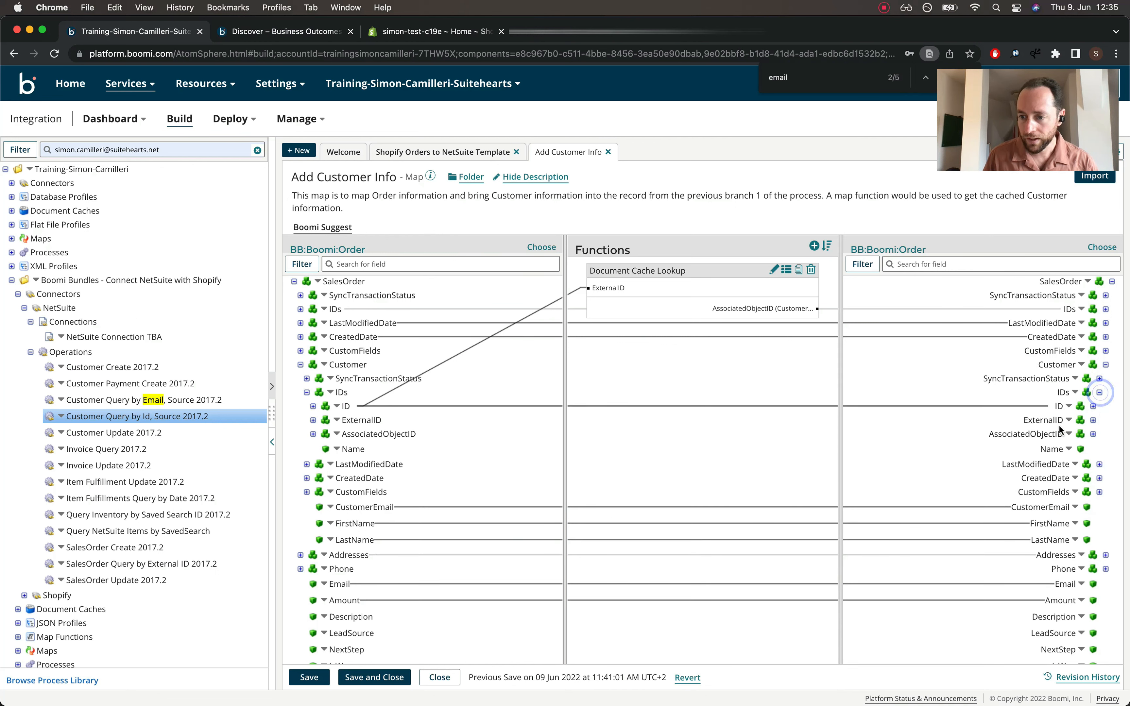
pyautogui.moveTo(817, 309); pyautogui.dragTo(1040, 437)
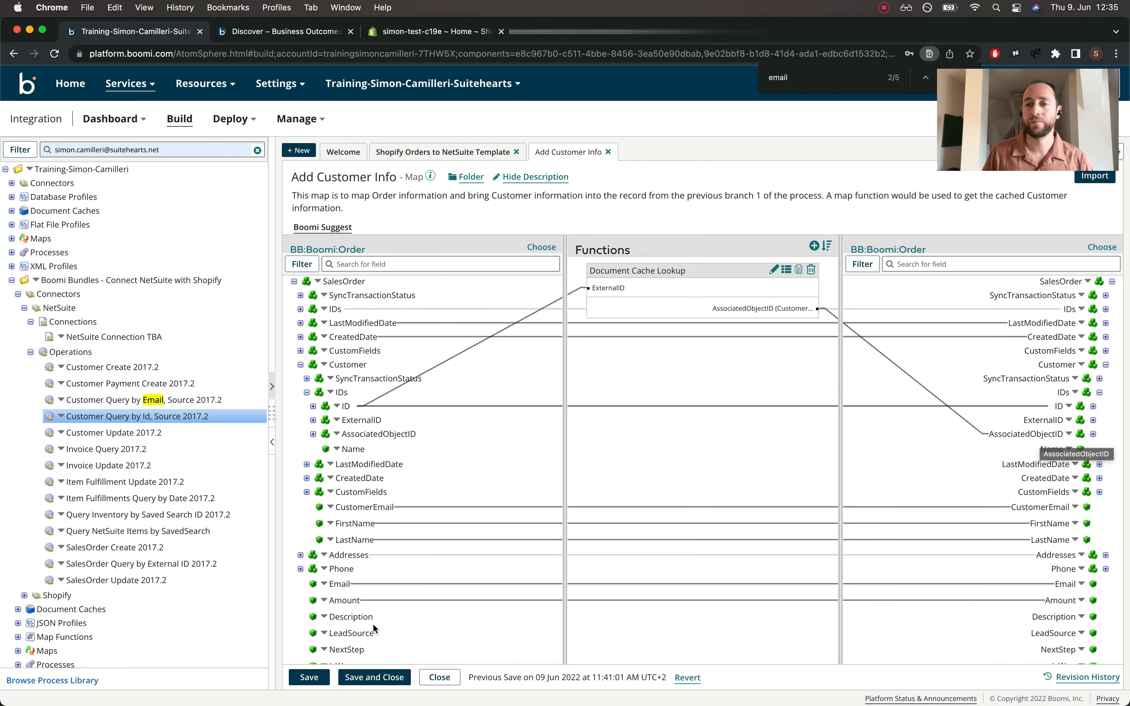
pyautogui.click(381, 682)
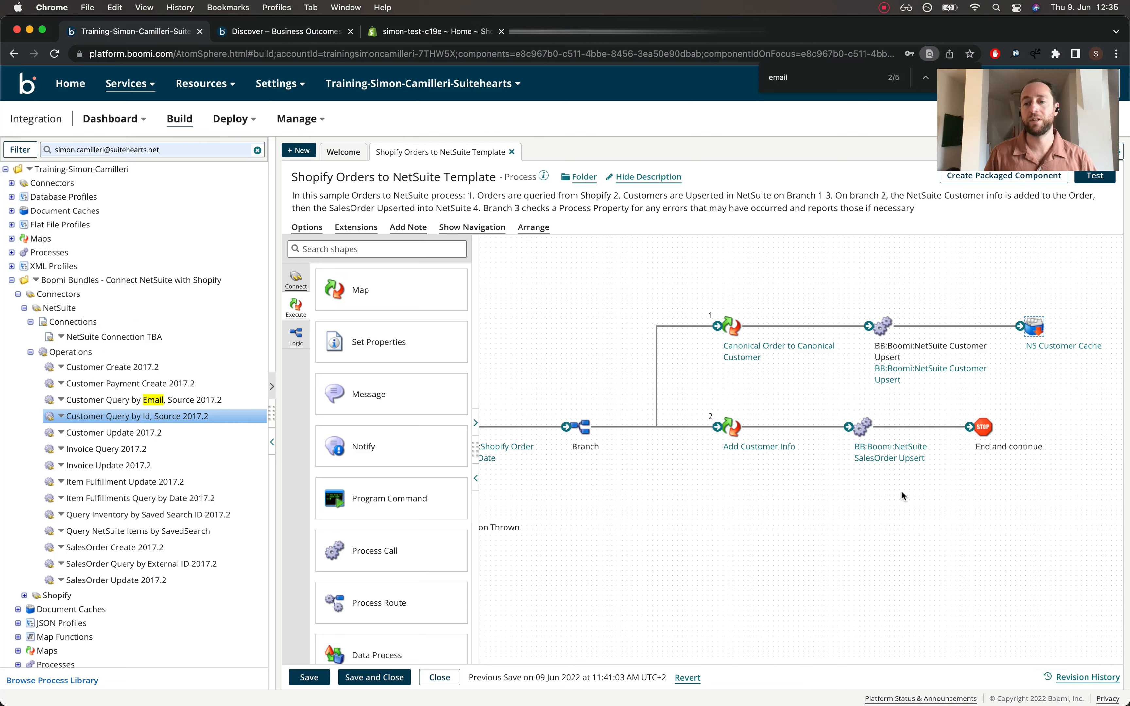
# Open the SalesOrder Query by External ID 2017.2 operation inside the BB:Boomi:NetSuite SalesOrder Upsert subprocess
pyautogui.moveTo(894, 462)
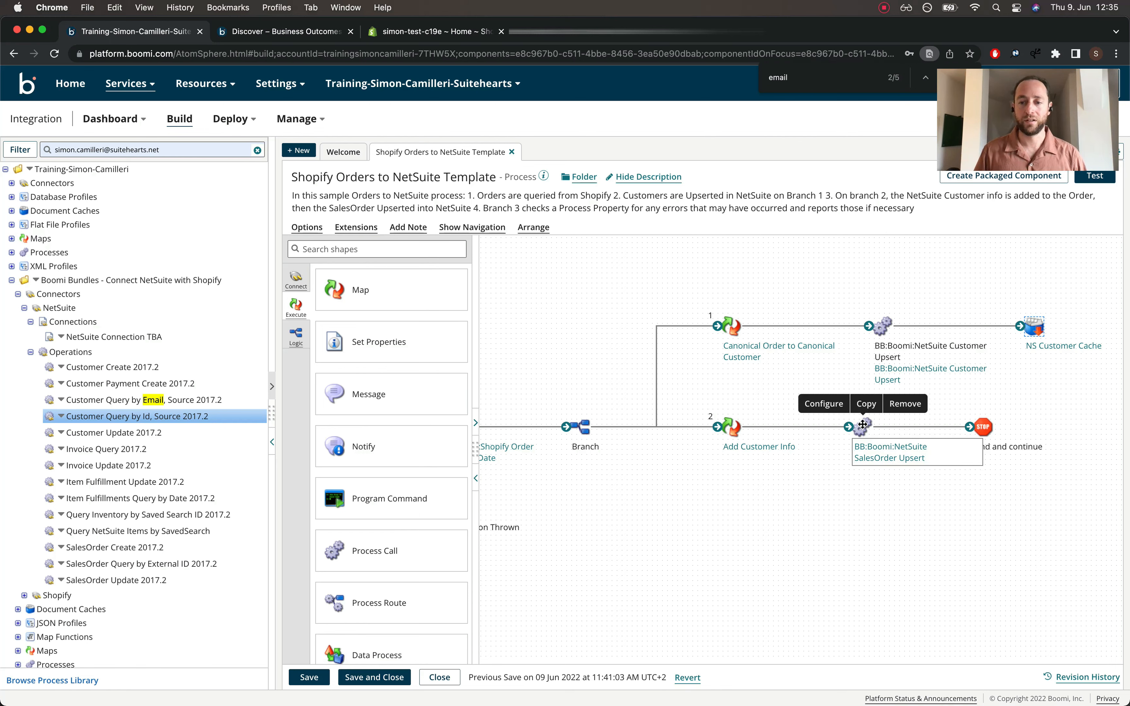
pyautogui.click(879, 459)
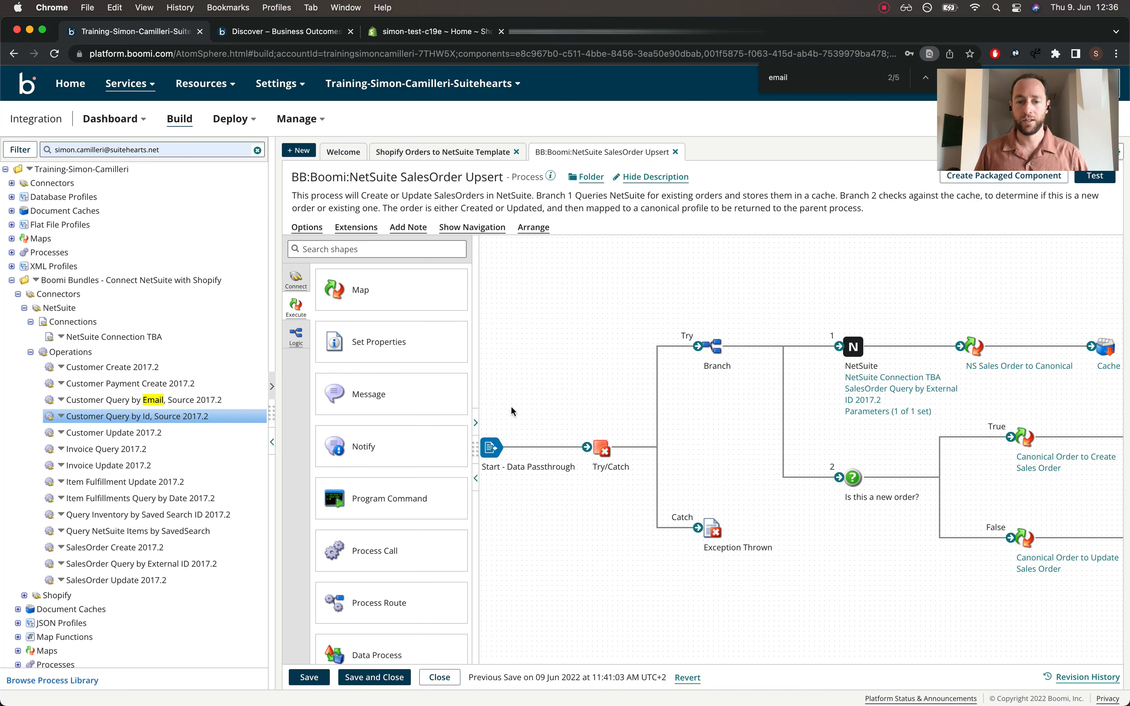
pyautogui.hscroll(5, 717, 432)
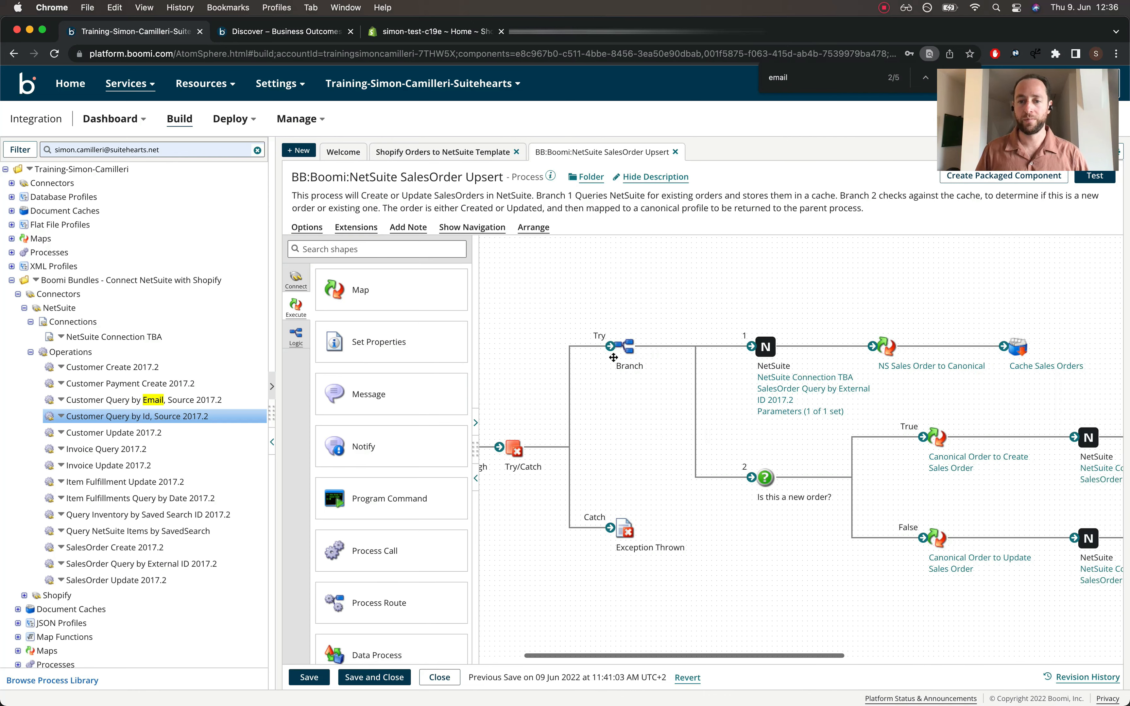
pyautogui.hscroll(5, 663, 407)
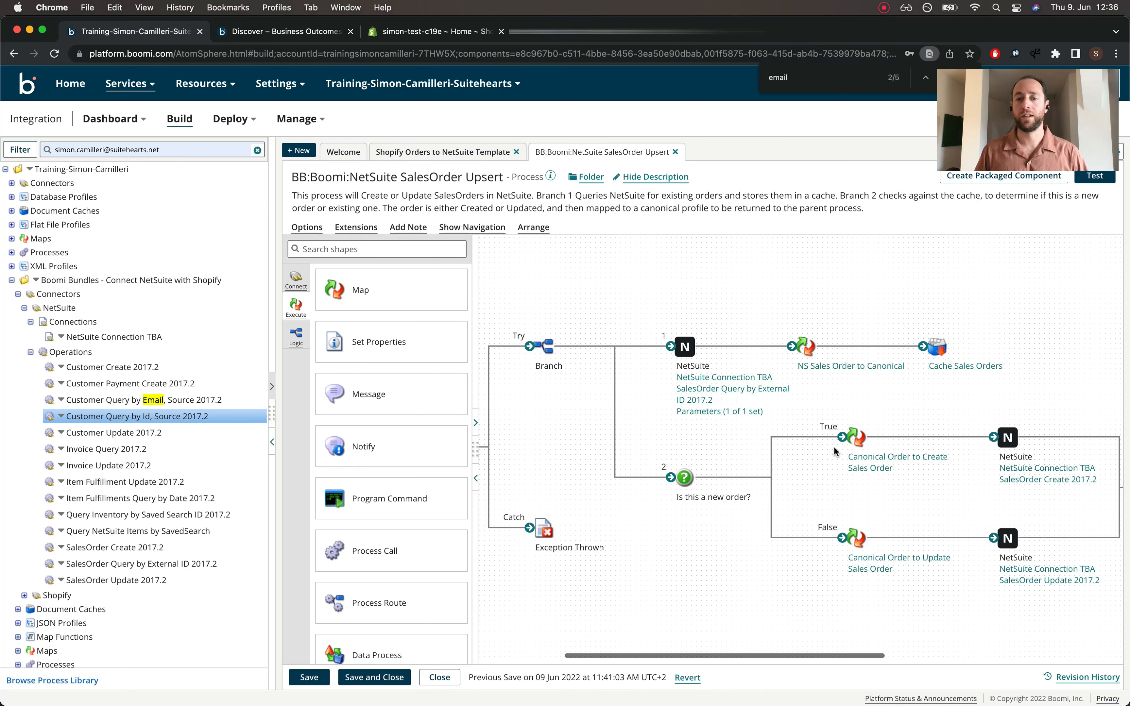
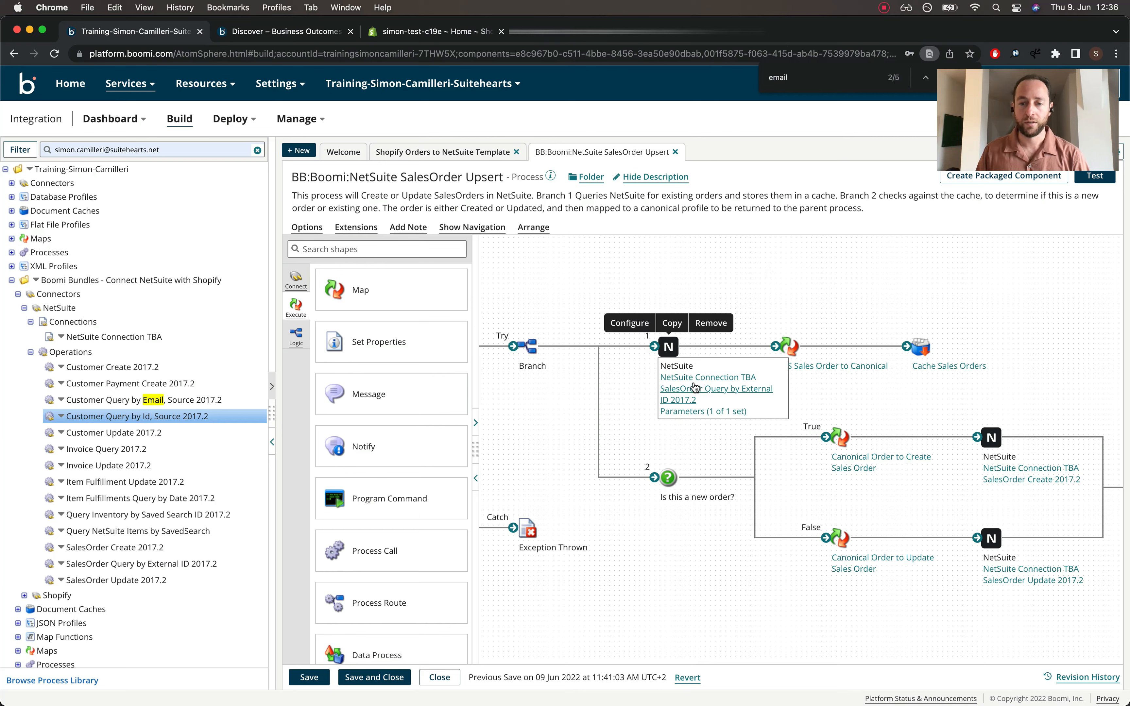
pyautogui.click(708, 389)
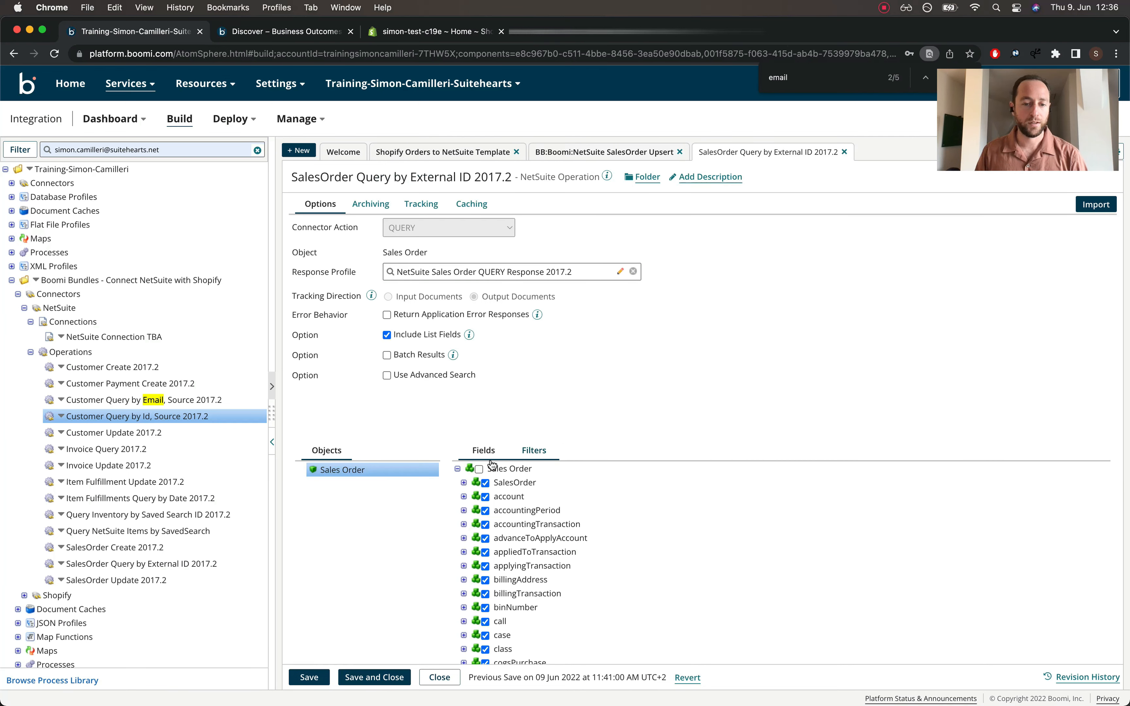
# Deselect all Sales Order query fields and select only externalId under SalesOrder
pyautogui.click(482, 470)
pyautogui.click(464, 483)
pyautogui.click(464, 482)
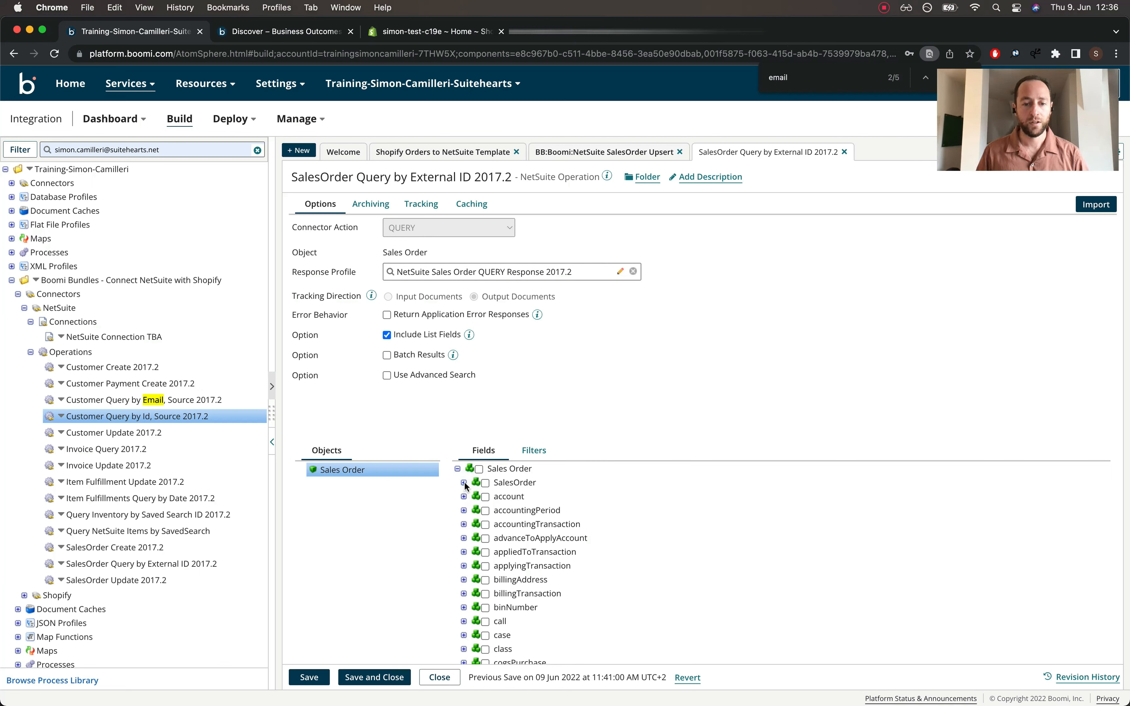
pyautogui.click(464, 483)
pyautogui.press('super+f')
pyautogui.write('externalid')
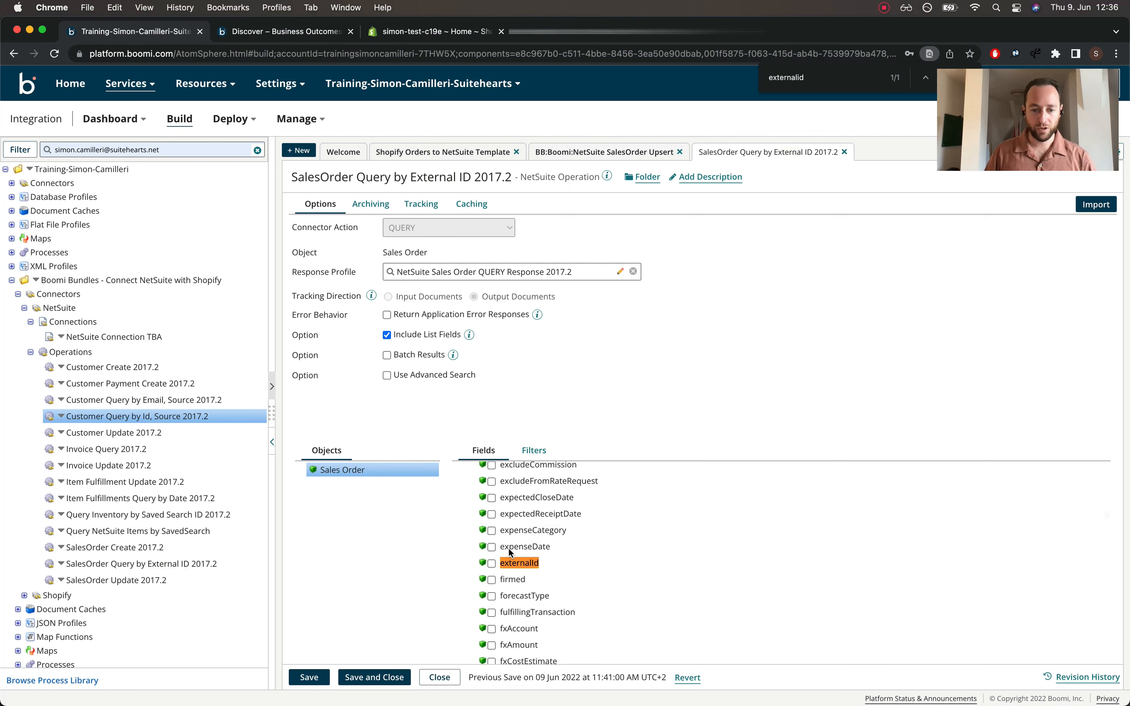
pyautogui.click(492, 563)
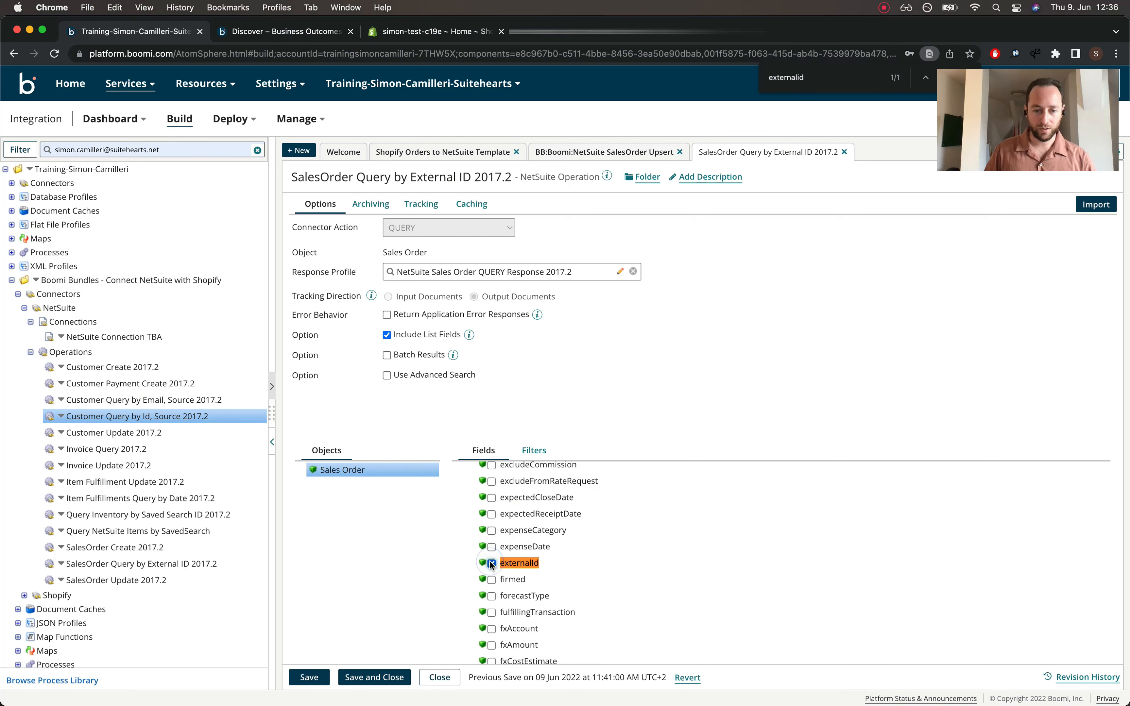
# Rename the Boomi External ID filter under the Logical - AND group to "Order Shopify Id"
pyautogui.click(533, 450)
pyautogui.click(463, 483)
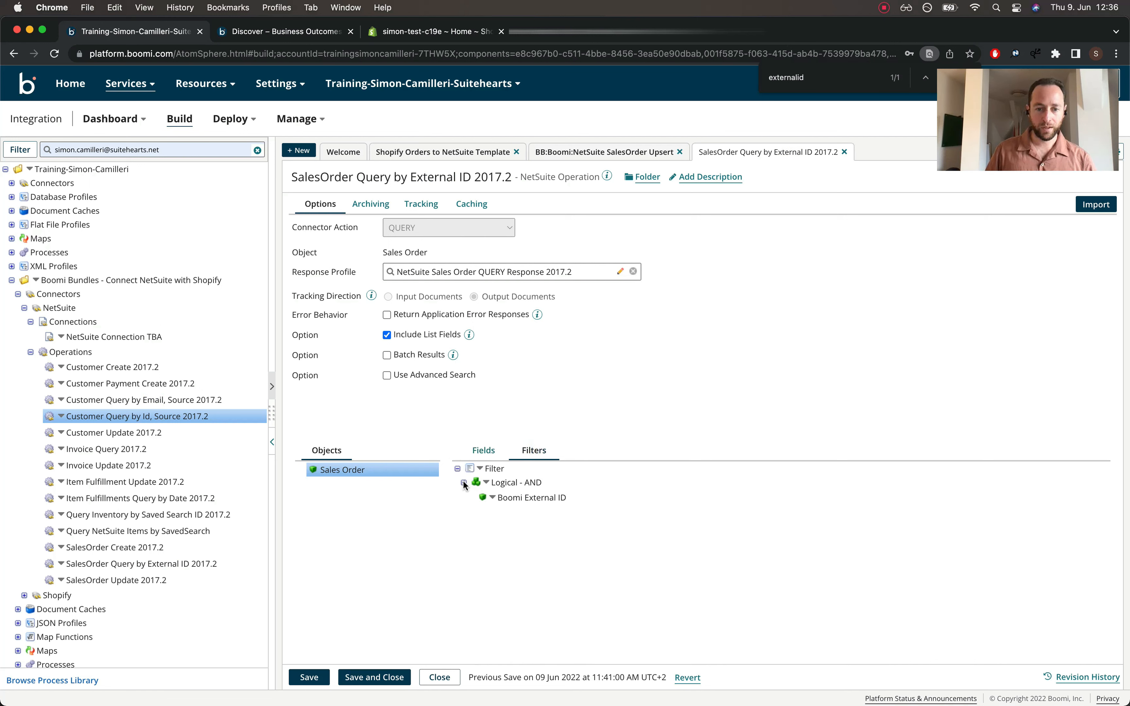
pyautogui.click(528, 497)
pyautogui.click(859, 509)
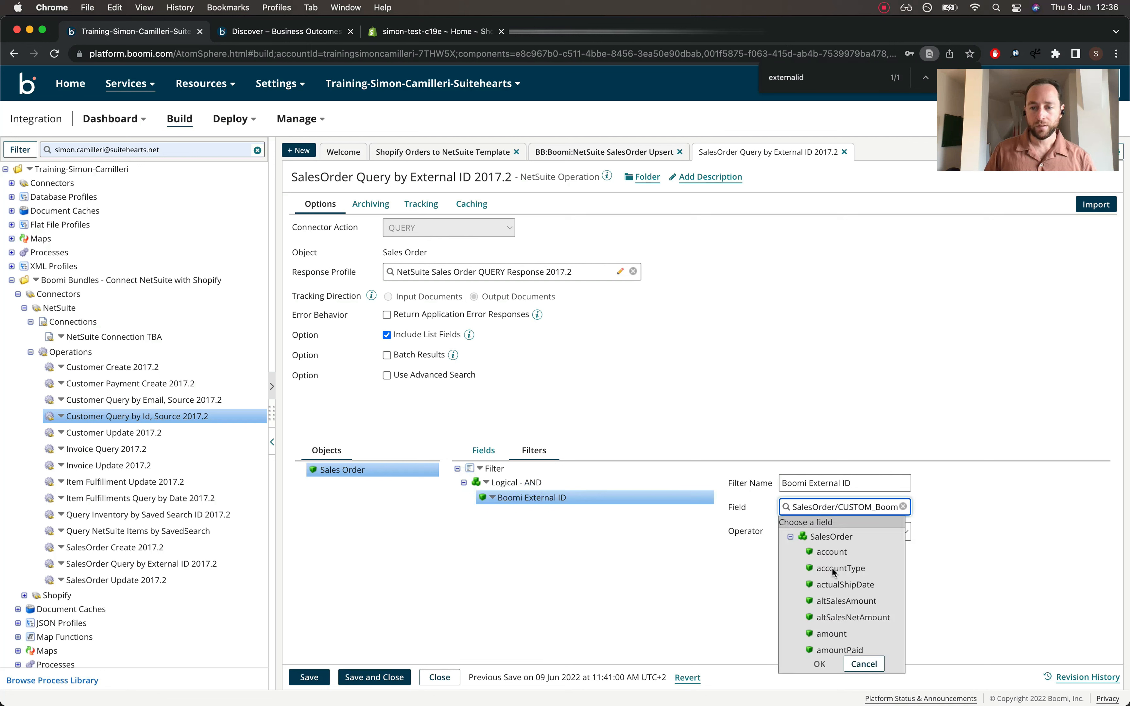
pyautogui.click(800, 465)
pyautogui.click(857, 477)
pyautogui.press('super+a')
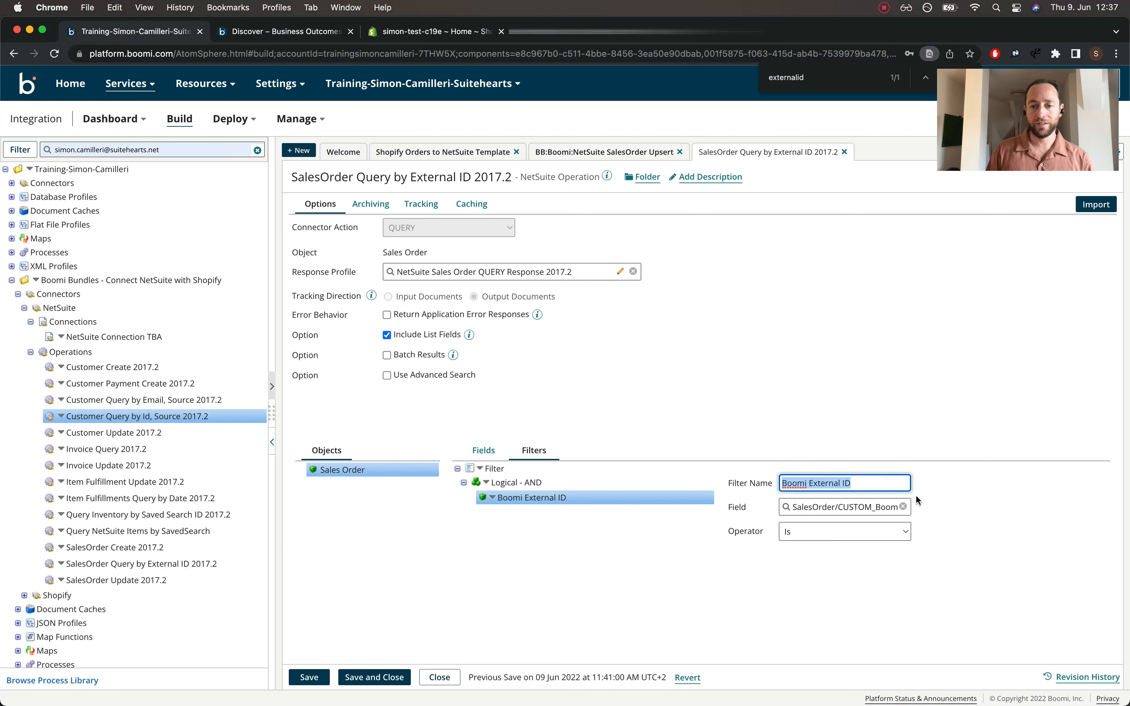
pyautogui.press('BackSpace')
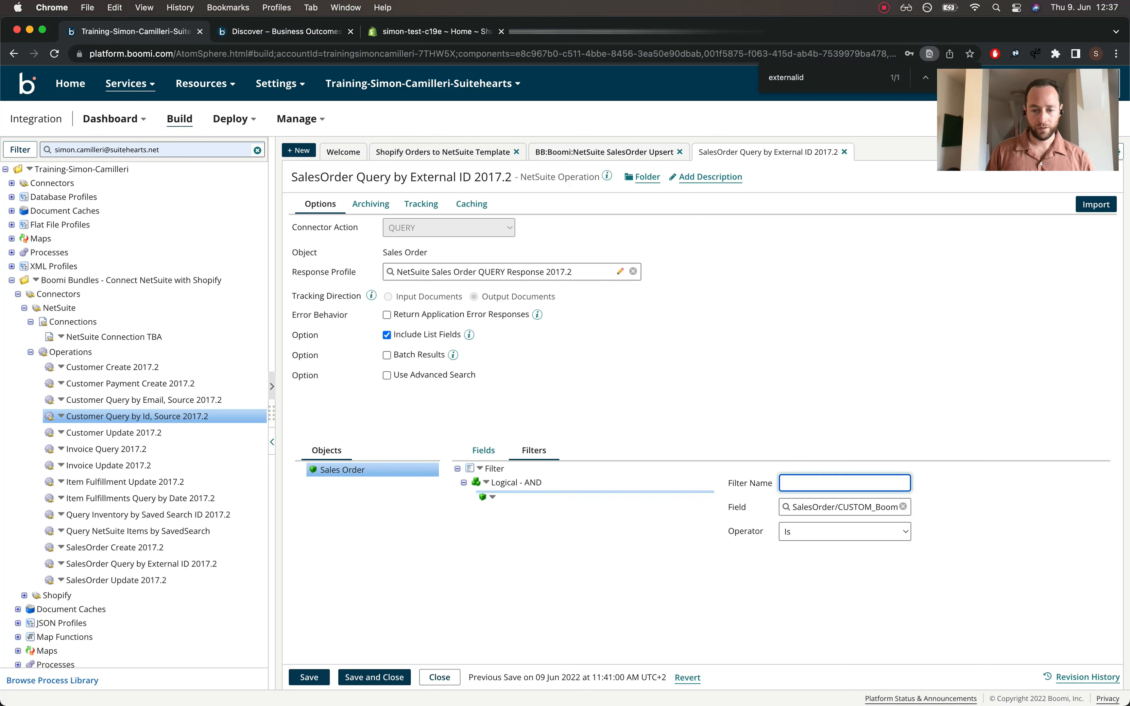
pyautogui.write('Order Sjho')
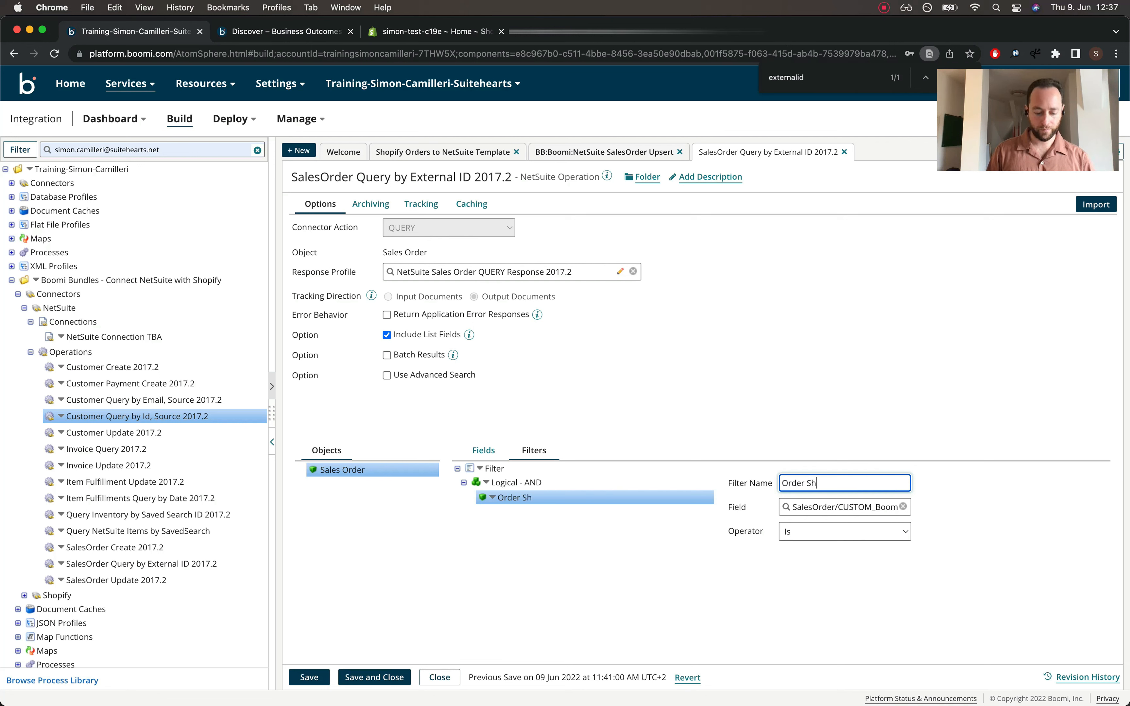
pyautogui.write('fy Id')
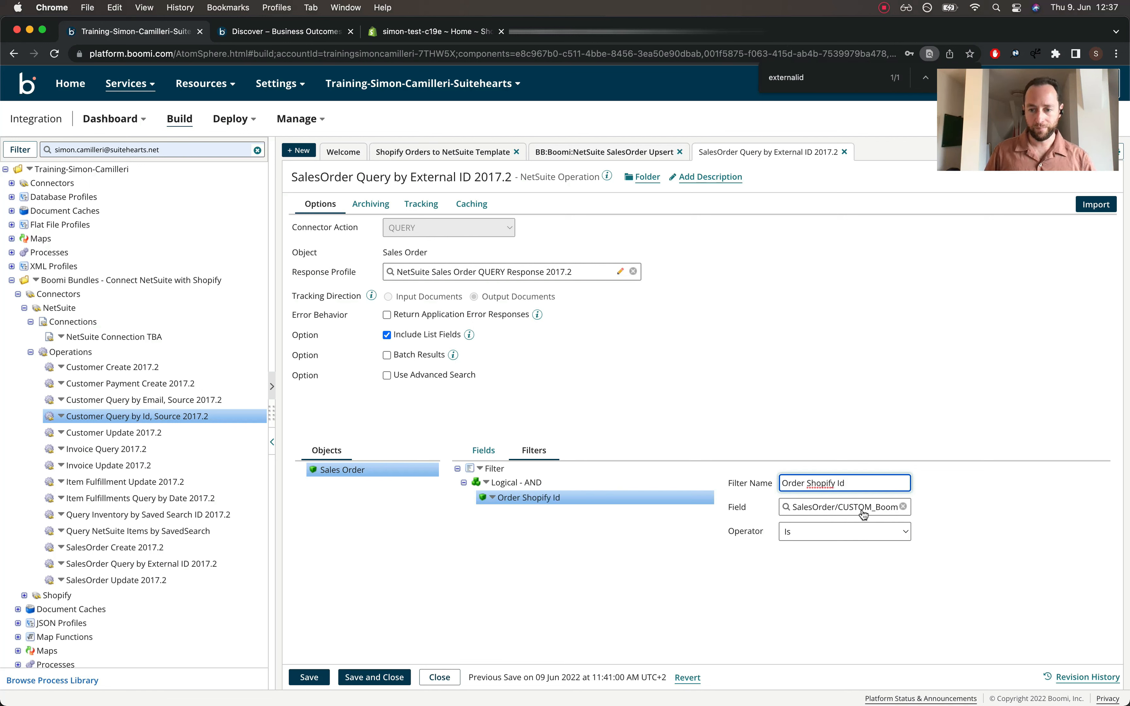
# Set the field of the Order Shopify Id filter to SalesOrder/externalId
pyautogui.click(862, 509)
pyautogui.scroll(-3, 825, 568)
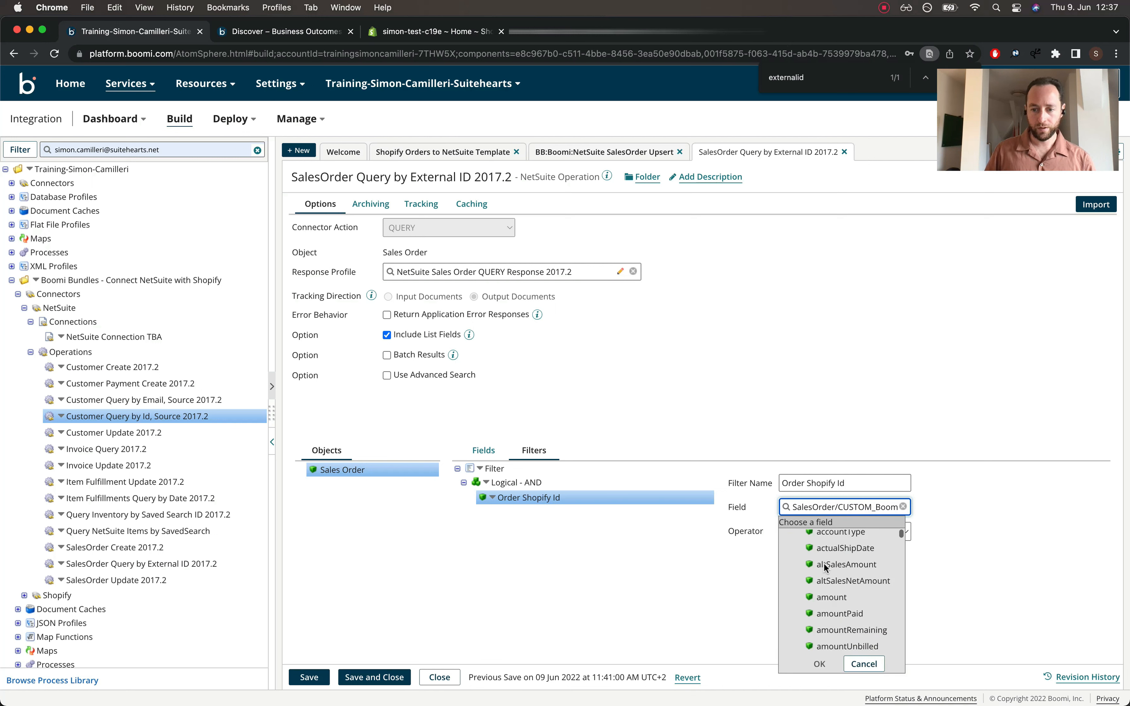
pyautogui.scroll(3, 825, 568)
pyautogui.scroll(-1, 824, 568)
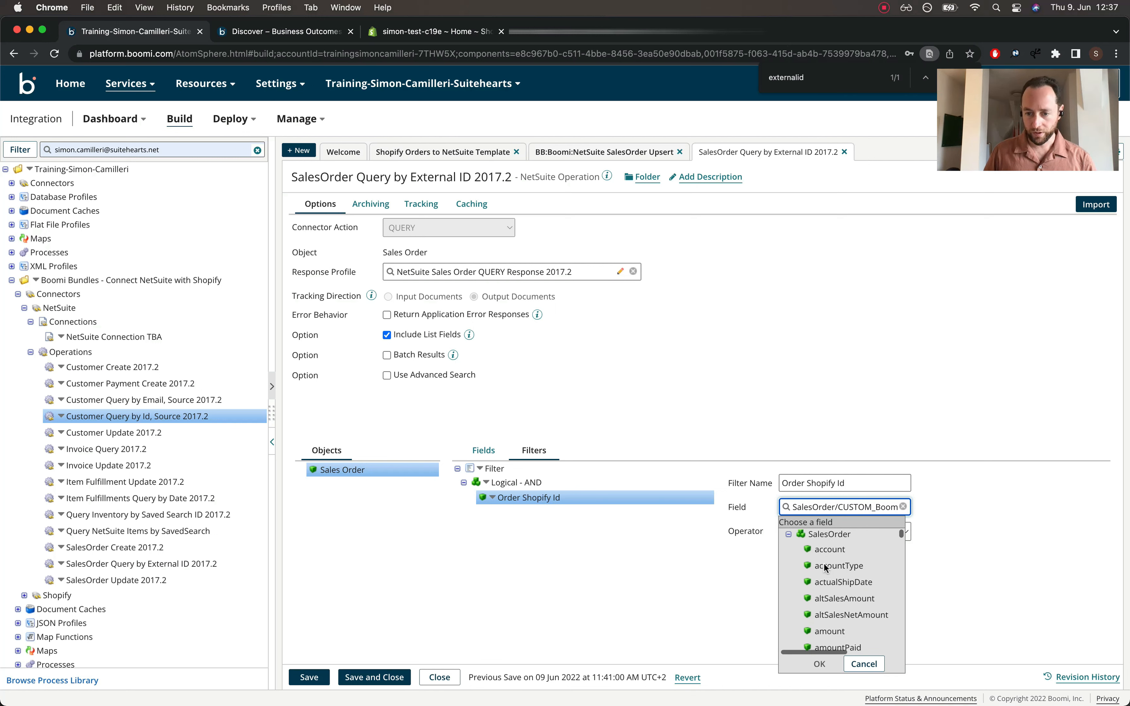
pyautogui.scroll(1, 825, 568)
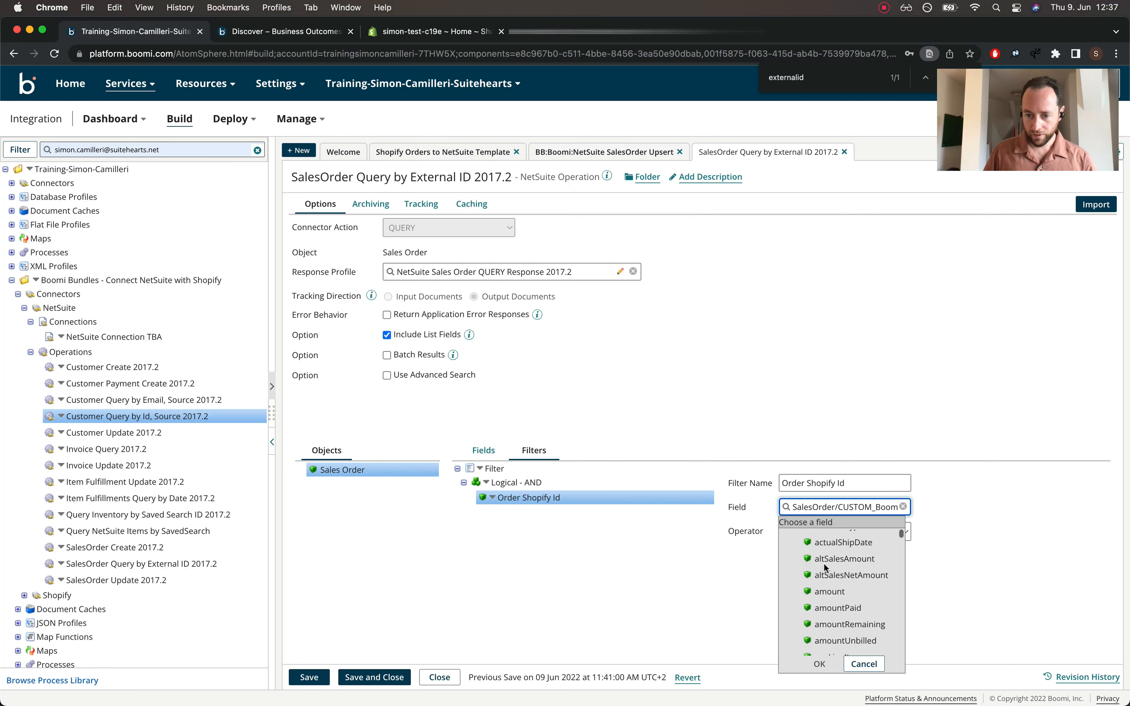
pyautogui.scroll(-5, 825, 568)
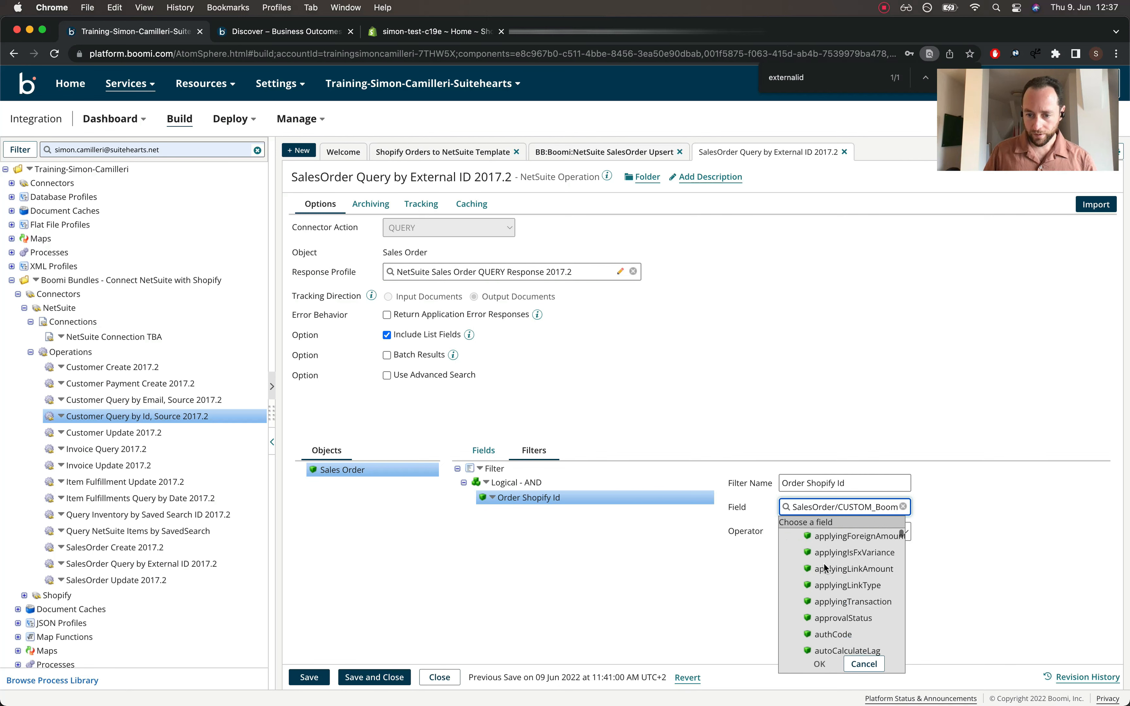
pyautogui.scroll(-8, 825, 567)
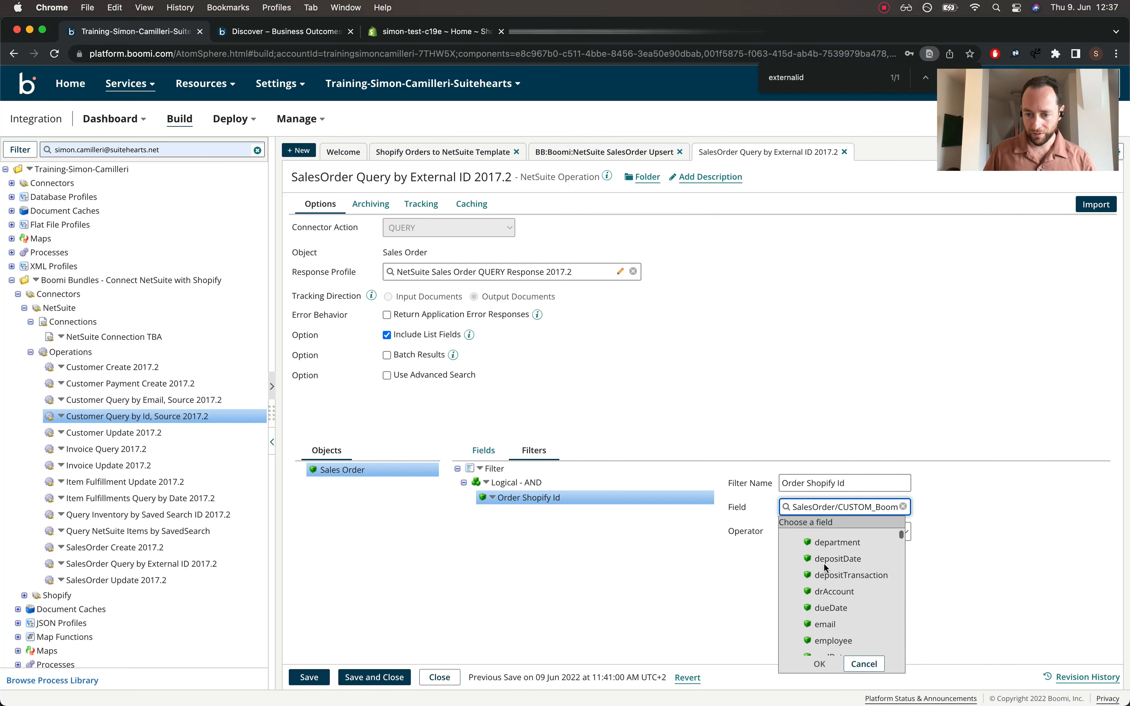
pyautogui.scroll(-4, 825, 568)
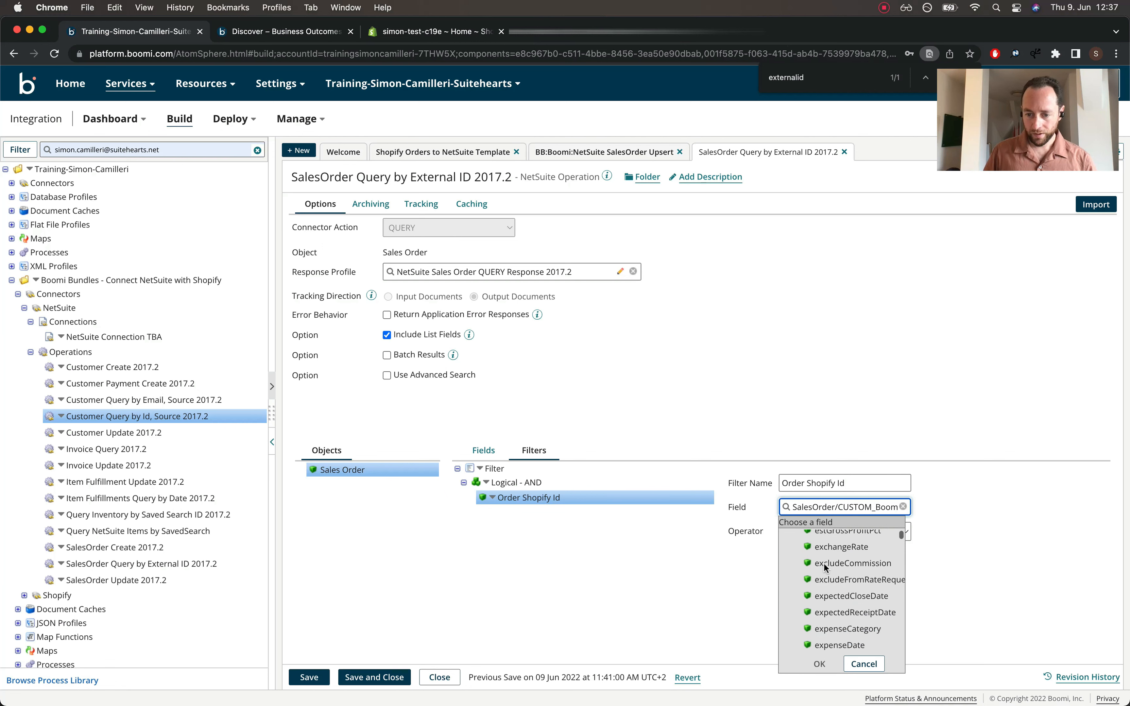
pyautogui.click(830, 575)
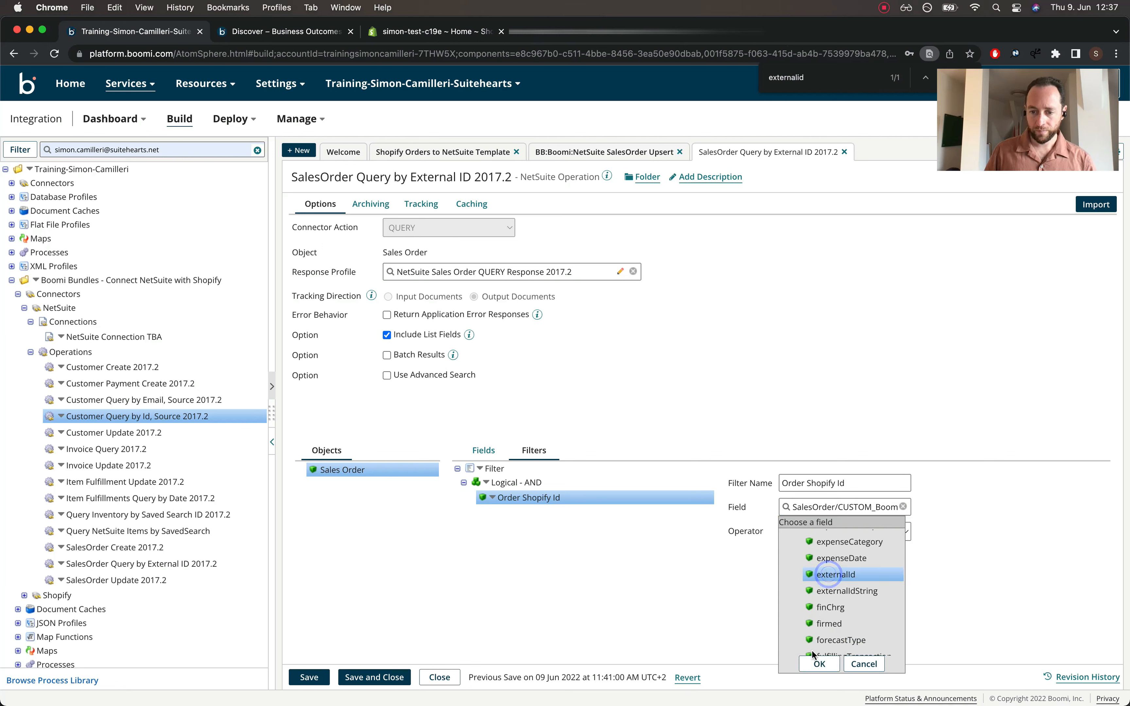
pyautogui.click(819, 664)
# Use the Any Of [VALUE] operator for the Order Shopify Id filter, and save and close the query operation
pyautogui.click(816, 536)
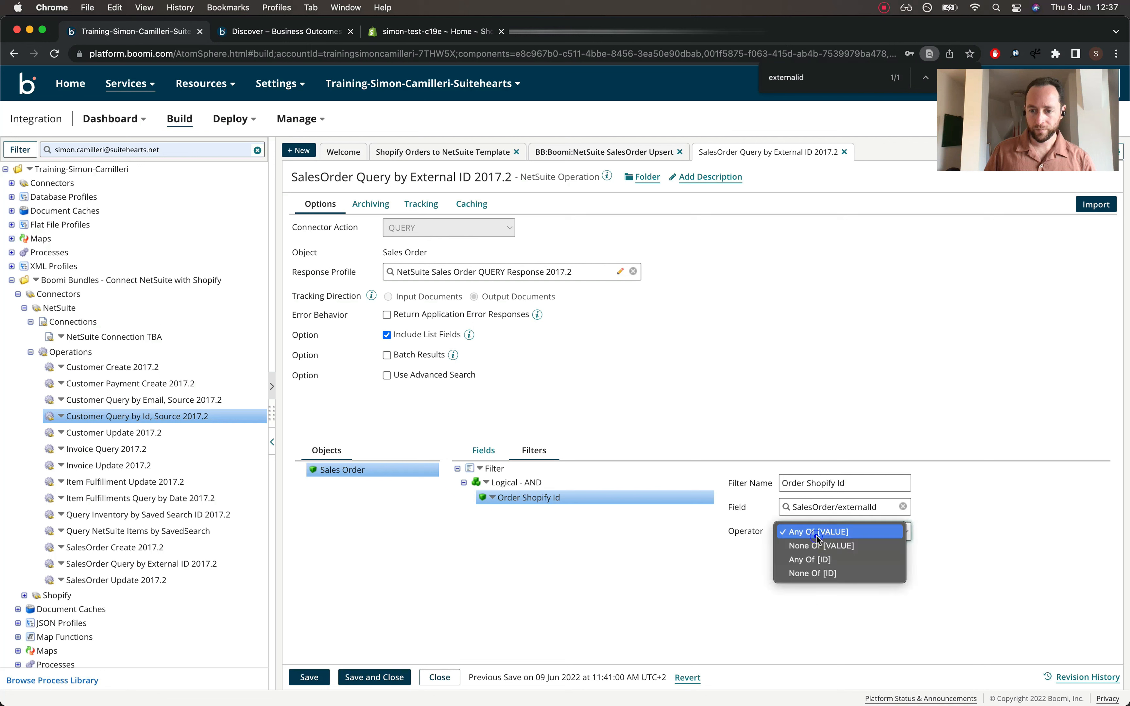
pyautogui.click(809, 535)
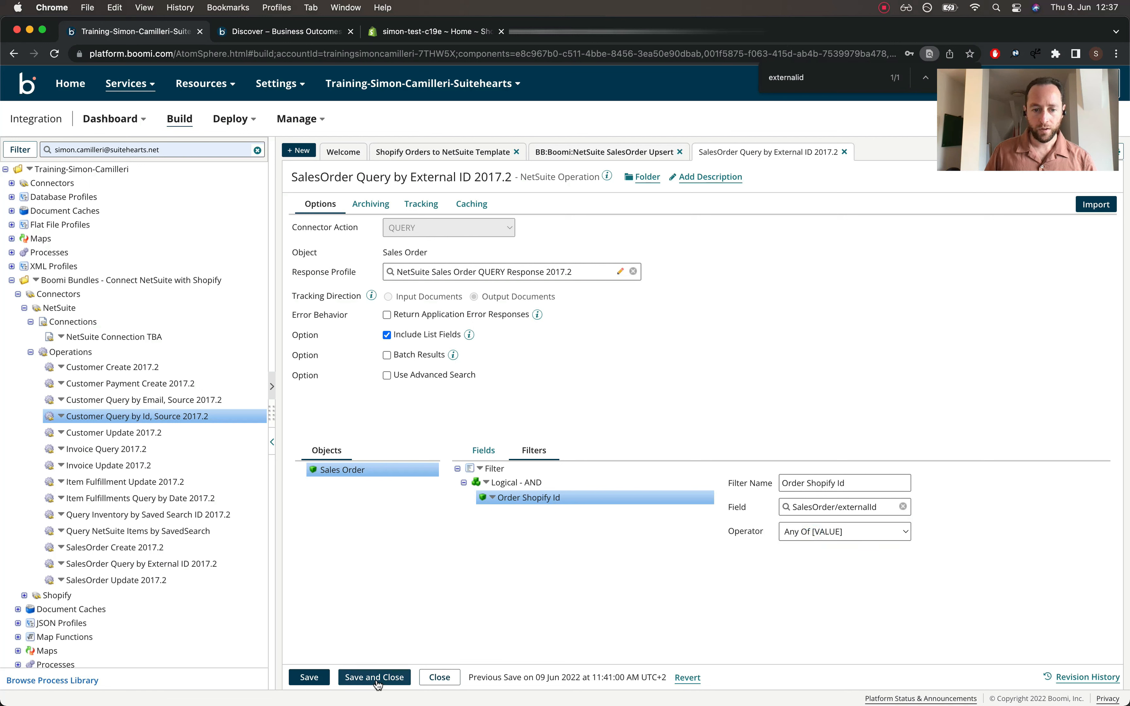
pyautogui.click(364, 677)
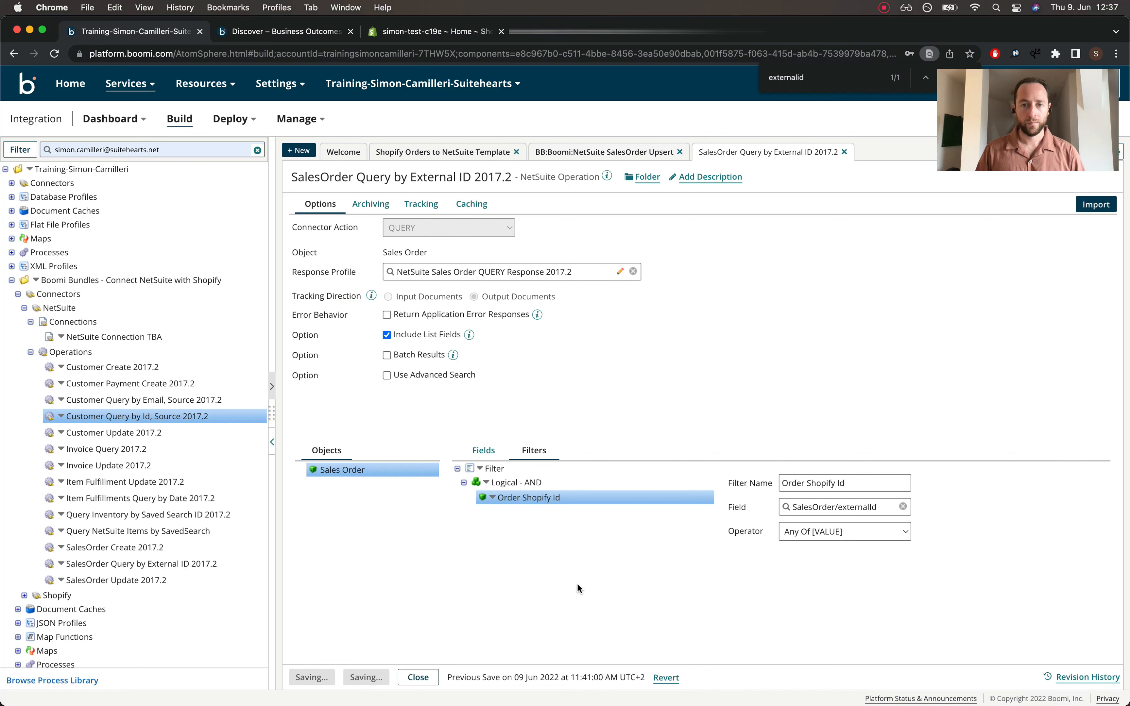
pyautogui.moveTo(689, 395)
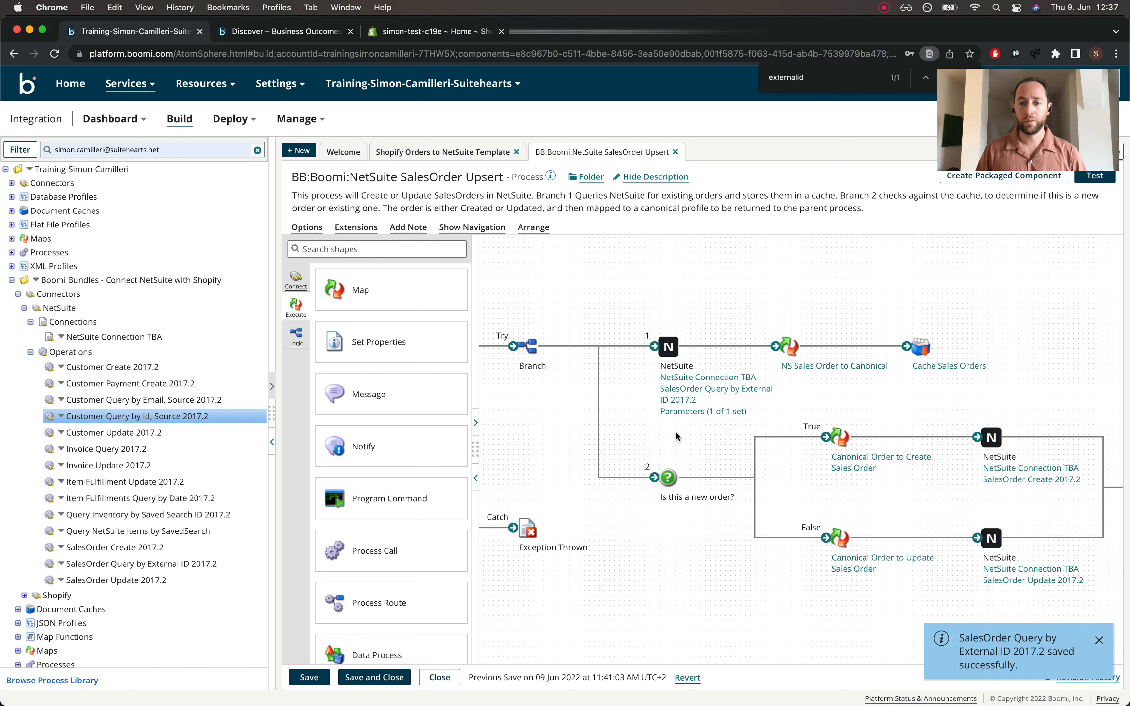
pyautogui.moveTo(800, 369)
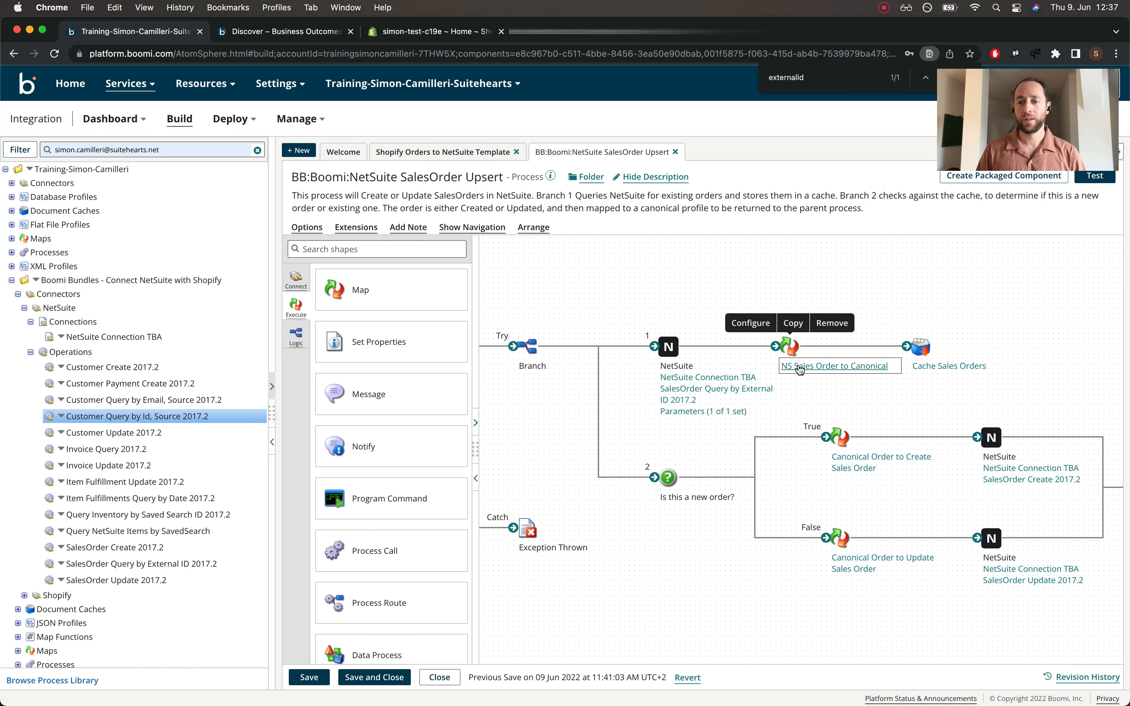
pyautogui.click(799, 367)
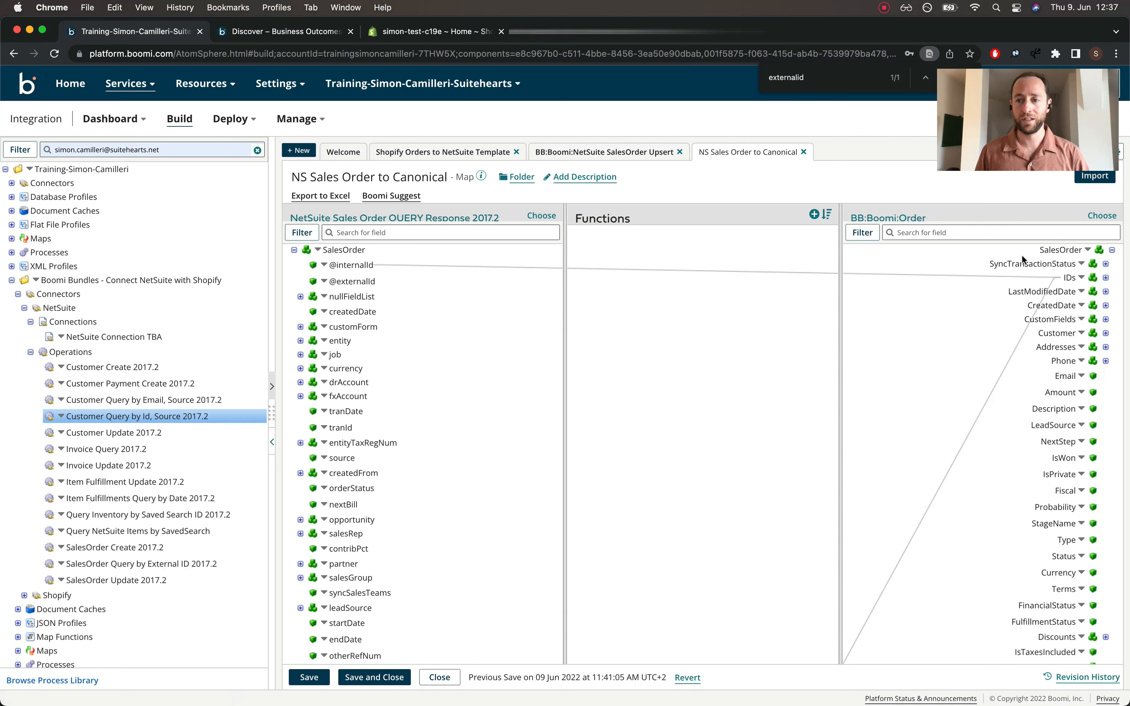
pyautogui.click(1106, 278)
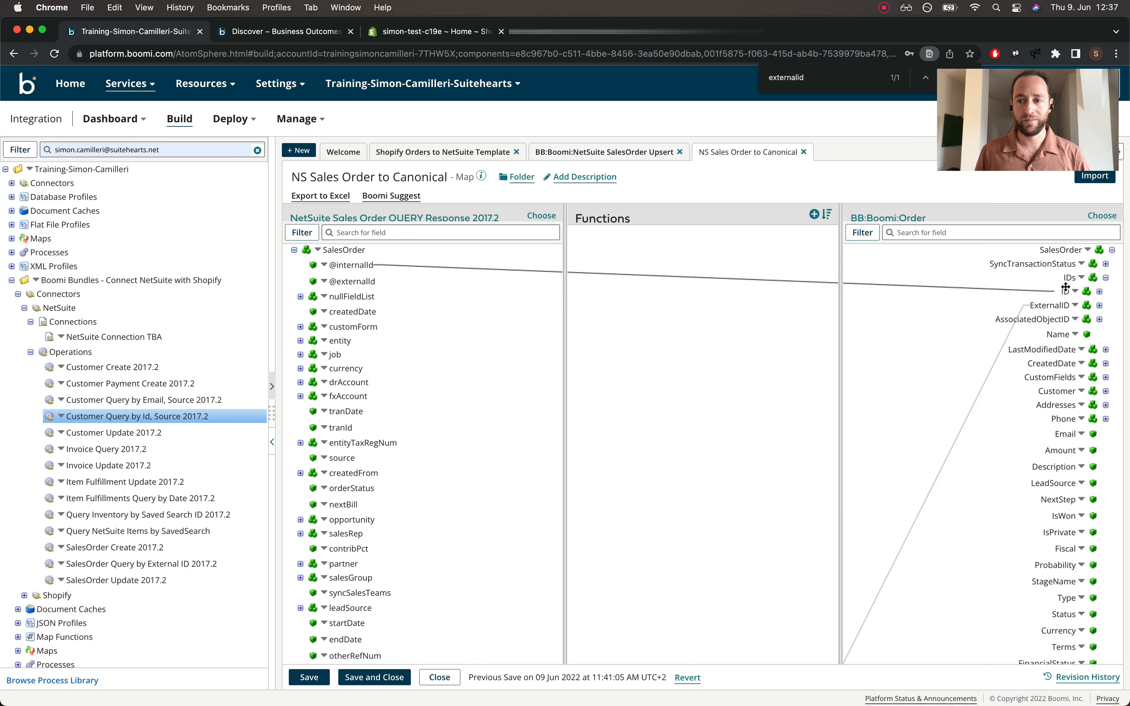
pyautogui.moveTo(1052, 304); pyautogui.dragTo(460, 520)
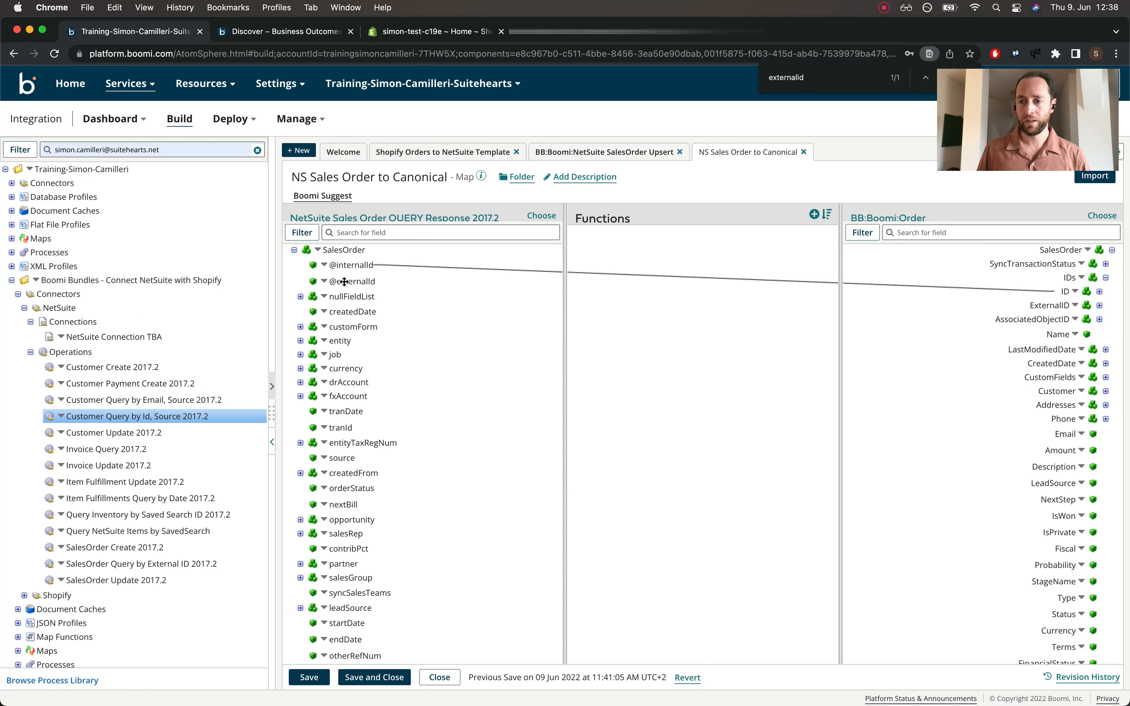
pyautogui.moveTo(345, 282); pyautogui.dragTo(1050, 306)
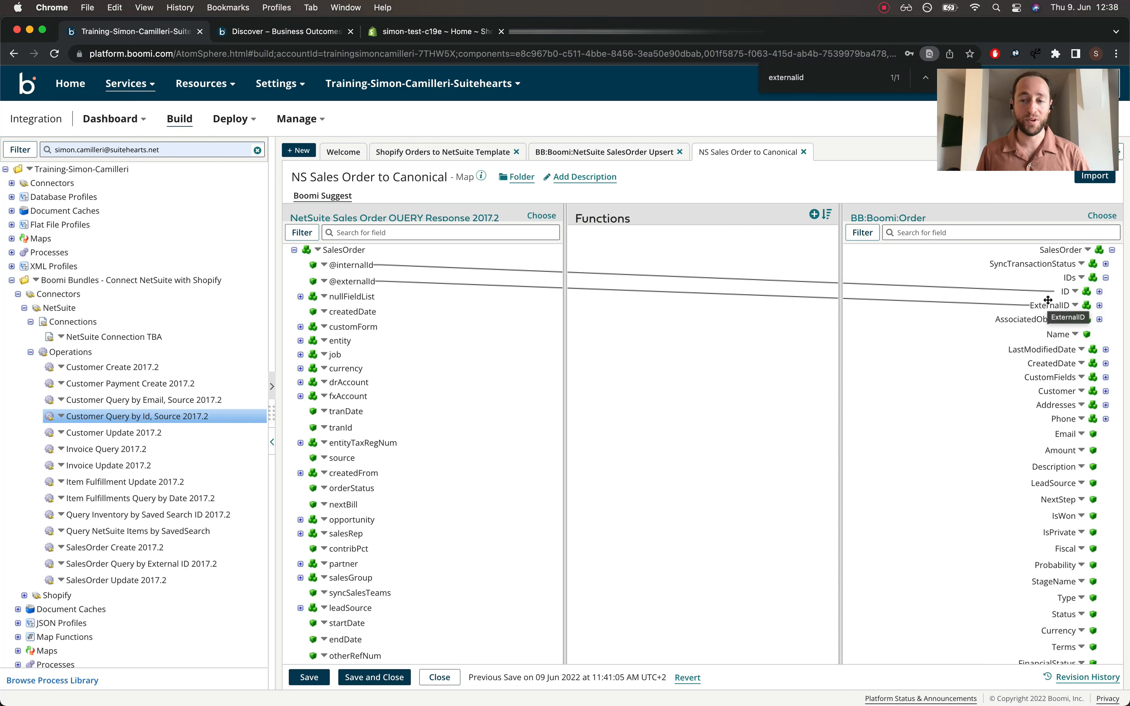
pyautogui.click(1099, 293)
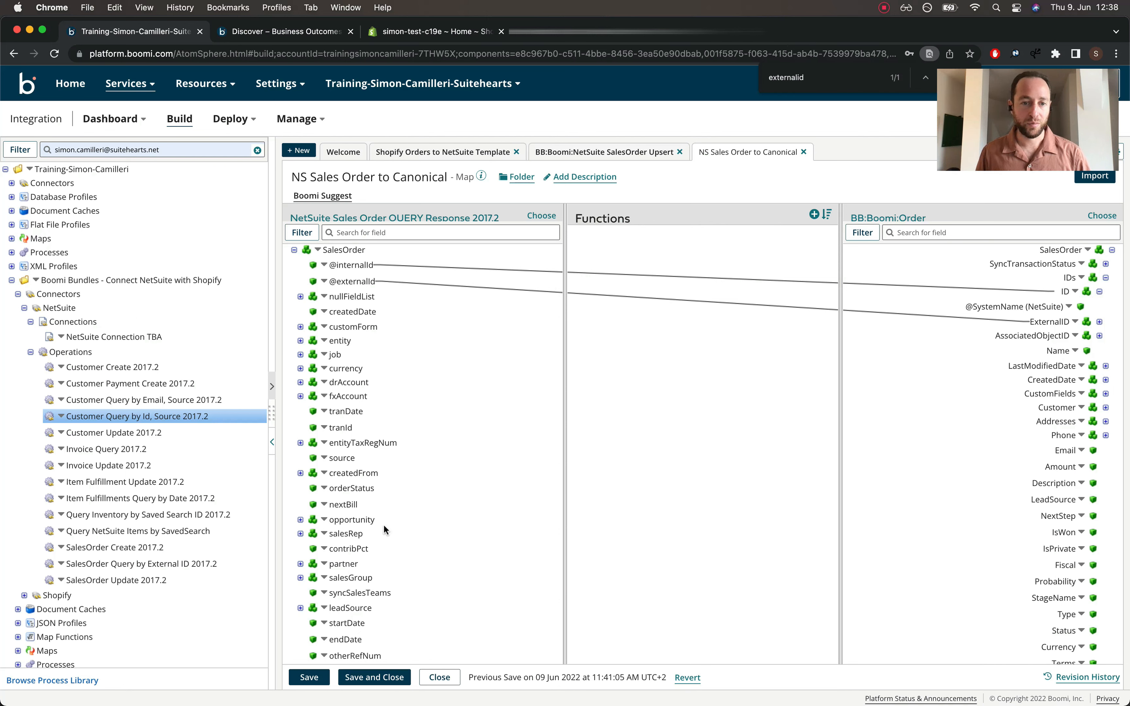
pyautogui.click(377, 678)
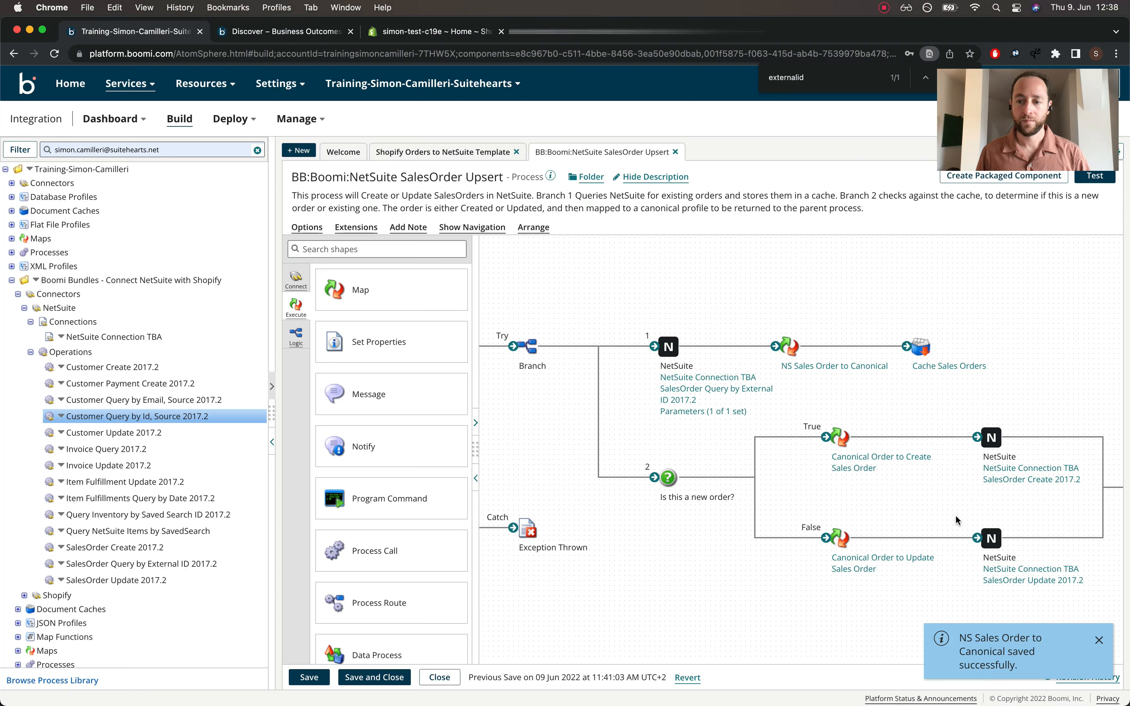
# Check the OrderID index key in the Cache Sales Orders document cache, and close the cache and its shape
pyautogui.hscroll(5, 957, 520)
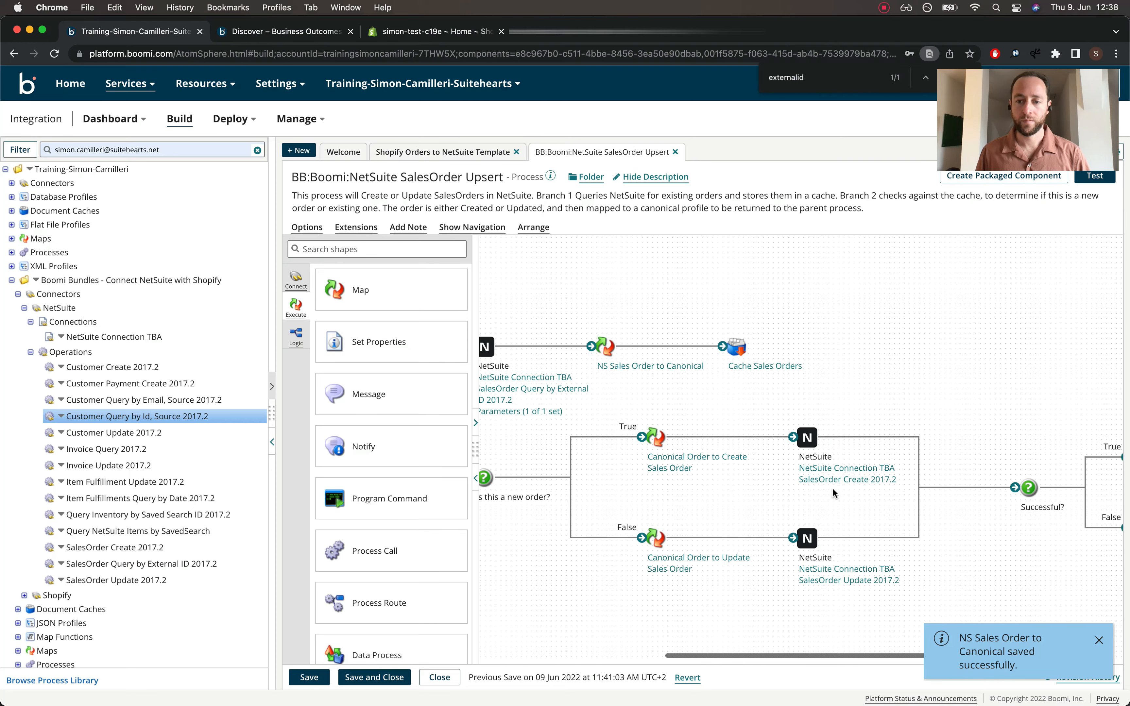
pyautogui.click(737, 348)
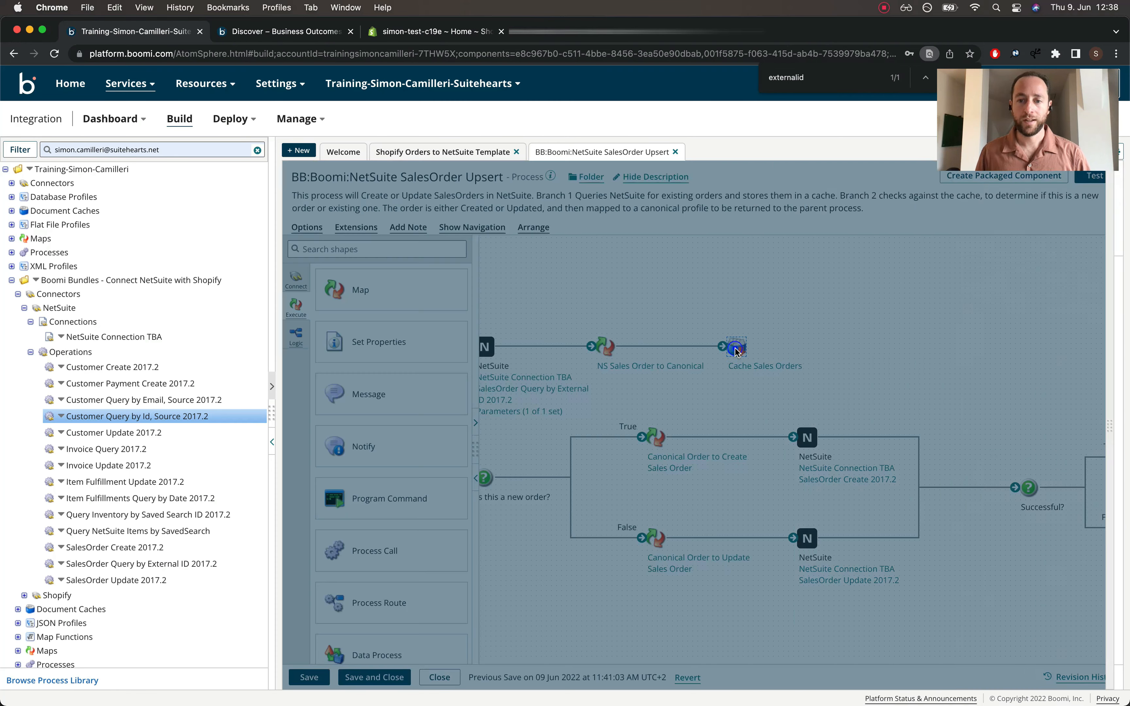
pyautogui.click(1054, 301)
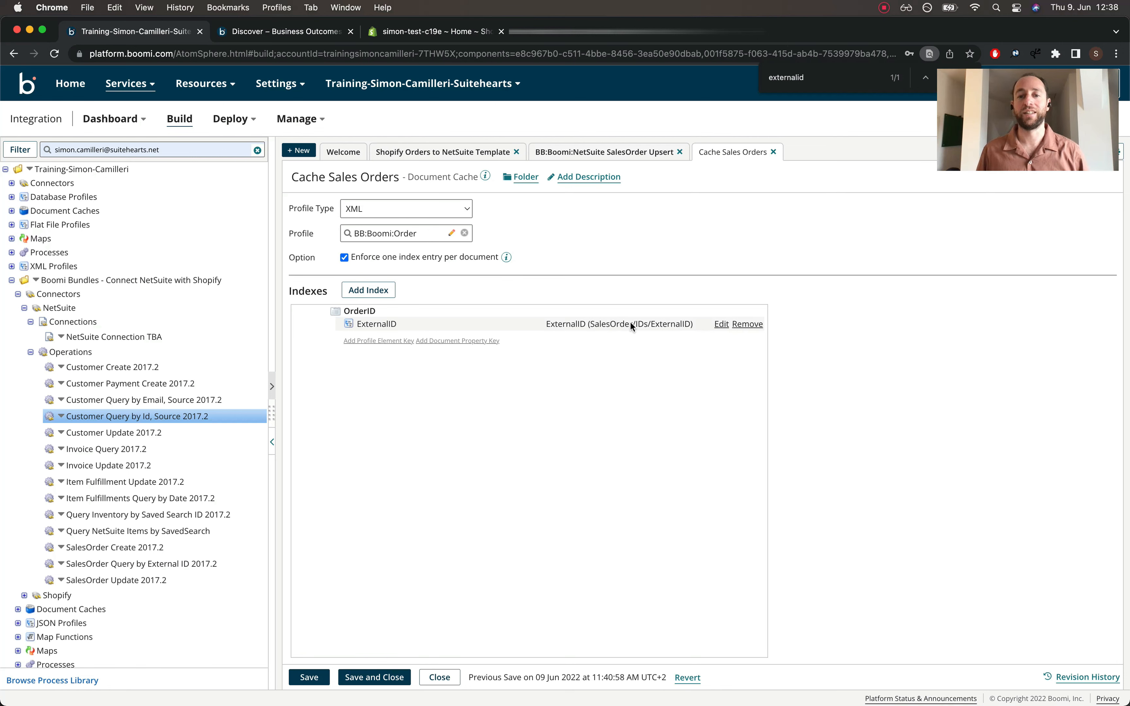
pyautogui.click(381, 676)
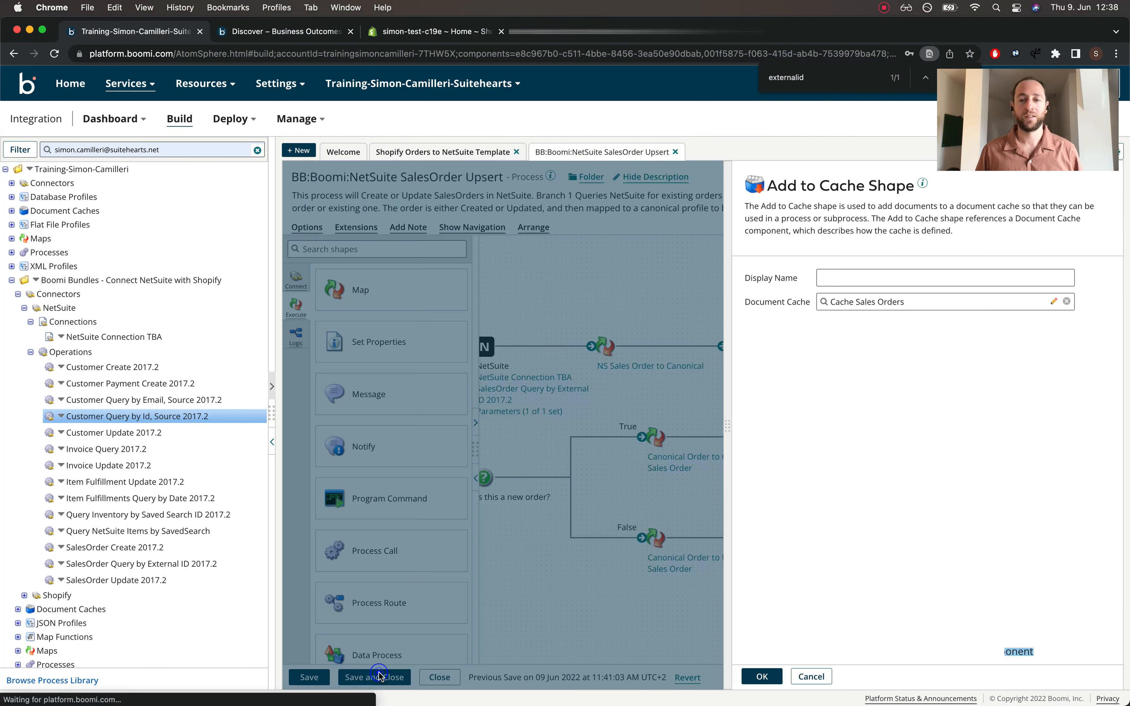
pyautogui.click(771, 672)
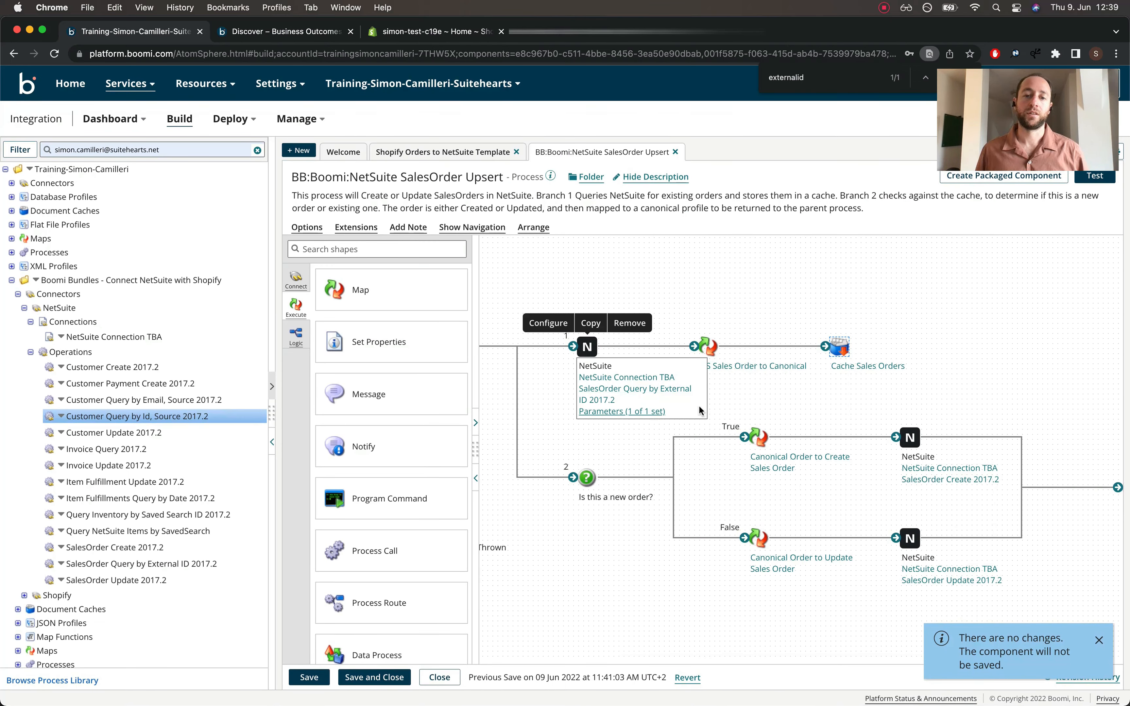
pyautogui.click(606, 433)
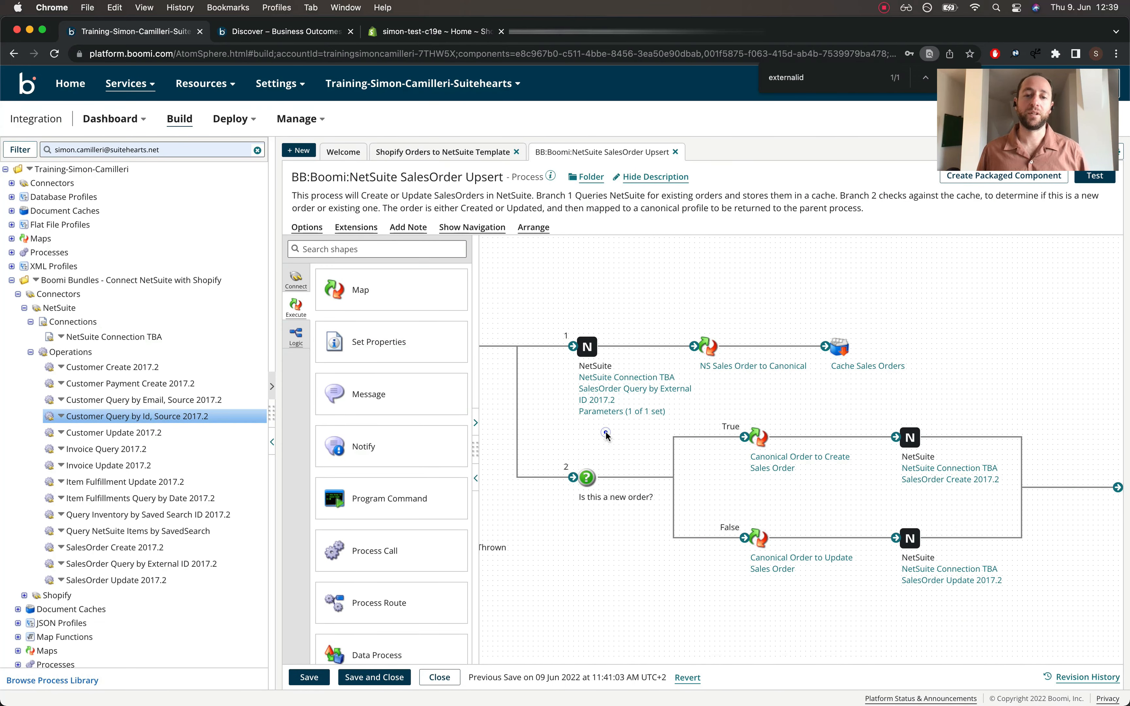
# In the "Is this a new order?" decision, set the first value's cache lookup output parameter to ExternalID under SalesOrder/IDs
pyautogui.click(584, 481)
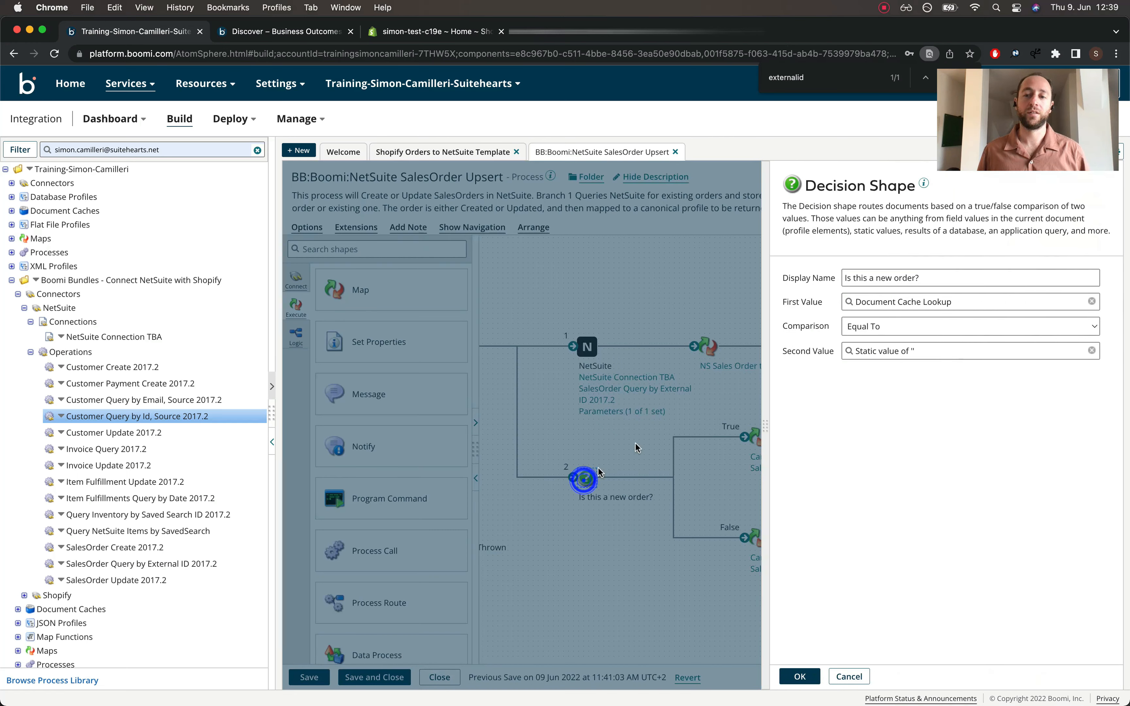
pyautogui.click(930, 304)
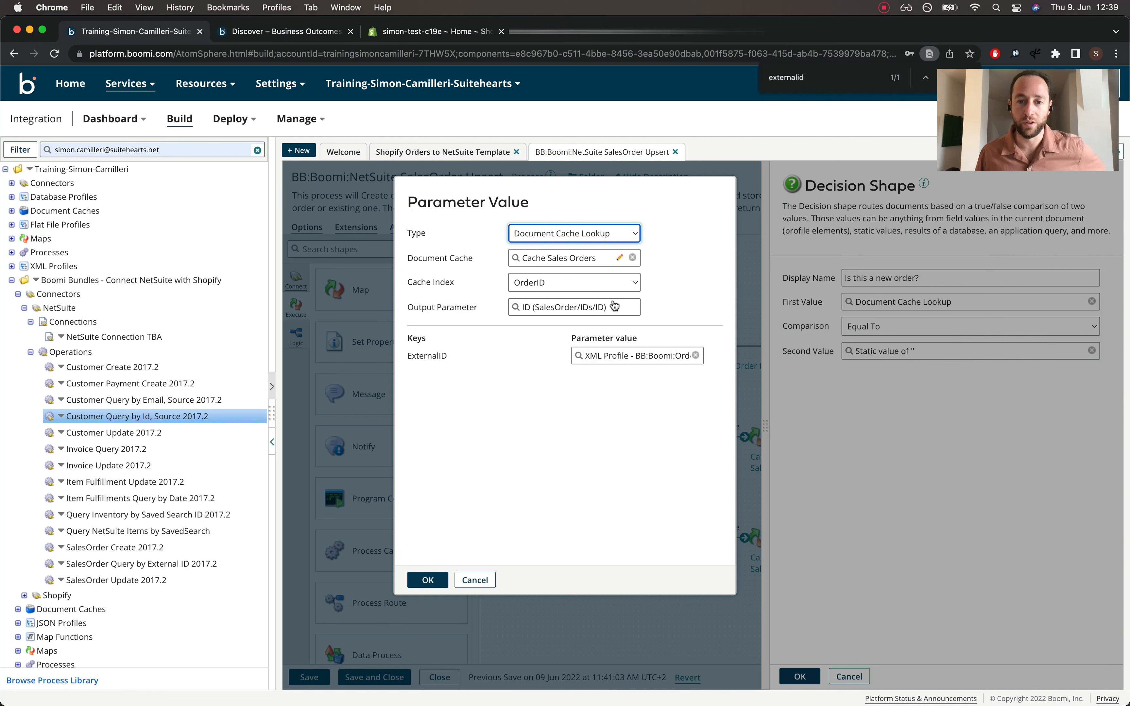
pyautogui.click(584, 286)
pyautogui.click(579, 284)
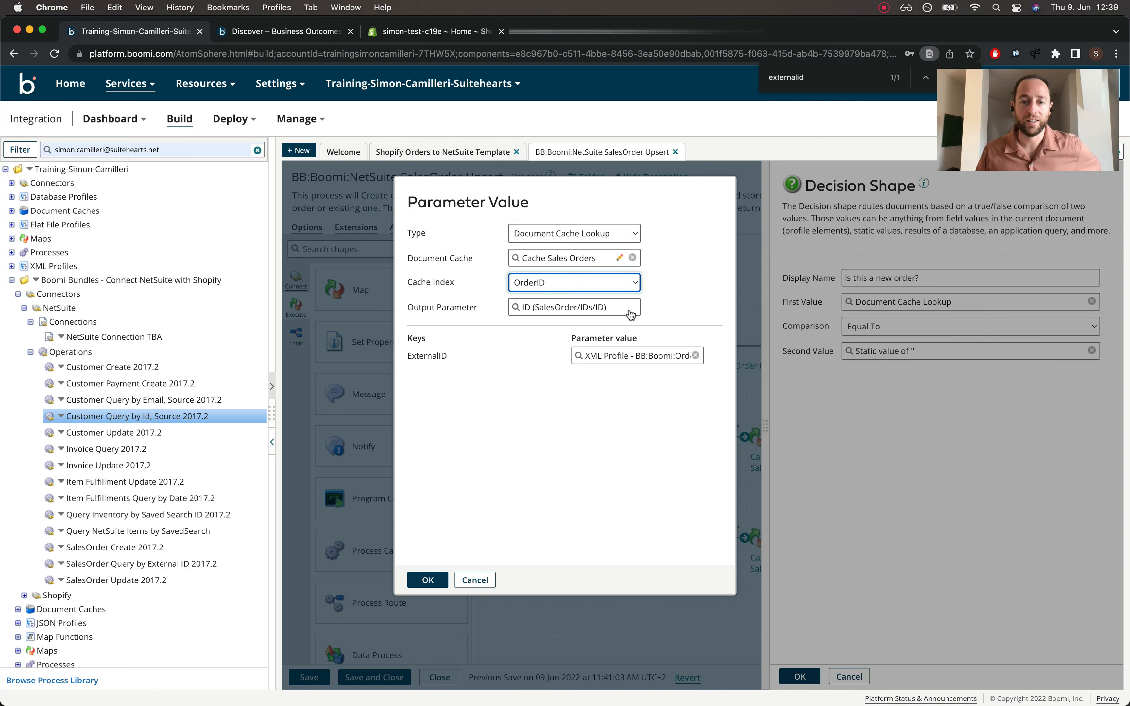
pyautogui.click(598, 310)
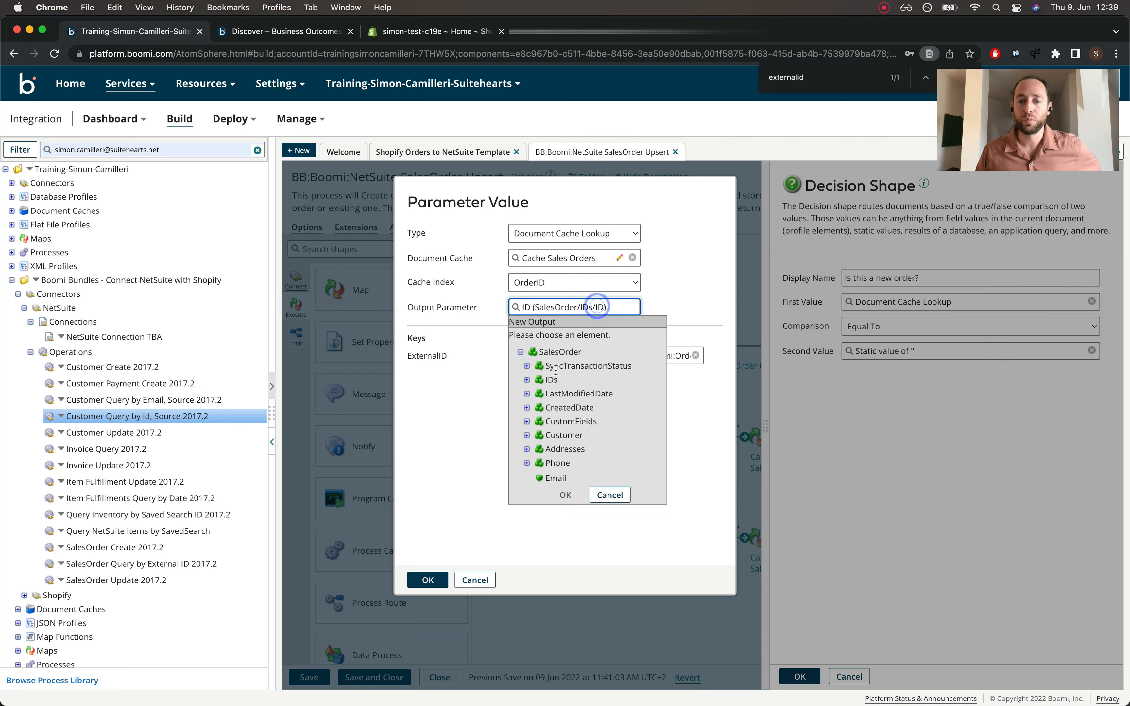
pyautogui.click(527, 380)
pyautogui.click(568, 408)
pyautogui.click(566, 496)
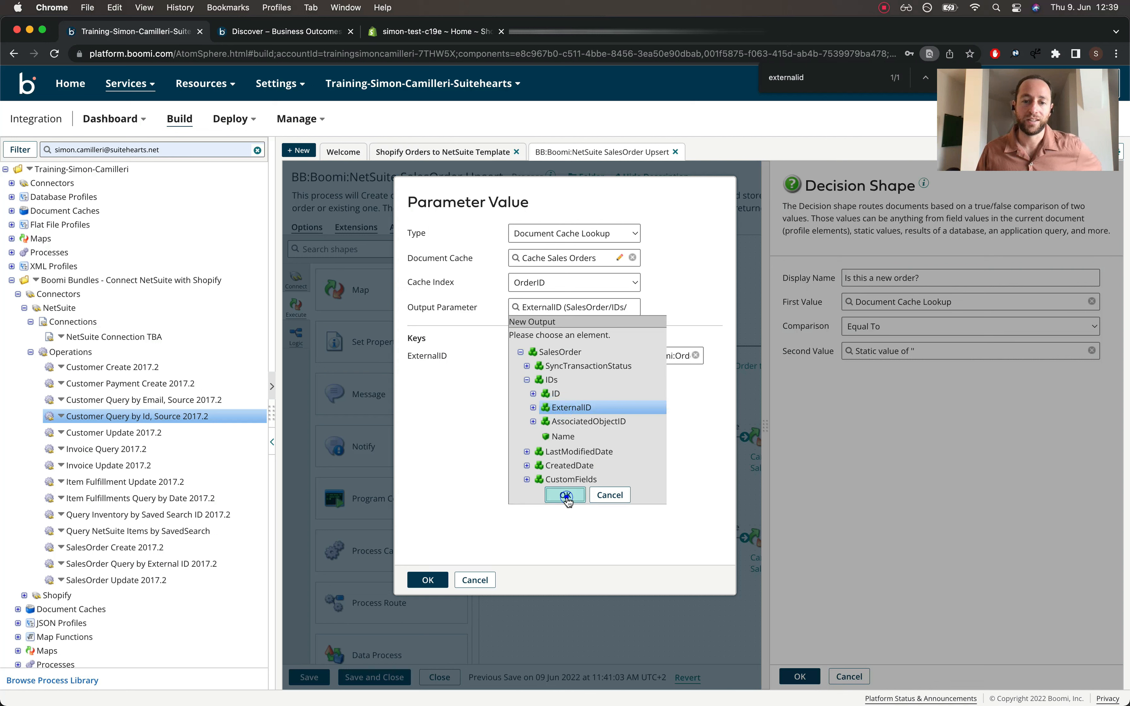
# Review the parameter value of the lookup's ExternalID key, and accept the lookup and decision shape settings
pyautogui.click(608, 356)
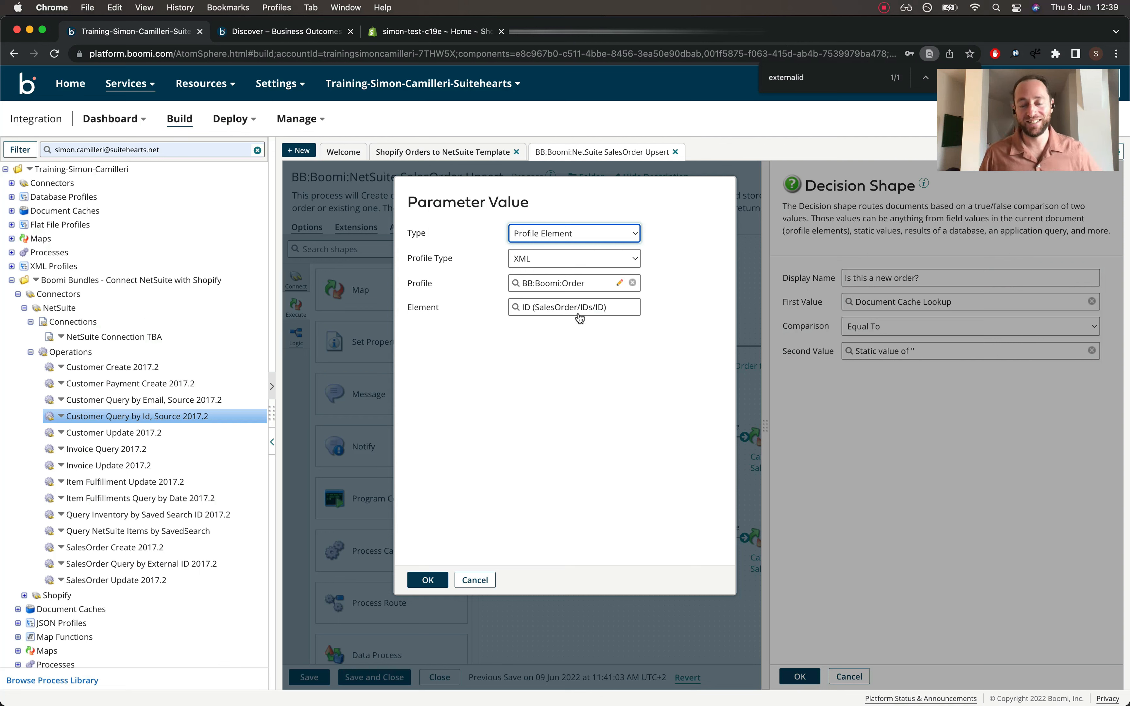
pyautogui.click(429, 581)
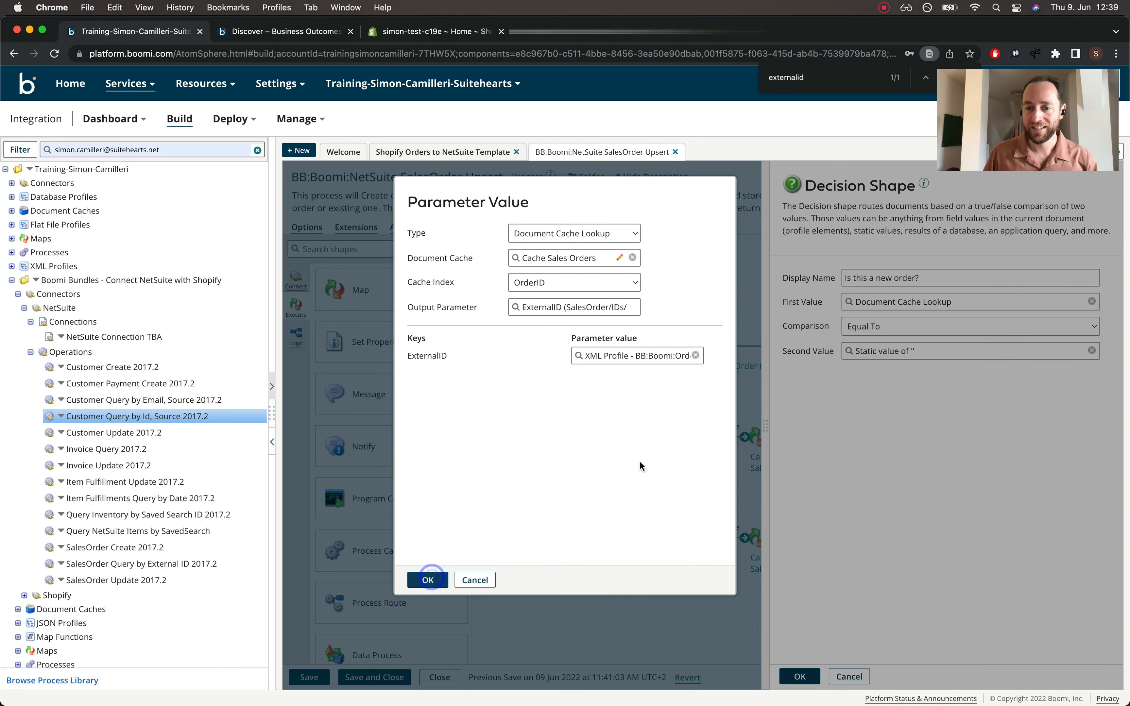
pyautogui.click(429, 580)
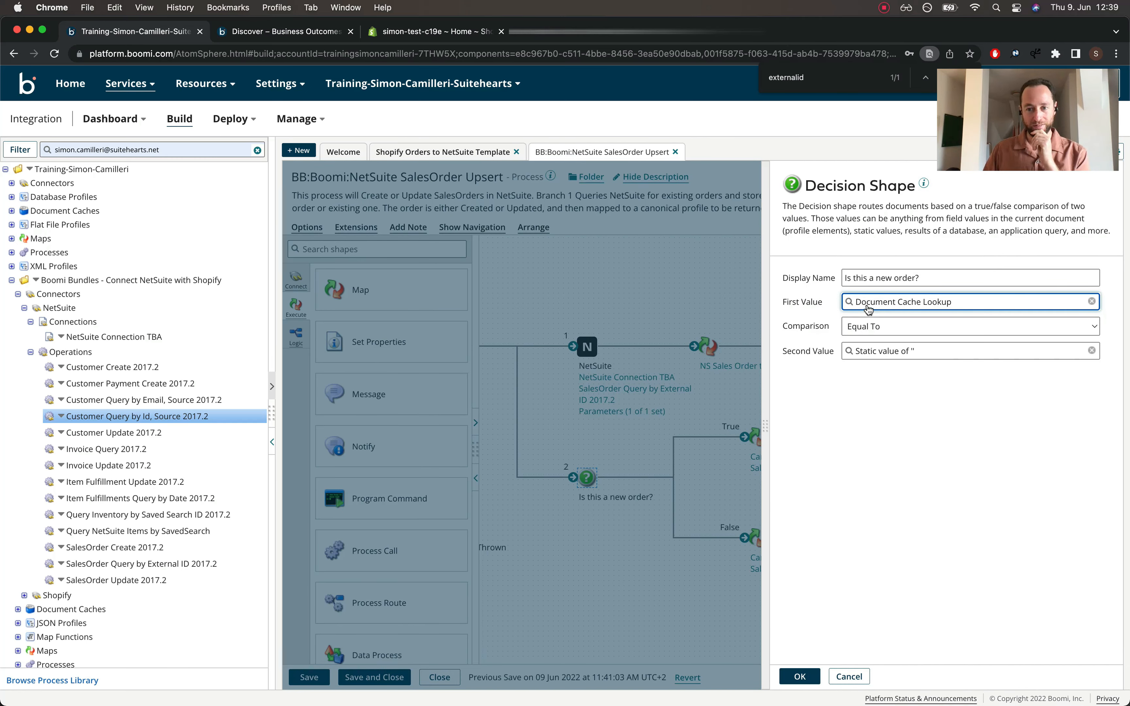
pyautogui.click(798, 675)
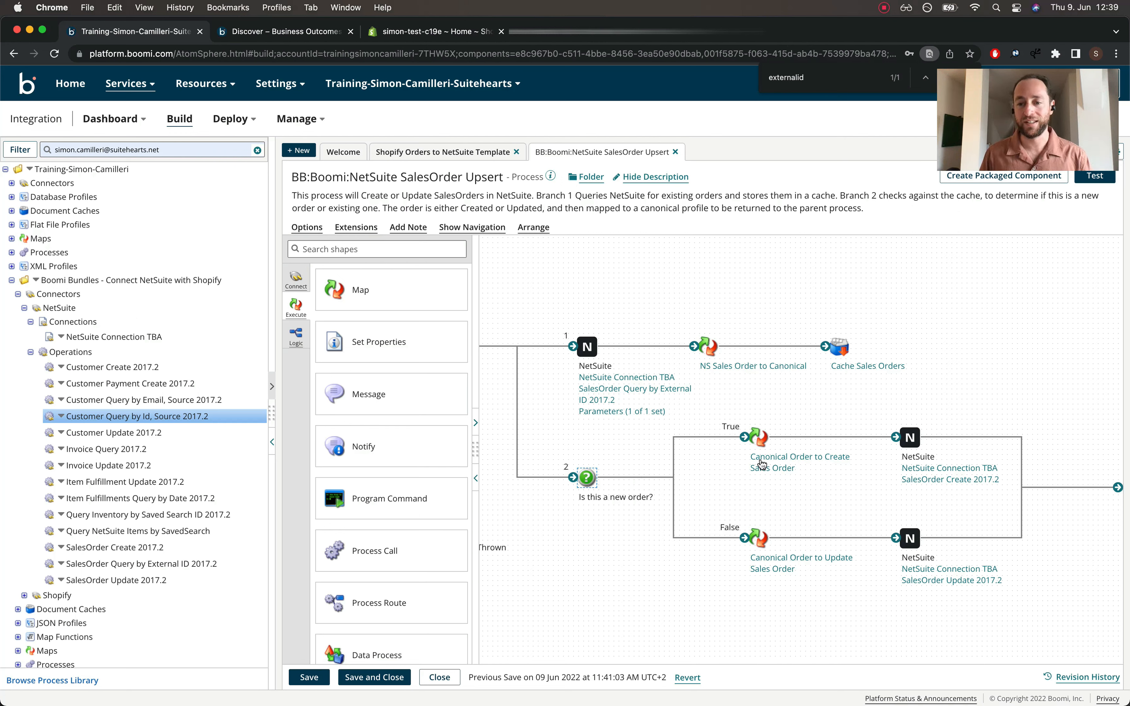
pyautogui.moveTo(772, 473)
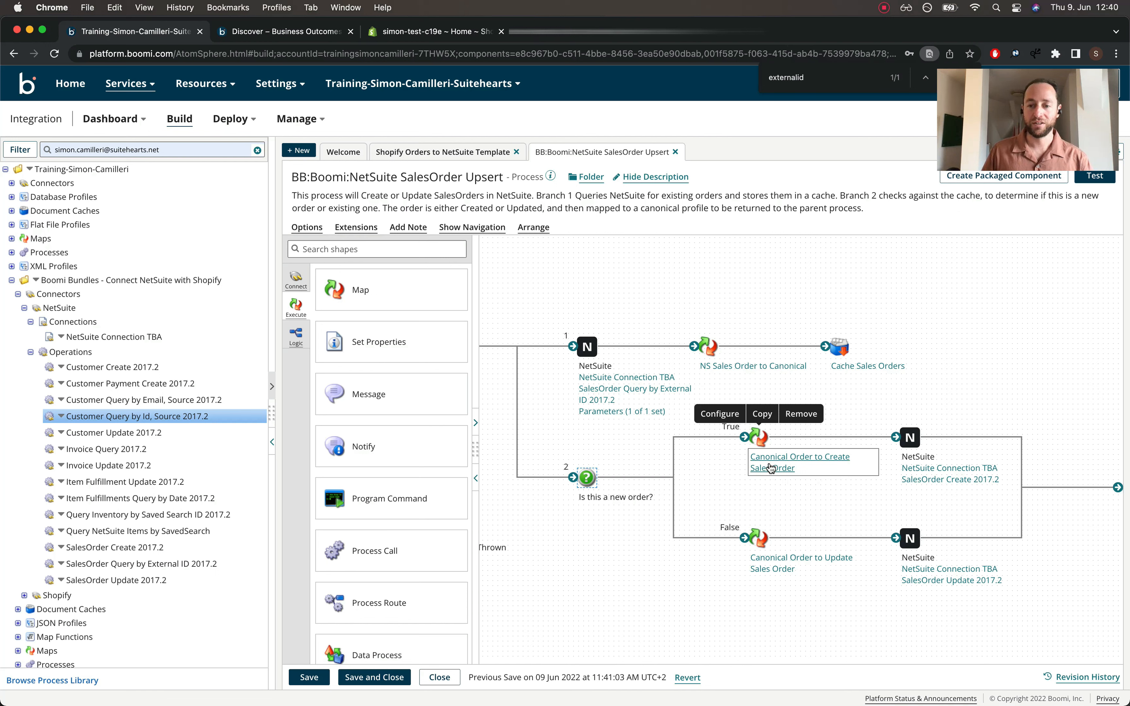
pyautogui.click(770, 467)
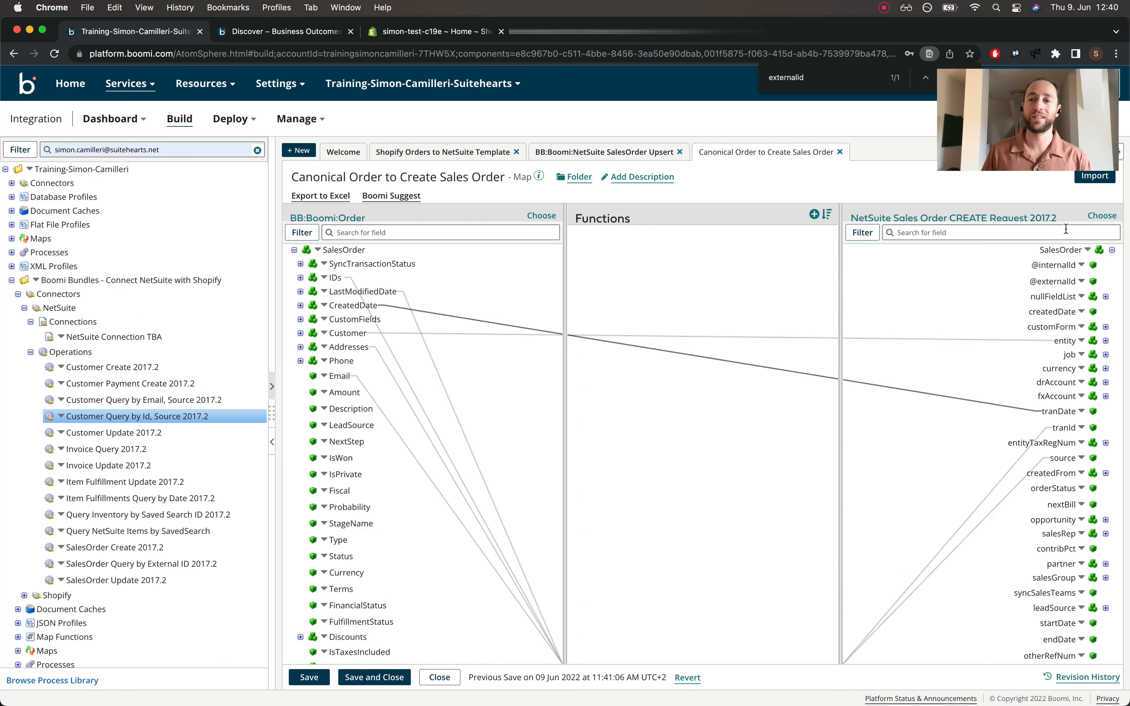
pyautogui.click(1093, 230)
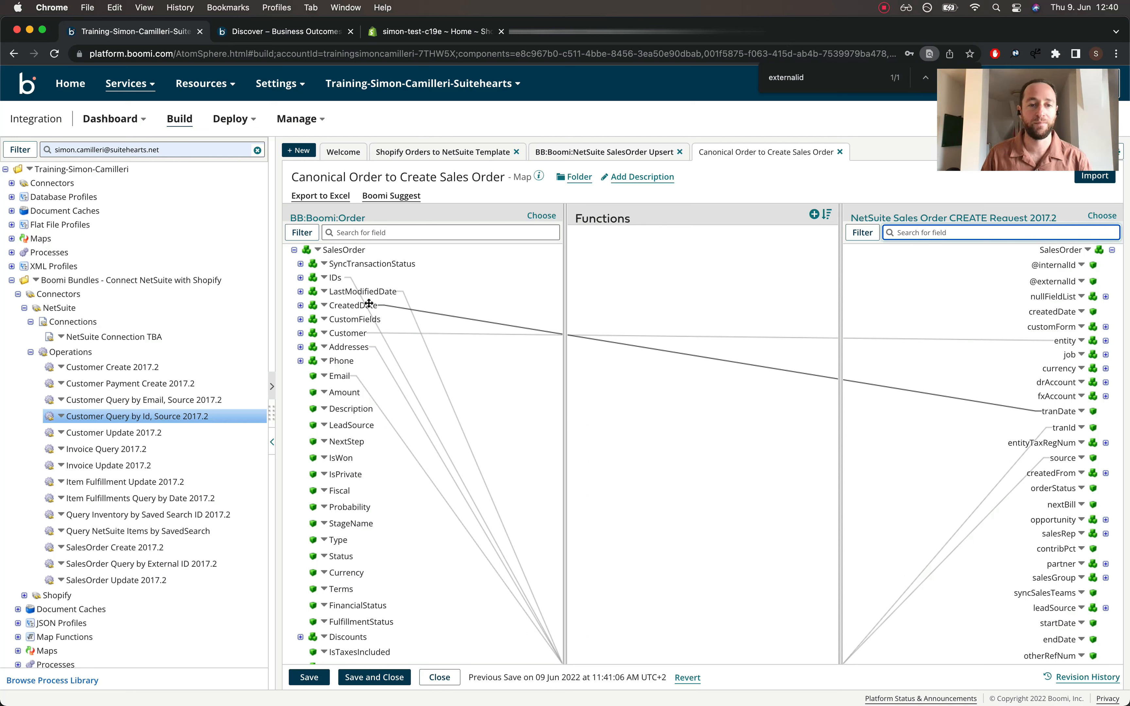
pyautogui.click(300, 278)
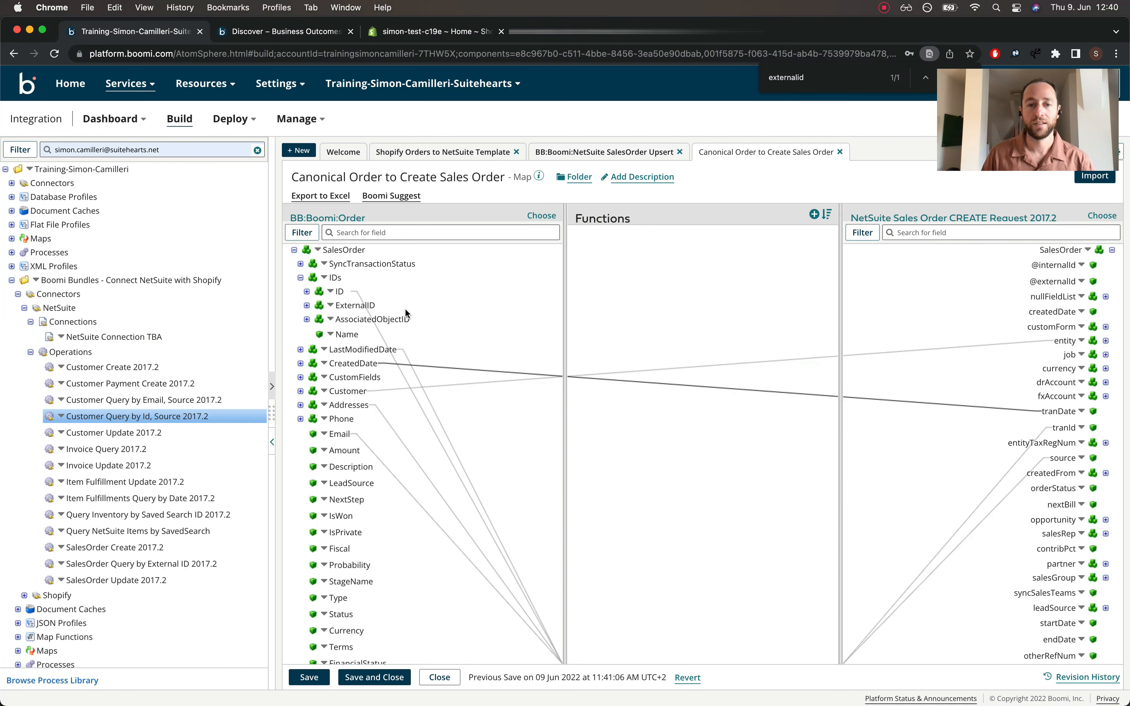
pyautogui.click(307, 291)
pyautogui.click(307, 290)
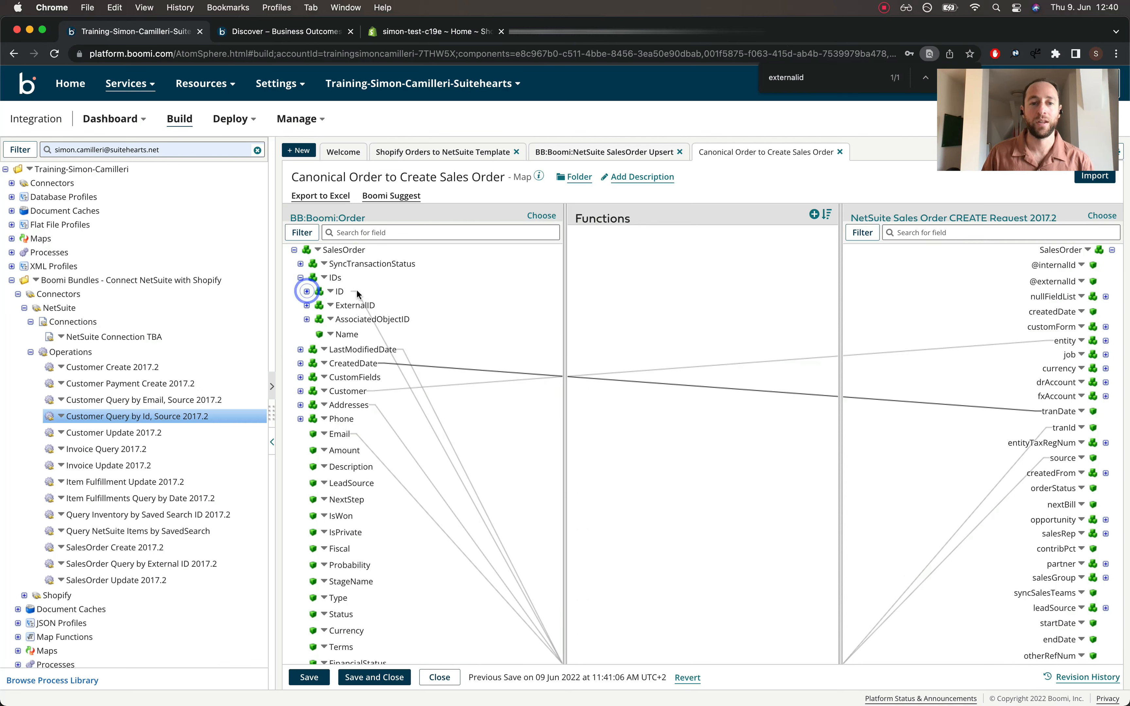
pyautogui.click(339, 291)
pyautogui.moveTo(393, 300); pyautogui.dragTo(1054, 284)
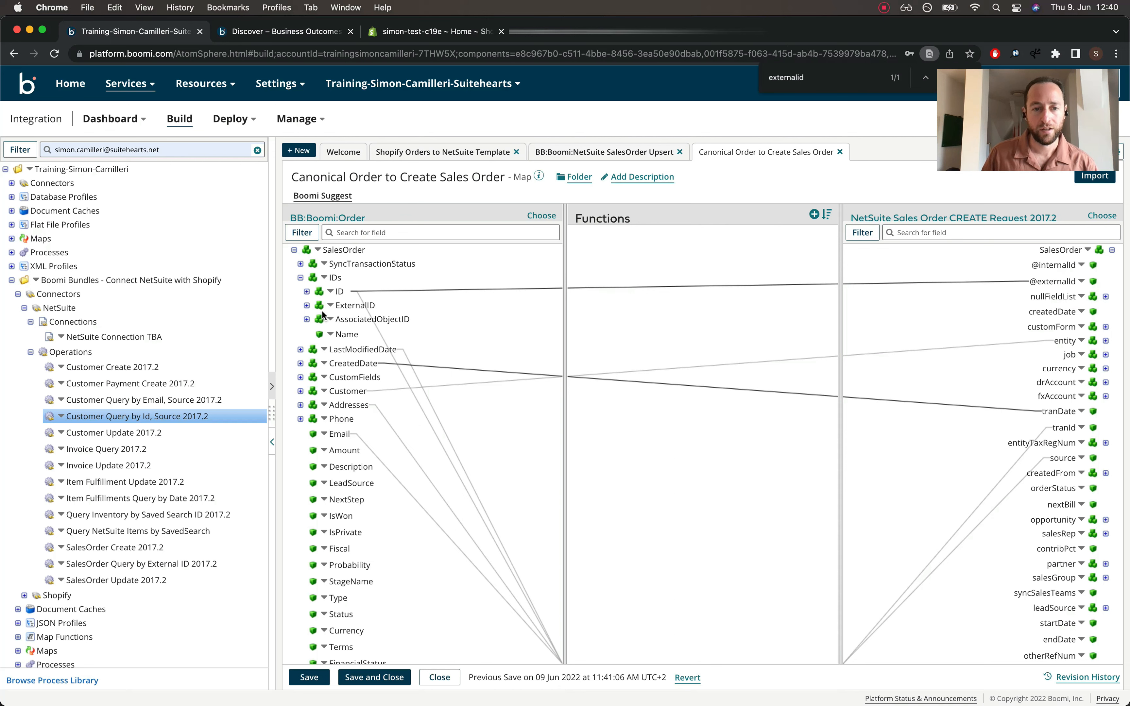
pyautogui.scroll(-1, 313, 306)
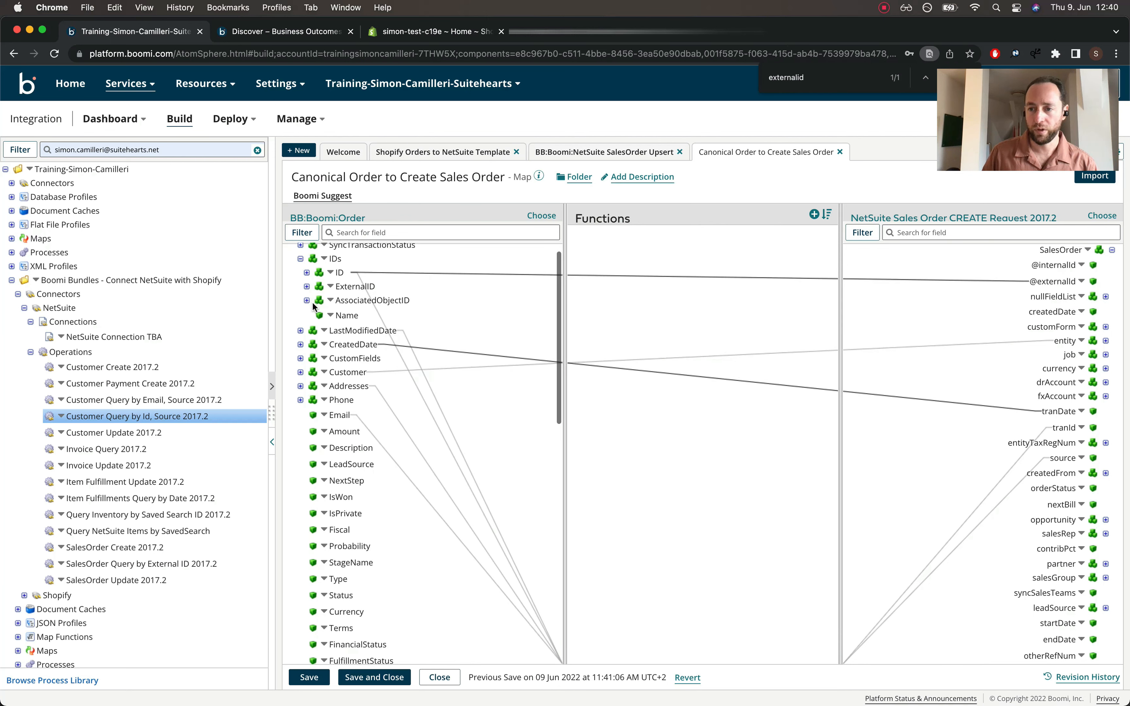
pyautogui.scroll(2, 313, 307)
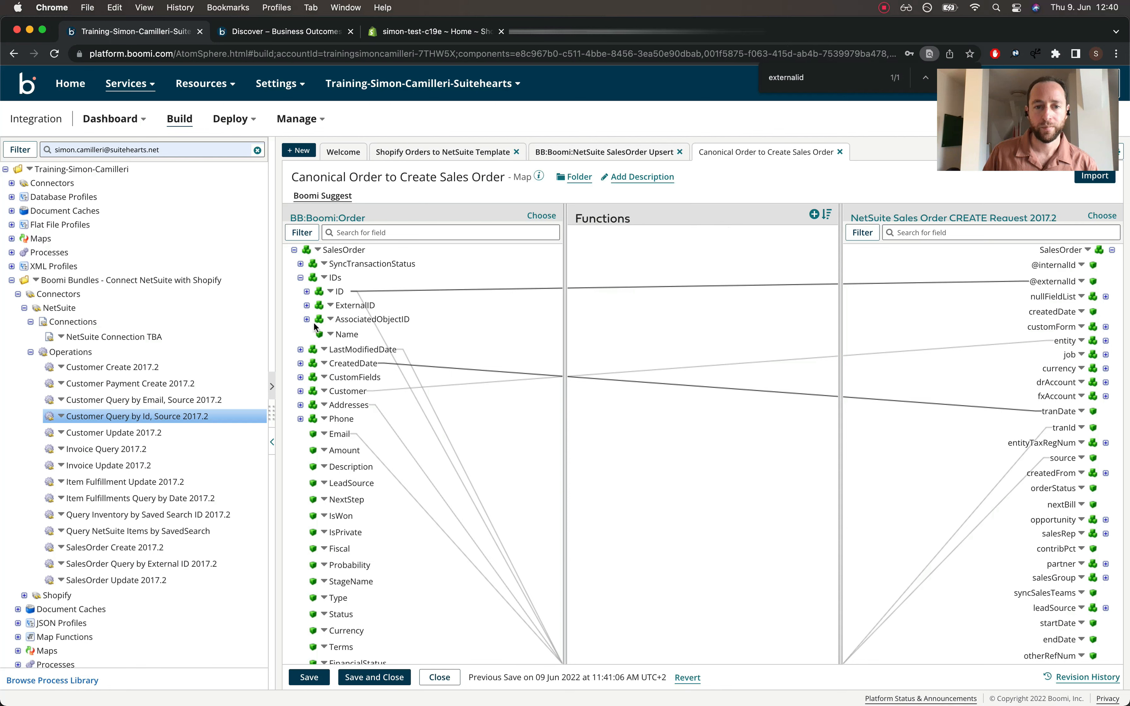
pyautogui.click(299, 279)
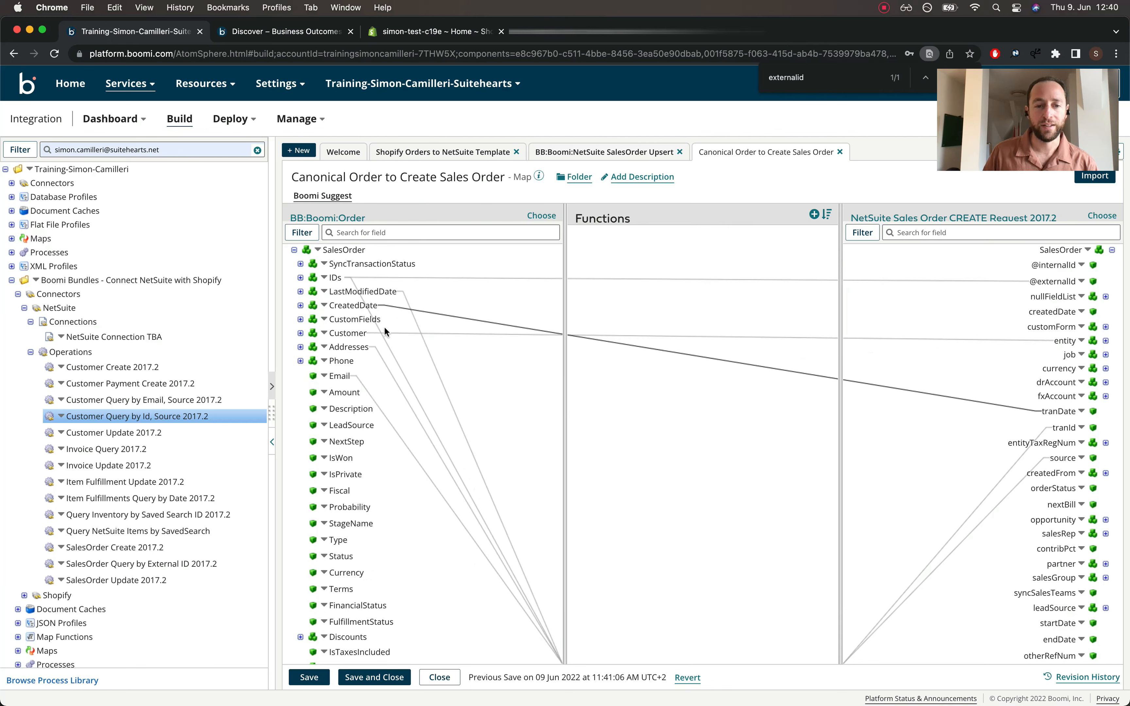
pyautogui.click(300, 333)
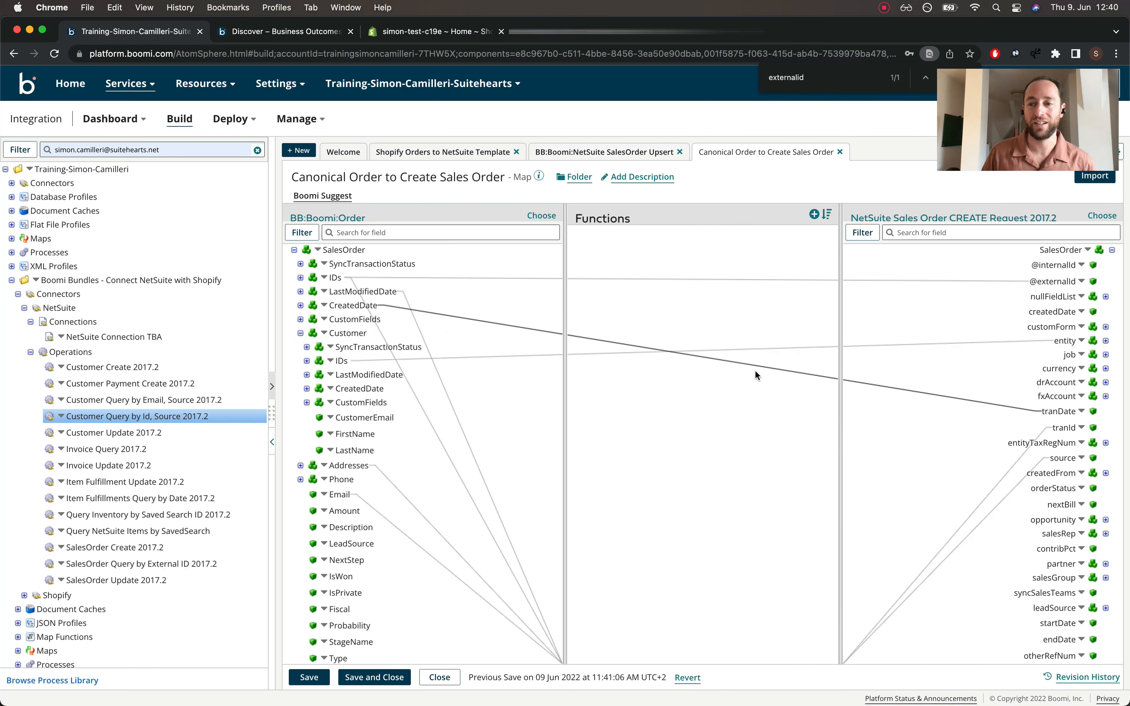
pyautogui.click(1106, 340)
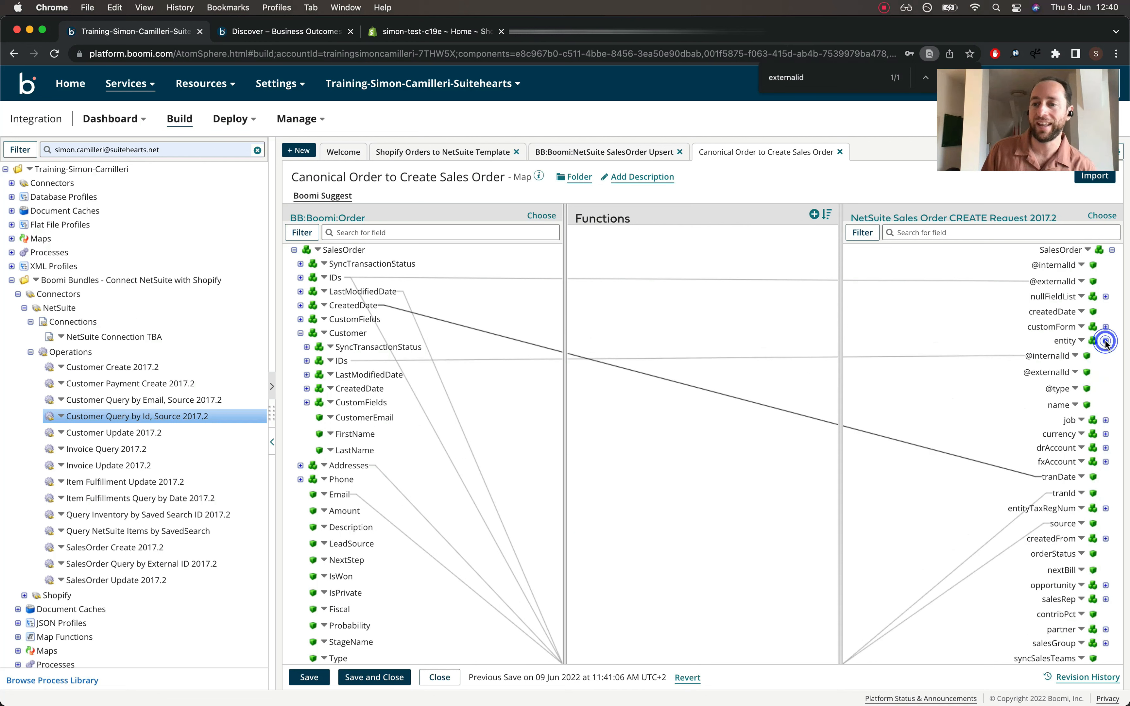
pyautogui.moveTo(1055, 356); pyautogui.dragTo(421, 376)
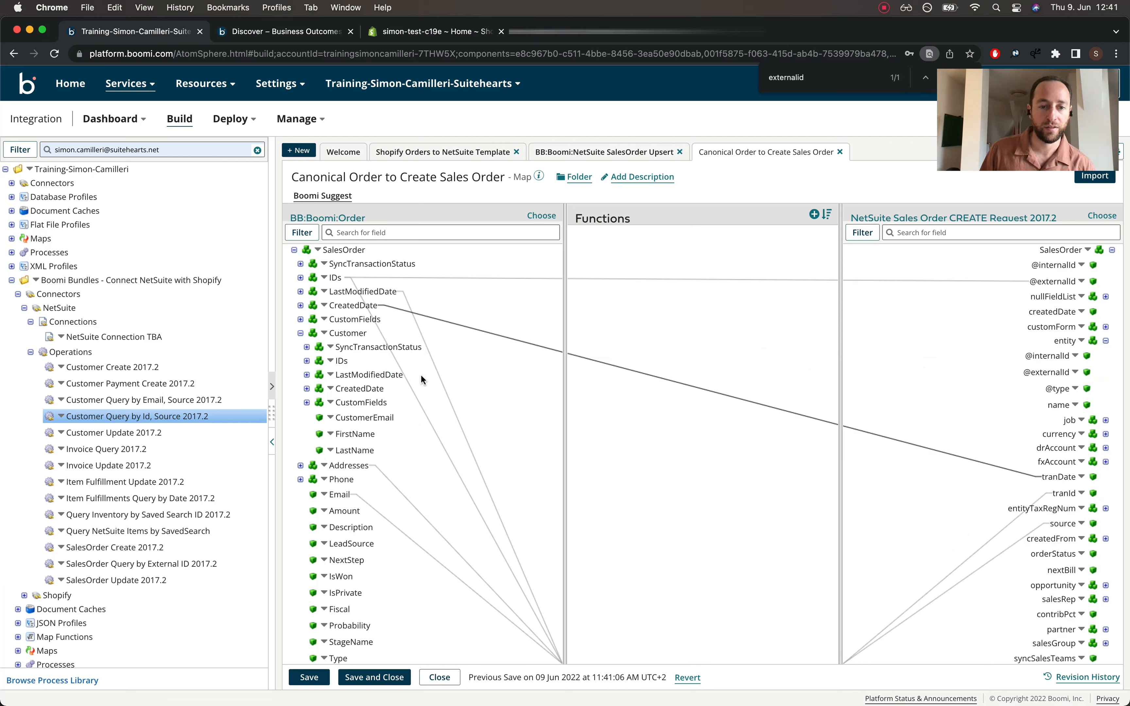
pyautogui.click(307, 361)
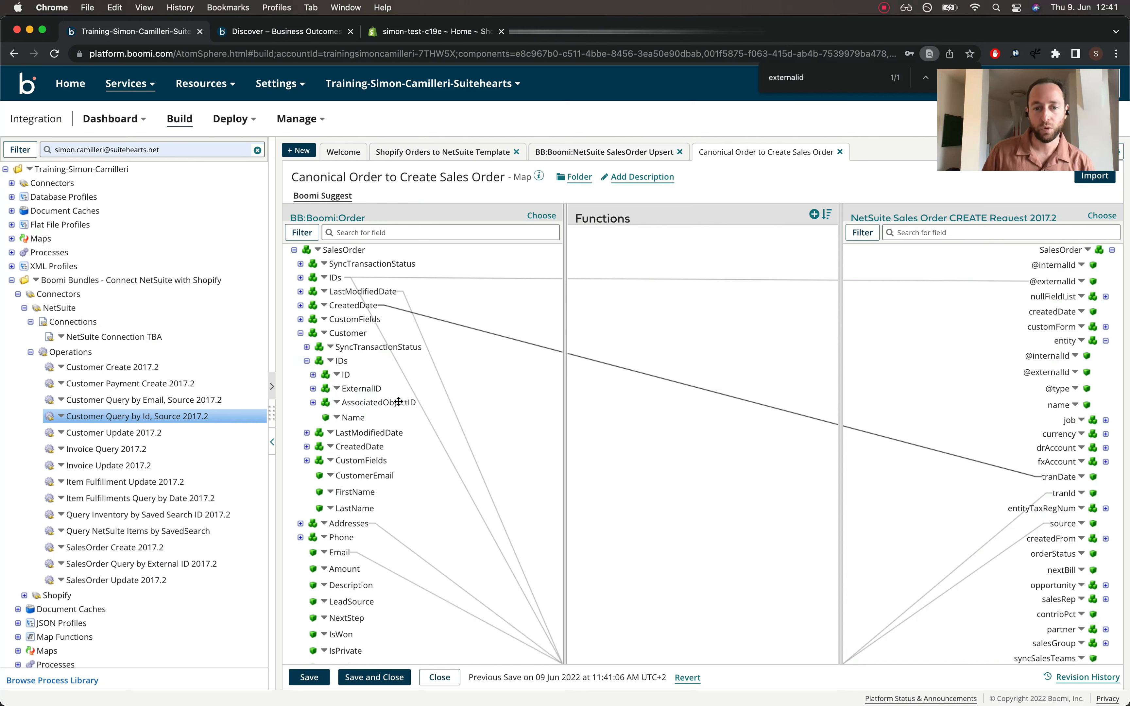
pyautogui.moveTo(366, 405); pyautogui.dragTo(1049, 356)
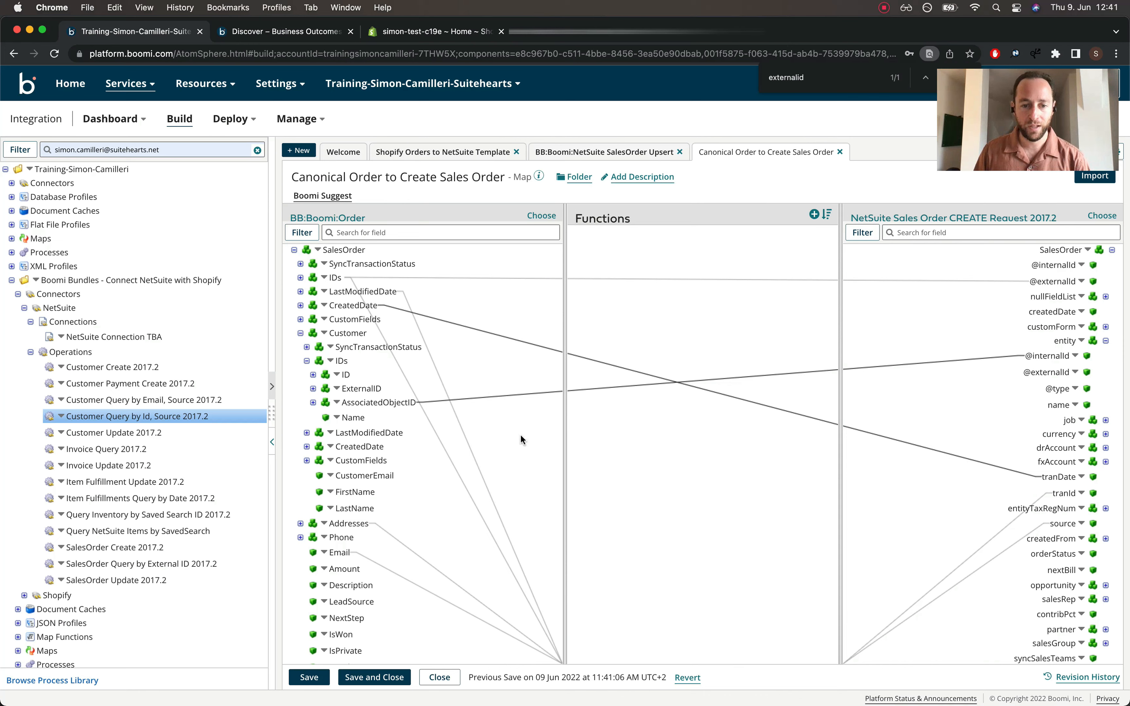
# Examine the map's remaining fields down to itemList, check the line item name in the latest paid Shopify order, and return to Boomi
pyautogui.scroll(-10, 521, 434)
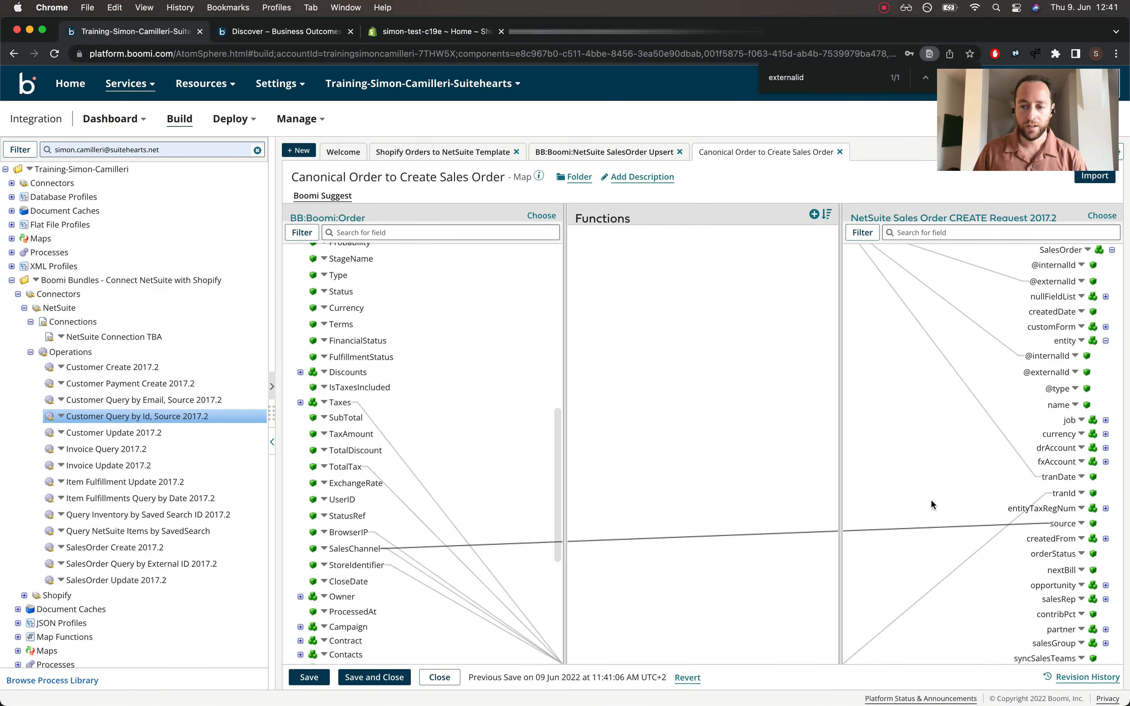
pyautogui.scroll(-10, 931, 499)
pyautogui.scroll(-5, 930, 499)
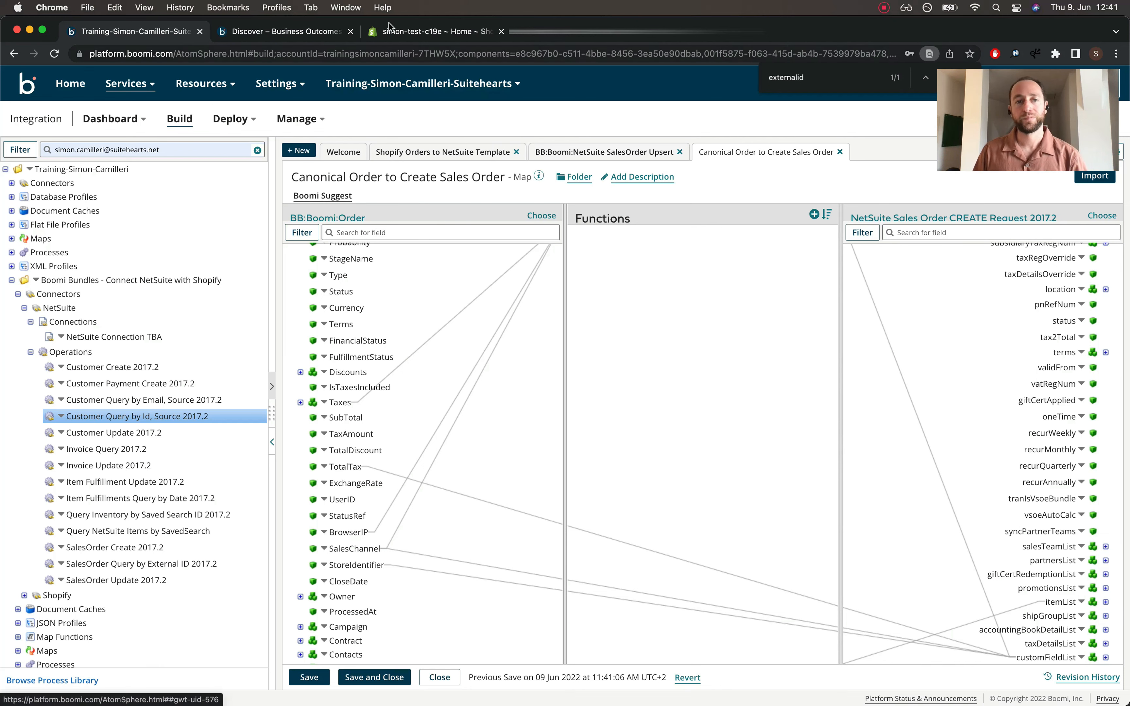
pyautogui.click(408, 33)
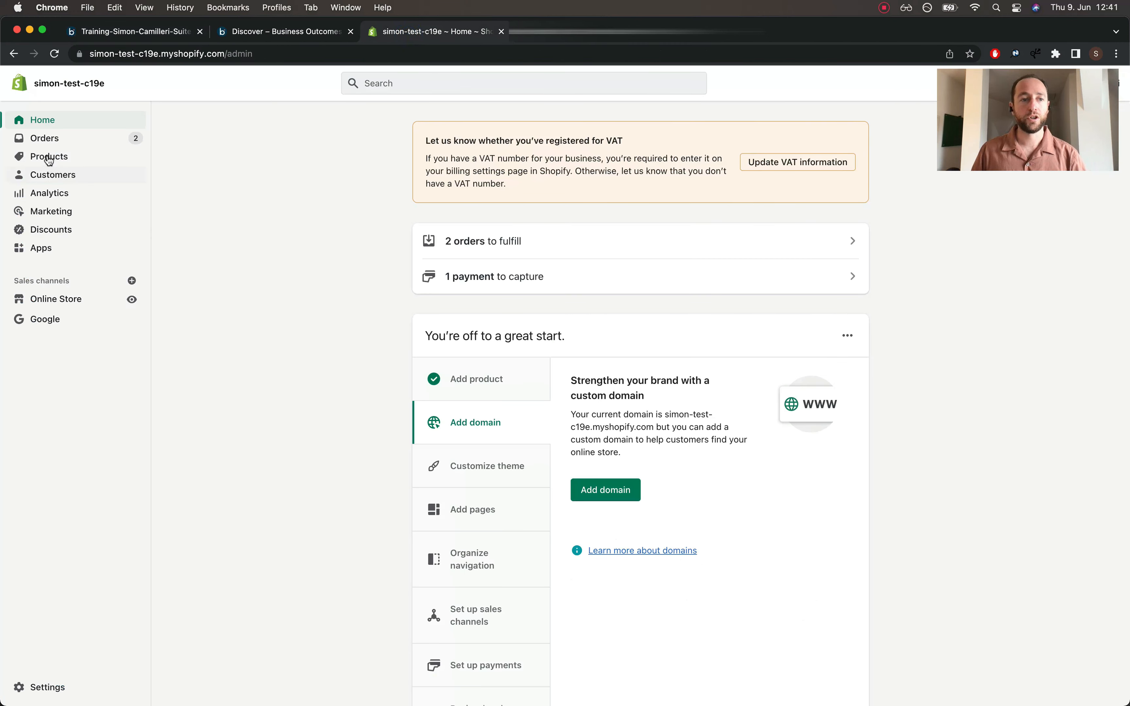
pyautogui.click(45, 140)
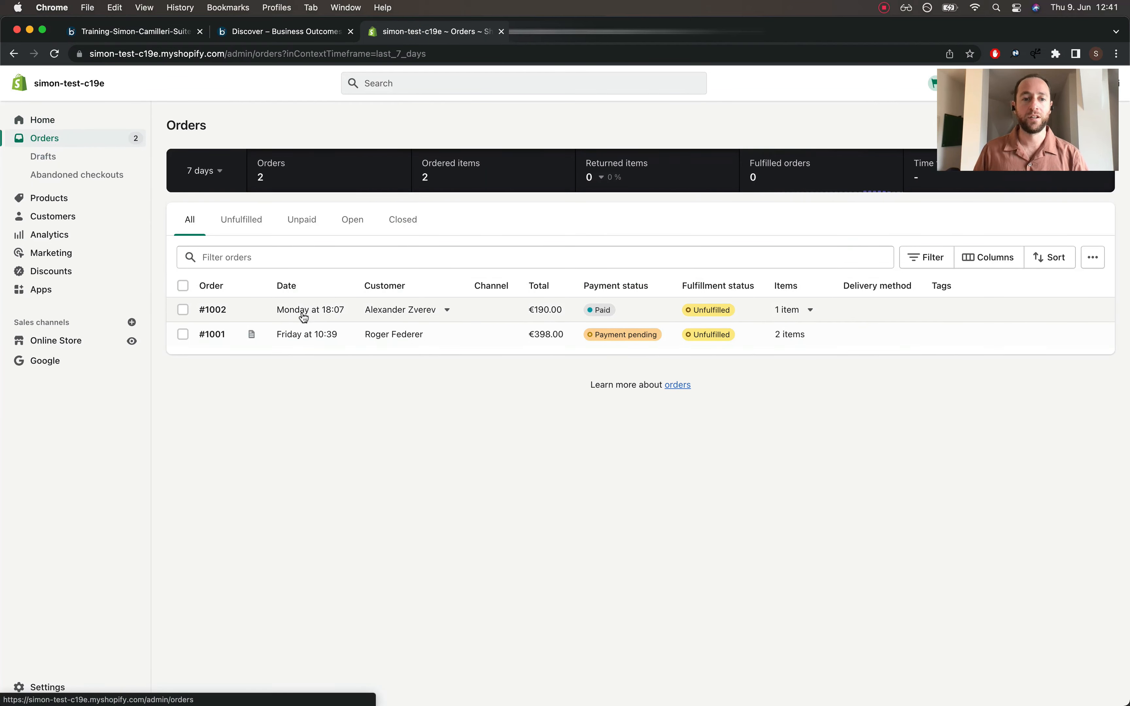
pyautogui.click(303, 313)
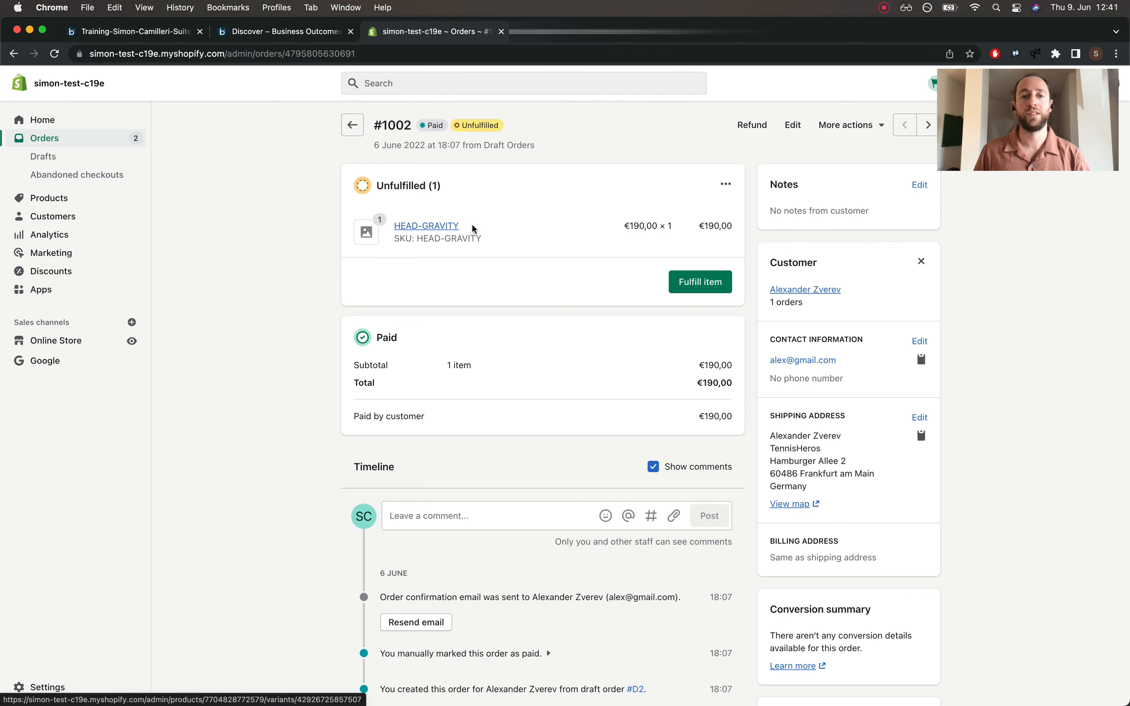
pyautogui.moveTo(473, 228); pyautogui.dragTo(392, 227)
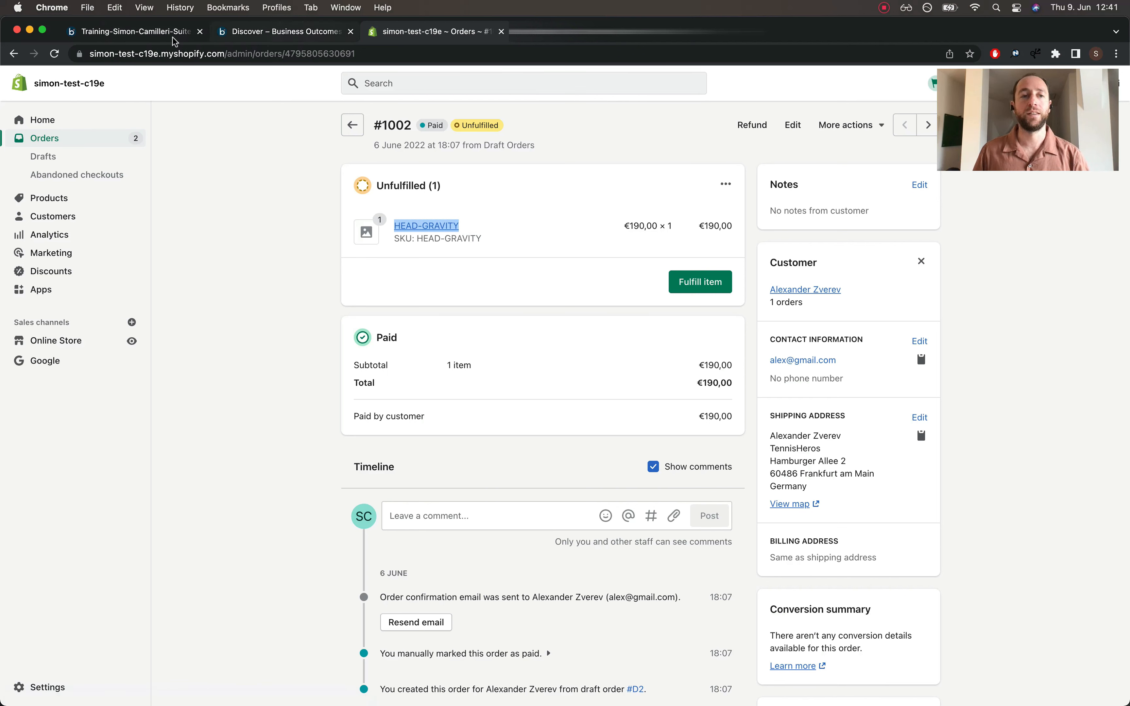
pyautogui.click(484, 227)
pyautogui.click(135, 34)
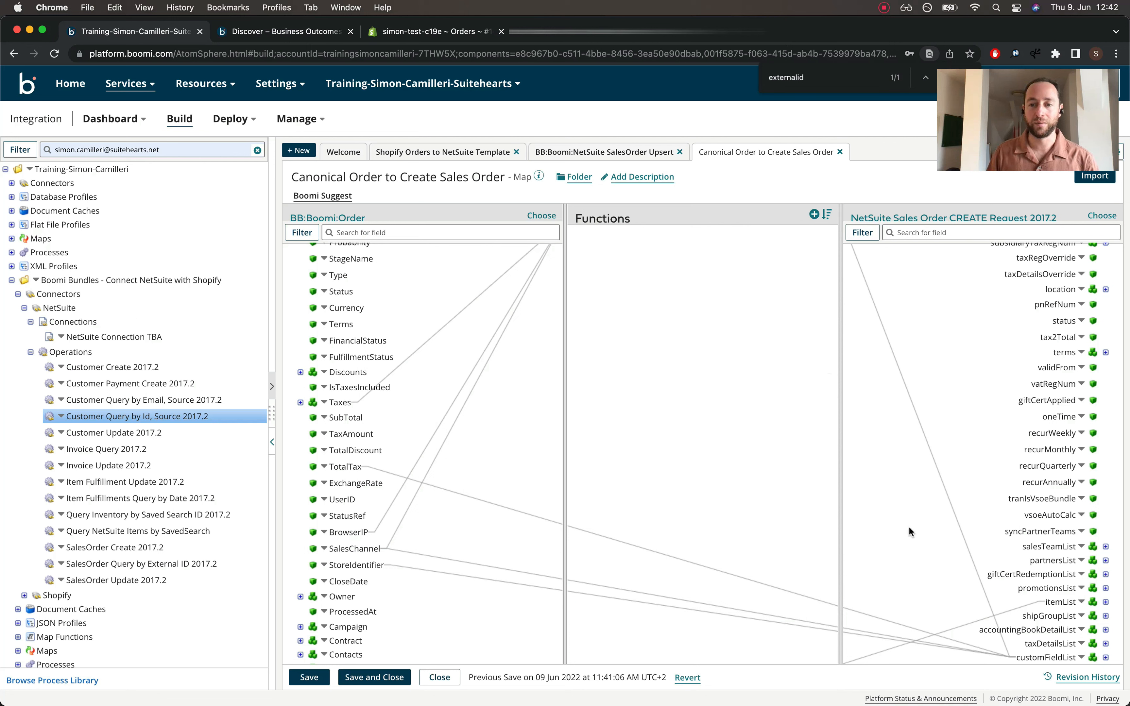
# Expand itemList and its item node in the NetSuite Sales Order CREATE Request profile
pyautogui.click(1106, 603)
pyautogui.scroll(-1, 1073, 612)
pyautogui.click(1099, 592)
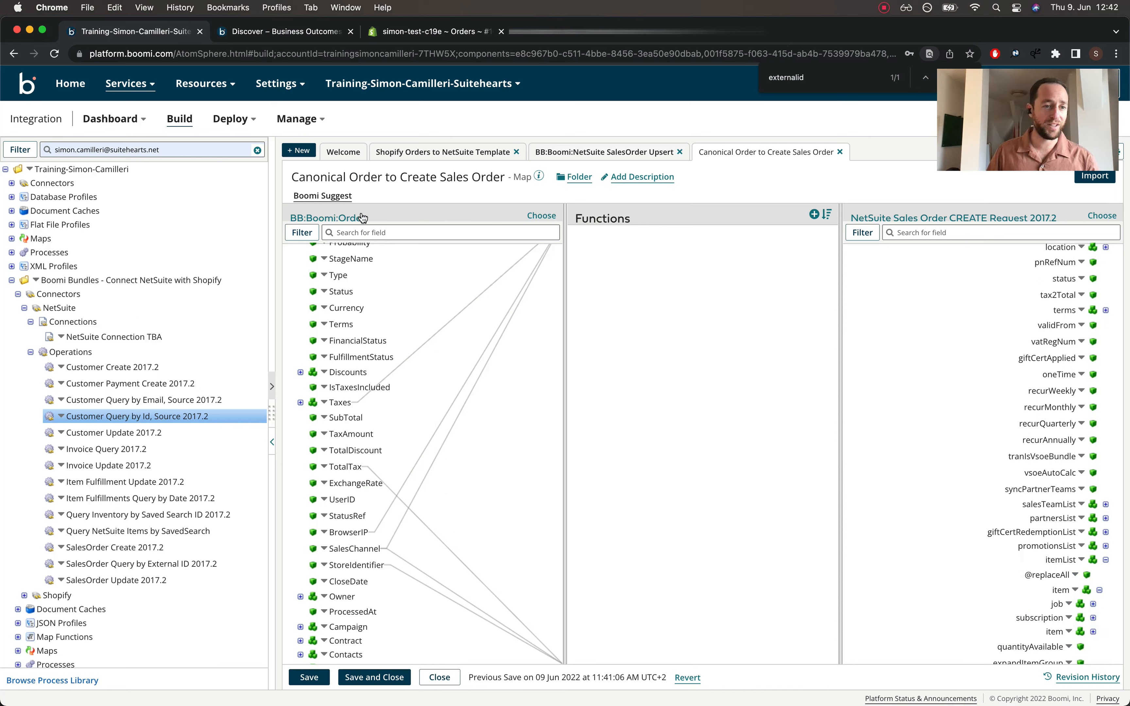
# Start a new component of type Connector Operation and name it Inventory Item QUERY By Name
pyautogui.click(299, 150)
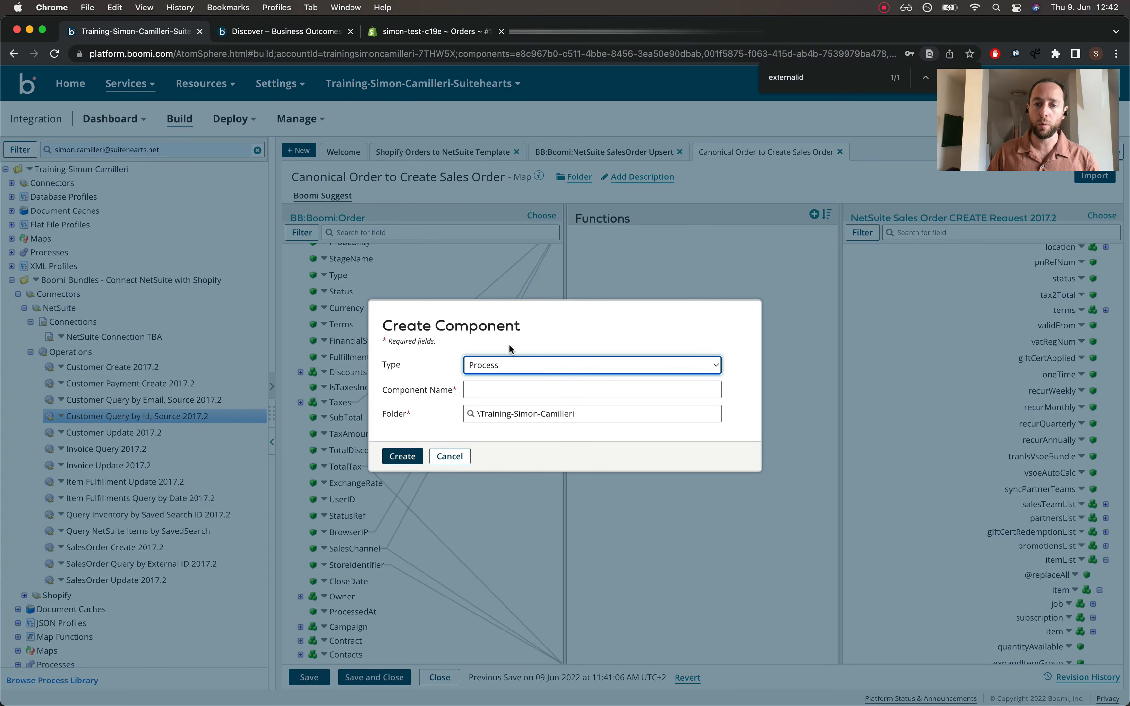
pyautogui.click(530, 388)
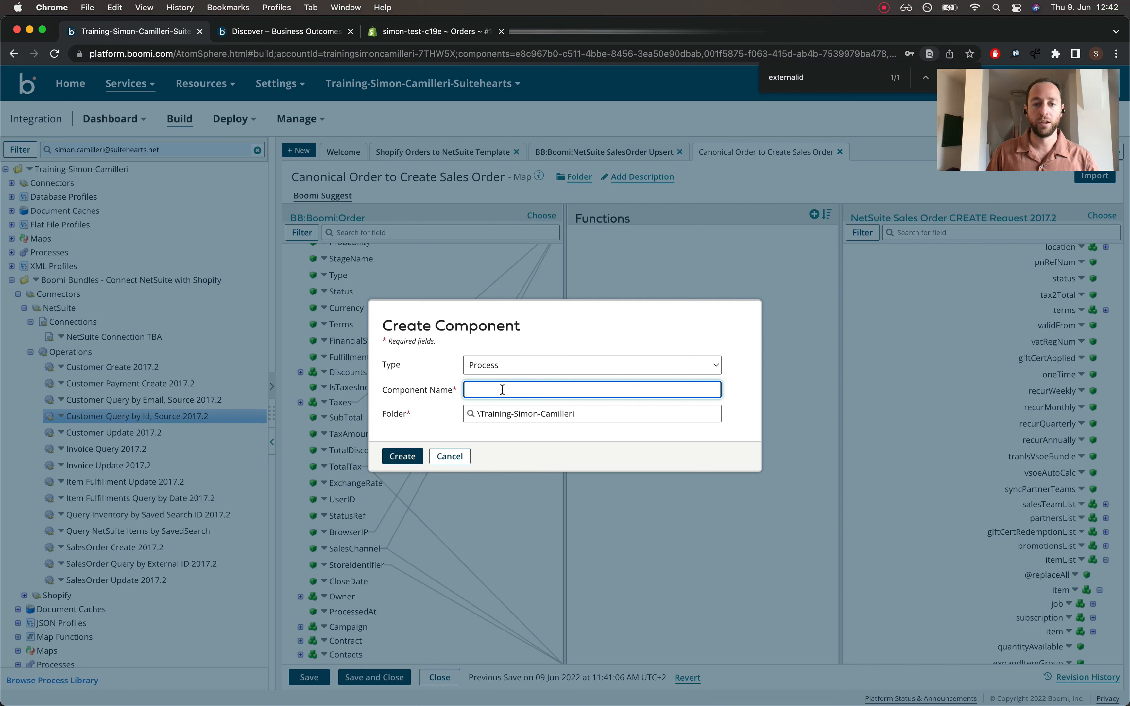
pyautogui.click(515, 366)
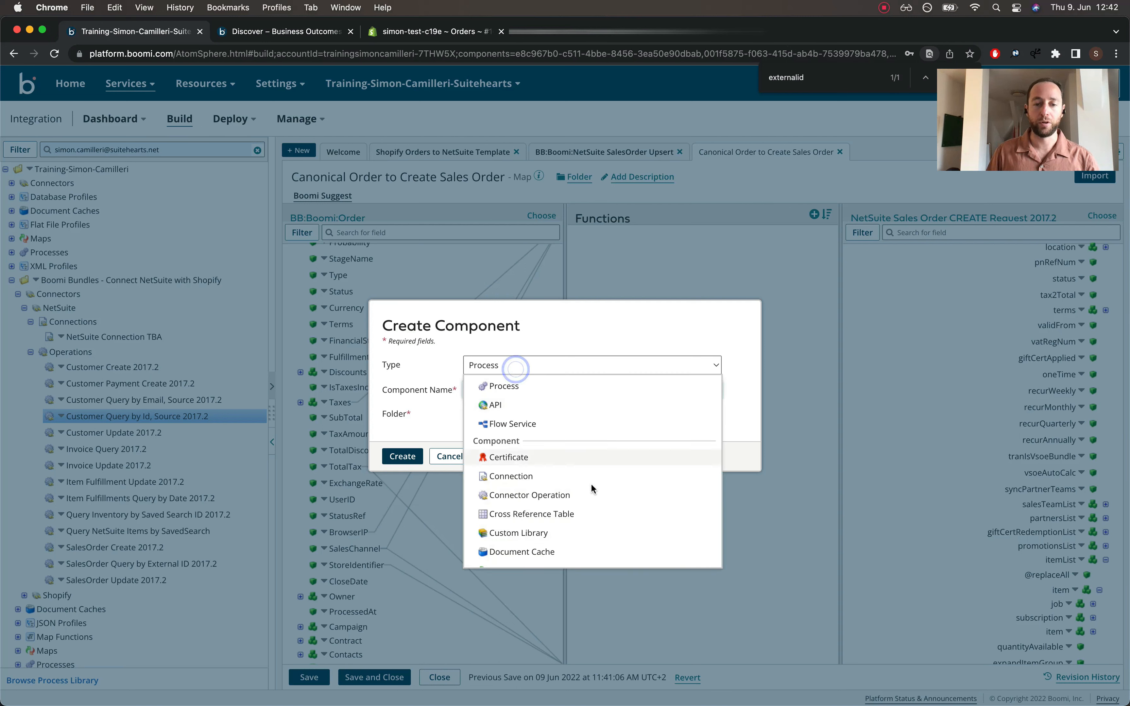
pyautogui.click(504, 496)
pyautogui.click(504, 390)
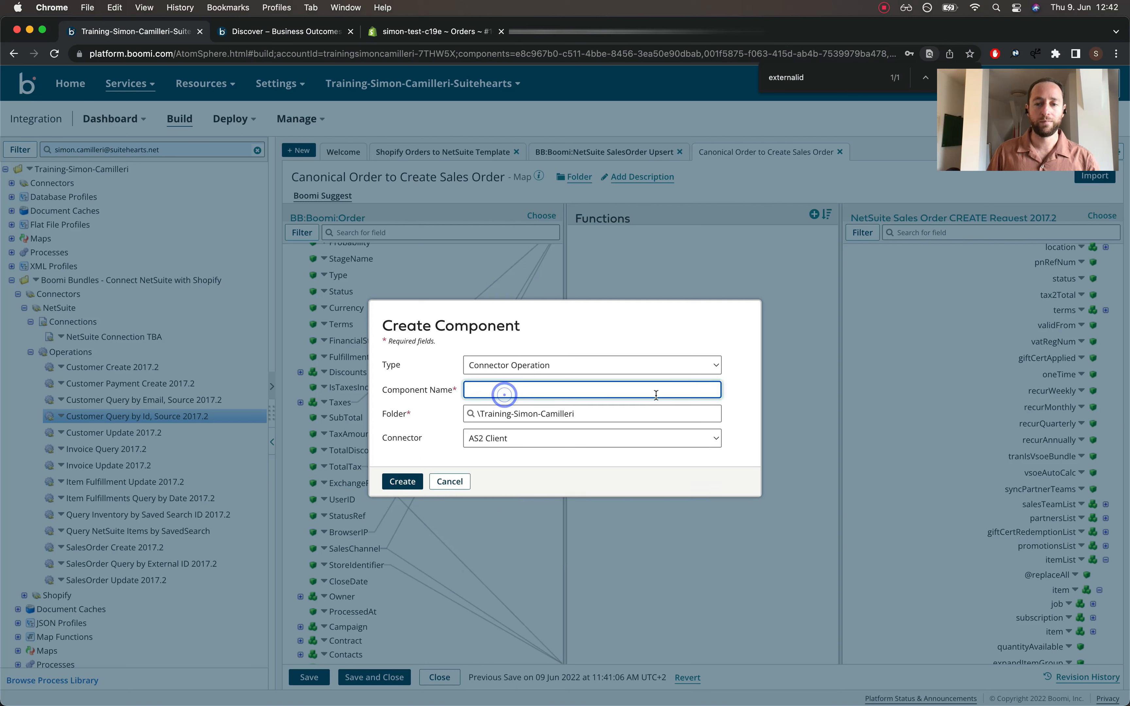
pyautogui.write('Inventory I')
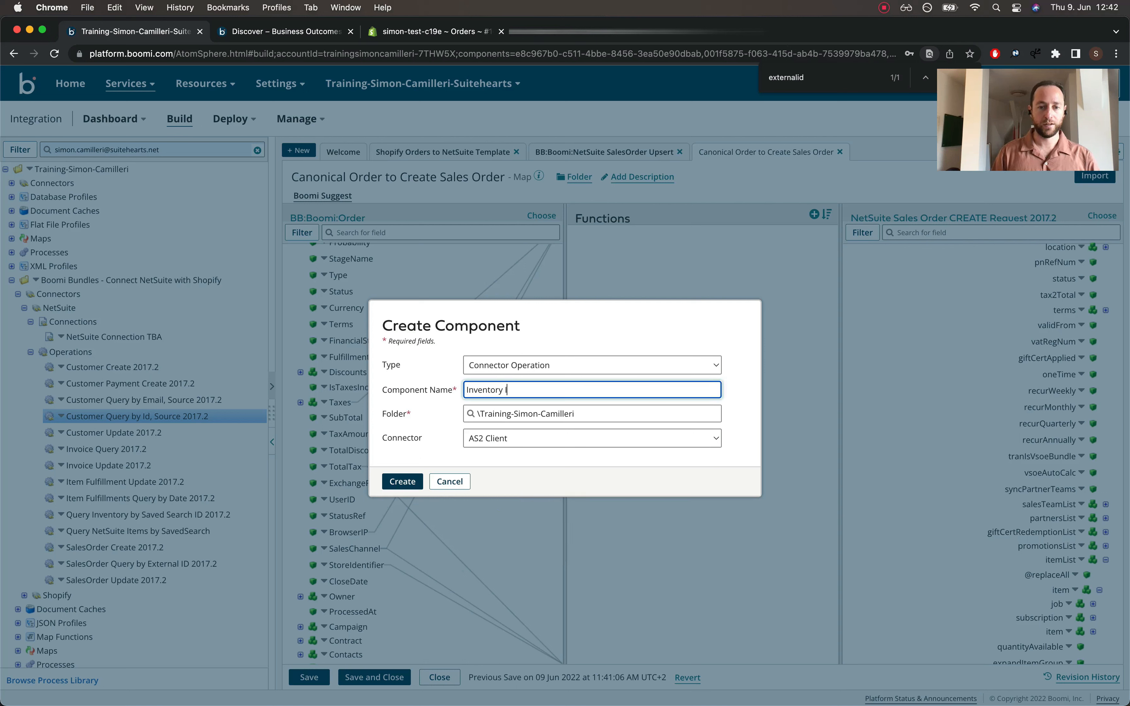
pyautogui.write('tem QUERY B')
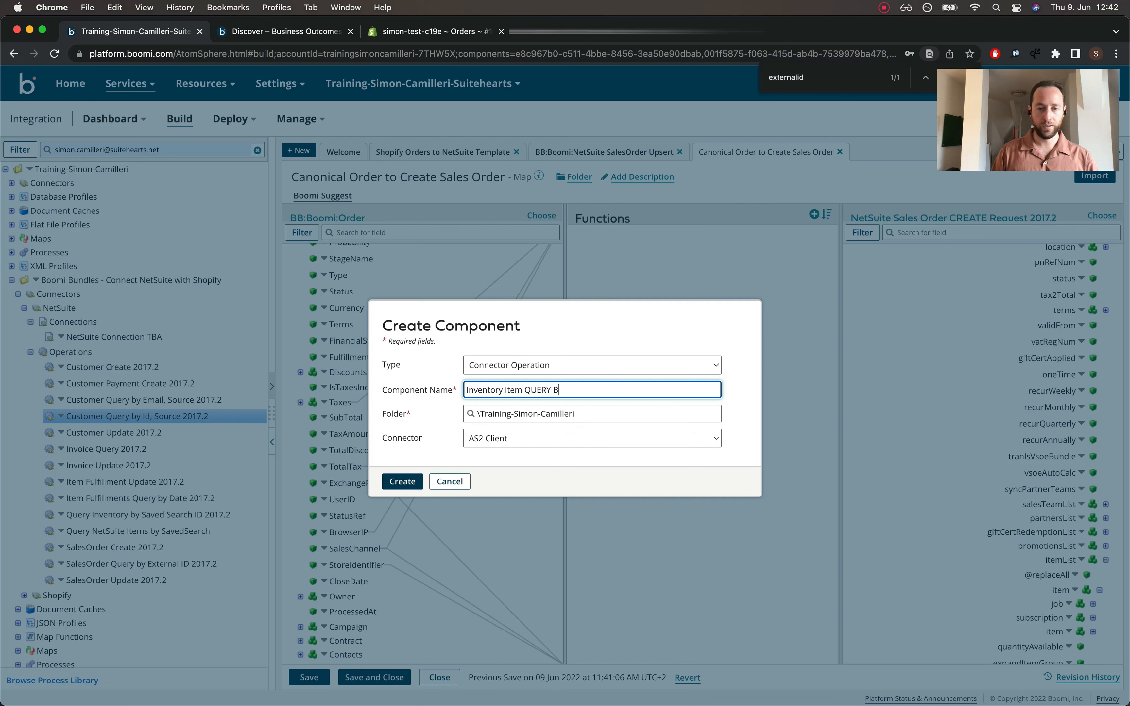
pyautogui.write('y Name')
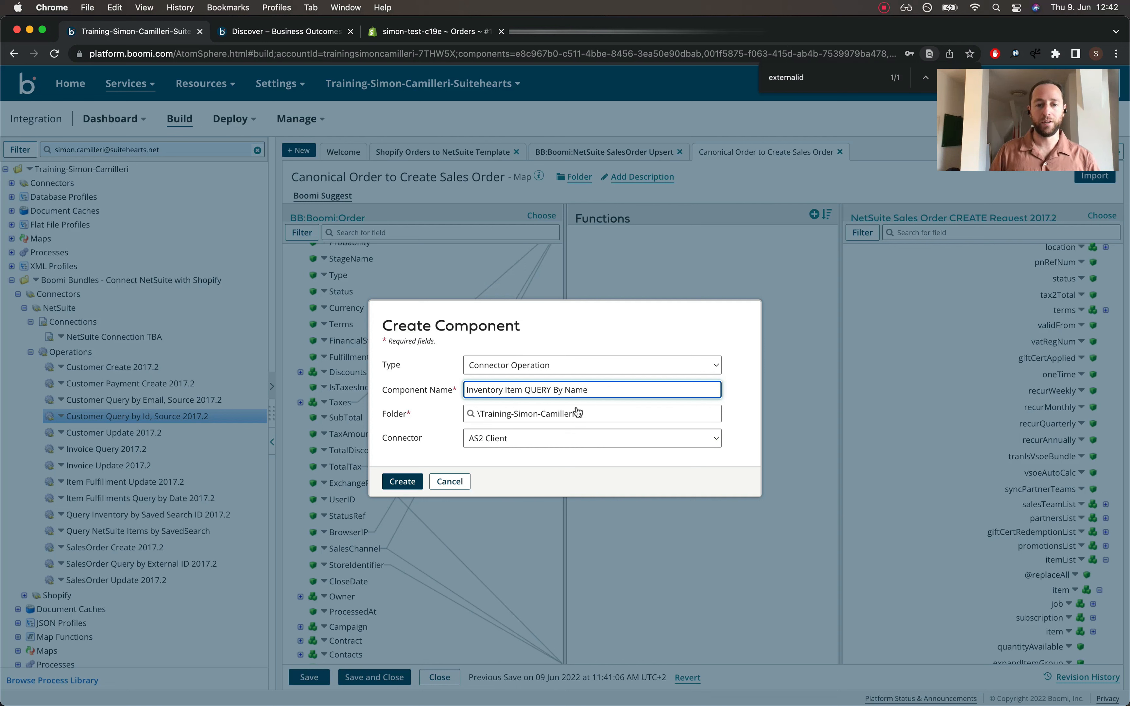
# Set the component's folder to Boomi Bundles - Connect NetSuite with Shopify and its connector to NetSuite, and create it
pyautogui.click(541, 414)
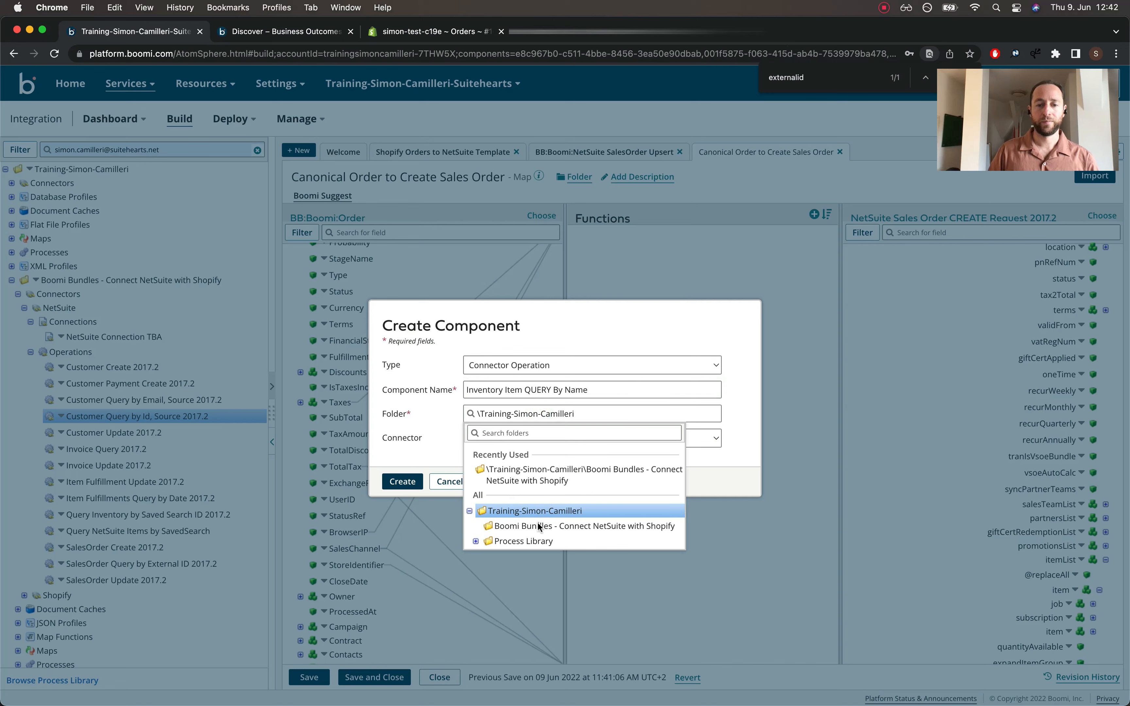
pyautogui.click(539, 526)
pyautogui.click(528, 435)
pyautogui.press('n')
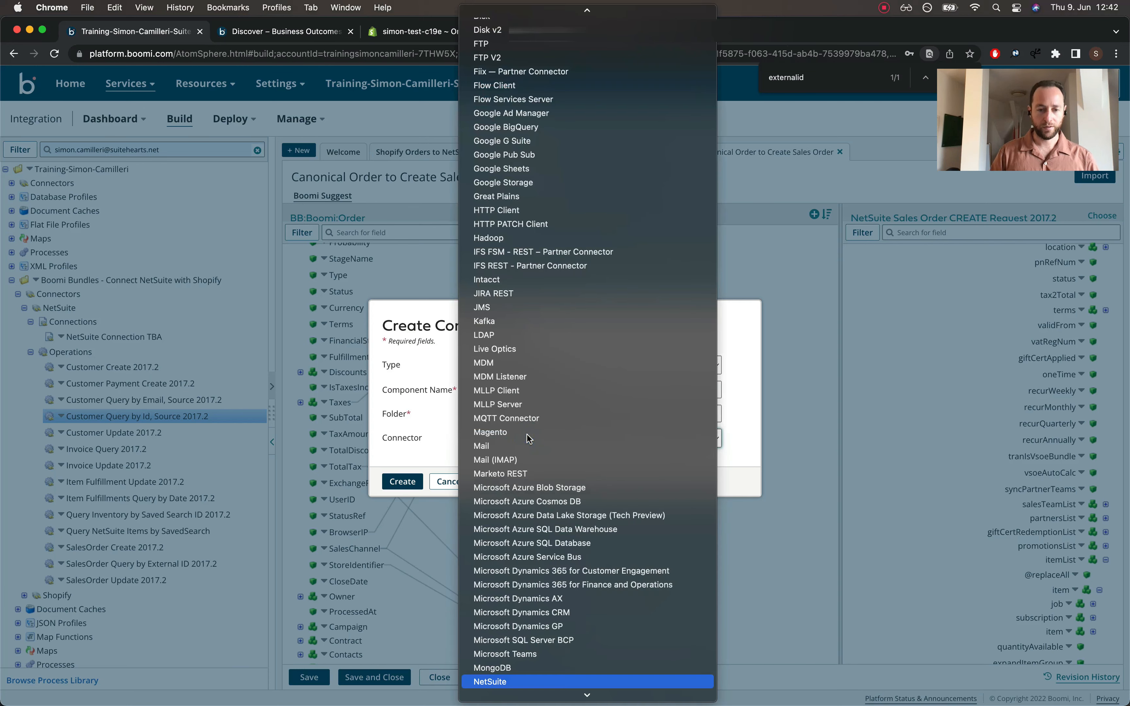
pyautogui.click(509, 682)
pyautogui.click(400, 484)
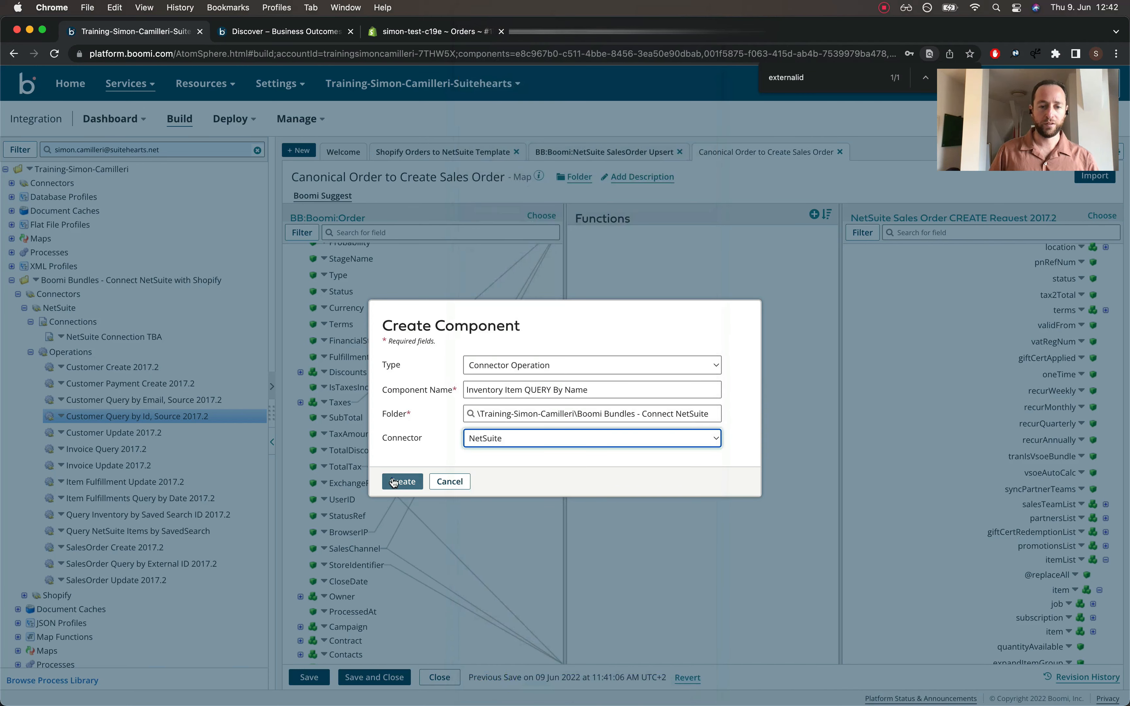
# Set the connector action to QUERY and fill in the import wizard with atom afp, connection NetSuite Connection TBA and object filter Inventory Item
pyautogui.click(519, 230)
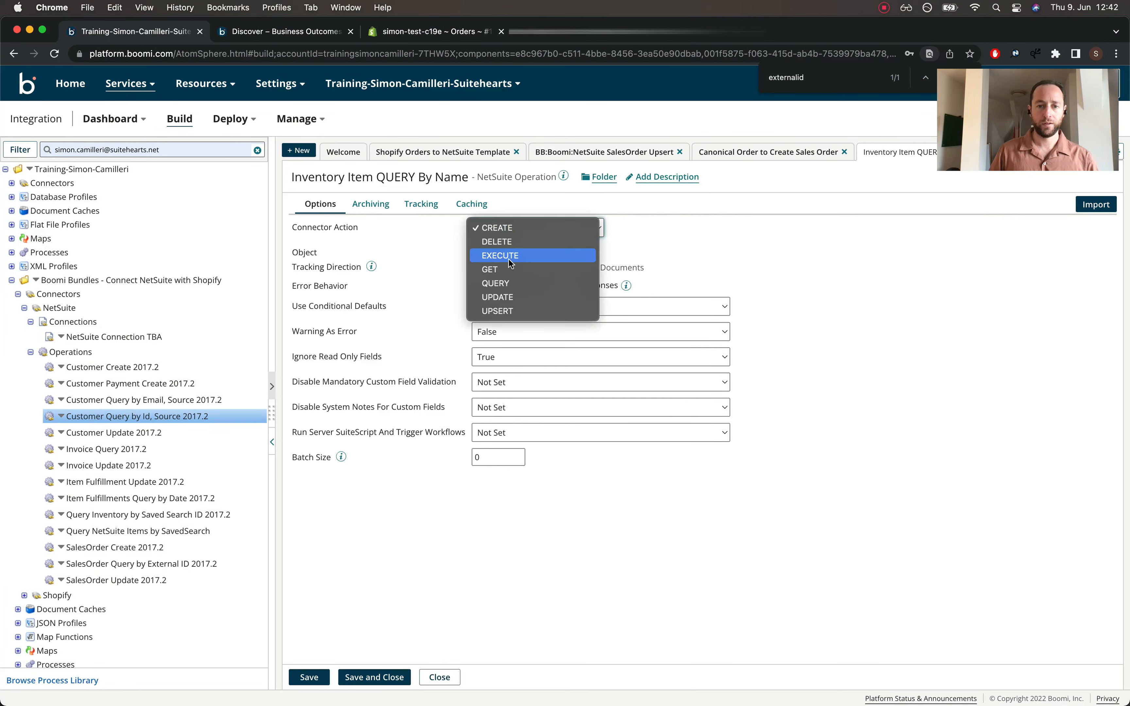
pyautogui.click(509, 283)
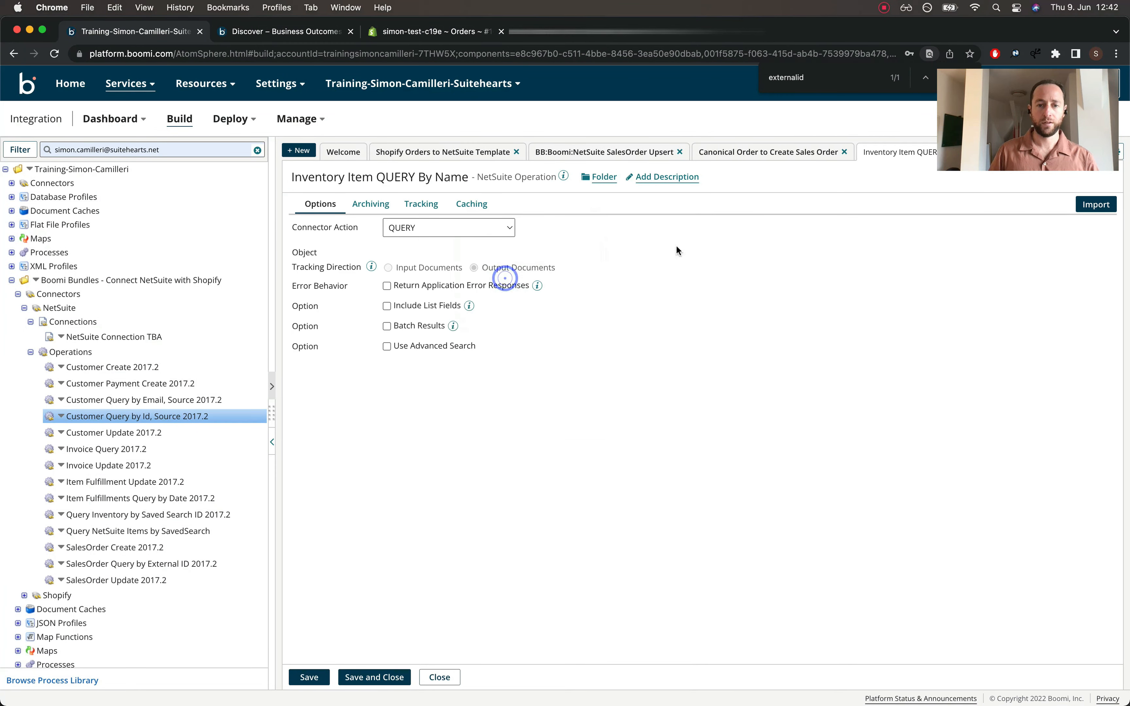
pyautogui.click(1095, 209)
pyautogui.click(462, 294)
pyautogui.click(435, 344)
pyautogui.click(436, 319)
pyautogui.click(462, 371)
pyautogui.click(462, 384)
pyautogui.press('BackSpace')
pyautogui.write('Inventory Item')
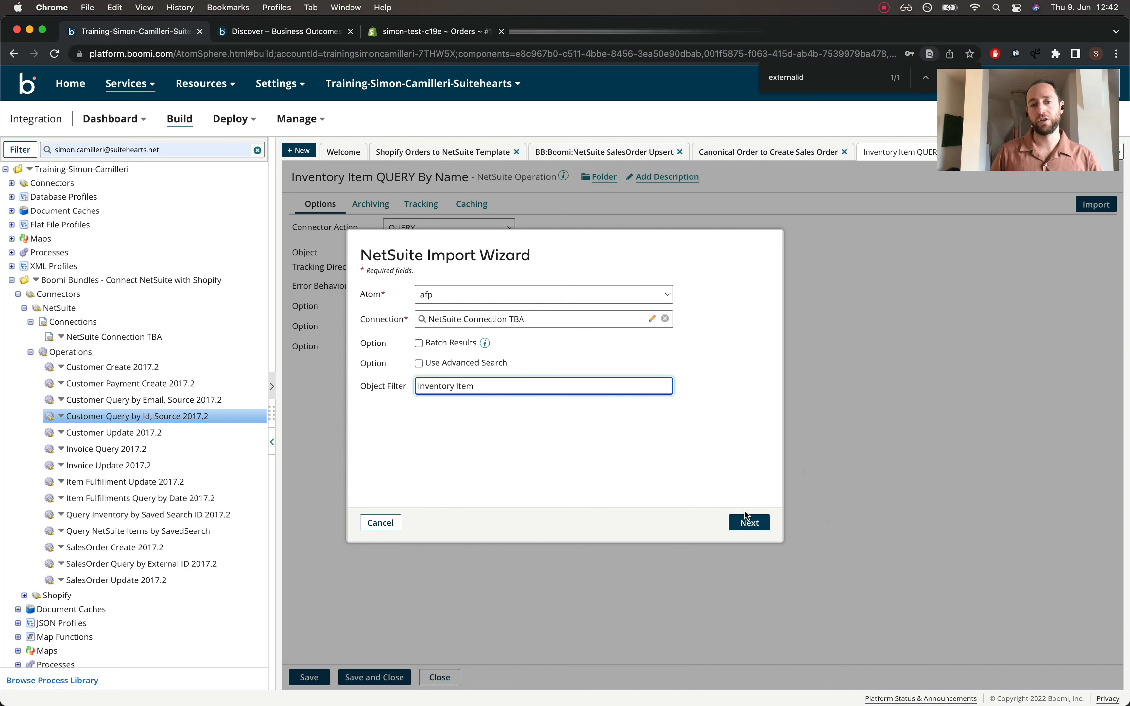
# Complete the import wizard with object type Inventory Item, choosing to set up own filters
pyautogui.press('Escape')
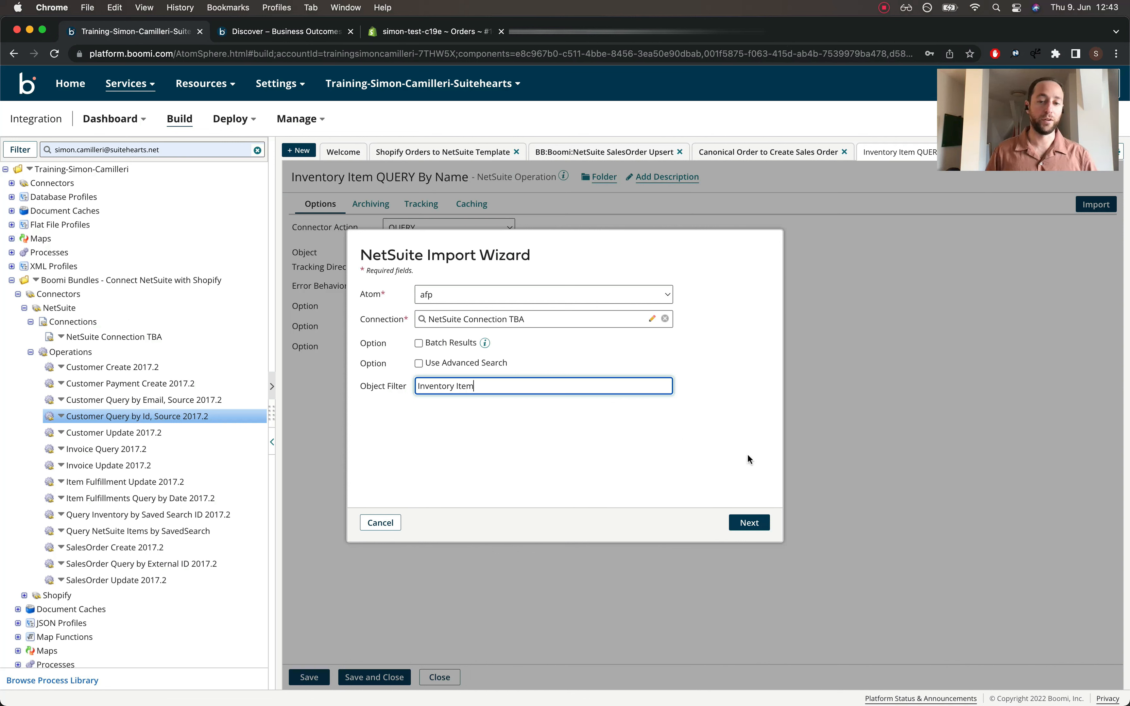
pyautogui.click(749, 522)
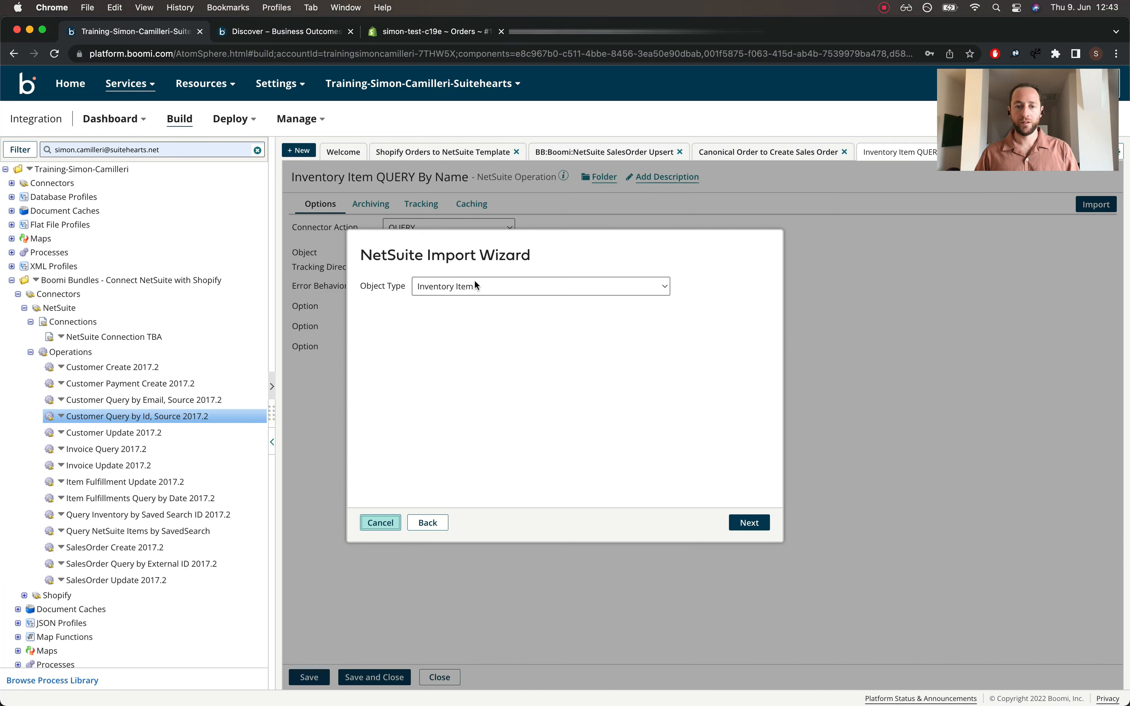
pyautogui.click(745, 524)
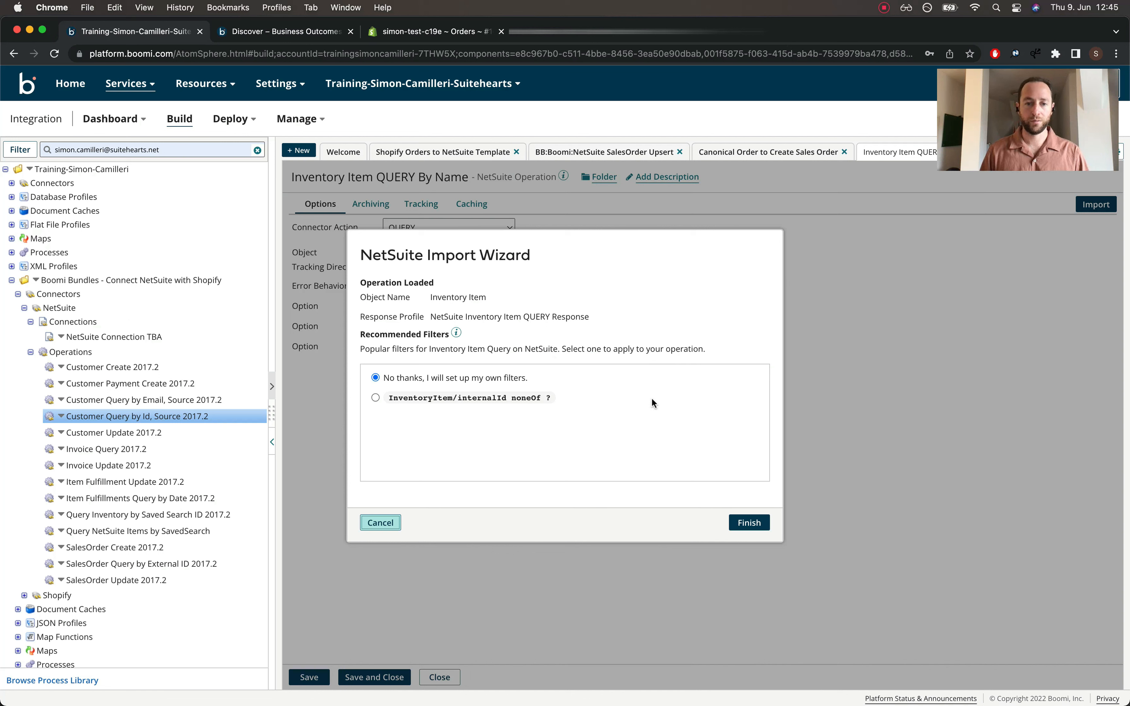
pyautogui.click(742, 524)
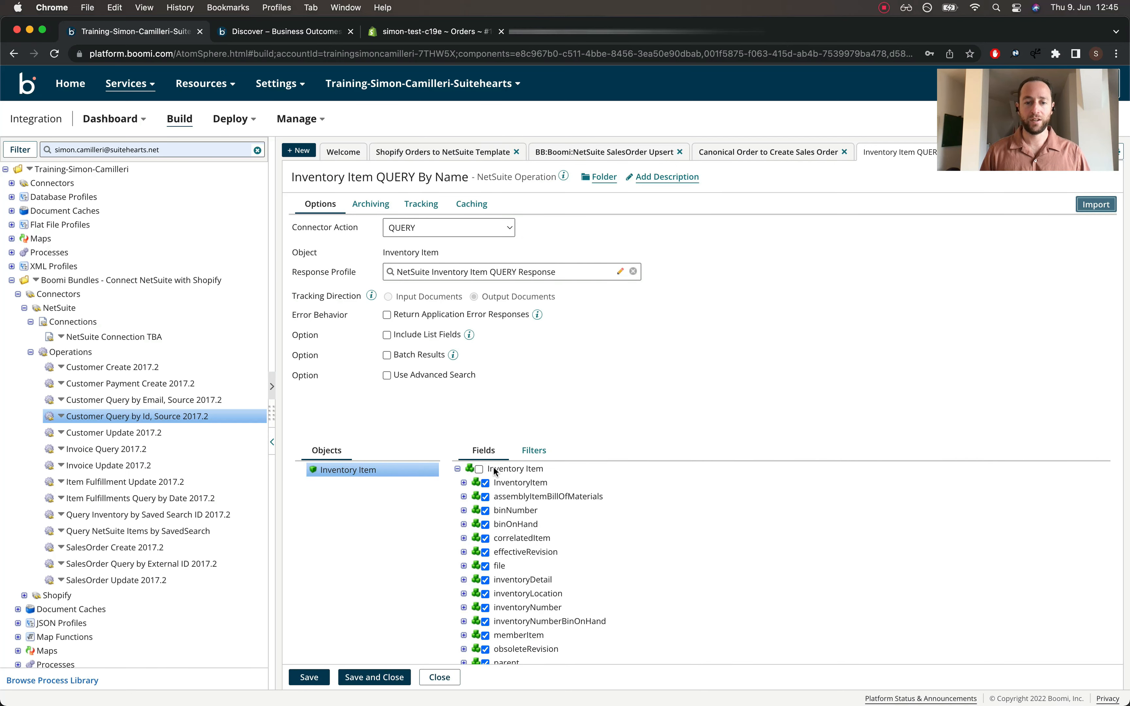
# Clear all selected Inventory Item fields and select only internalId under InventoryItem for the query
pyautogui.click(479, 469)
pyautogui.click(464, 483)
pyautogui.press('super+f')
pyautogui.write('internalid')
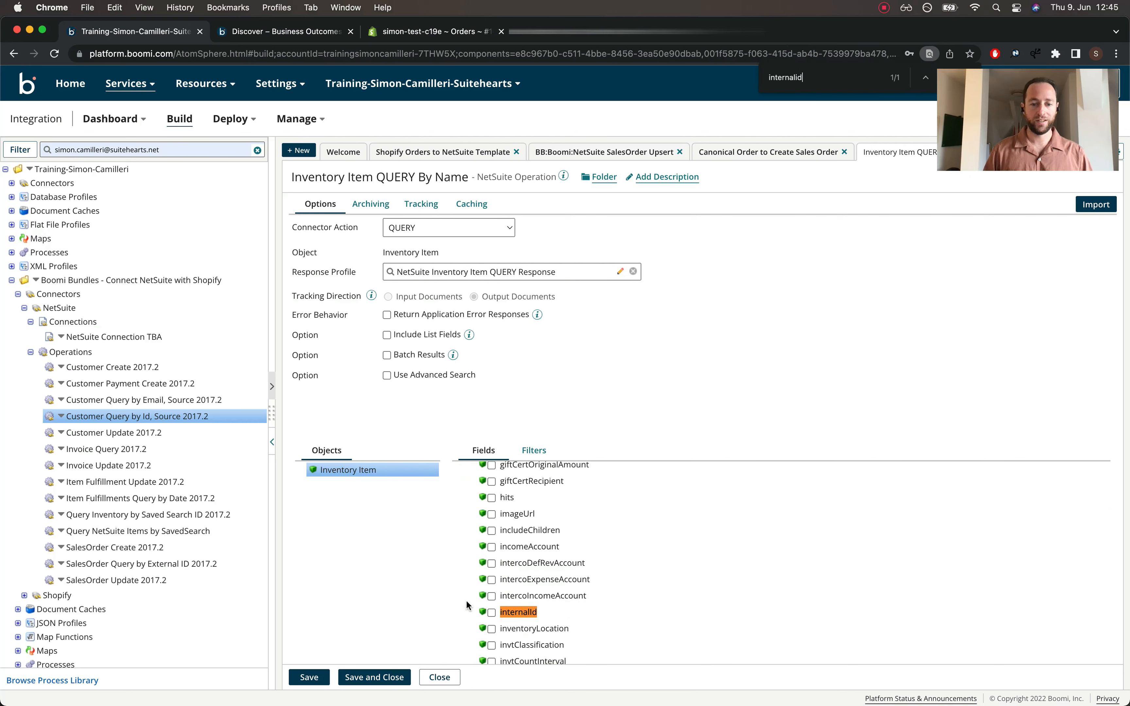
pyautogui.click(492, 613)
# Add a logical AND group to the query filter and give it an expression named Name is
pyautogui.click(536, 450)
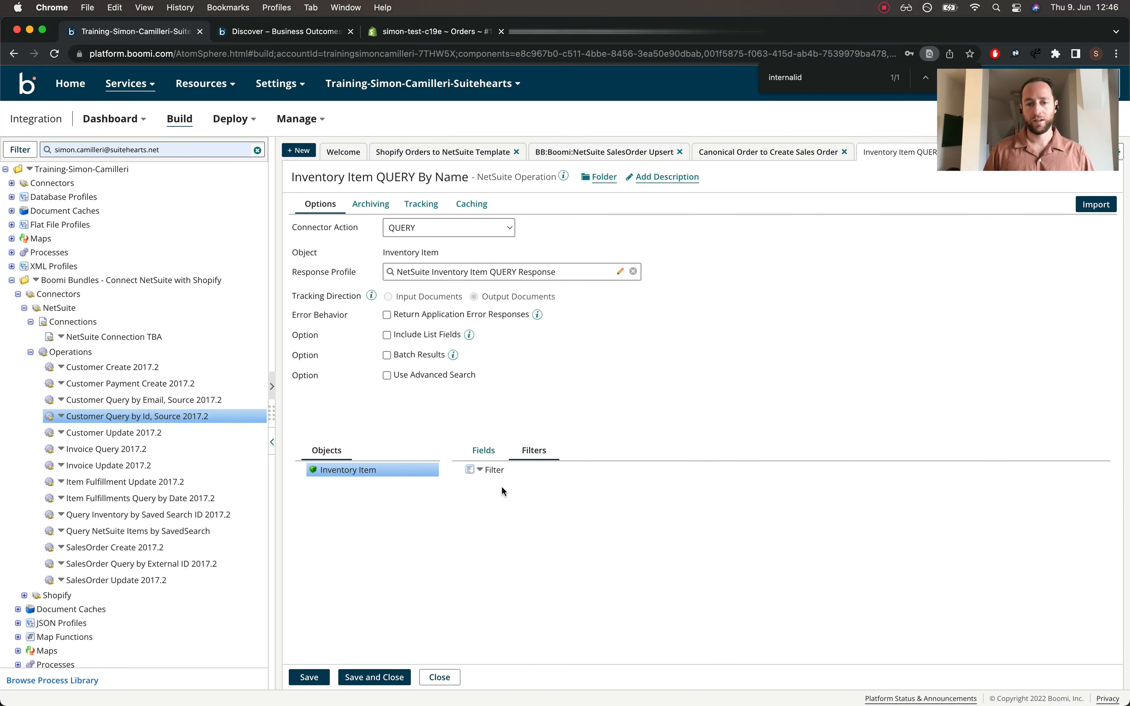
pyautogui.click(480, 469)
pyautogui.click(496, 475)
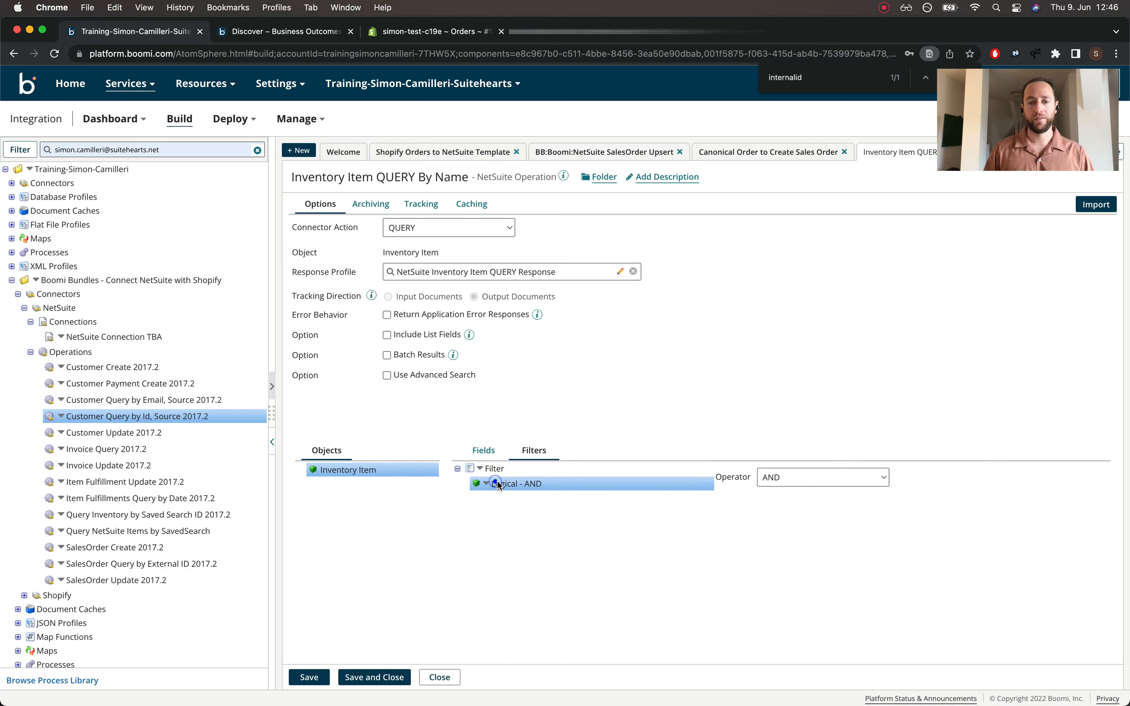
pyautogui.click(486, 483)
pyautogui.click(513, 497)
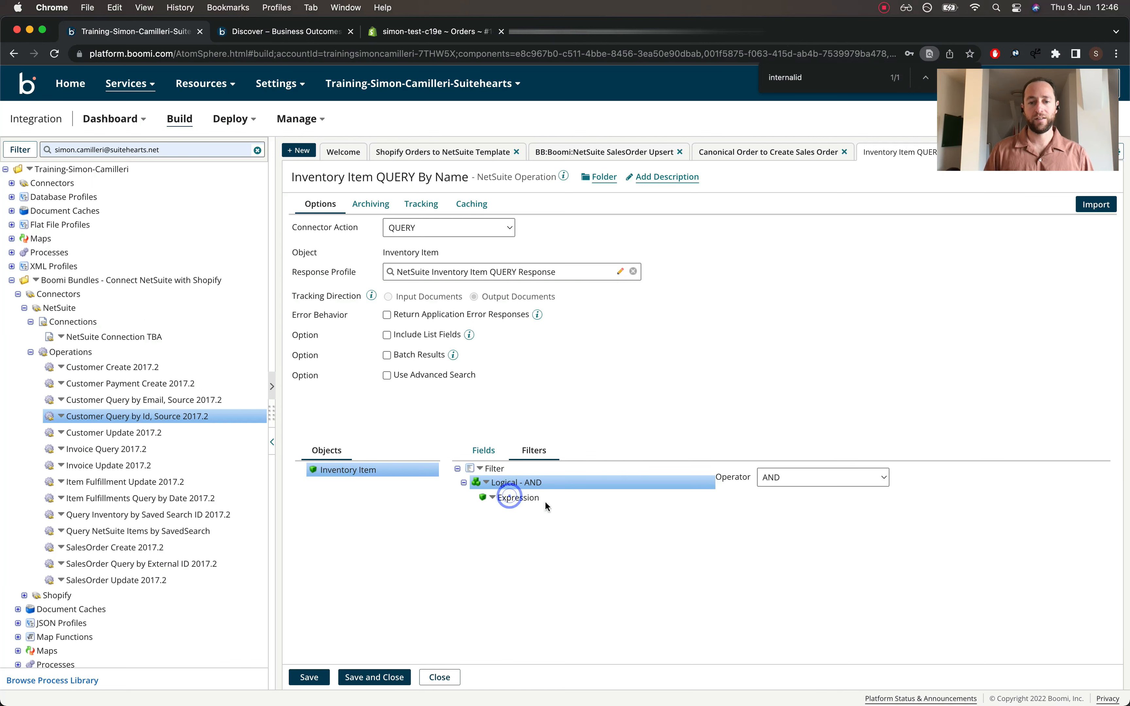
pyautogui.click(809, 484)
pyautogui.doubleClick(808, 484)
pyautogui.write('Name is')
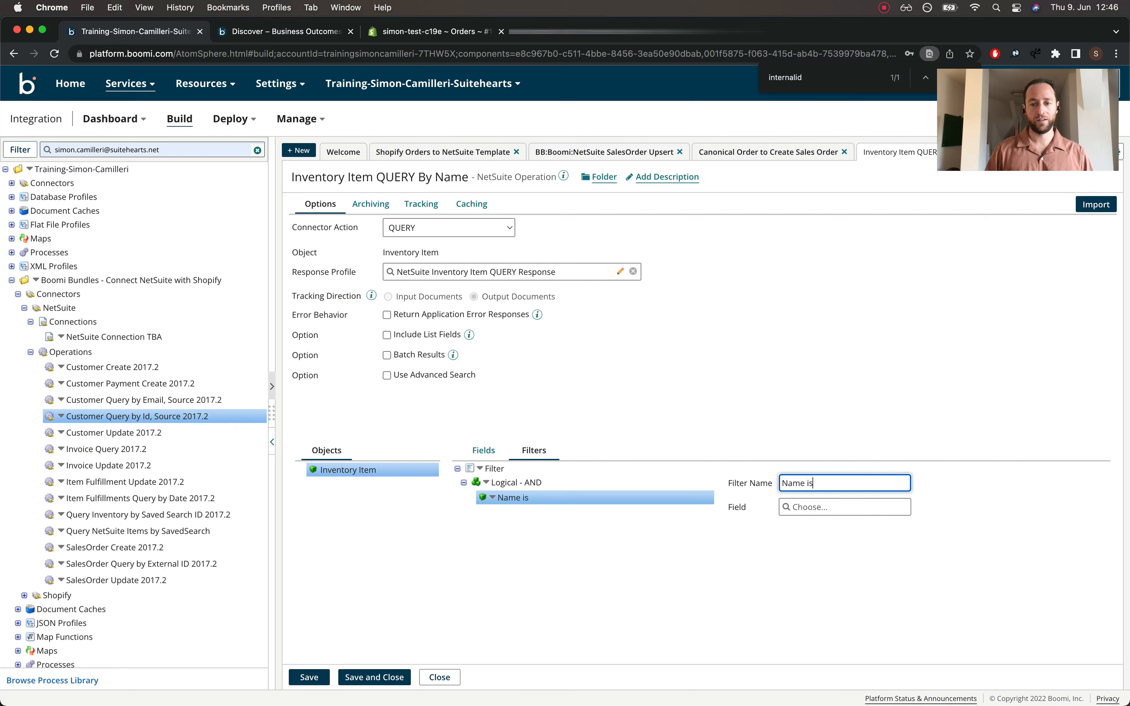
# Set the Name is expression's field to InventoryItem/itemId and its operator to Is, and save and close the operation
pyautogui.click(831, 512)
pyautogui.scroll(-15, 856, 627)
pyautogui.scroll(-10, 857, 628)
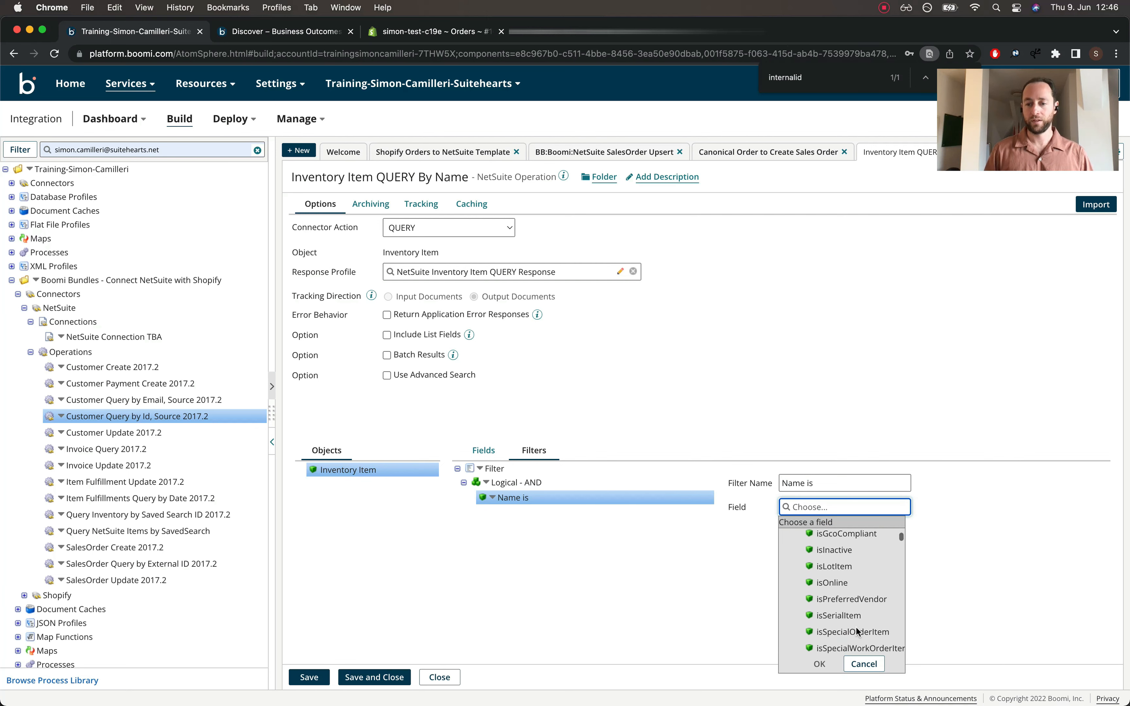
pyautogui.scroll(-2, 856, 628)
pyautogui.click(831, 570)
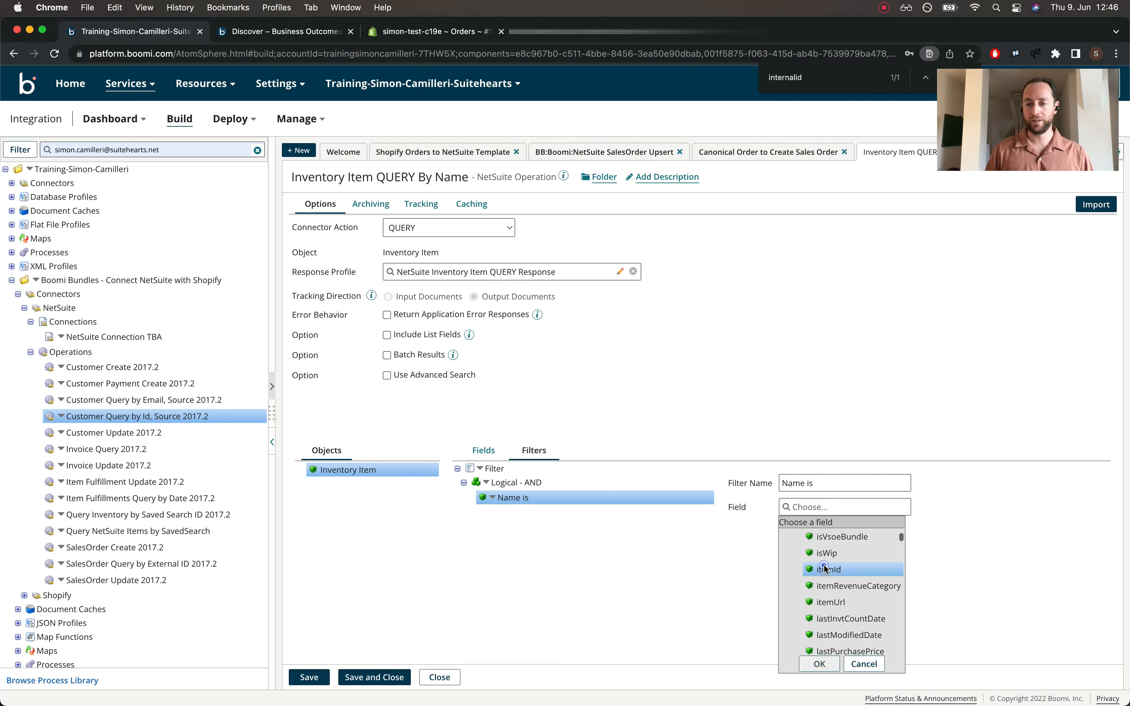
pyautogui.click(816, 664)
pyautogui.click(836, 532)
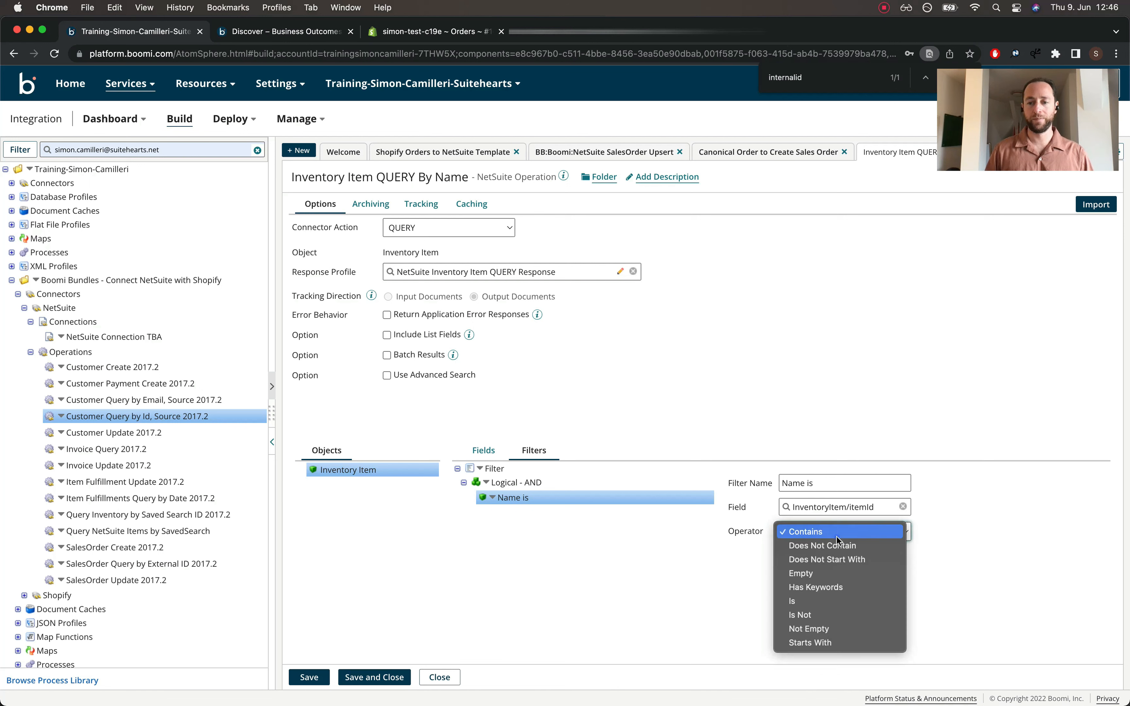
pyautogui.click(817, 600)
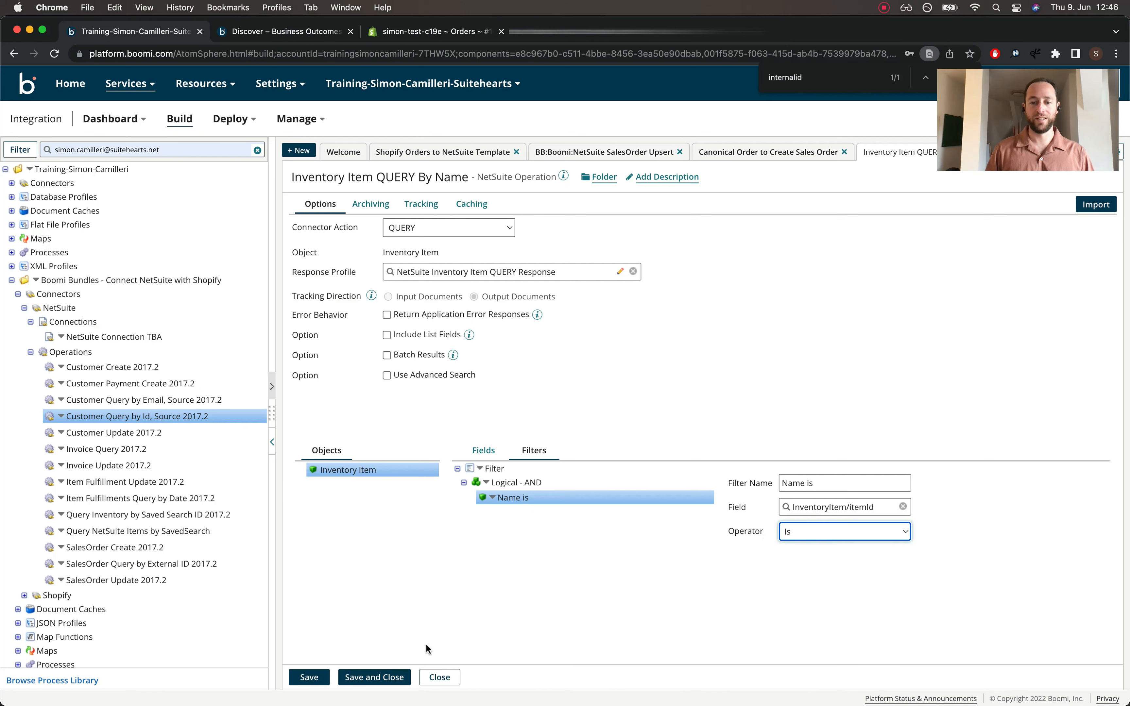
pyautogui.click(367, 679)
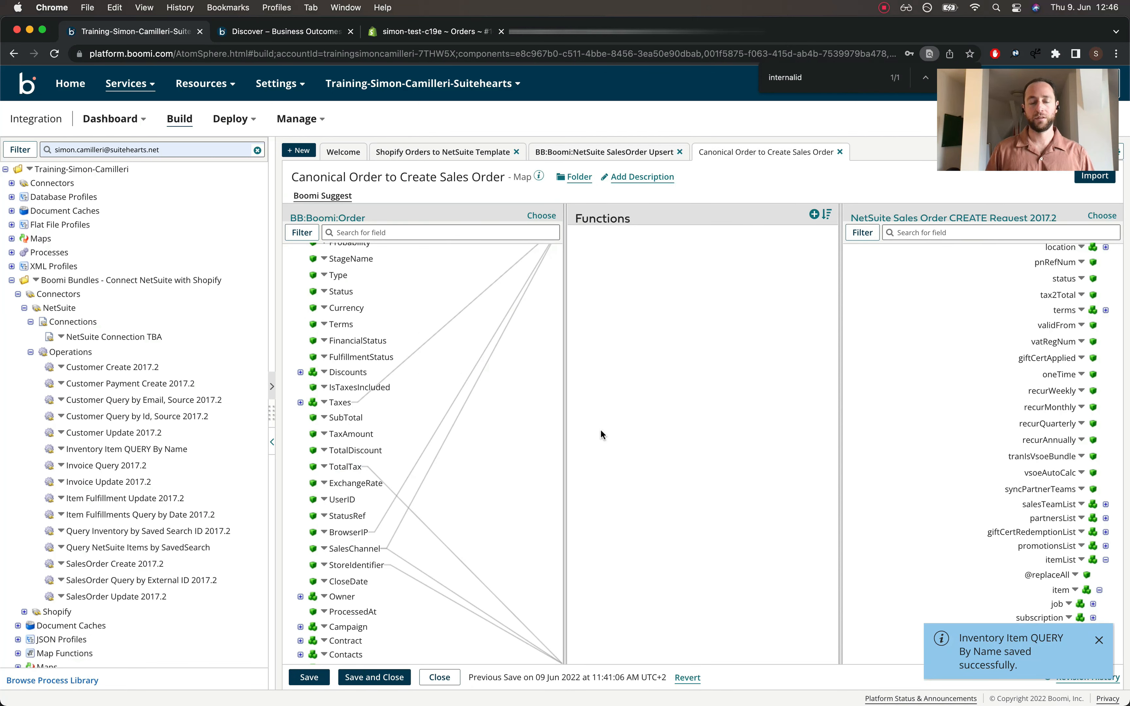
# Add a Connector Call function to the Canonical Order to Create Sales Order map
pyautogui.click(814, 215)
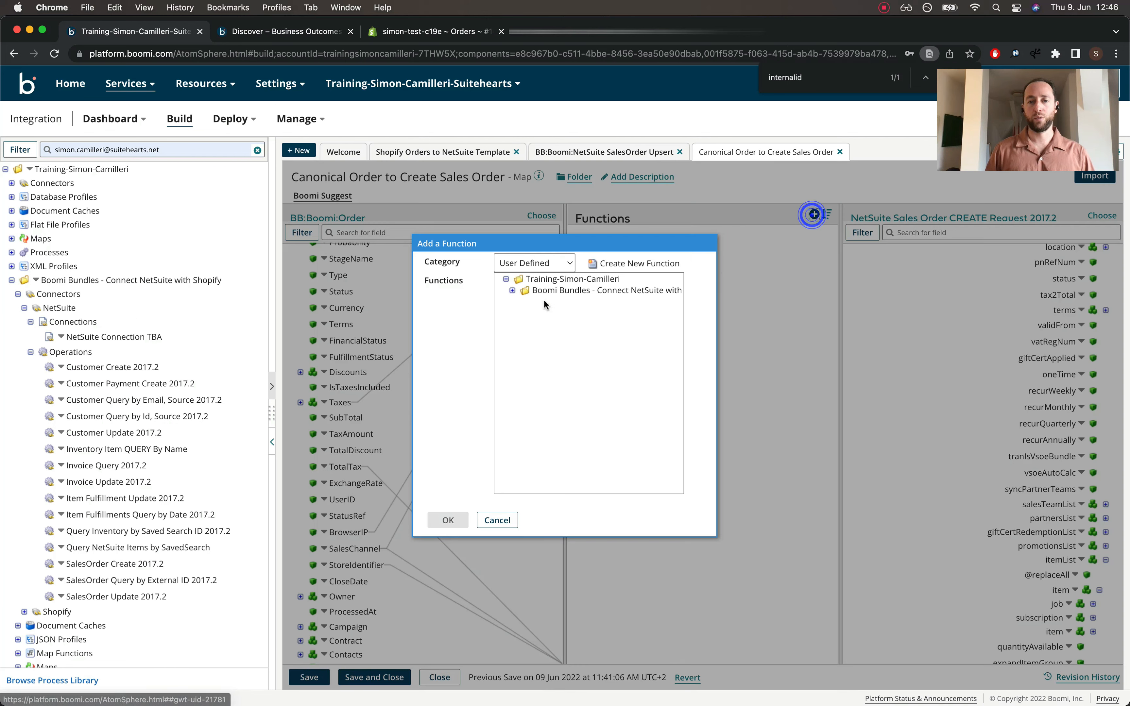
pyautogui.click(518, 261)
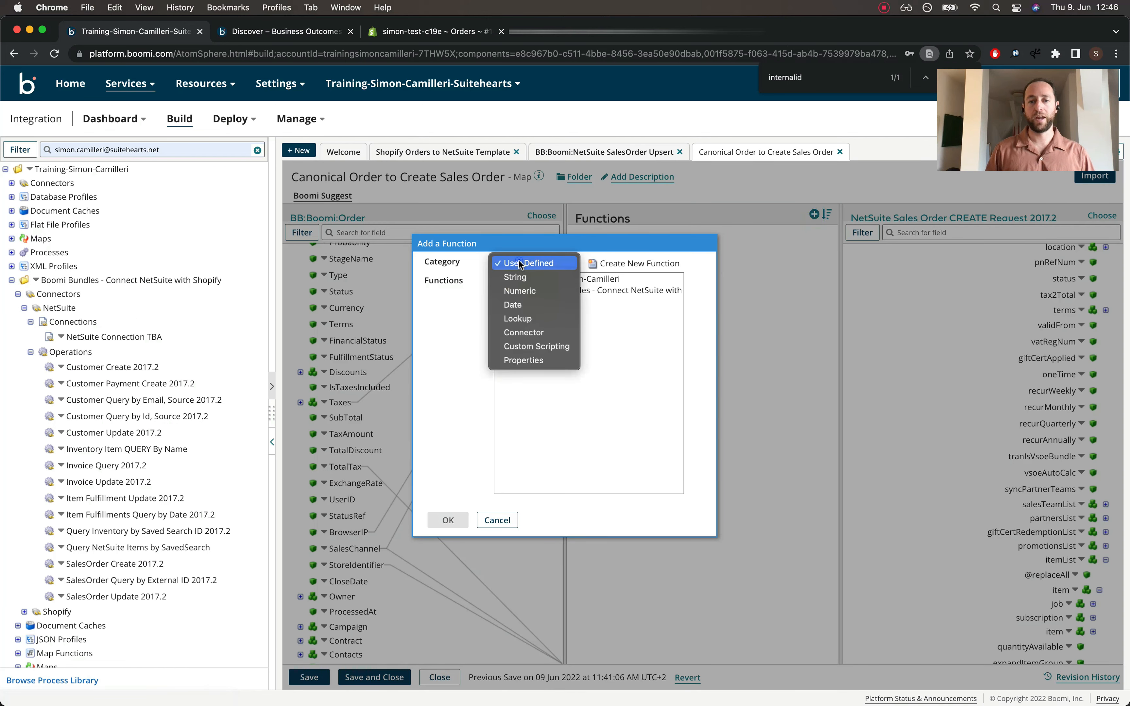
pyautogui.click(535, 333)
pyautogui.click(524, 281)
pyautogui.click(448, 519)
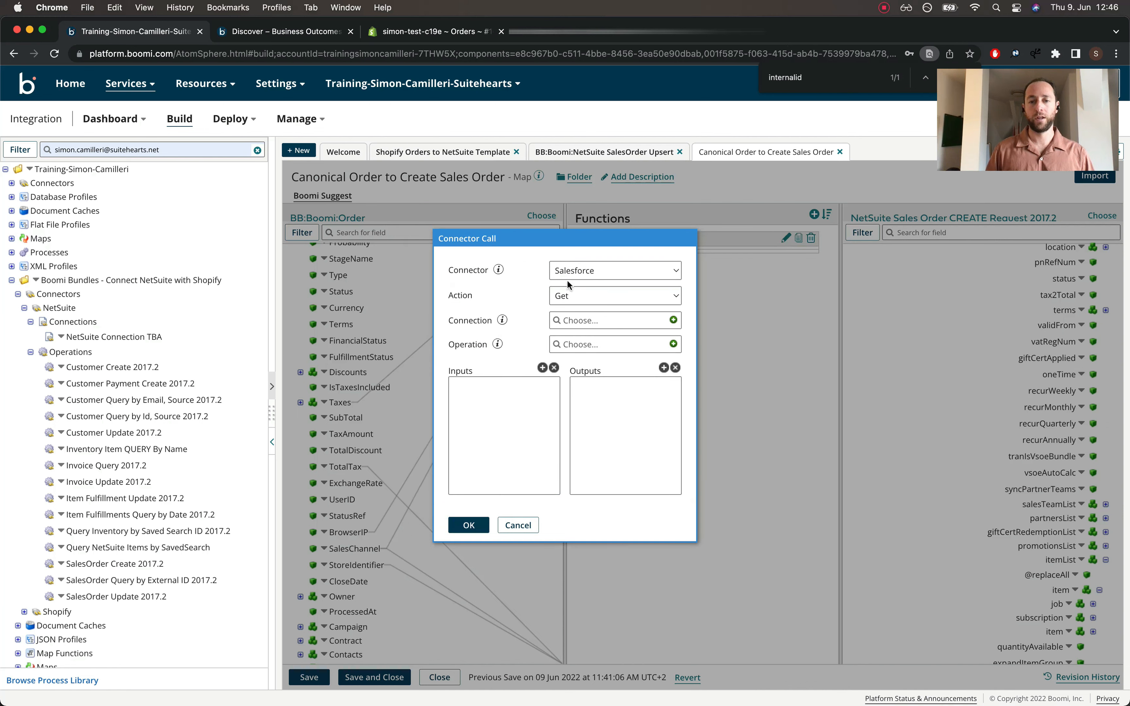
# Configure the connector call with connector NetSuite, action QUERY, connection NetSuite Connection TBA and the Inventory Item QUERY By Name operation
pyautogui.click(574, 271)
pyautogui.write('net')
pyautogui.click(579, 313)
pyautogui.click(585, 295)
pyautogui.click(583, 298)
pyautogui.click(566, 319)
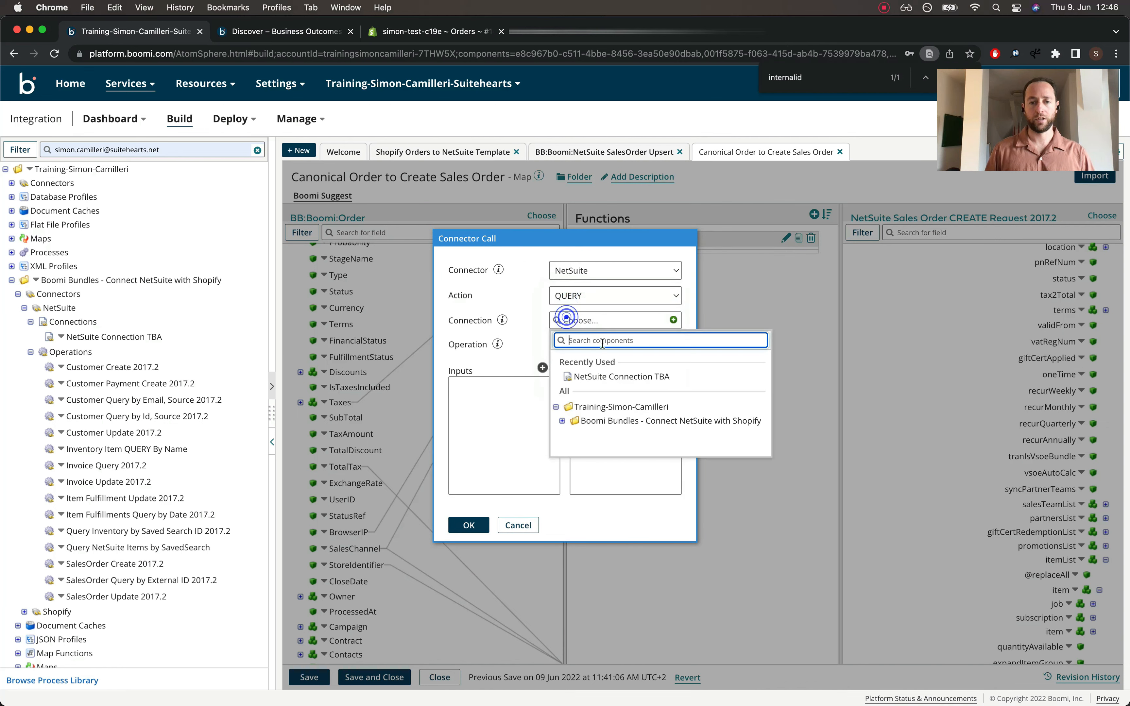
pyautogui.click(592, 377)
pyautogui.click(566, 344)
pyautogui.click(592, 402)
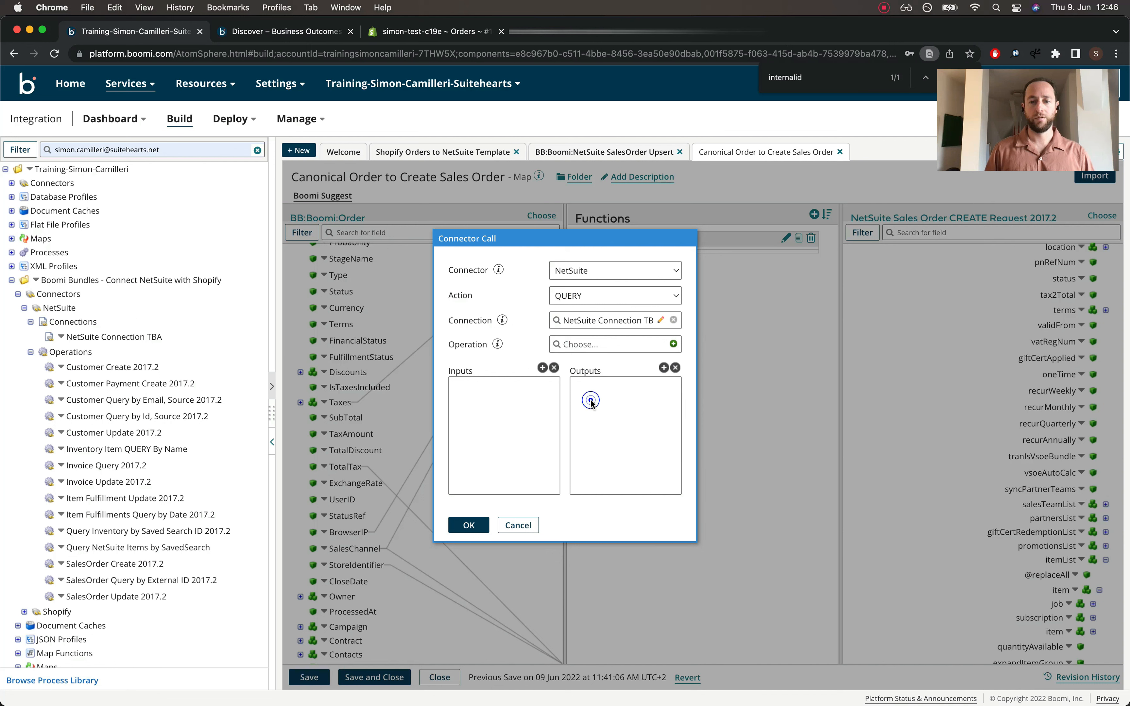
pyautogui.click(543, 367)
pyautogui.click(560, 411)
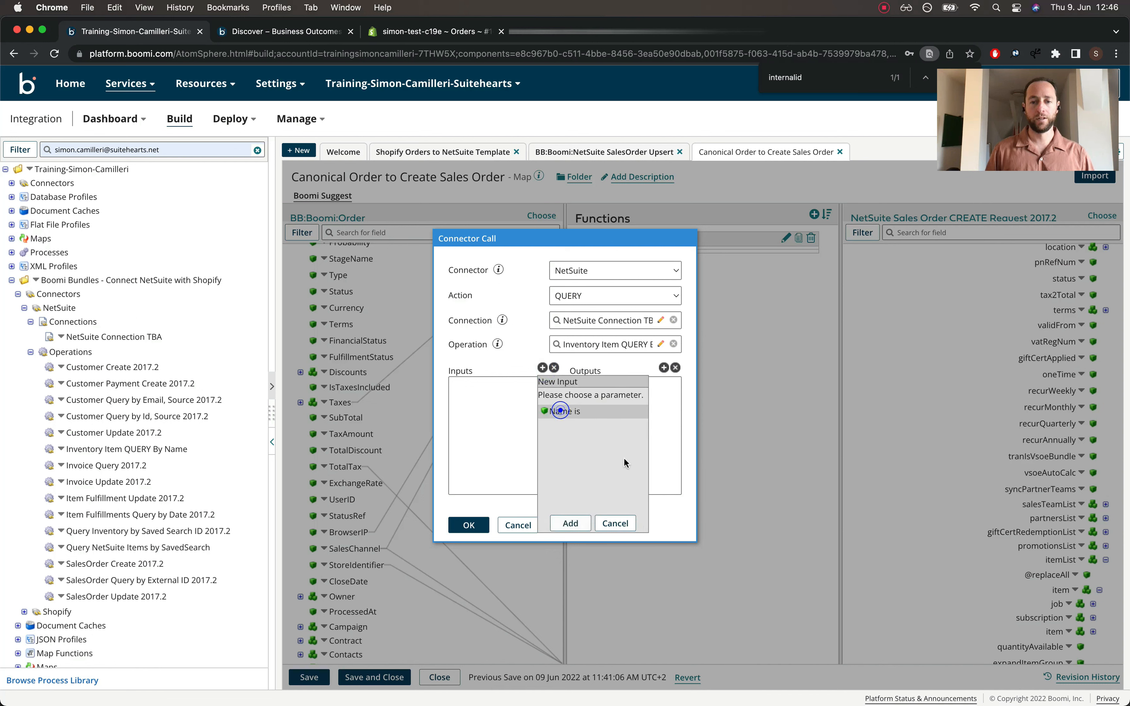
pyautogui.click(570, 524)
pyautogui.click(664, 368)
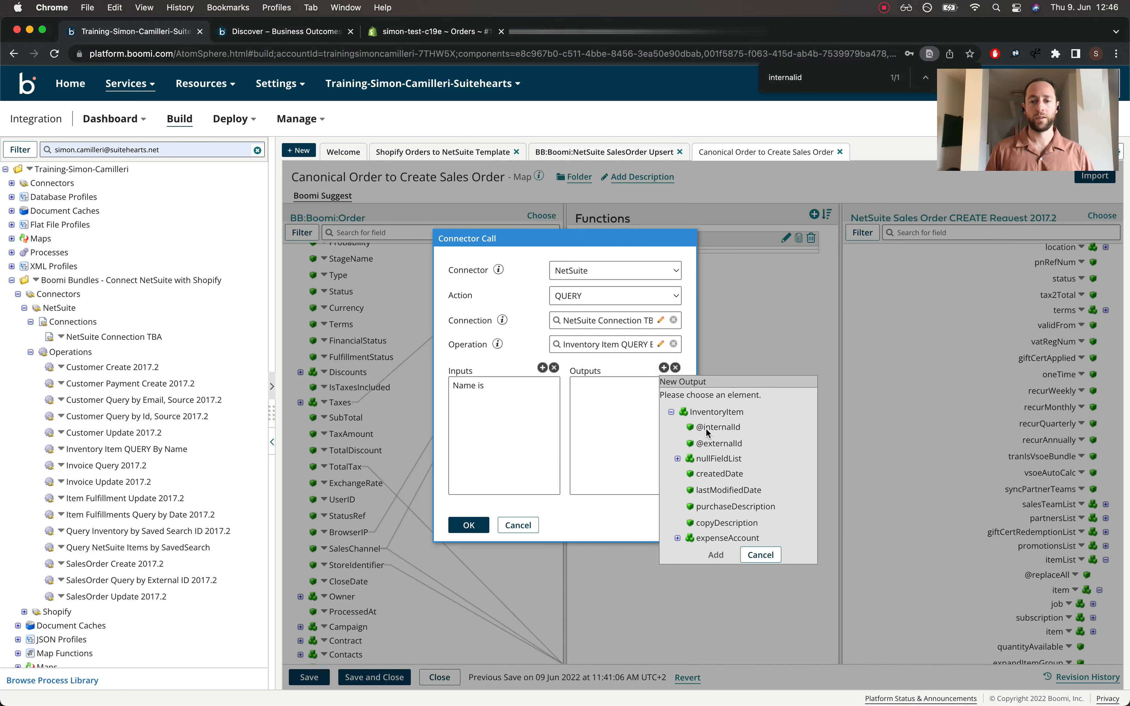
pyautogui.click(719, 427)
pyautogui.click(716, 555)
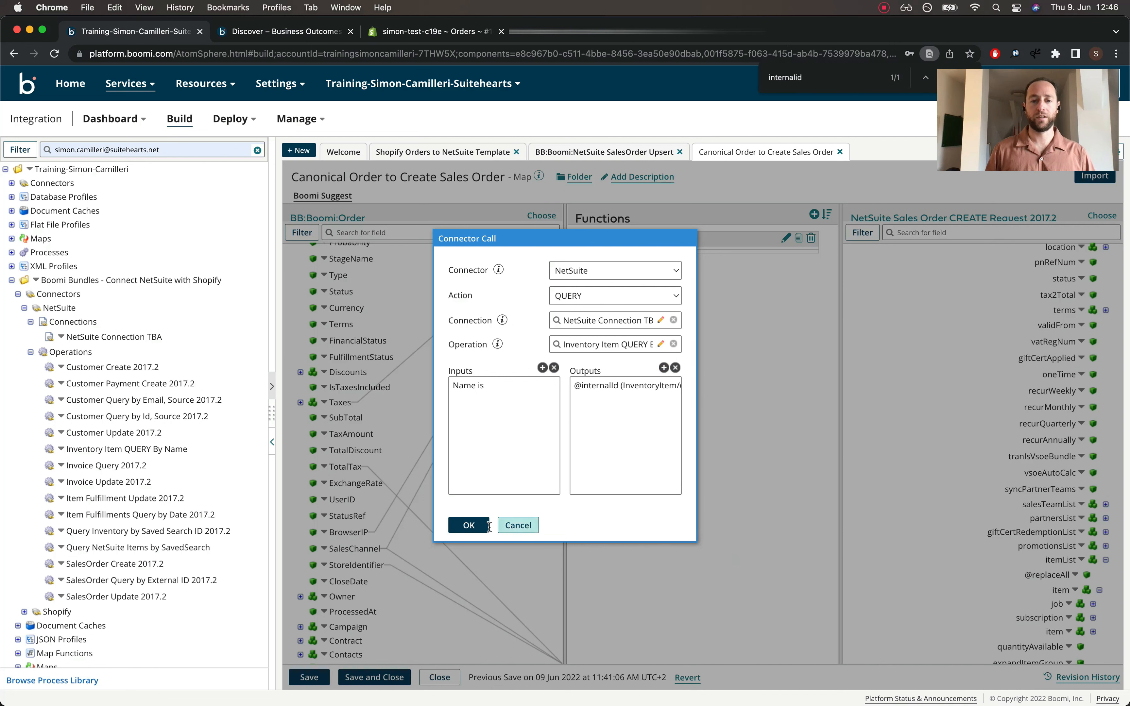
# Accept the connector call settings and set the function's caching to By Map, with no default for Name is
pyautogui.click(476, 526)
pyautogui.click(529, 418)
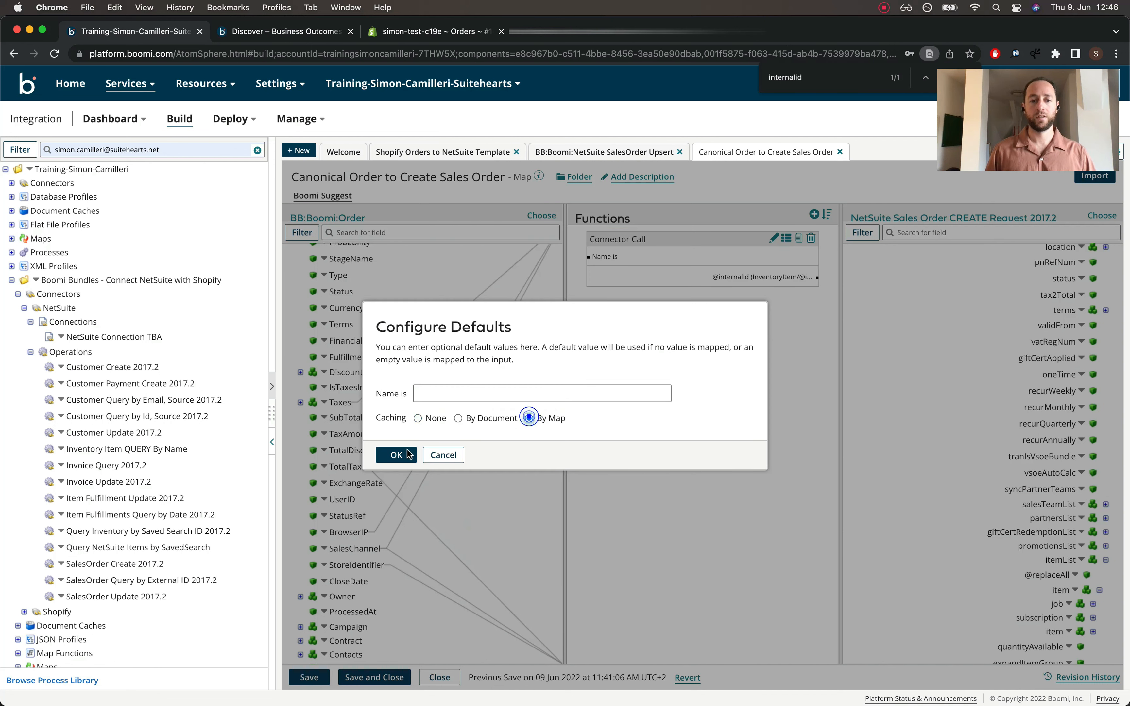
pyautogui.click(396, 455)
# Map ProductName under Details/LineItem of the order profile to the connector call's Name is input
pyautogui.scroll(-6, 367, 505)
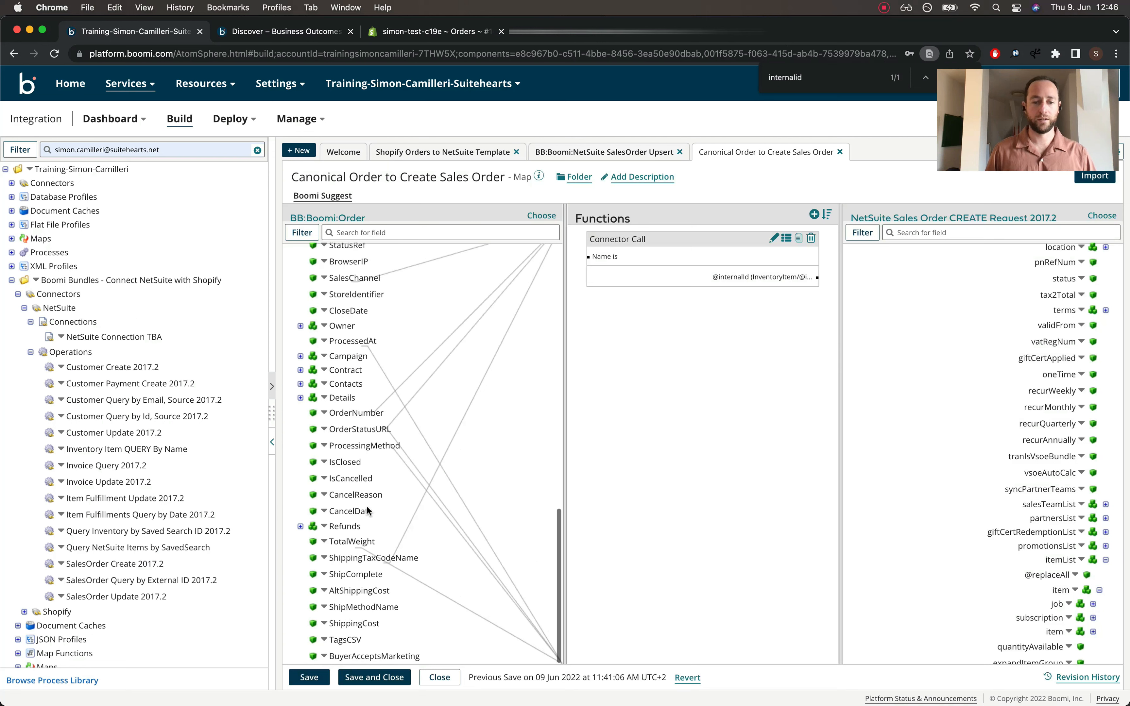
pyautogui.click(300, 398)
pyautogui.click(307, 412)
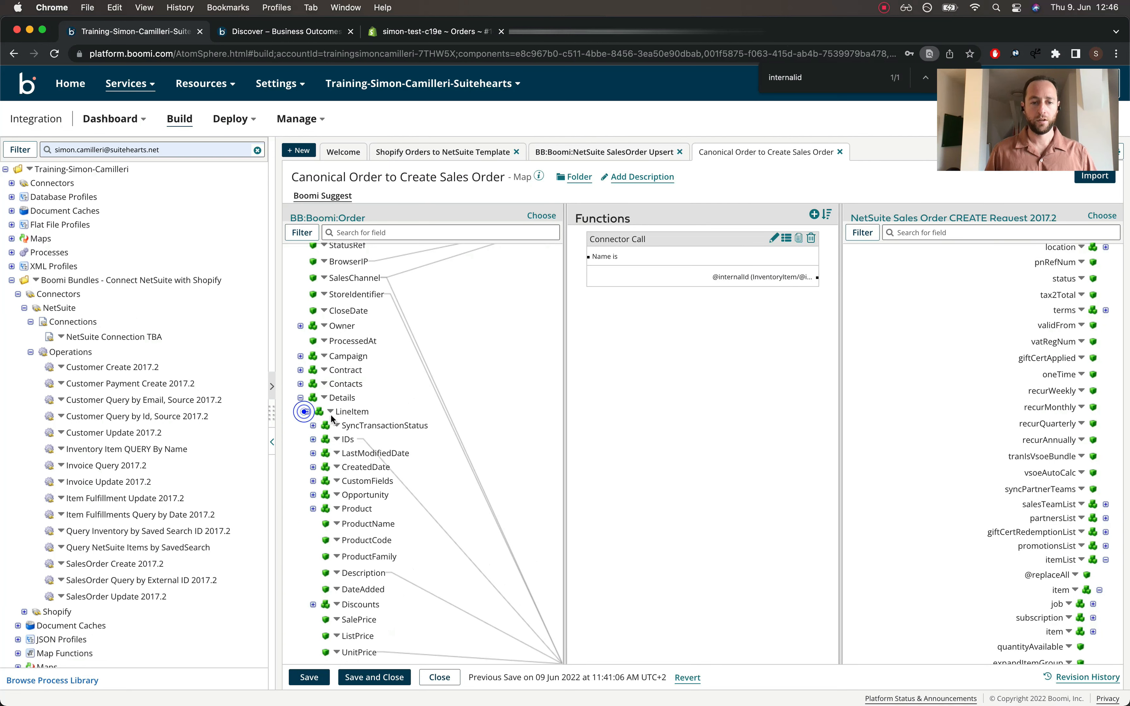
pyautogui.moveTo(361, 525); pyautogui.dragTo(606, 256)
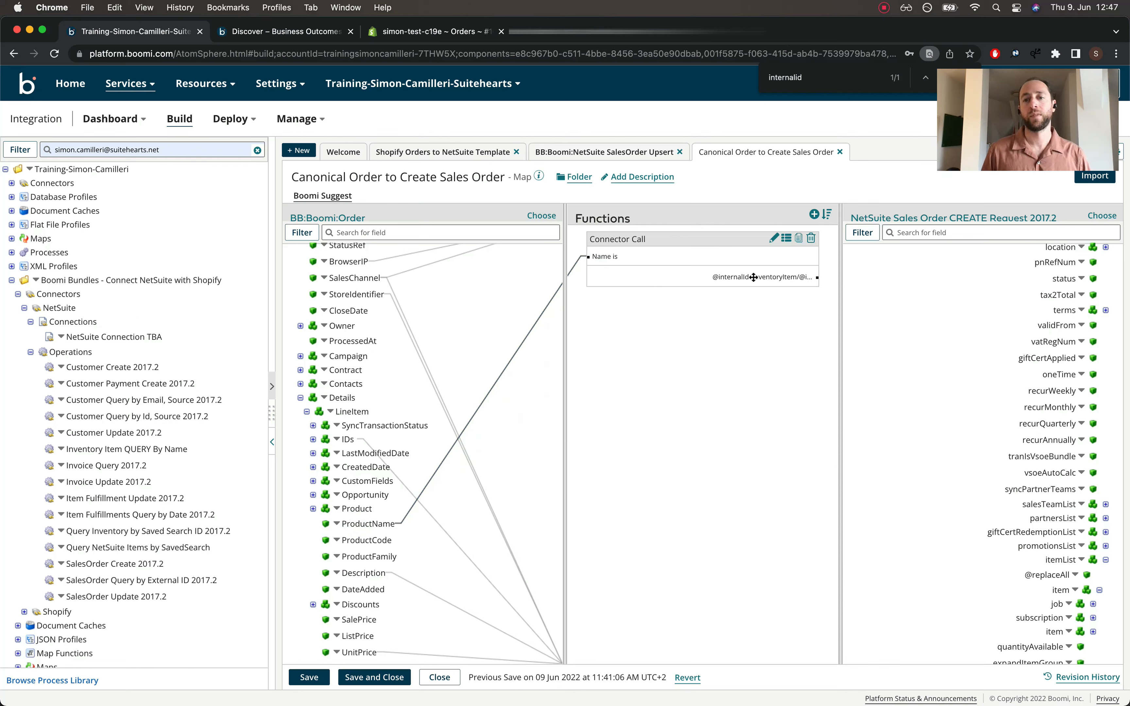
pyautogui.scroll(-3, 941, 403)
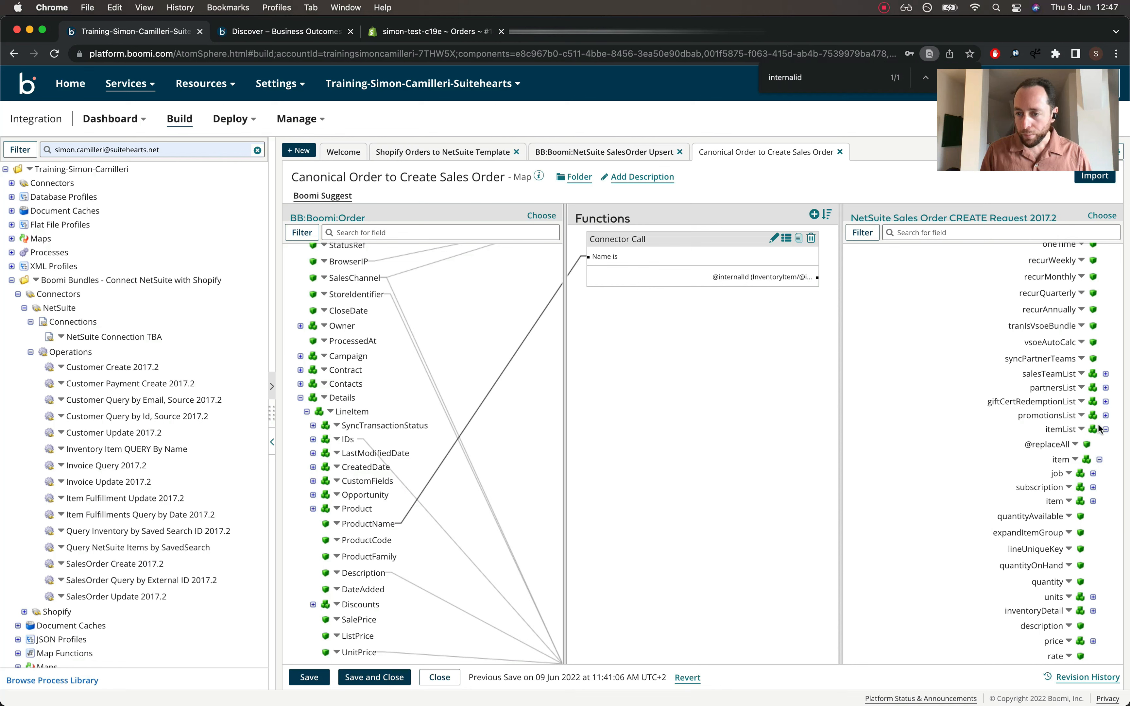
pyautogui.scroll(-15, 1094, 453)
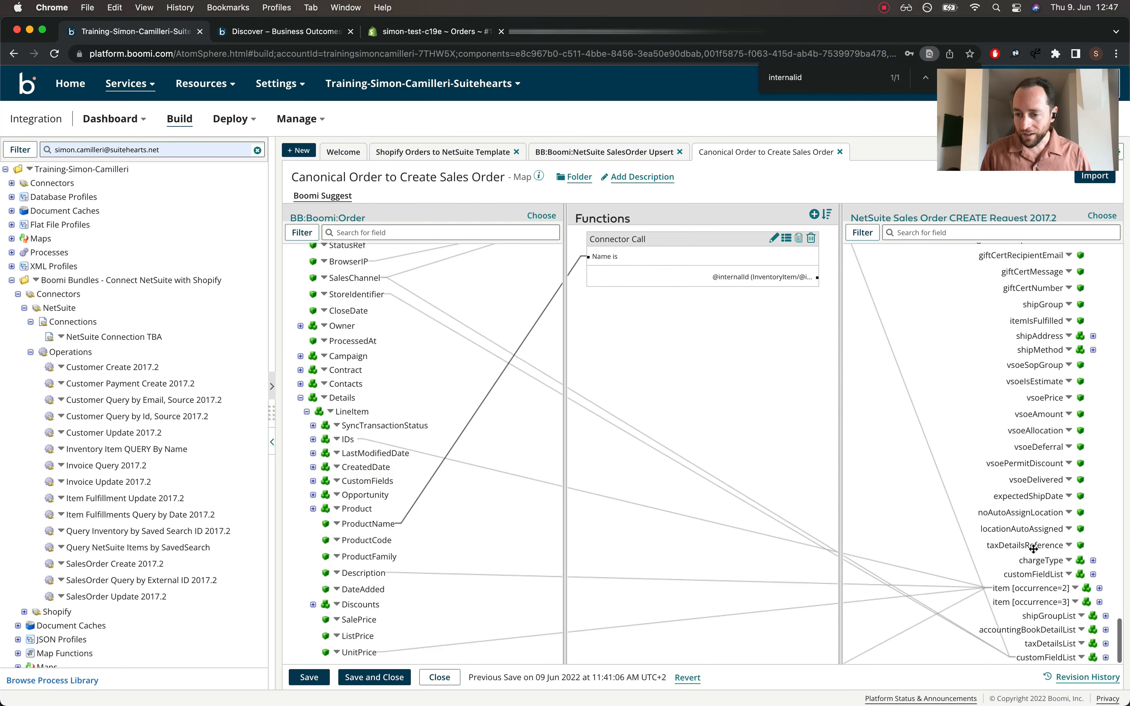
pyautogui.click(1101, 589)
pyautogui.scroll(-3, 1099, 575)
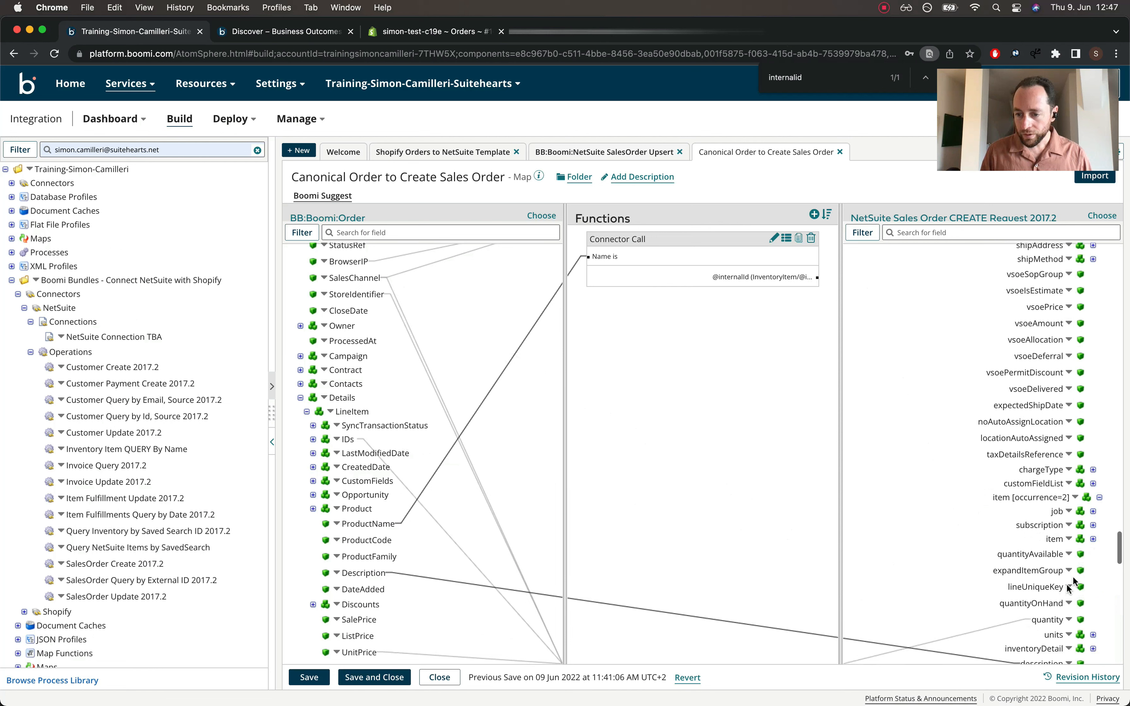
pyautogui.click(1093, 539)
pyautogui.moveTo(817, 277); pyautogui.dragTo(1040, 554)
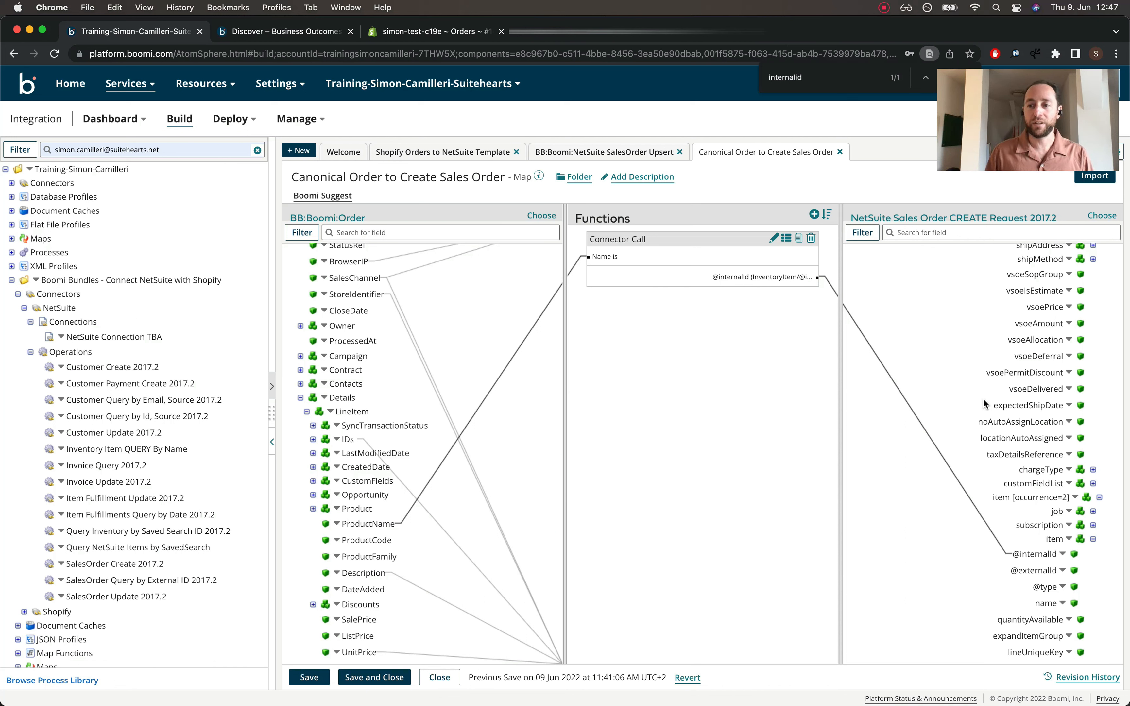
# Add a numeric Math Multiply function to the map with caching By Map and no default values
pyautogui.scroll(3, 984, 403)
pyautogui.scroll(-10, 984, 403)
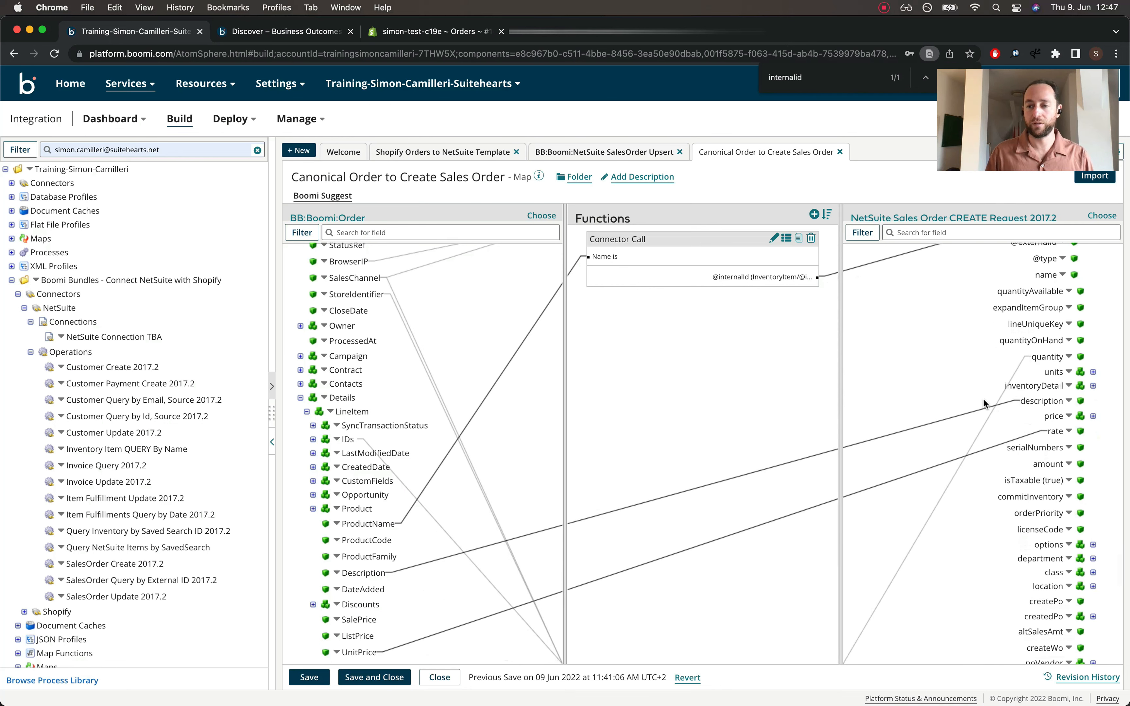
pyautogui.click(813, 215)
pyautogui.click(552, 259)
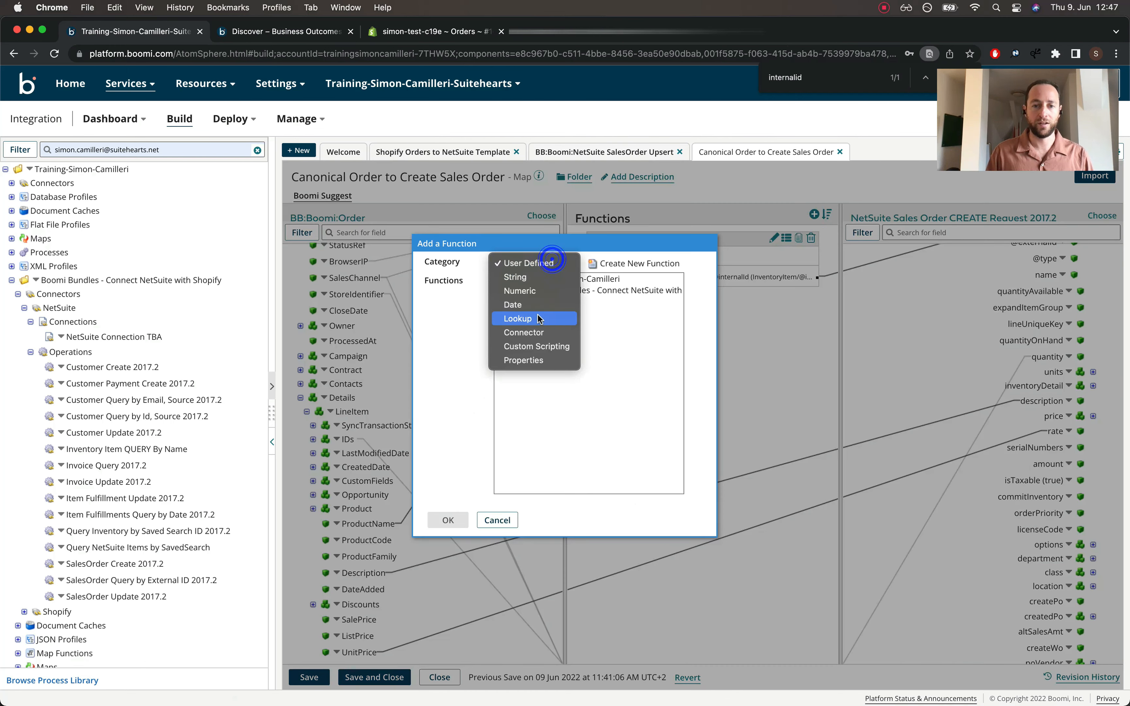
pyautogui.click(525, 292)
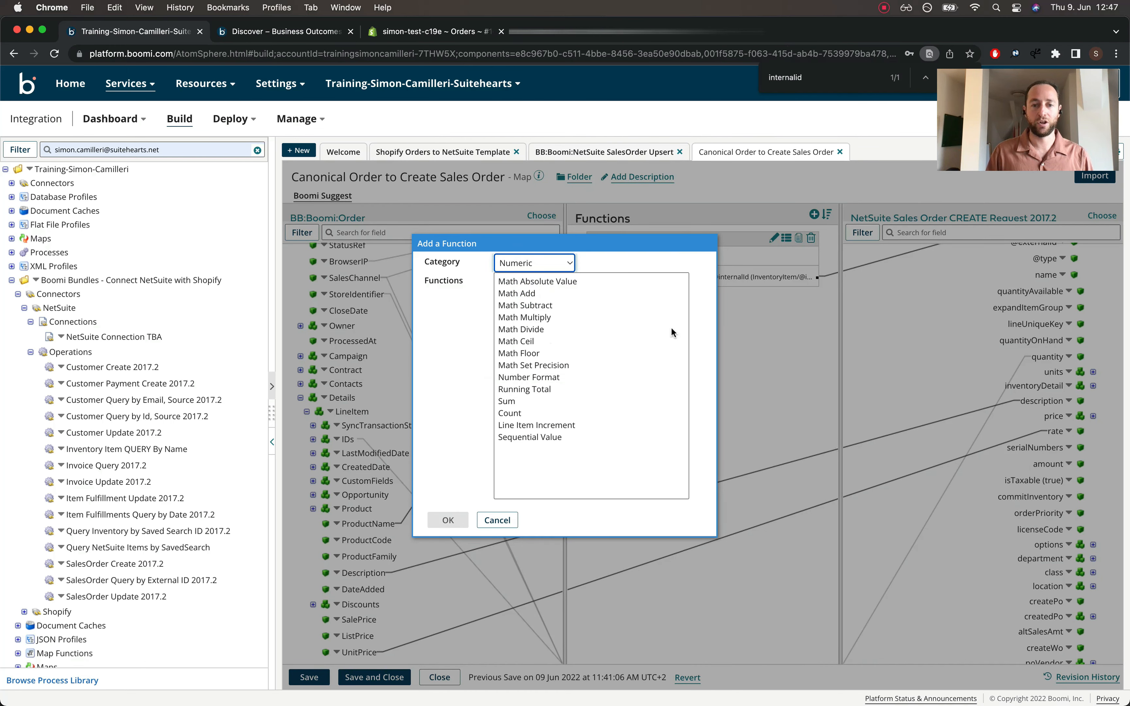
pyautogui.click(526, 317)
pyautogui.click(447, 517)
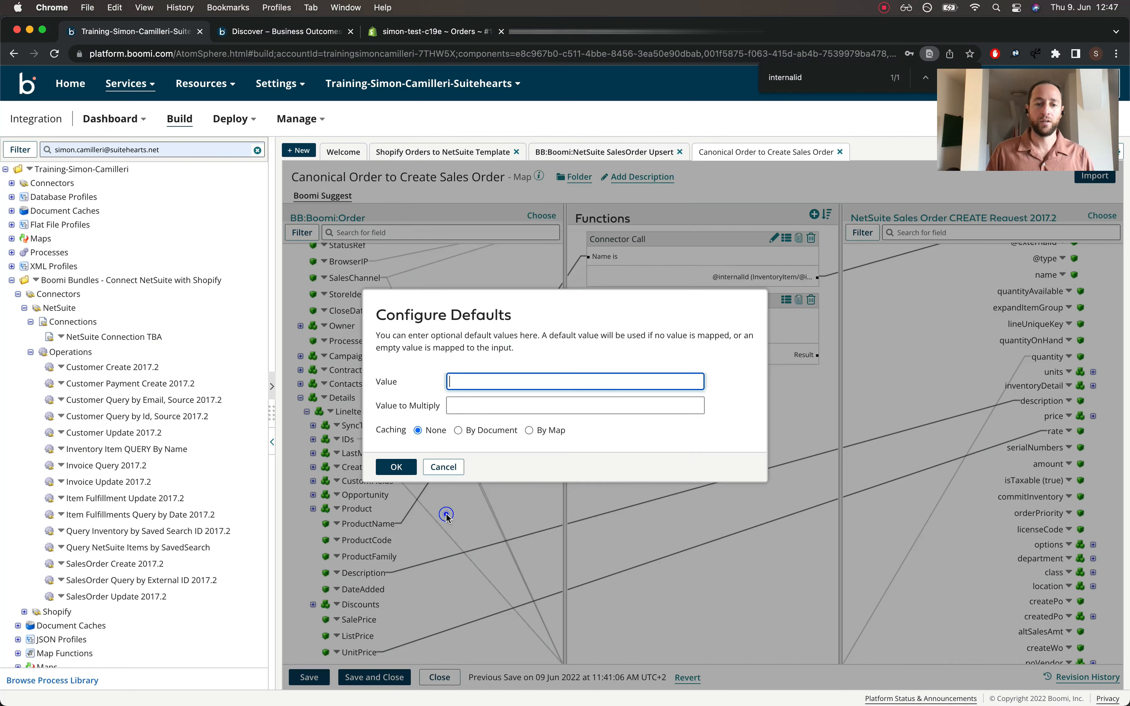
pyautogui.click(540, 431)
pyautogui.click(396, 466)
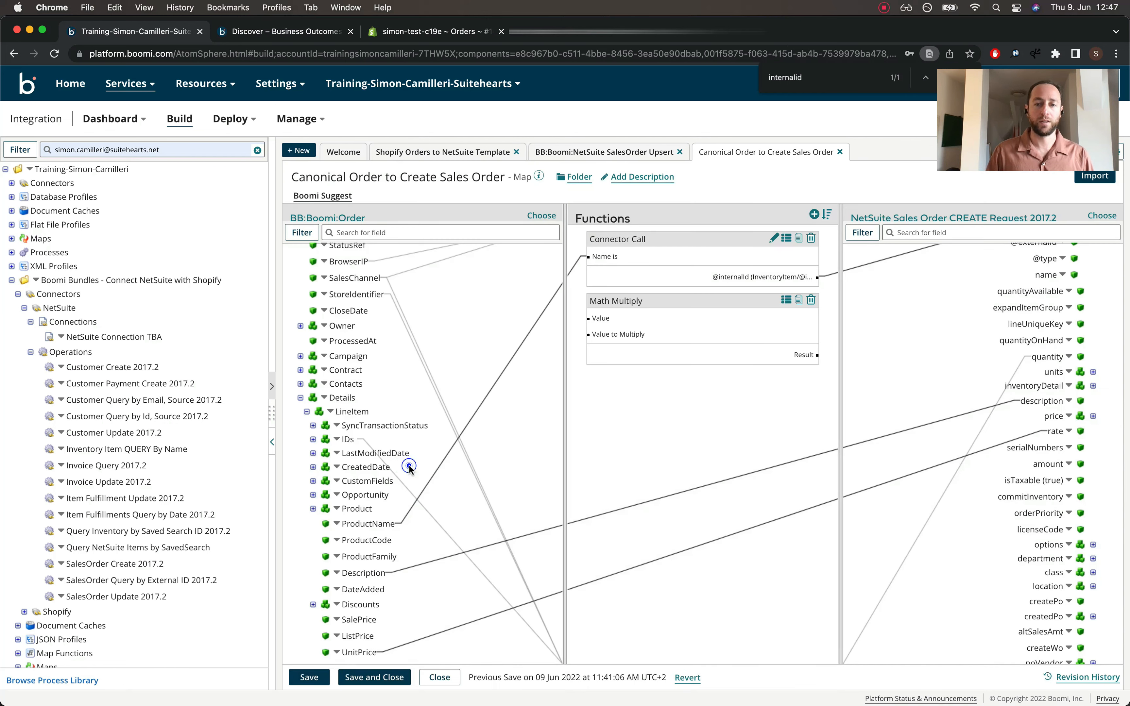
# Map UnitPrice to Value and Quantity to Value to Multiply of Math Multiply, and its Result to the NetSuite item's amount
pyautogui.scroll(-2, 409, 616)
pyautogui.moveTo(367, 608); pyautogui.dragTo(605, 319)
pyautogui.moveTo(351, 624); pyautogui.dragTo(607, 335)
pyautogui.moveTo(802, 356); pyautogui.dragTo(1045, 465)
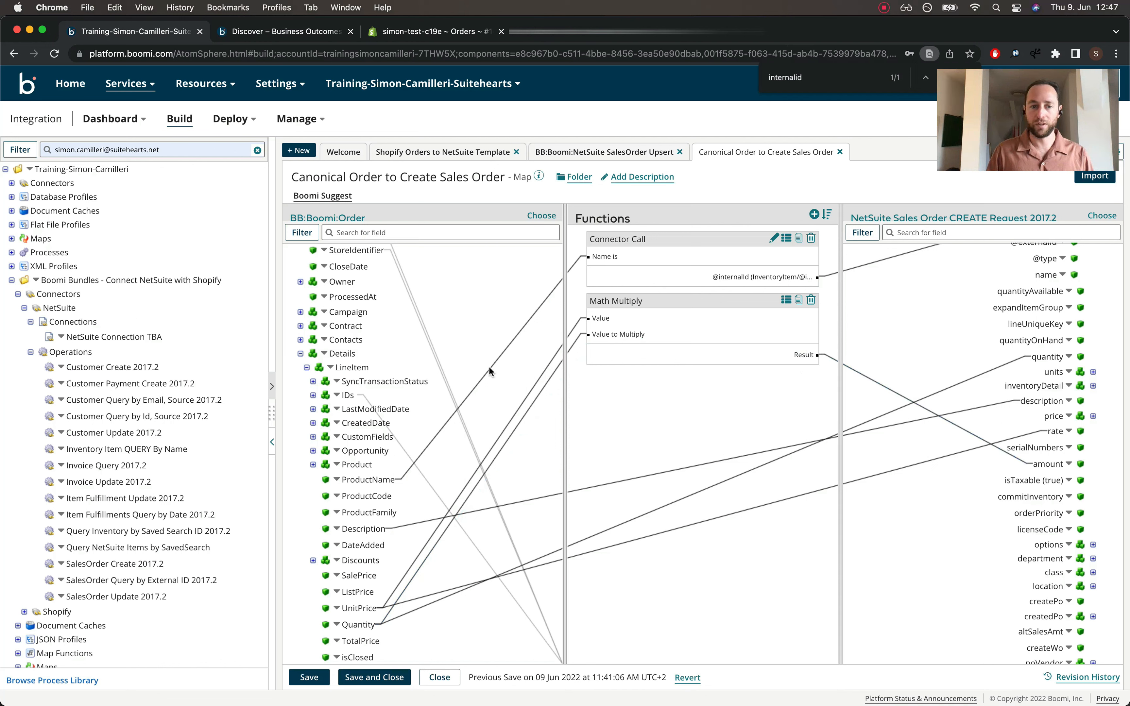
# Save and close the create map, and open the Canonical Order to Update Sales Order map from the False branch
pyautogui.scroll(10, 488, 366)
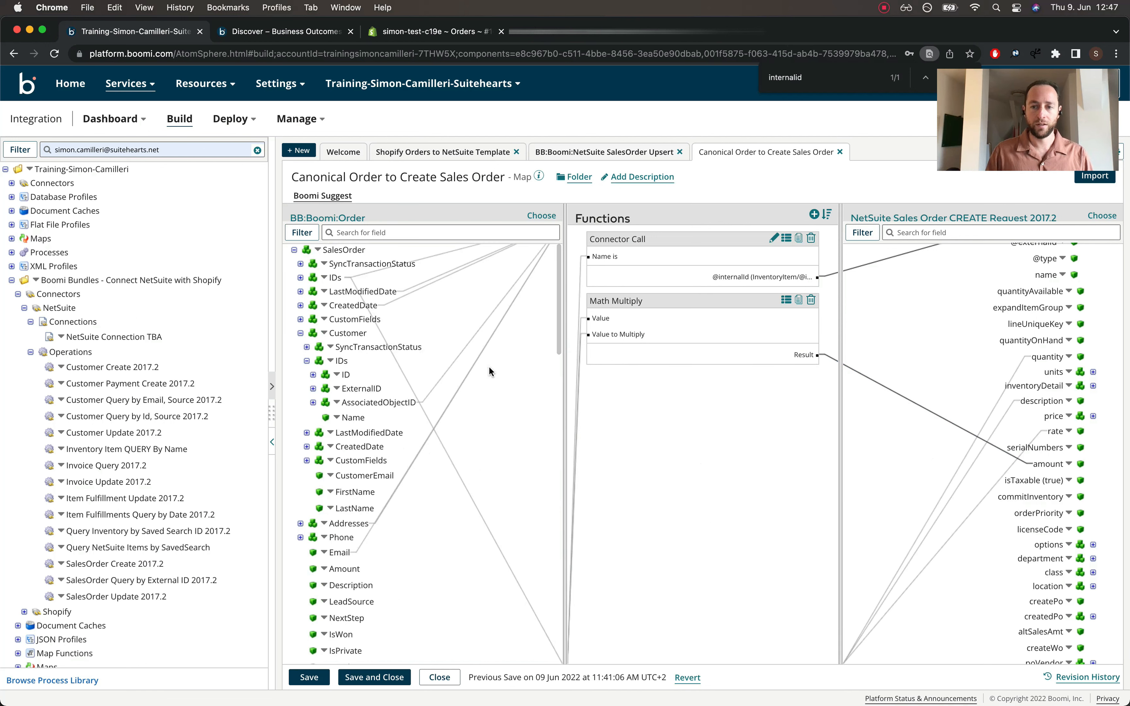
pyautogui.scroll(15, 979, 433)
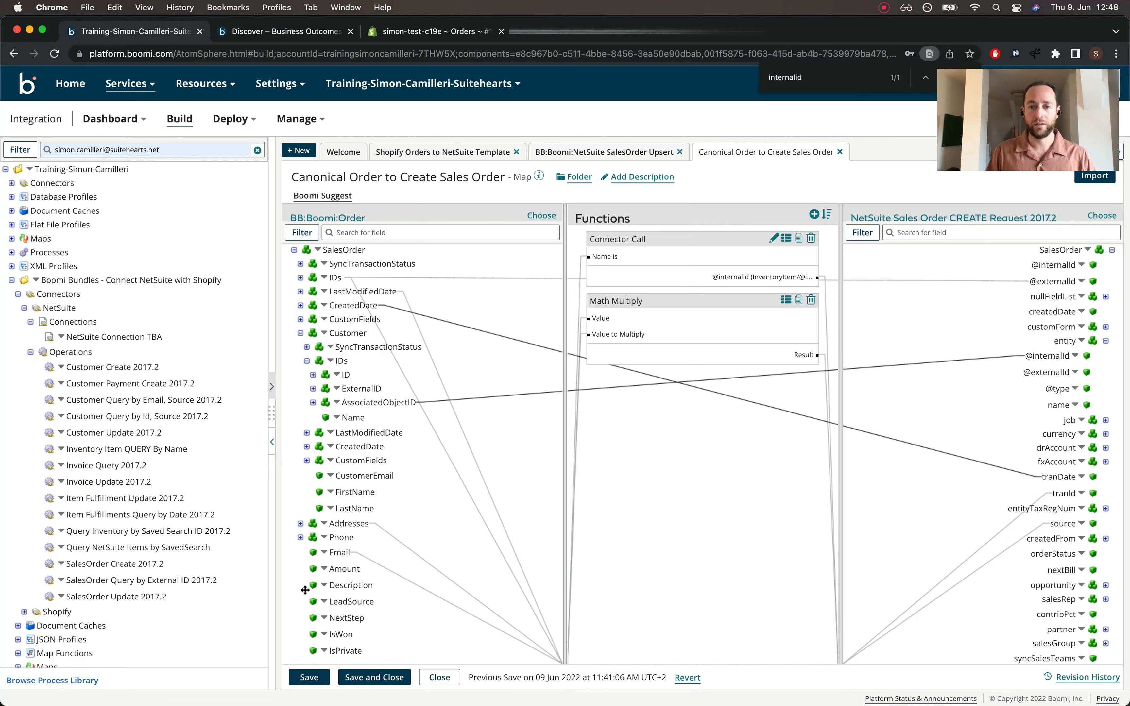
pyautogui.click(362, 678)
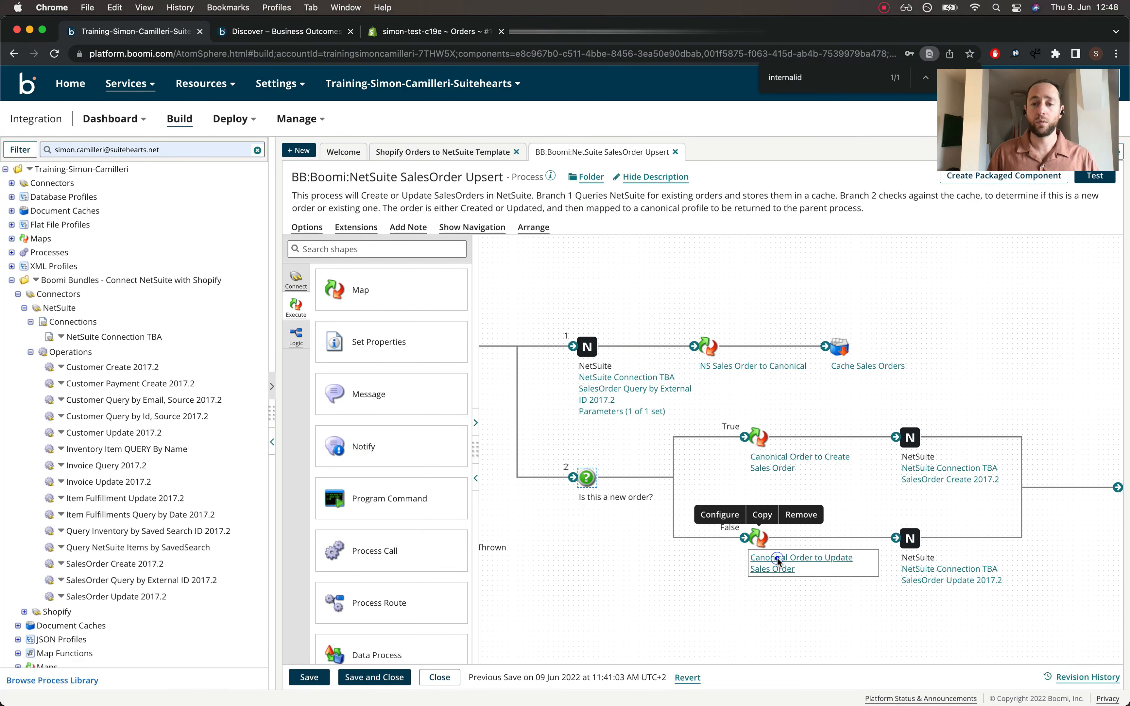
pyautogui.click(801, 557)
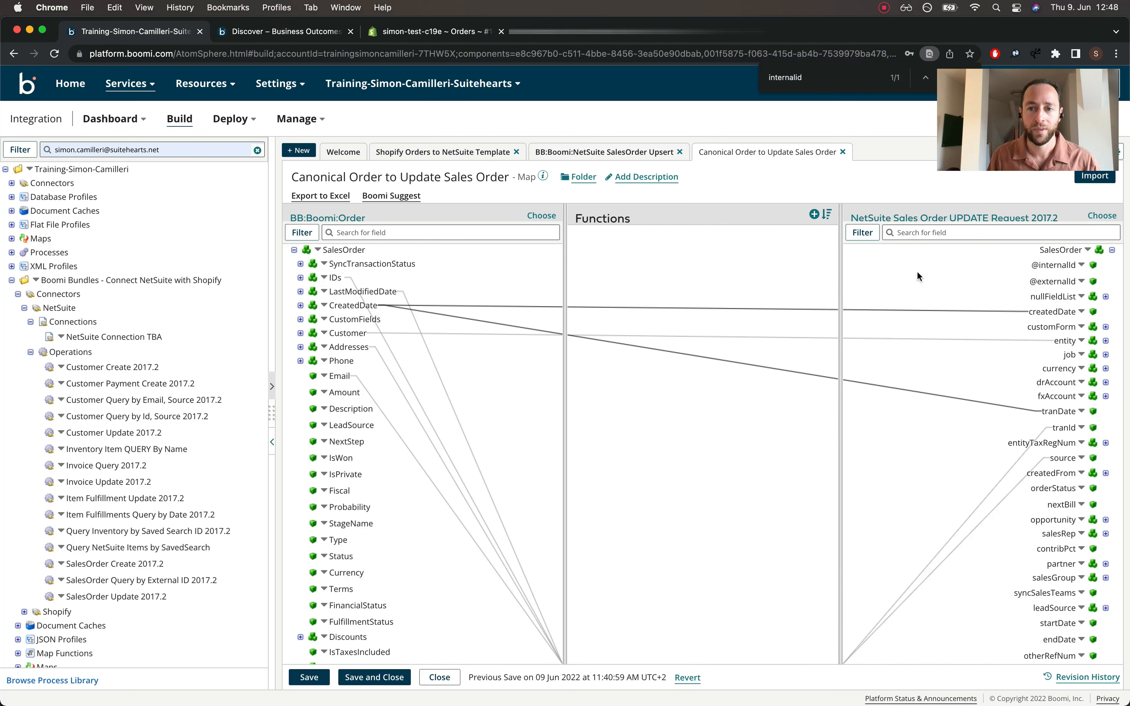
# Add a Document Cache Lookup function to the update map
pyautogui.click(814, 215)
pyautogui.click(526, 262)
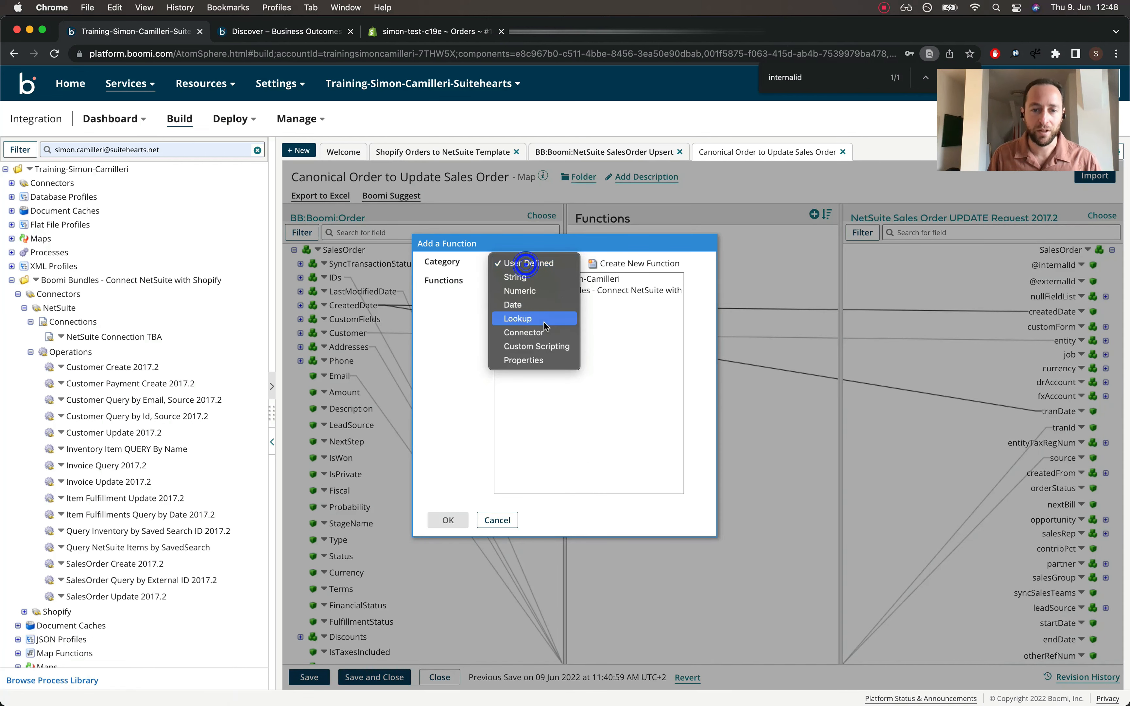
pyautogui.click(527, 319)
pyautogui.click(529, 303)
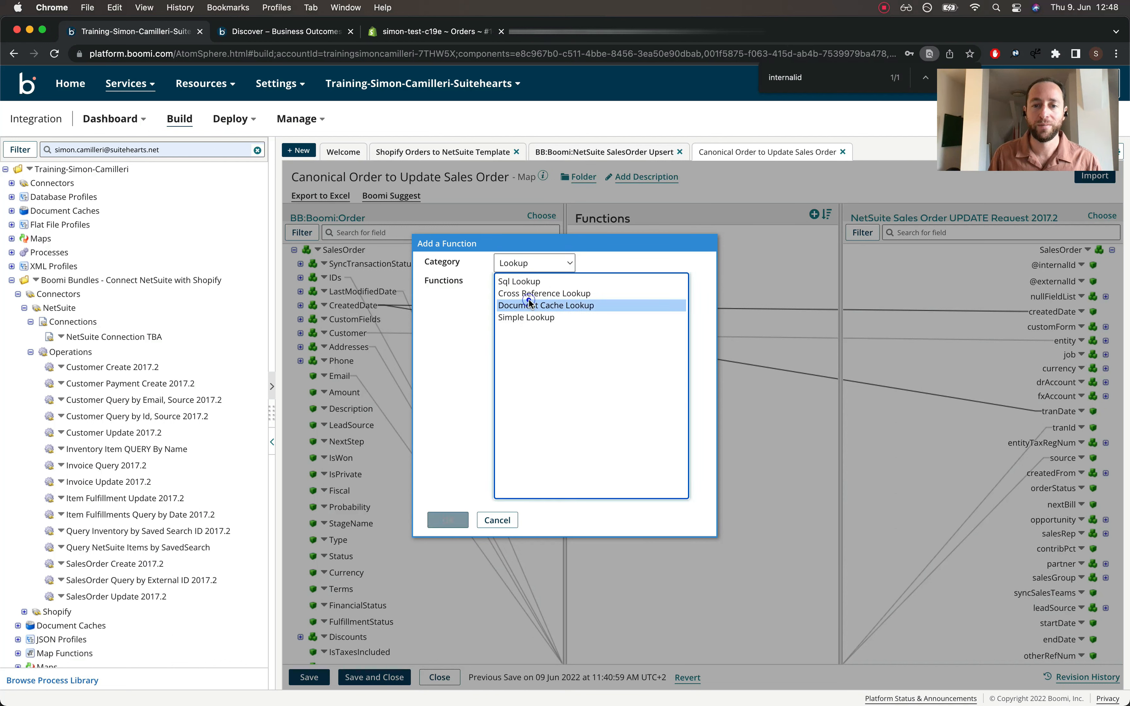
pyautogui.click(448, 521)
# Set the lookup's document cache to Cache Sales Orders and its cache index to OrderID
pyautogui.click(521, 298)
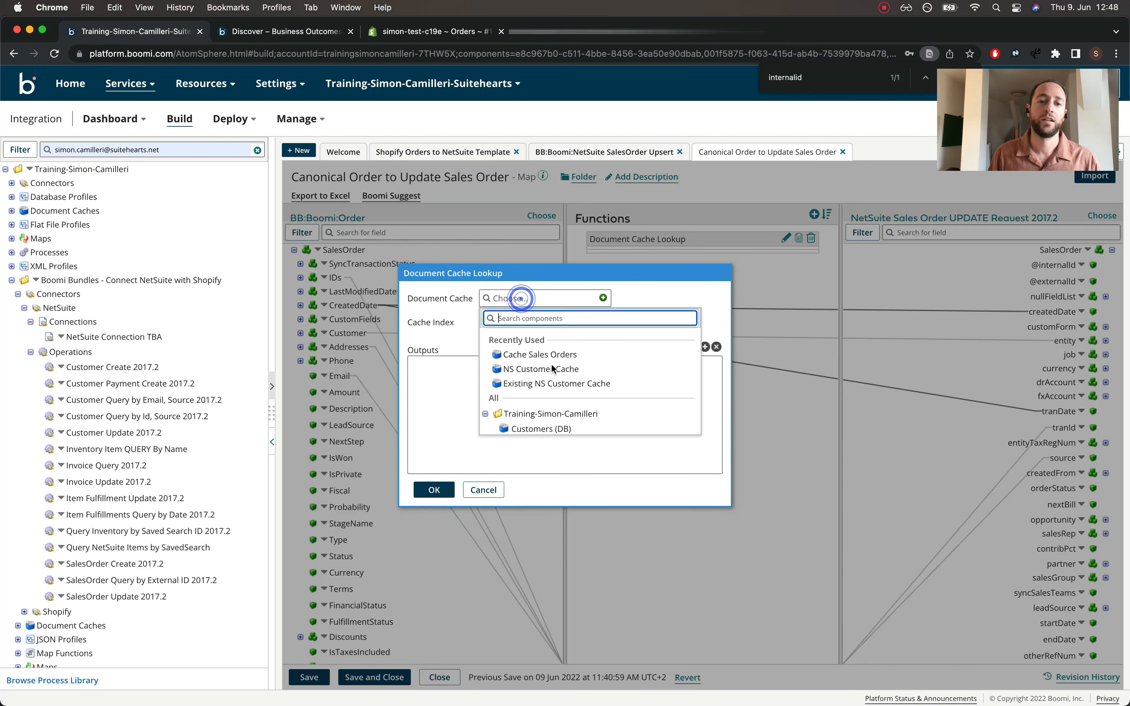
pyautogui.click(532, 355)
pyautogui.click(501, 324)
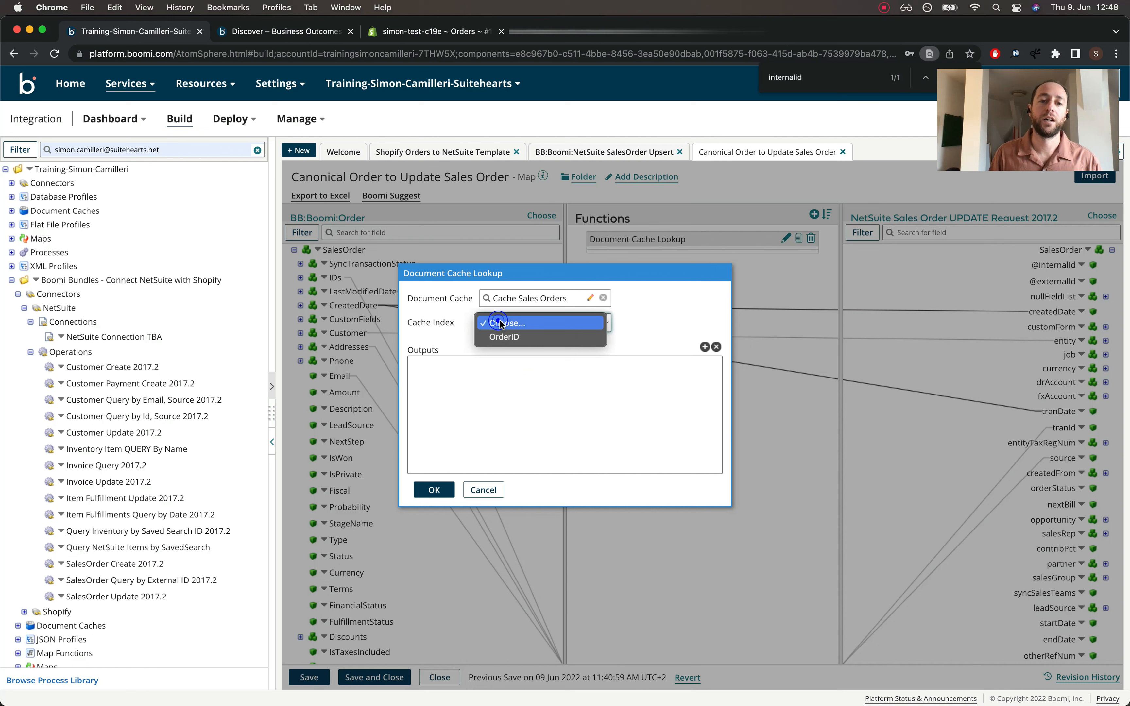
pyautogui.click(508, 338)
# Add SalesOrder/IDs/ExternalID as the lookup's output and accept the function with caching By Map and no default value
pyautogui.click(704, 346)
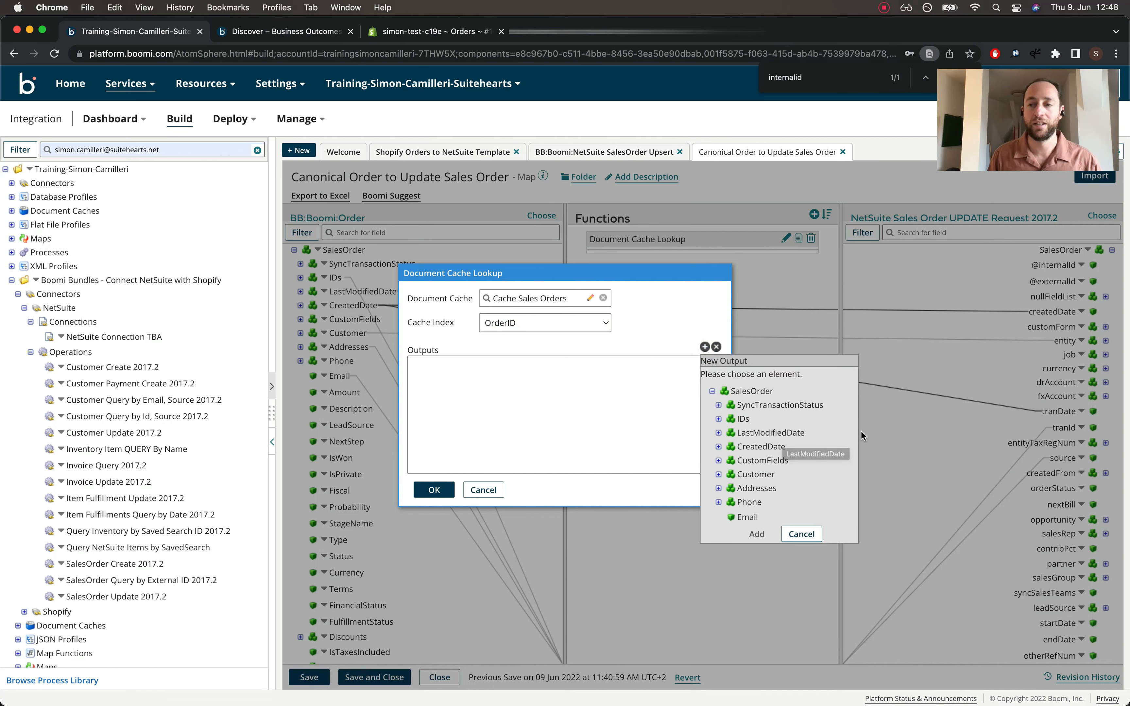
pyautogui.click(718, 418)
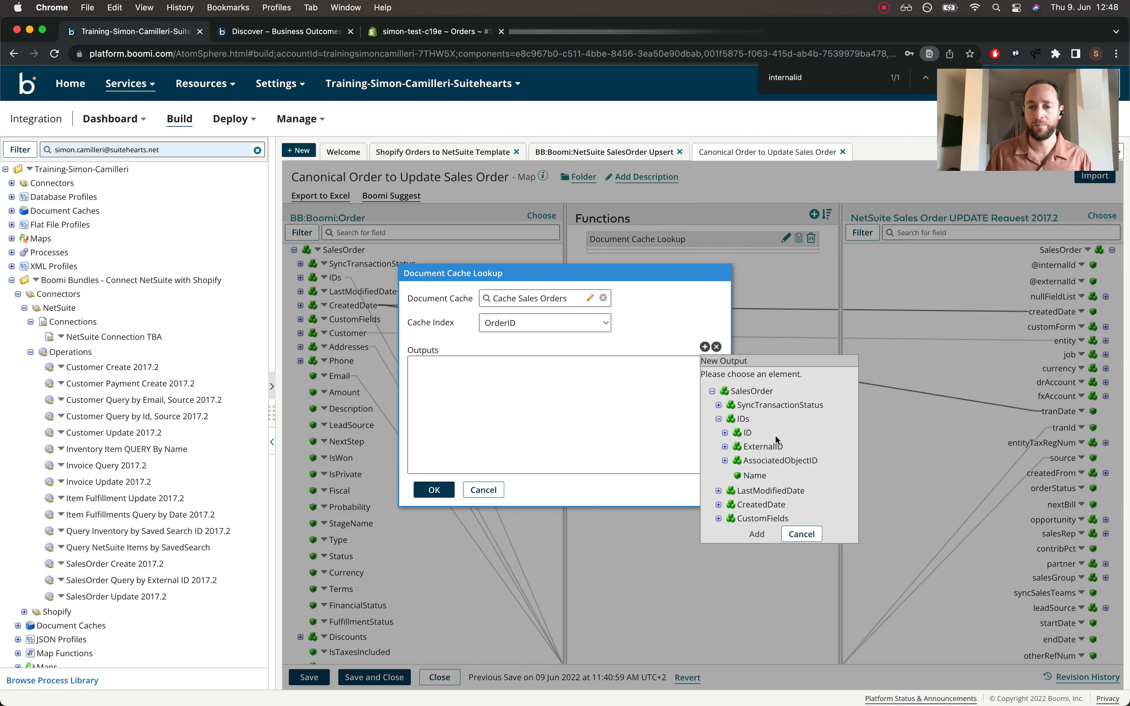
pyautogui.click(722, 431)
pyautogui.click(722, 431)
pyautogui.click(724, 433)
pyautogui.click(724, 433)
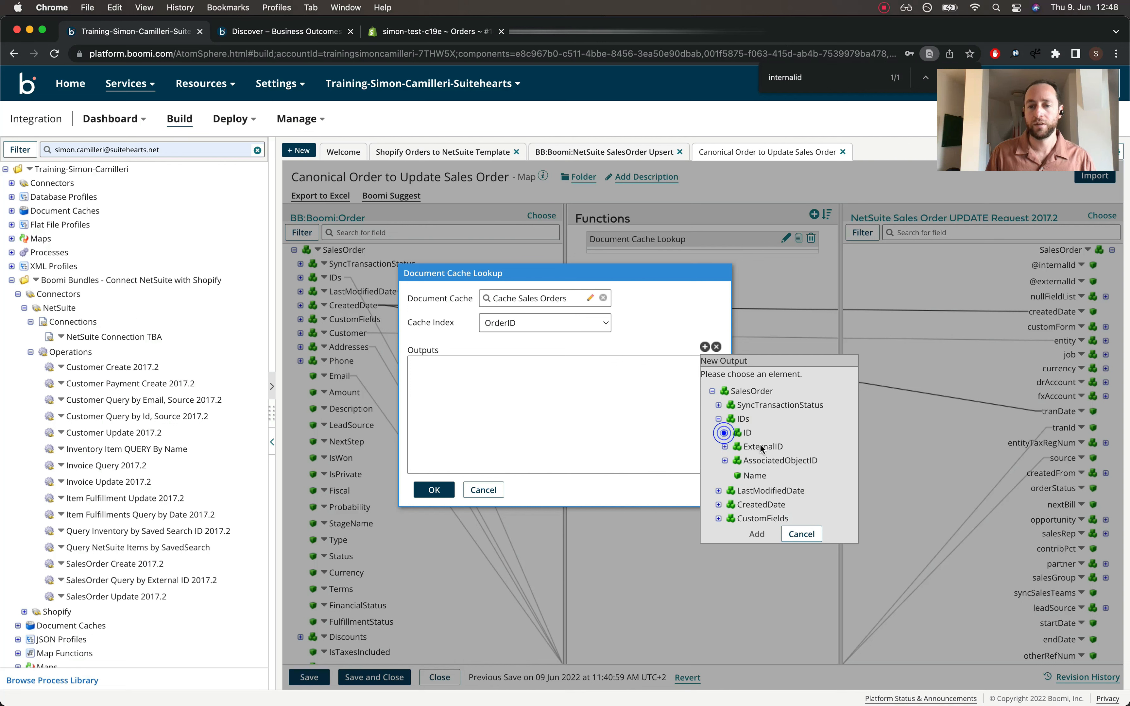
pyautogui.click(762, 448)
pyautogui.click(757, 534)
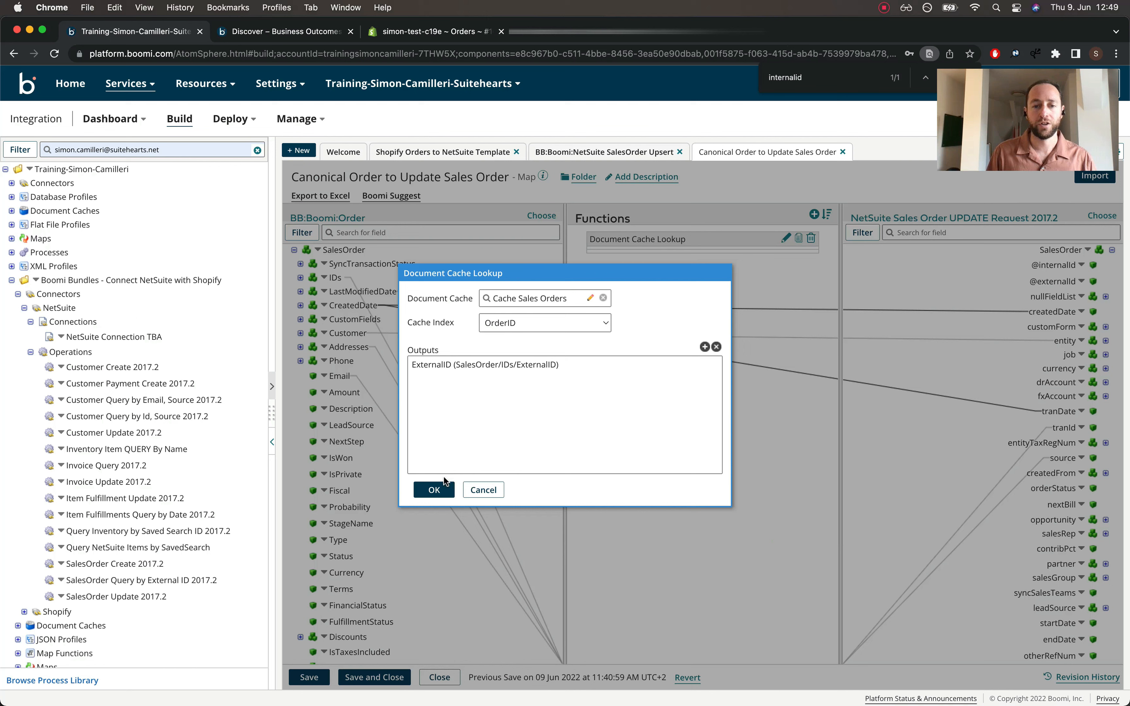
pyautogui.click(431, 491)
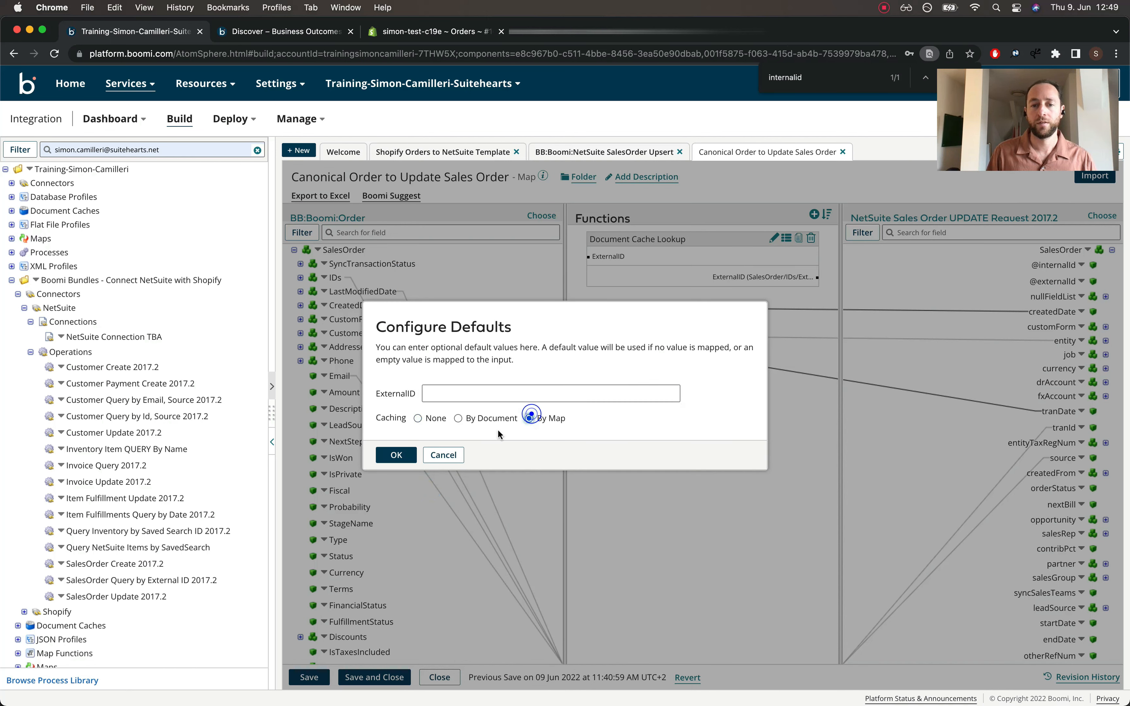
pyautogui.click(396, 455)
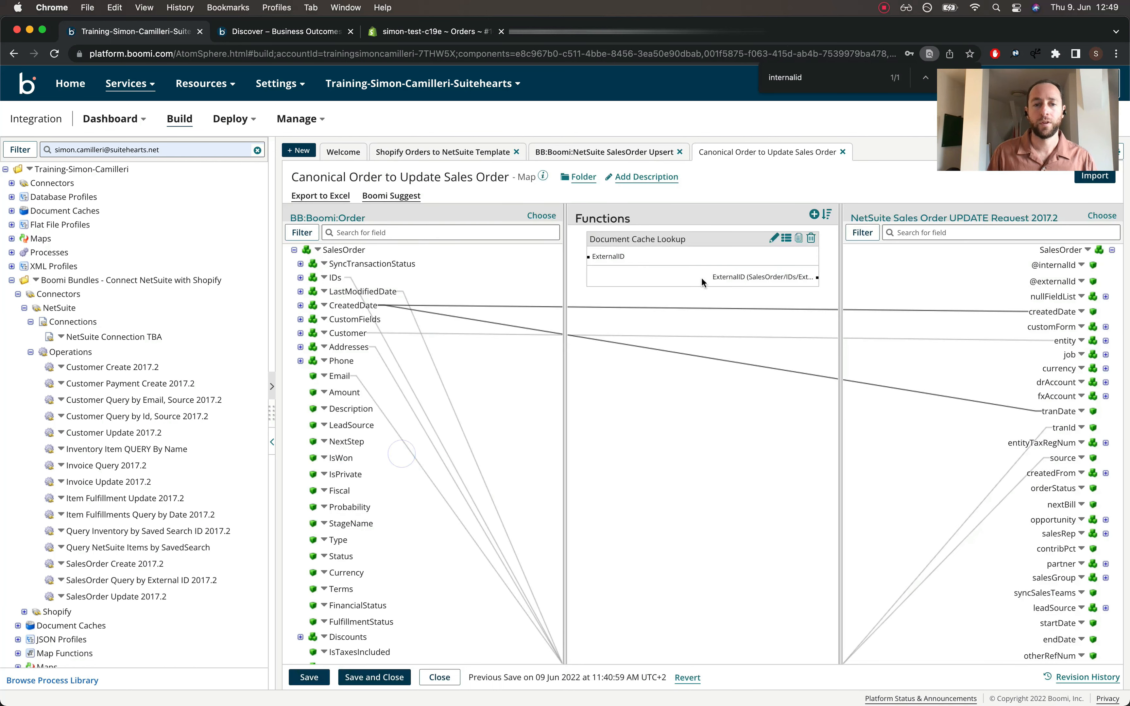
pyautogui.click(300, 277)
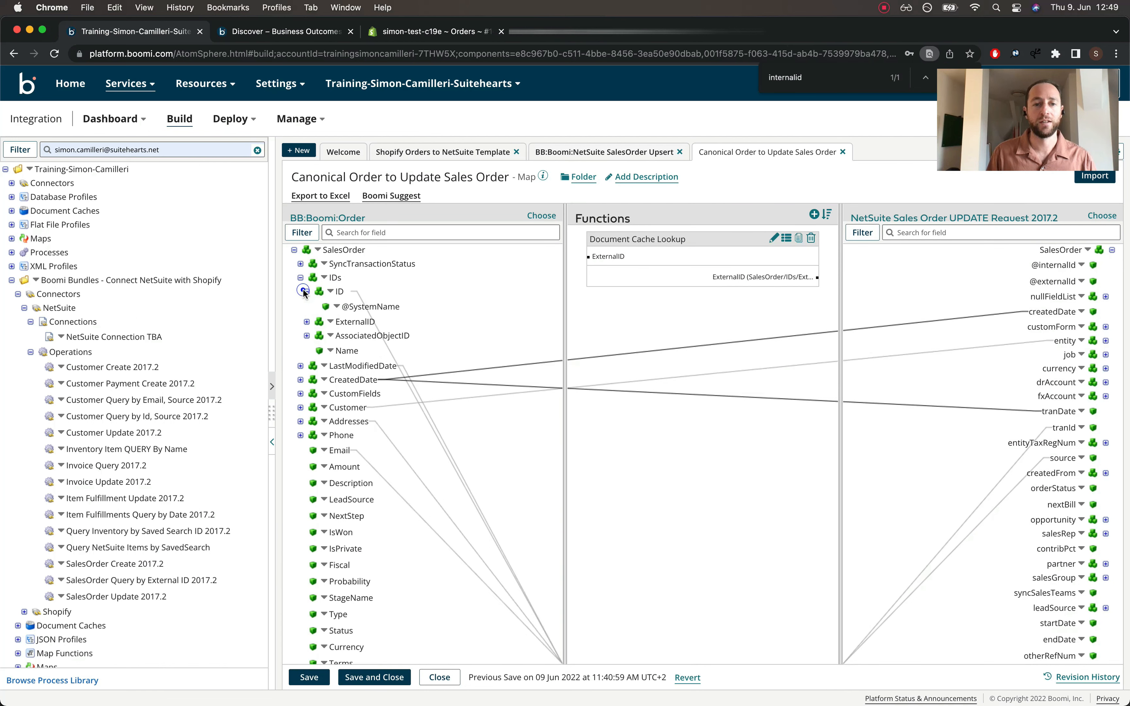
pyautogui.moveTo(337, 291); pyautogui.dragTo(607, 257)
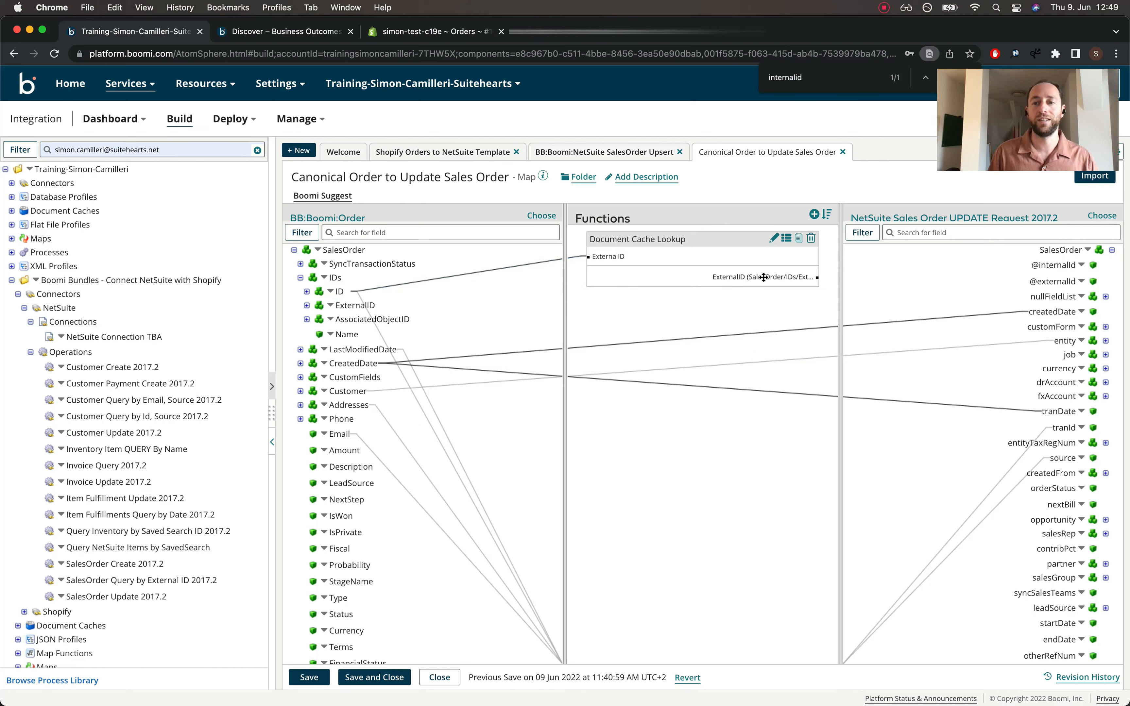
pyautogui.moveTo(817, 278); pyautogui.dragTo(1053, 282)
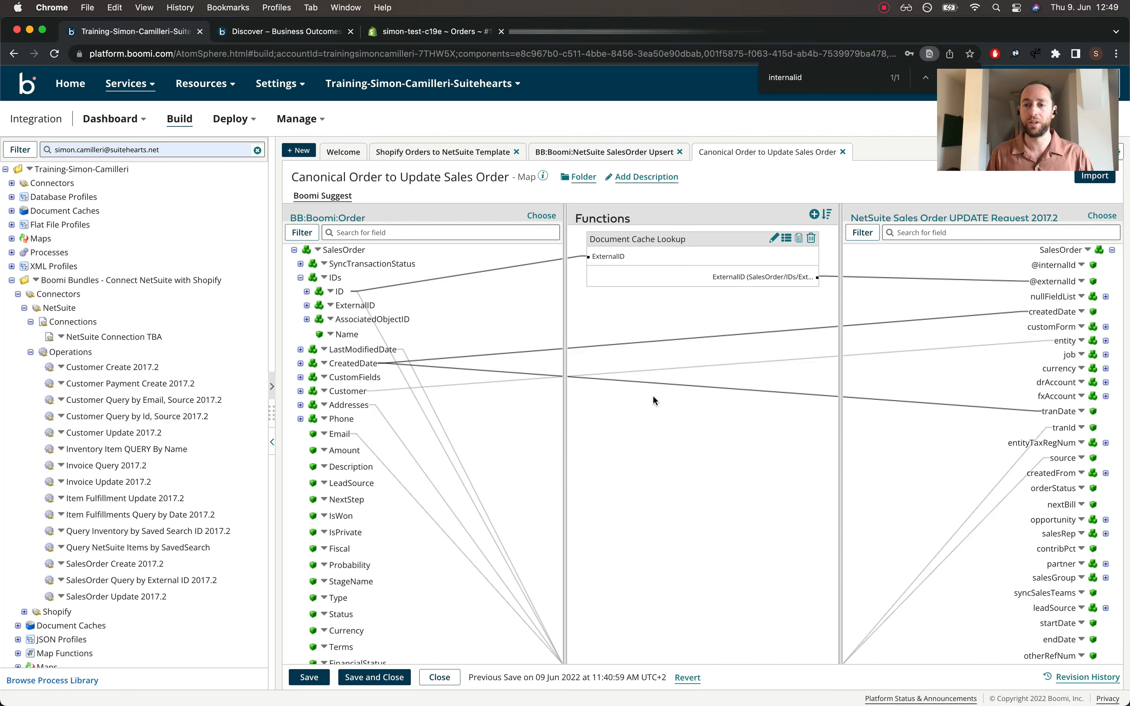
# Save and close the update map and the BB:Boomi:NetSuite SalesOrder Upsert subprocess, returning to the main template process
pyautogui.click(374, 678)
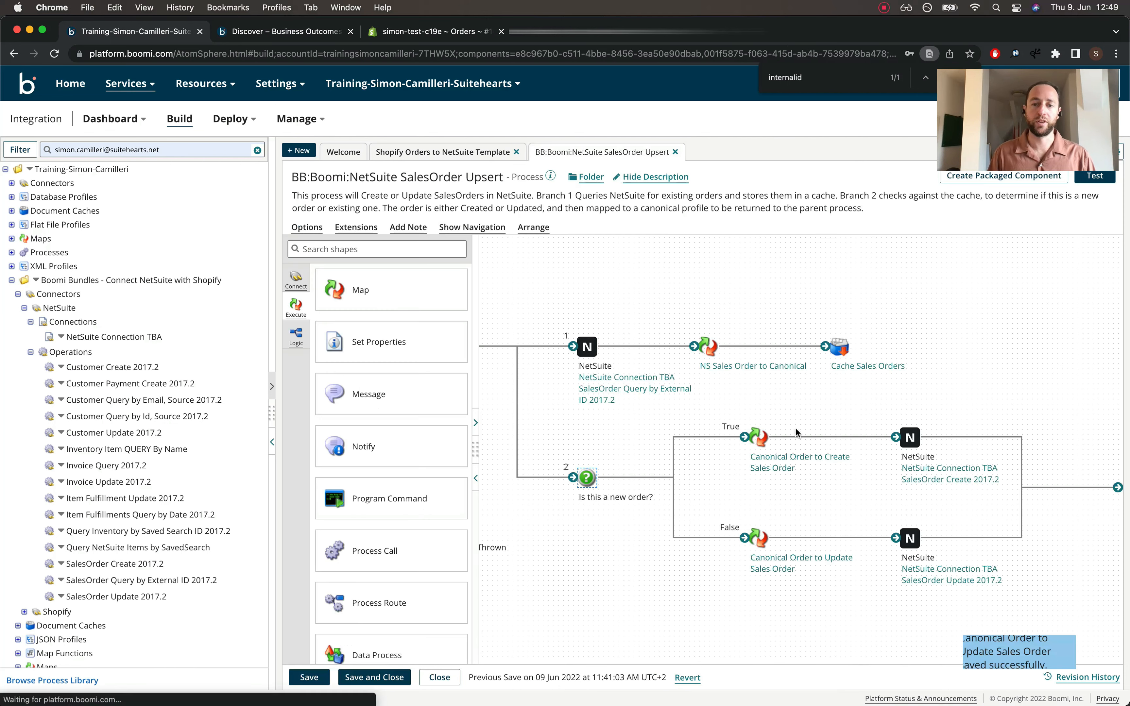
pyautogui.hscroll(3, 731, 616)
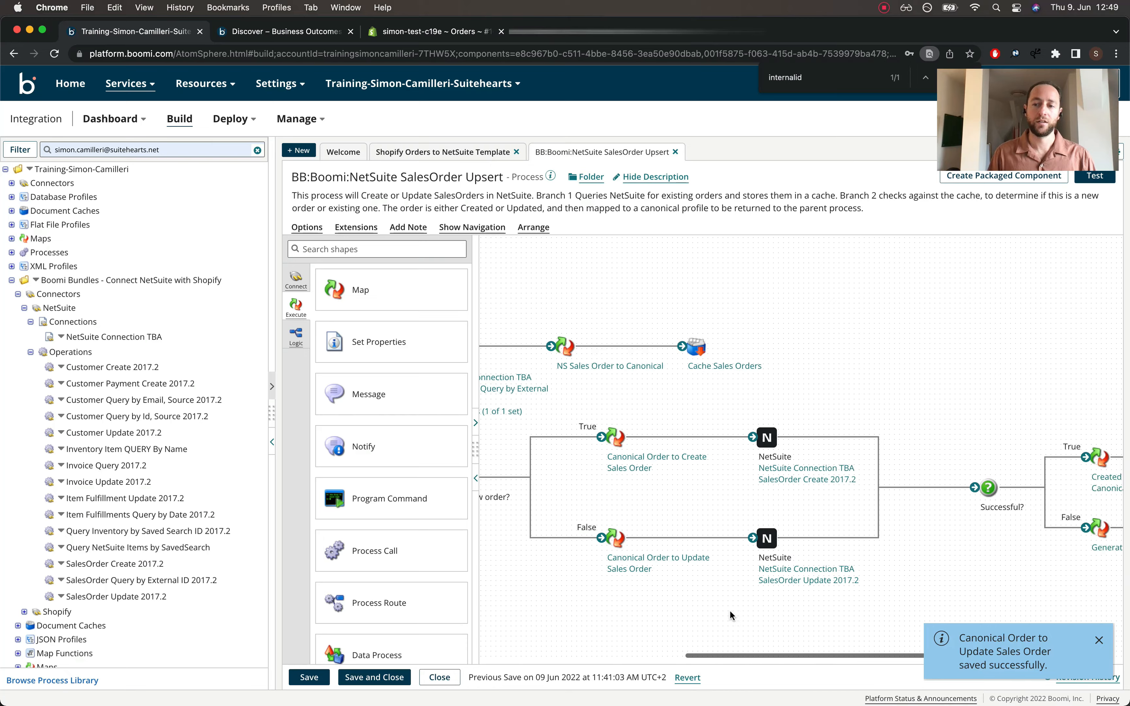
pyautogui.hscroll(5, 732, 616)
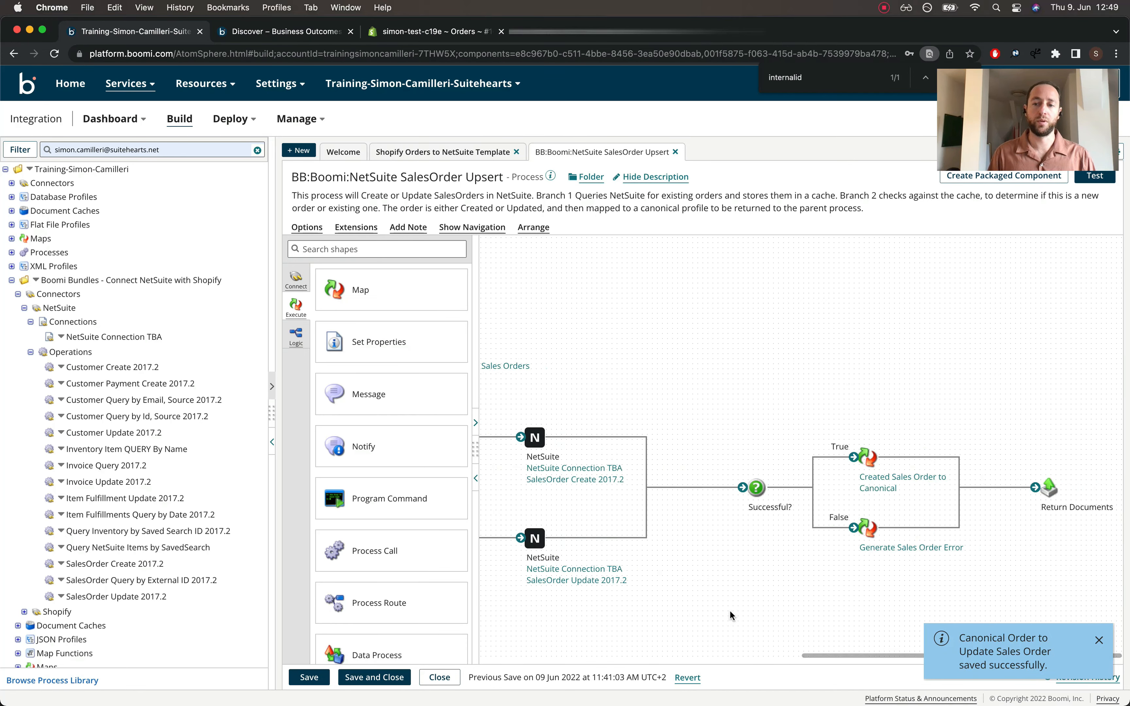
pyautogui.hscroll(-8, 732, 616)
pyautogui.click(374, 678)
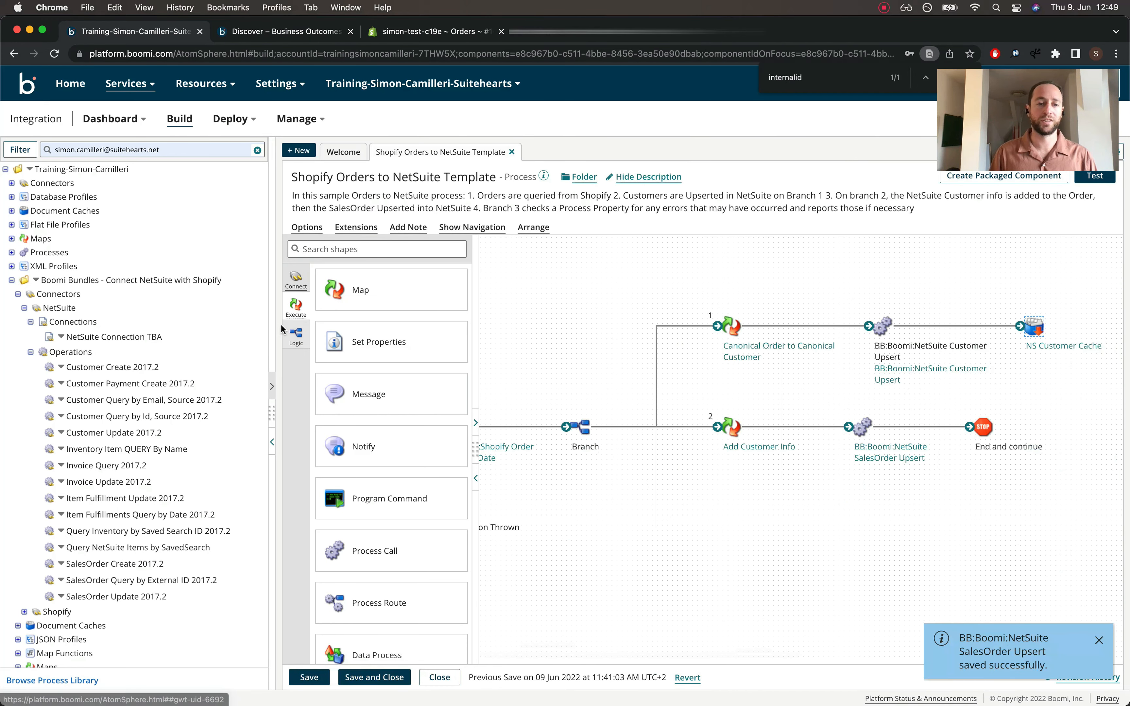
pyautogui.moveTo(275, 323); pyautogui.dragTo(159, 321)
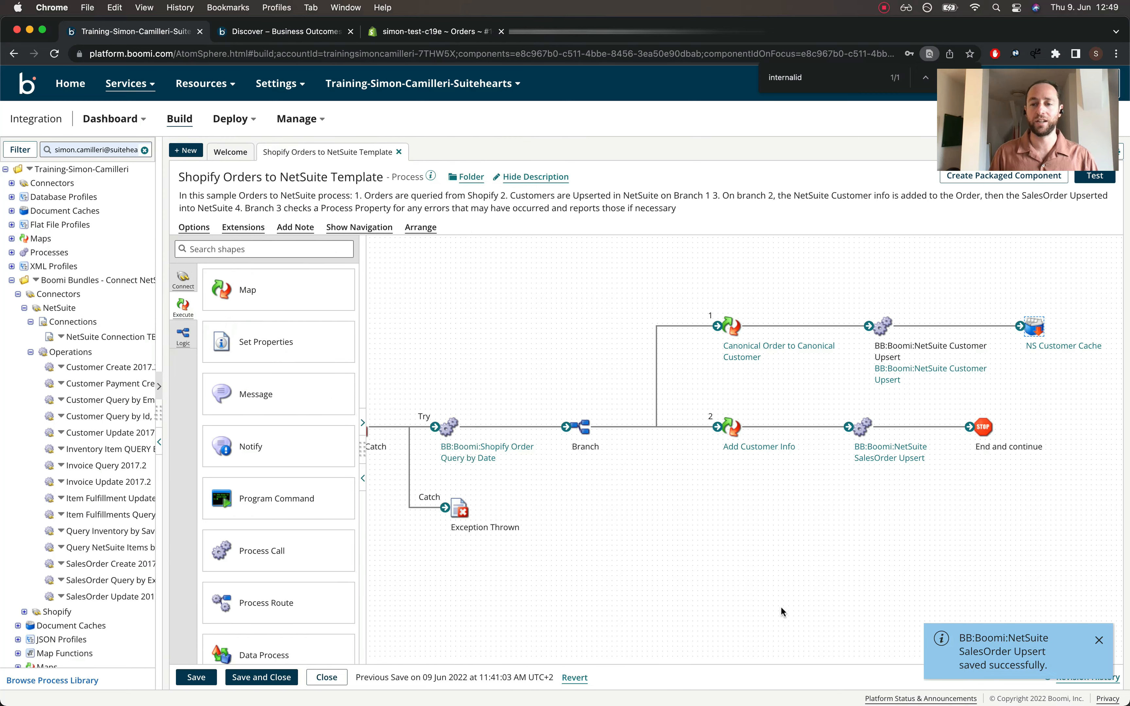
pyautogui.hscroll(-3, 784, 612)
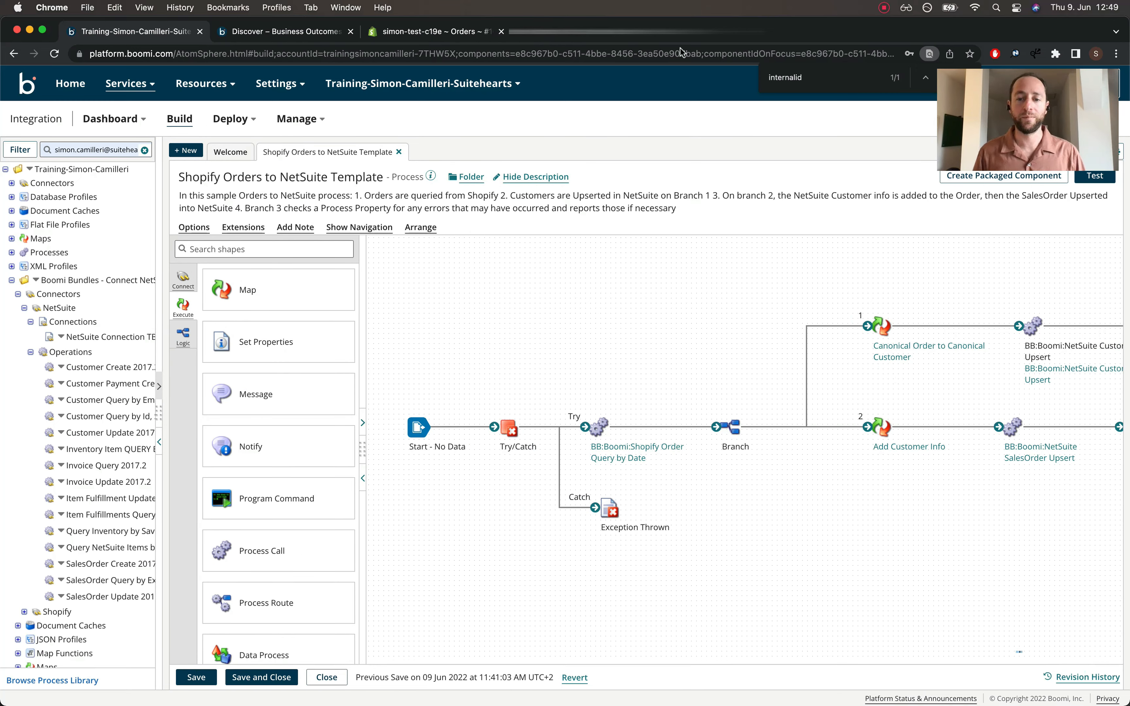
# Copy the customer's e-mail from the open Shopify order and search NetSuite globally for it
pyautogui.click(396, 29)
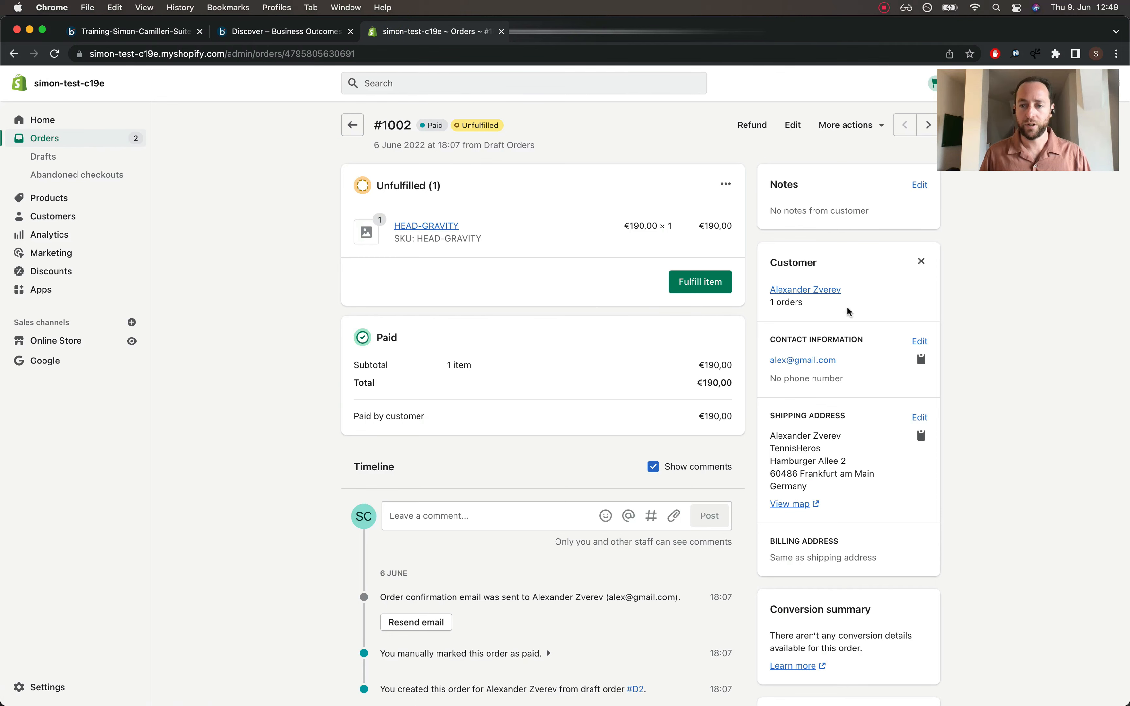
pyautogui.click(921, 360)
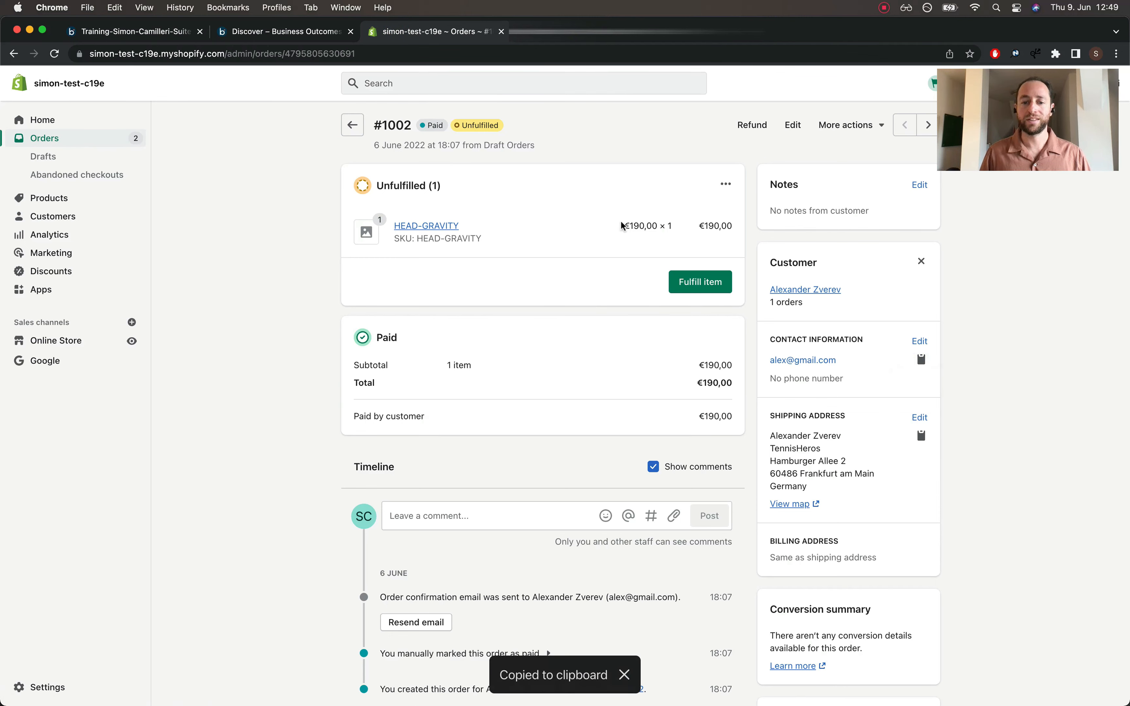
pyautogui.hotkey('ctrl', 'Tab')
pyautogui.click(443, 82)
pyautogui.press('super+v')
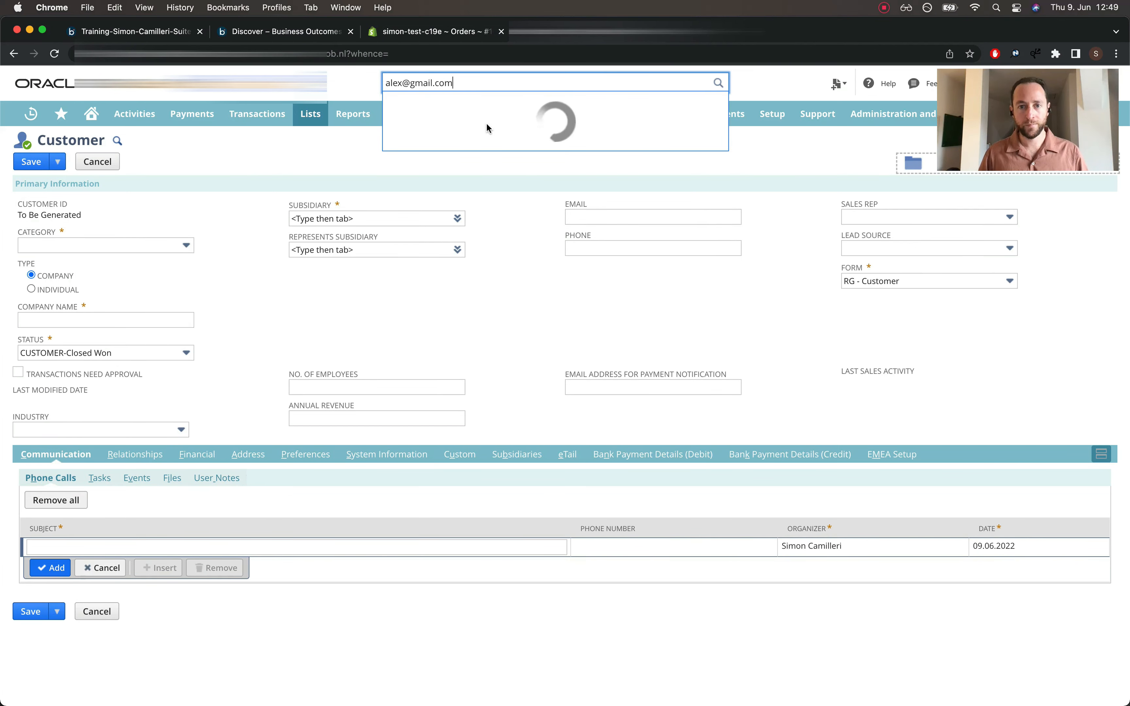
# Copy the customer's e-mail from the older order in Shopify's order list and search NetSuite for it
pyautogui.click(407, 32)
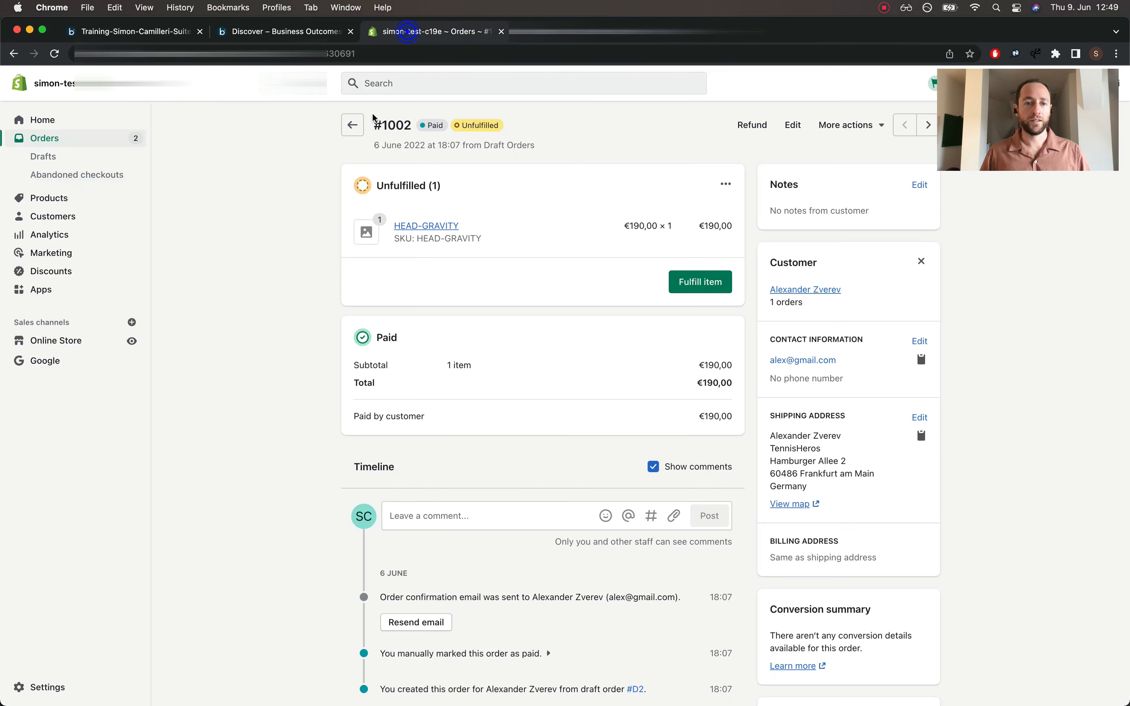
pyautogui.click(348, 125)
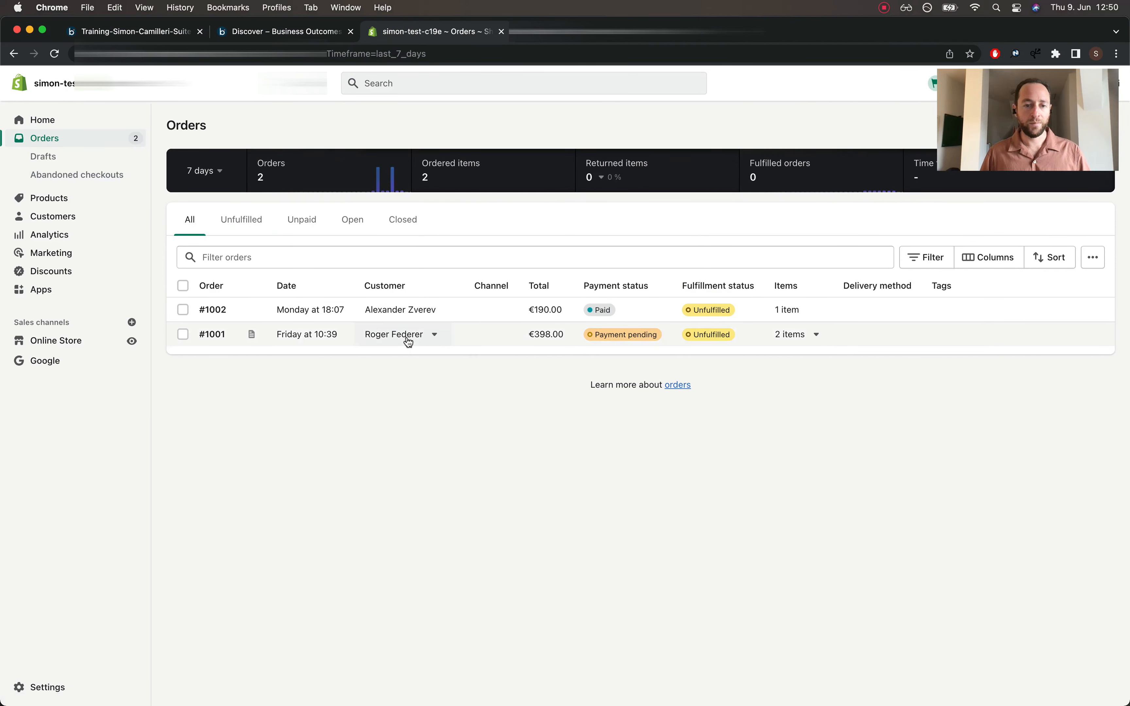
pyautogui.click(393, 336)
pyautogui.click(336, 335)
pyautogui.click(383, 335)
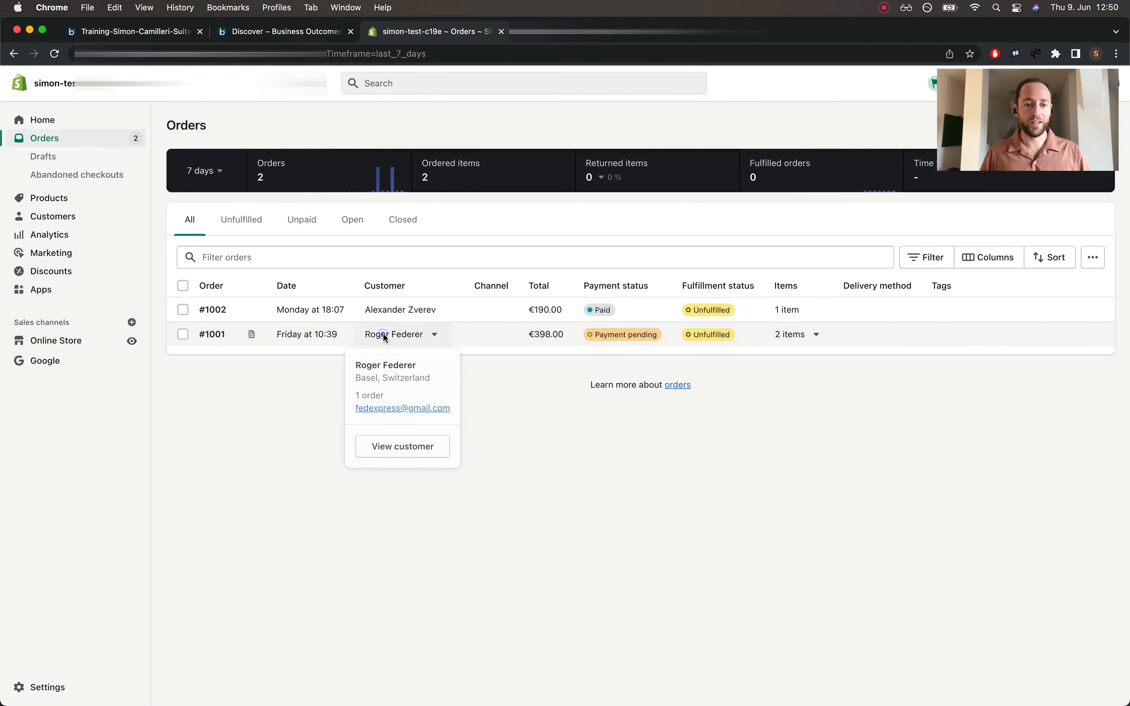
pyautogui.rightClick(396, 413)
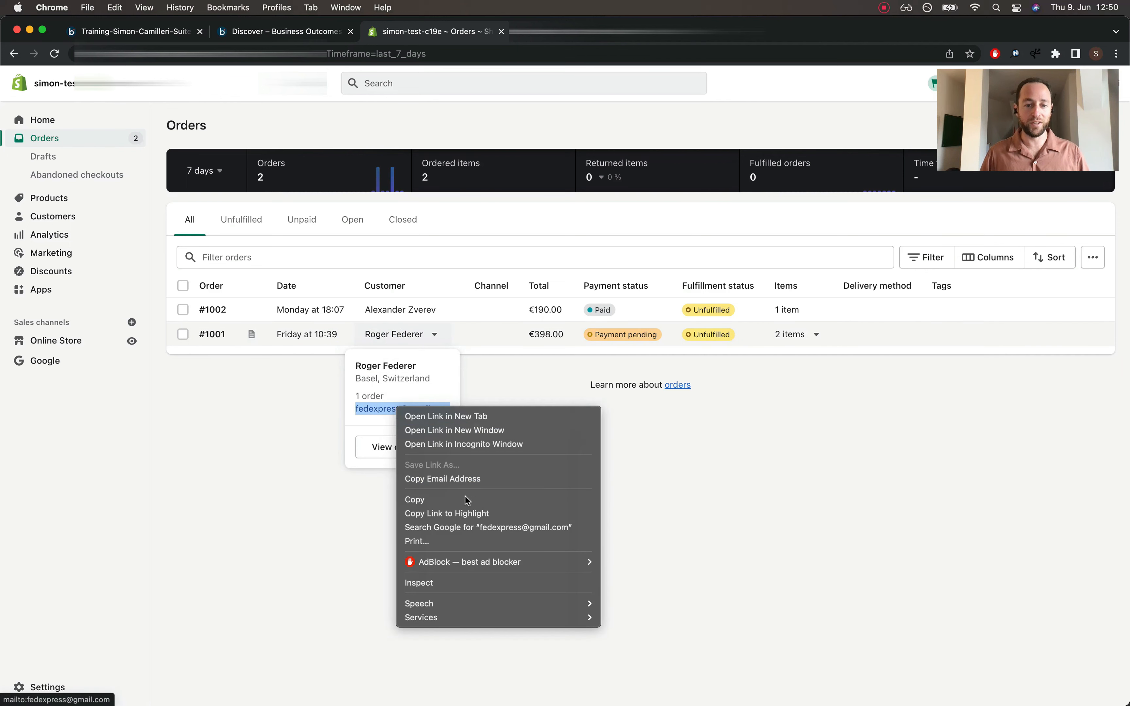
pyautogui.click(448, 479)
pyautogui.click(555, 32)
pyautogui.tripleClick(506, 84)
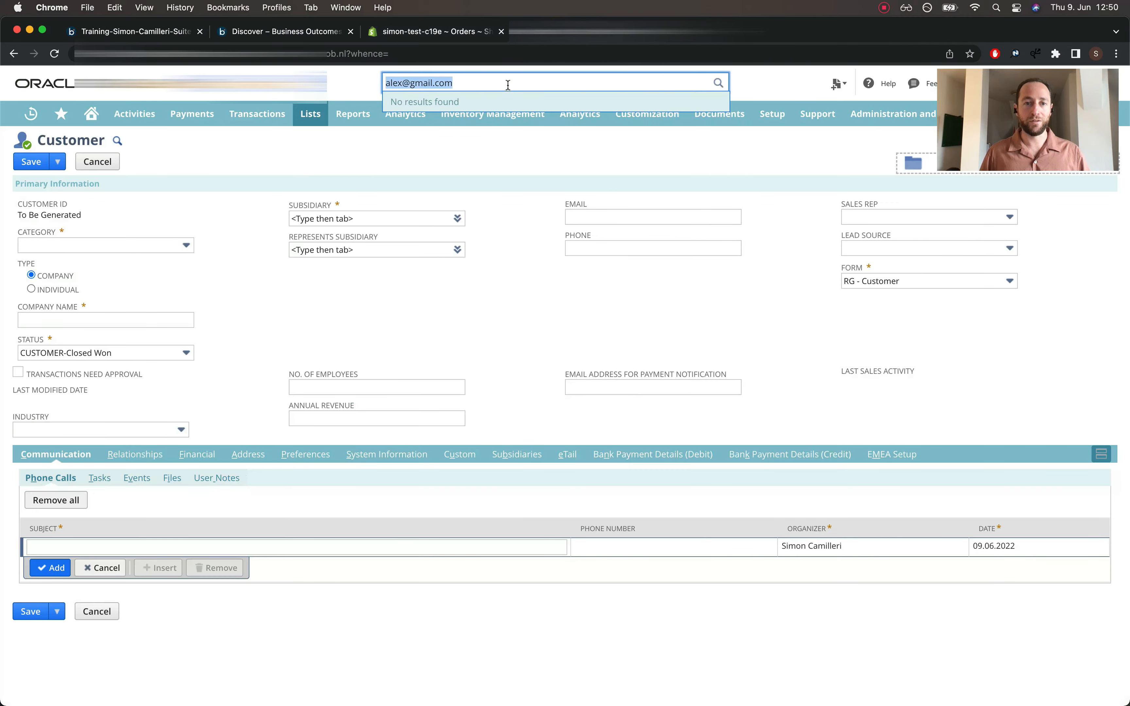
pyautogui.press('super+v')
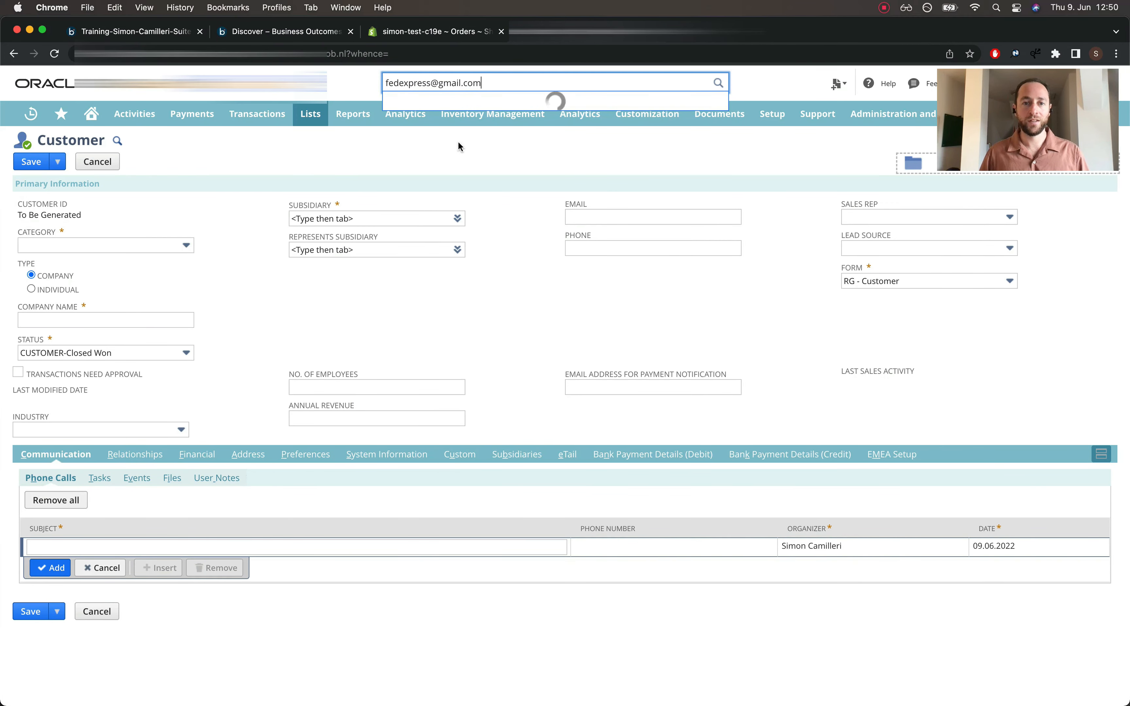
pyautogui.click(417, 32)
pyautogui.click(586, 486)
# Switch to Boomi and run a test of the Shopify Orders to NetSuite Template process on an atom
pyautogui.click(141, 29)
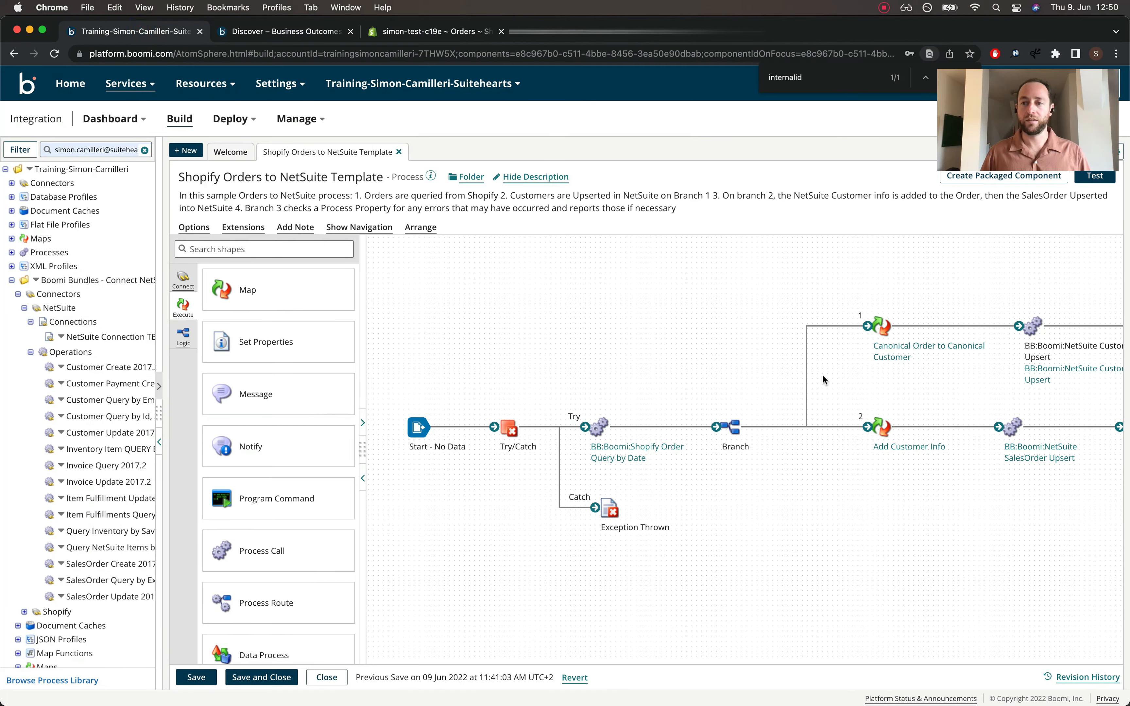
pyautogui.click(1091, 180)
pyautogui.click(479, 429)
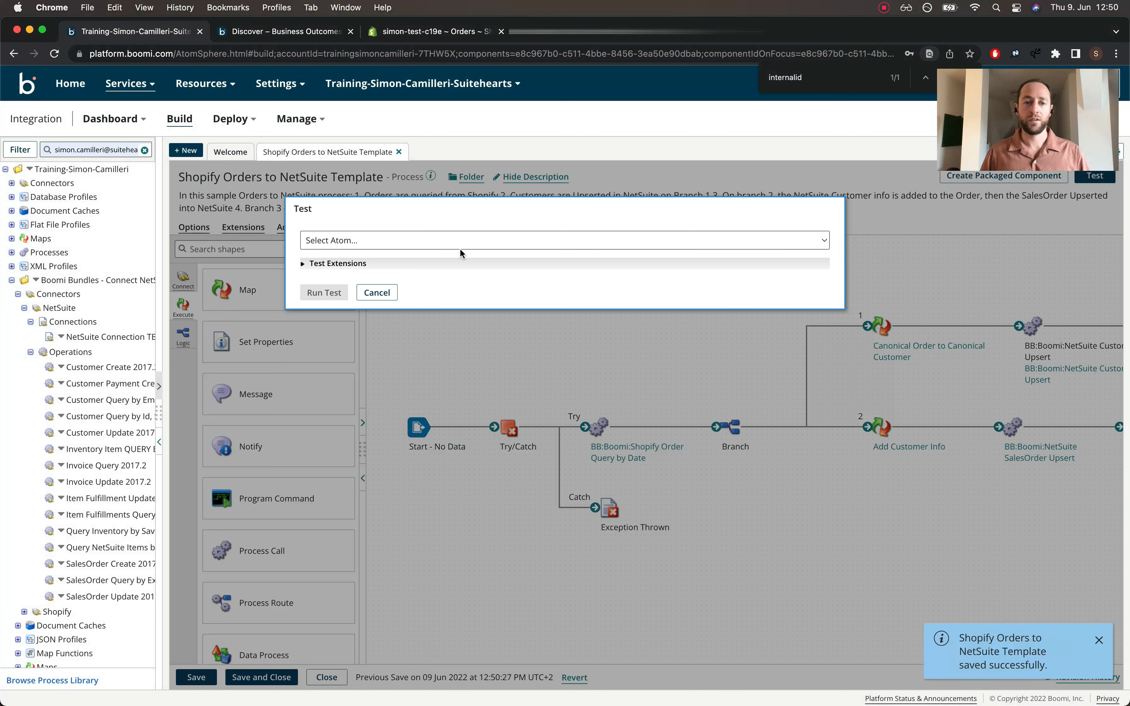
pyautogui.click(341, 242)
pyautogui.click(328, 296)
pyautogui.click(324, 293)
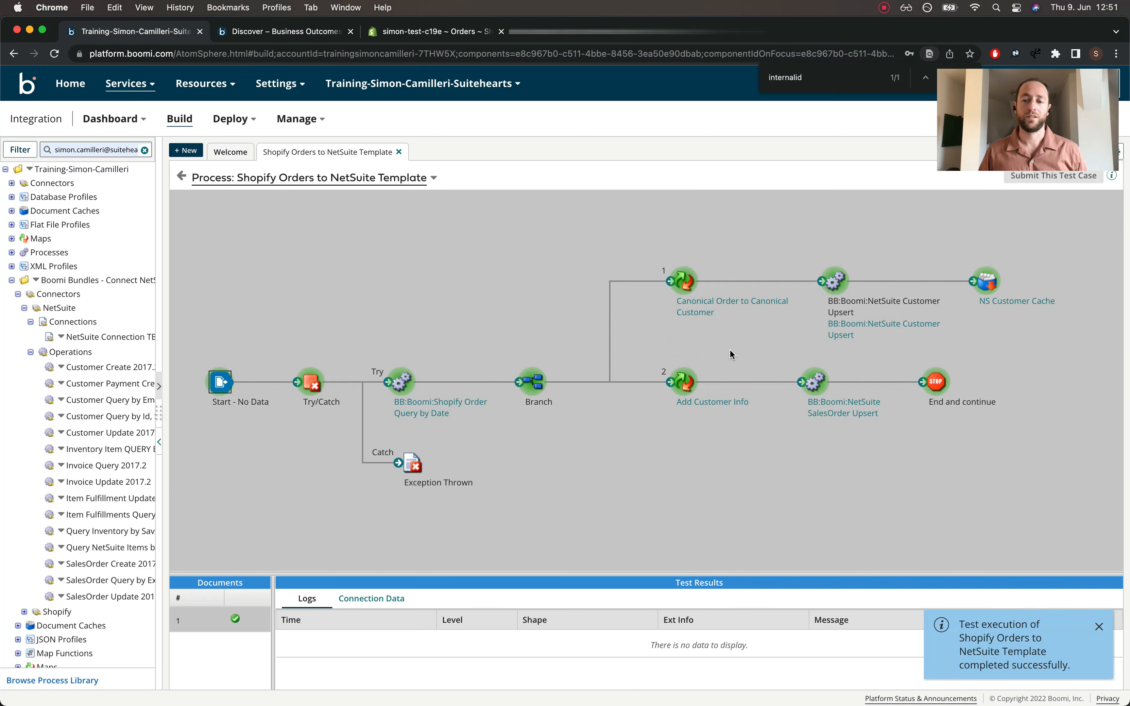
pyautogui.click(1099, 627)
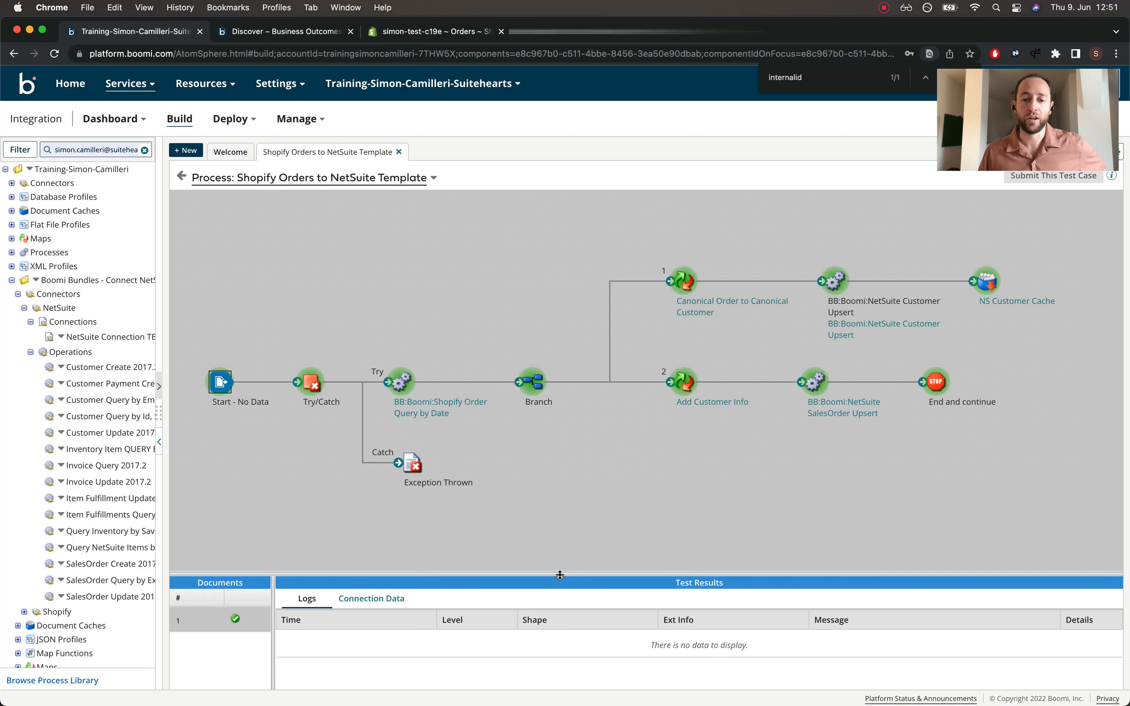
# Inspect the first order document in the Branch shape's source data in the test results
pyautogui.moveTo(560, 575); pyautogui.dragTo(540, 517)
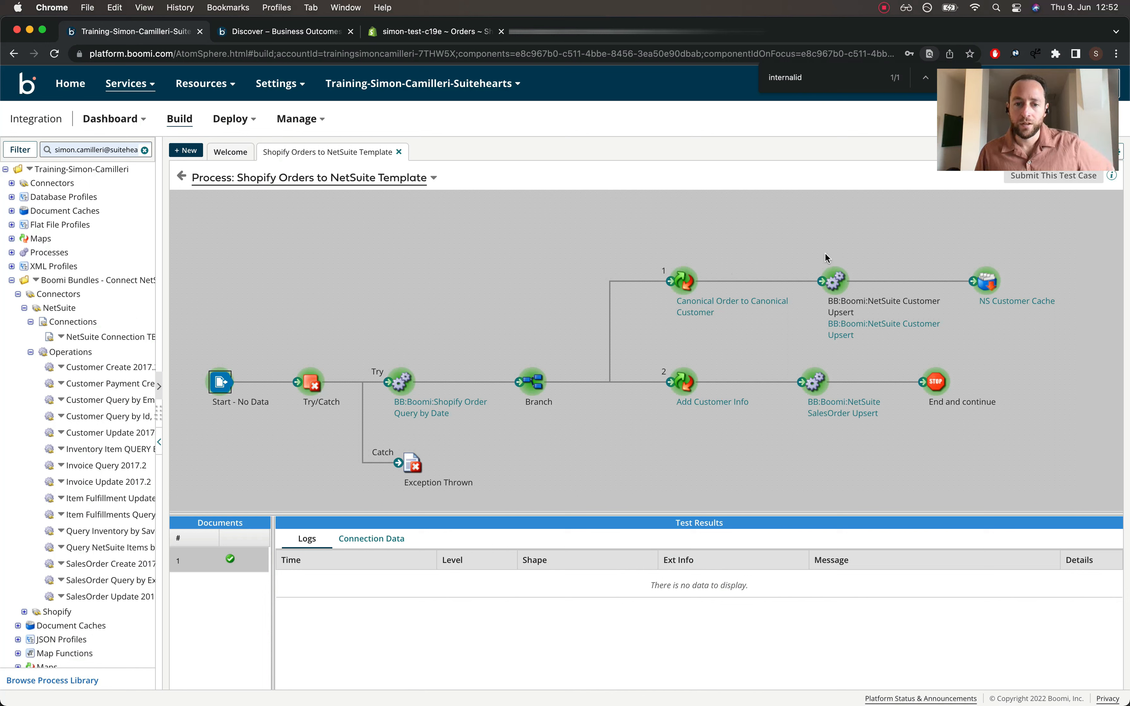
pyautogui.click(533, 386)
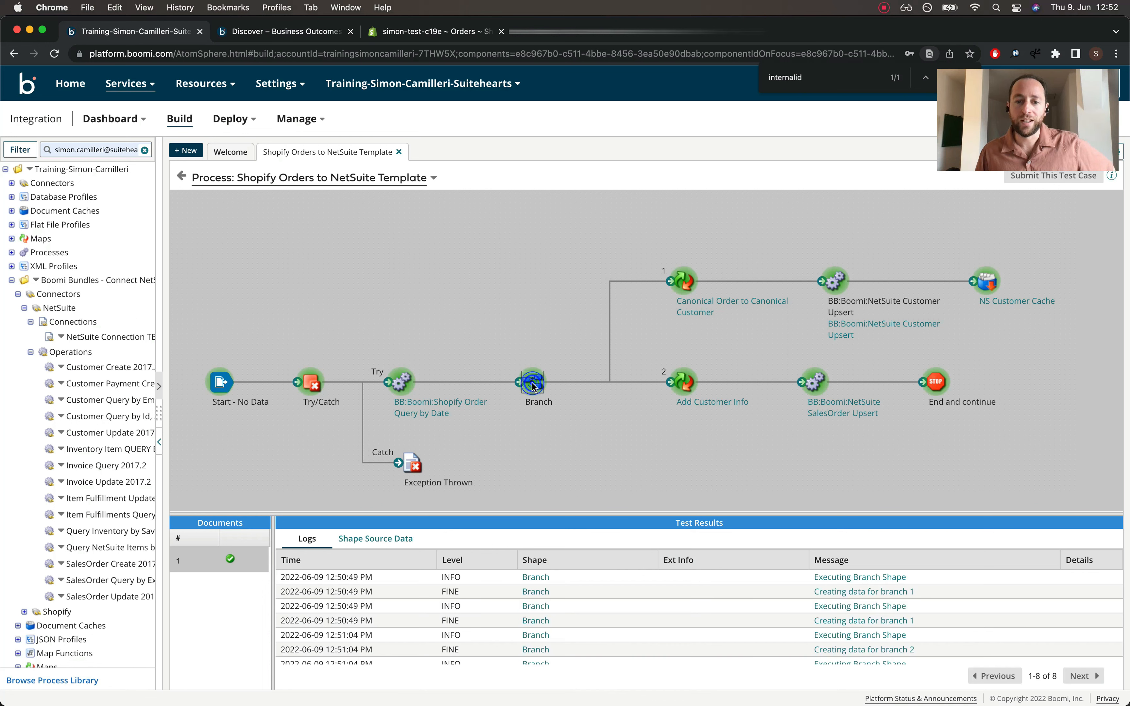
pyautogui.moveTo(524, 514); pyautogui.dragTo(521, 500)
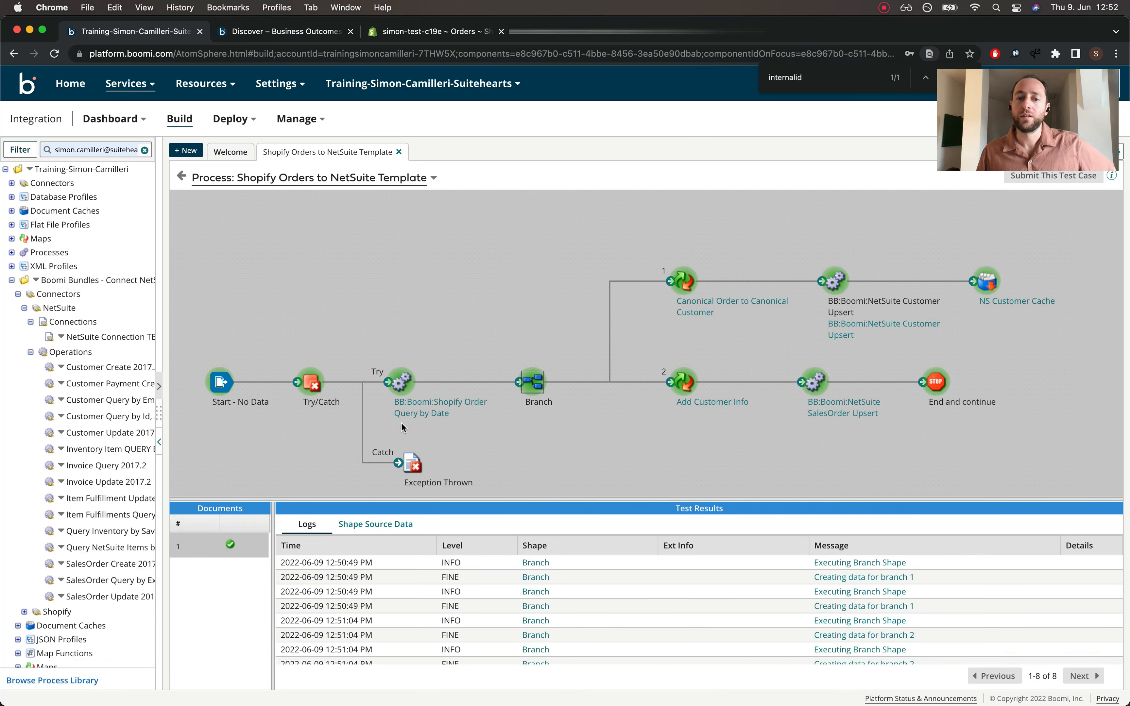
pyautogui.click(375, 524)
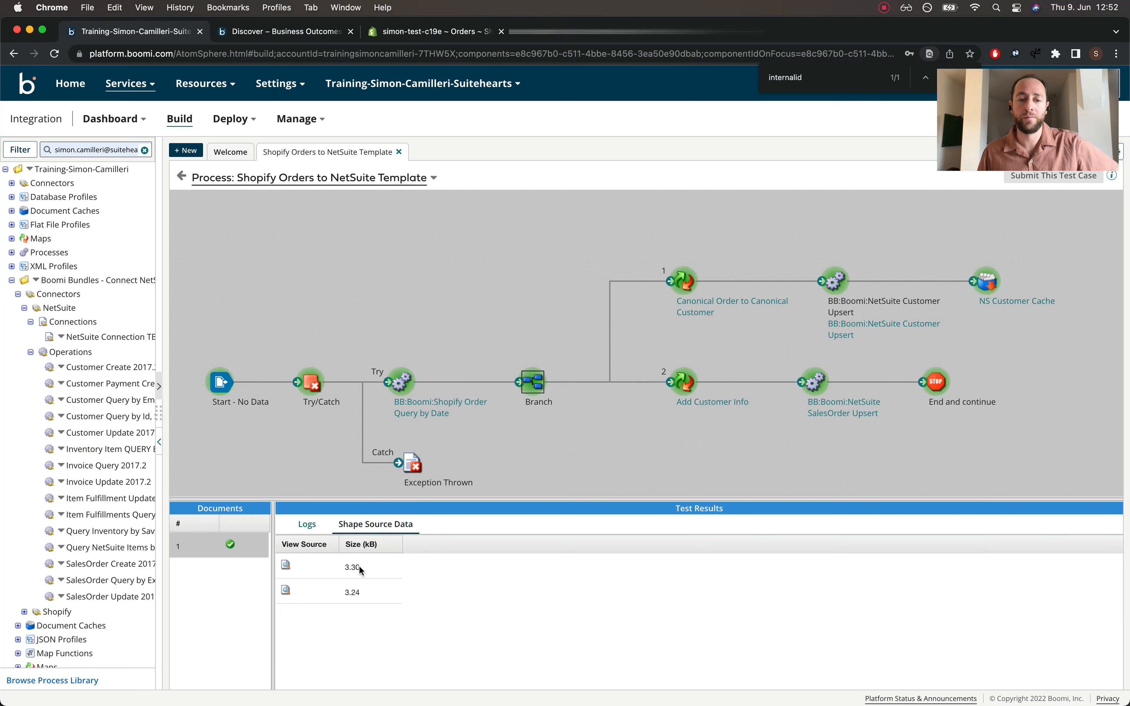
pyautogui.click(285, 564)
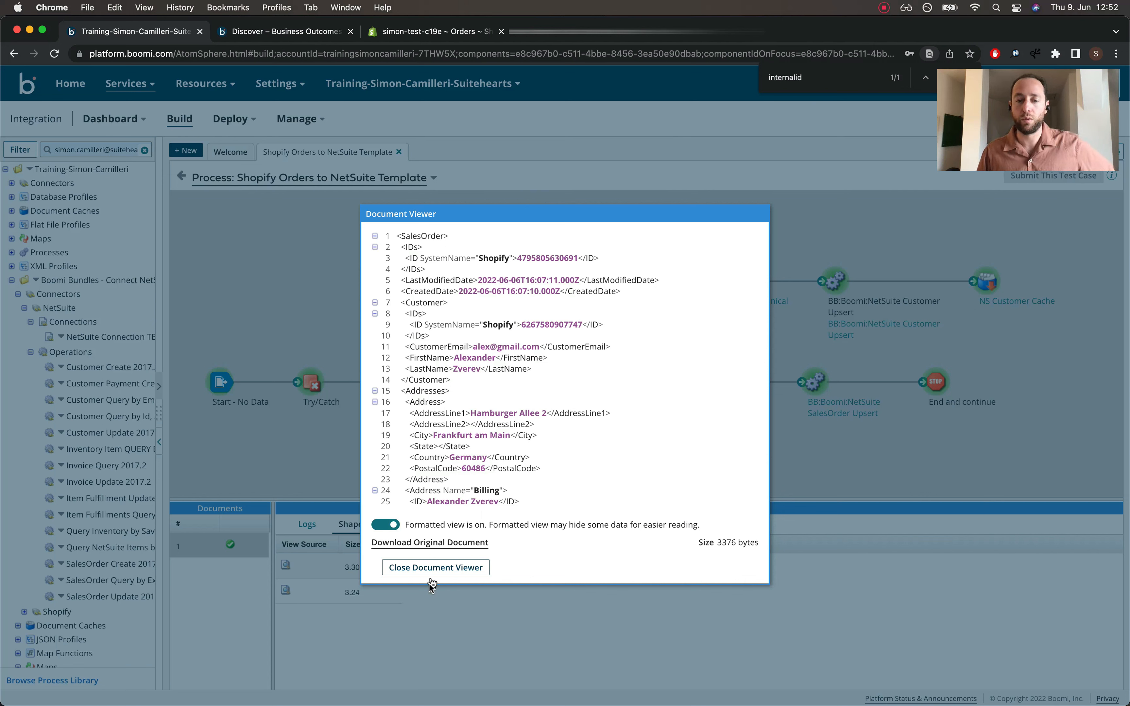
pyautogui.click(434, 567)
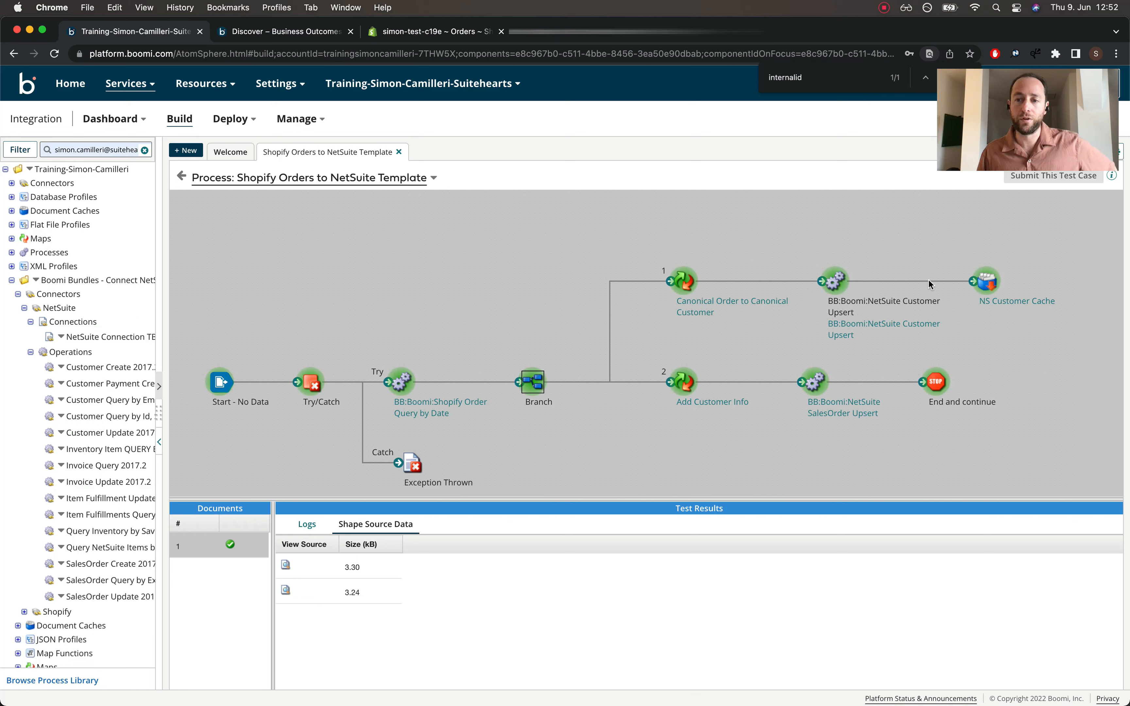
# Open the executed BB:Boomi:NetSuite Customer Upsert subprocess for its first document and survey the path it took
pyautogui.click(835, 282)
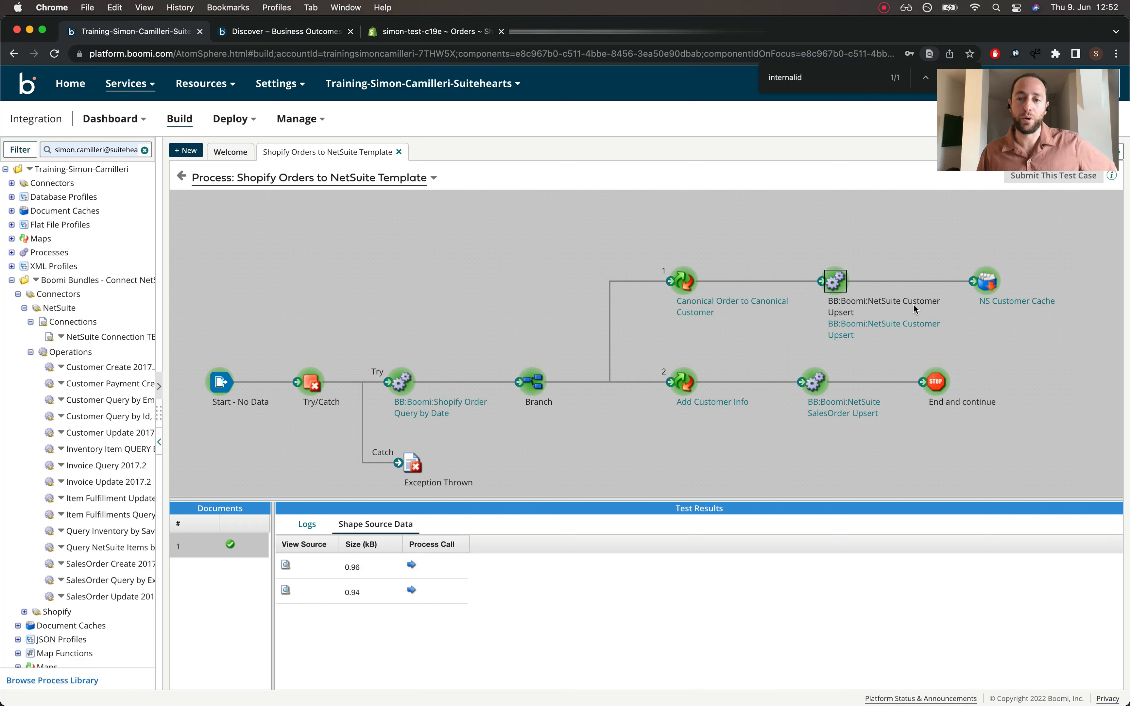
pyautogui.click(411, 565)
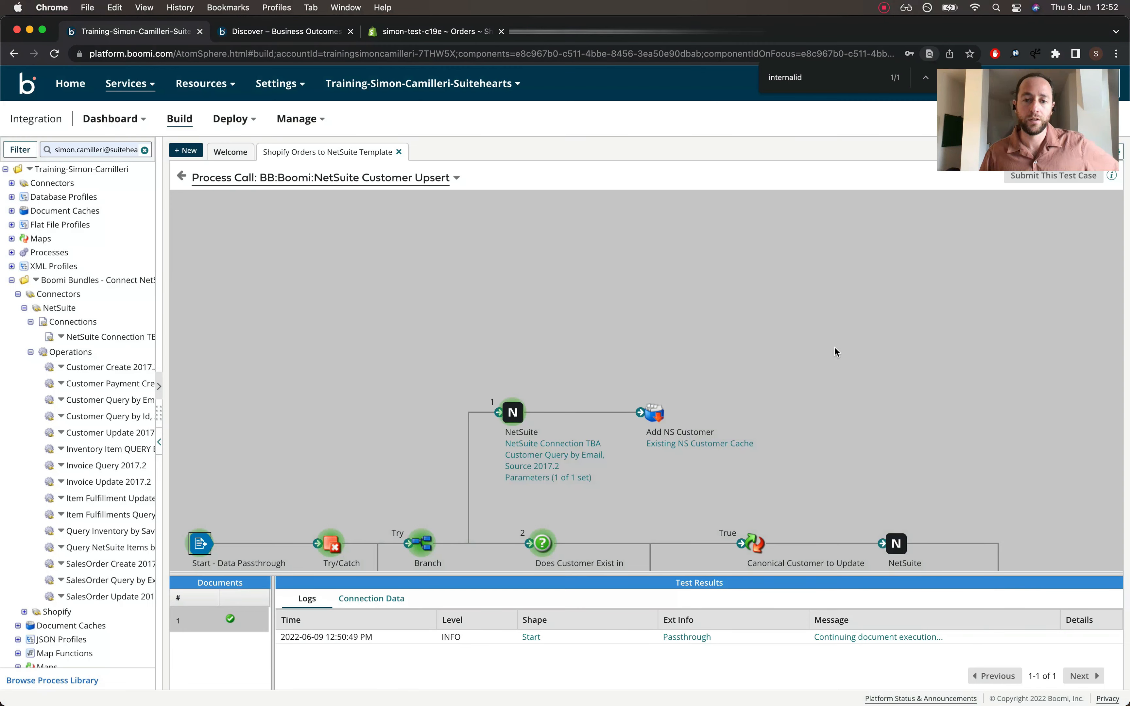
pyautogui.scroll(-5, 835, 352)
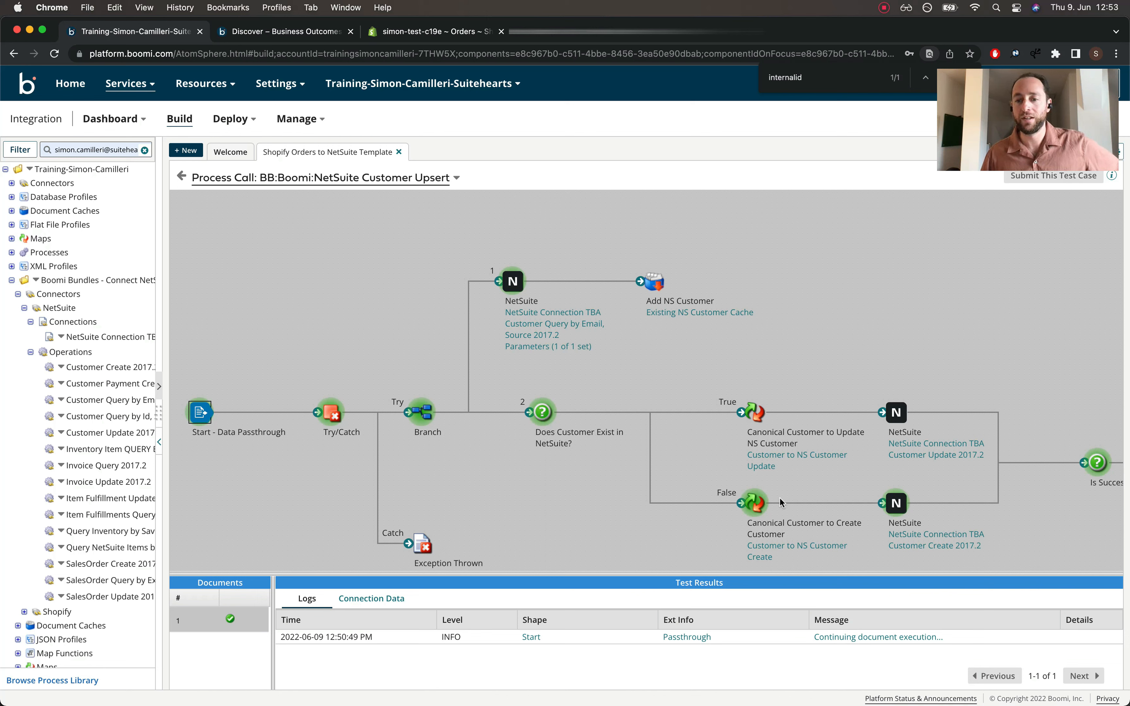
pyautogui.hscroll(5, 811, 488)
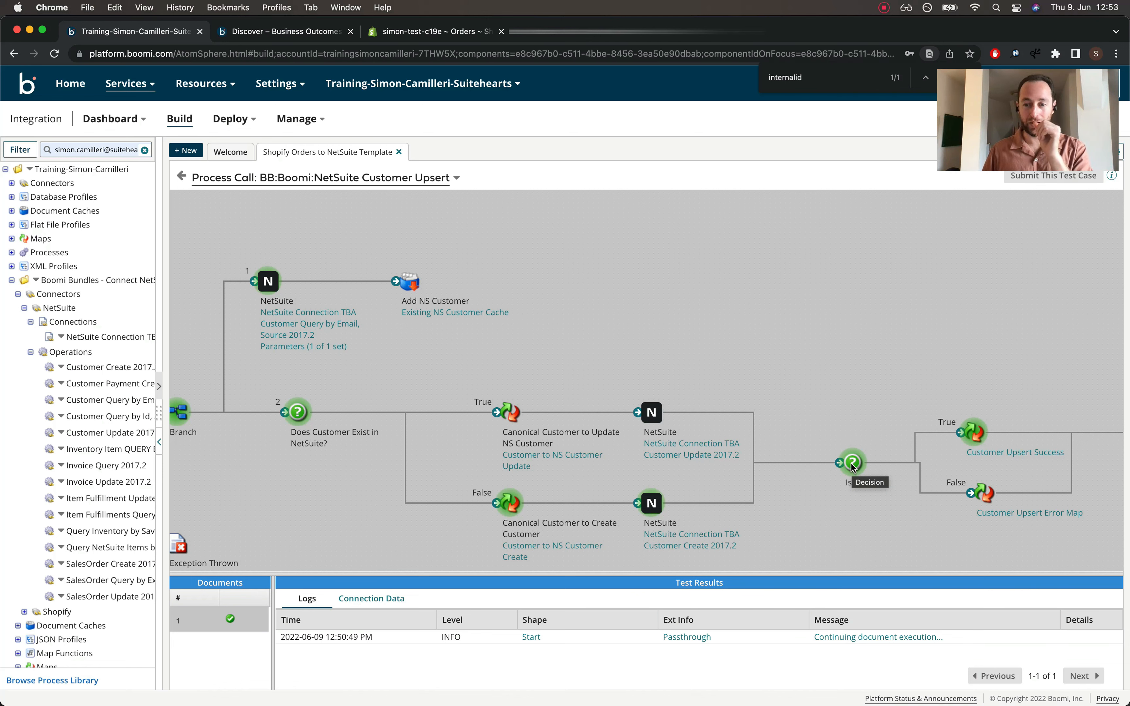
# Check the first source document of the Is Success? decision for the NetSuite result
pyautogui.click(852, 465)
pyautogui.moveTo(539, 575); pyautogui.dragTo(535, 493)
pyautogui.moveTo(526, 384); pyautogui.dragTo(523, 380)
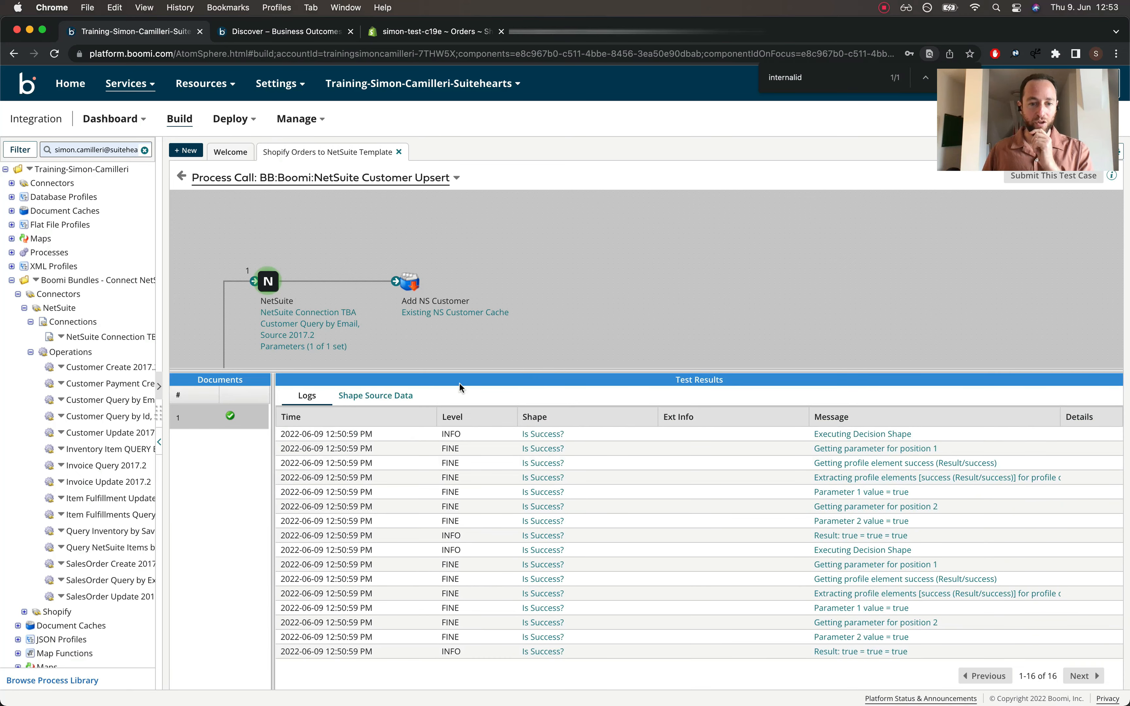
pyautogui.click(369, 395)
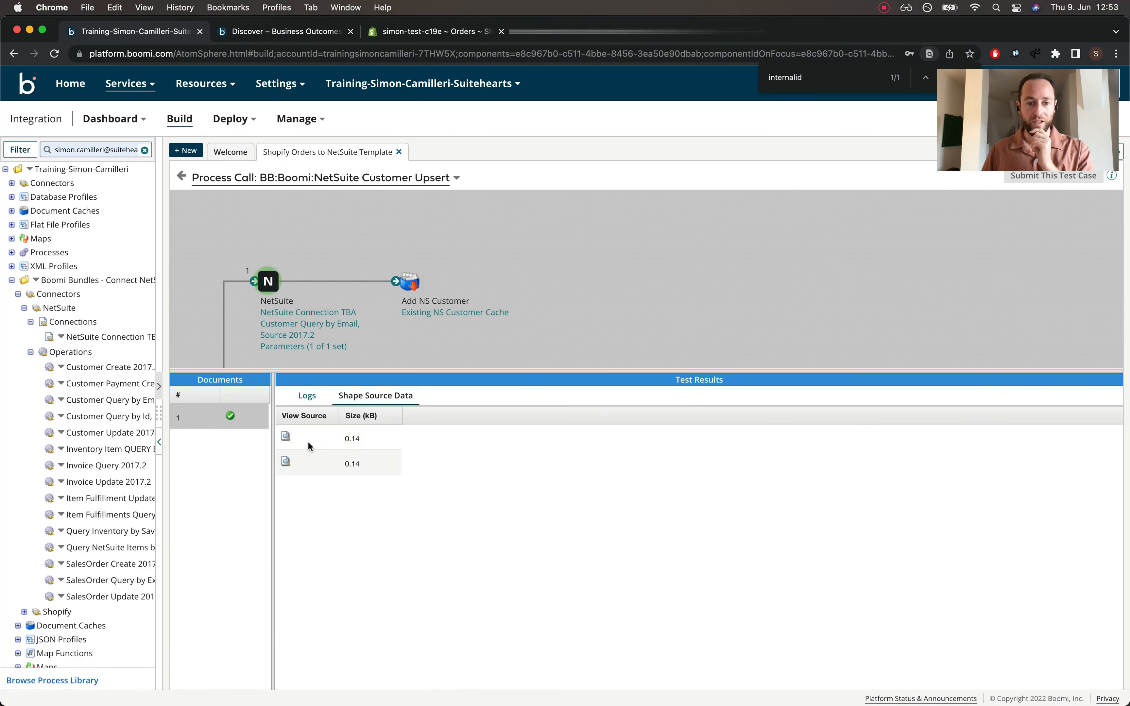
pyautogui.moveTo(470, 381); pyautogui.dragTo(470, 437)
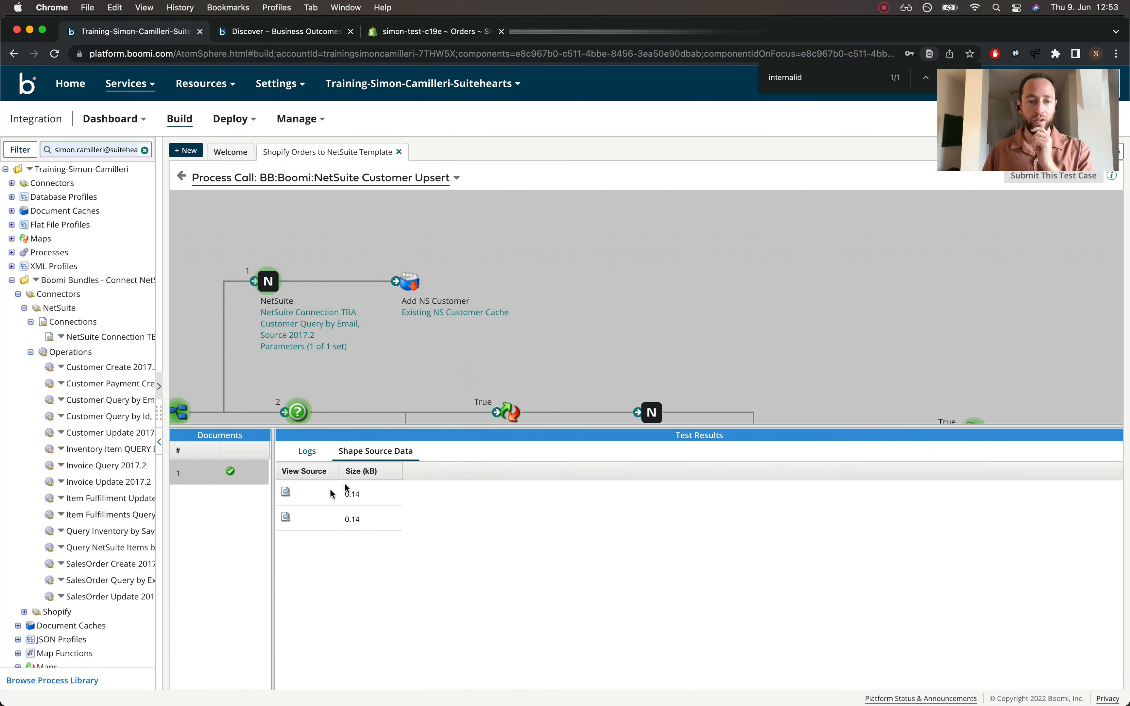
pyautogui.click(286, 492)
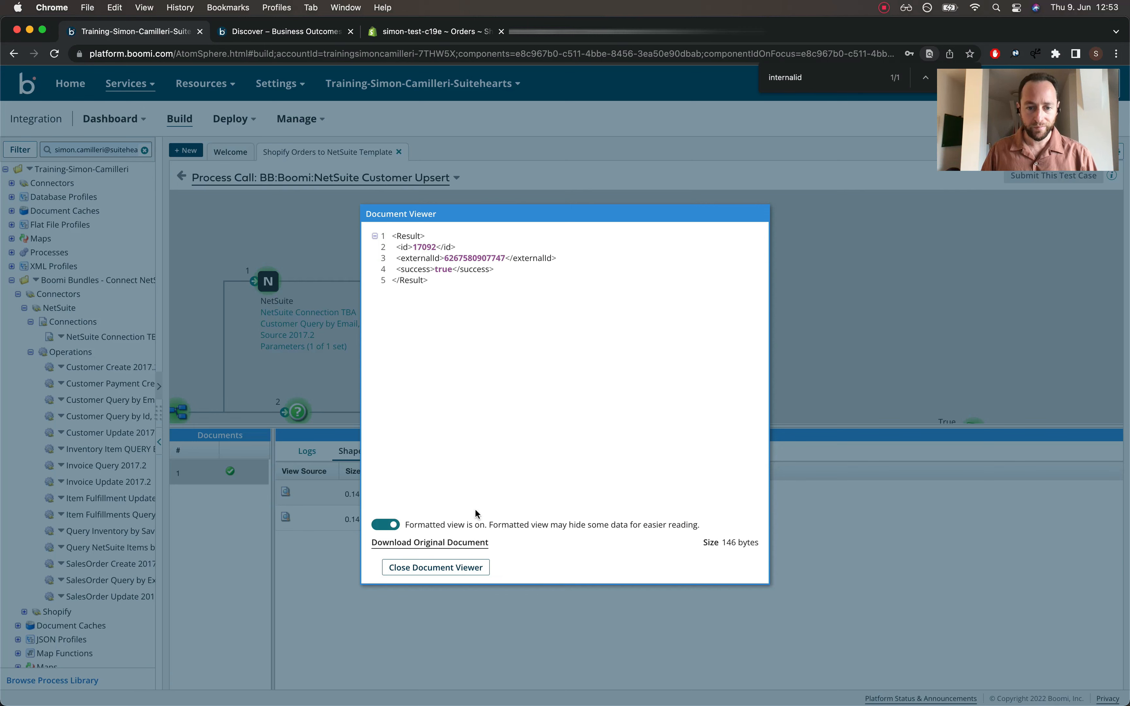
pyautogui.click(434, 568)
# Reopen the first Is Success? source document and select the NetSuite internal ID in its result
pyautogui.scroll(-5, 721, 295)
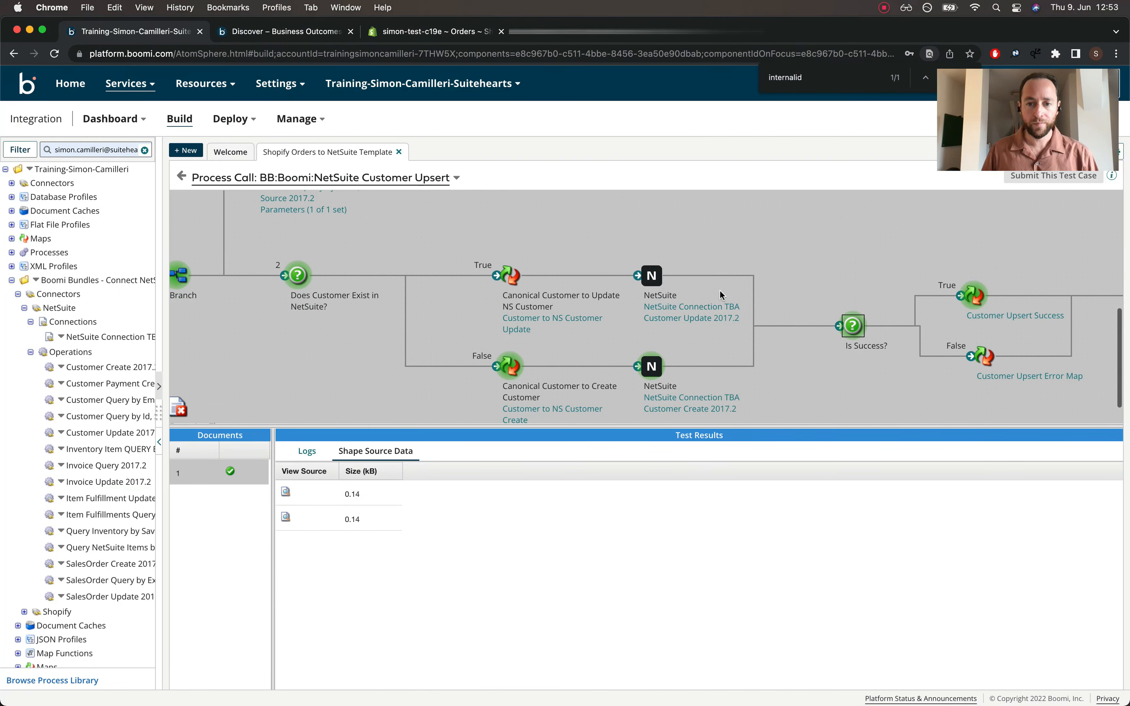
pyautogui.click(286, 492)
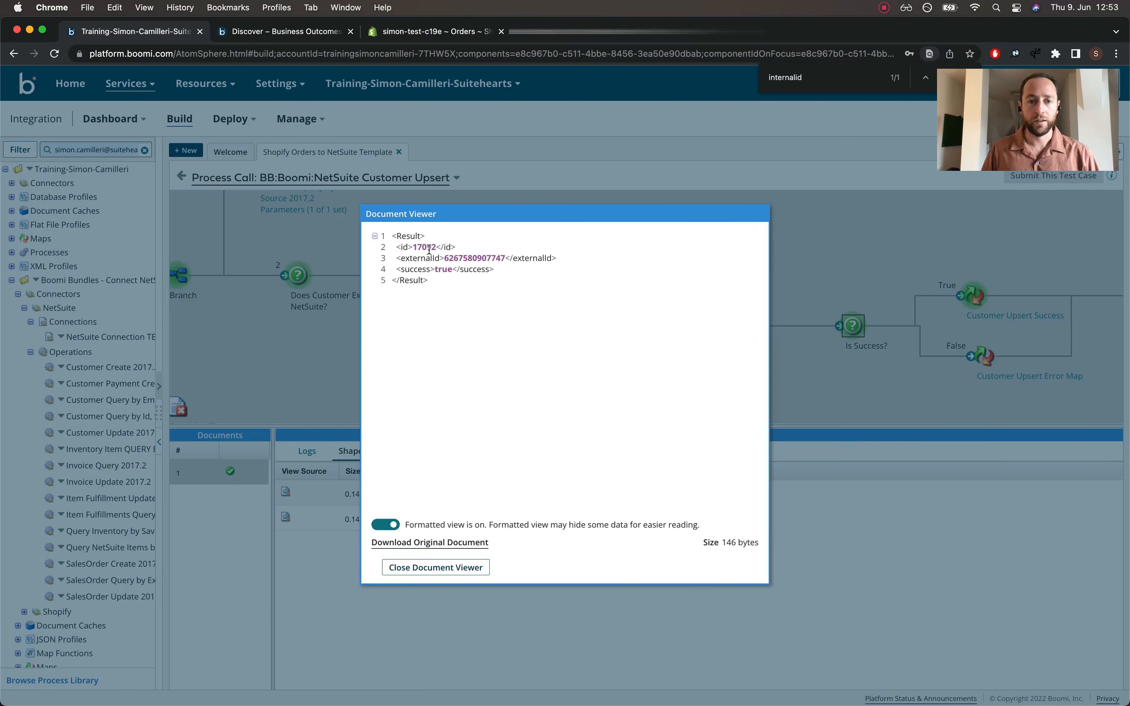
pyautogui.doubleClick(422, 248)
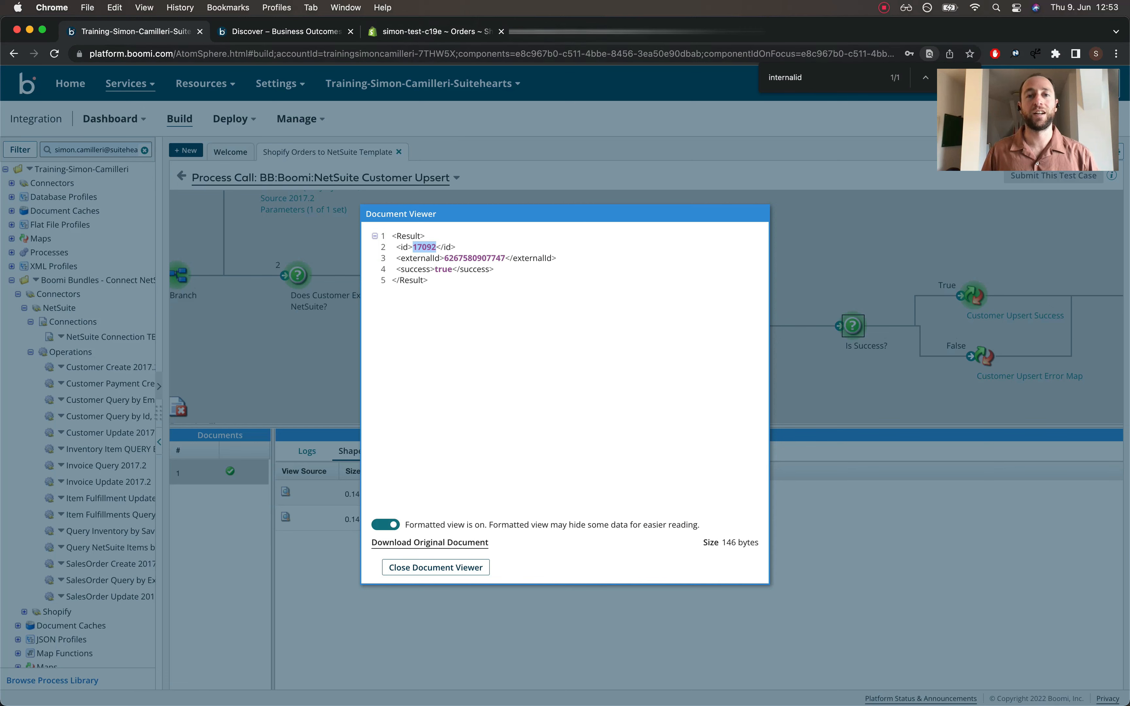
# Switch to NetSuite and run a customer search to list the customer records
pyautogui.click(561, 33)
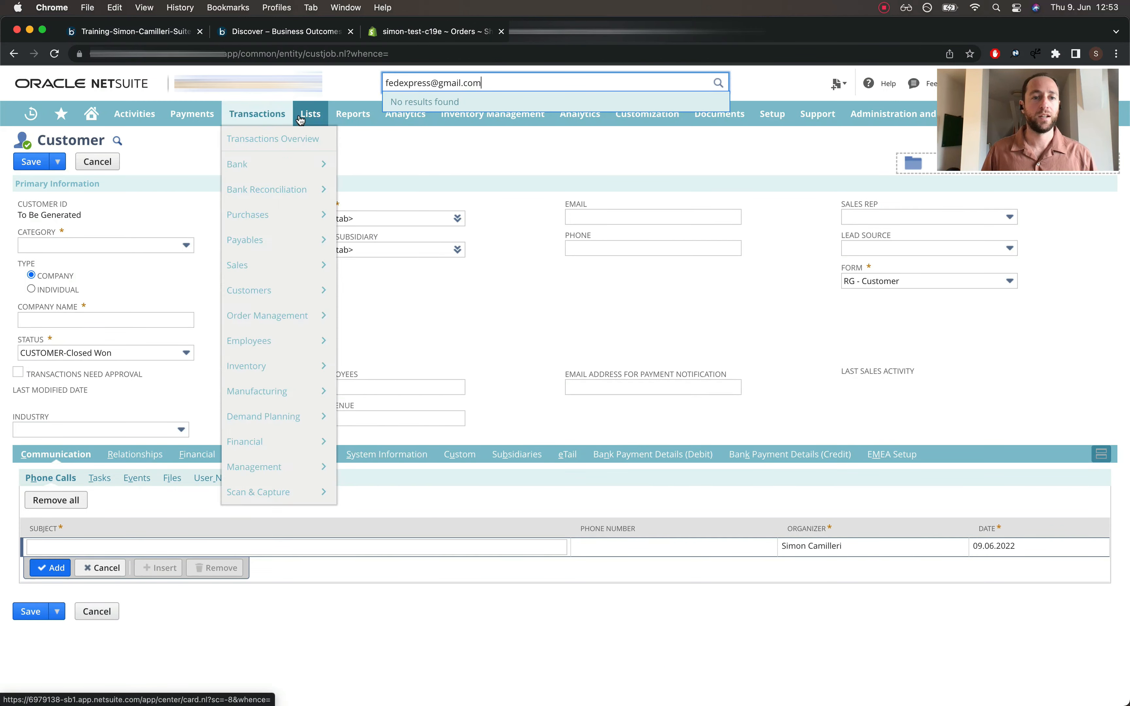
pyautogui.moveTo(310, 114)
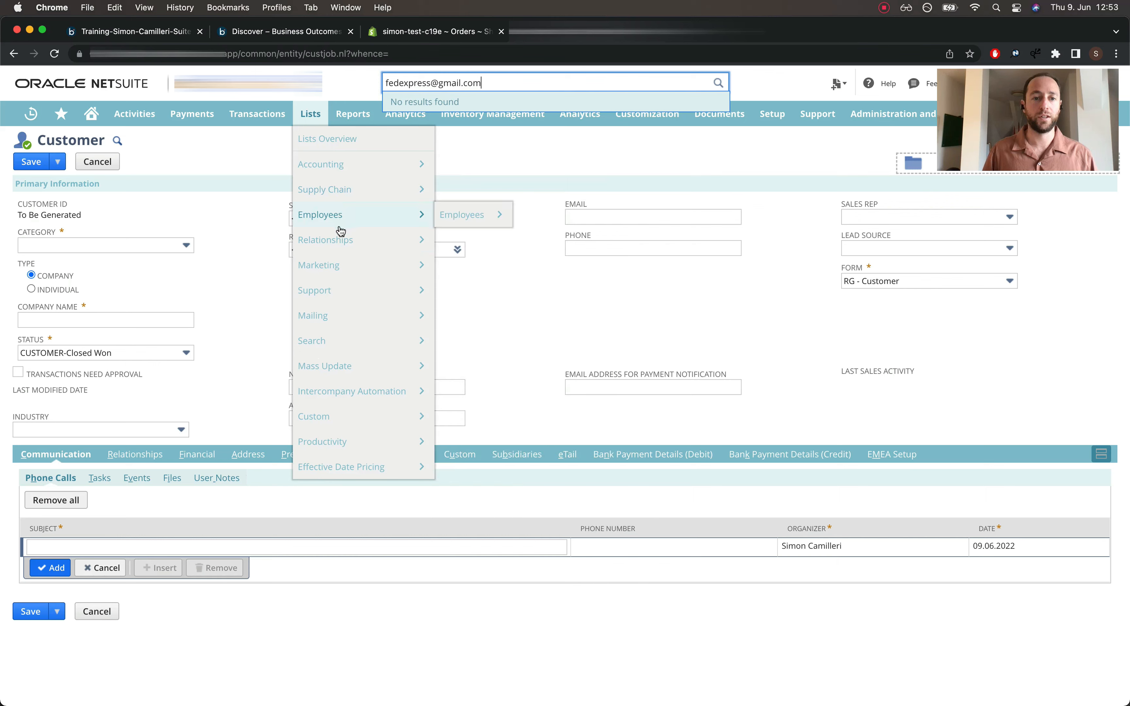
pyautogui.moveTo(345, 239)
pyautogui.moveTo(512, 293)
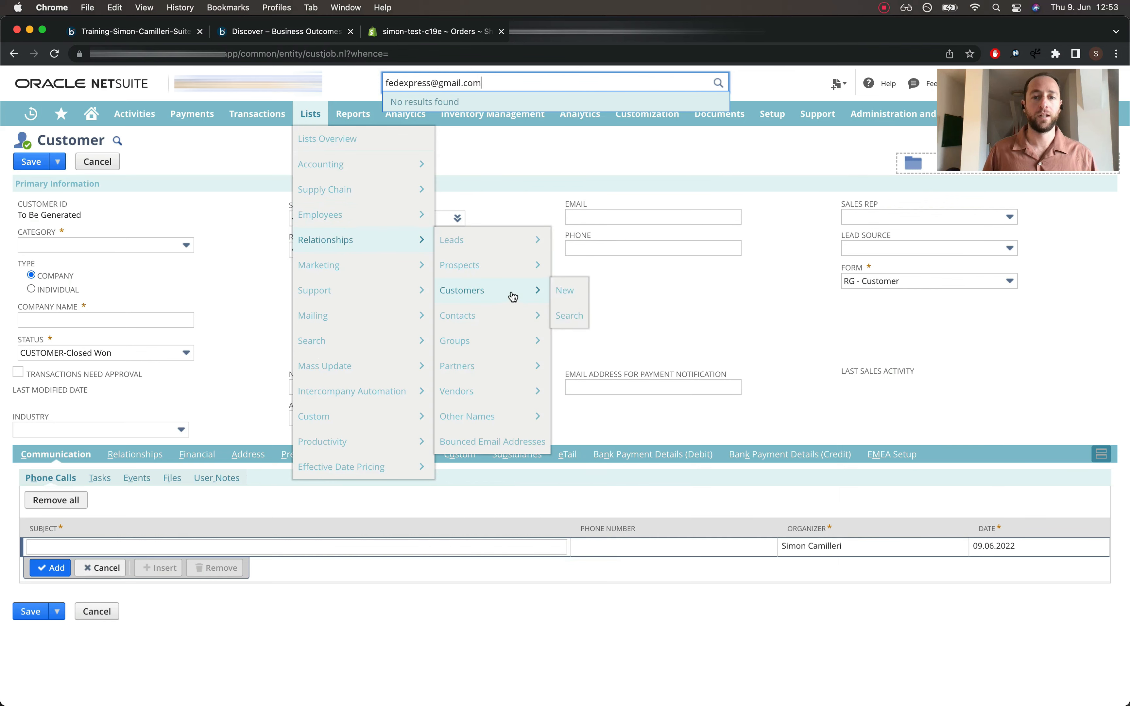
pyautogui.click(567, 303)
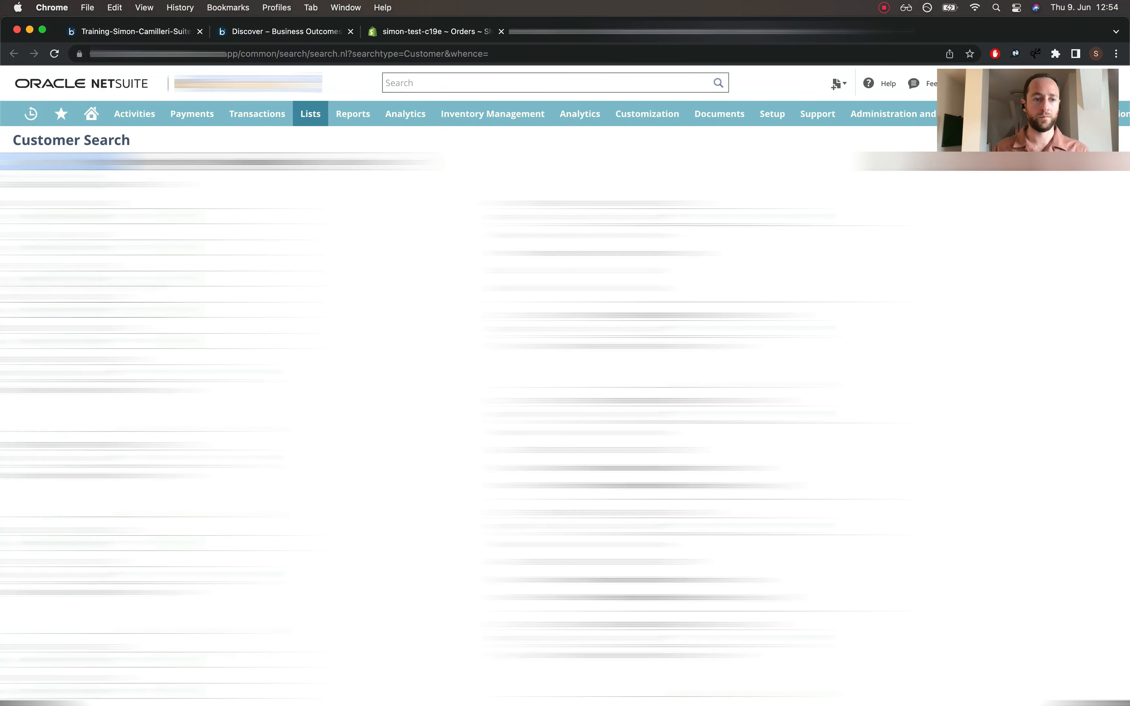
pyautogui.click(38, 162)
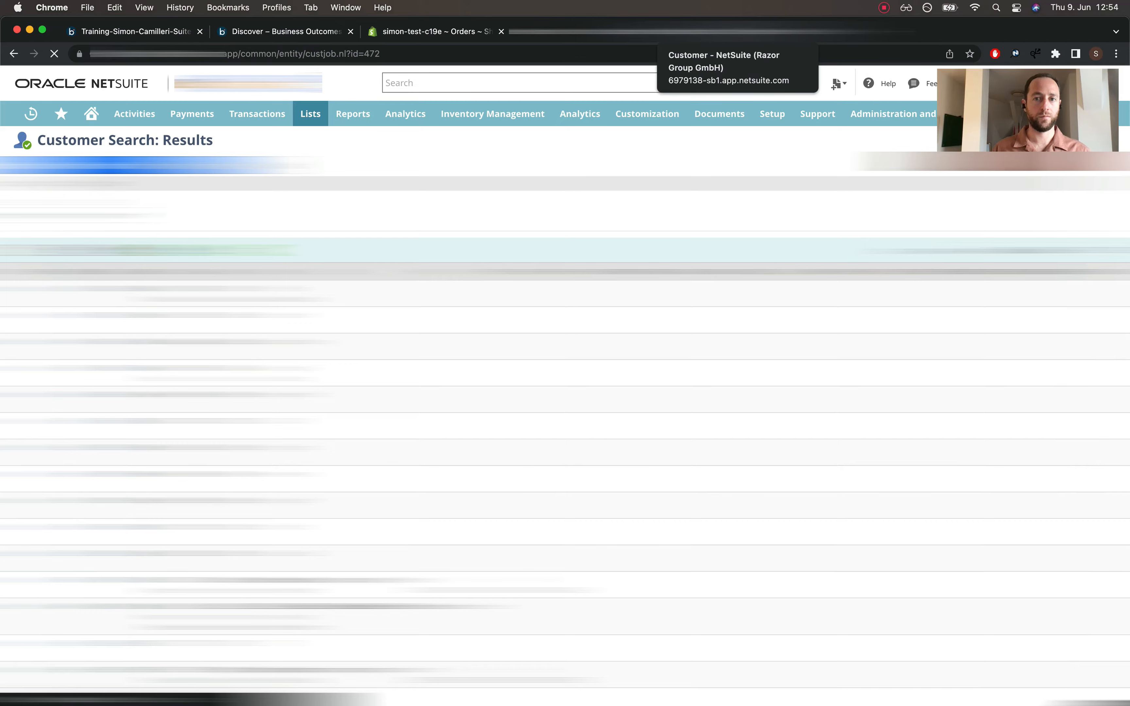
# Open the NetSuite customer record whose URL id is the internal ID returned by the Boomi test
pyautogui.doubleClick(374, 58)
pyautogui.write('17992')
pyautogui.press('Return')
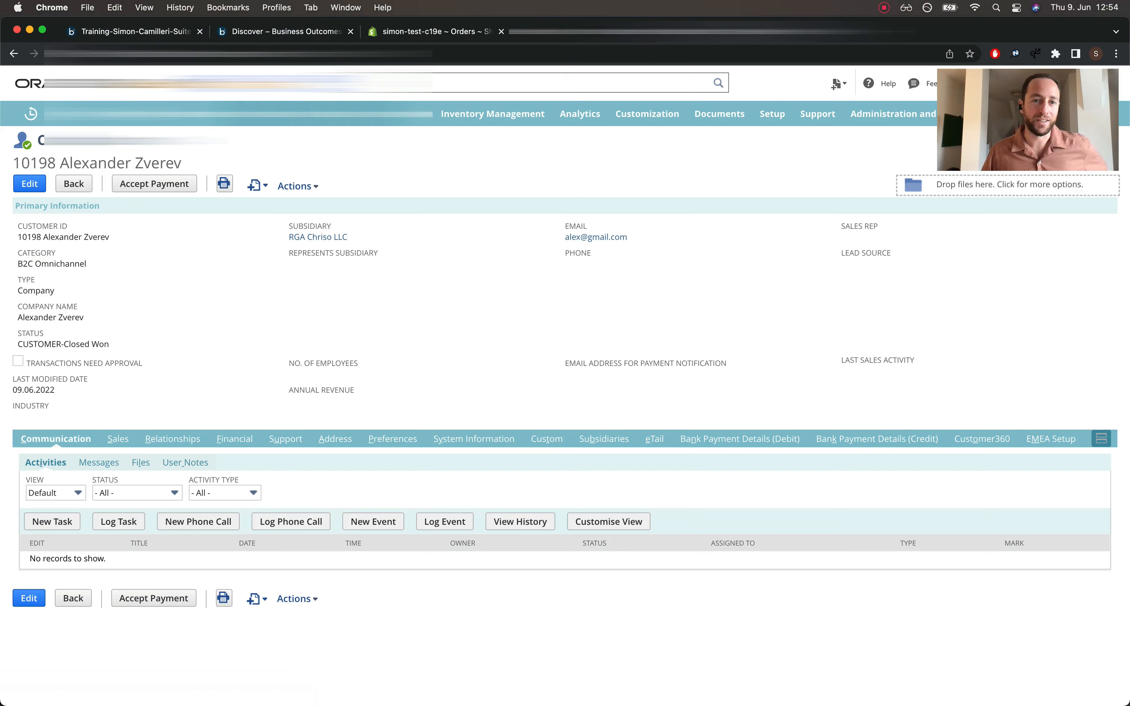
# Display the customer record as XML by adding &xml=t to its URL, and find externalid in it
pyautogui.click(420, 53)
pyautogui.press('Right')
pyautogui.write('&xml=t')
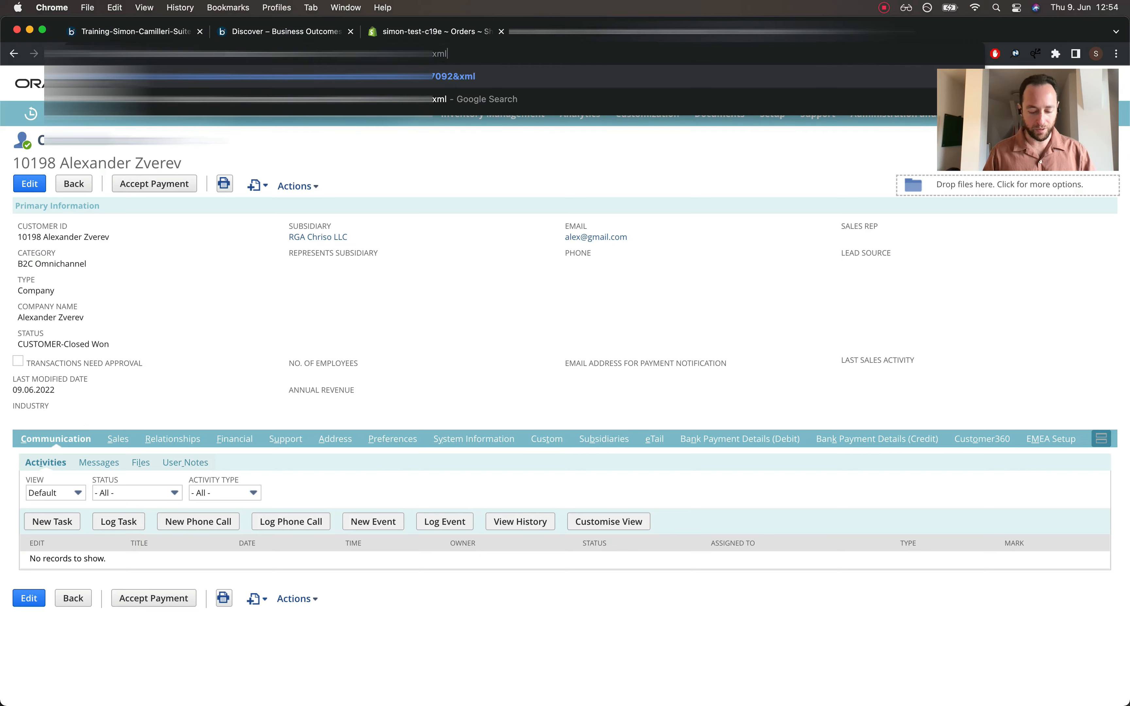
pyautogui.press('Return')
pyautogui.press('super+f')
pyautogui.write('externalid')
pyautogui.press('Return')
pyautogui.press('Return')
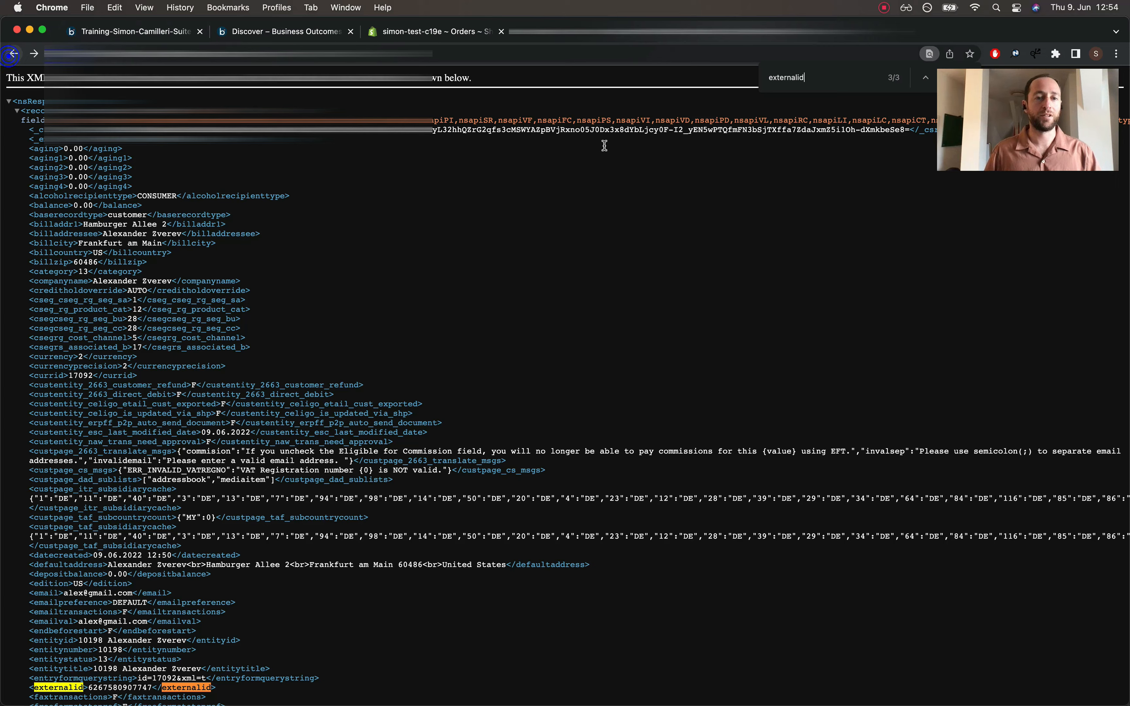
# Return to the Boomi result document, compare its IDs with the NetSuite record, and close it
pyautogui.press('Escape')
pyautogui.click(458, 29)
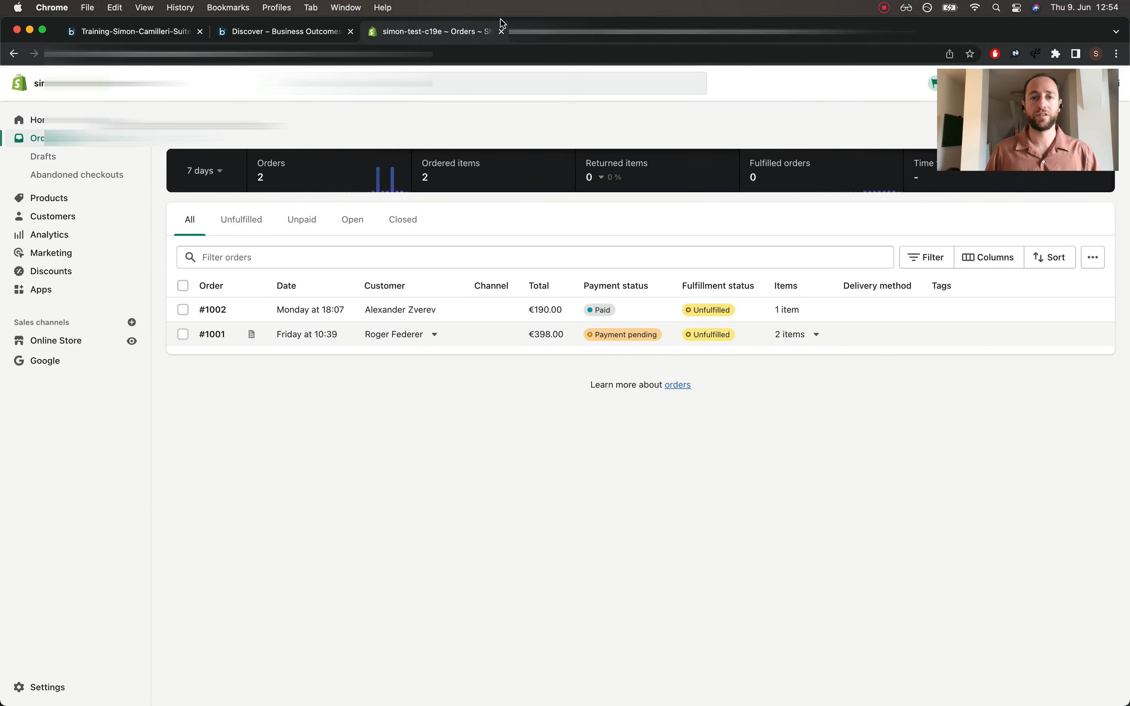
pyautogui.click(112, 32)
pyautogui.doubleClick(424, 255)
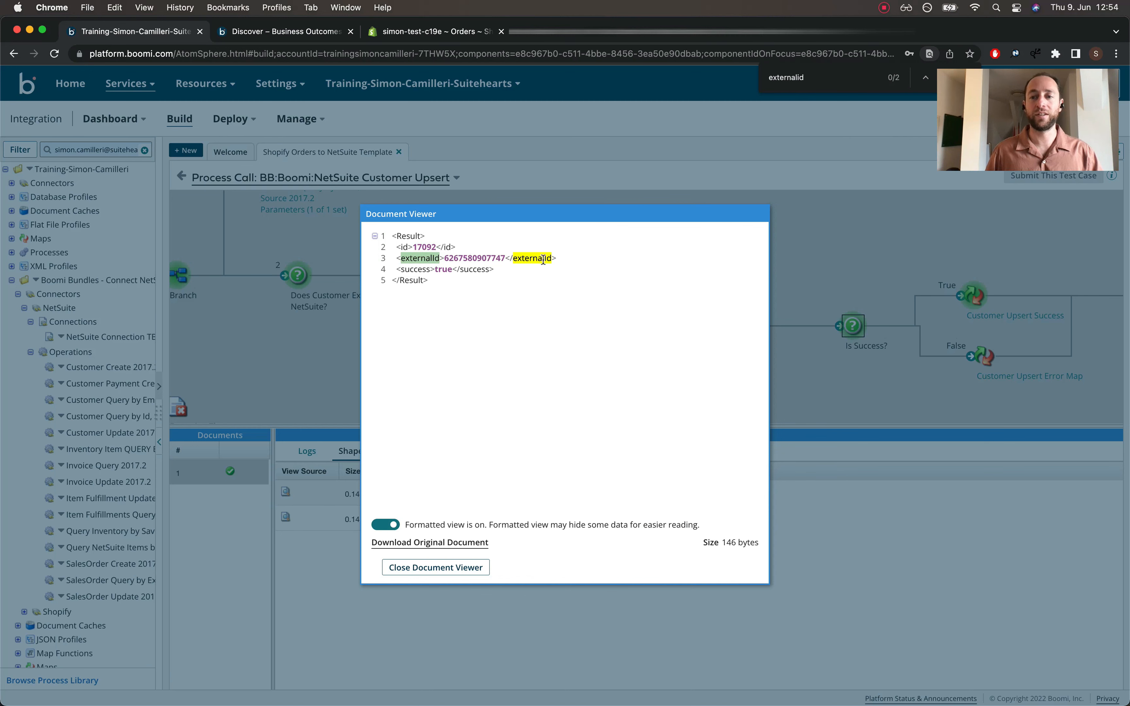
pyautogui.click(431, 566)
# Inspect the first source document of the Return Documents shape at the end of the customer upsert subprocess
pyautogui.hscroll(5, 980, 304)
pyautogui.click(862, 294)
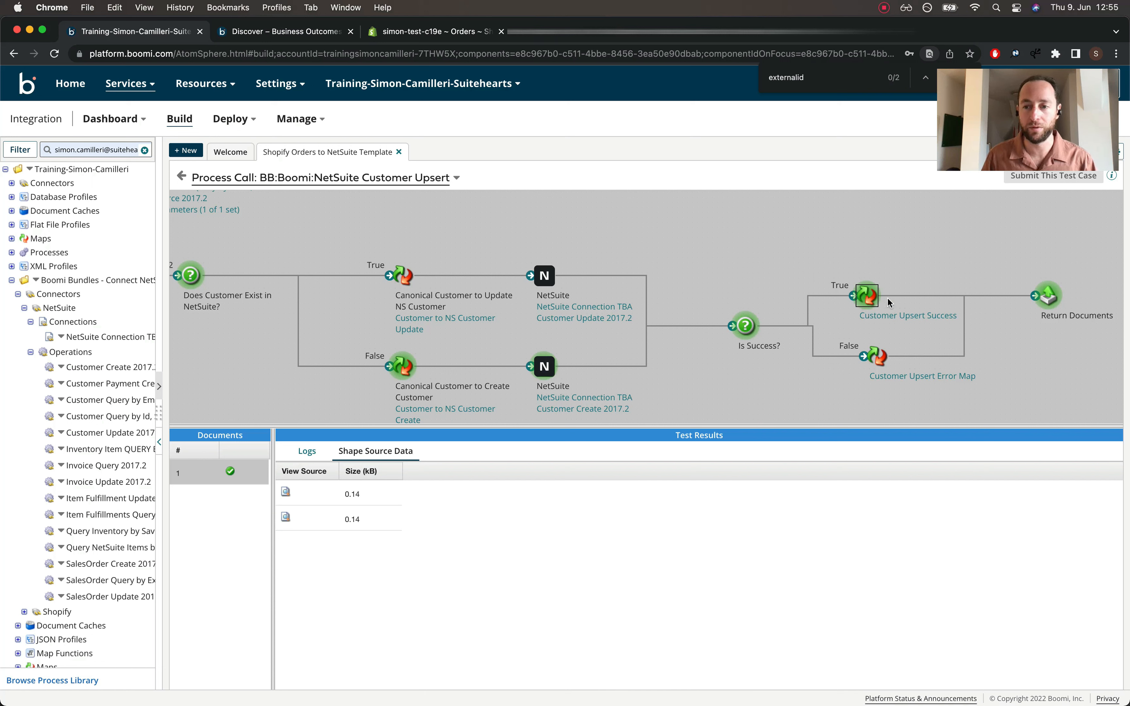
pyautogui.click(1046, 298)
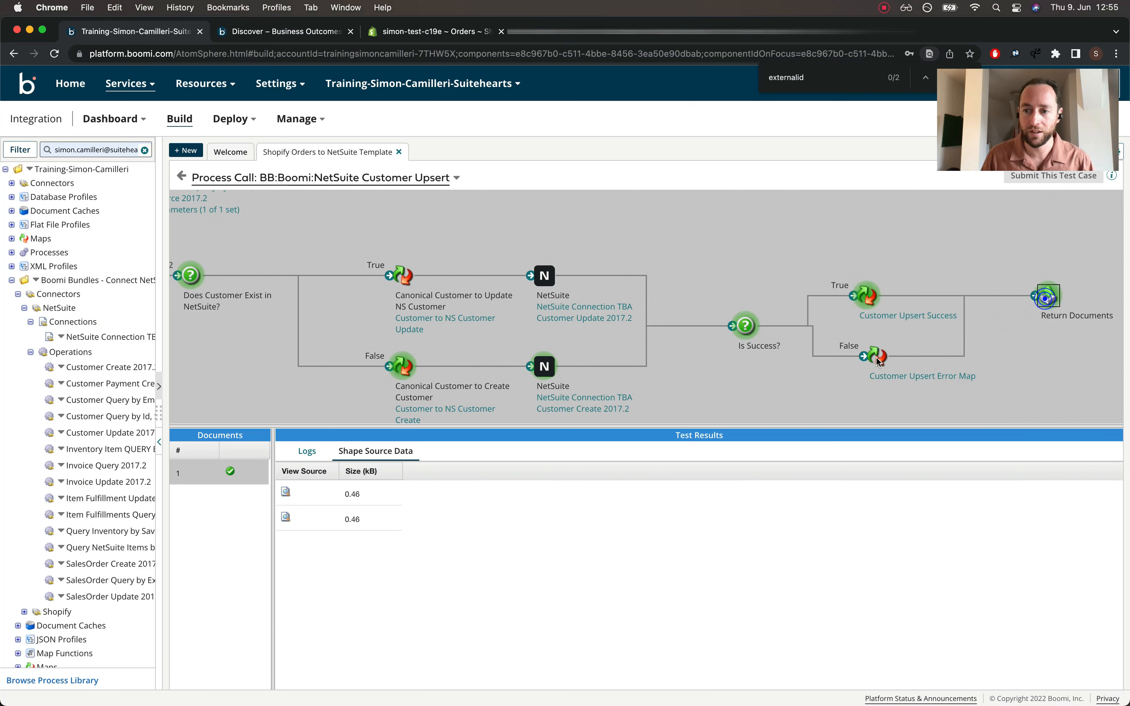
pyautogui.click(286, 492)
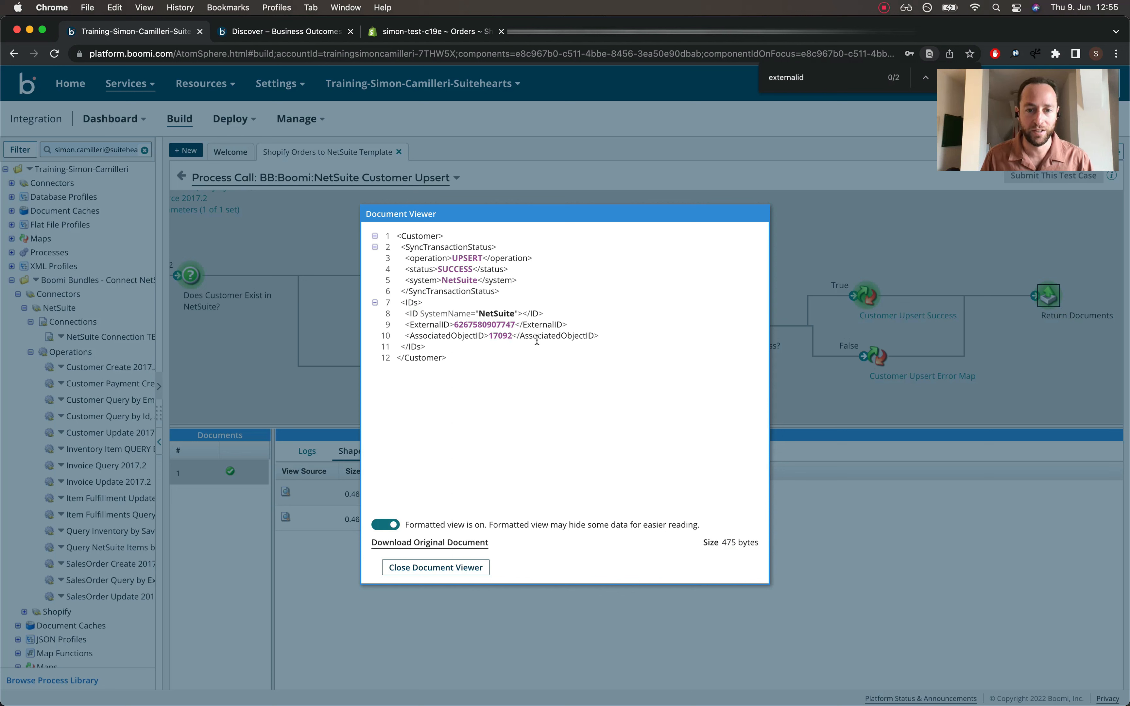
pyautogui.moveTo(453, 359)
pyautogui.mouseDown()
pyautogui.moveTo(447, 340)
pyautogui.moveTo(448, 361)
pyautogui.mouseUp()
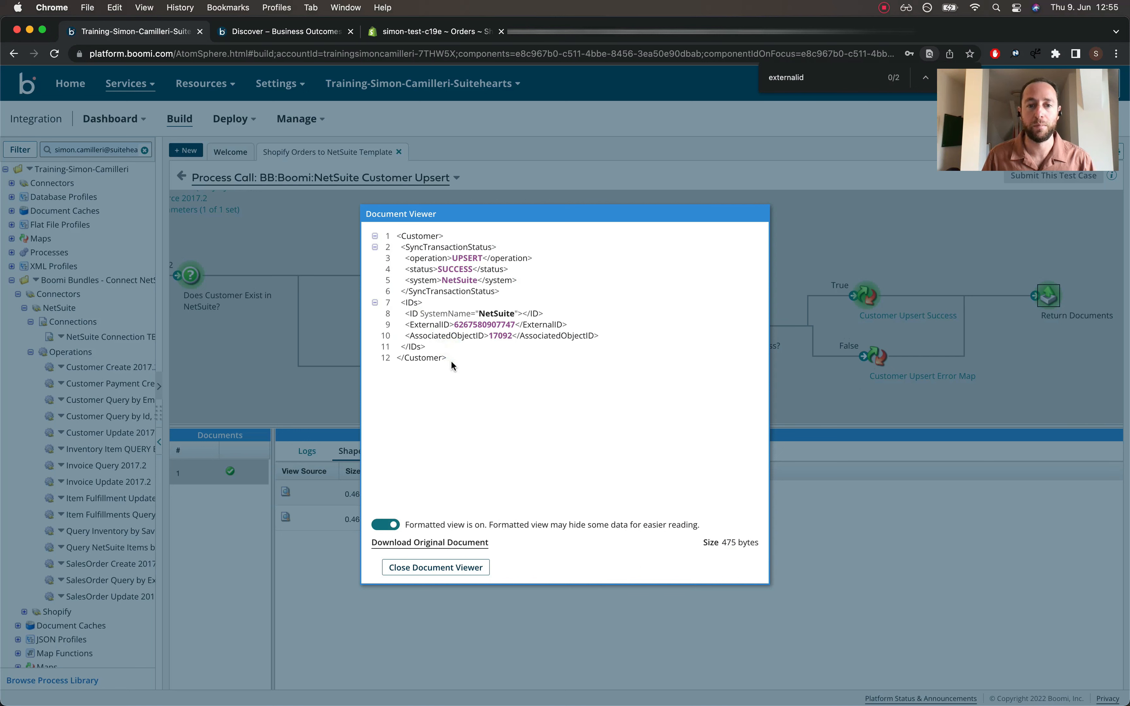
# Close the customer result document, return to the parent process, and open the first document's run of the NetSuite SalesOrder Upsert subprocess
pyautogui.click(416, 568)
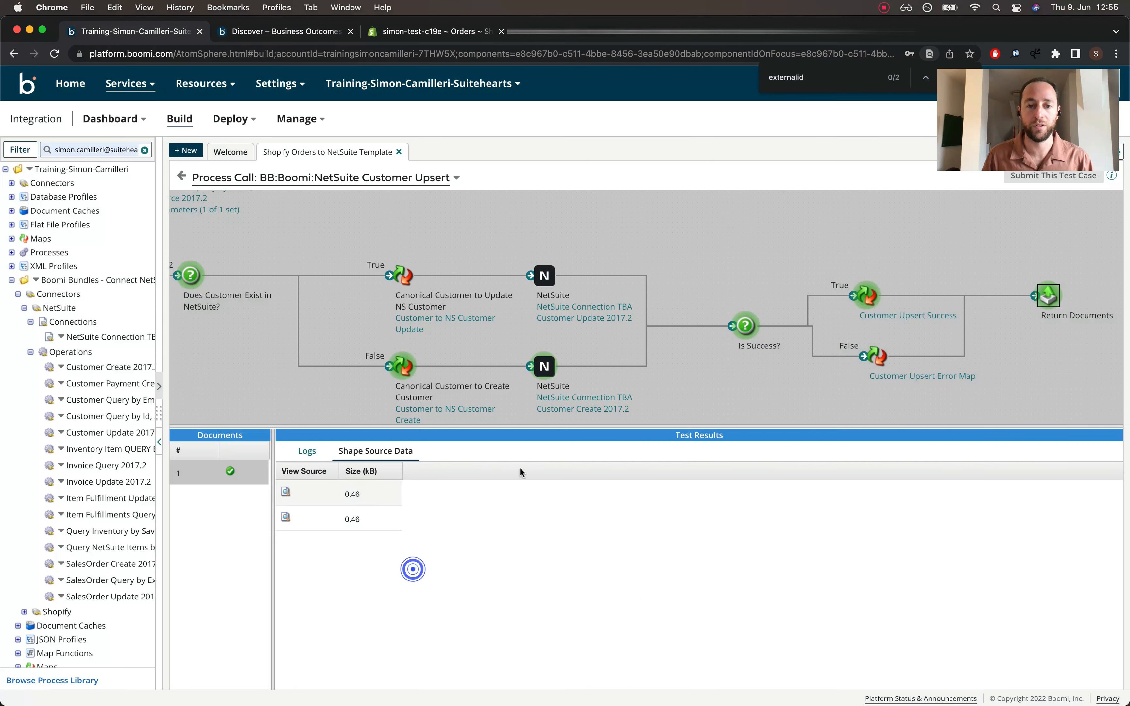
pyautogui.click(181, 176)
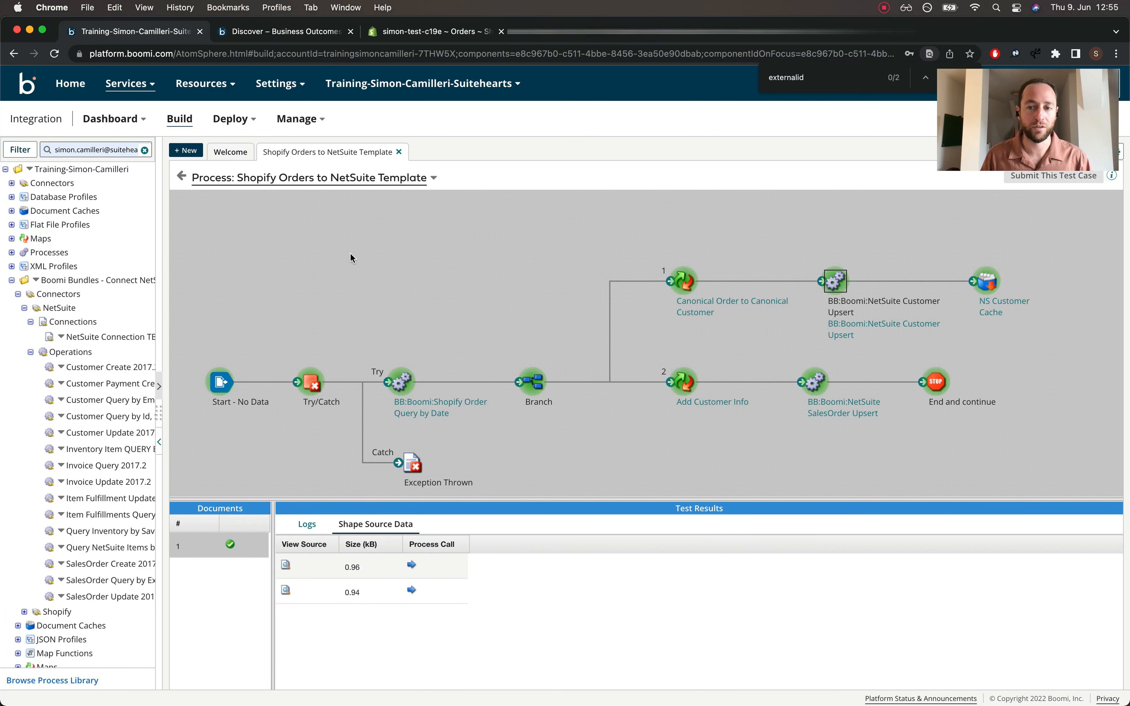
pyautogui.click(815, 385)
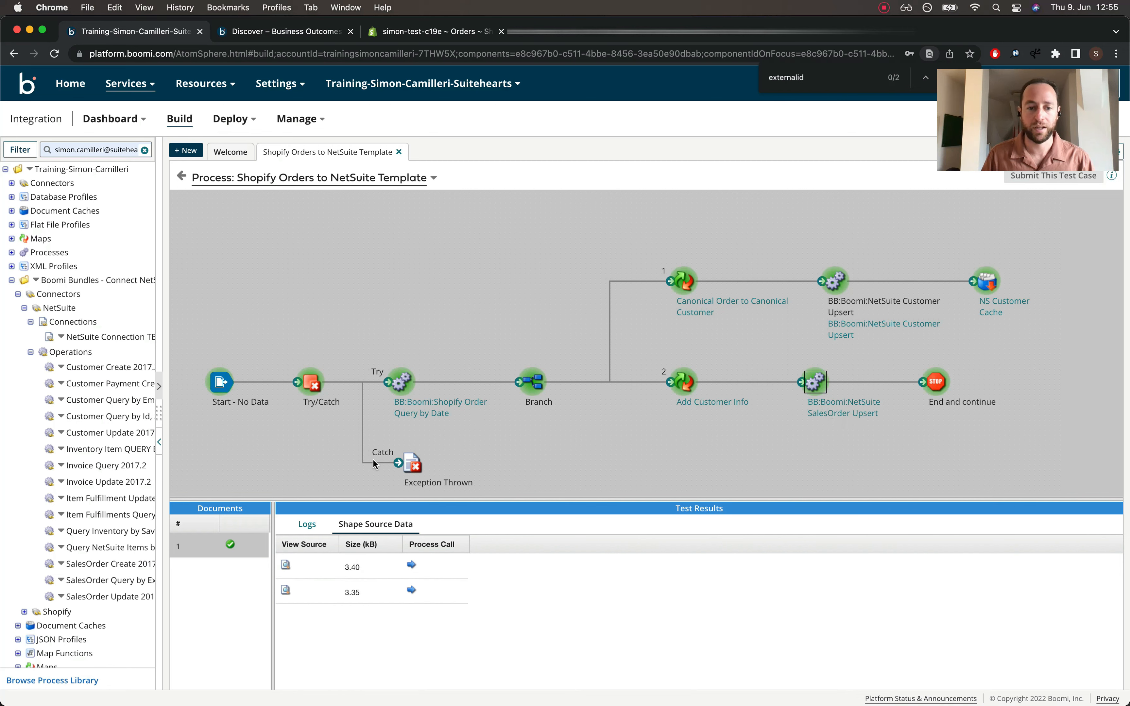
pyautogui.click(412, 565)
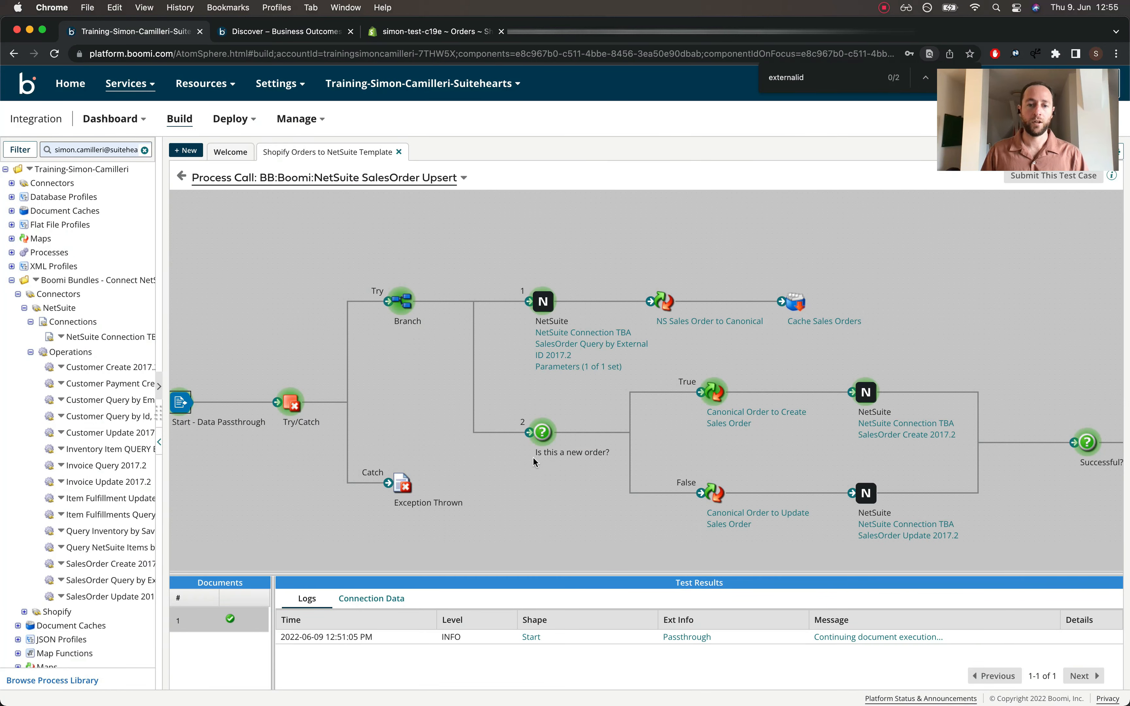
# Inspect the first source document of the Successful? decision shape in the sales order upsert subprocess
pyautogui.moveTo(755, 429); pyautogui.dragTo(658, 435)
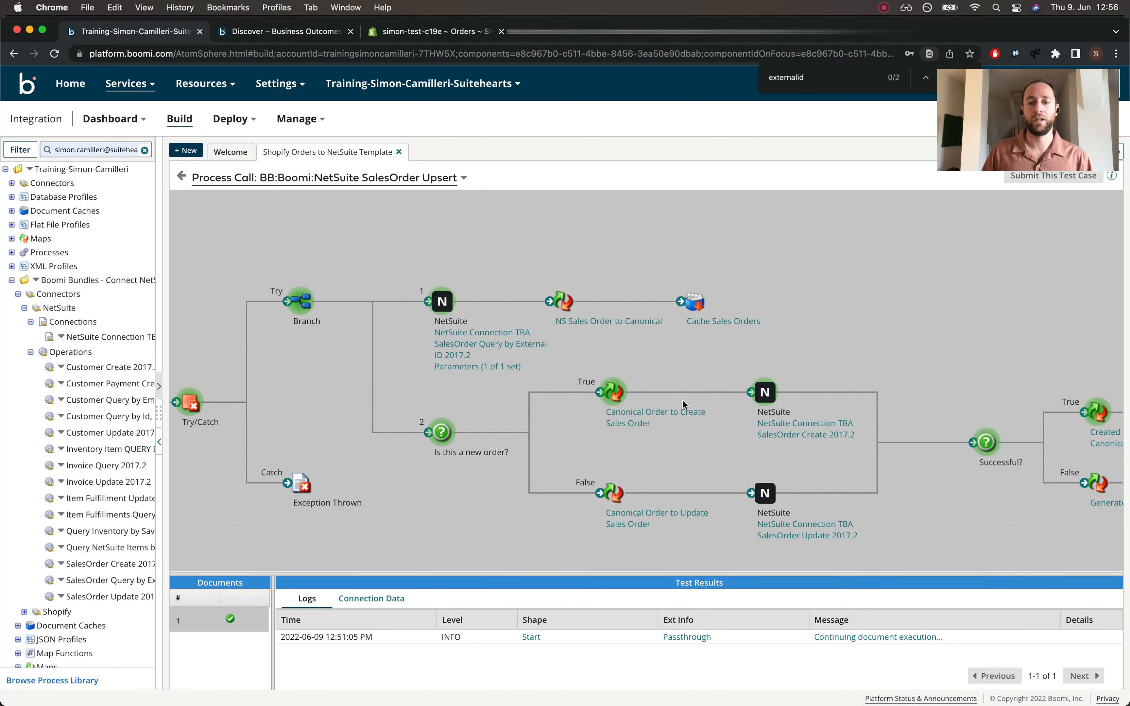
pyautogui.click(987, 448)
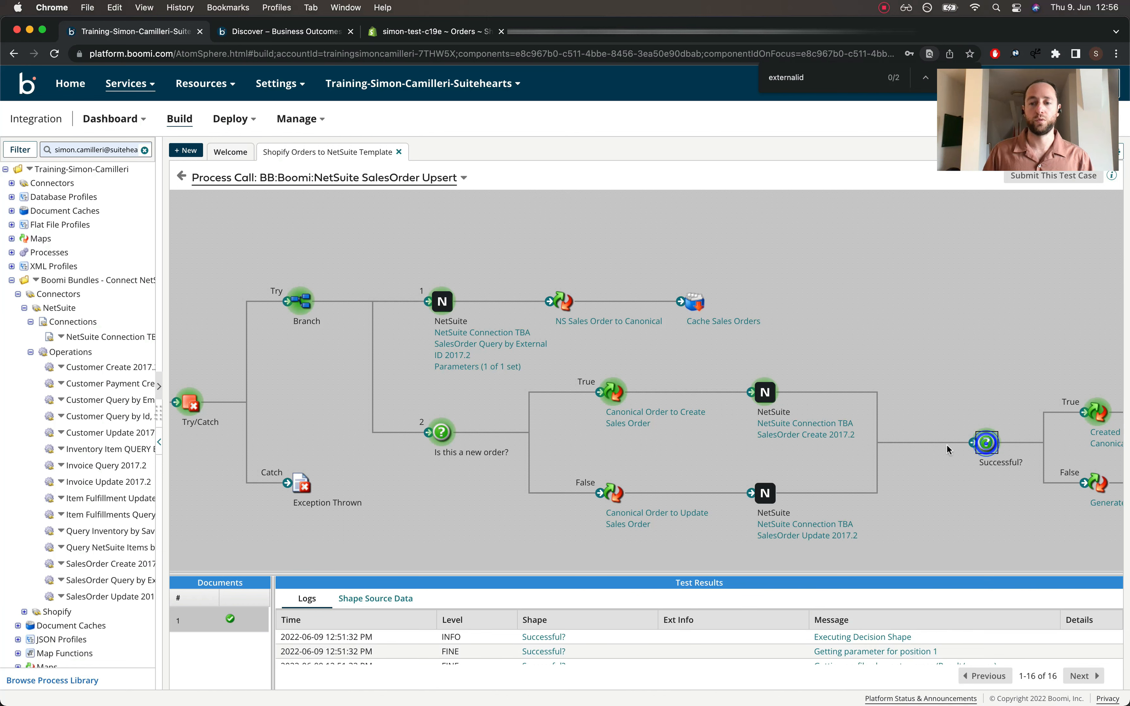
pyautogui.moveTo(591, 579); pyautogui.dragTo(591, 460)
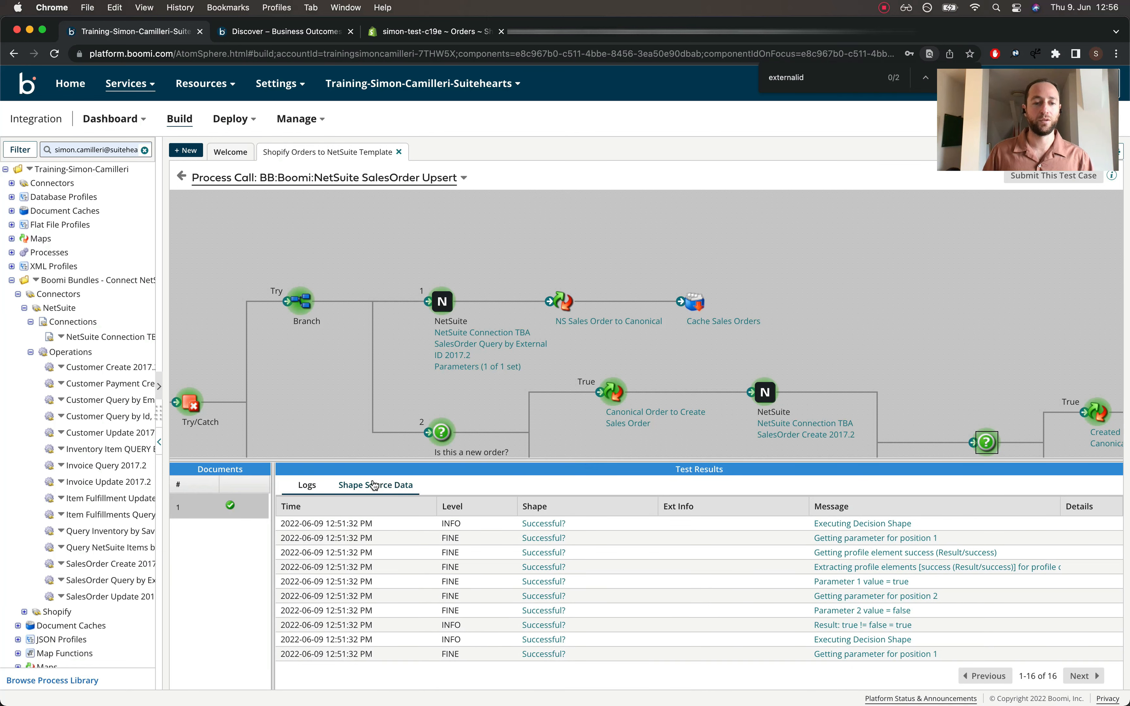
pyautogui.click(376, 485)
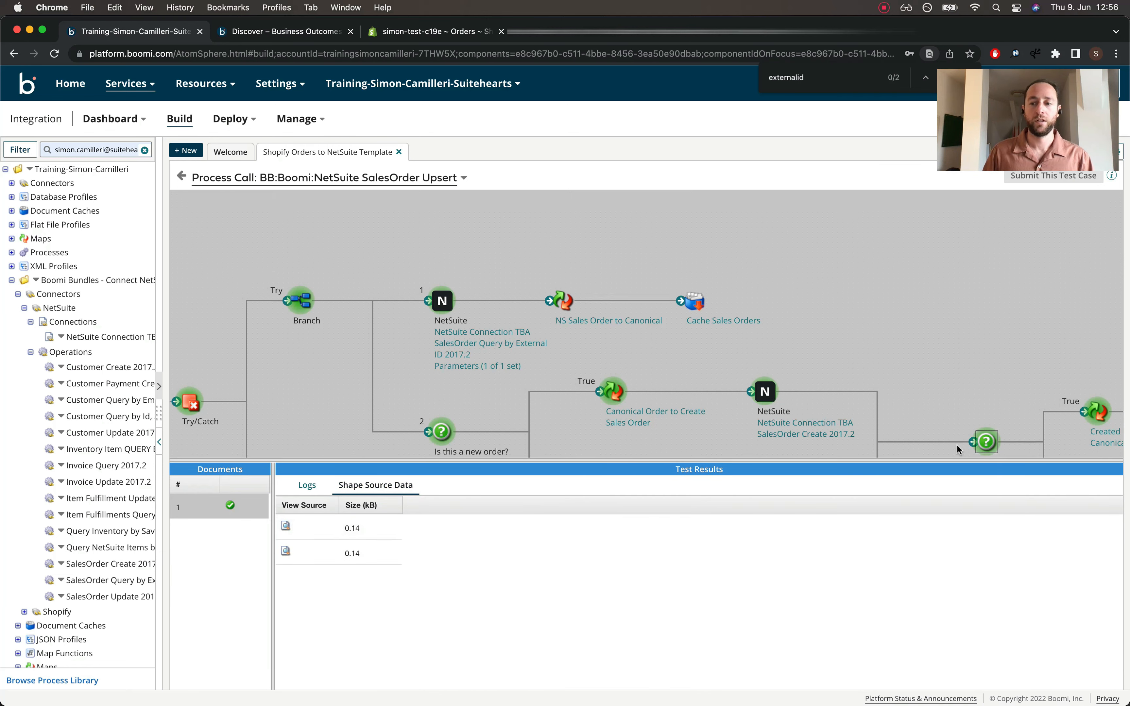
pyautogui.click(286, 528)
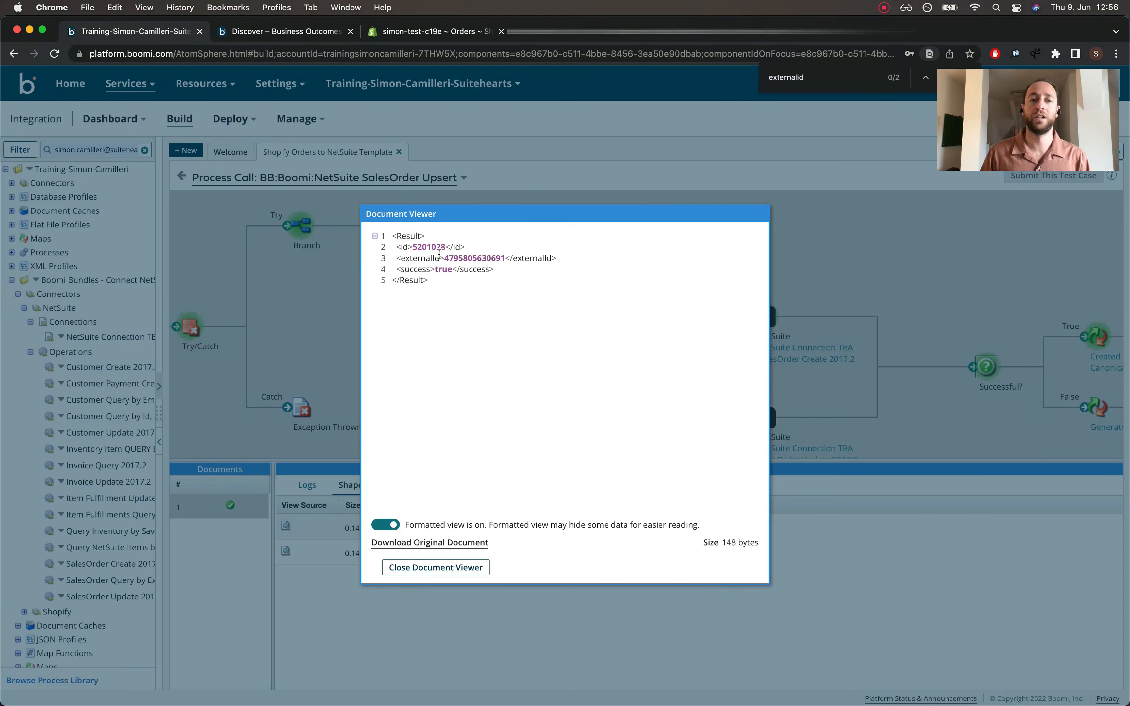
# Copy the result's externalId and check it against the order ID in the URL of the matching 190 euro Shopify order
pyautogui.moveTo(505, 258); pyautogui.dragTo(445, 255)
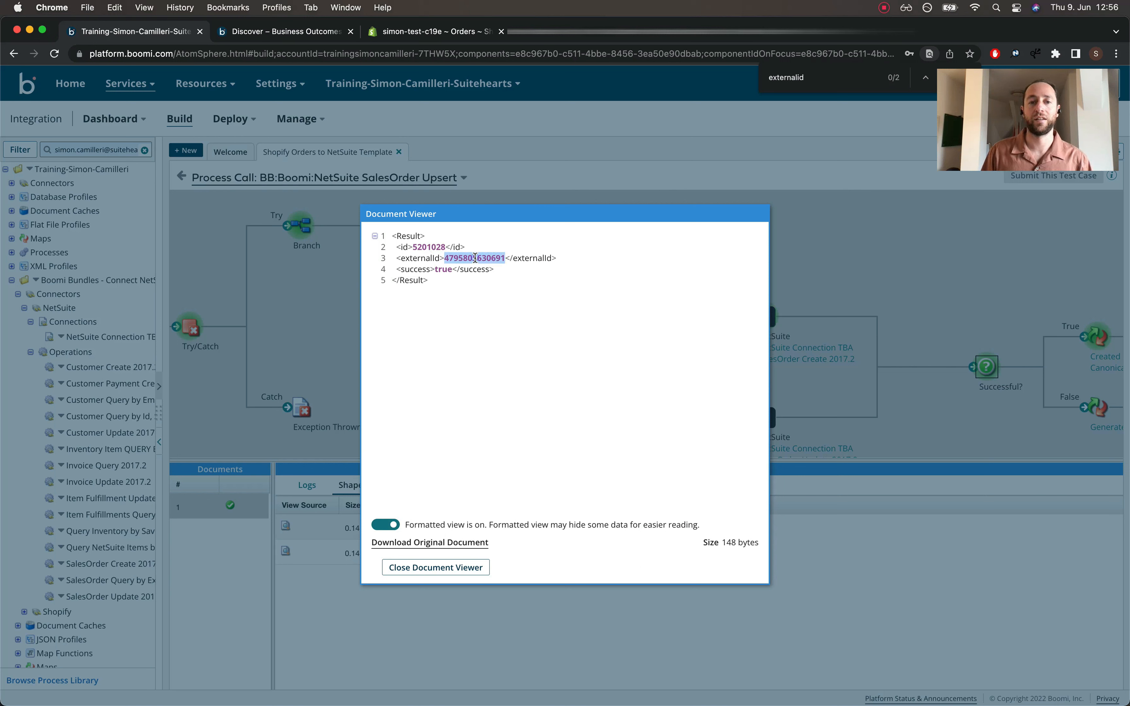
pyautogui.click(405, 32)
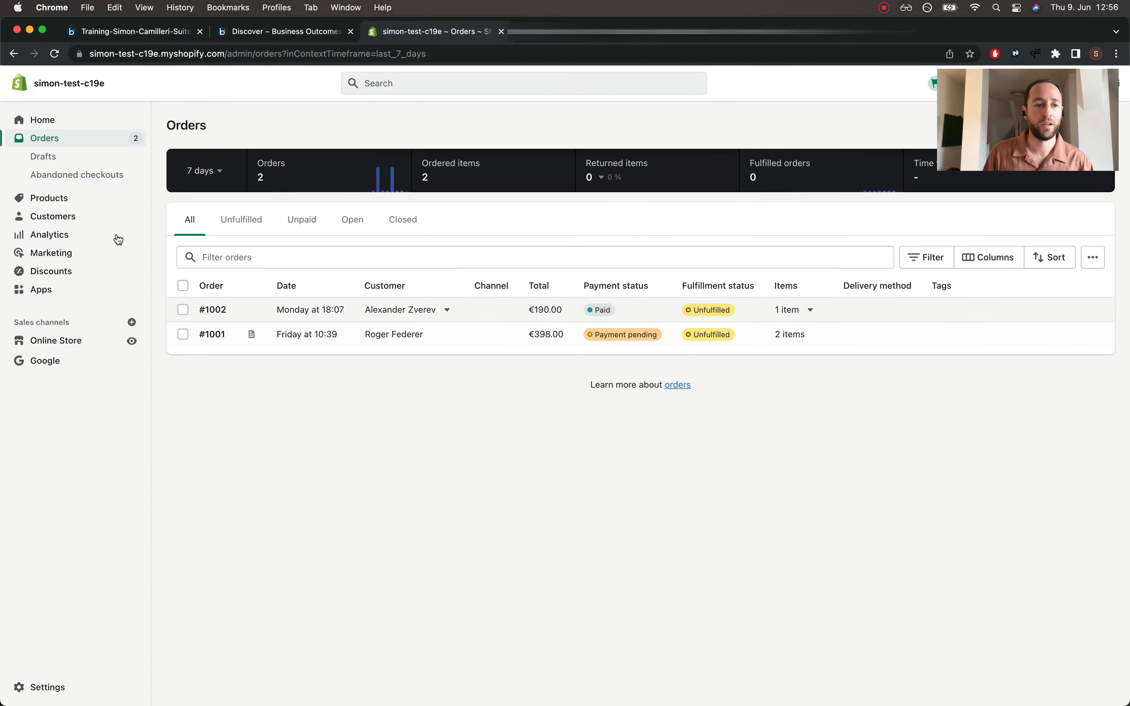
pyautogui.click(307, 310)
pyautogui.click(339, 47)
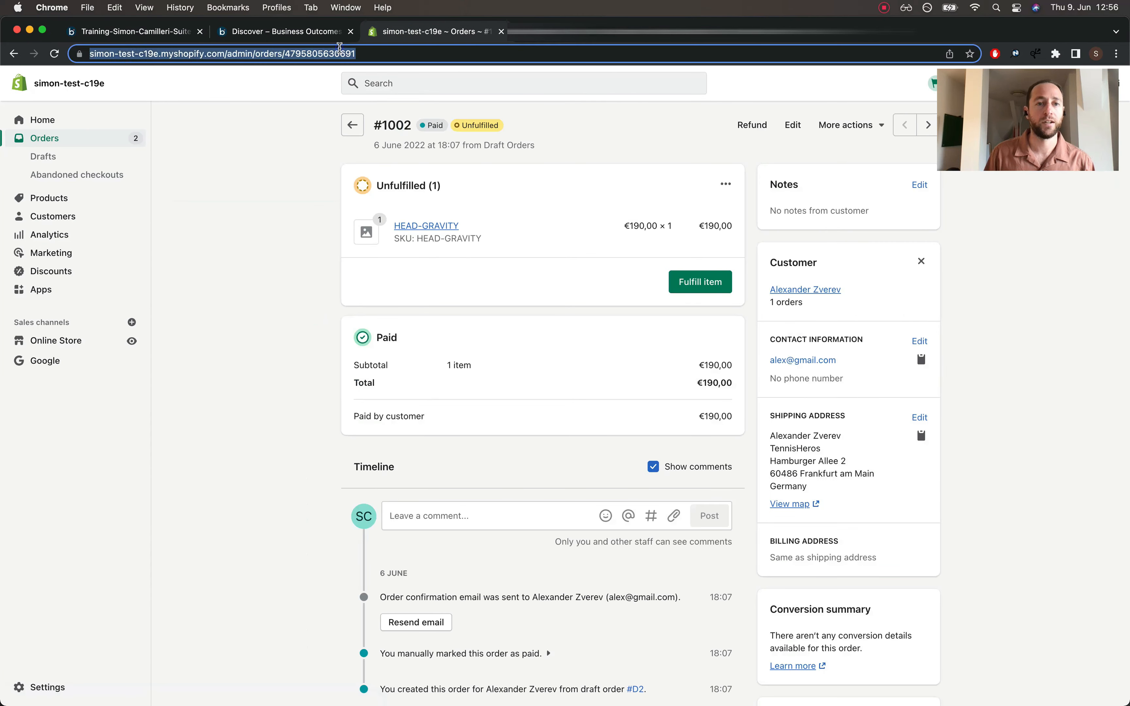
pyautogui.press('super+v')
pyautogui.press('Return')
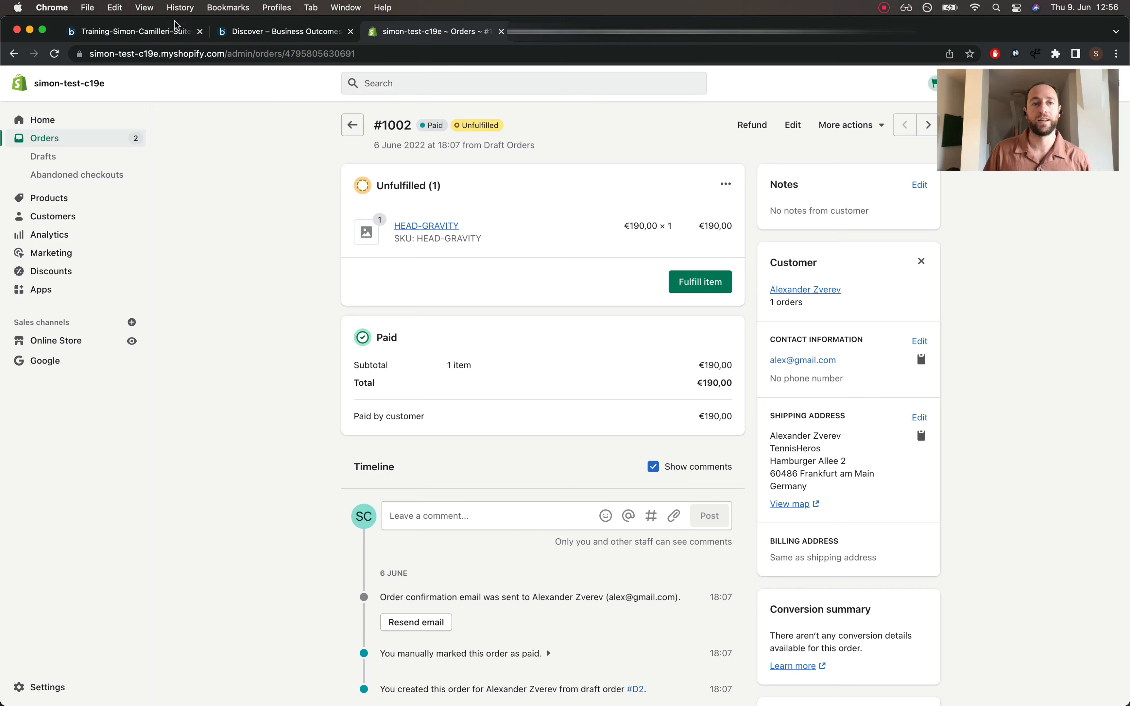
# Back in Boomi, reopen the first source document of the Successful? shape and copy the NetSuite internal id from it
pyautogui.click(132, 31)
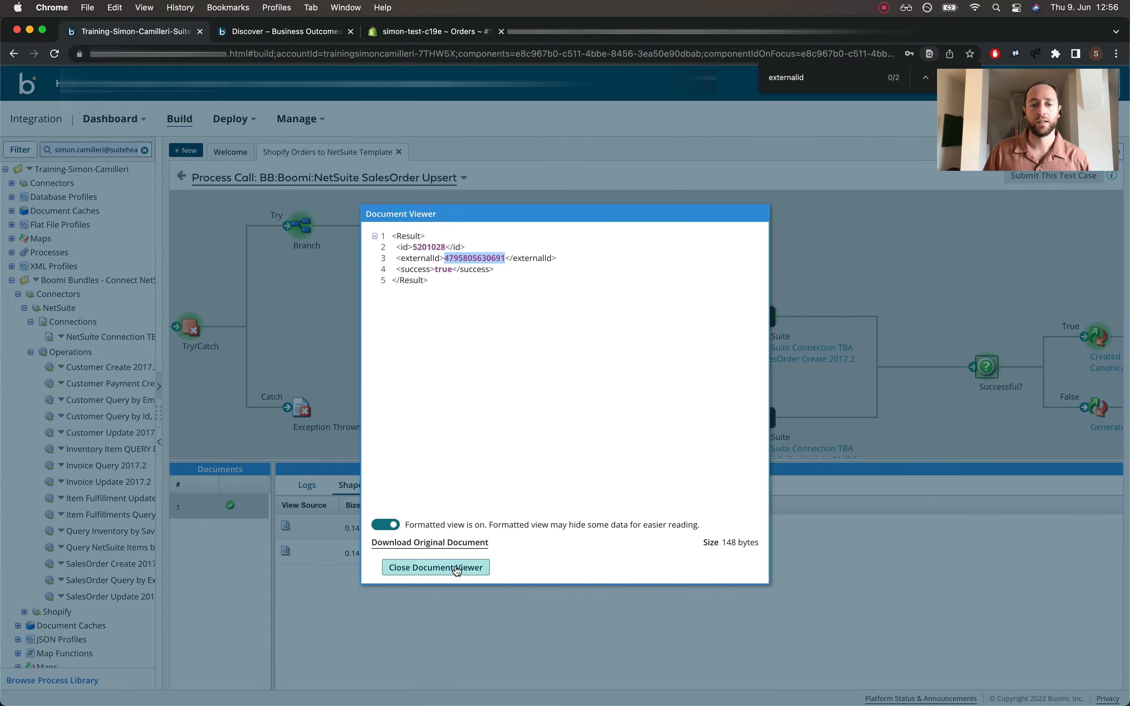
pyautogui.click(455, 566)
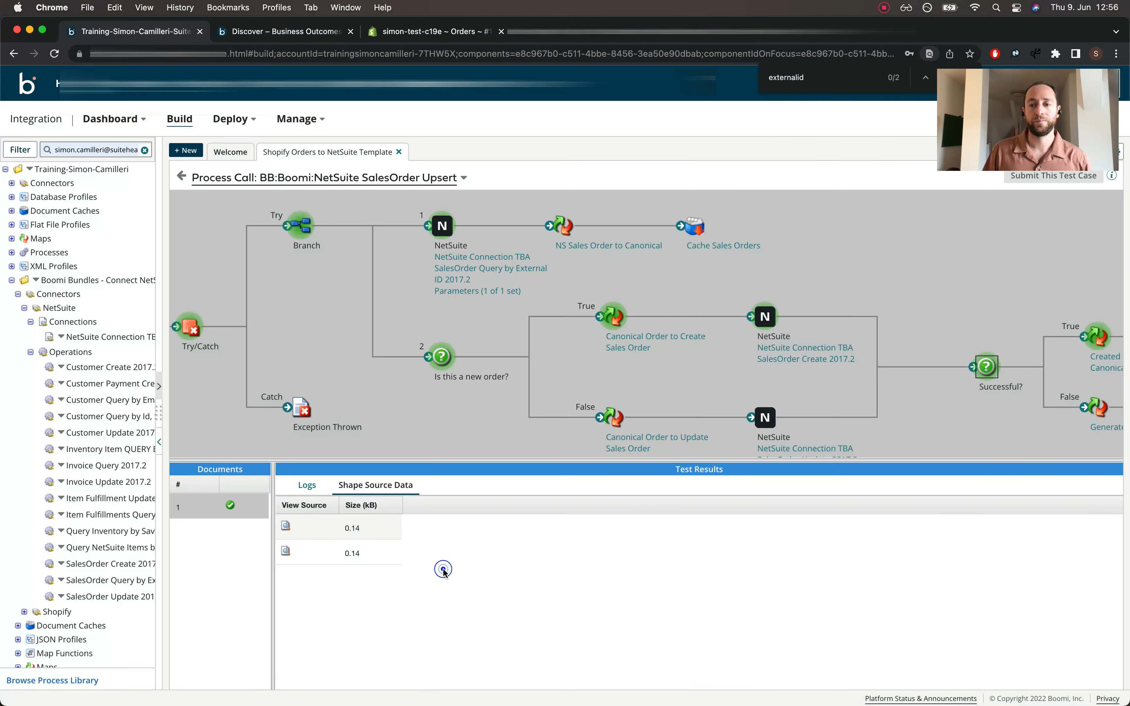
pyautogui.click(610, 42)
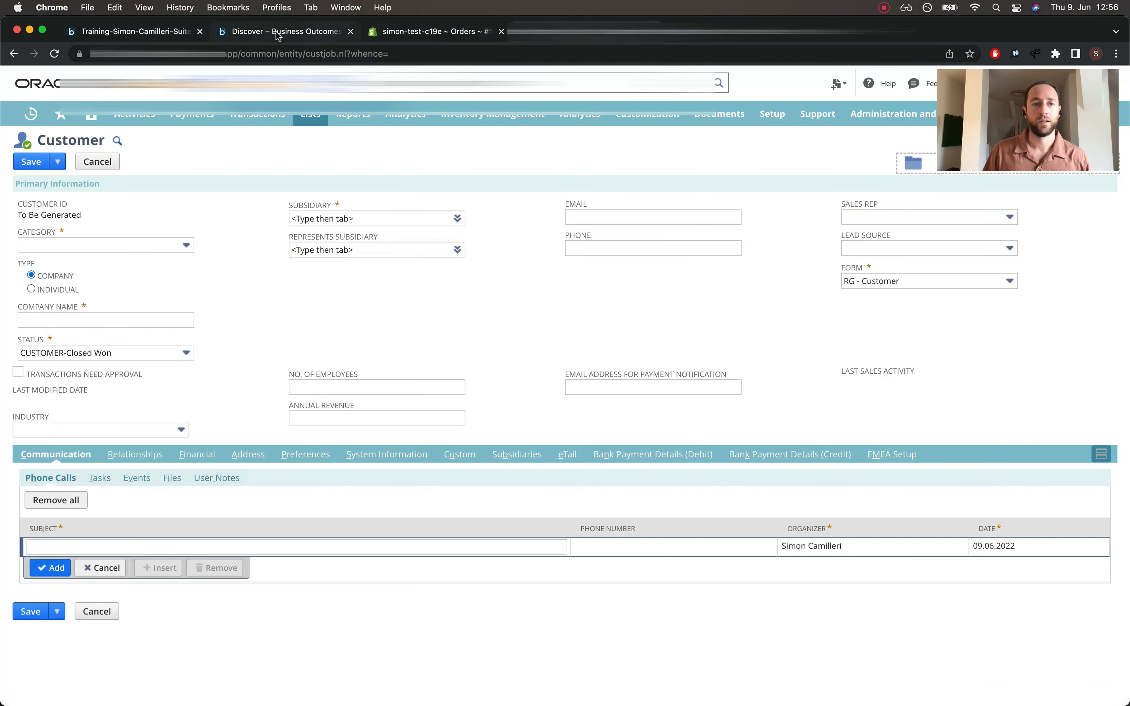
pyautogui.click(138, 38)
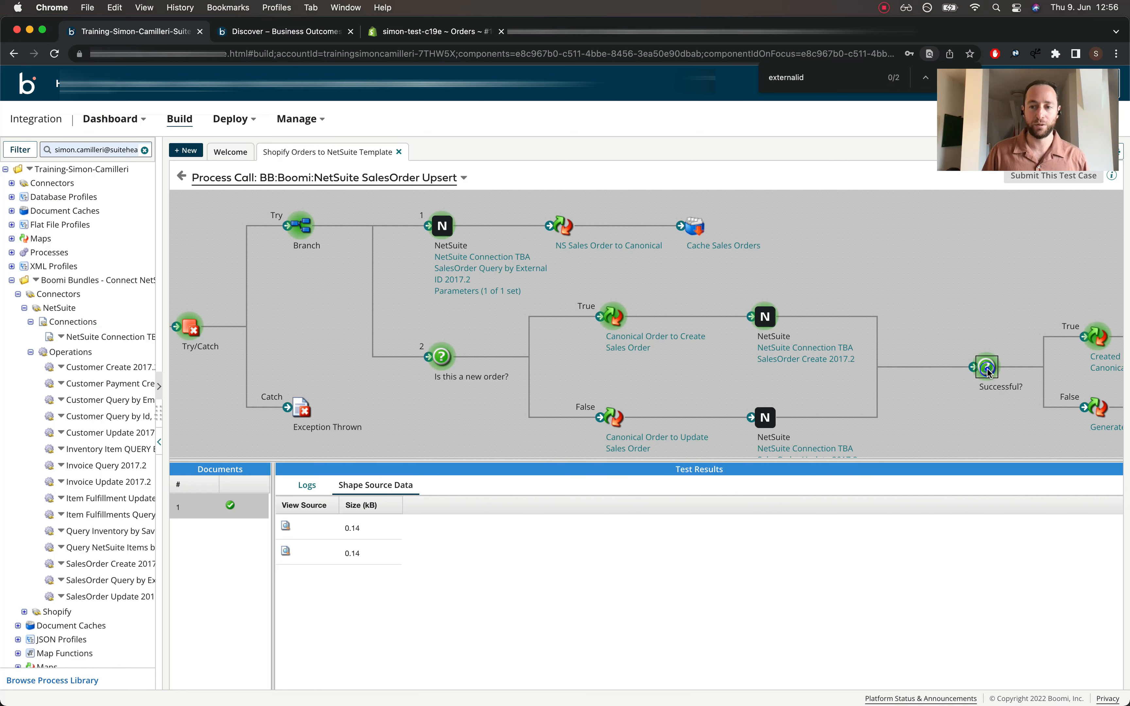
pyautogui.click(286, 526)
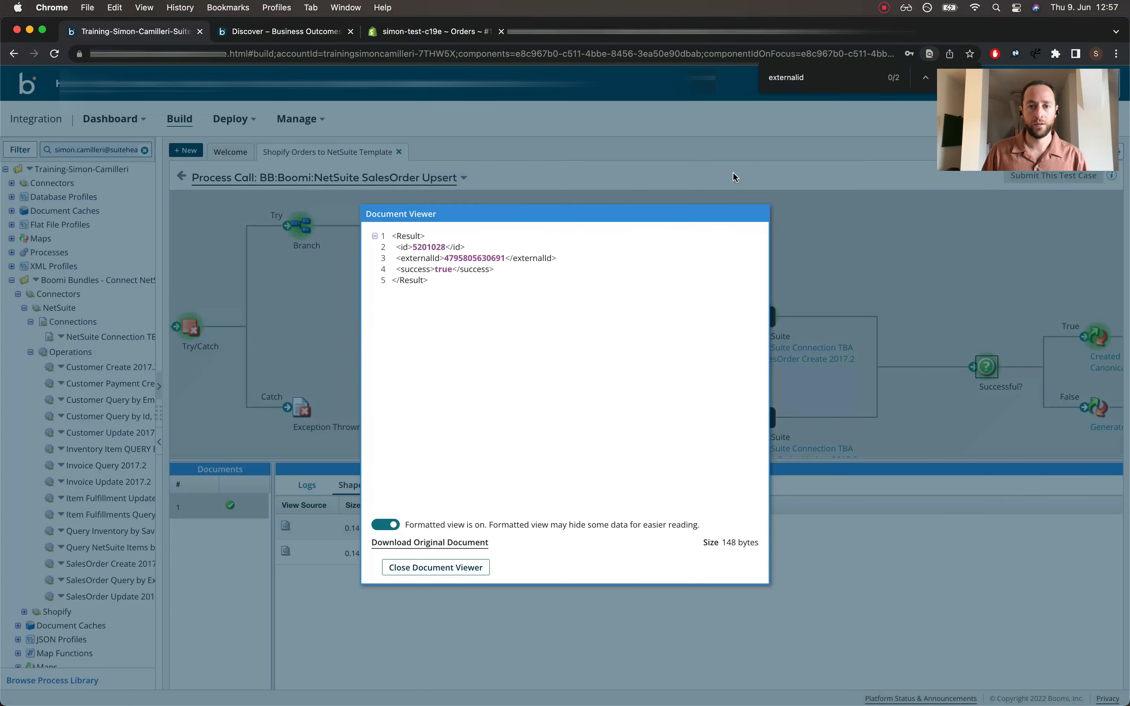
pyautogui.doubleClick(429, 247)
pyautogui.press('super+c')
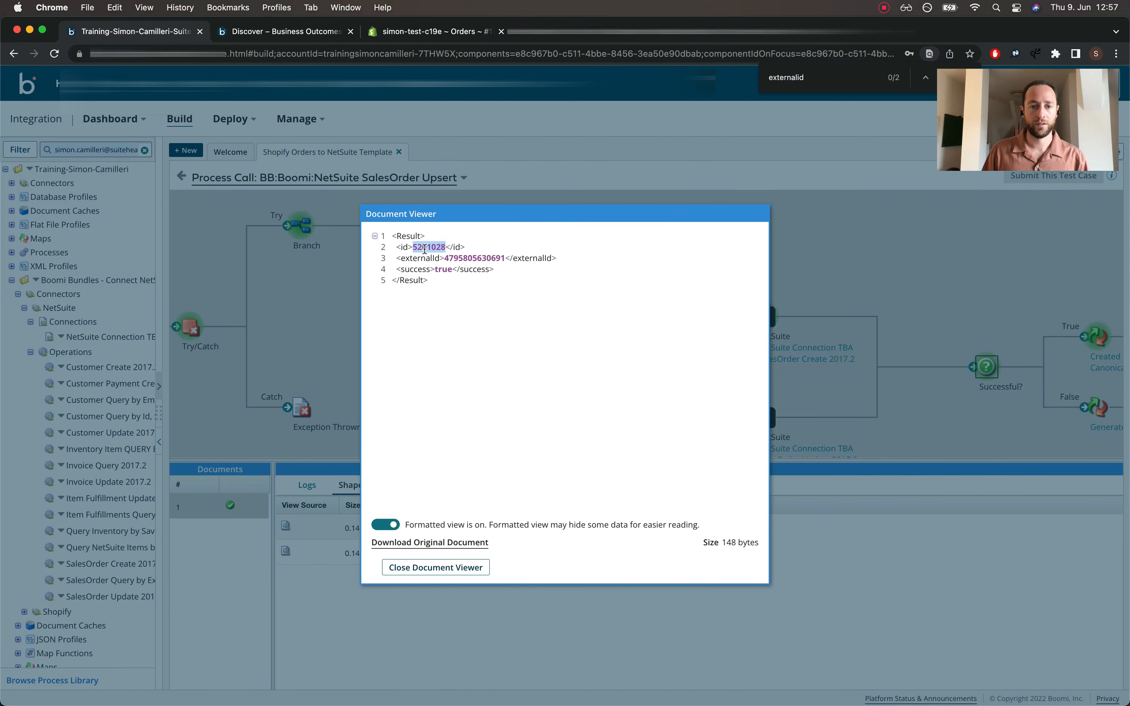
pyautogui.click(417, 570)
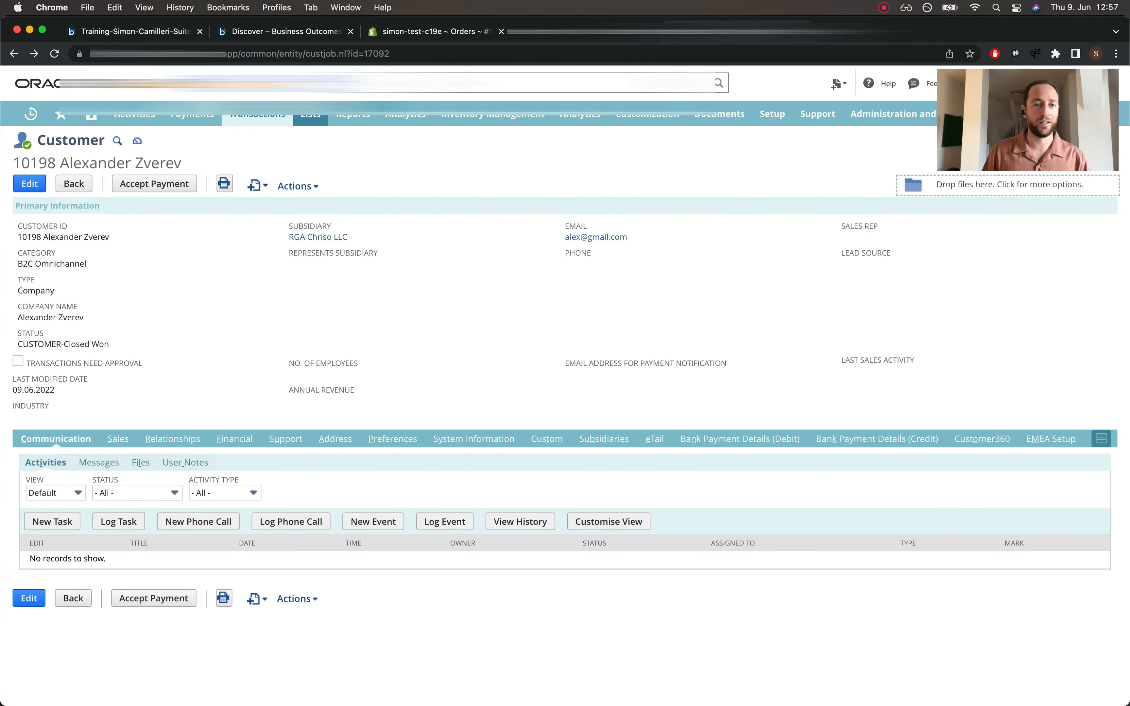
# In NetSuite, open a sales order from the Sales Orders list and replace its URL id with the copied internal id
pyautogui.moveTo(257, 114)
pyautogui.moveTo(254, 280)
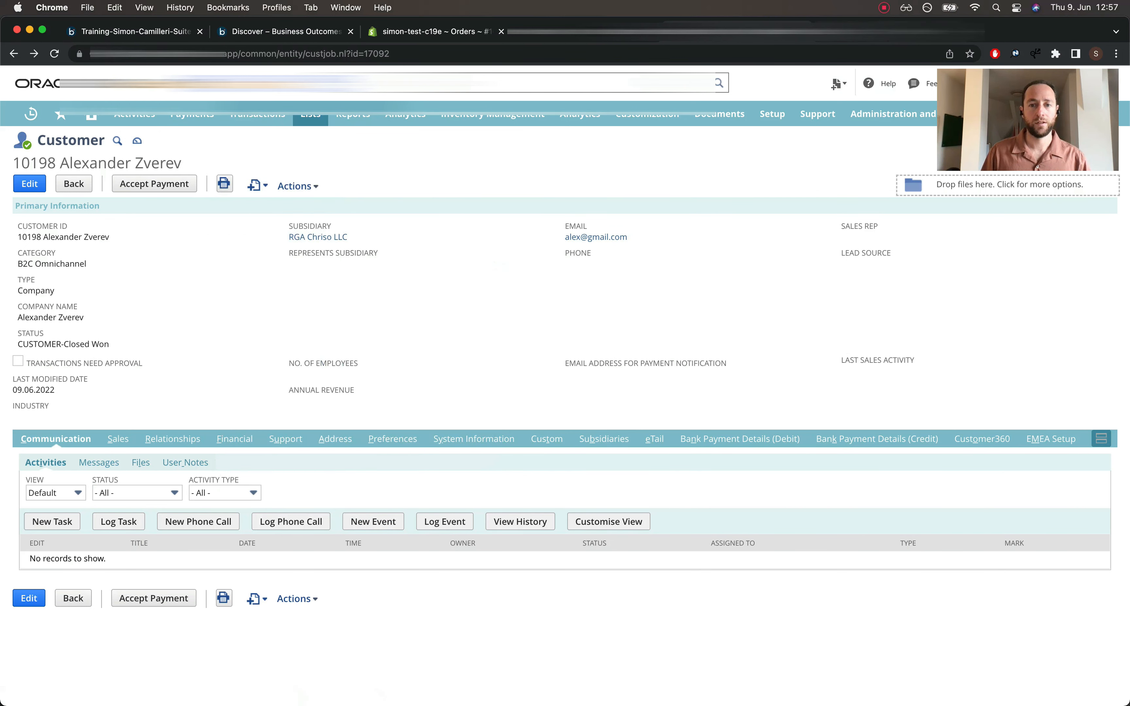
pyautogui.click(881, 34)
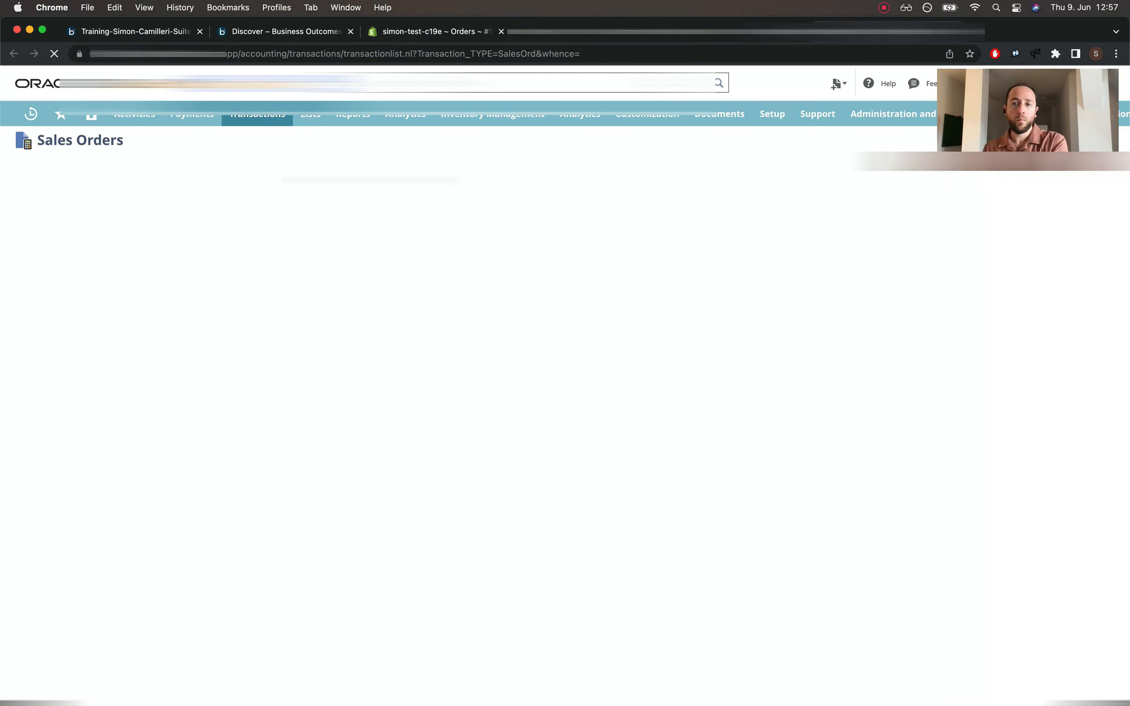
pyautogui.click(47, 295)
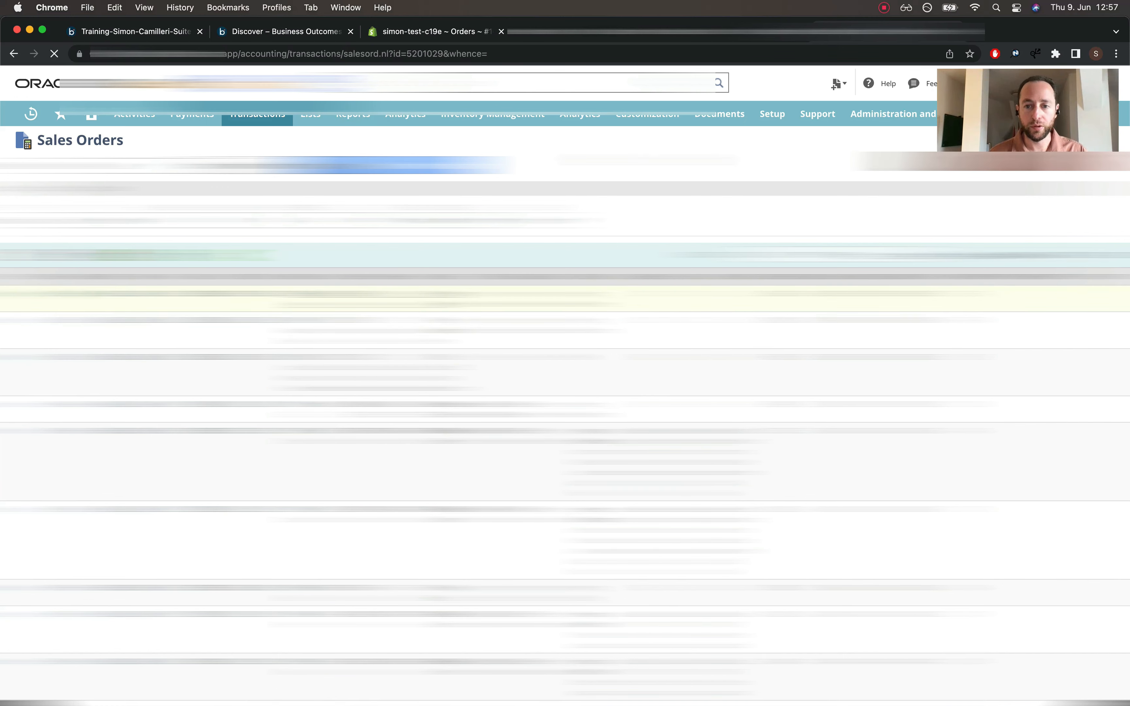
pyautogui.doubleClick(420, 56)
pyautogui.press('super+v')
pyautogui.press('Return')
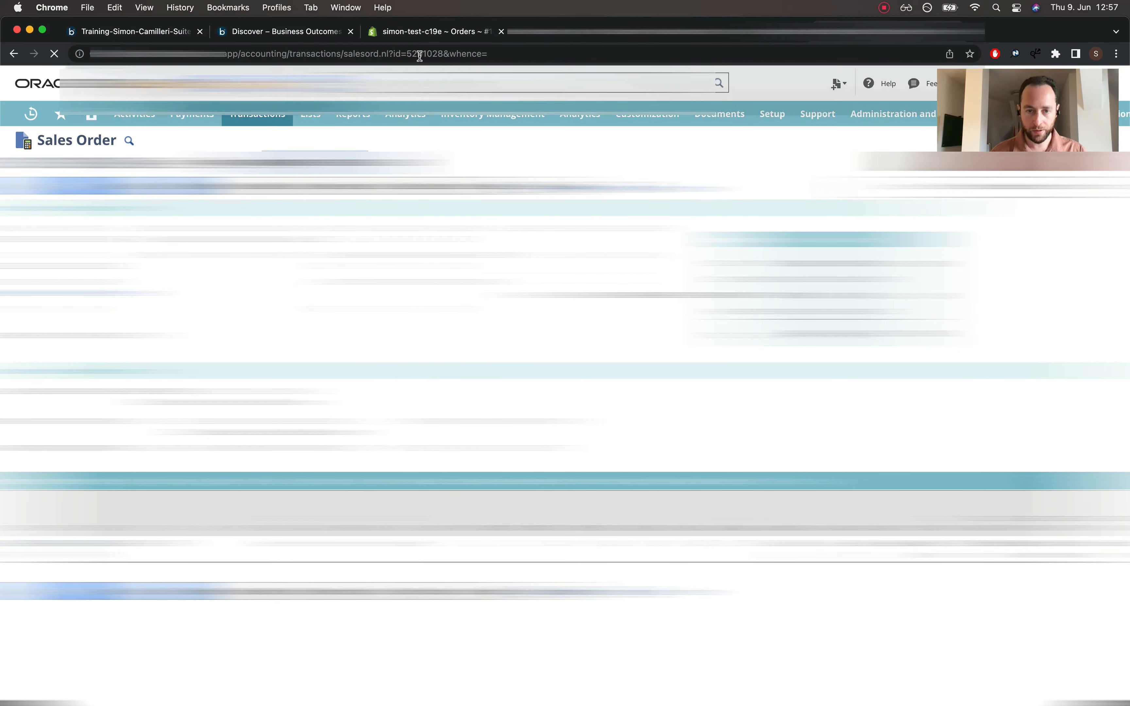
# Check the NetSuite sales order's customer, HEAD-GRAVITY item and line amount against the Shopify order
pyautogui.click(457, 40)
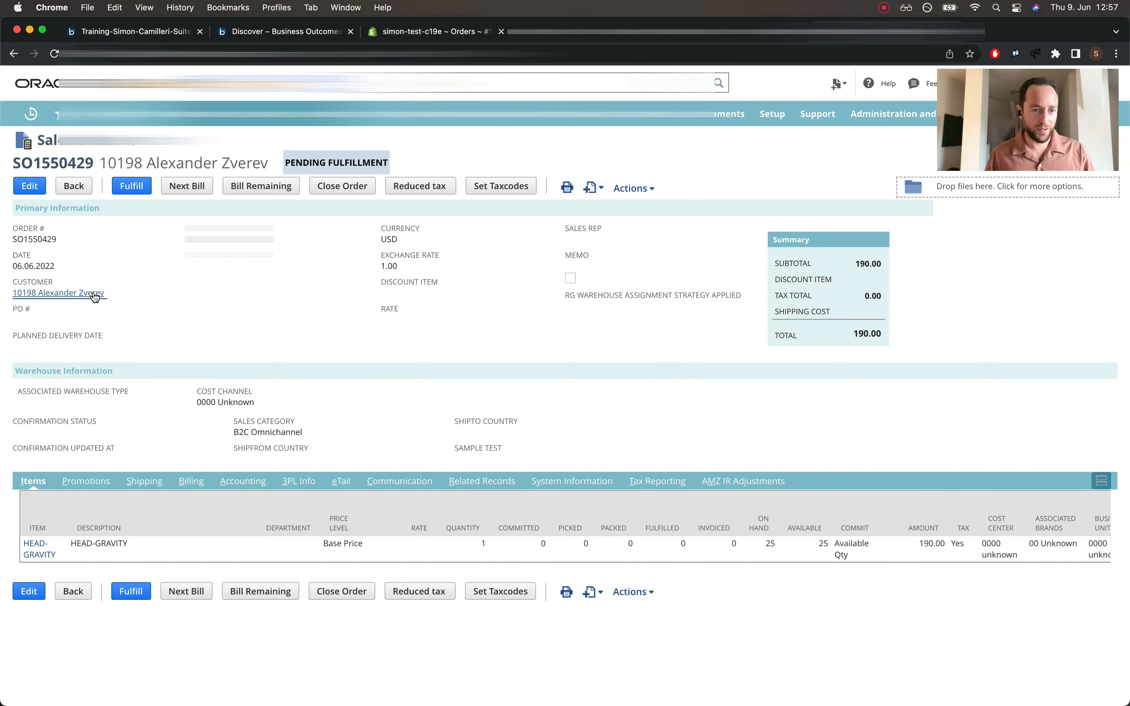
pyautogui.moveTo(138, 290); pyautogui.dragTo(17, 281)
pyautogui.click(381, 341)
pyautogui.moveTo(66, 560); pyautogui.dragTo(27, 546)
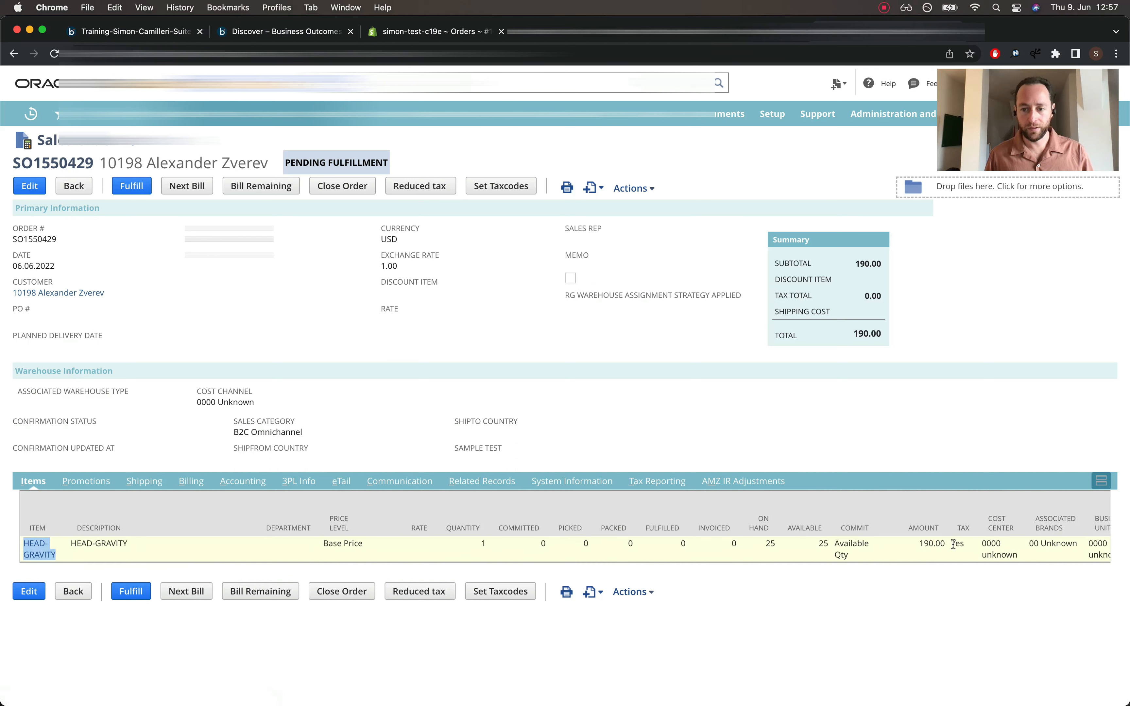
pyautogui.moveTo(947, 545); pyautogui.dragTo(913, 544)
# Display the sales order record as XML by adding &xml=t to its URL
pyautogui.click(607, 54)
pyautogui.press('Right')
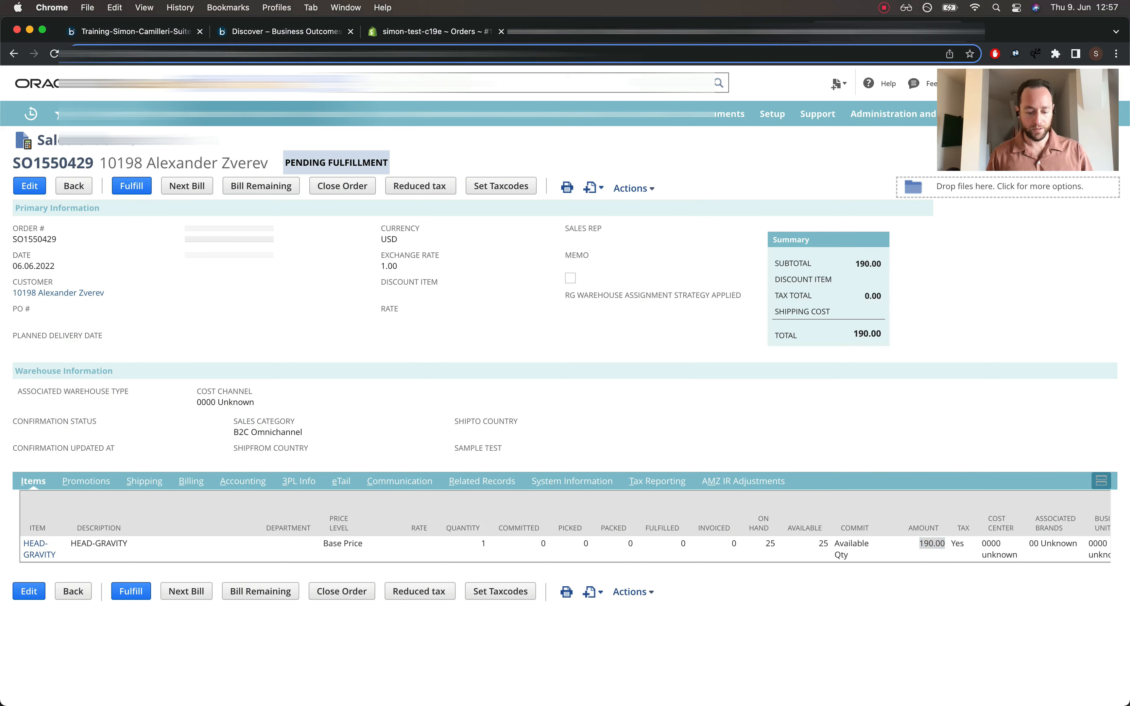
pyautogui.write('&')
pyautogui.press('Return')
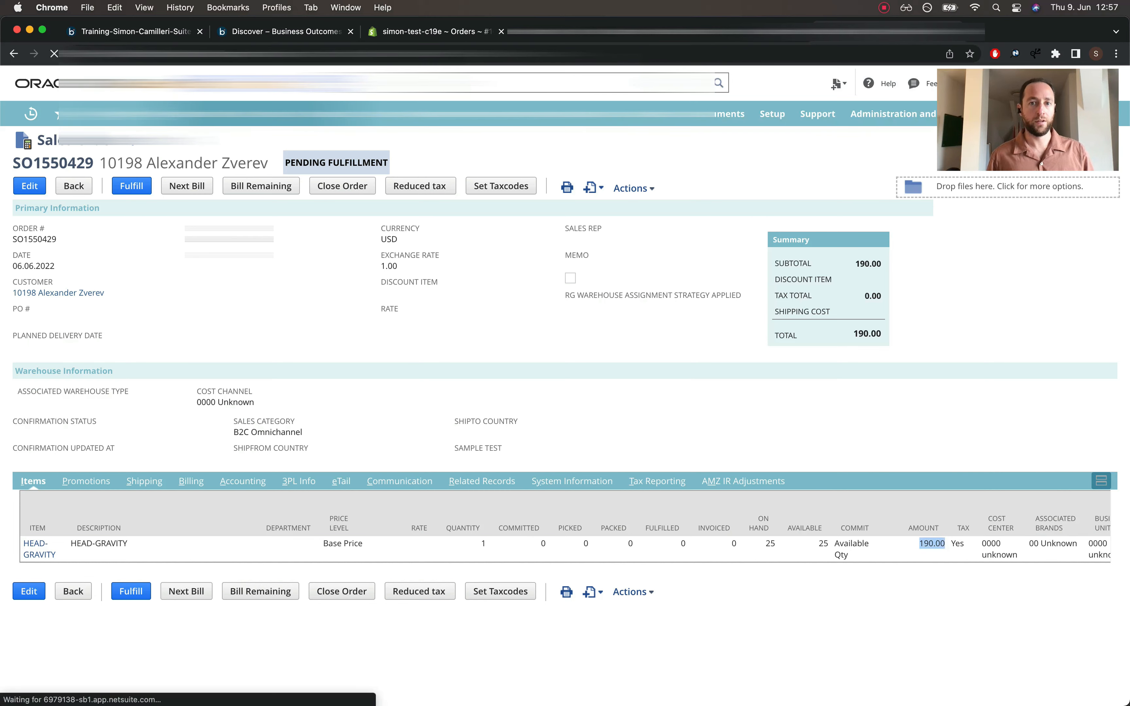
# Copy the order ID from the Shopify order's URL, search for it in the NetSuite XML, and return to the sales order page
pyautogui.click(404, 36)
pyautogui.click(350, 53)
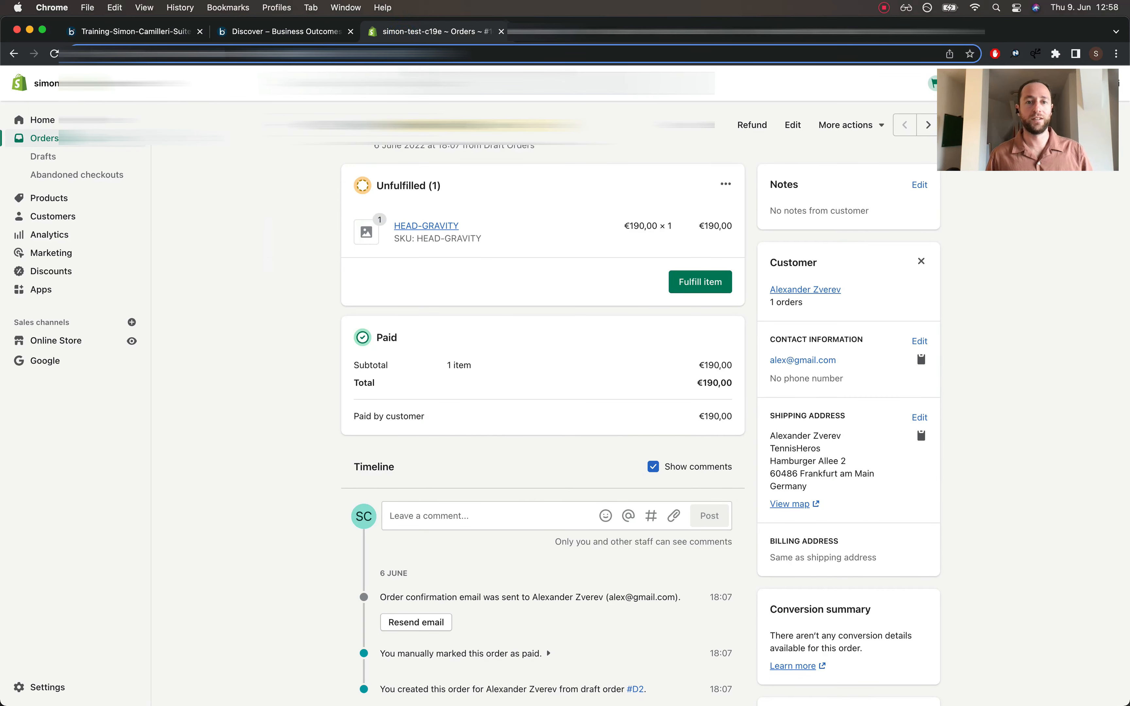
pyautogui.click(854, 35)
pyautogui.press('super+f')
pyautogui.press('super+v')
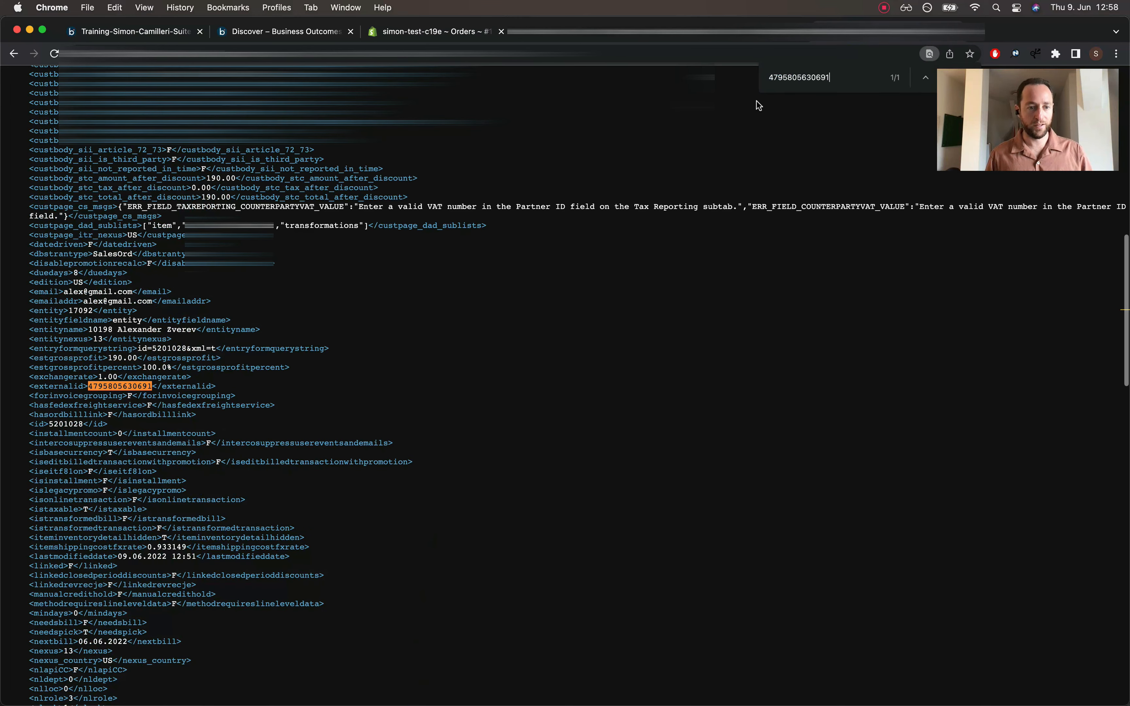
pyautogui.click(14, 53)
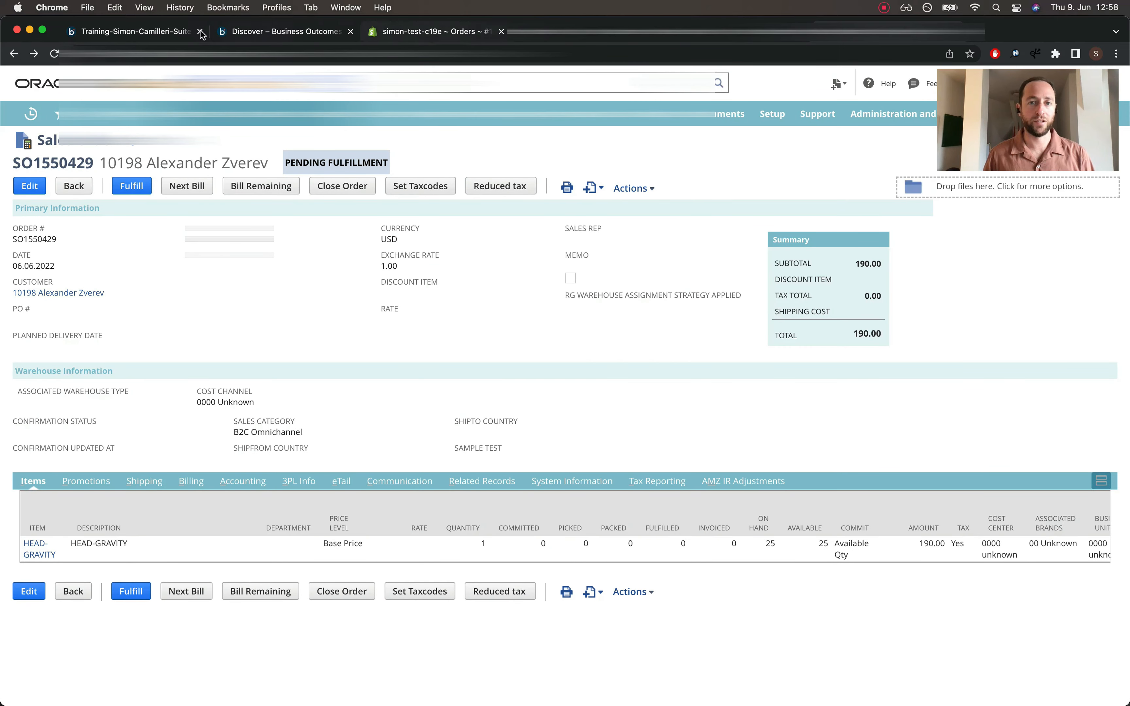
# Switch back to Boomi, return to the Shopify Orders to NetSuite Template process, and leave test mode for its editing canvas
pyautogui.click(149, 32)
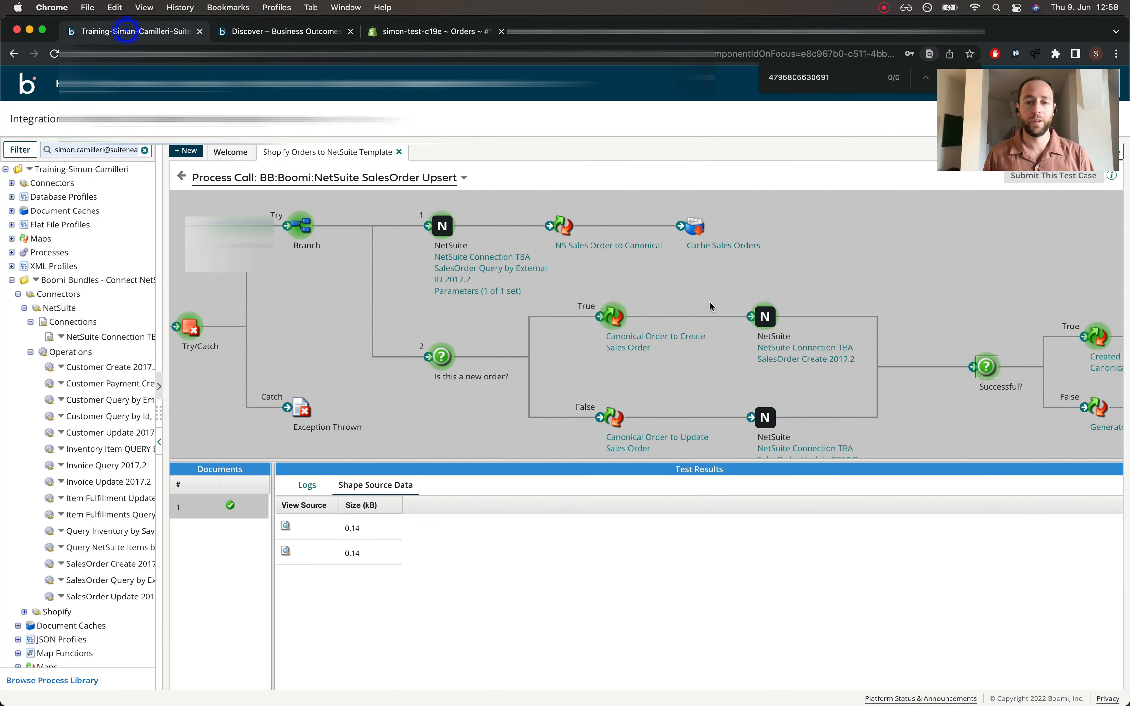
pyautogui.click(182, 176)
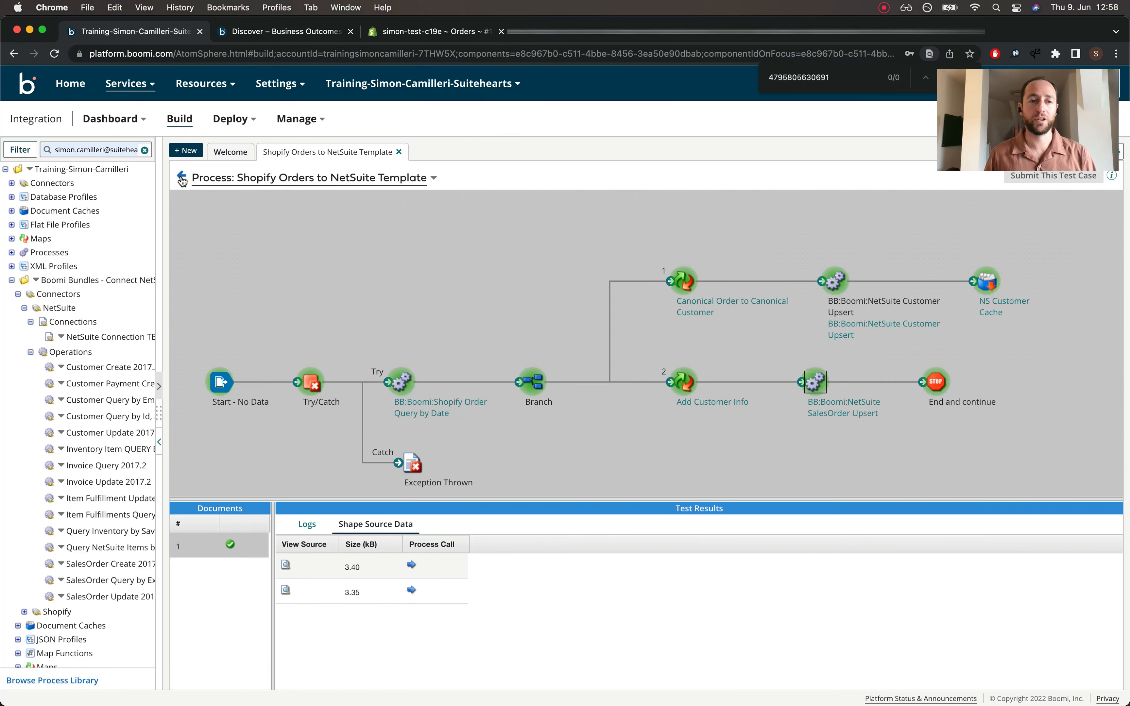
pyautogui.hscroll(5, 846, 406)
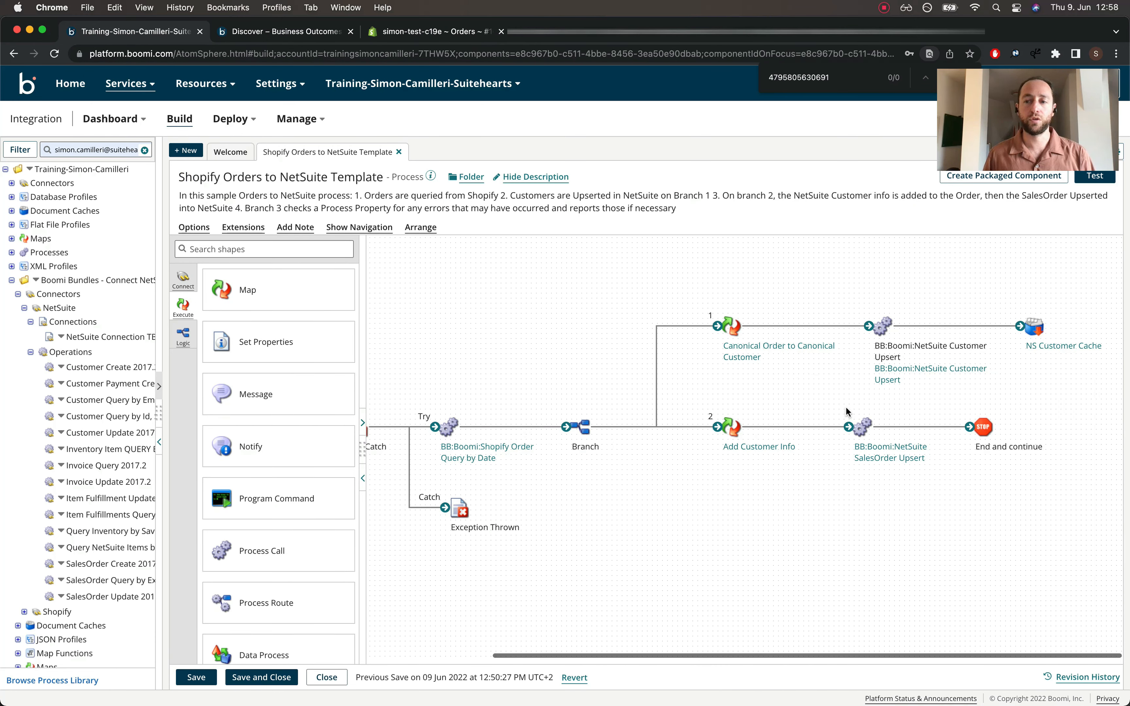
pyautogui.click(1093, 180)
pyautogui.click(377, 277)
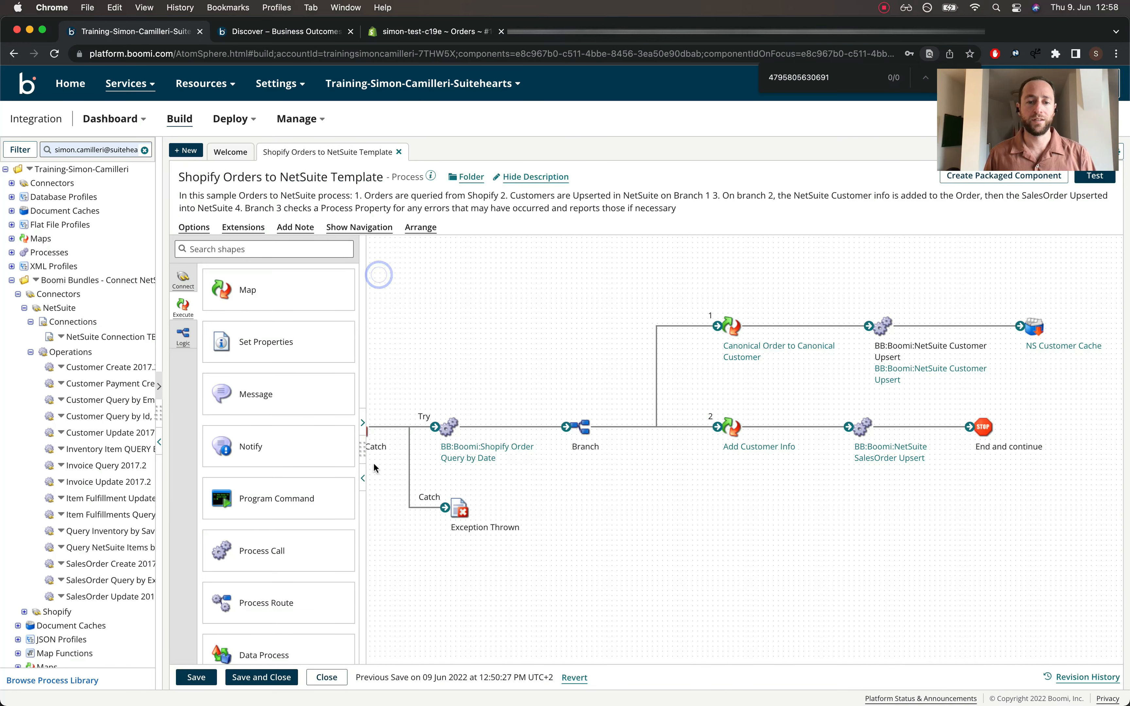
# Check the newest Shopify order, examine the older order's pending payment and timeline dates, and return to the Boomi process
pyautogui.hscroll(-5, 635, 557)
pyautogui.hscroll(2, 635, 556)
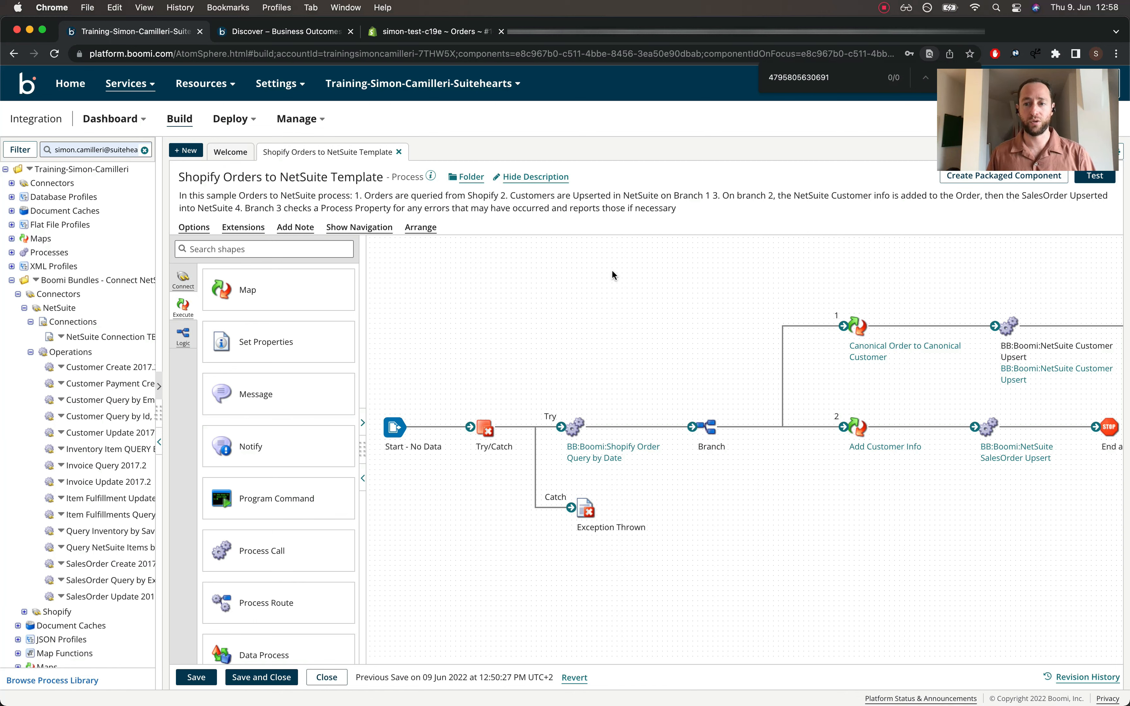
pyautogui.click(417, 32)
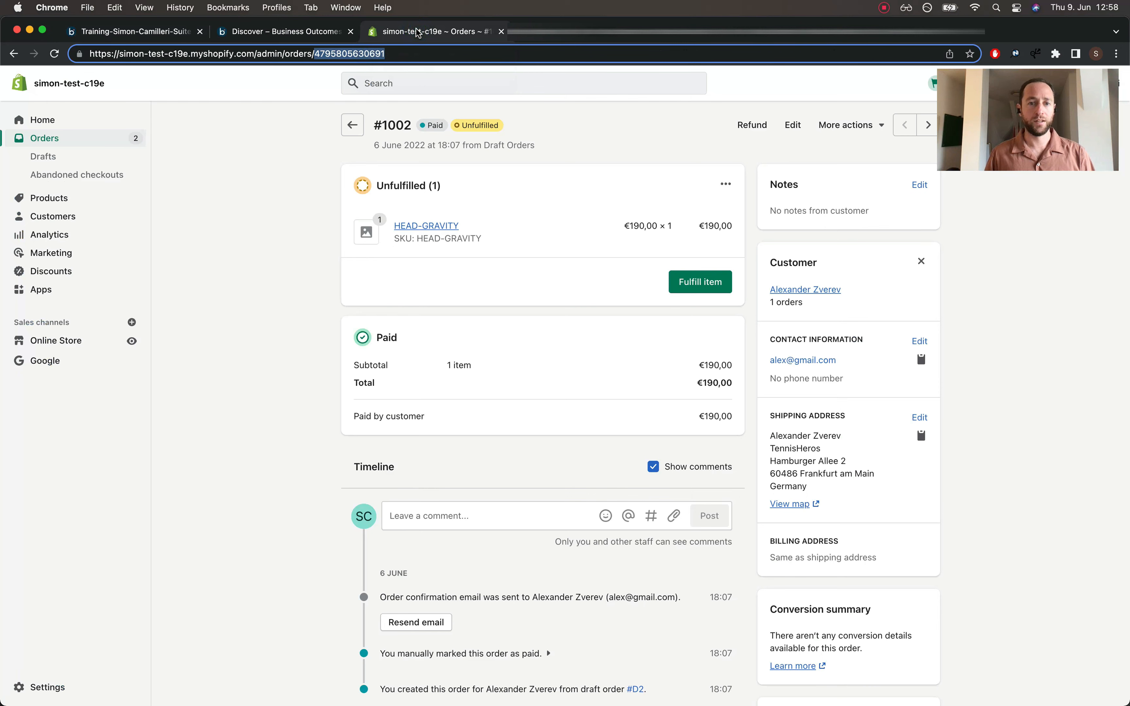
pyautogui.scroll(-5, 397, 266)
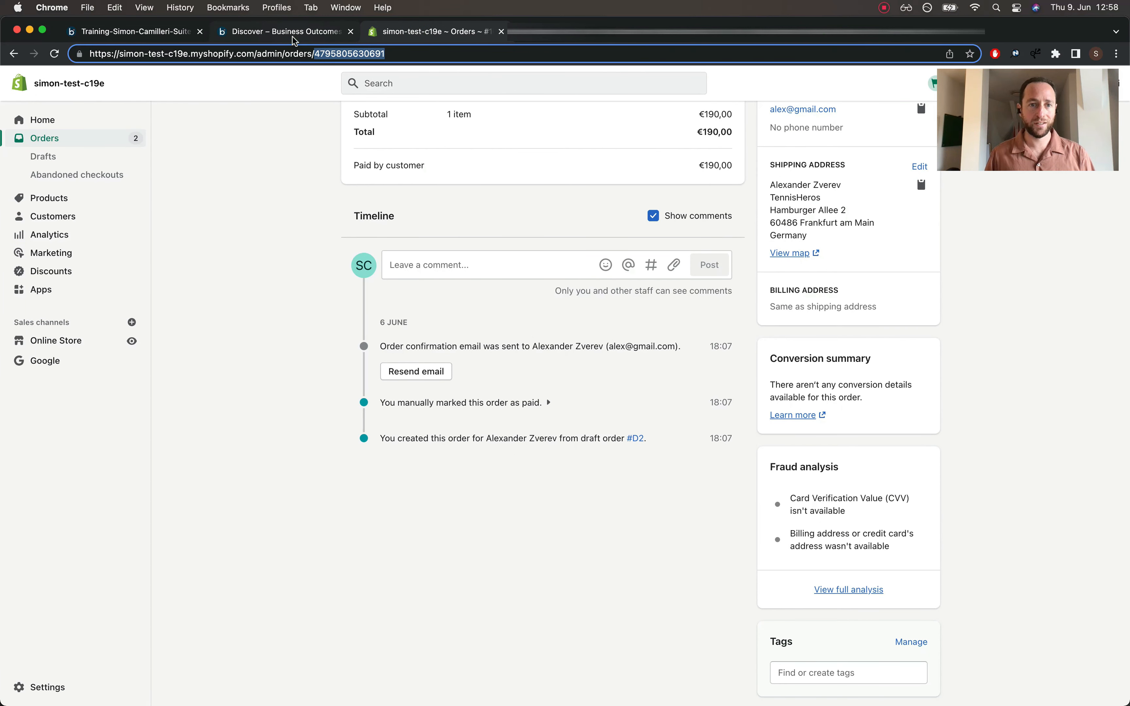
pyautogui.scroll(5, 386, 184)
pyautogui.click(349, 124)
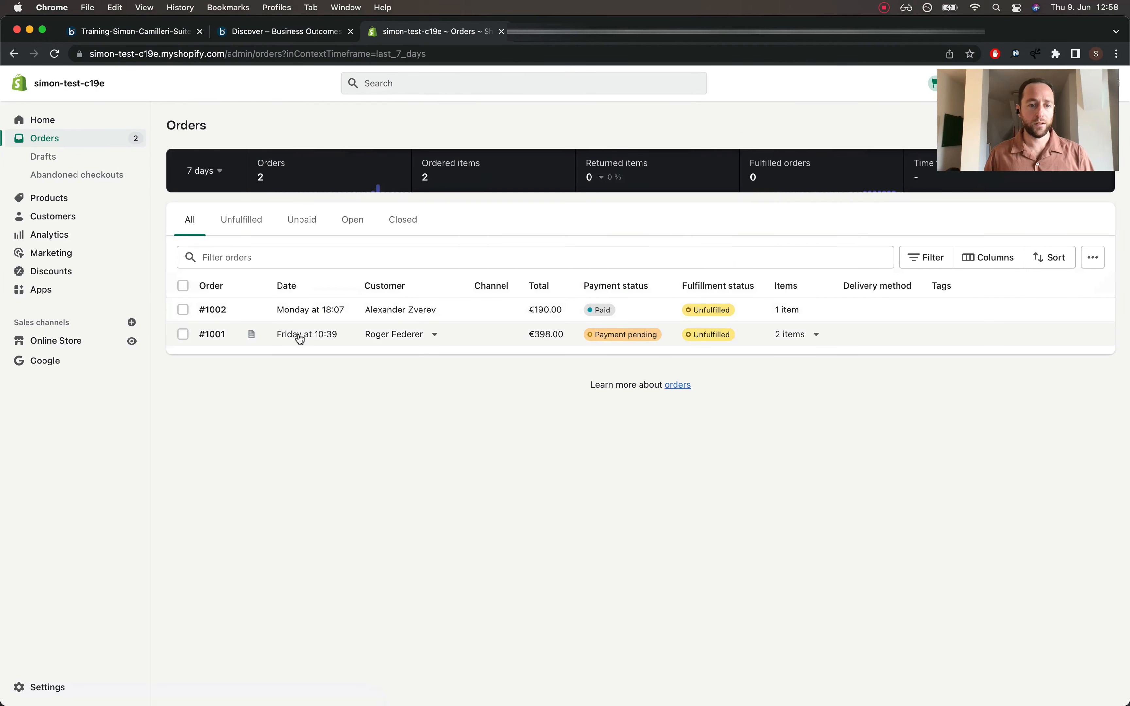
pyautogui.click(299, 337)
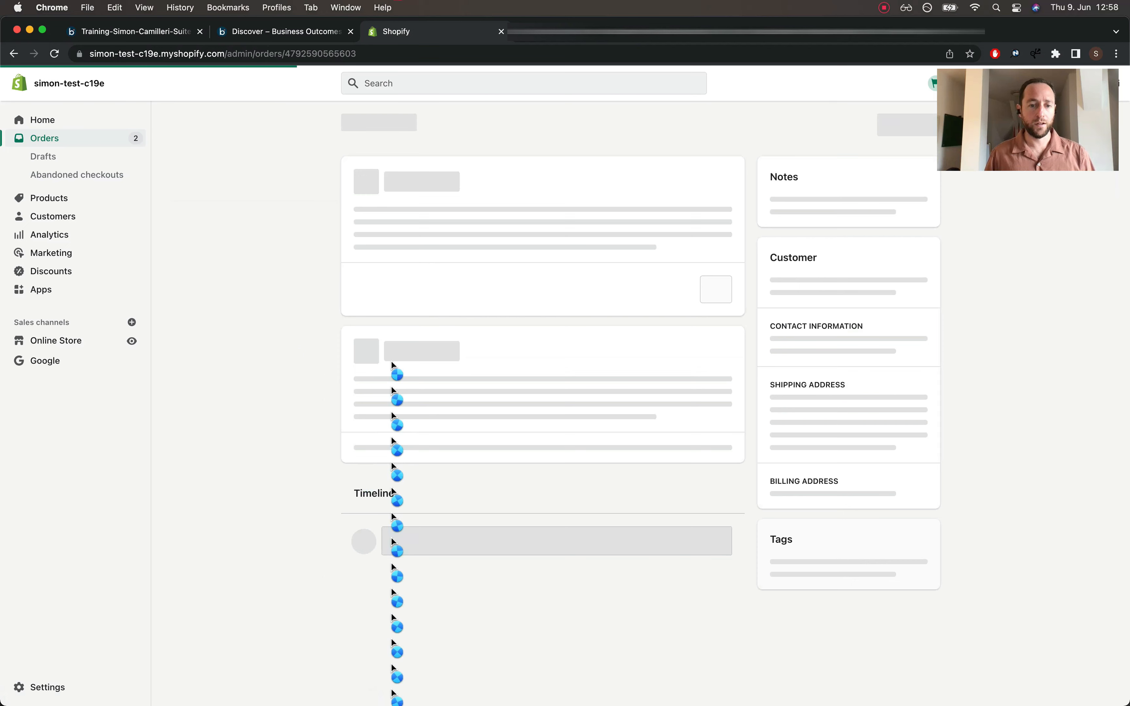
pyautogui.scroll(-6, 392, 364)
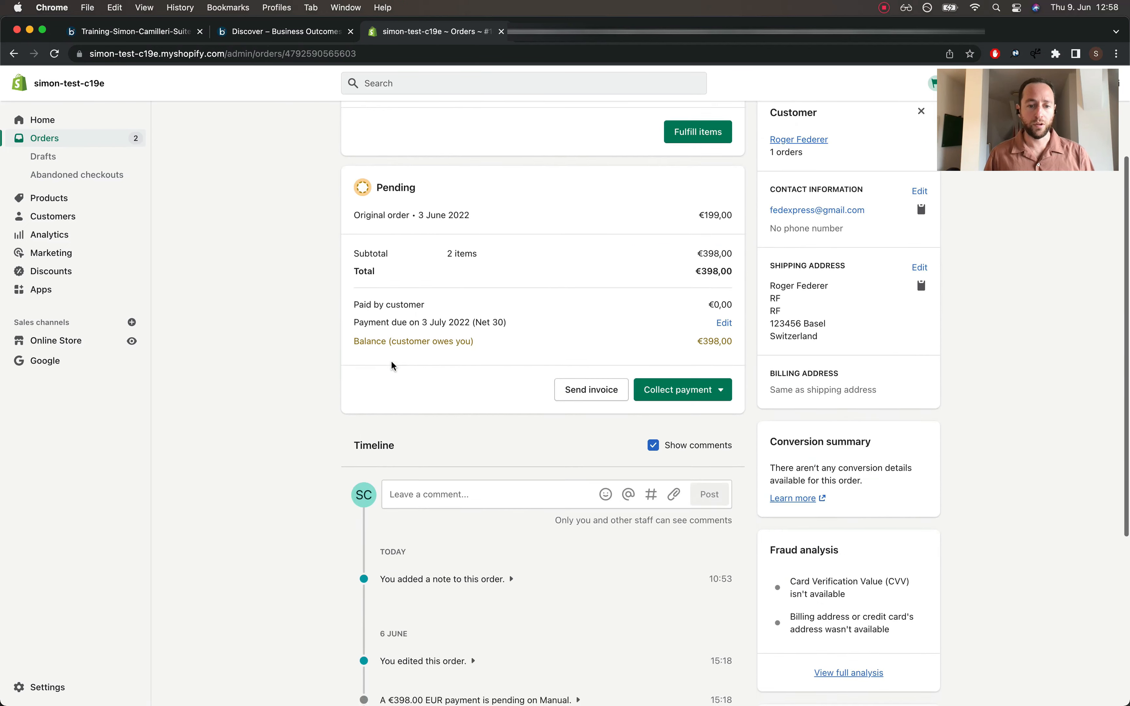
pyautogui.click(282, 32)
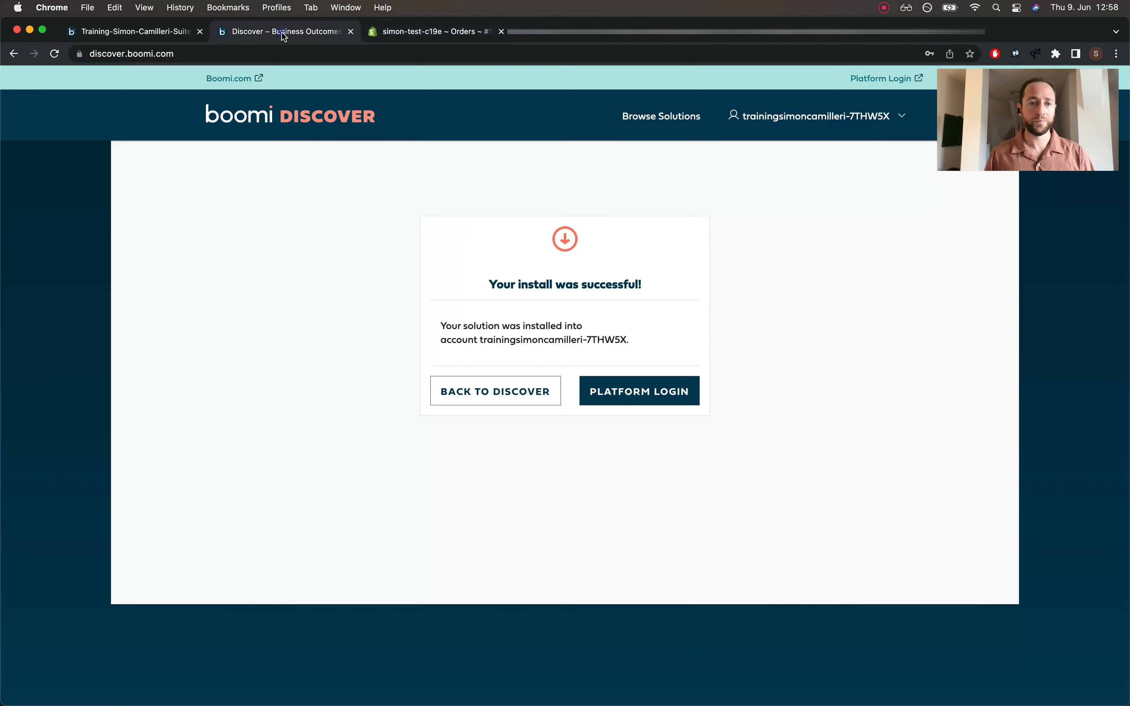
pyautogui.click(183, 31)
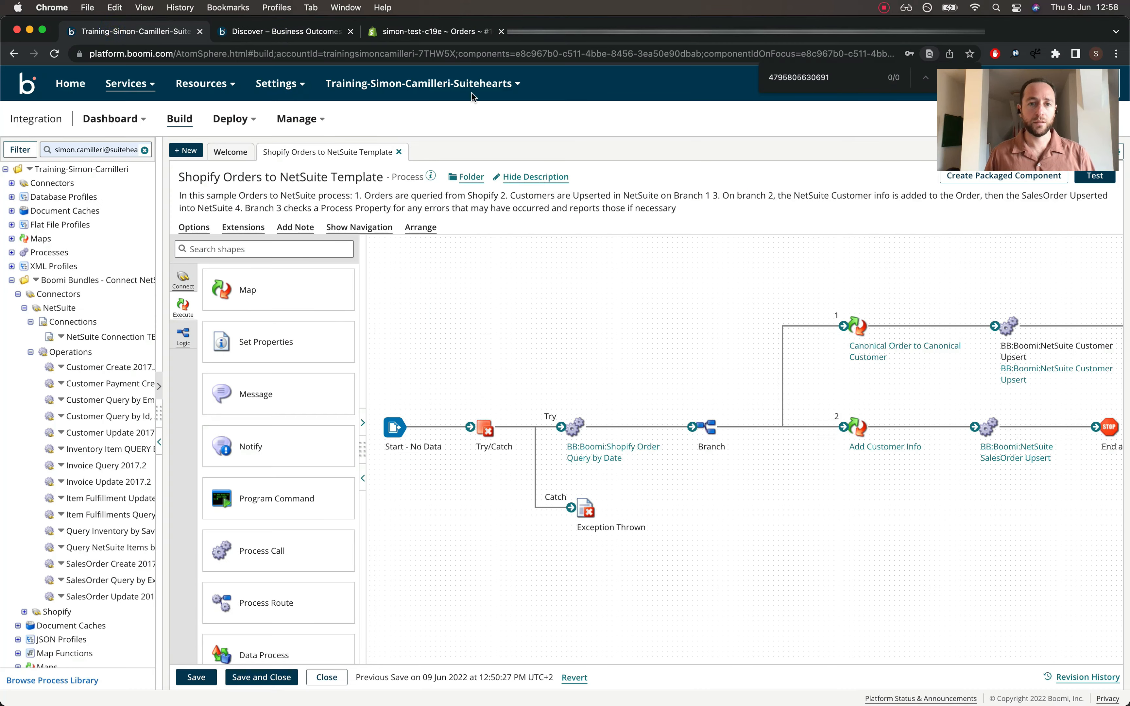
# In the Shopify Order Query by Date subprocess, set the Shopify connector's Updated At Min parameter to static value 2022-06-08, then save and close it
pyautogui.click(584, 462)
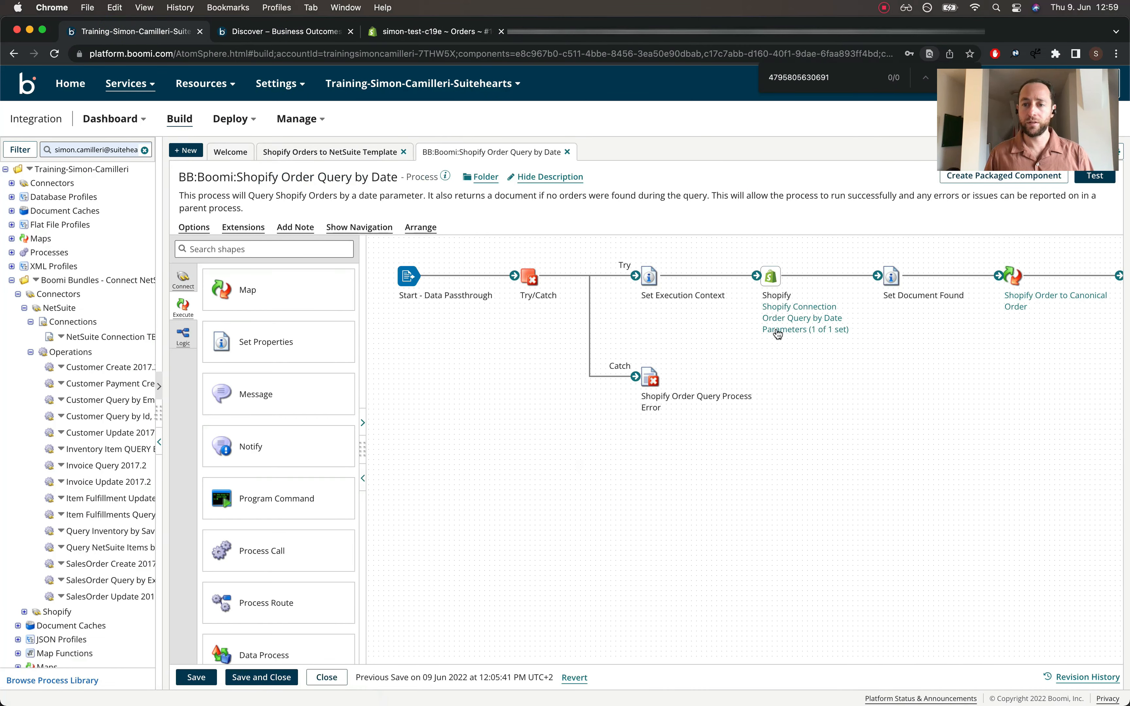
pyautogui.click(813, 330)
pyautogui.click(901, 374)
pyautogui.click(769, 338)
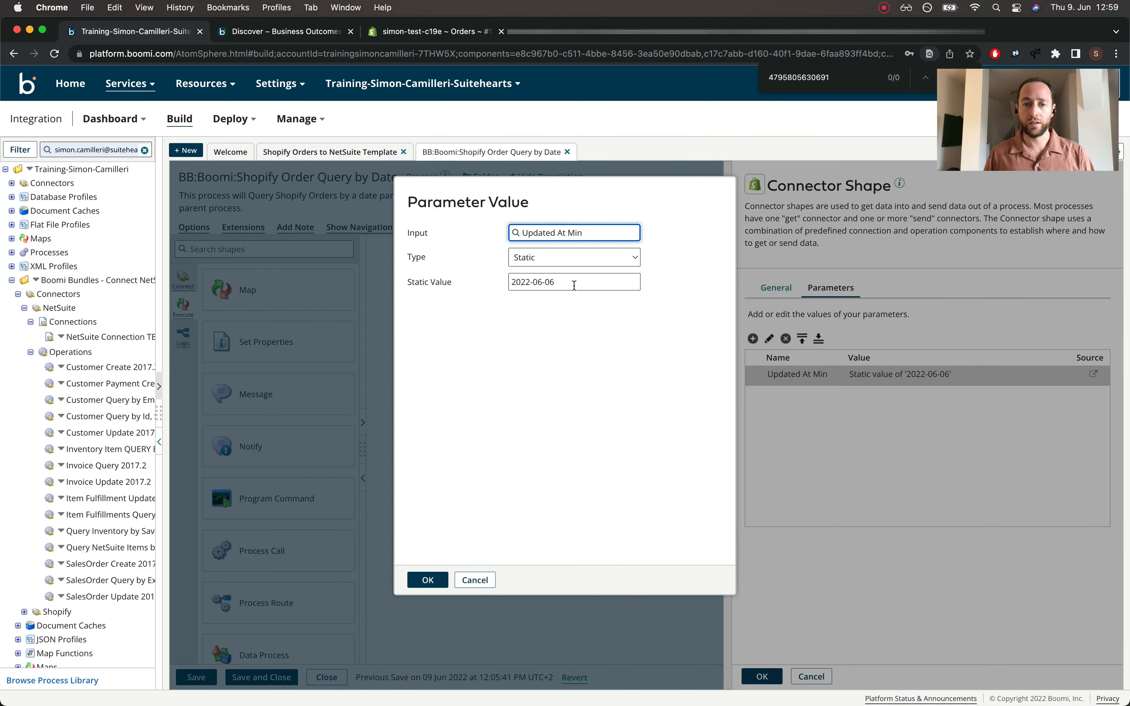
pyautogui.click(554, 280)
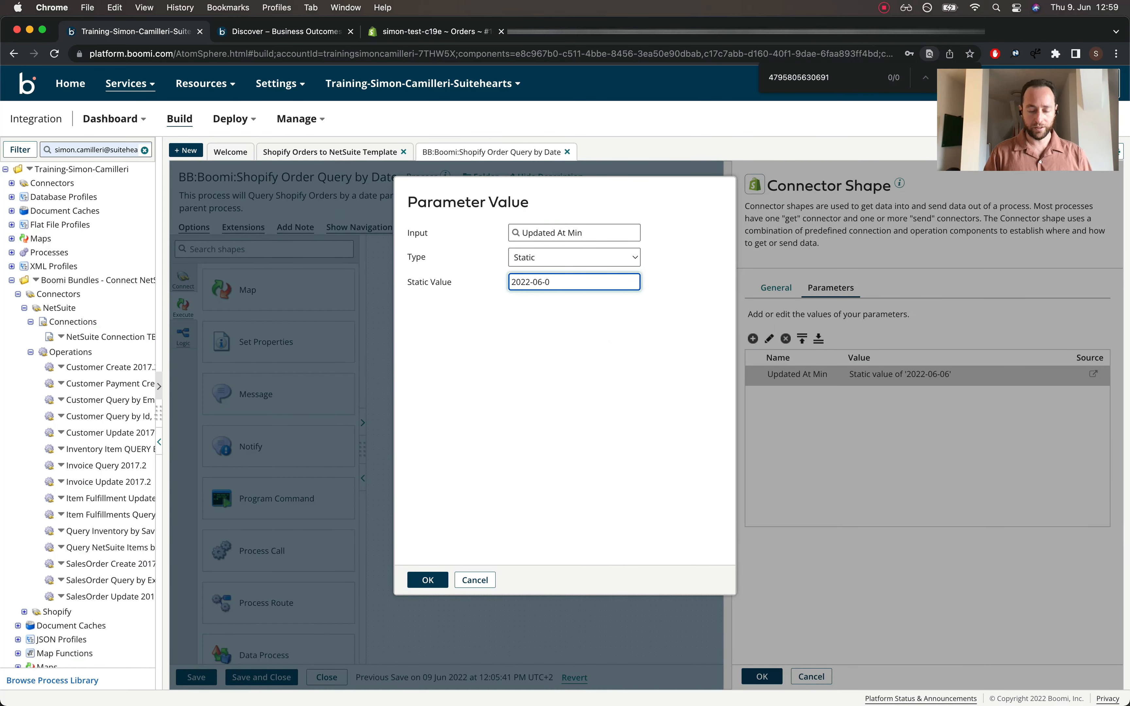
pyautogui.click(426, 580)
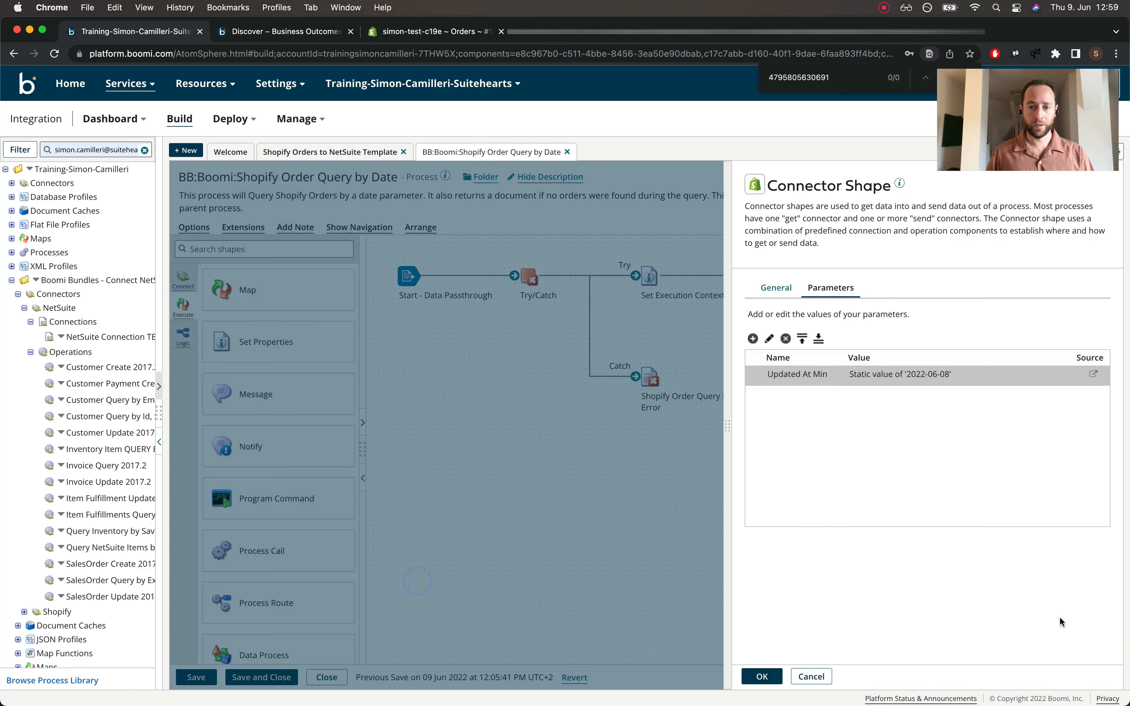
pyautogui.click(762, 677)
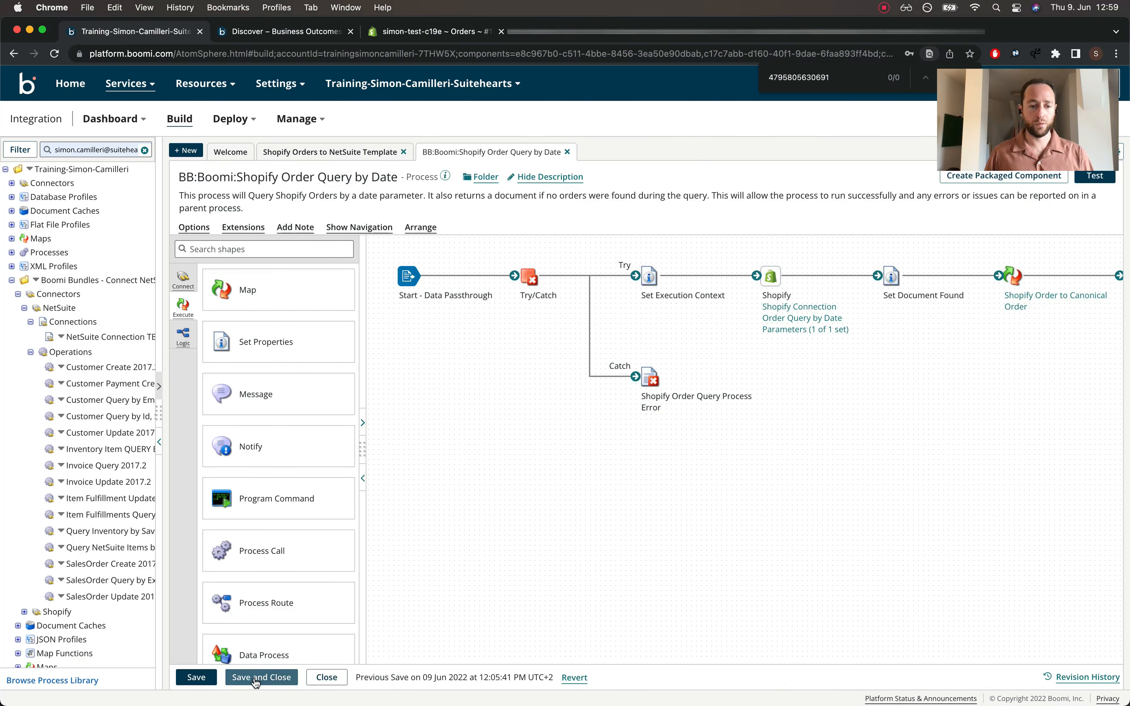
pyautogui.click(254, 678)
# Run a test of the Shopify Orders to NetSuite Template process
pyautogui.hscroll(5, 794, 318)
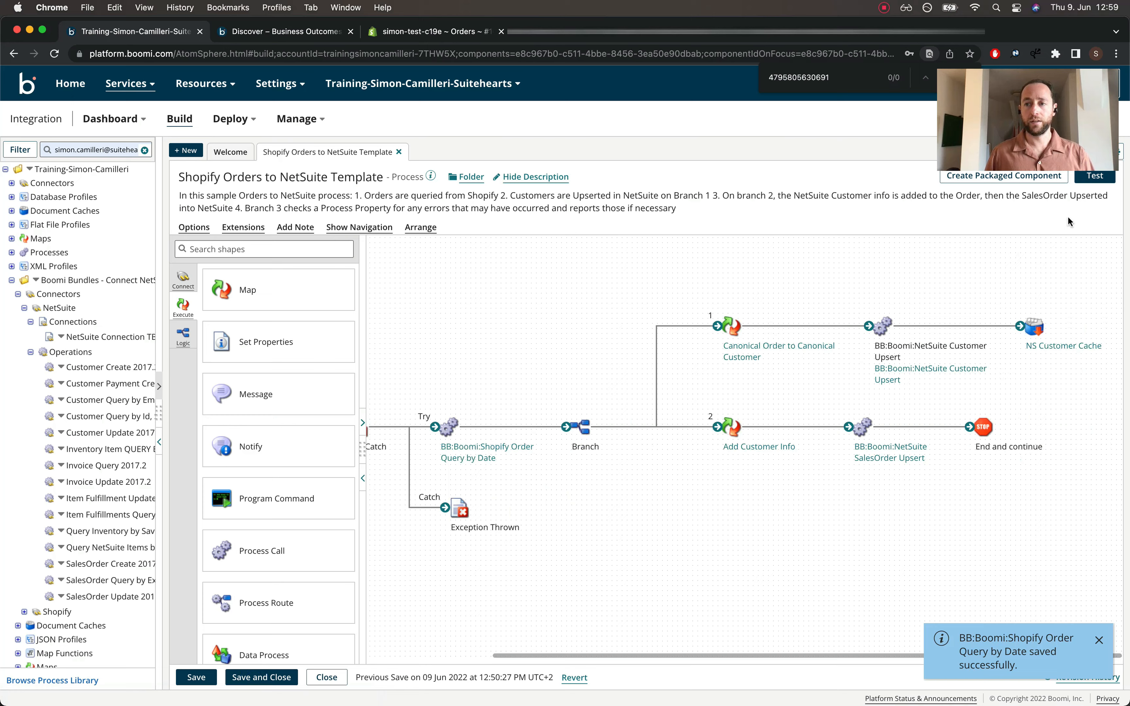
pyautogui.click(1088, 181)
pyautogui.click(310, 276)
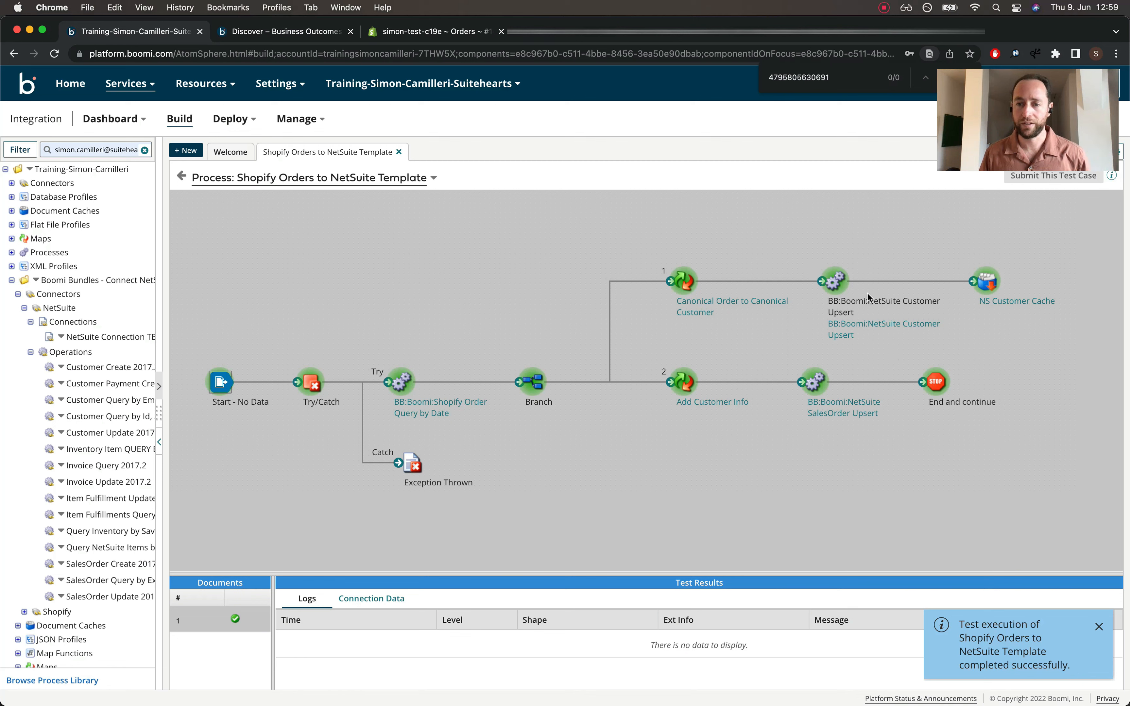
# Open the tested NetSuite Customer Upsert subprocess and examine the "Does Customer Exist in NetSuite?" decision's logs and its True and False paths
pyautogui.click(836, 283)
pyautogui.click(367, 600)
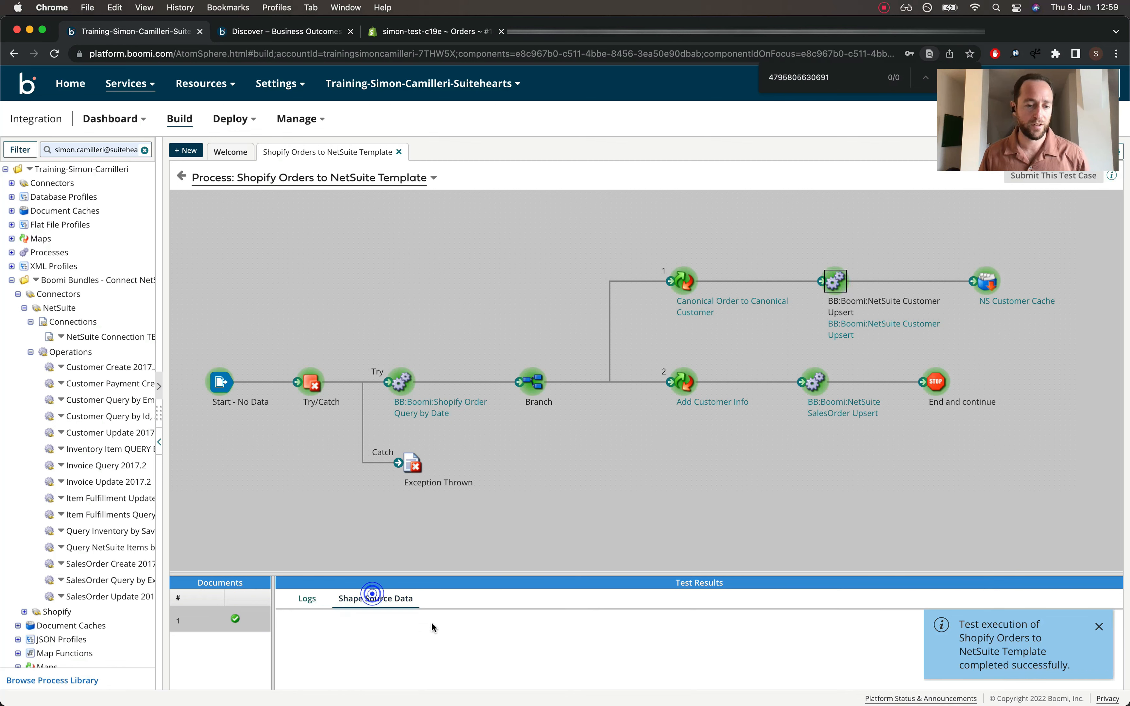
pyautogui.click(412, 641)
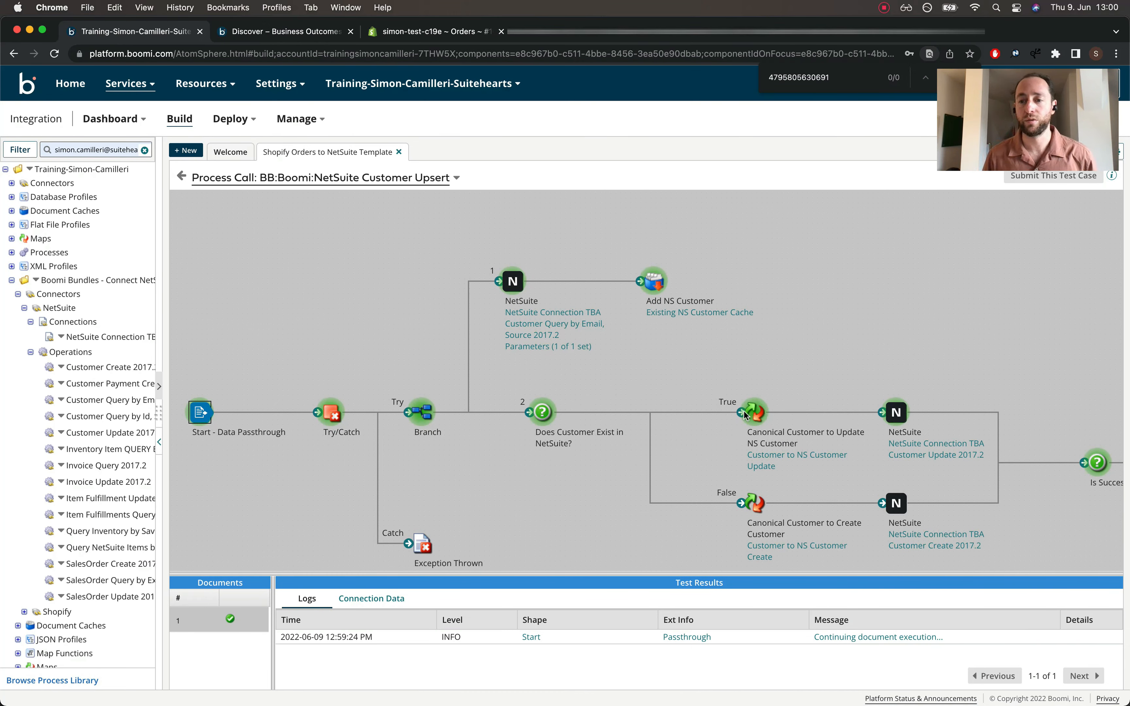
pyautogui.moveTo(526, 575); pyautogui.dragTo(537, 434)
pyautogui.click(543, 412)
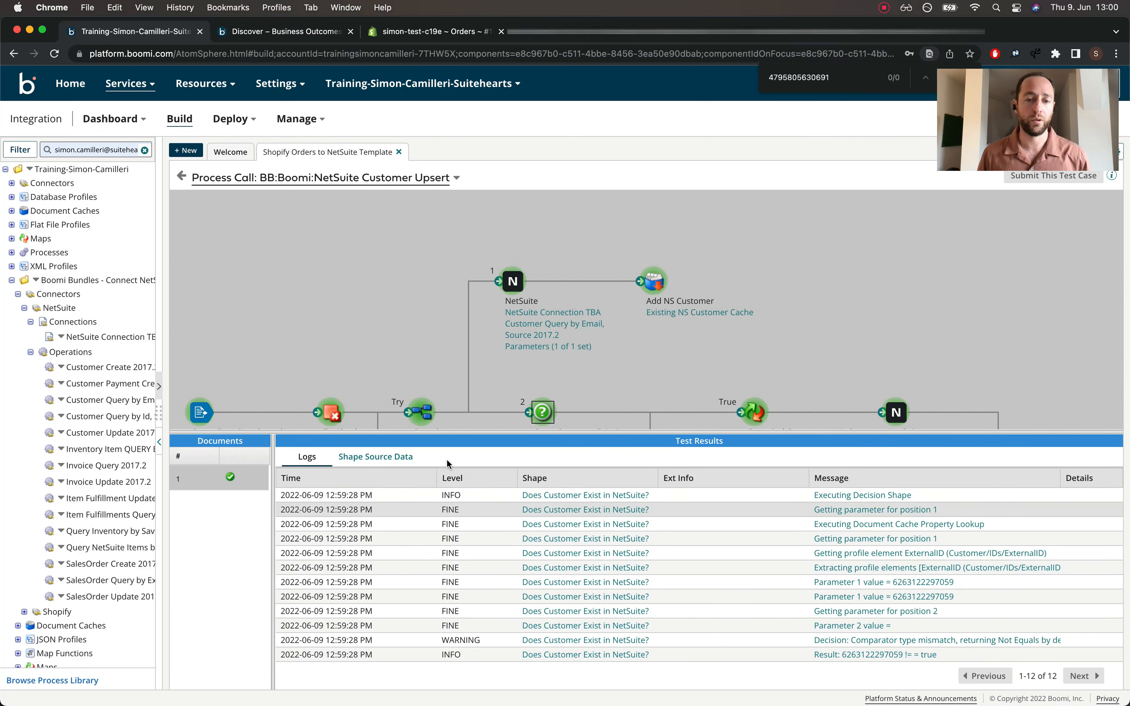
pyautogui.scroll(-5, 576, 382)
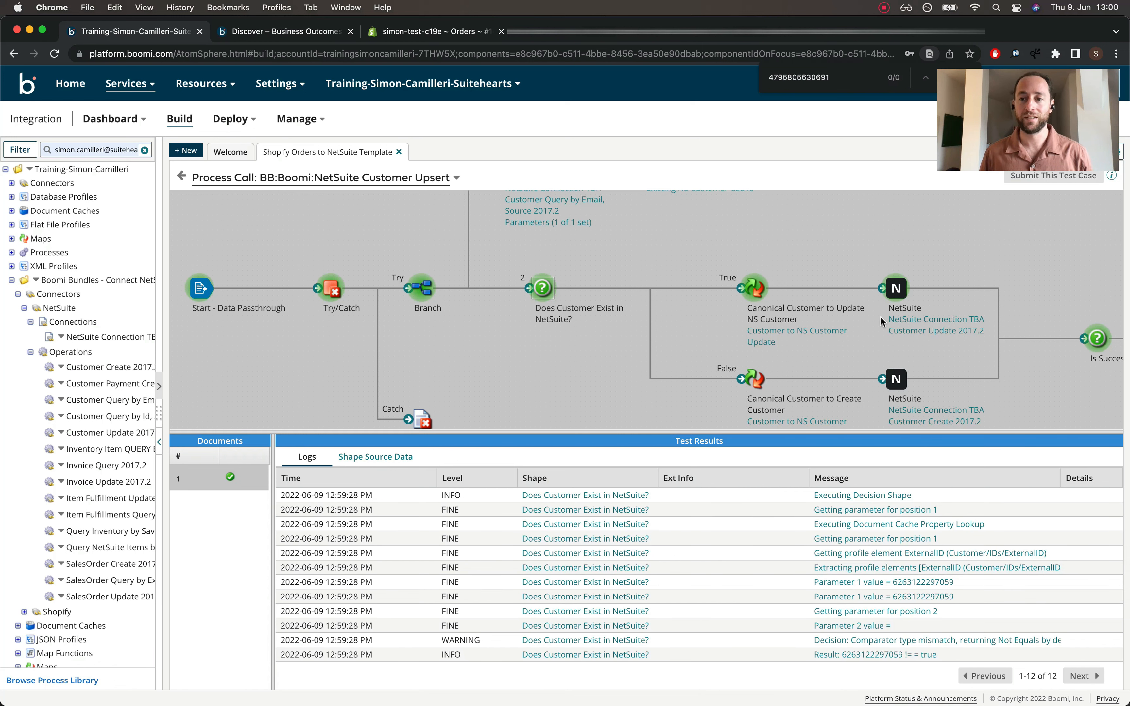
# Examine the tested NetSuite SalesOrder Upsert subprocess, then return to the main process and leave test mode
pyautogui.click(182, 177)
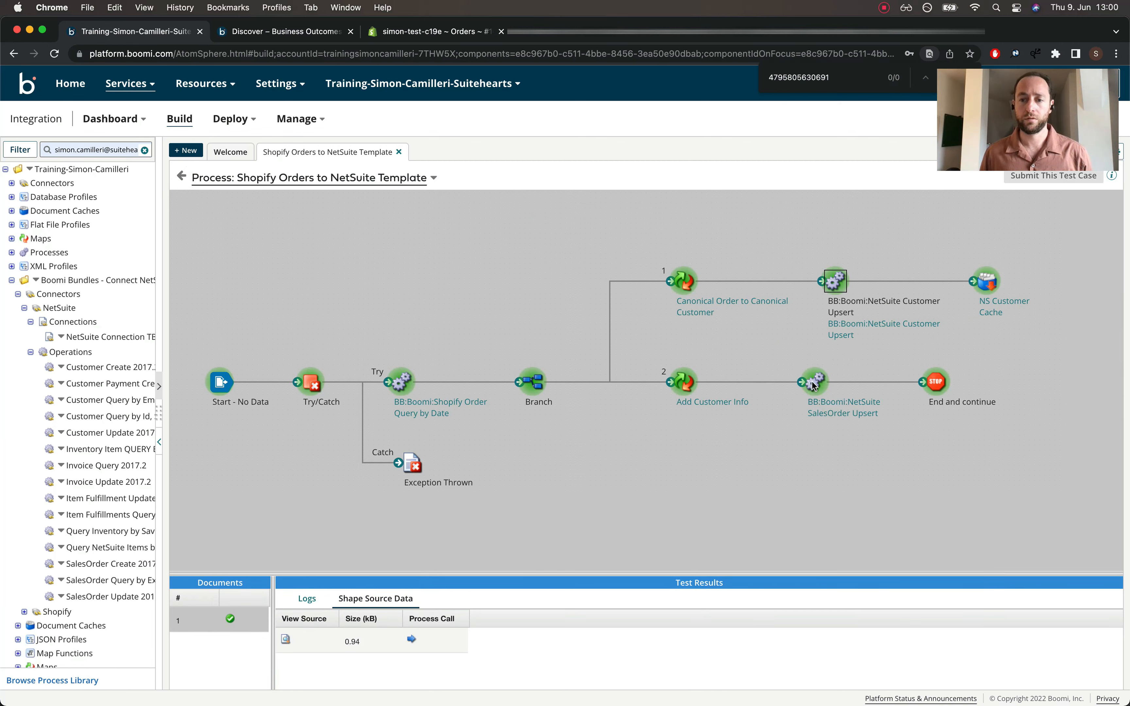
pyautogui.click(412, 639)
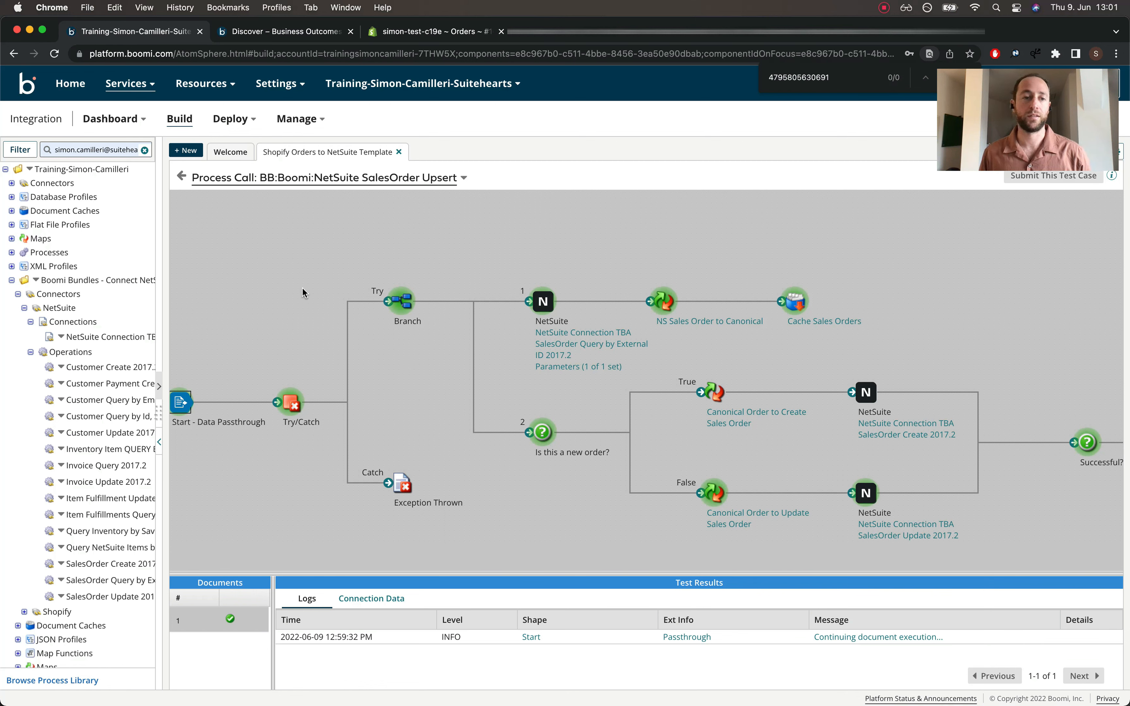
pyautogui.click(182, 177)
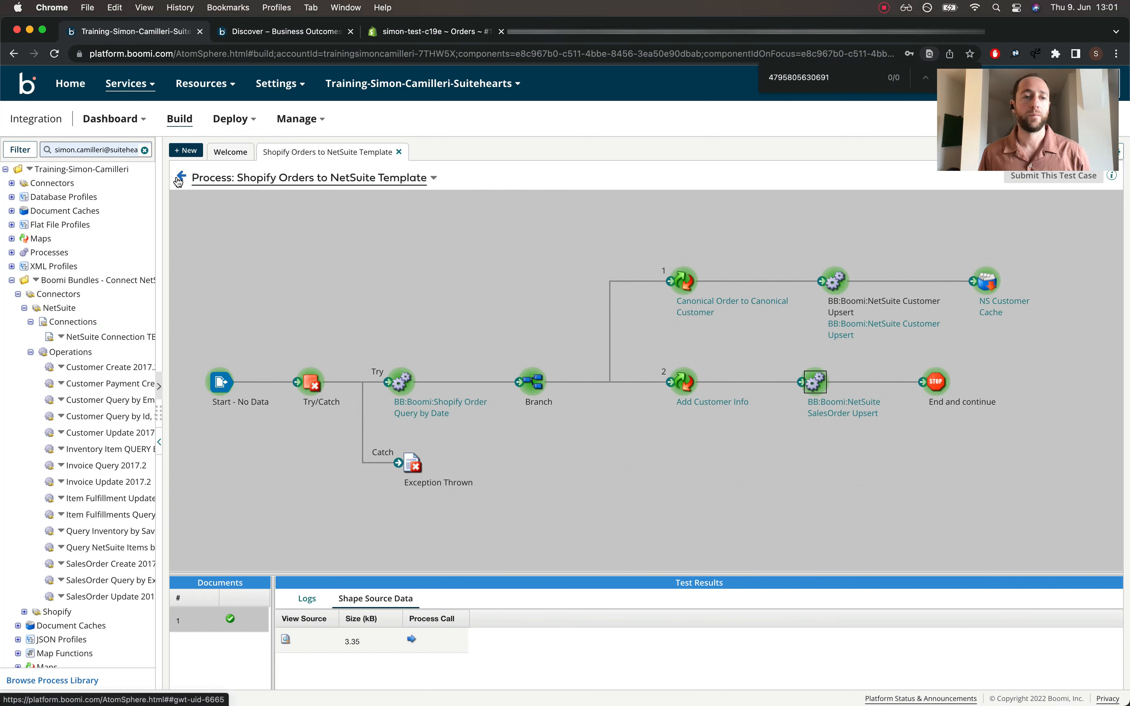
pyautogui.click(180, 180)
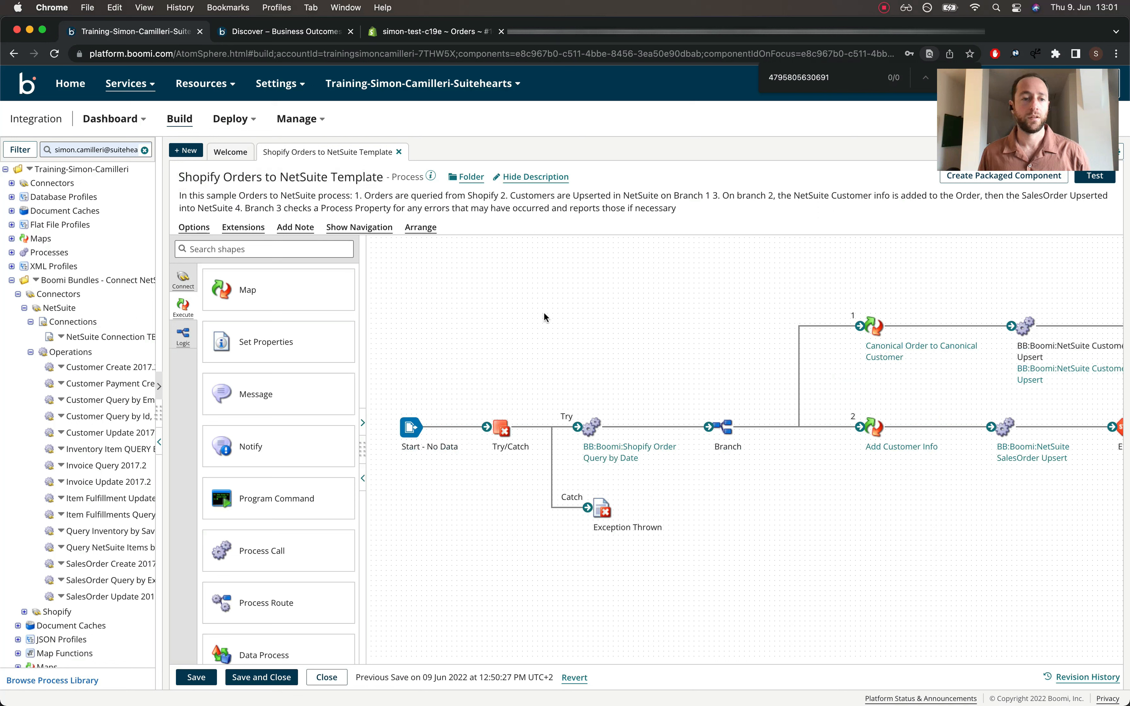